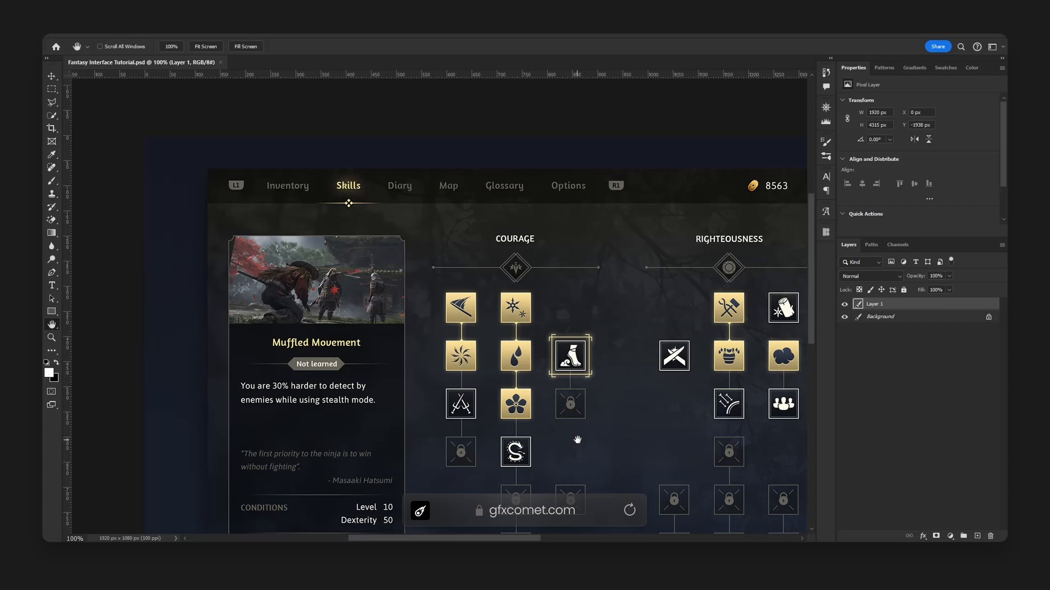
# Examine the fantasy skills screen reference, including its navigation bar, skill card, currency display and skill trees
pyautogui.moveTo(614, 421); pyautogui.dragTo(394, 328)
pyautogui.moveTo(332, 259); pyautogui.dragTo(423, 265)
pyautogui.moveTo(429, 212); pyautogui.dragTo(558, 247)
pyautogui.moveTo(306, 188); pyautogui.dragTo(239, 229)
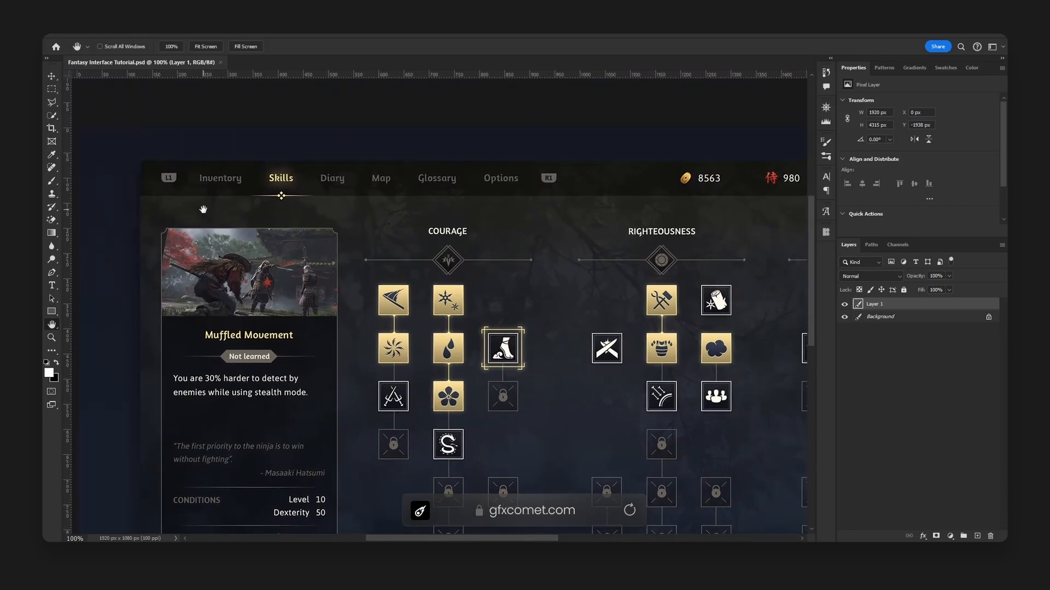
pyautogui.moveTo(309, 176); pyautogui.dragTo(152, 181)
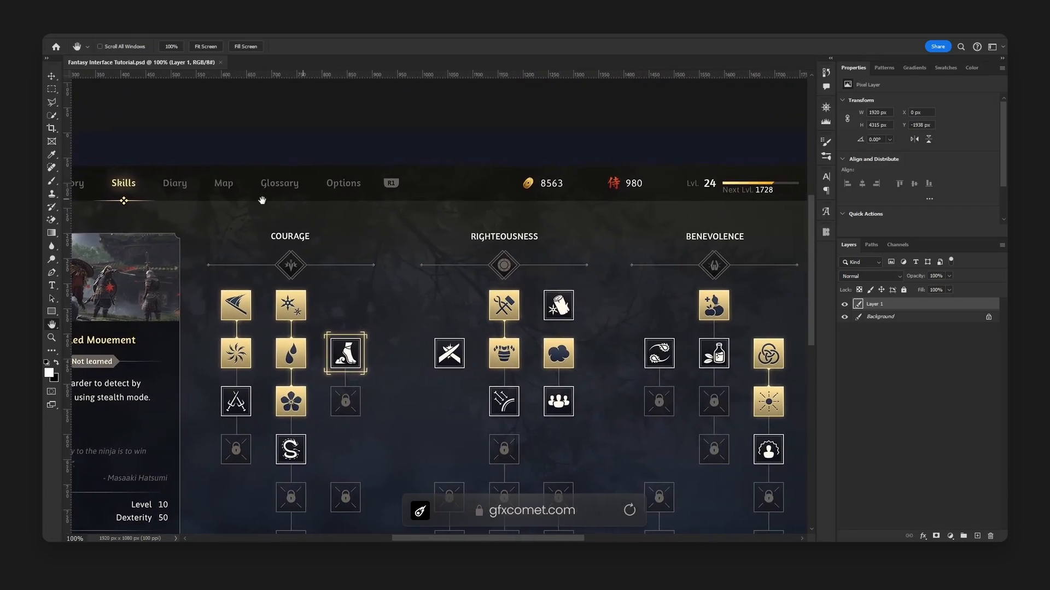
pyautogui.moveTo(259, 202); pyautogui.dragTo(561, 202)
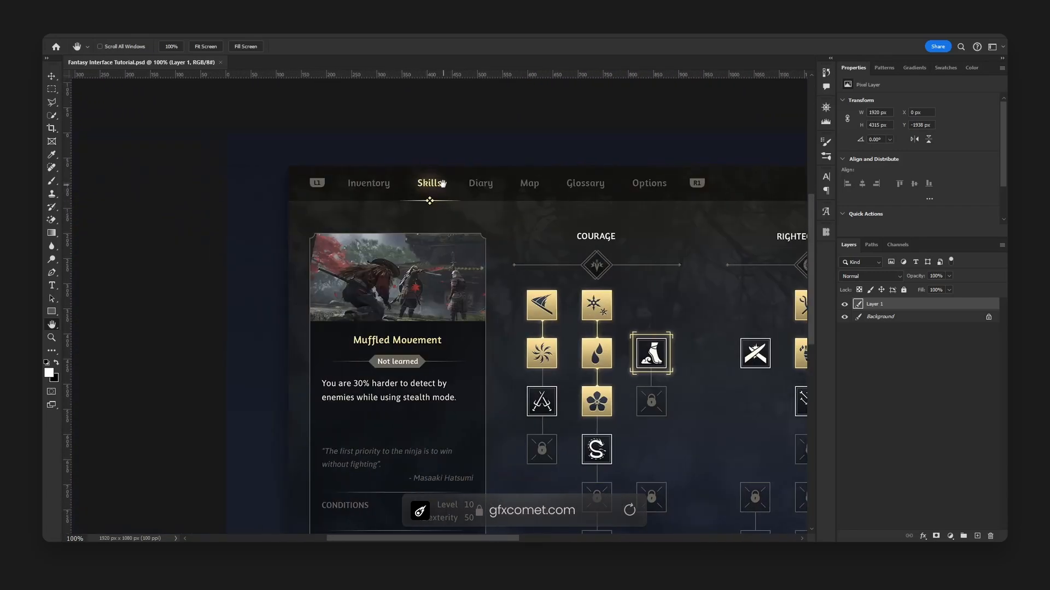
pyautogui.moveTo(442, 183); pyautogui.dragTo(429, 182)
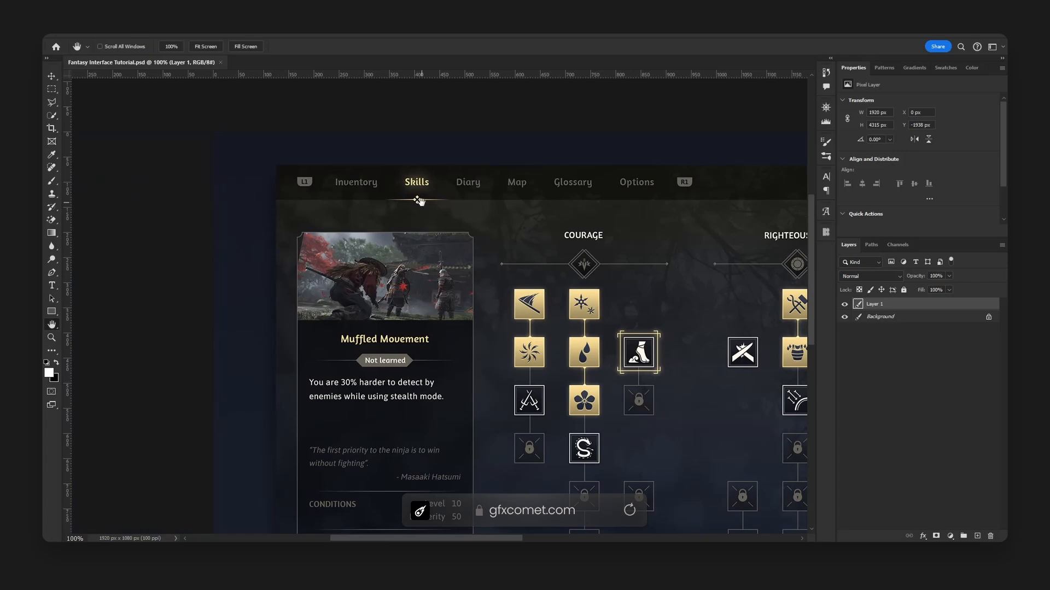
pyautogui.moveTo(514, 212); pyautogui.dragTo(263, 225)
pyautogui.moveTo(376, 427); pyautogui.dragTo(490, 352)
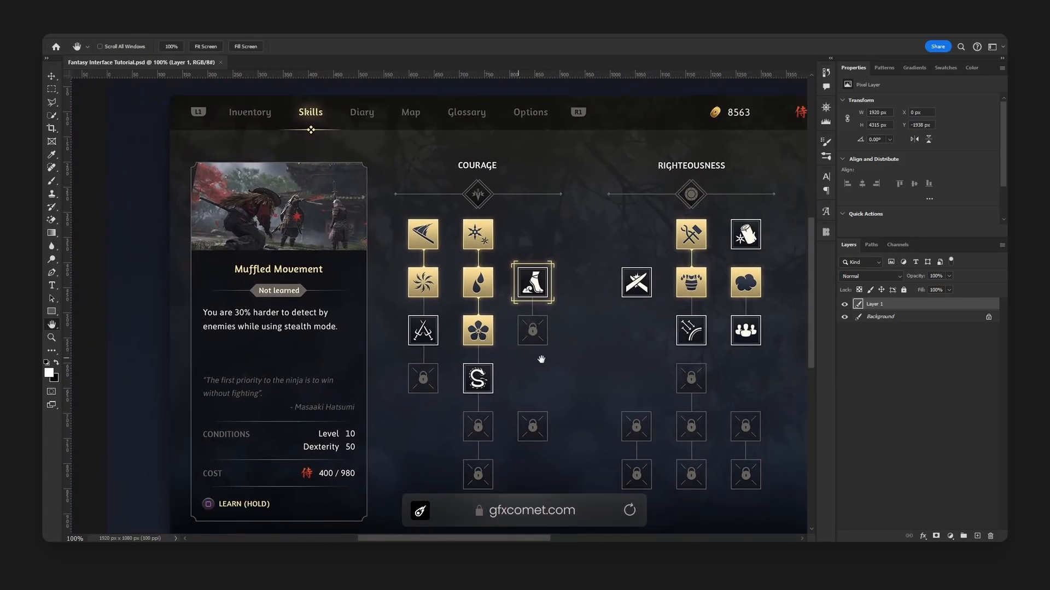
pyautogui.moveTo(591, 377); pyautogui.dragTo(589, 415)
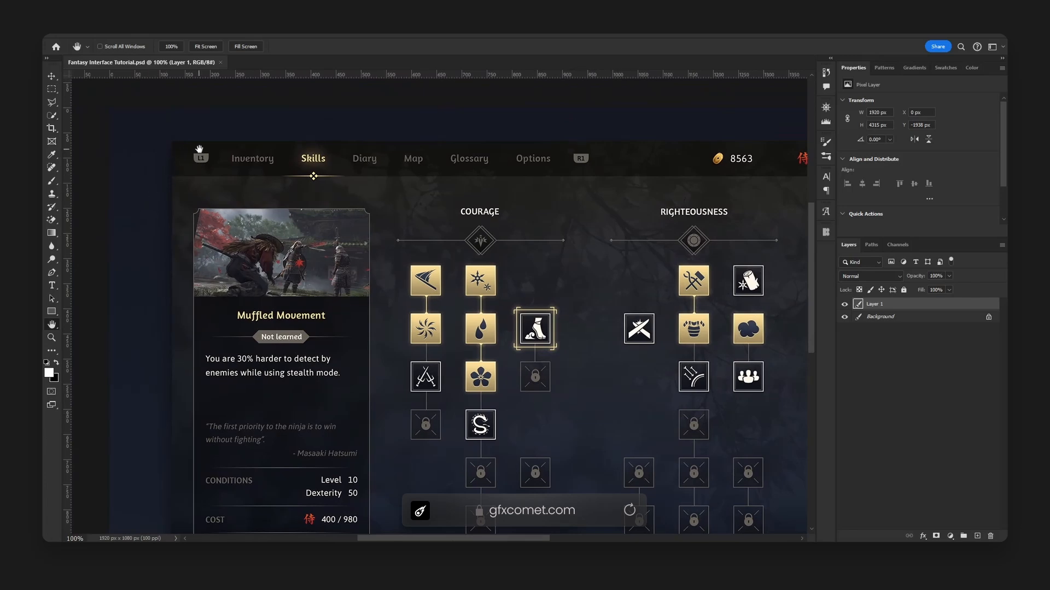
pyautogui.moveTo(577, 349); pyautogui.dragTo(531, 327)
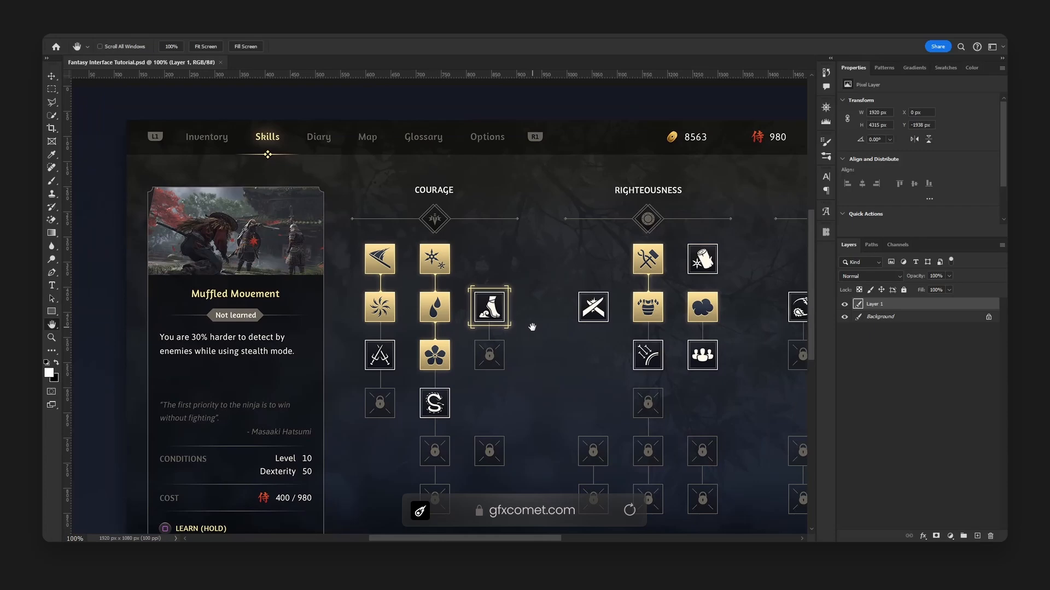
pyautogui.moveTo(562, 390); pyautogui.dragTo(528, 346)
pyautogui.moveTo(410, 315); pyautogui.dragTo(479, 274)
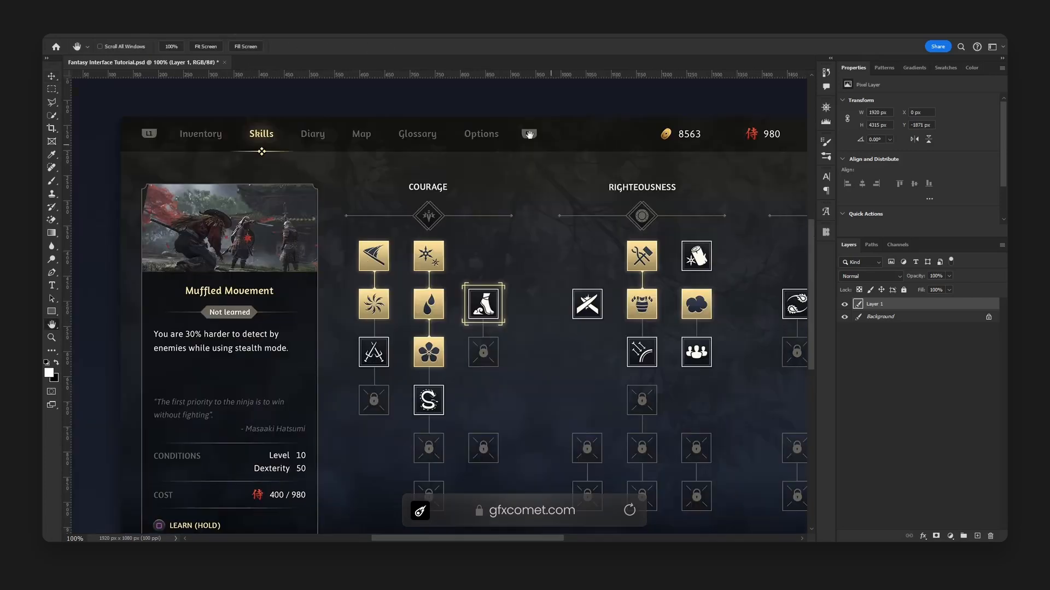
pyautogui.moveTo(528, 134); pyautogui.dragTo(632, 270)
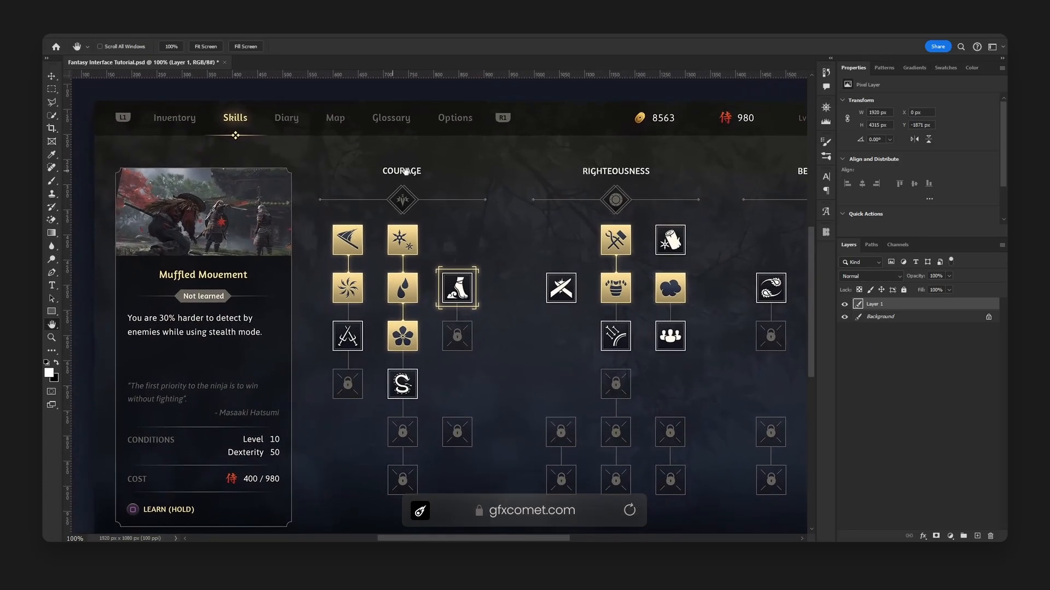
pyautogui.moveTo(539, 237); pyautogui.dragTo(492, 206)
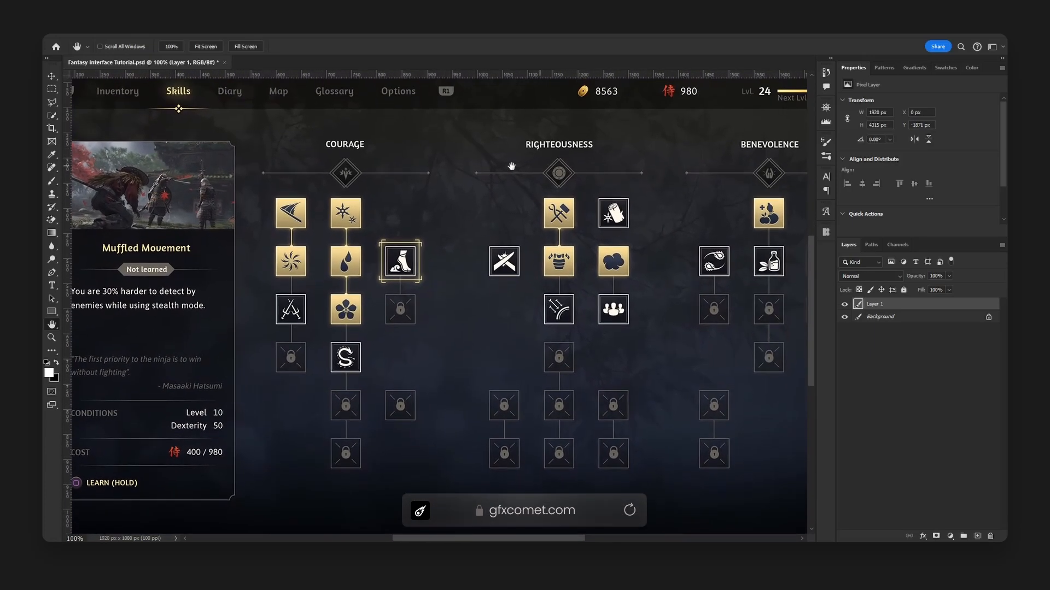
pyautogui.moveTo(558, 245); pyautogui.dragTo(679, 306)
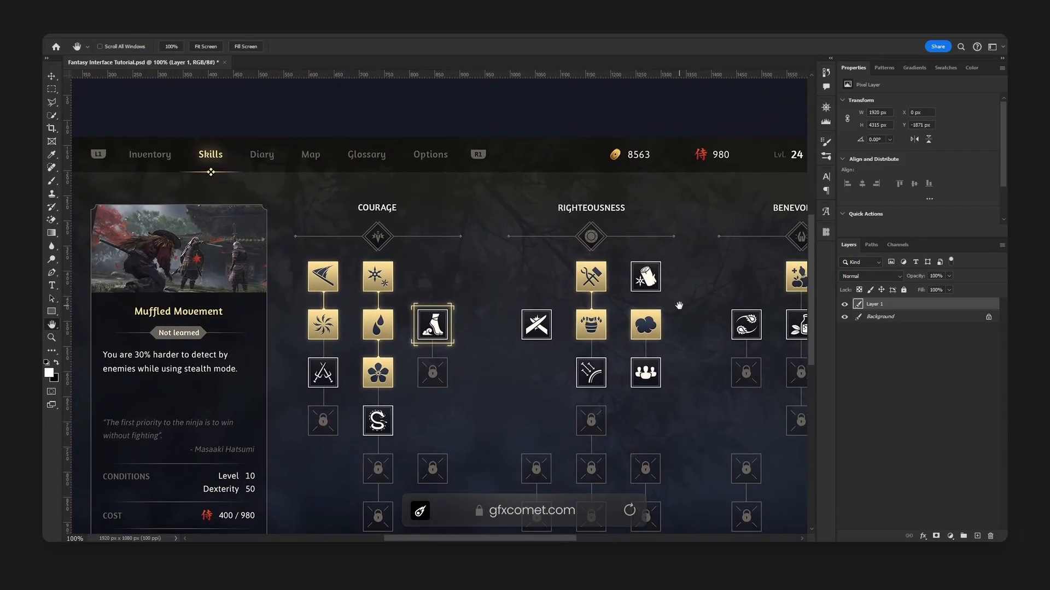
pyautogui.hotkey('ctrl', '-')
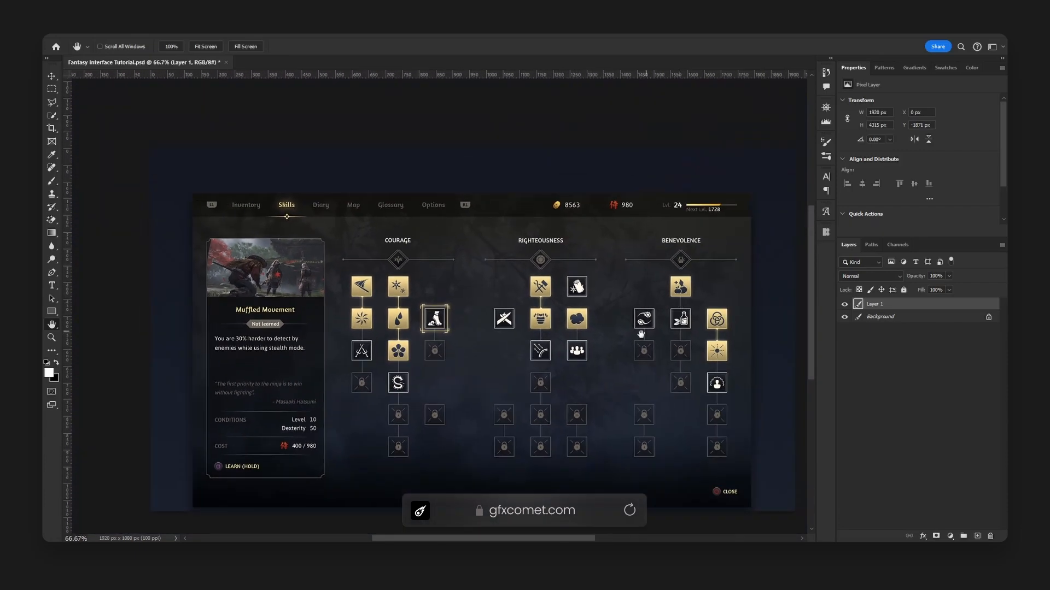
pyautogui.moveTo(590, 348); pyautogui.dragTo(616, 317)
pyautogui.press('v')
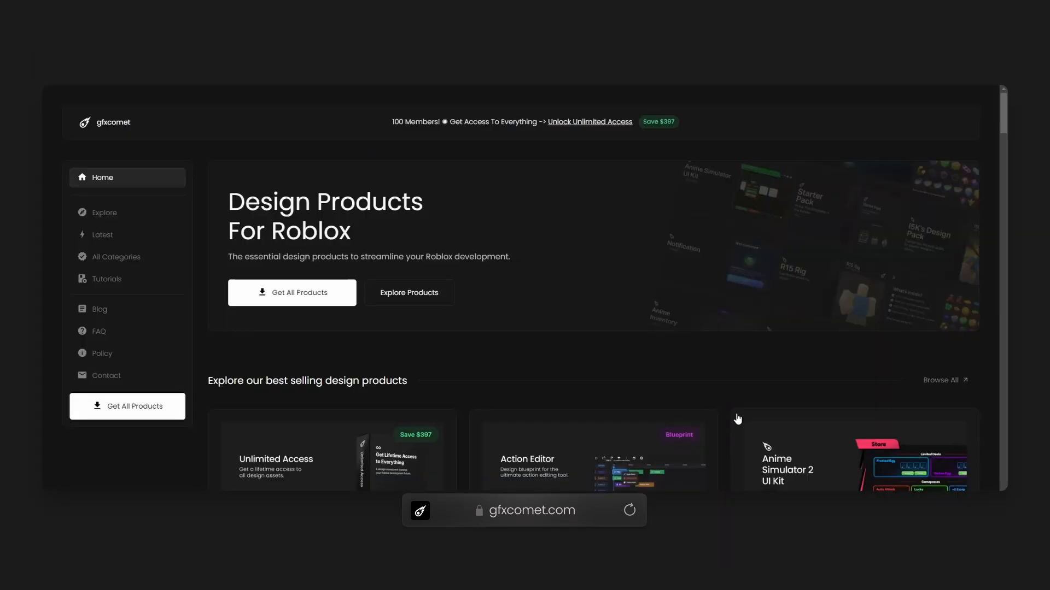
# Switch to the gfxcomet.com store, browse its design products and read the Design Academy product page
pyautogui.scroll(-15, 737, 417)
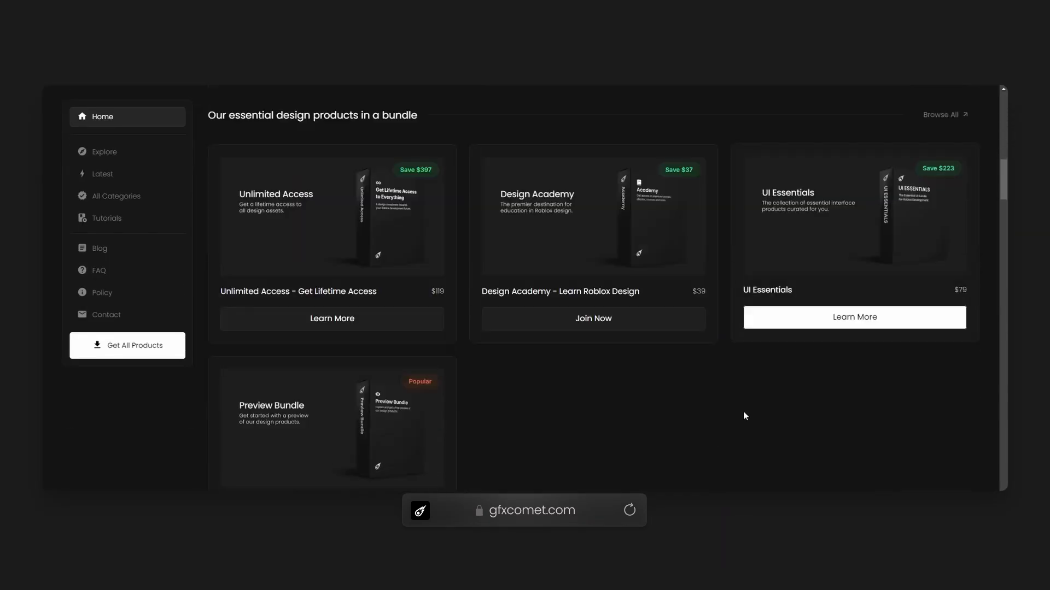
pyautogui.scroll(-5, 224, 355)
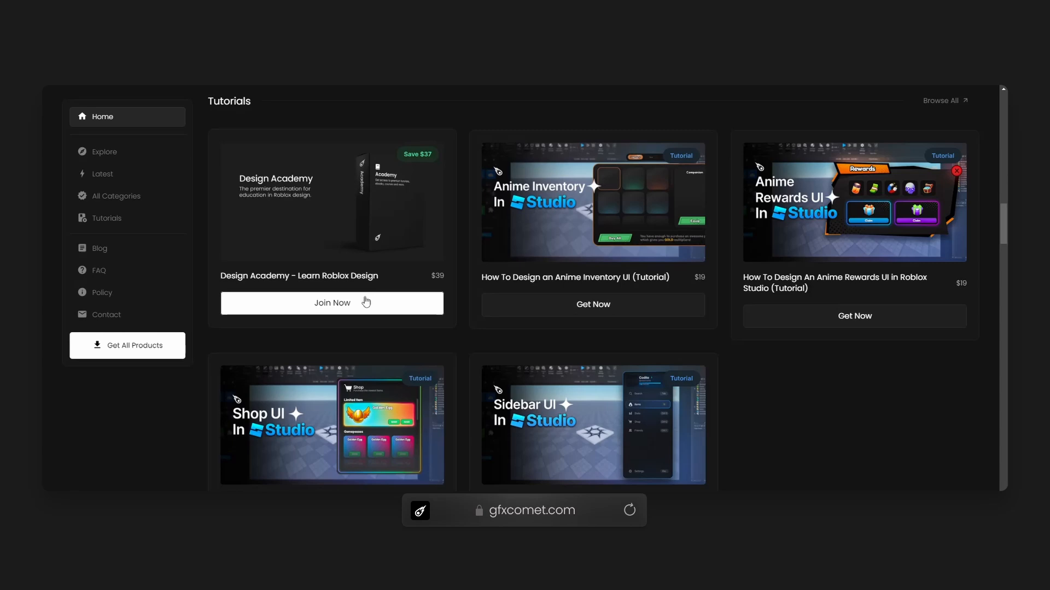
pyautogui.click(399, 253)
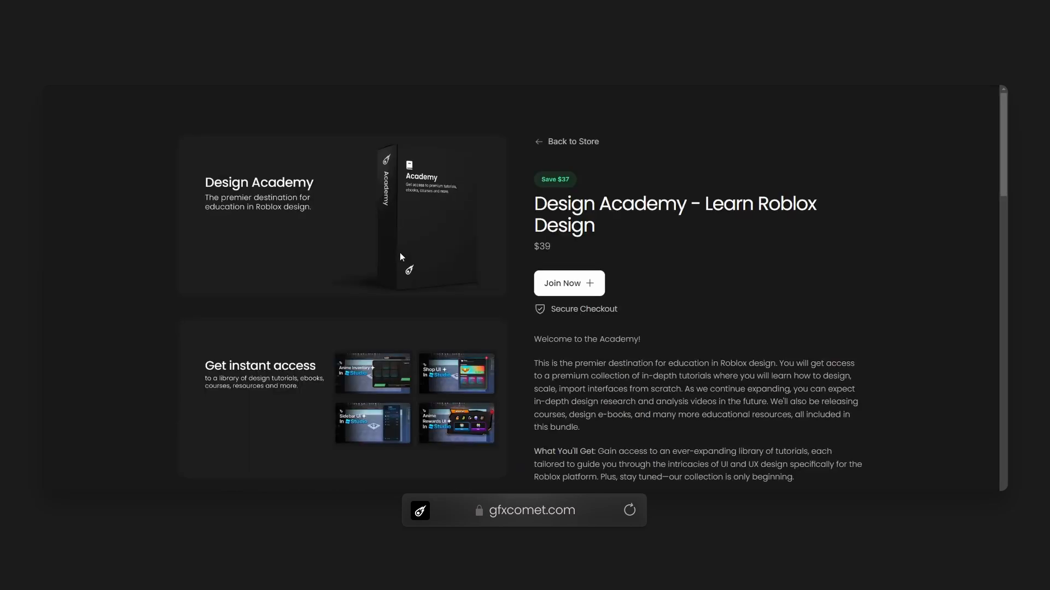
pyautogui.scroll(-1, 438, 283)
pyautogui.scroll(-2, 445, 272)
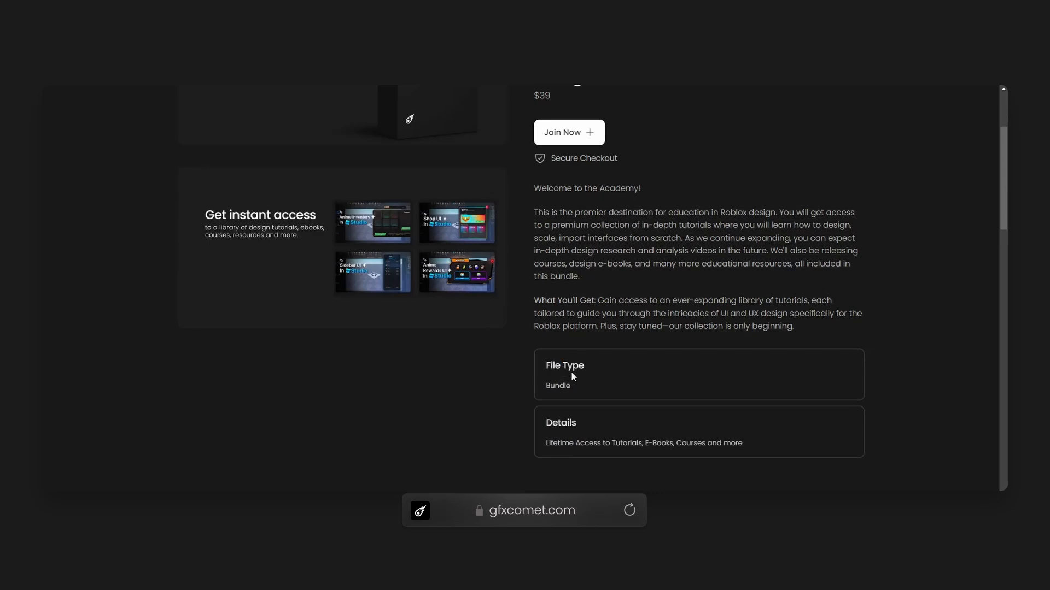
pyautogui.scroll(2, 572, 372)
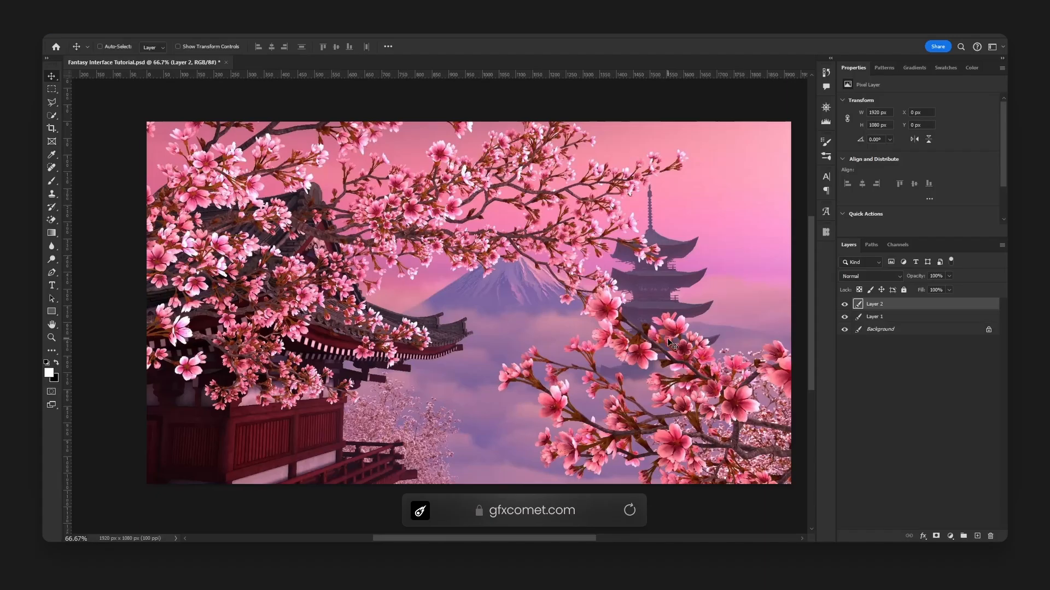
# Desaturate the cherry blossom and pagoda image with Hue/Saturation at a saturation of -100
pyautogui.moveTo(667, 338)
pyautogui.mouseDown()
pyautogui.moveTo(659, 303)
pyautogui.moveTo(663, 345)
pyautogui.mouseUp()
pyautogui.hotkey('ctrl', 'u')
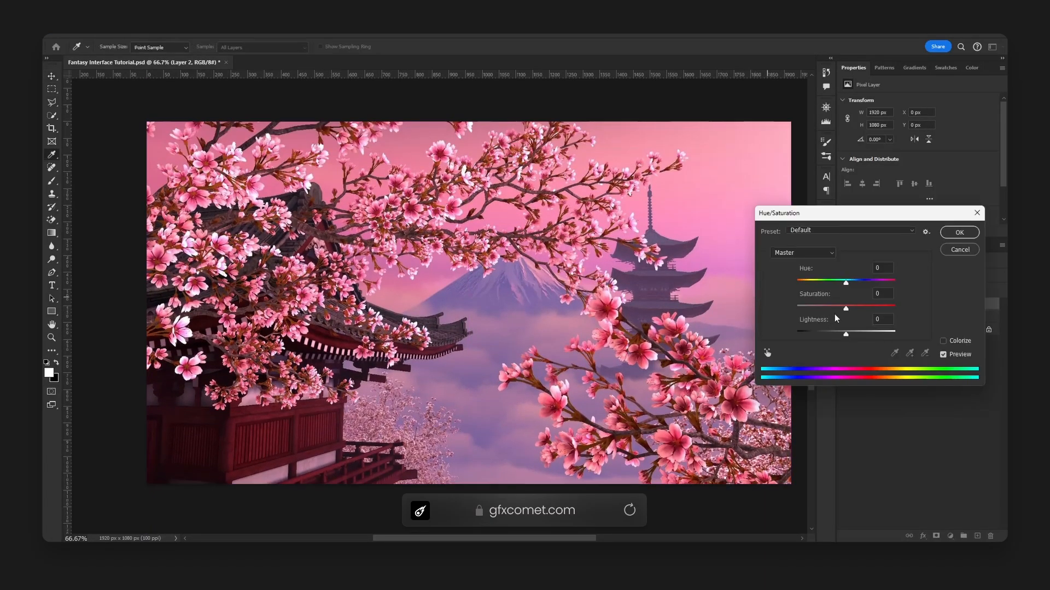
pyautogui.moveTo(845, 310); pyautogui.dragTo(752, 312)
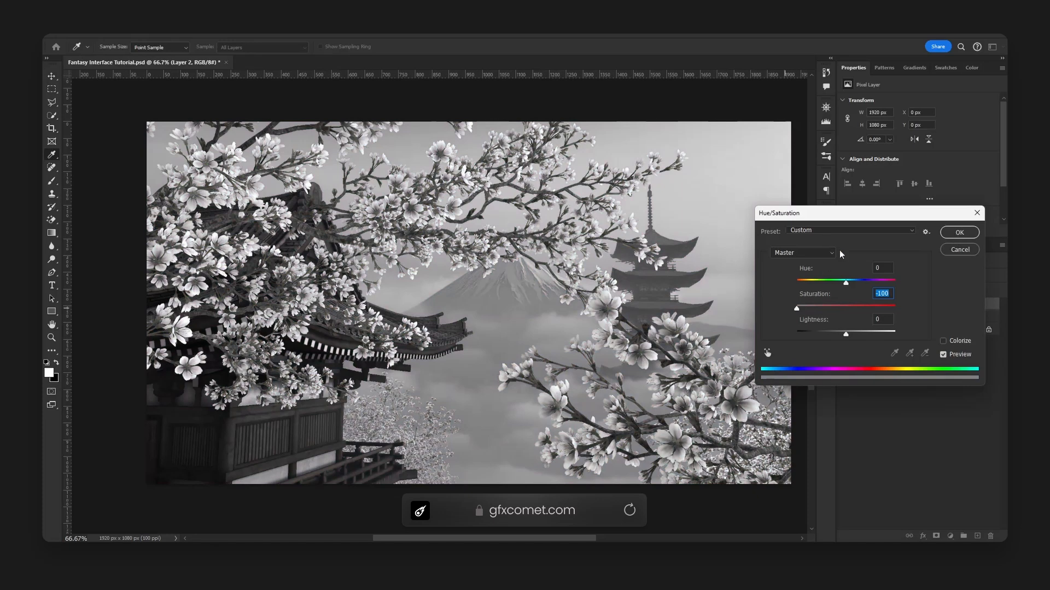
pyautogui.moveTo(873, 218); pyautogui.dragTo(482, 227)
pyautogui.click(566, 241)
# Hide the cherry blossom image layer and add a new empty layer directly above the interface reference layer
pyautogui.click(844, 305)
pyautogui.click(885, 318)
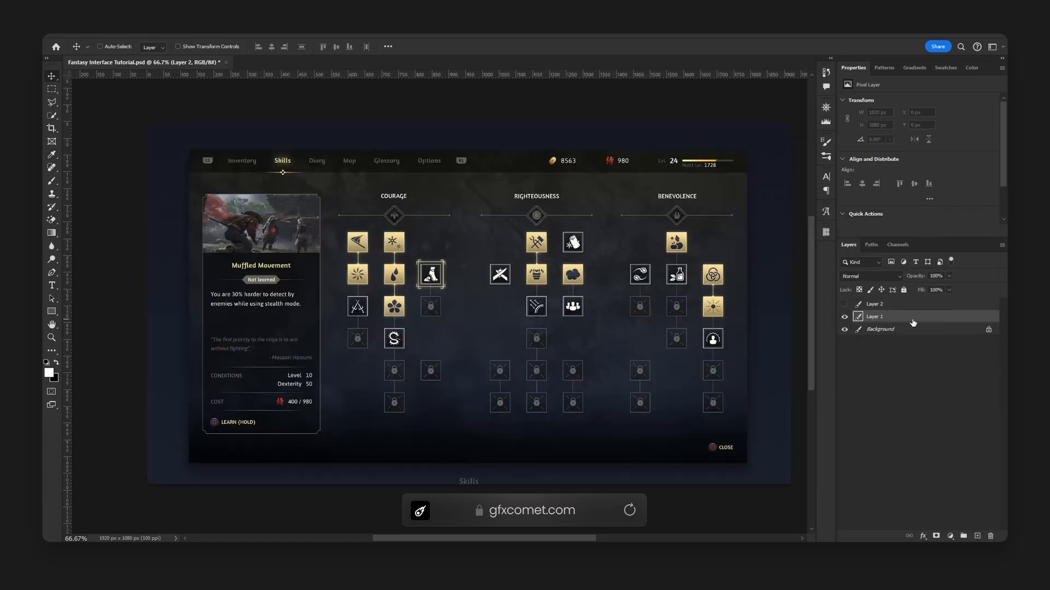
pyautogui.click(977, 536)
# Sample the dark blue from the lower part of the reference interface and the dark grey from its upper part
pyautogui.click(52, 154)
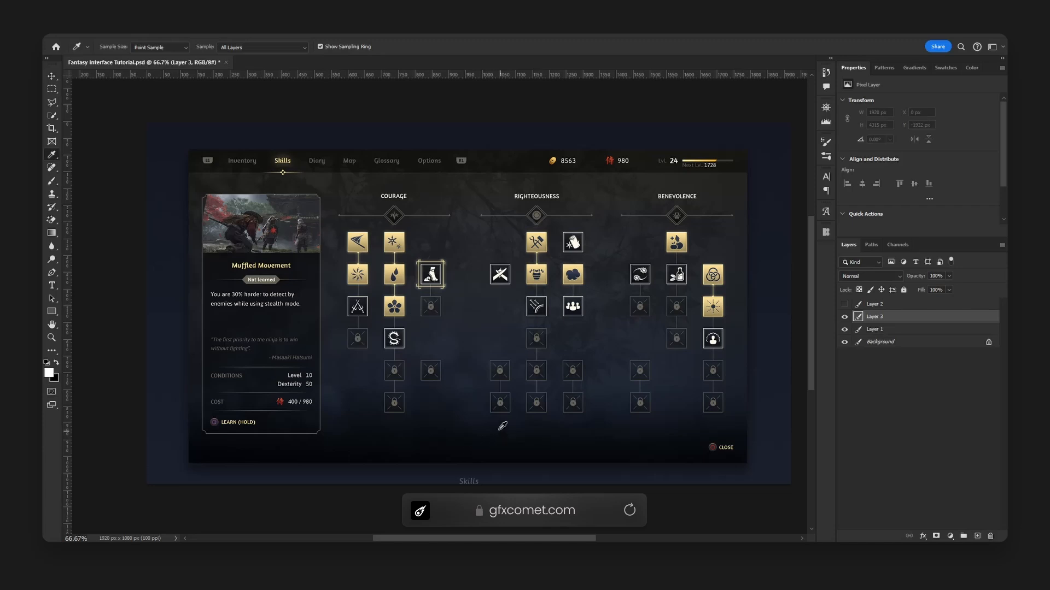
pyautogui.click(671, 405)
pyautogui.click(659, 176)
# Set the Gradient tool to the Foreground to Background preset from the Basics group
pyautogui.click(51, 234)
pyautogui.click(182, 47)
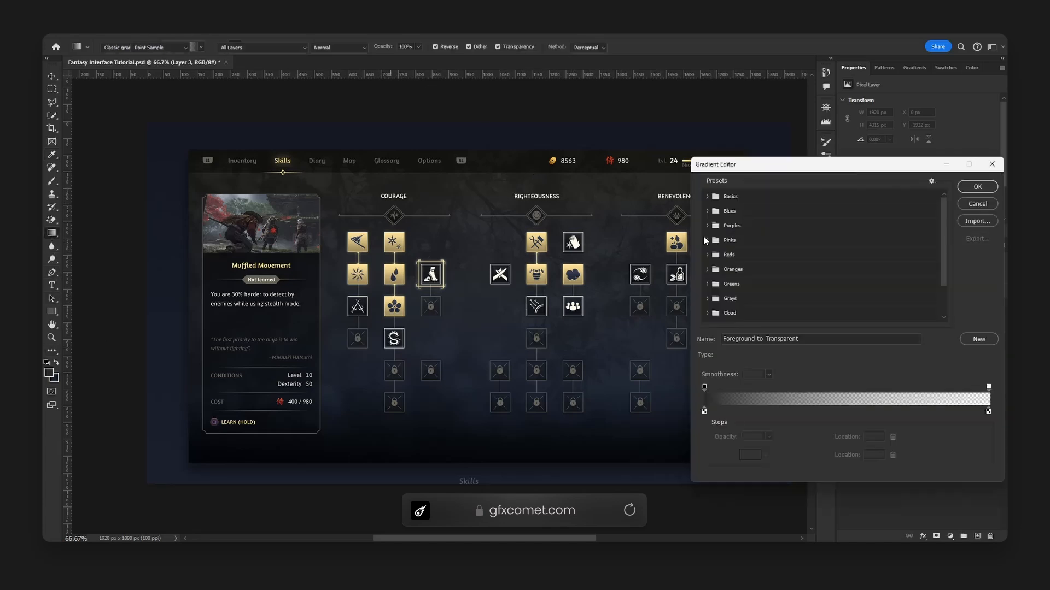
pyautogui.moveTo(755, 152); pyautogui.dragTo(493, 151)
pyautogui.click(429, 202)
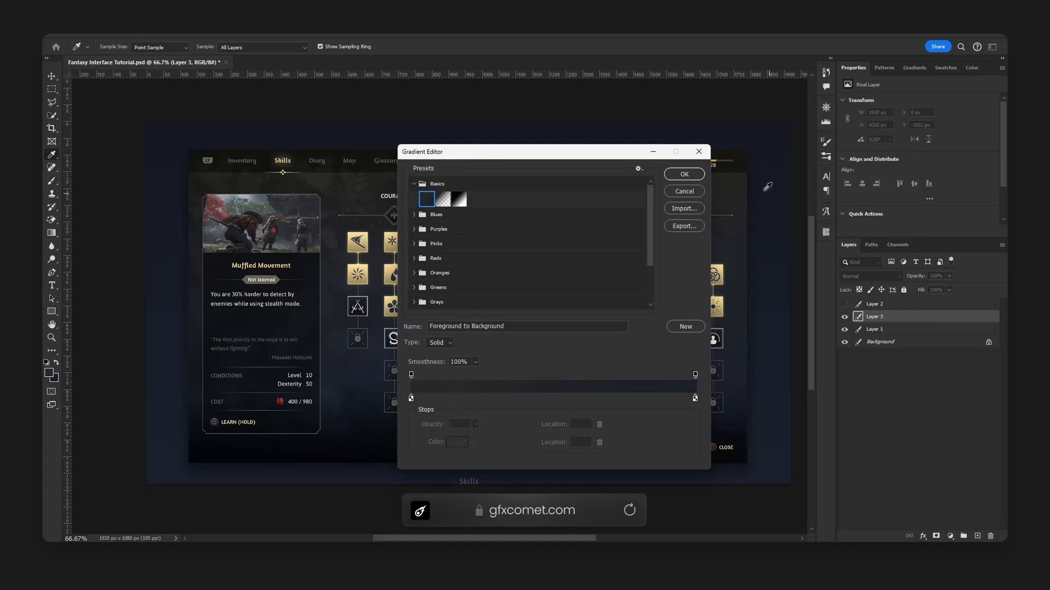
pyautogui.click(684, 174)
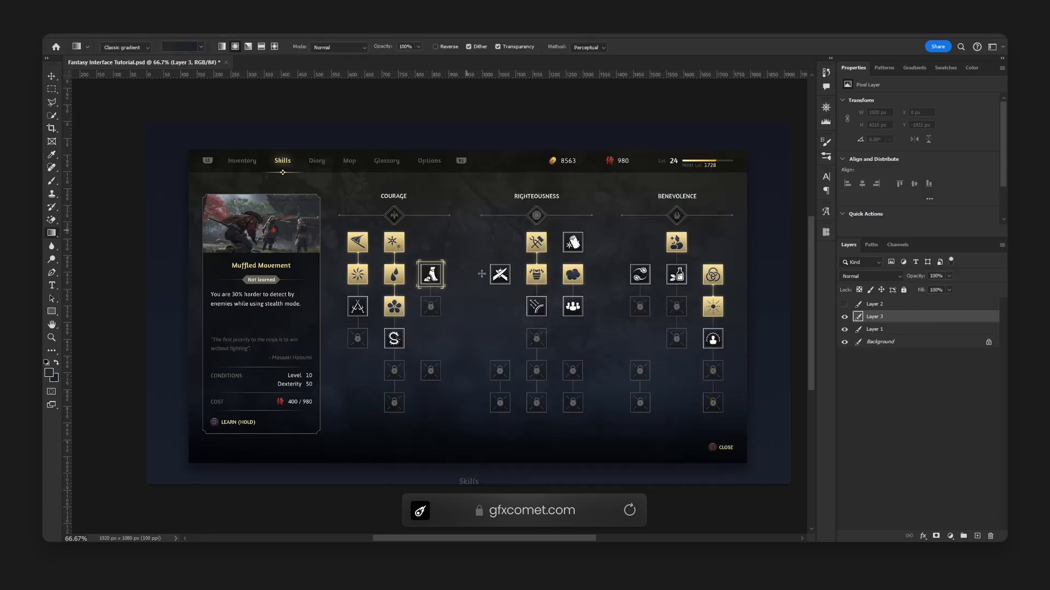
# Fill Layer 3 with a vertical gradient running from dark grey at the canvas top to dark blue at the bottom
pyautogui.moveTo(484, 472)
pyautogui.mouseDown()
pyautogui.moveTo(492, 112)
pyautogui.moveTo(489, 473)
pyautogui.moveTo(480, 469)
pyautogui.mouseUp()
pyautogui.click(844, 316)
pyautogui.moveTo(465, 156); pyautogui.dragTo(476, 473)
pyautogui.press('v')
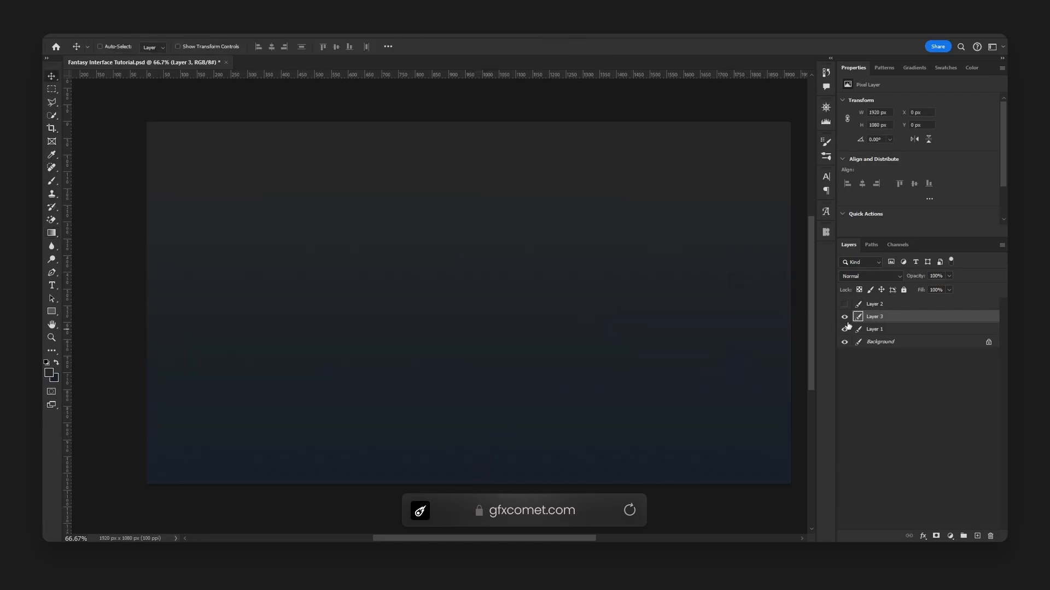
# Toggle the gradient layer's visibility to compare its colours with the interface reference underneath
pyautogui.click(844, 317)
pyautogui.click(845, 318)
pyautogui.click(846, 318)
# Show the cherry blossom image and the gradient layer, and lower the image layer's opacity to 5%
pyautogui.click(846, 305)
pyautogui.click(845, 317)
pyautogui.click(881, 304)
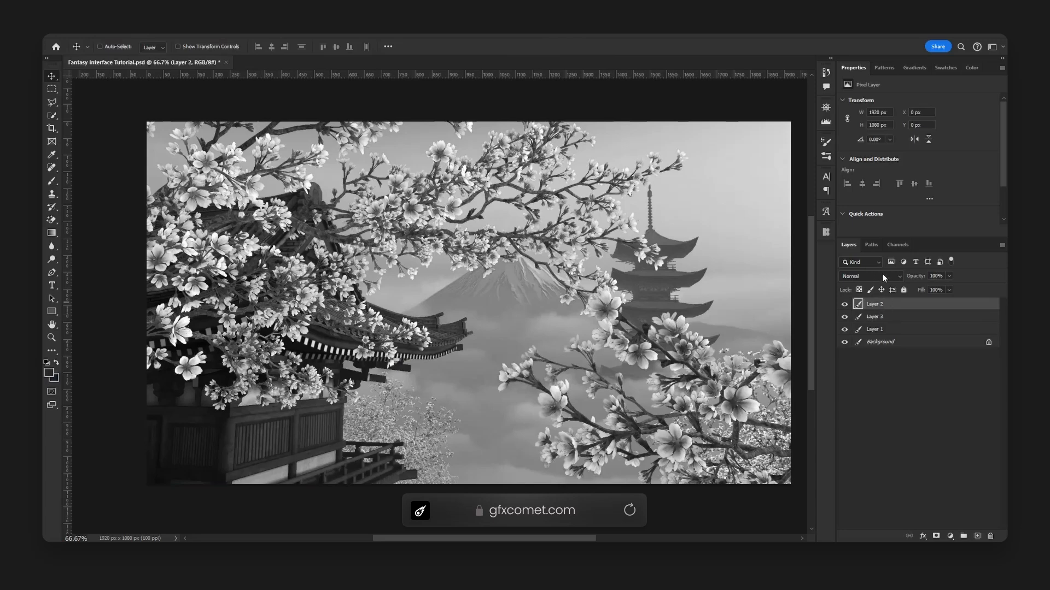
pyautogui.moveTo(915, 276); pyautogui.dragTo(696, 297)
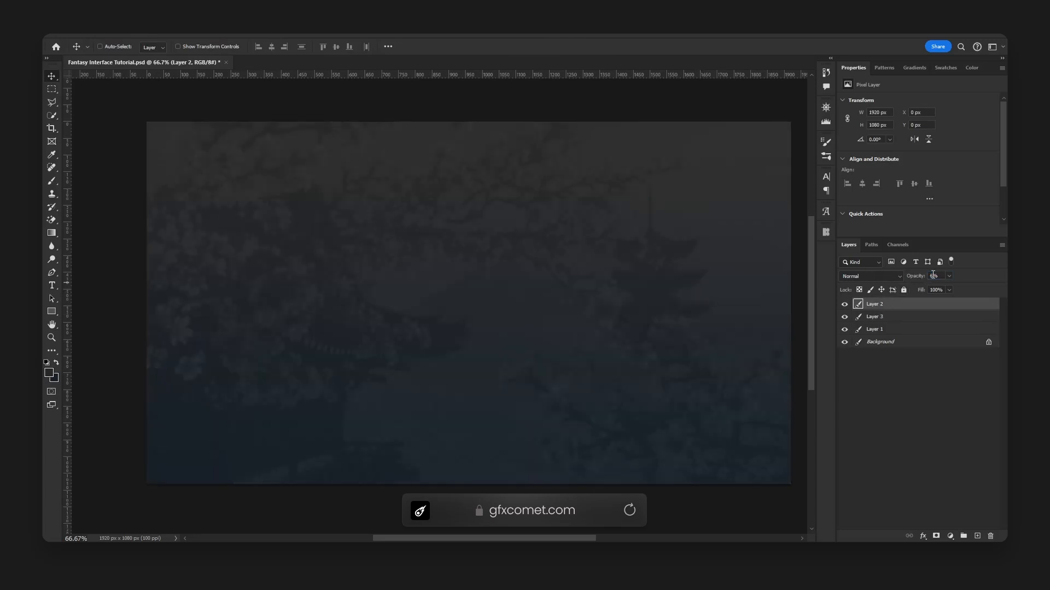
# Move the interface reference layer to the top of the stack, compare it with the new background and leave it hidden
pyautogui.moveTo(883, 328); pyautogui.dragTo(884, 304)
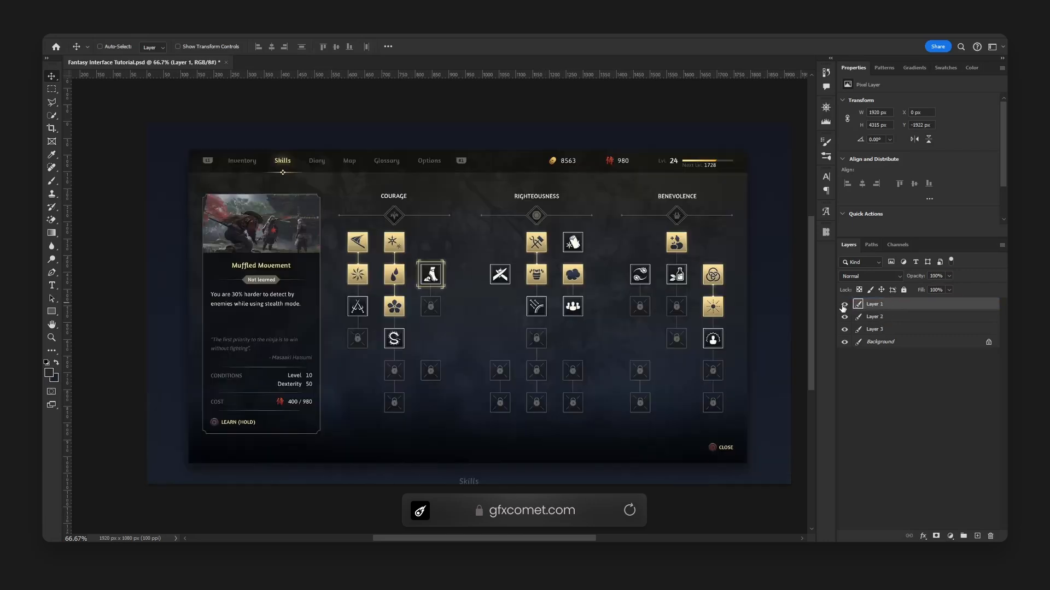
pyautogui.click(844, 305)
pyautogui.click(844, 305)
pyautogui.click(843, 305)
pyautogui.click(843, 305)
pyautogui.click(843, 304)
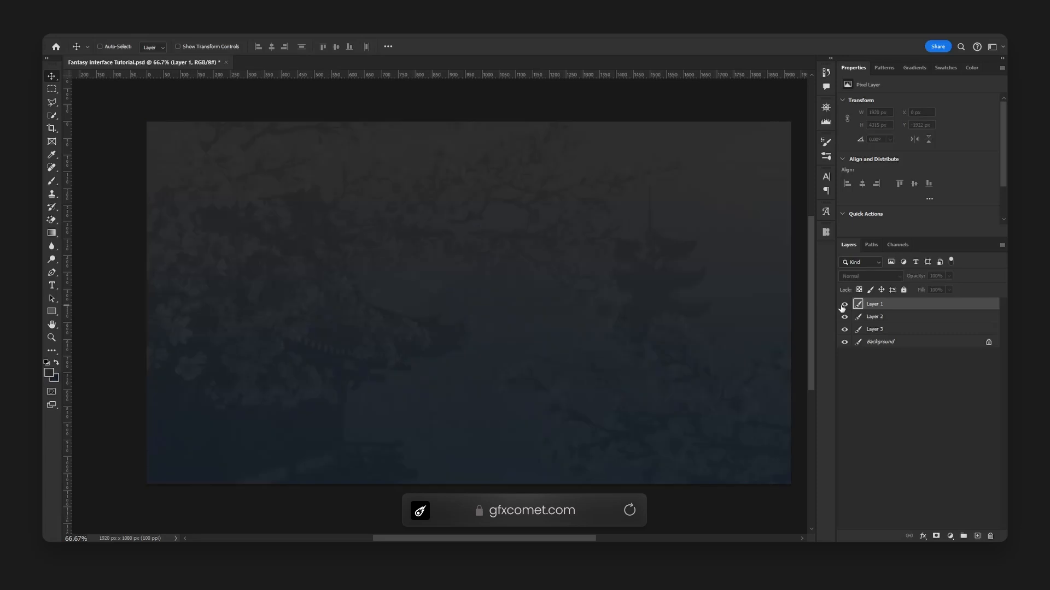
pyautogui.click(844, 305)
pyautogui.click(843, 305)
# Save the document and add a new empty layer directly above the faded cherry blossom image layer
pyautogui.hotkey('alt', '[')
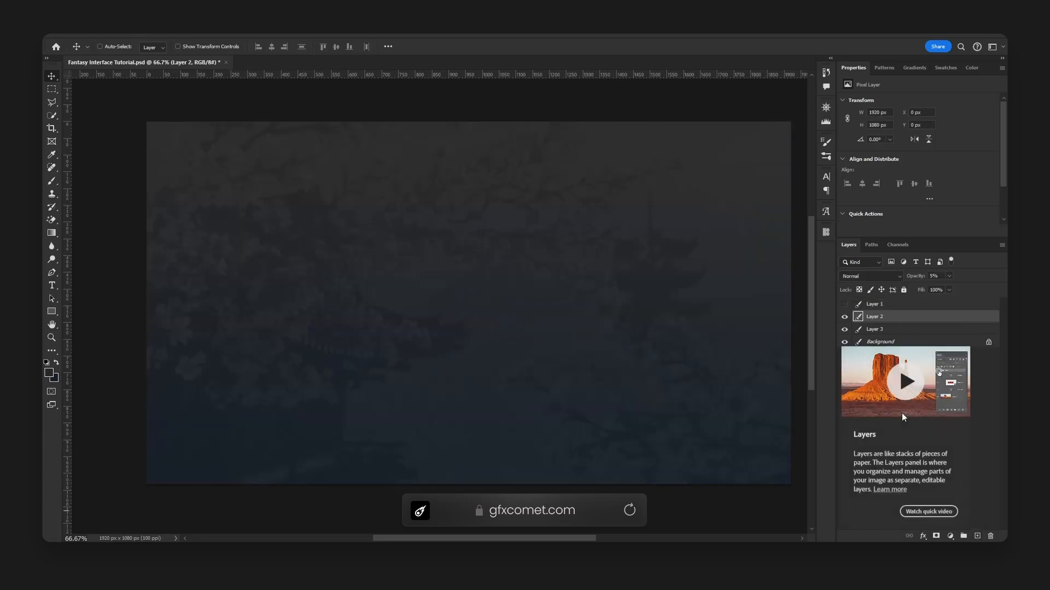
pyautogui.hotkey('ctrl', 's')
pyautogui.click(977, 536)
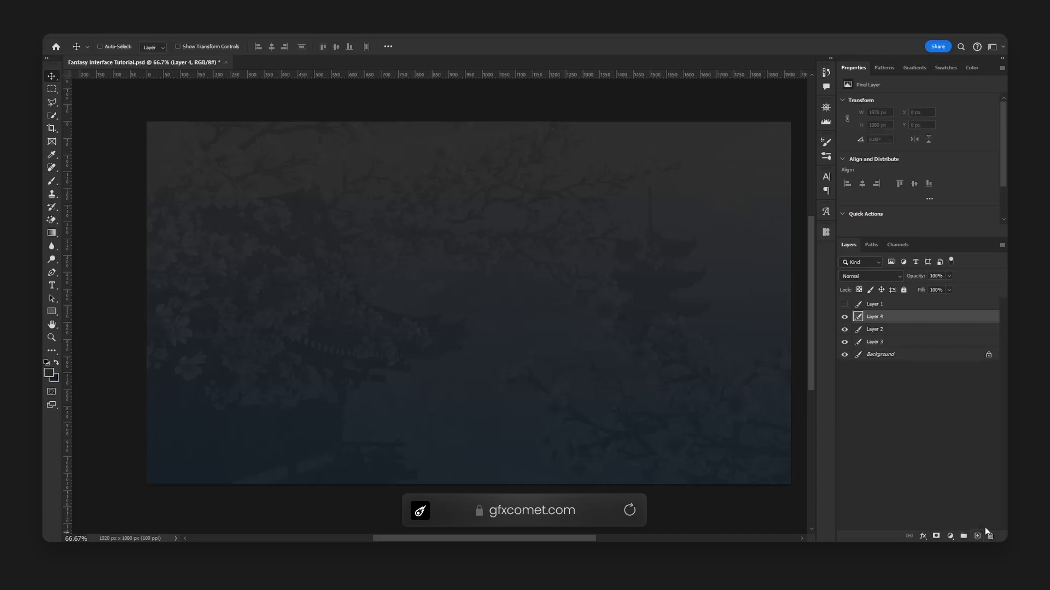
pyautogui.press('g')
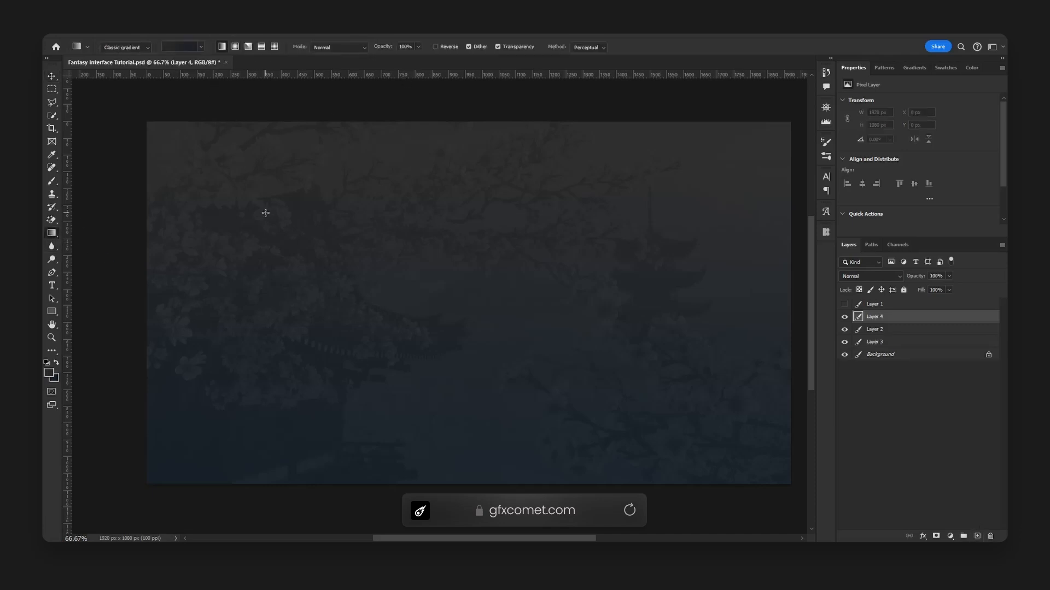
pyautogui.click(182, 47)
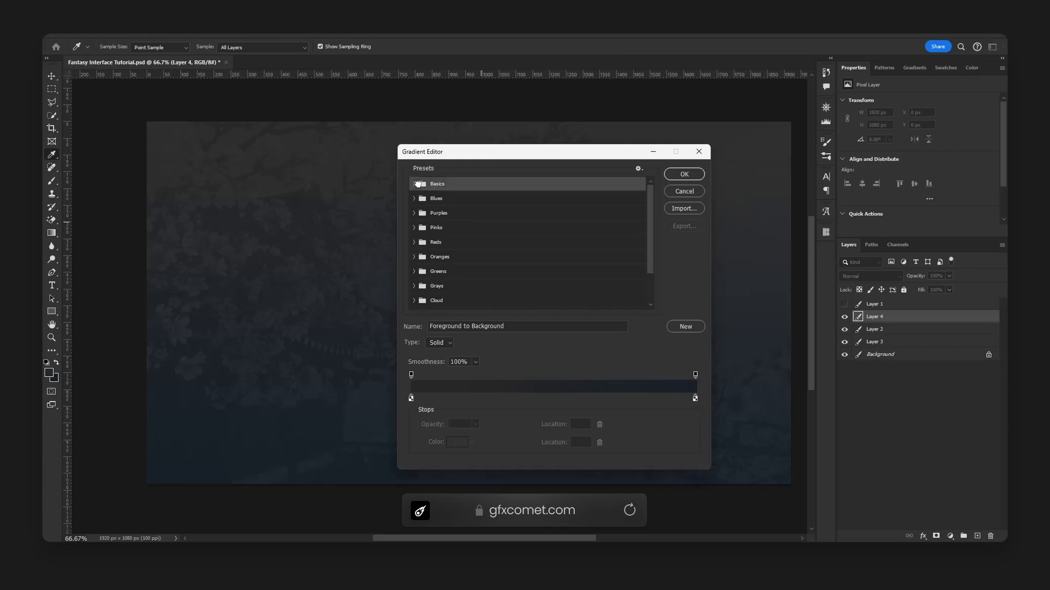
pyautogui.click(689, 191)
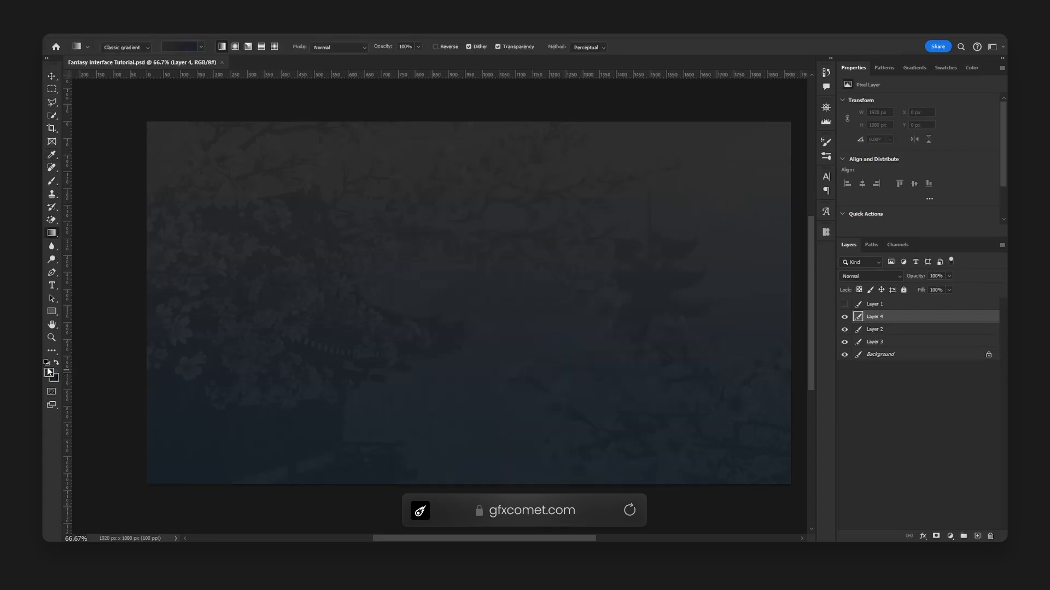
# Reset the foreground and background colours to their defaults and choose the Foreground to Transparent gradient preset
pyautogui.press('d')
pyautogui.click(183, 47)
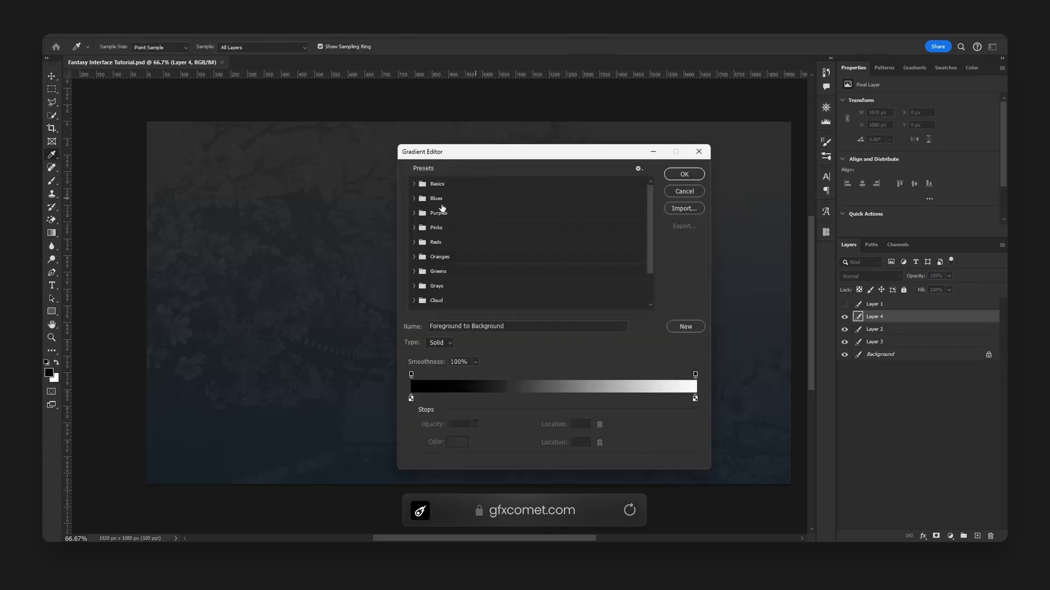
pyautogui.click(442, 200)
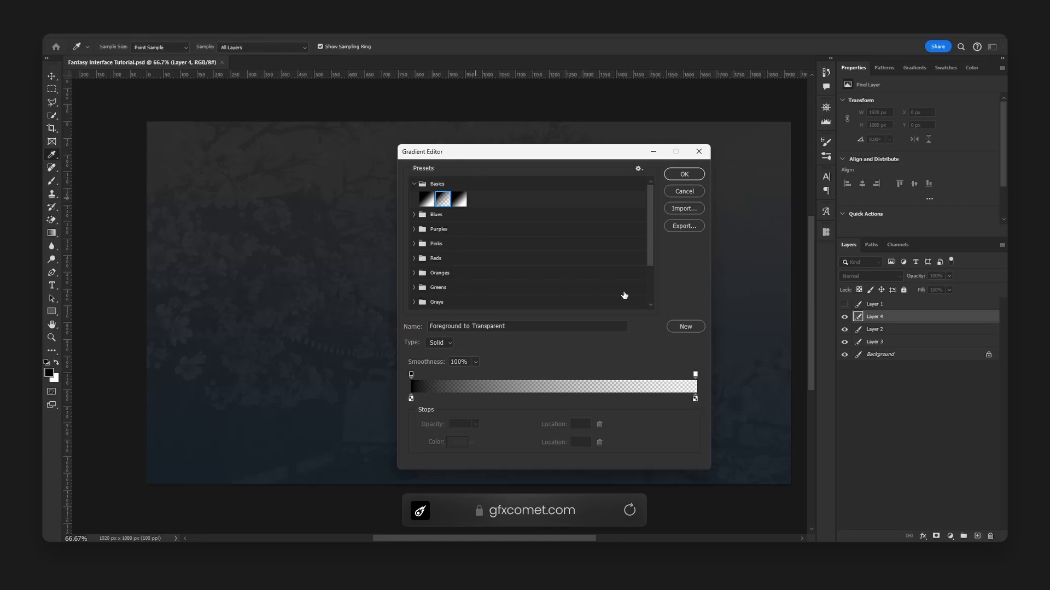
pyautogui.click(700, 178)
# Sample the near-black blue #070a0f from the interface reference's lower area as the foreground colour and hide the reference again
pyautogui.click(844, 304)
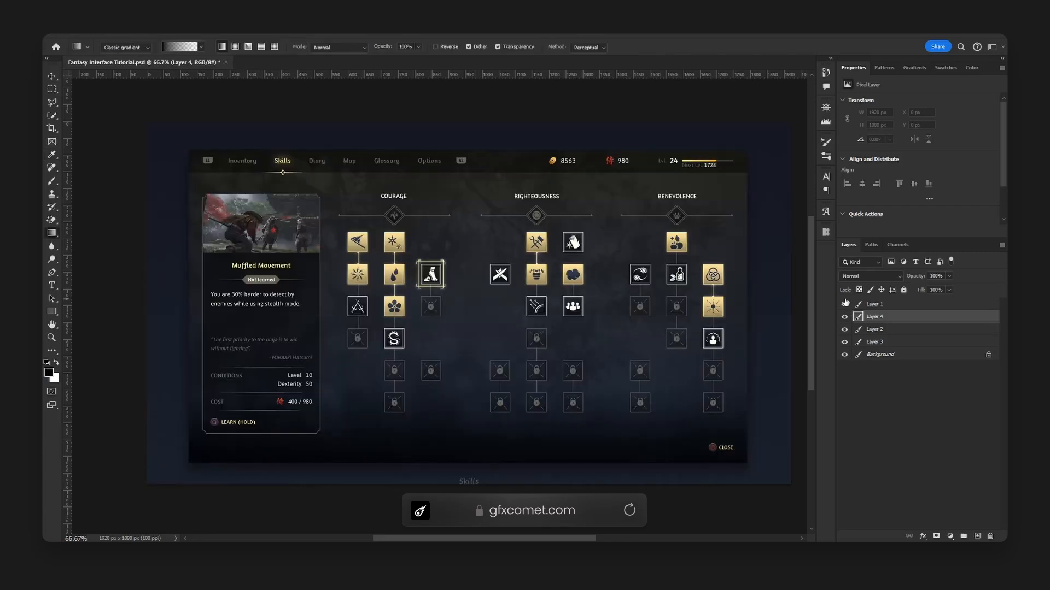
pyautogui.click(51, 155)
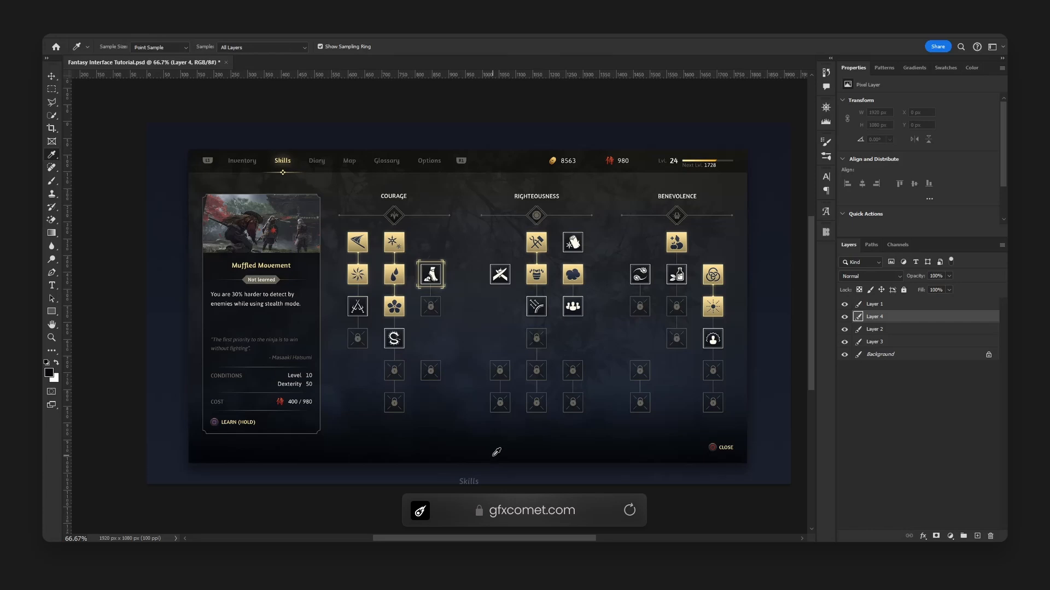
pyautogui.moveTo(492, 456); pyautogui.dragTo(473, 446)
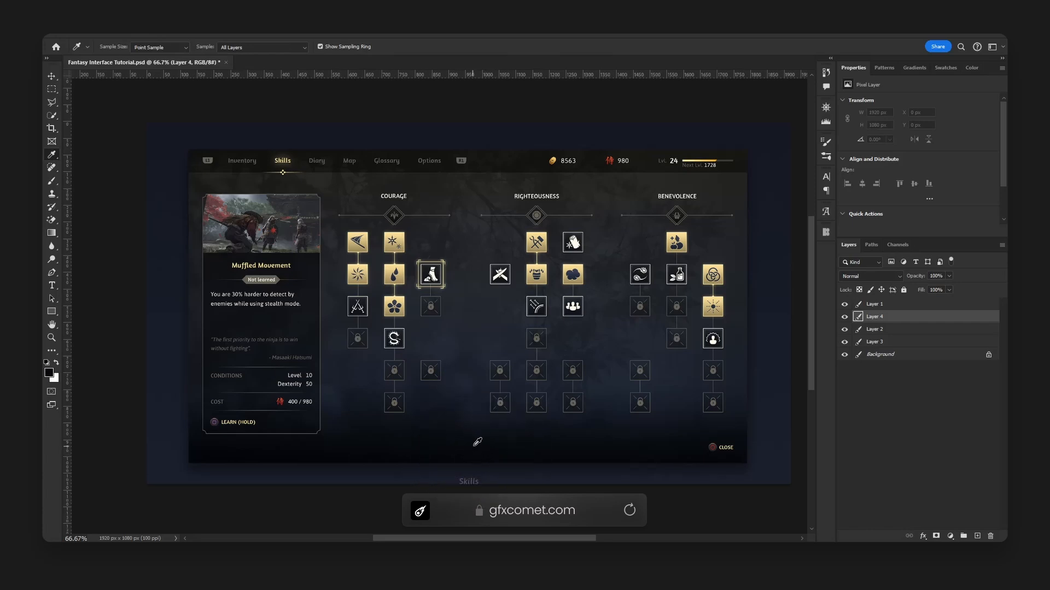
pyautogui.click(844, 305)
pyautogui.click(844, 305)
pyautogui.click(844, 305)
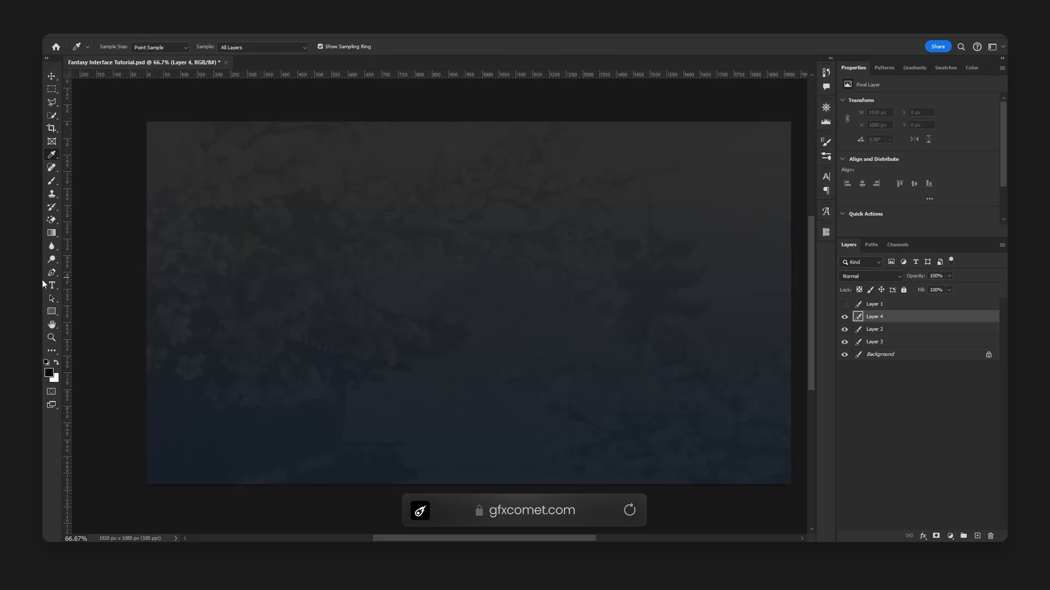
pyautogui.click(48, 374)
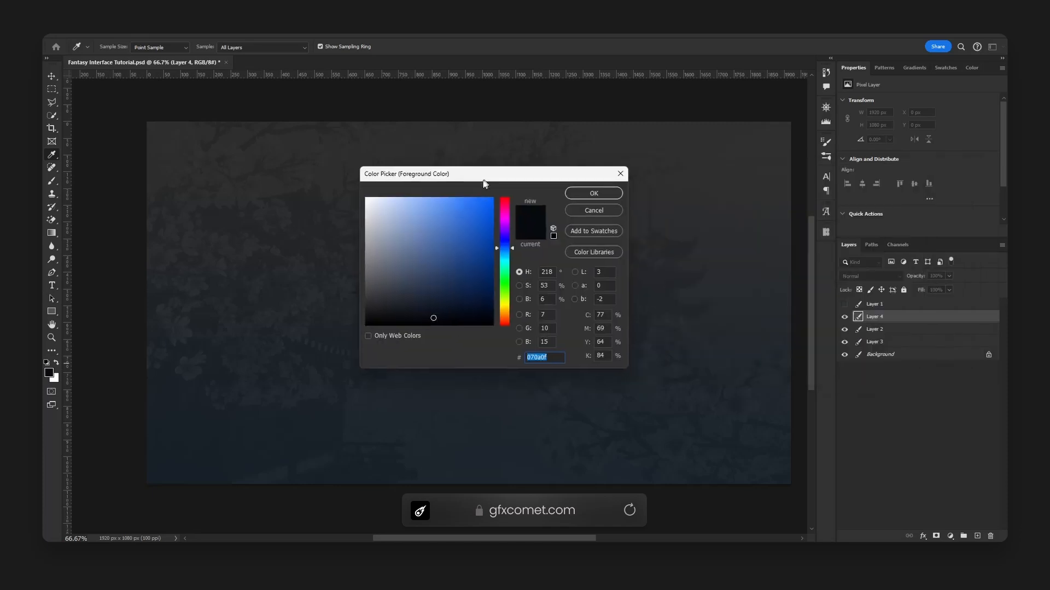
pyautogui.press('Return')
# Draw two overlapping vertical gradients on the empty layer, fading upward from below the canvas's bottom edge to darken the lower background
pyautogui.press('g')
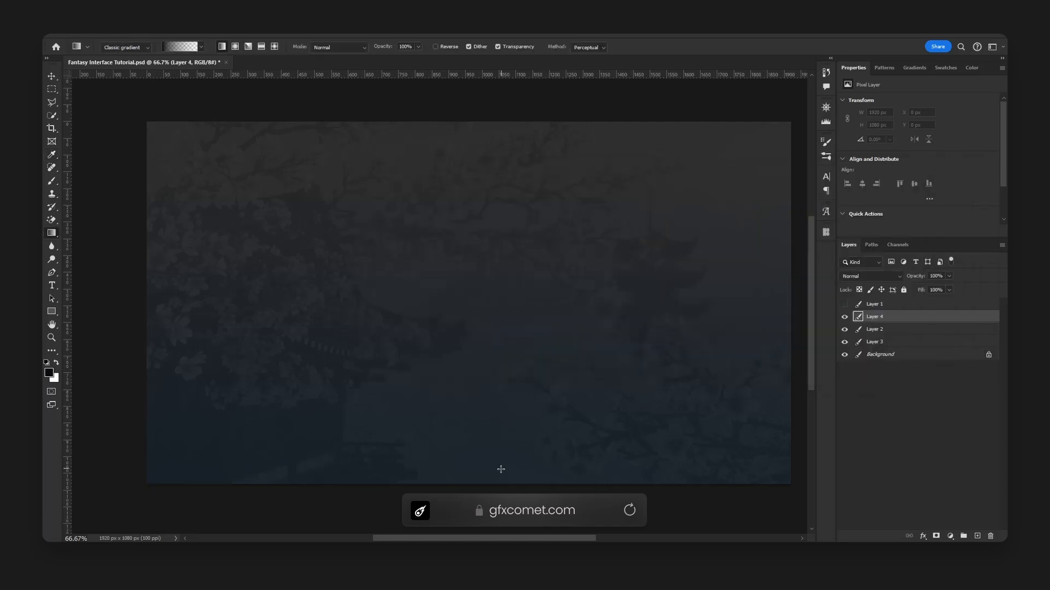
pyautogui.keyDown('shift'); pyautogui.moveTo(464, 495); pyautogui.dragTo(499, 257); pyautogui.keyUp('shift')
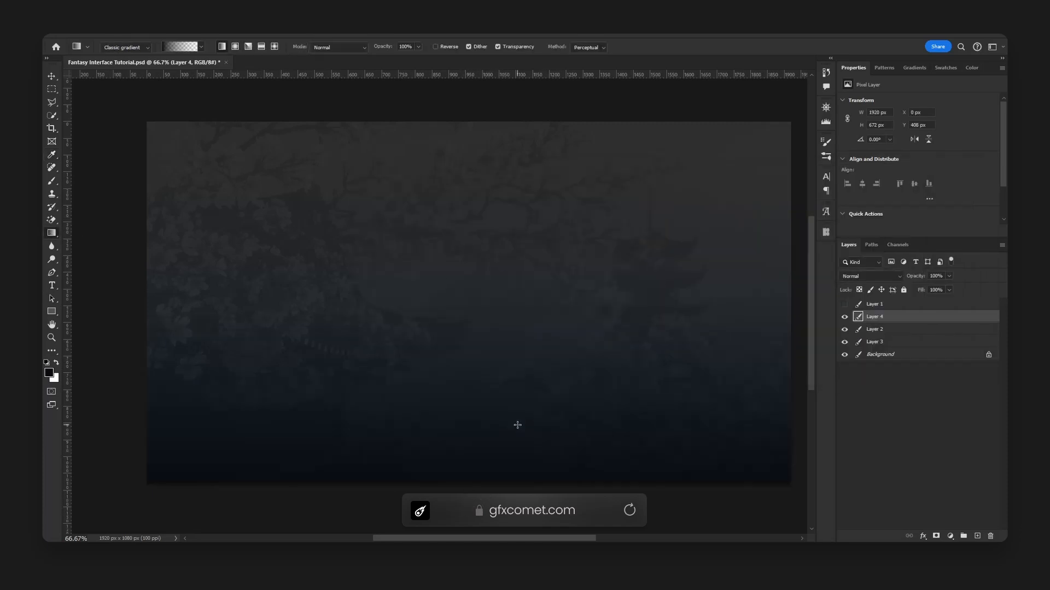
pyautogui.keyDown('shift'); pyautogui.moveTo(501, 510); pyautogui.dragTo(523, 321); pyautogui.keyUp('shift')
pyautogui.press('space')
pyautogui.moveTo(596, 297); pyautogui.dragTo(576, 287)
# Compare the darkened background with the interface reference, and check the contribution of the new gradient and cherry blossom layers by toggling their visibility
pyautogui.click(844, 304)
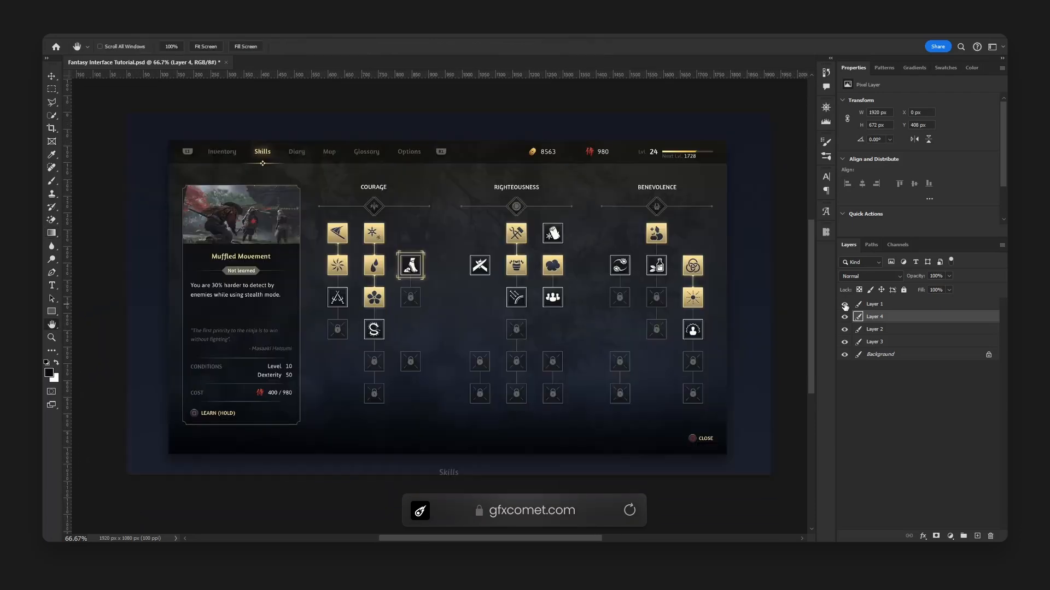
pyautogui.click(844, 304)
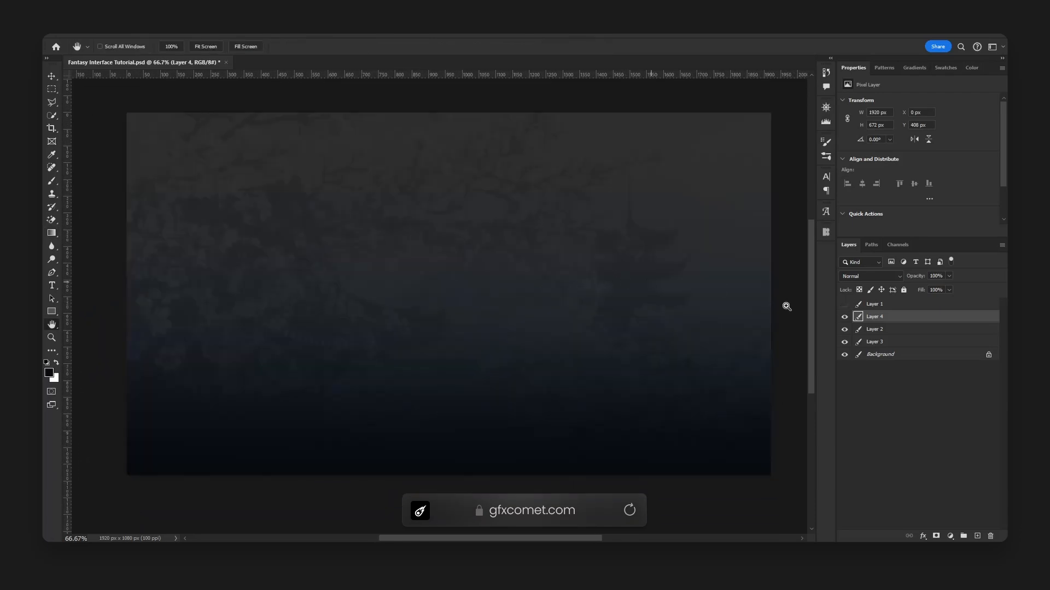
pyautogui.click(844, 305)
pyautogui.click(844, 304)
pyautogui.click(845, 317)
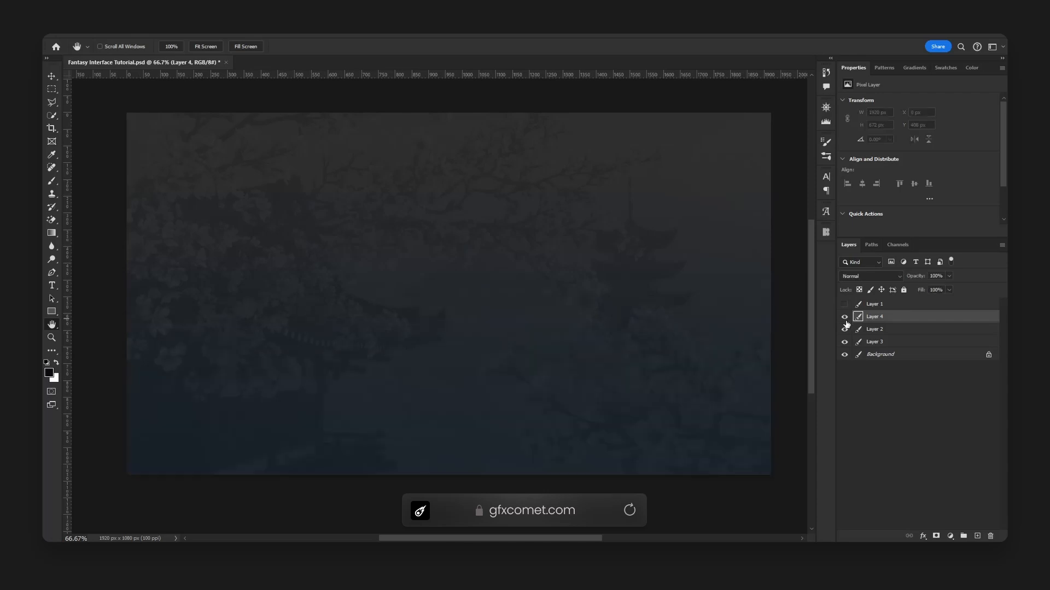
pyautogui.click(845, 317)
pyautogui.click(845, 329)
pyautogui.click(845, 329)
# Duplicate the faded cherry blossom image layer
pyautogui.click(886, 330)
pyautogui.press('v')
pyautogui.hotkey('ctrl', 'j')
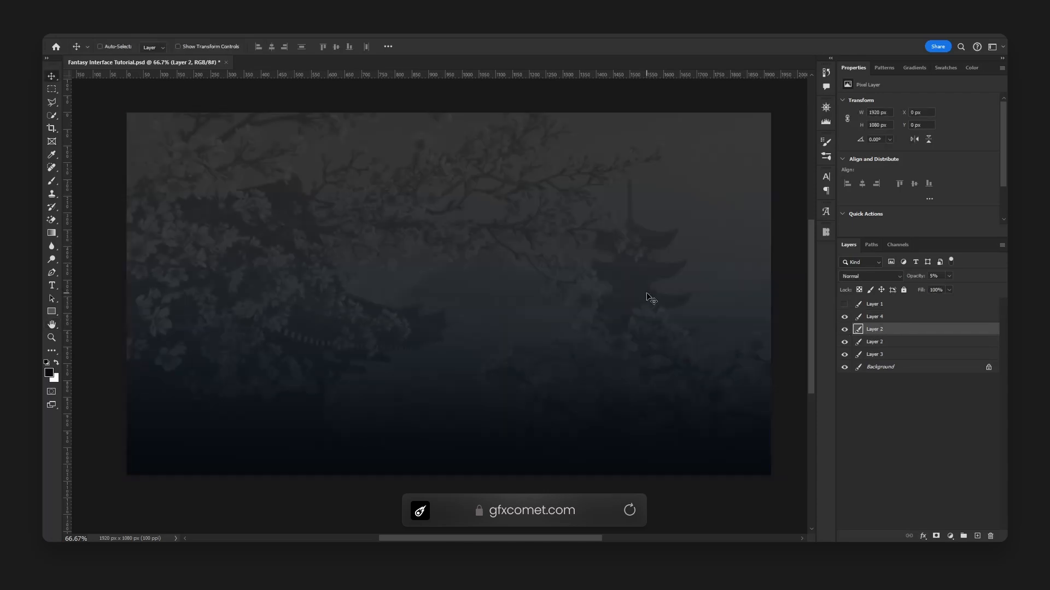
# Apply a Gaussian Blur with a radius of about 8 pixels to the duplicated cherry blossom layer
pyautogui.click(184, 32)
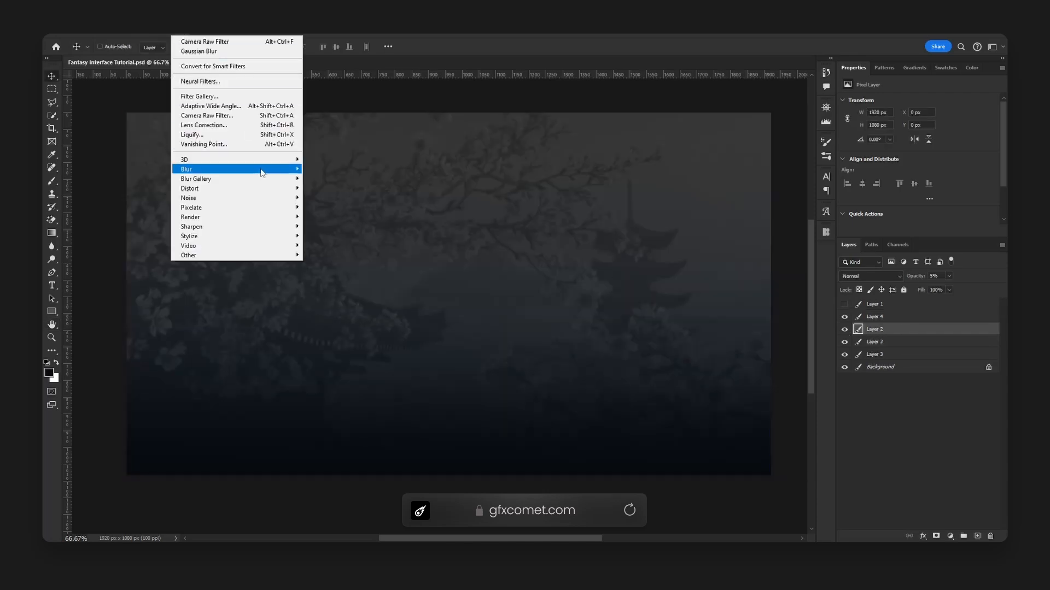
pyautogui.moveTo(262, 173)
pyautogui.click(347, 211)
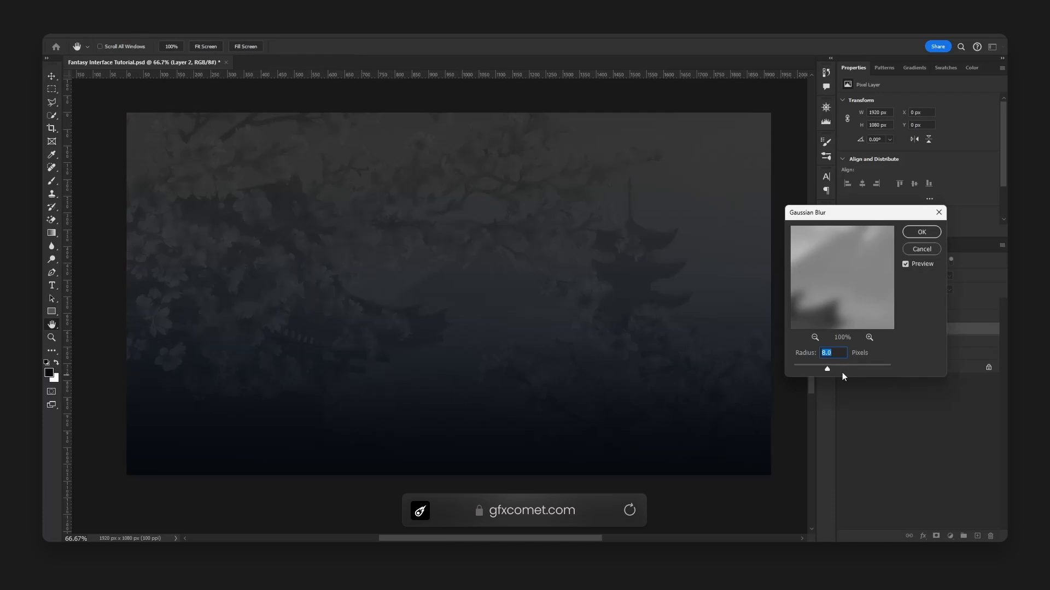
pyautogui.click(840, 367)
pyautogui.moveTo(841, 370)
pyautogui.mouseDown()
pyautogui.moveTo(807, 366)
pyautogui.moveTo(827, 366)
pyautogui.mouseUp()
pyautogui.click(922, 232)
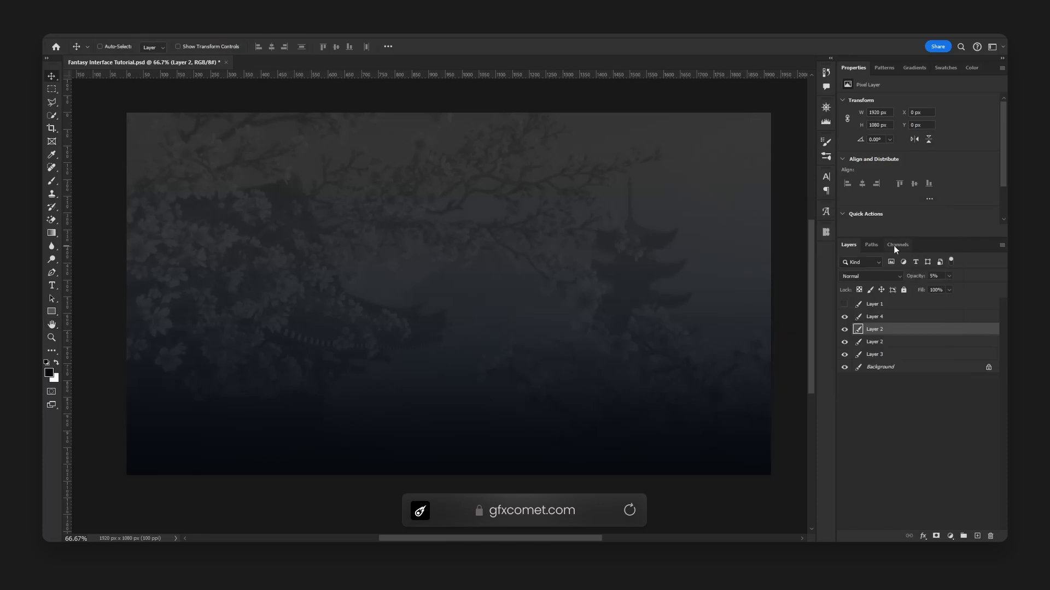
# Hide the blurred copy, erase the lower part of the sharp cherry blossom layer with a large soft Eraser, and show the copy again
pyautogui.click(851, 342)
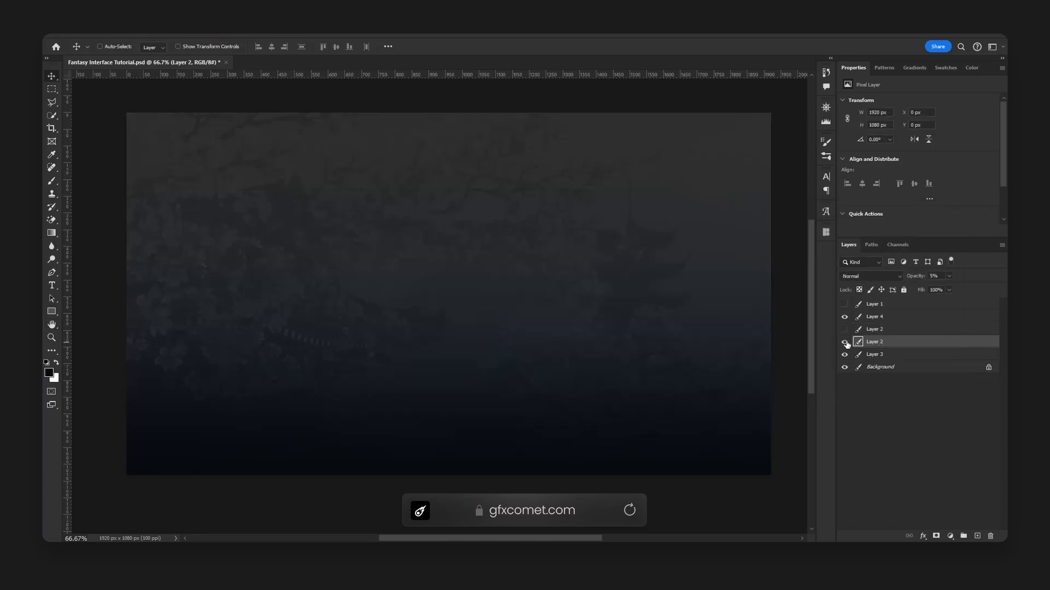
pyautogui.press('e')
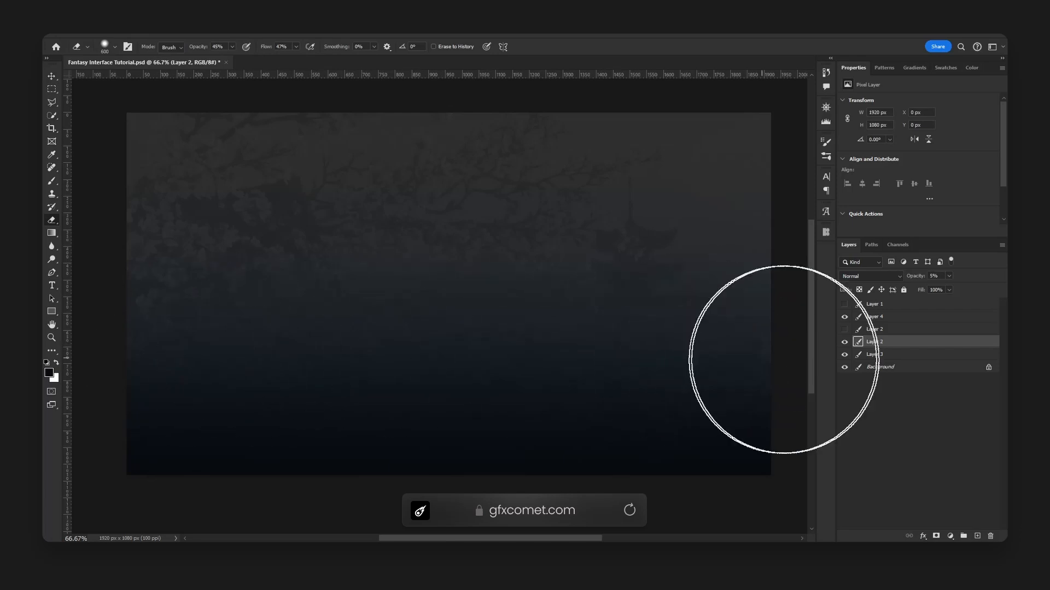
pyautogui.press(']')
pyautogui.press(']')
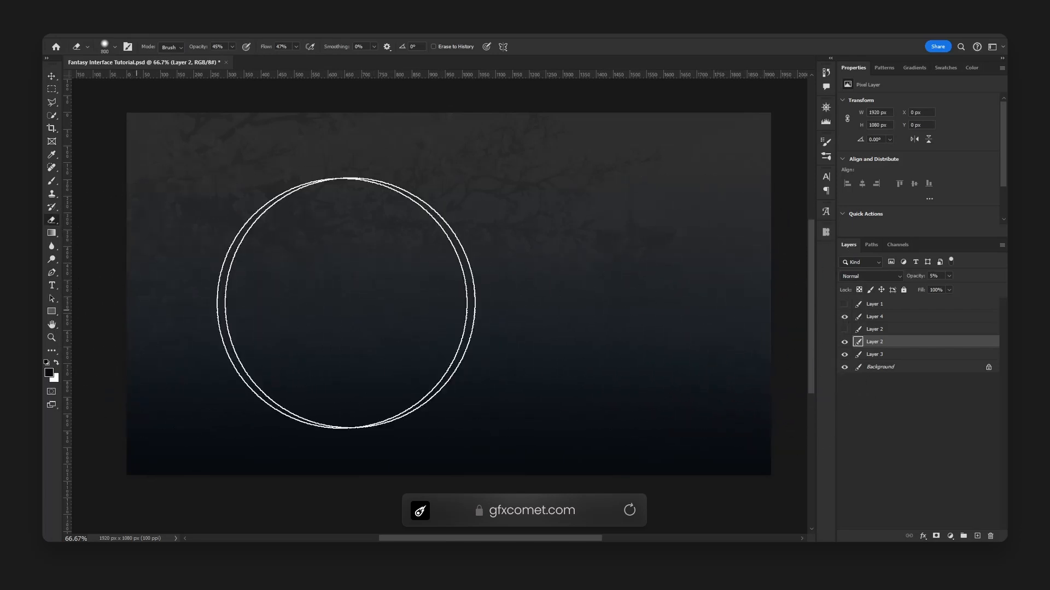
pyautogui.click(845, 329)
pyautogui.press('v')
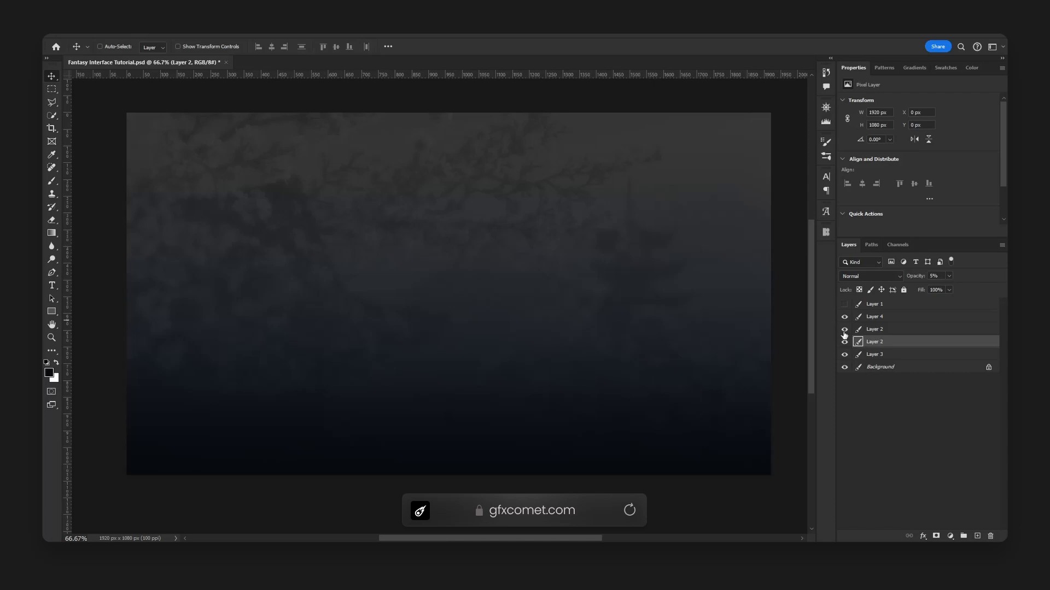
# Save the document and add a new empty layer directly above the dark bottom gradient layer, leaving the interface reference hidden
pyautogui.click(869, 330)
pyautogui.press('e')
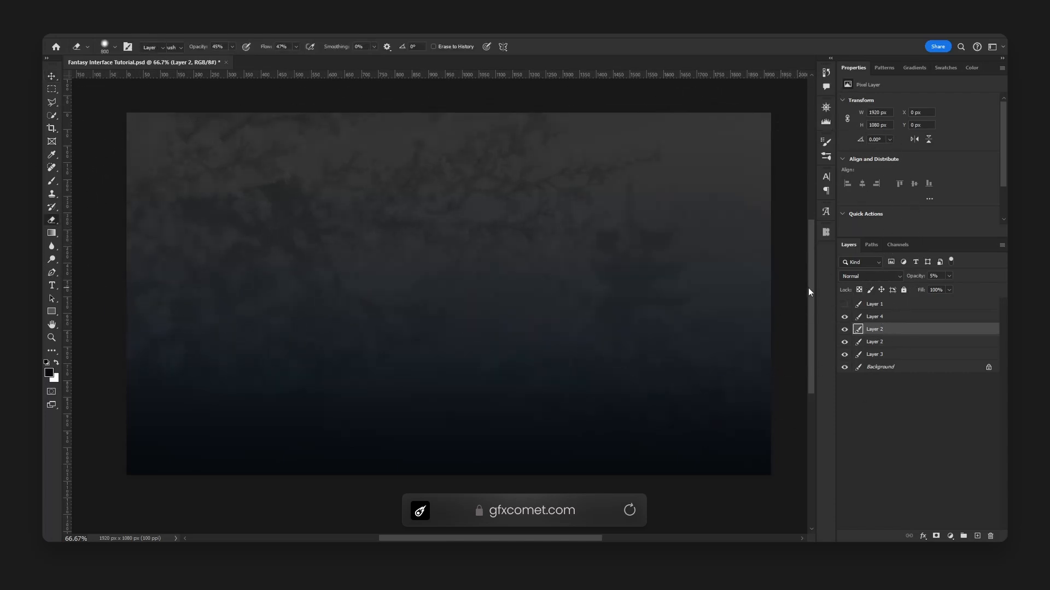
pyautogui.press('h')
pyautogui.moveTo(628, 242); pyautogui.dragTo(628, 263)
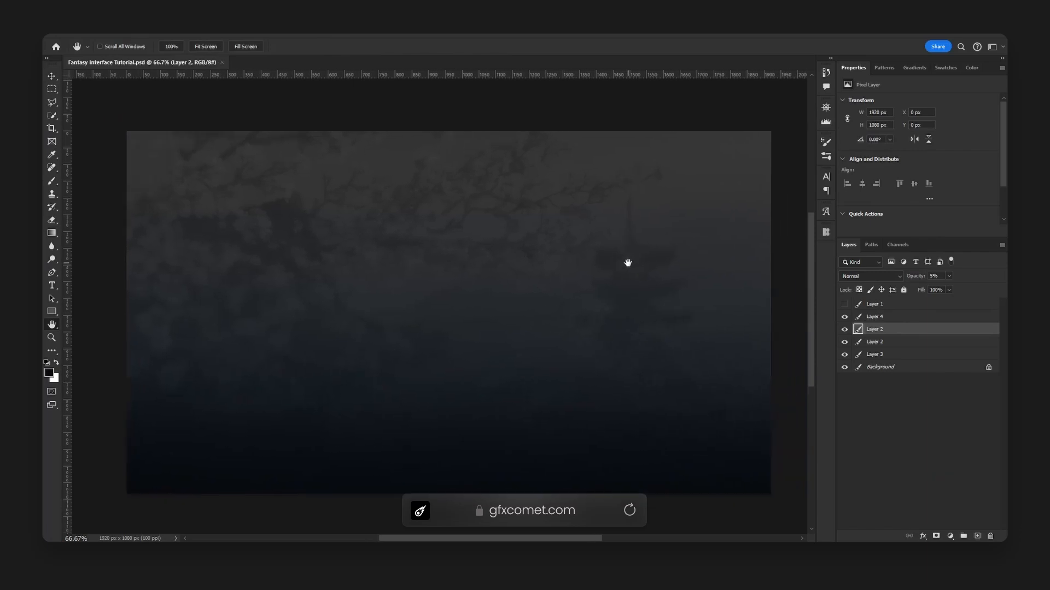
pyautogui.click(844, 304)
pyautogui.click(897, 317)
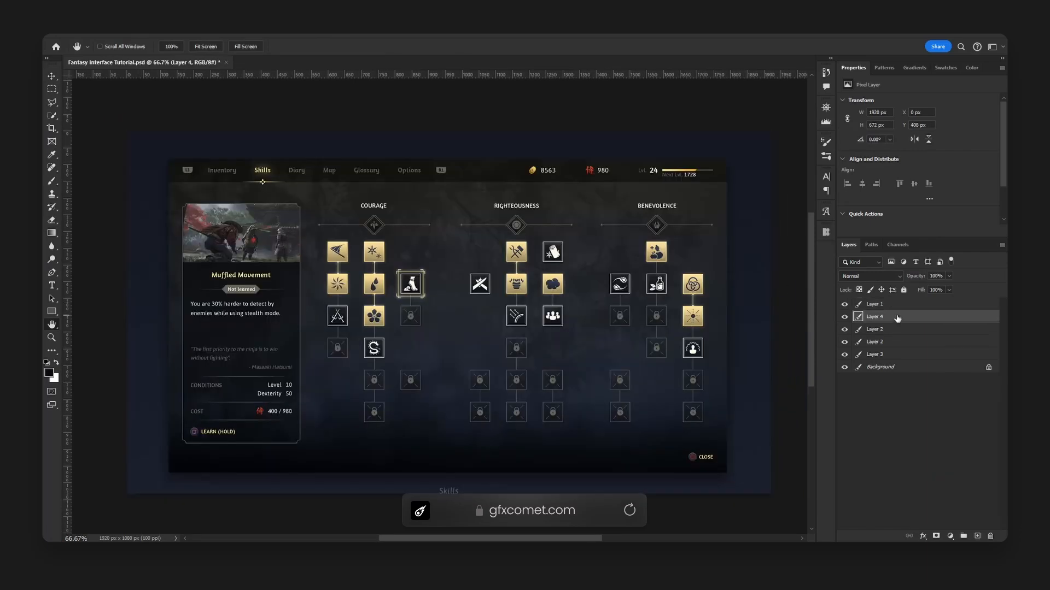
pyautogui.click(977, 536)
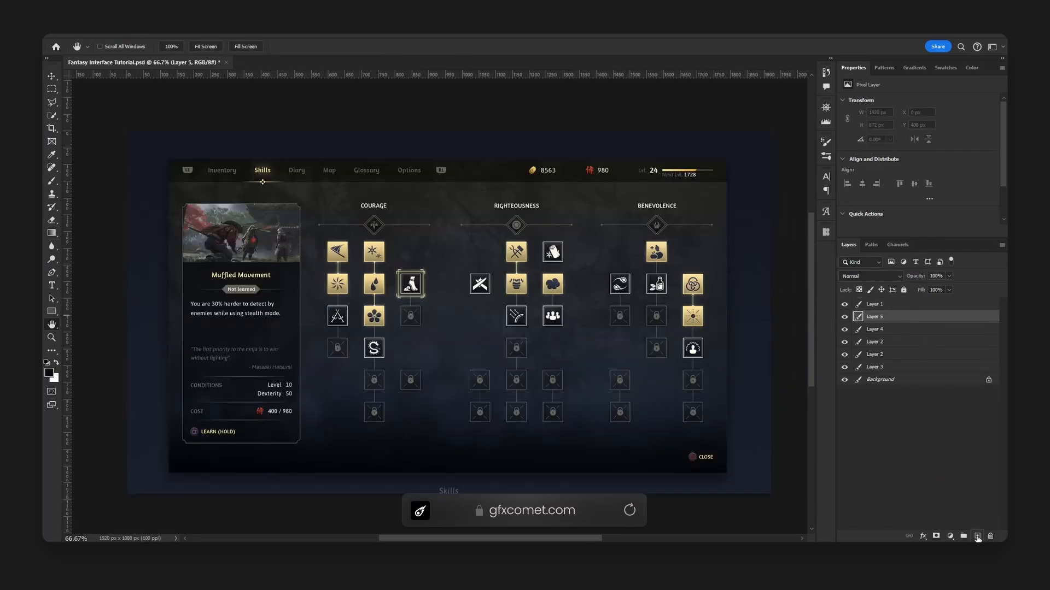
pyautogui.click(844, 304)
# Group the dark gradient, both cherry blossom layers and the base gradient layer into a group named Background
pyautogui.click(897, 331)
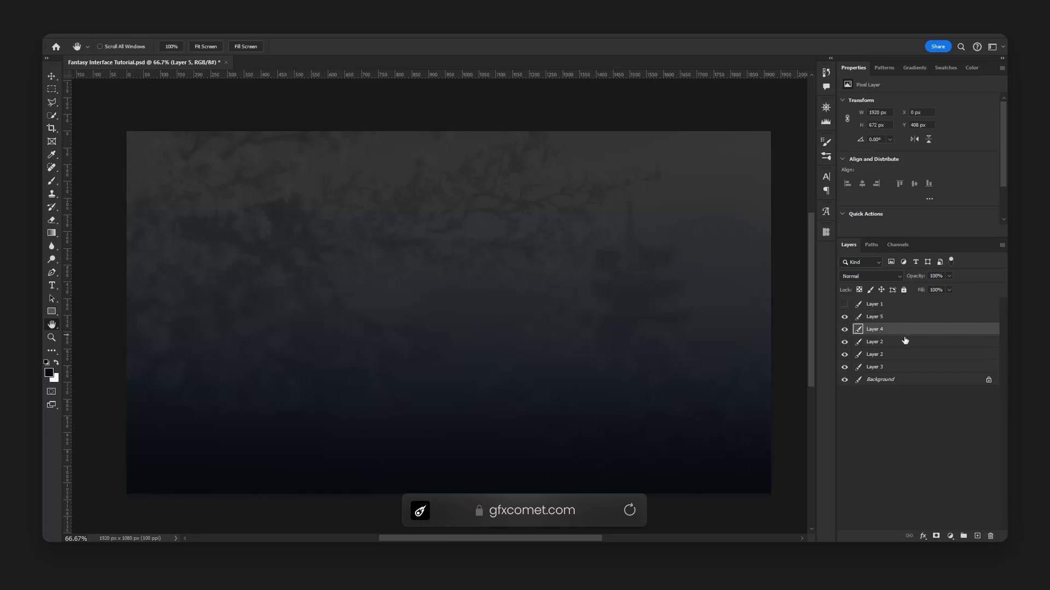
pyautogui.click(845, 368)
pyautogui.keyDown('shift'); pyautogui.click(886, 367); pyautogui.keyUp('shift')
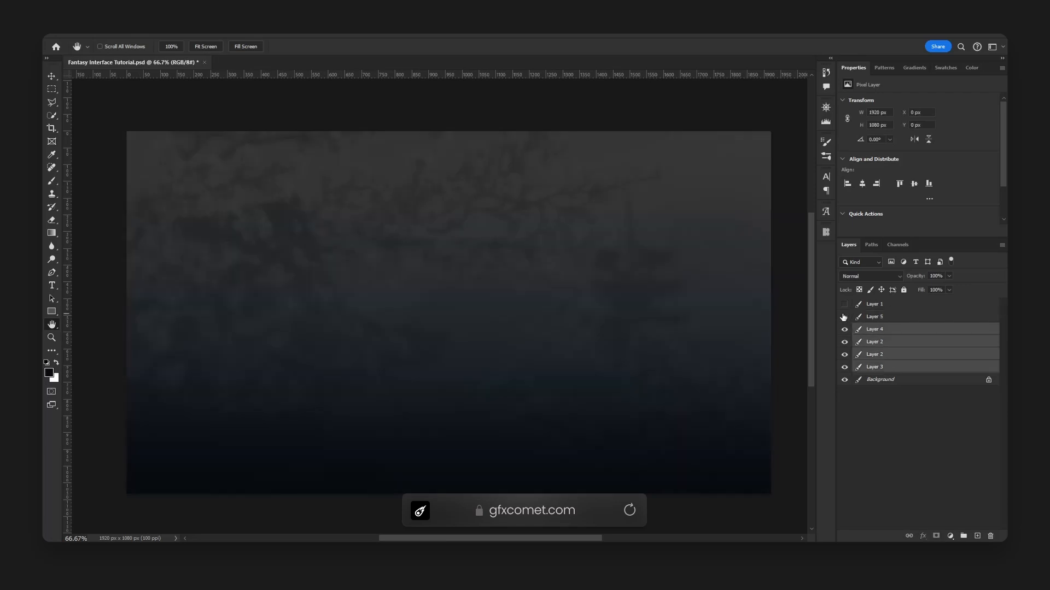
pyautogui.hotkey('ctrl', 'g')
pyautogui.doubleClick(877, 329)
pyautogui.write('Backgr')
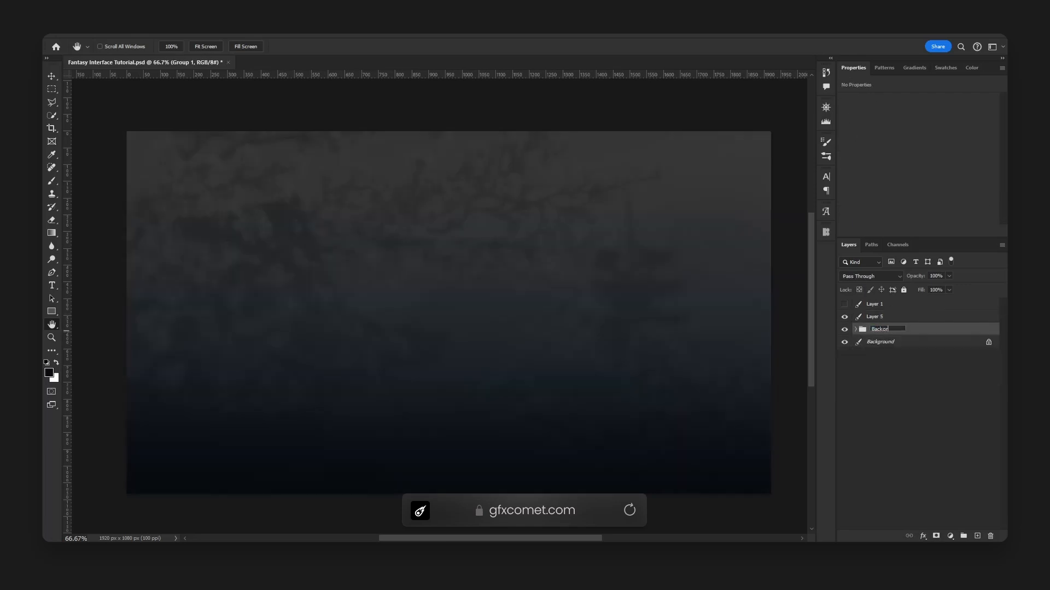
pyautogui.write('ound')
pyautogui.press('Return')
pyautogui.press('v')
# Make the empty layer active, set up the Rectangle tool, and place guides along the canvas's top, left and right edges
pyautogui.click(842, 318)
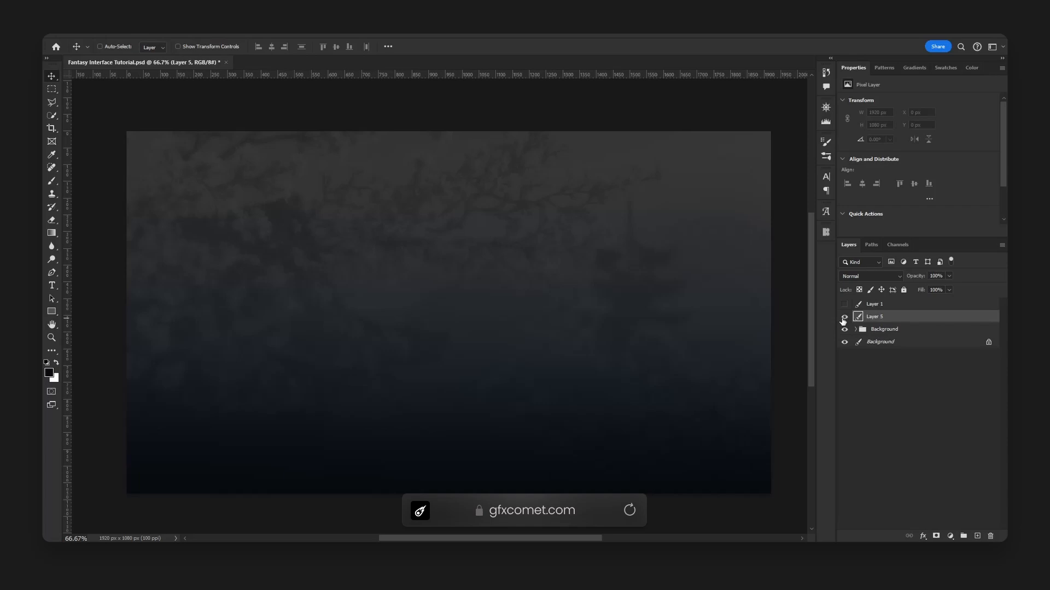
pyautogui.click(844, 304)
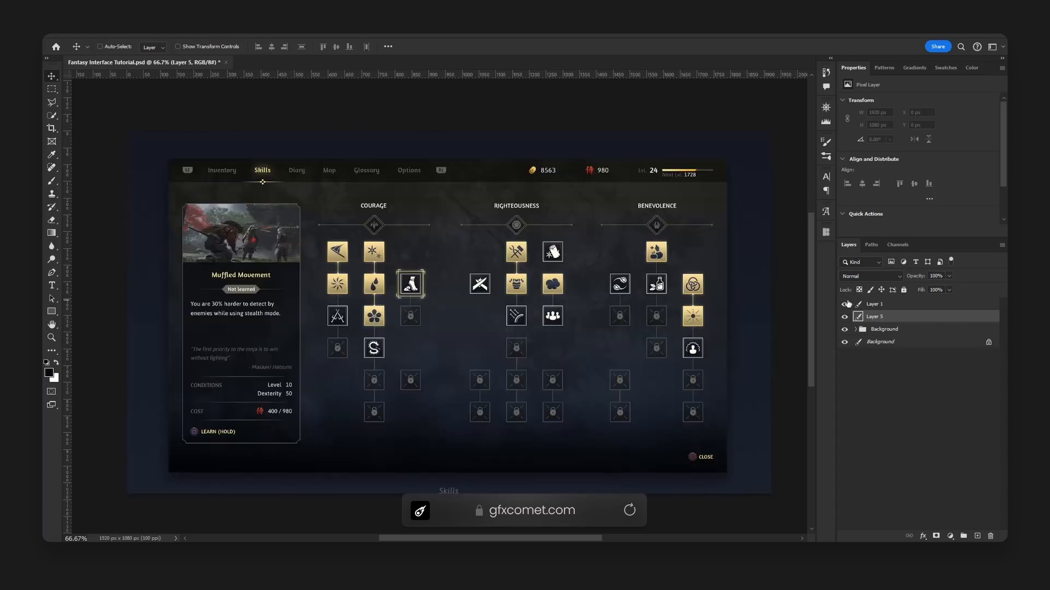
pyautogui.click(846, 304)
pyautogui.click(845, 304)
pyautogui.click(845, 304)
pyautogui.click(52, 312)
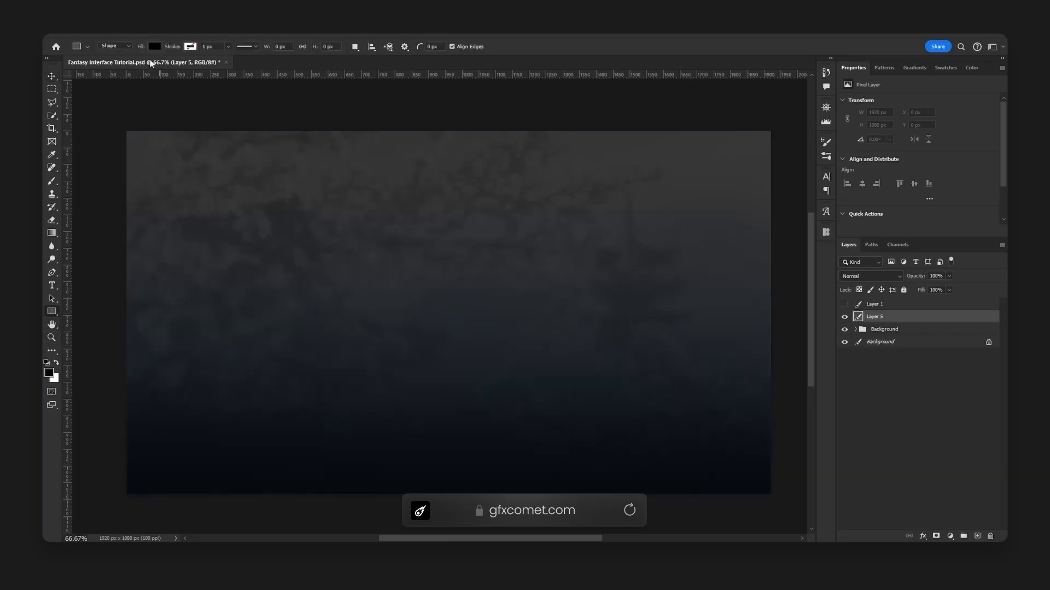
pyautogui.click(433, 46)
pyautogui.moveTo(504, 75); pyautogui.dragTo(528, 122)
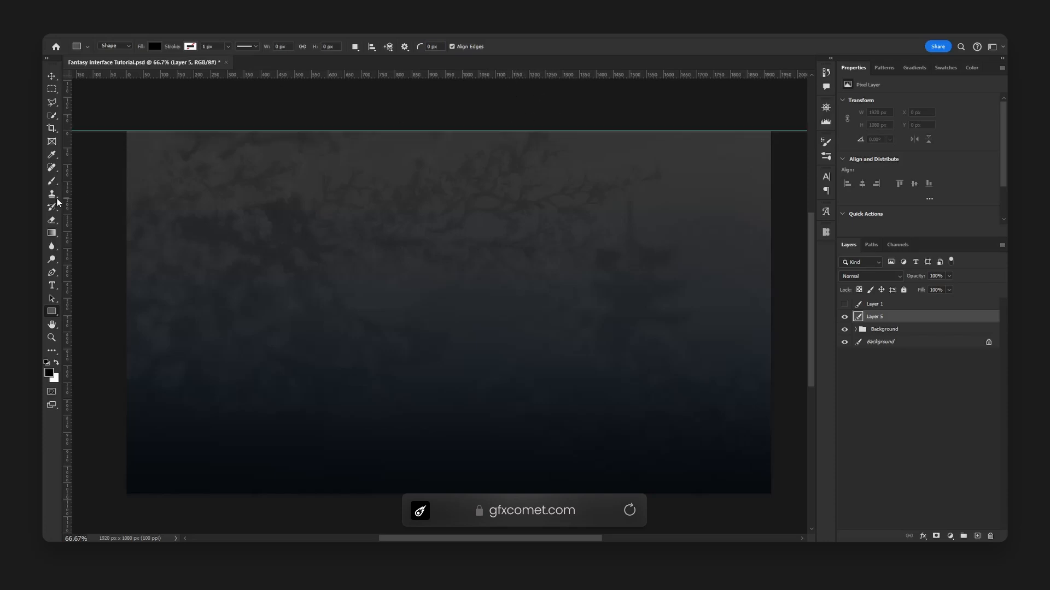
pyautogui.moveTo(67, 202); pyautogui.dragTo(771, 183)
# Draw a black rectangle 1920 px wide across the canvas's top edge and set its height to 100 px
pyautogui.moveTo(126, 130); pyautogui.dragTo(772, 165)
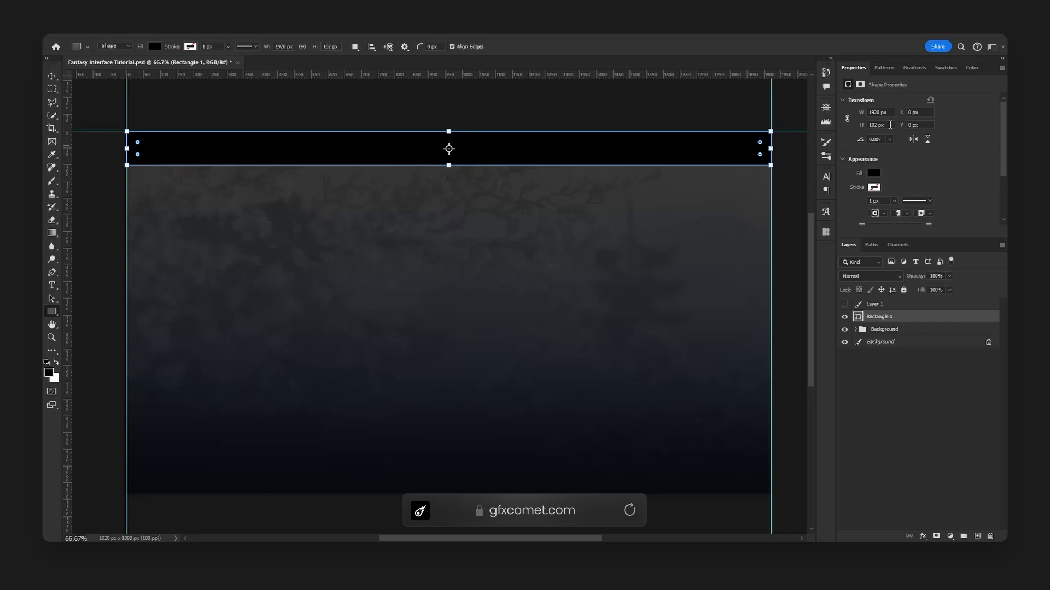
pyautogui.press('Return')
pyautogui.press('v')
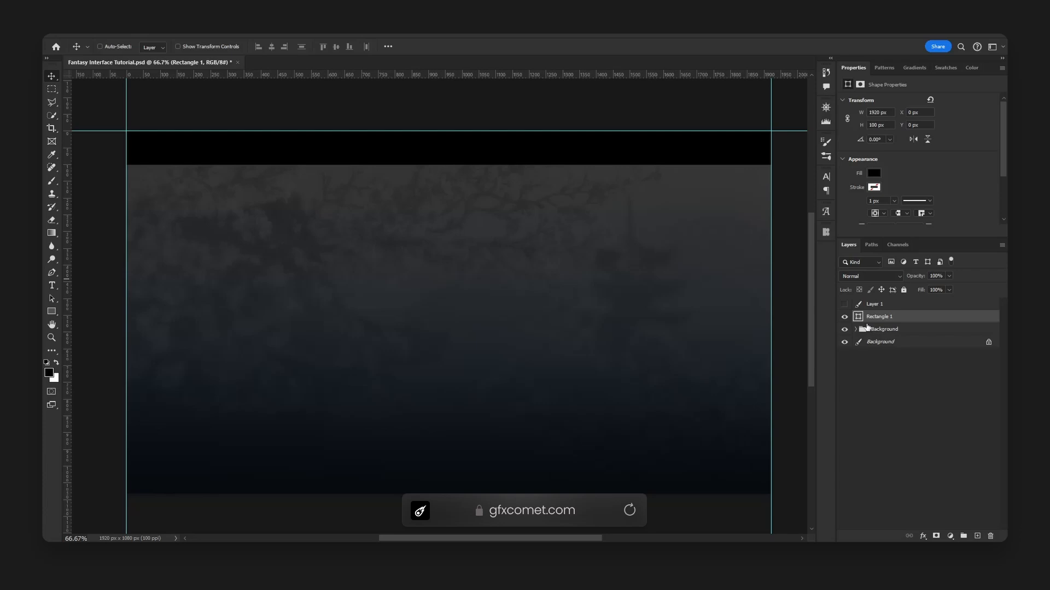
# Compare the black top bar with the interface reference, hide the reference, and set the bar's fill to 55%
pyautogui.click(844, 305)
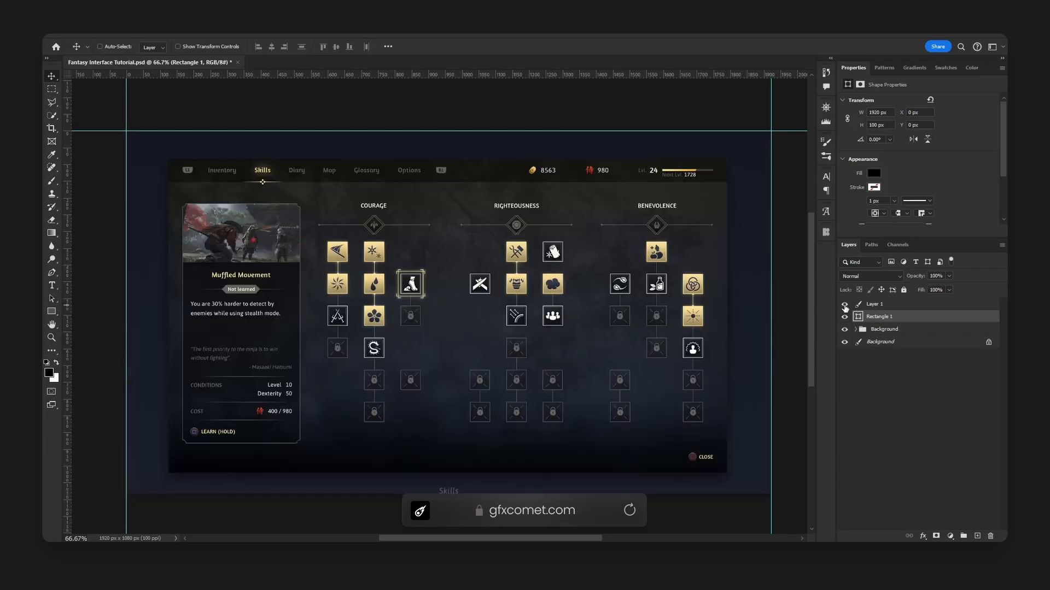
pyautogui.click(845, 305)
pyautogui.write('55')
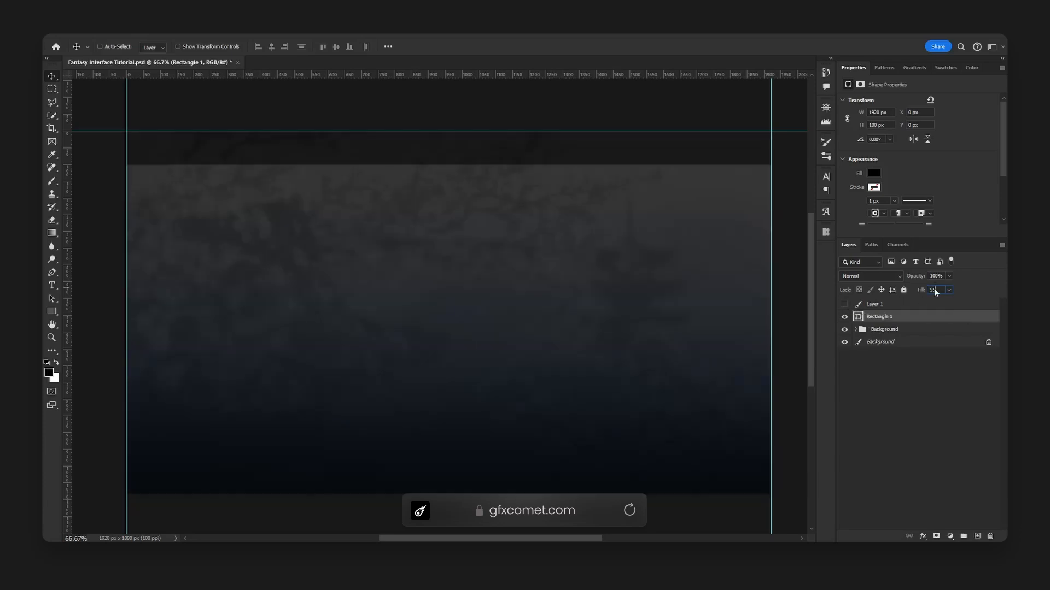
# Set the black top bar's fill to 45%
pyautogui.press('BackSpace')
pyautogui.press('BackSpace')
pyautogui.write('45')
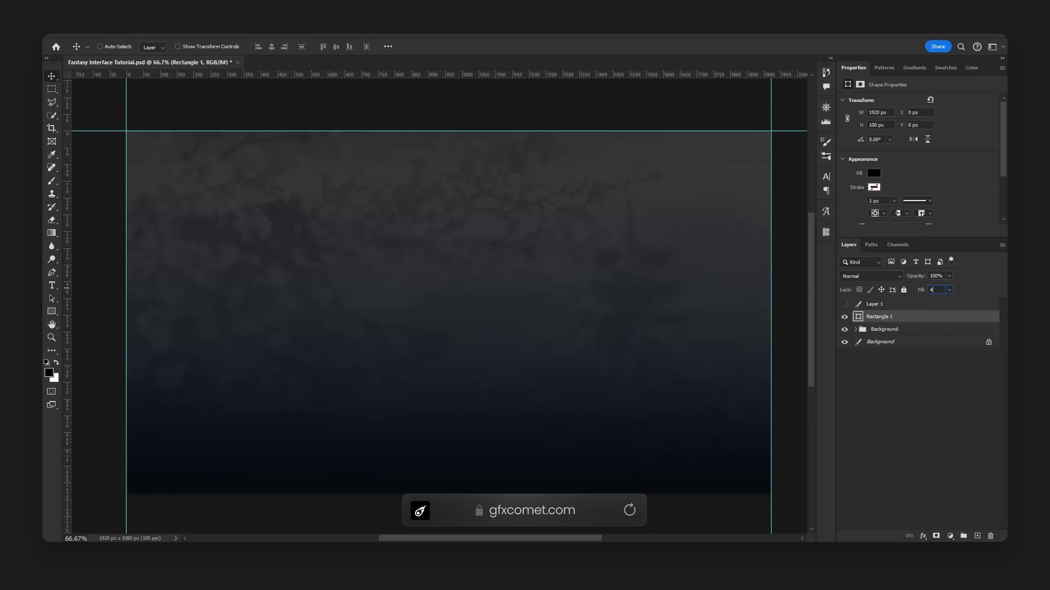
pyautogui.press('Return')
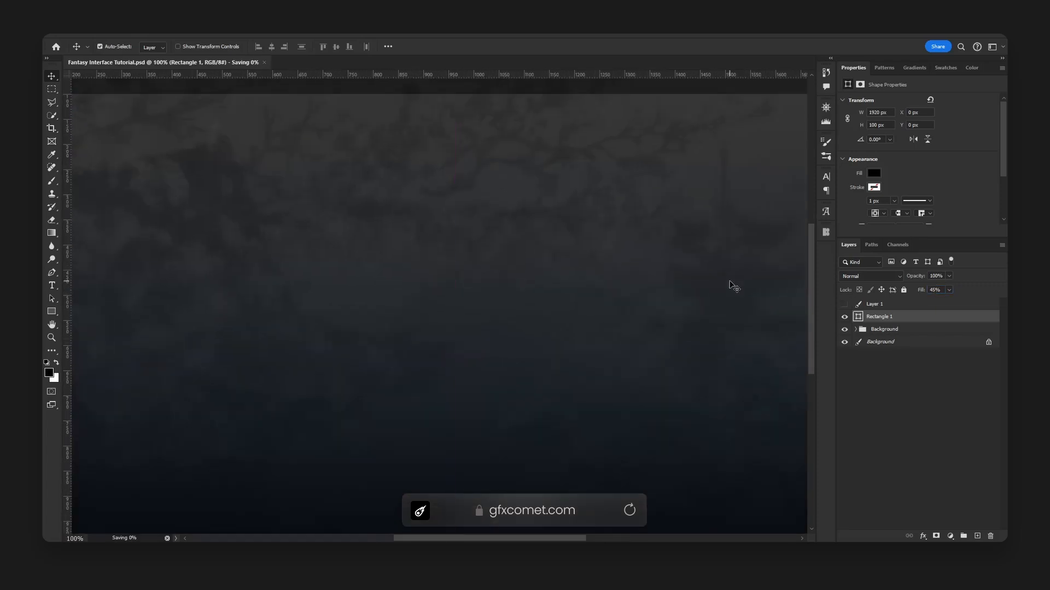
# Examine the reference interface's top navigation bar, from the menu labels and key badges to the currency counters and level progress
pyautogui.press('h')
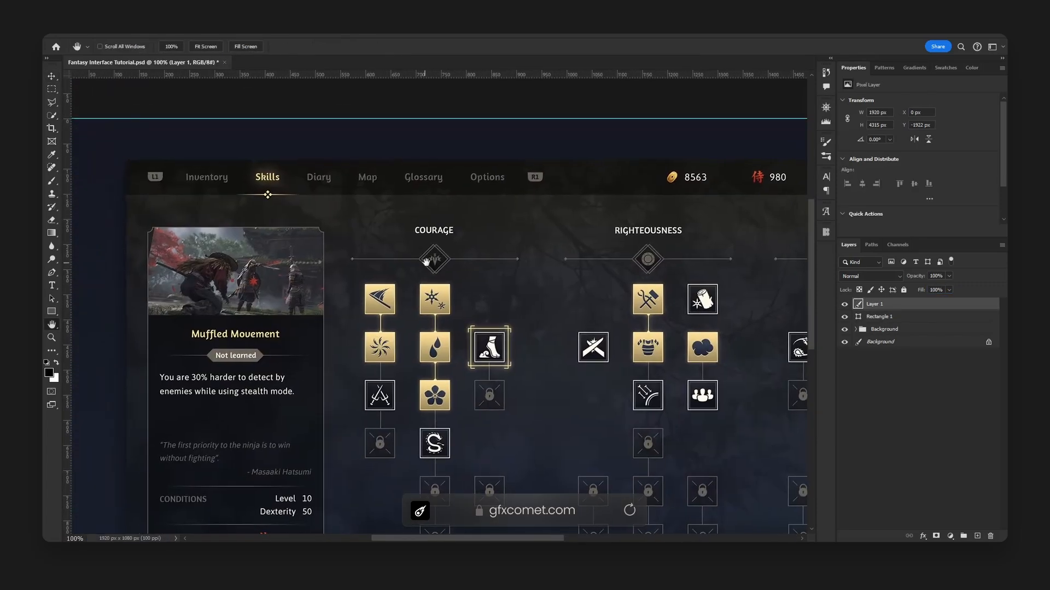
pyautogui.moveTo(426, 262); pyautogui.dragTo(567, 280)
pyautogui.moveTo(341, 197); pyautogui.dragTo(325, 227)
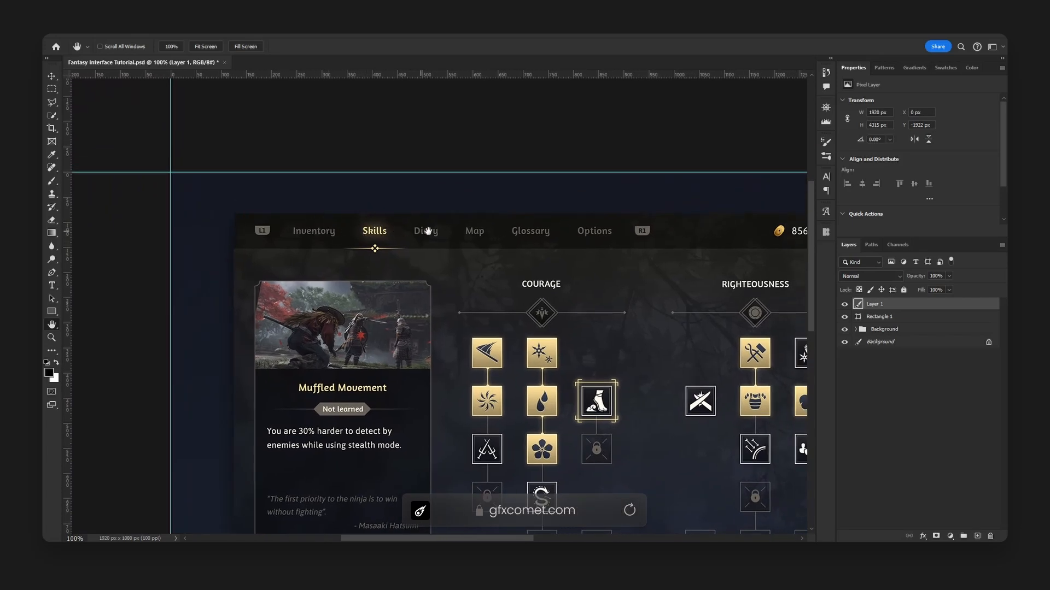
pyautogui.moveTo(589, 236); pyautogui.dragTo(309, 230)
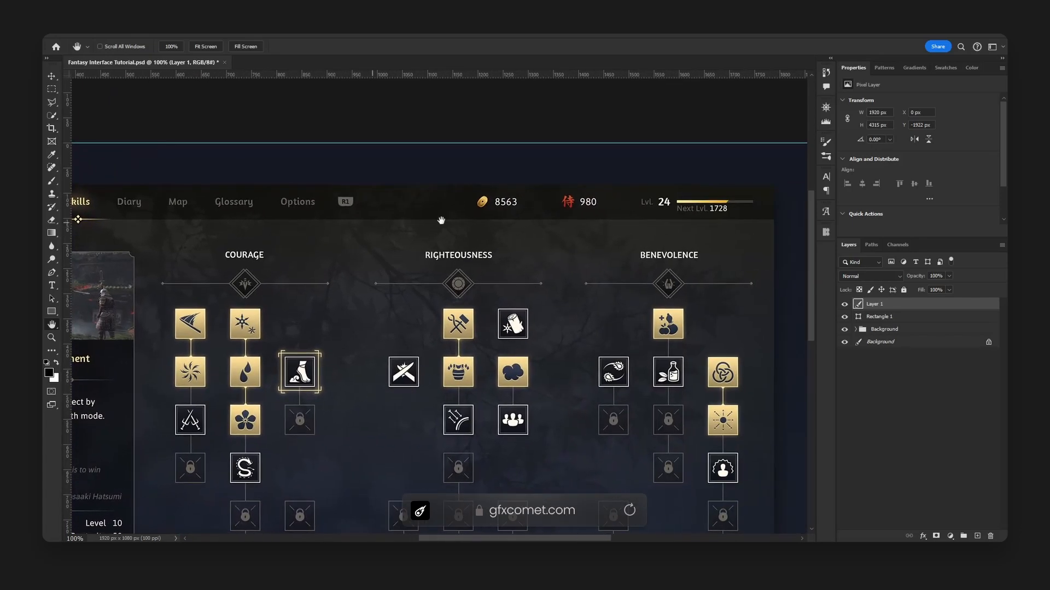
pyautogui.moveTo(710, 220); pyautogui.dragTo(619, 238)
pyautogui.moveTo(606, 299); pyautogui.dragTo(599, 274)
pyautogui.moveTo(346, 279); pyautogui.dragTo(723, 277)
pyautogui.moveTo(508, 267); pyautogui.dragTo(568, 283)
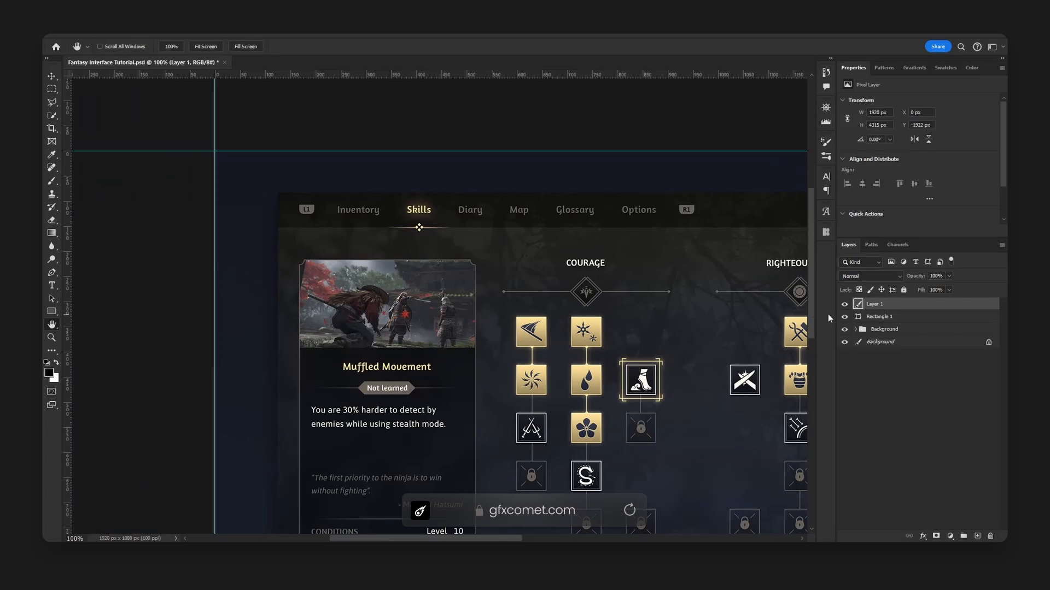
# Hide the reference, make the top bar's layer active, and set the Type tool to Highway Gothic Regular in white ffffff
pyautogui.click(844, 304)
pyautogui.click(879, 316)
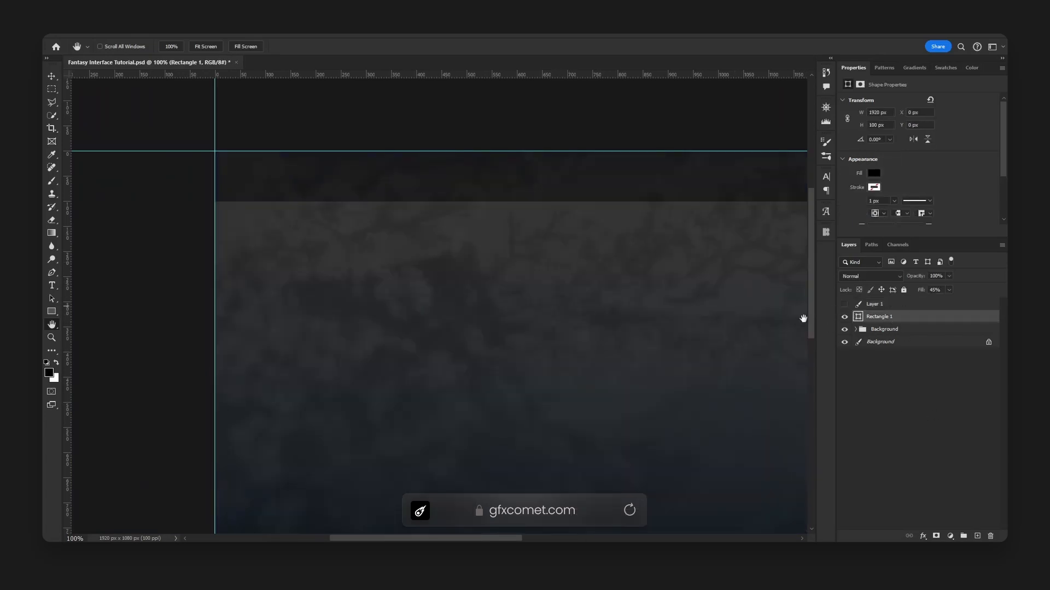
pyautogui.write('t')
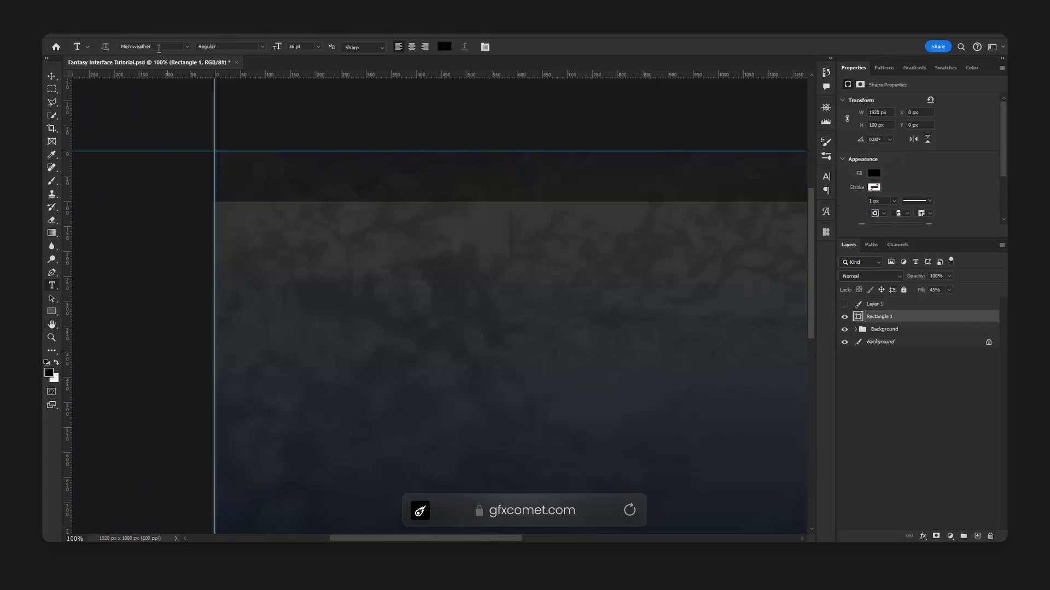
pyautogui.write('h')
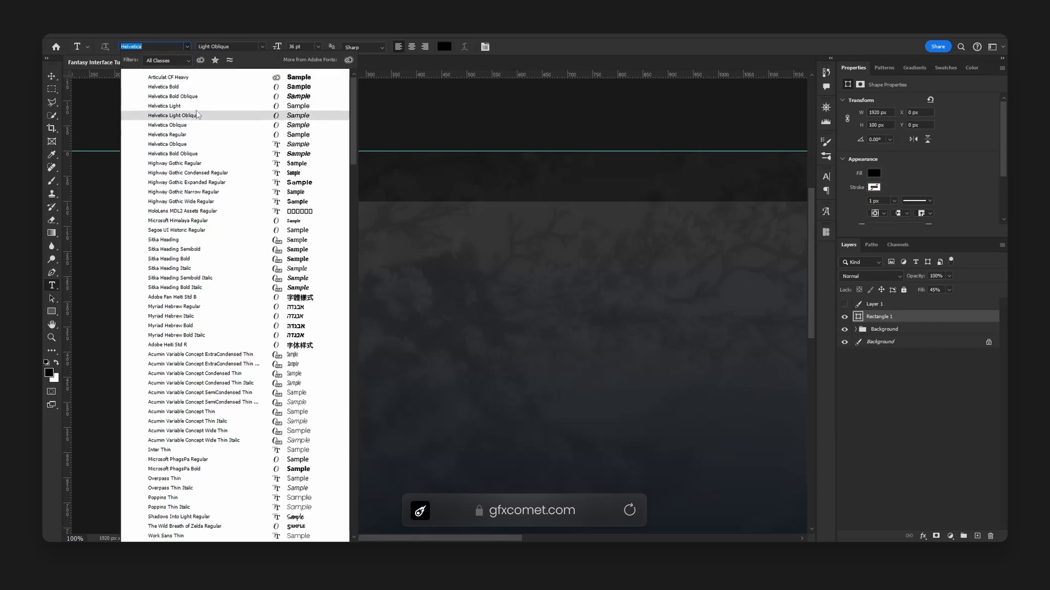
pyautogui.click(194, 109)
pyautogui.click(445, 46)
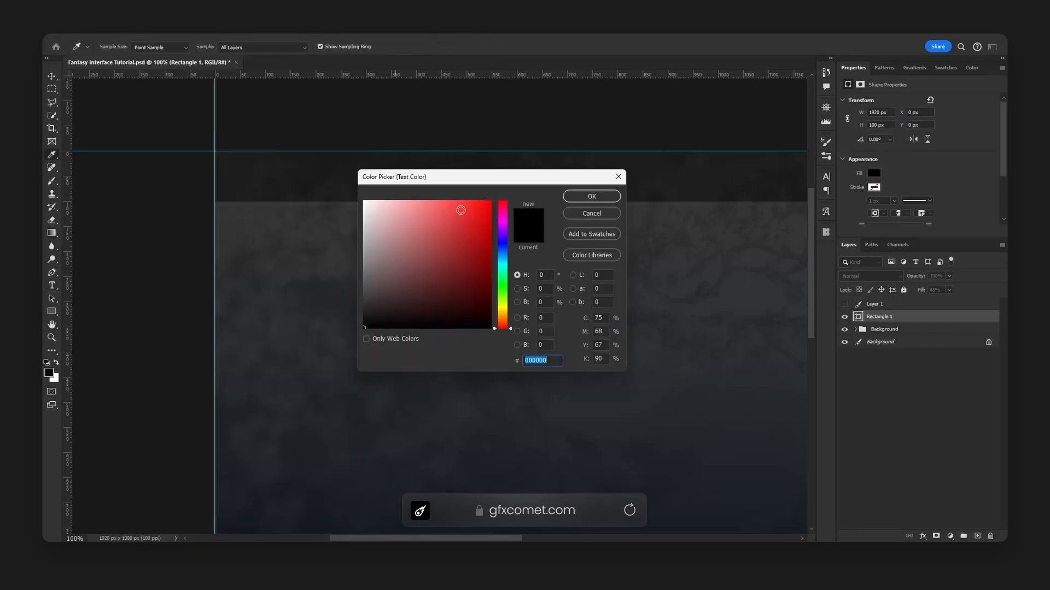
pyautogui.moveTo(474, 179); pyautogui.dragTo(670, 223)
pyautogui.write('ffffff')
pyautogui.click(798, 242)
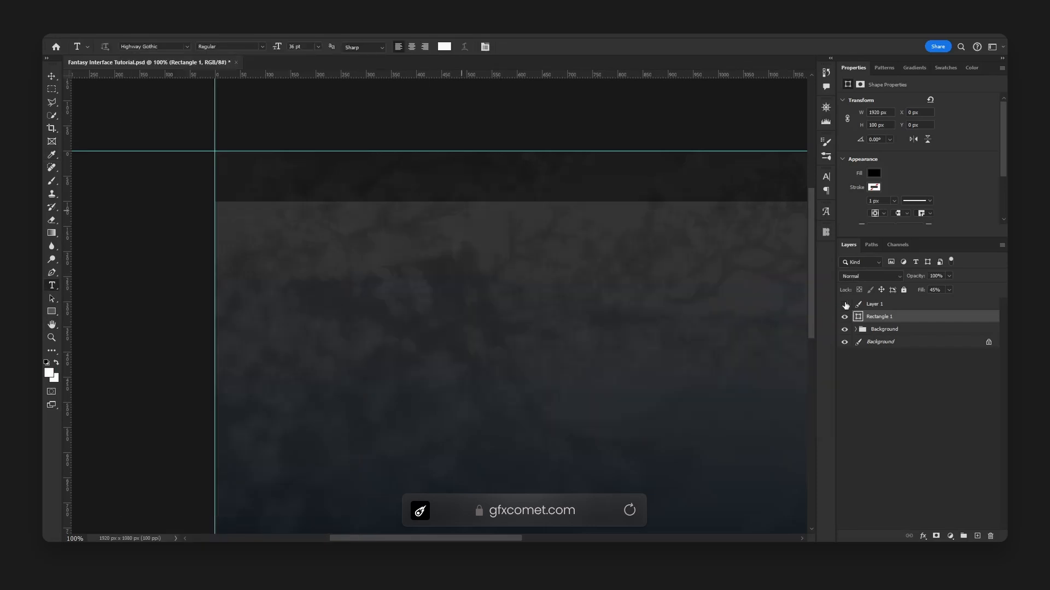
# Add the text Inventory to the top bar at 26 pt and move it toward the canvas's left edge, vertically centred in the bar
pyautogui.click(356, 184)
pyautogui.write('Inventor y')
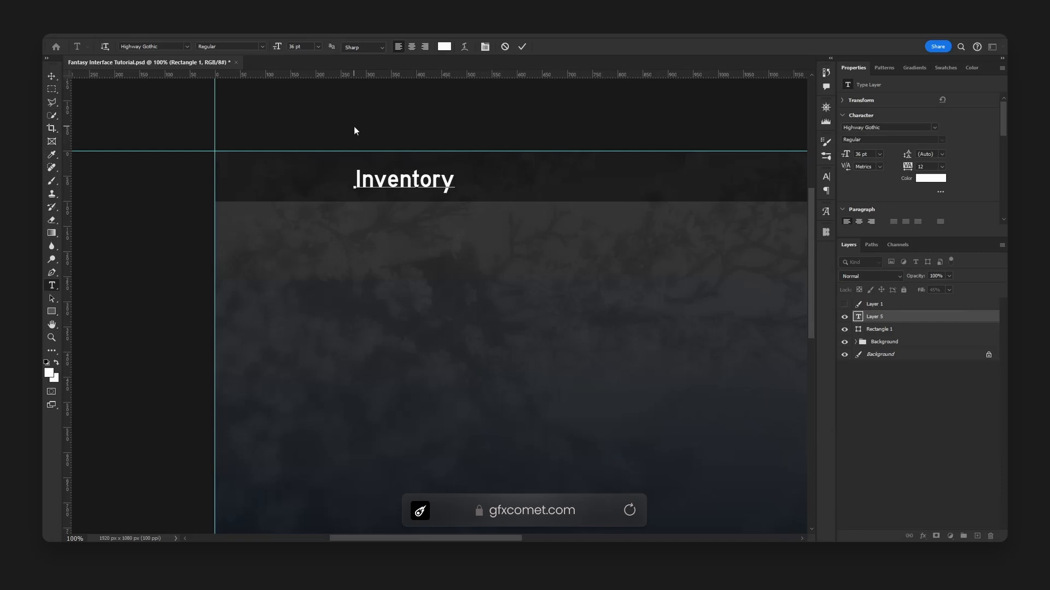
pyautogui.hotkey('ctrl', 'a')
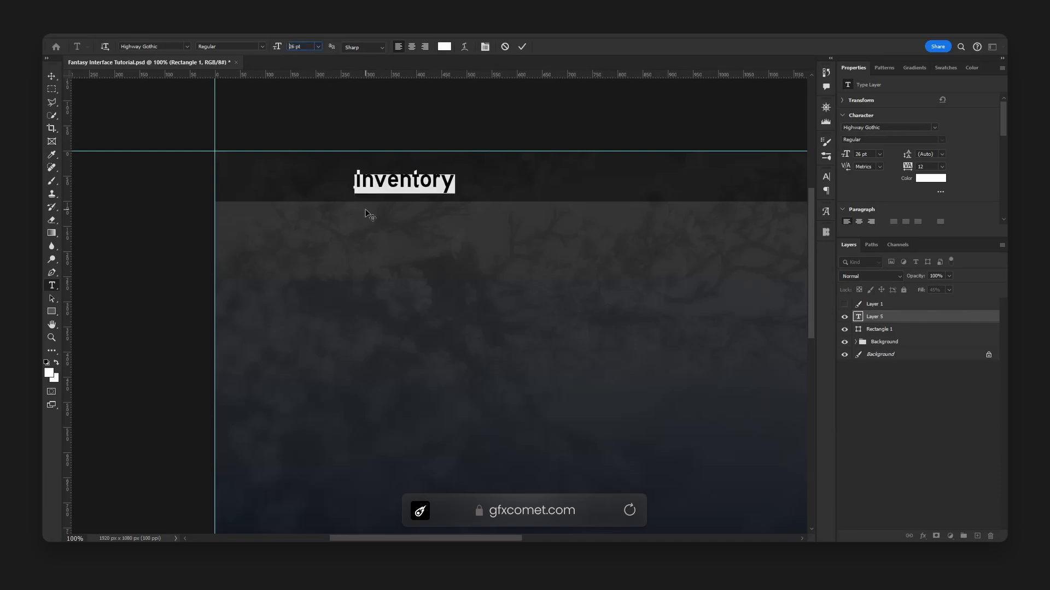
pyautogui.hotkey('ctrl', 'Return')
pyautogui.press('v')
pyautogui.moveTo(428, 198); pyautogui.dragTo(371, 190)
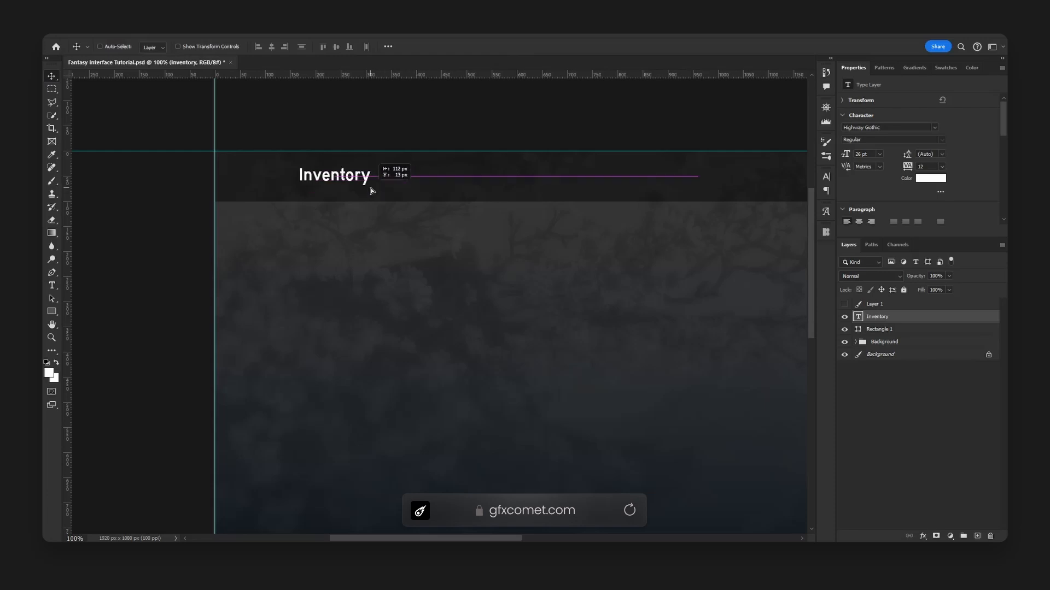
# Compare the Inventory label with the reference and set its font size to 24 pt
pyautogui.click(844, 304)
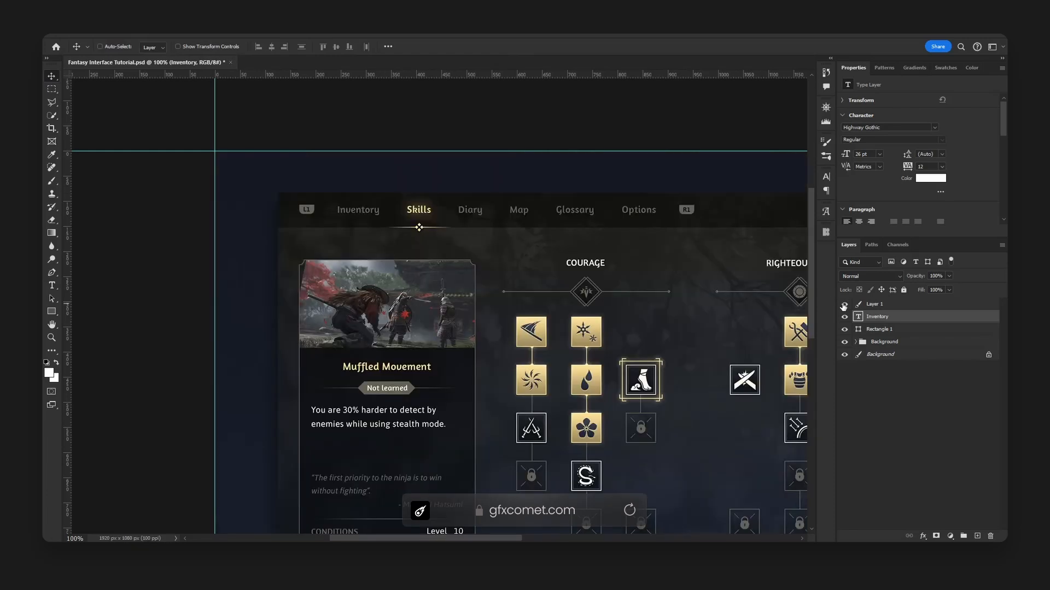
pyautogui.click(844, 304)
pyautogui.doubleClick(858, 317)
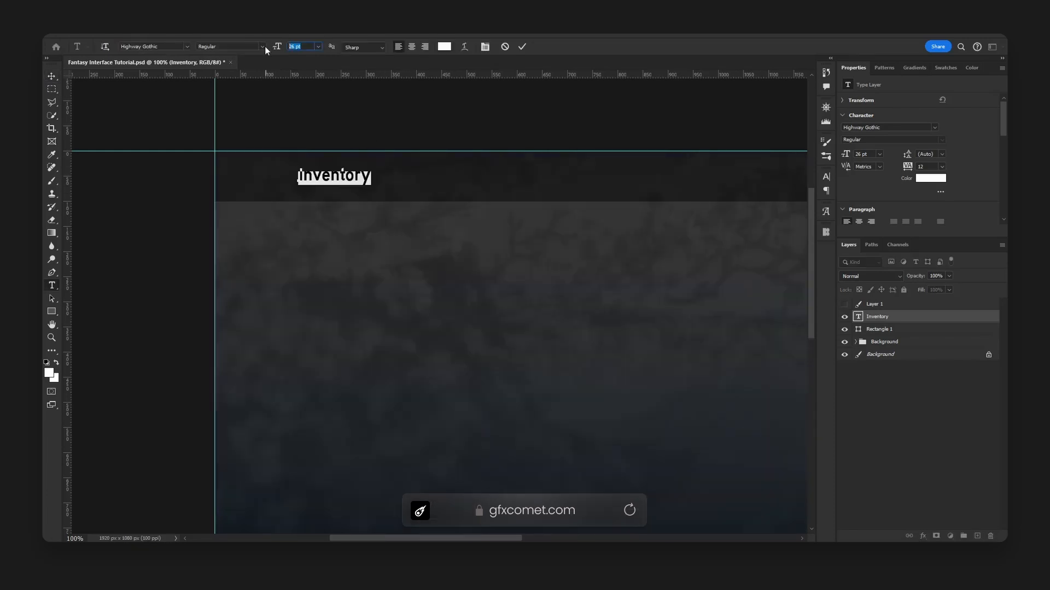
pyautogui.write('24')
pyautogui.press('Return')
pyautogui.hotkey('ctrl', 'Return')
pyautogui.press('v')
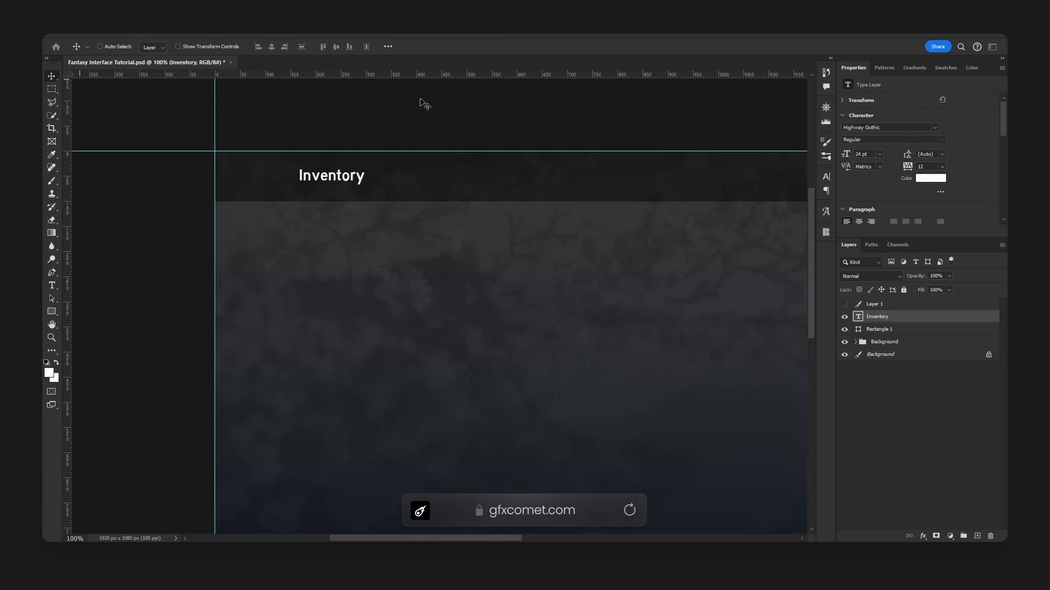
# Place a horizontal guide through the top bar's vertical centre and move the Inventory label closer to the canvas's left edge
pyautogui.moveTo(417, 76); pyautogui.dragTo(436, 177)
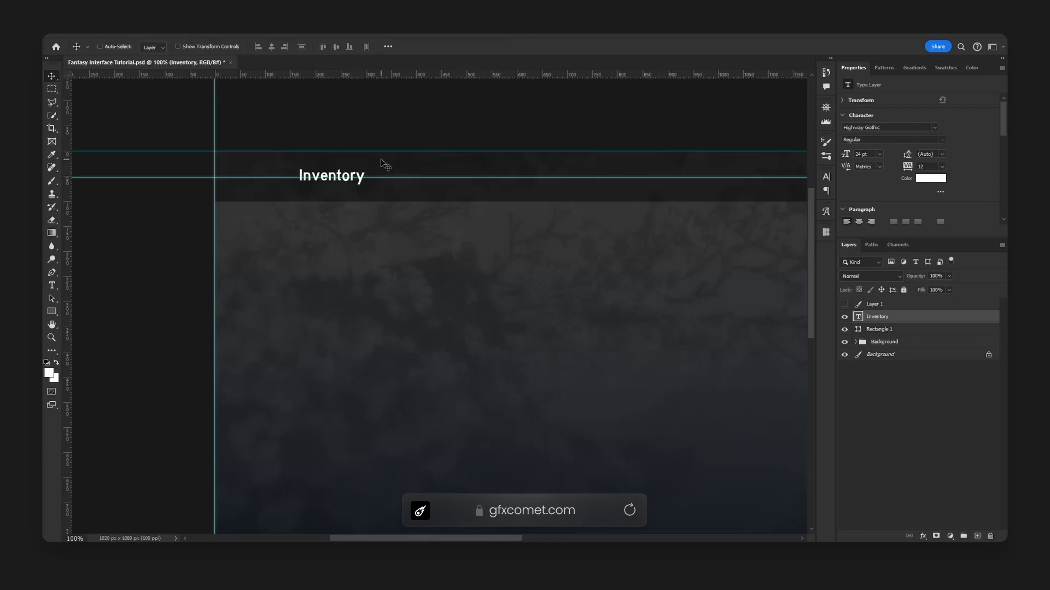
pyautogui.moveTo(358, 174); pyautogui.dragTo(297, 173)
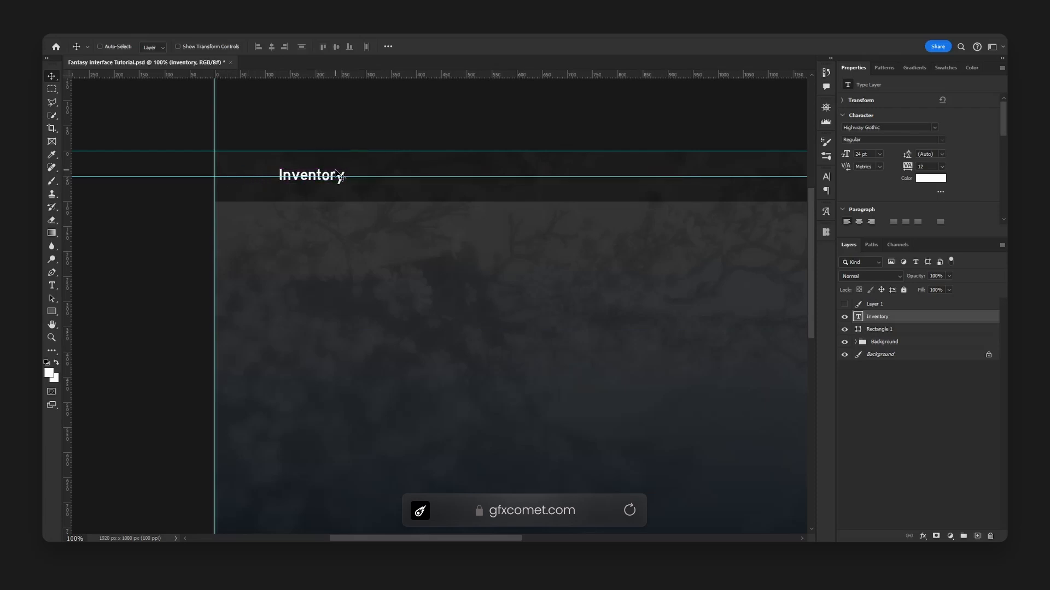
# Save the document, show the reference, and sample the pale yellow of its Skills label as the foreground colour
pyautogui.click(835, 304)
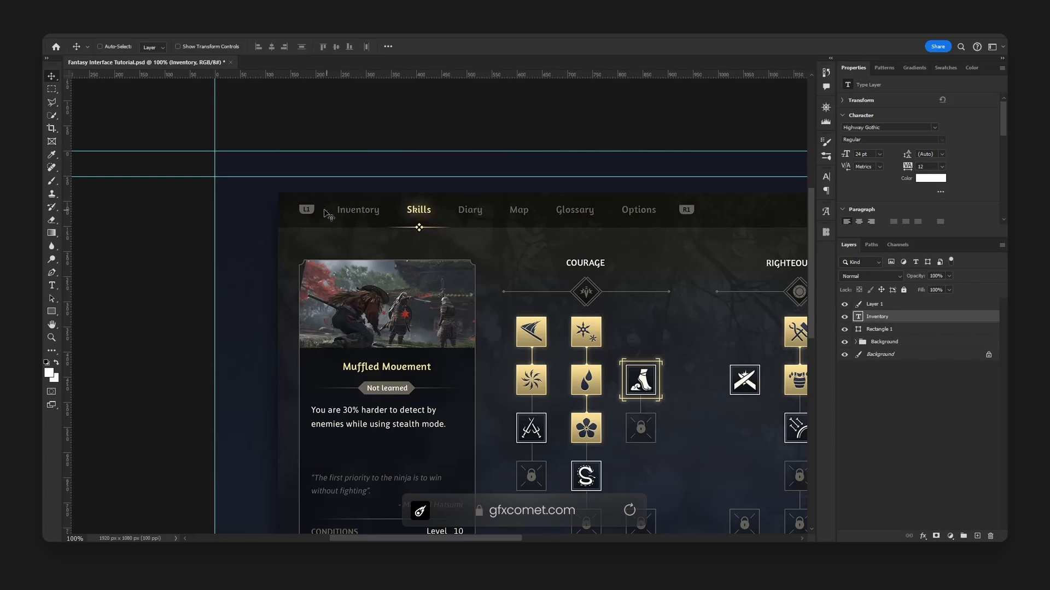
pyautogui.hotkey('ctrl', 's')
pyautogui.hotkey('ctrl', '+')
pyautogui.hotkey('ctrl', '+')
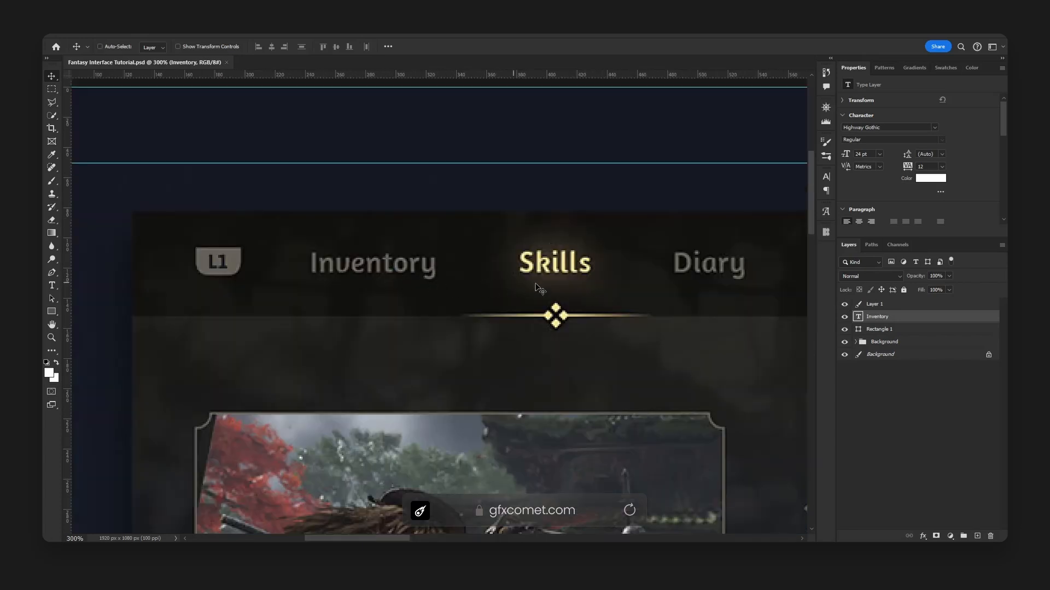
pyautogui.click(51, 154)
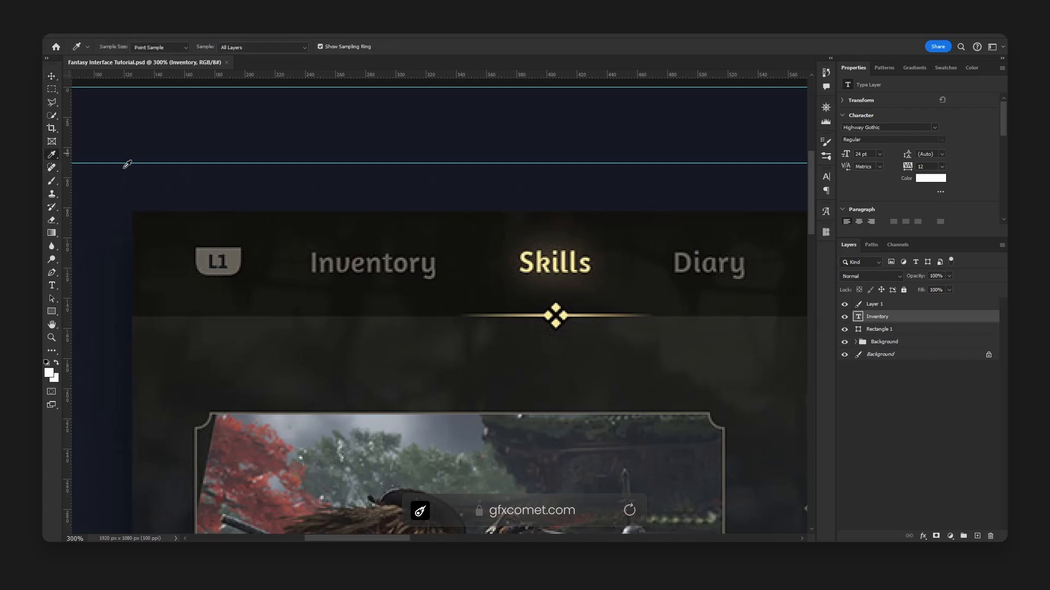
pyautogui.click(526, 255)
pyautogui.click(527, 256)
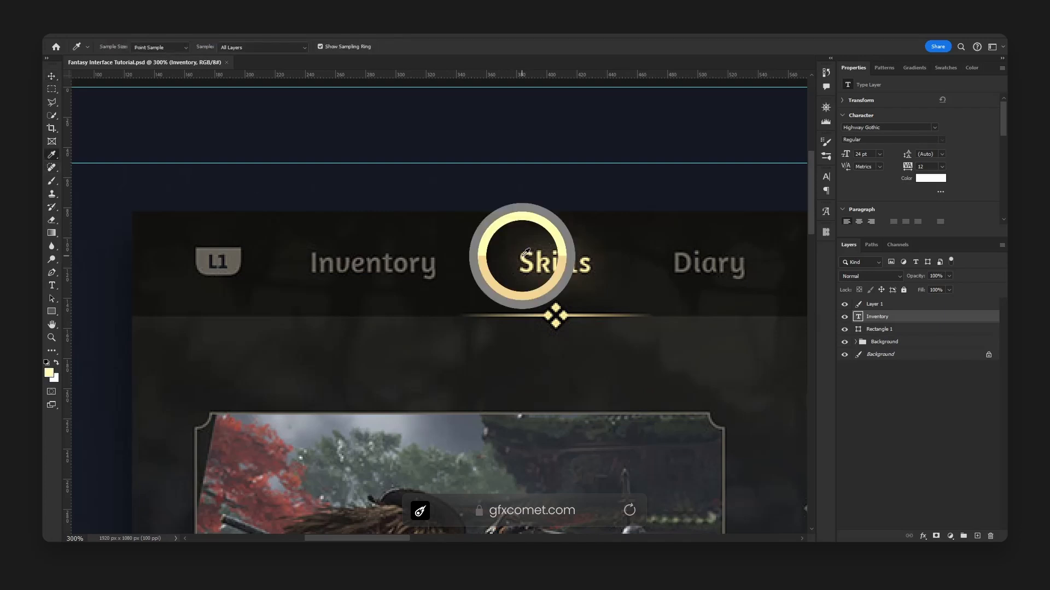
# Hide the reference and recolour the Inventory text with the sampled pale yellow ffffb1
pyautogui.click(845, 304)
pyautogui.press('t')
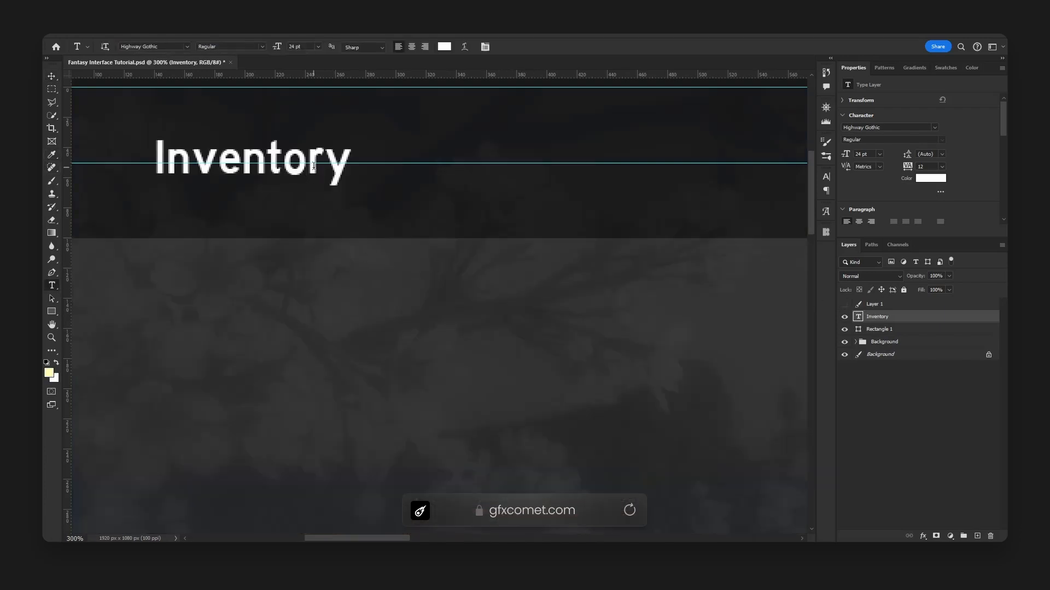
pyautogui.doubleClick(317, 164)
pyautogui.click(444, 46)
pyautogui.click(48, 373)
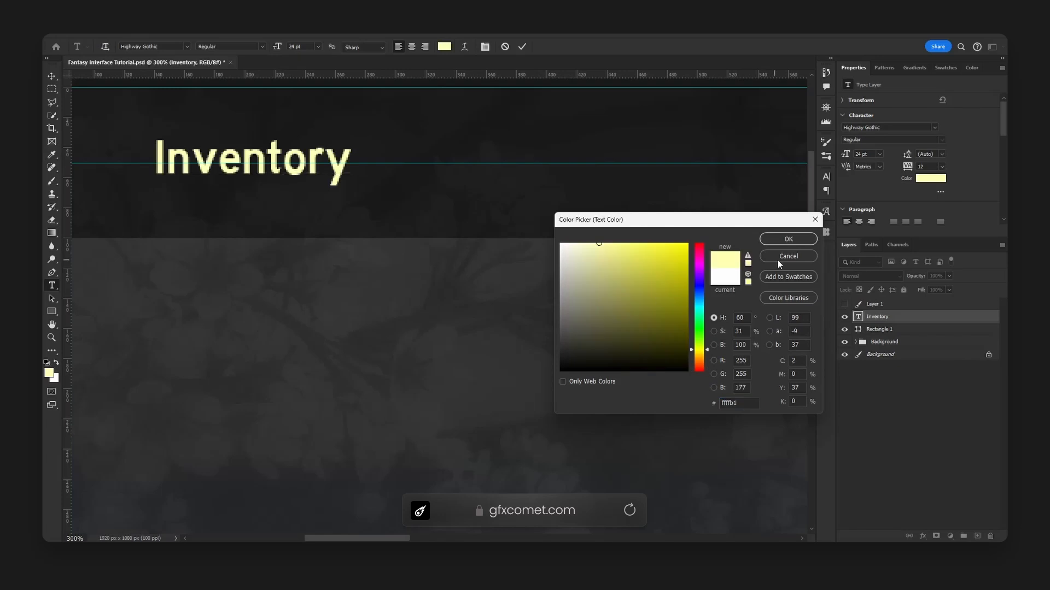
pyautogui.click(792, 237)
# Try a 35% fill on the Inventory label and lower it to 25%
pyautogui.click(940, 290)
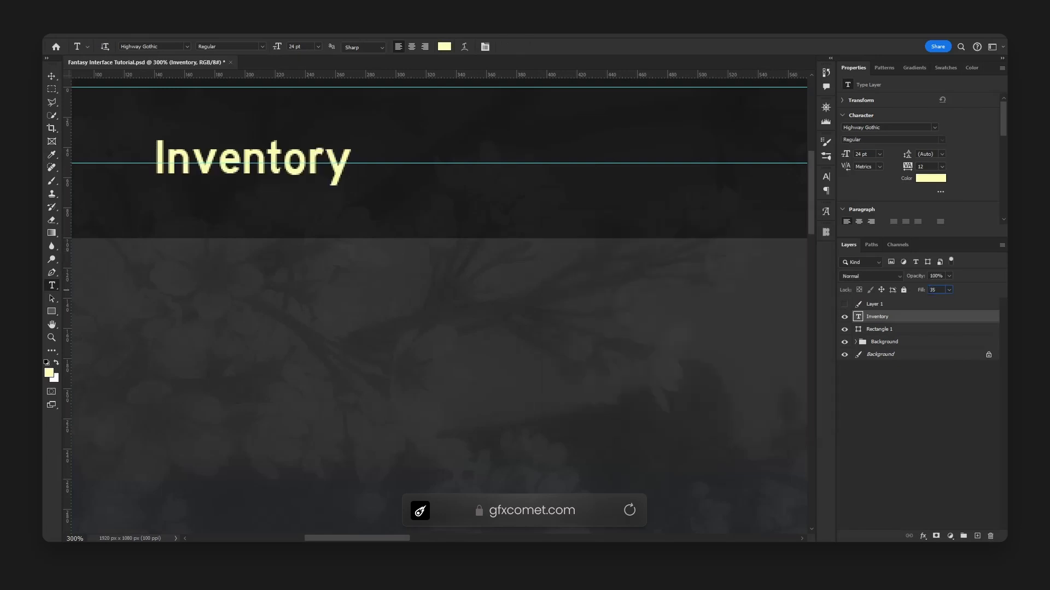
pyautogui.write('35')
pyautogui.press('Return')
pyautogui.hotkey('ctrl', '-')
pyautogui.hotkey('ctrl', '-')
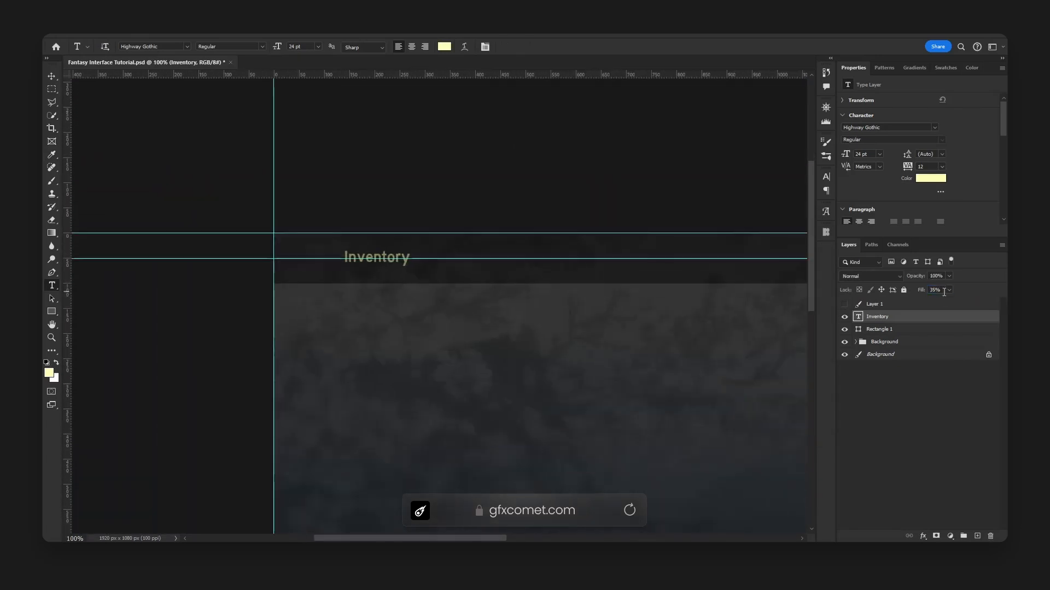
pyautogui.write('25')
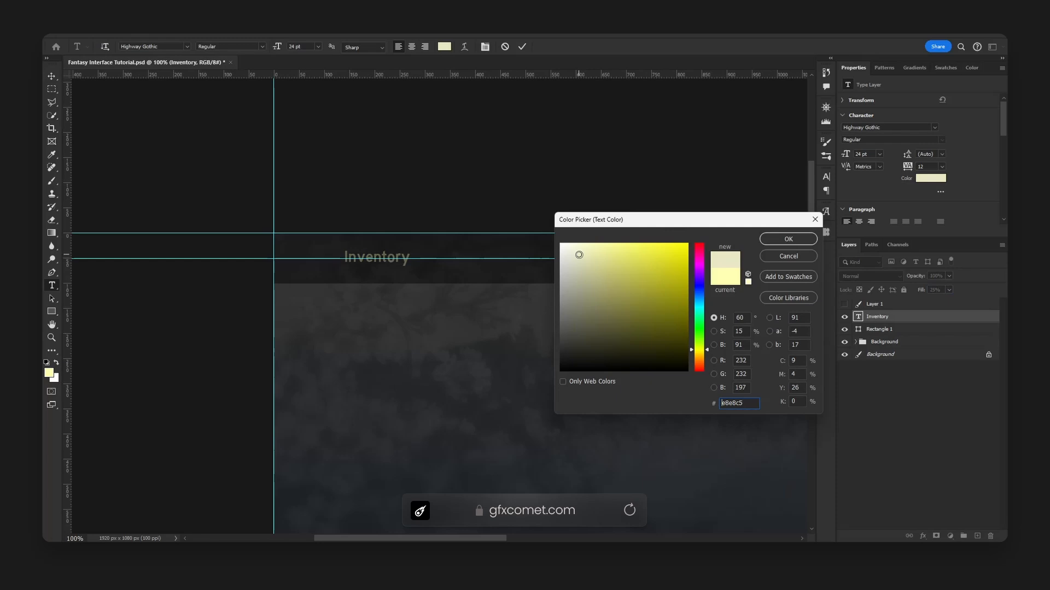
# Tone the Inventory text colour down to a greyer, darker pale yellow
pyautogui.moveTo(579, 255)
pyautogui.mouseDown()
pyautogui.moveTo(569, 267)
pyautogui.moveTo(578, 263)
pyautogui.mouseUp()
pyautogui.click(803, 245)
pyautogui.hotkey('ctrl', 'Return')
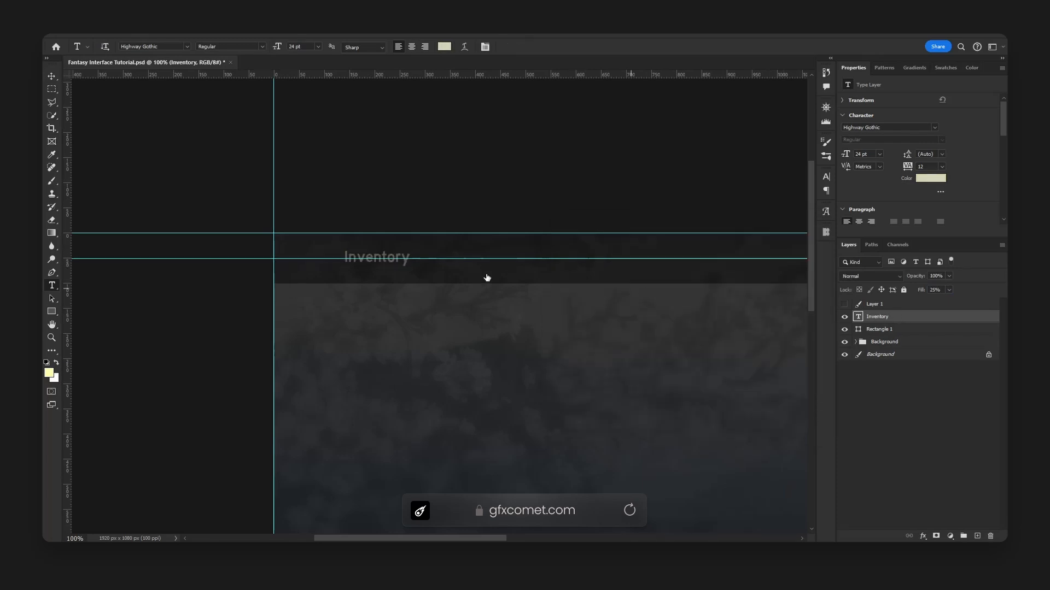
# Duplicate the Inventory label to its right along the horizontal guide and change the copy's text to Skills
pyautogui.press('h')
pyautogui.moveTo(480, 269); pyautogui.dragTo(404, 243)
pyautogui.press('v')
pyautogui.keyDown('alt'); pyautogui.moveTo(328, 225); pyautogui.dragTo(426, 225); pyautogui.keyUp('alt')
pyautogui.doubleClick(391, 229)
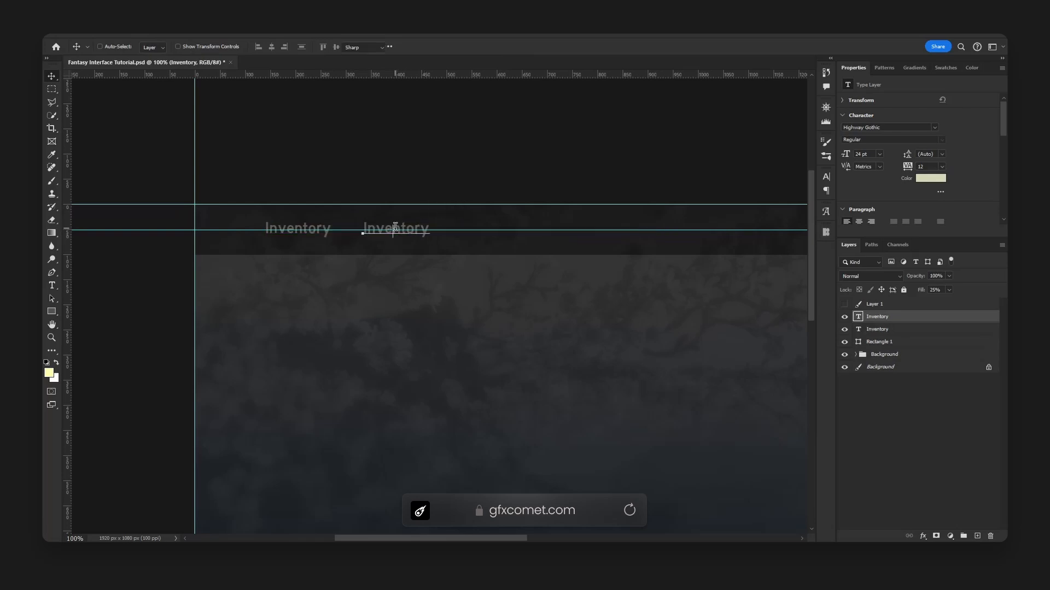
pyautogui.write('Skills')
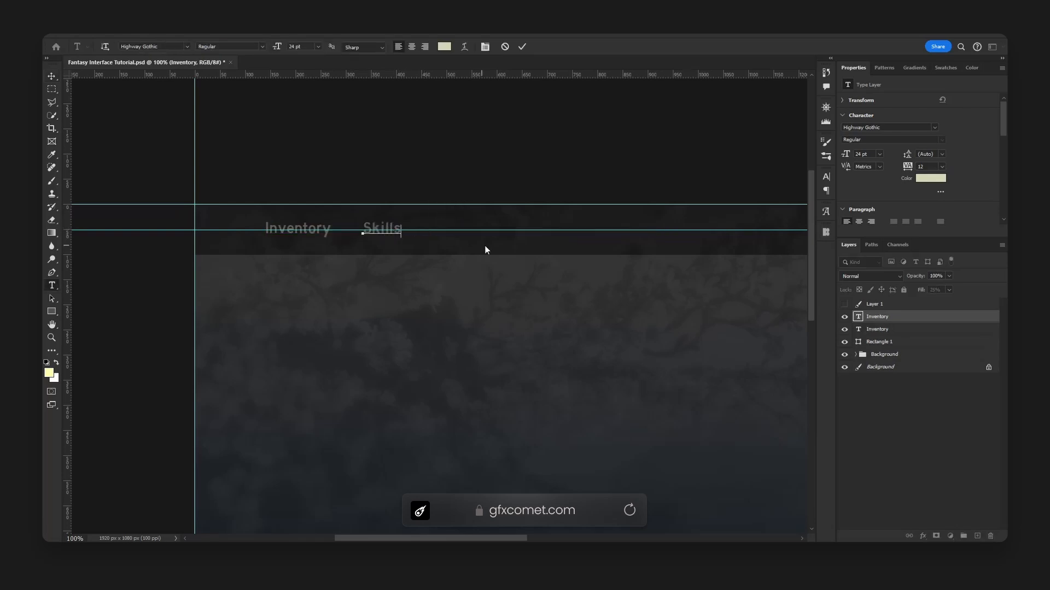
# Compare the menu labels with the reference and recolour the Skills text with the sampled pale yellow ffffb1
pyautogui.click(844, 305)
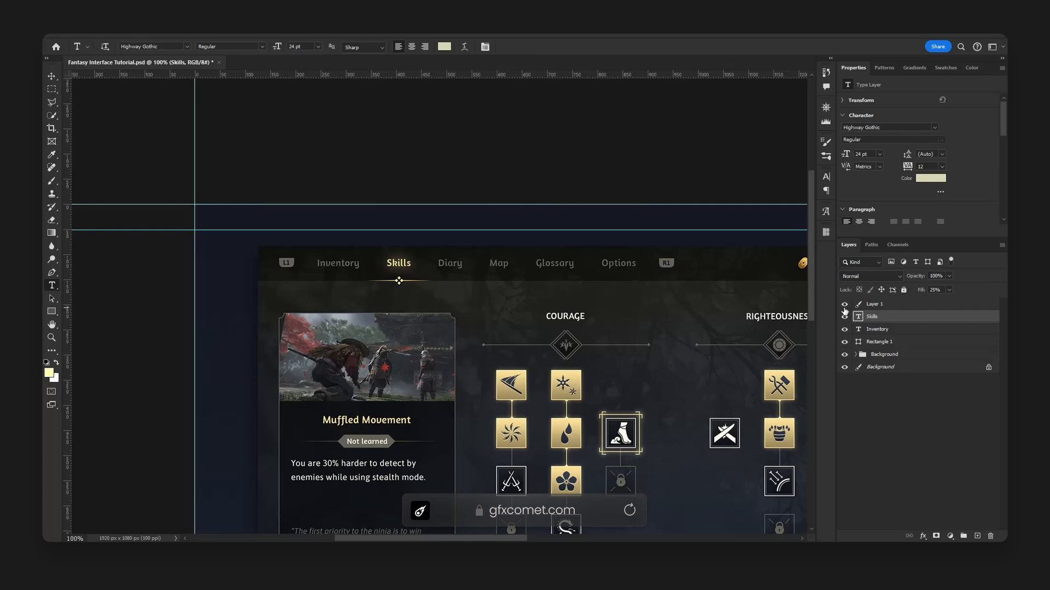
pyautogui.click(844, 305)
pyautogui.click(844, 305)
pyautogui.click(844, 305)
pyautogui.doubleClick(381, 229)
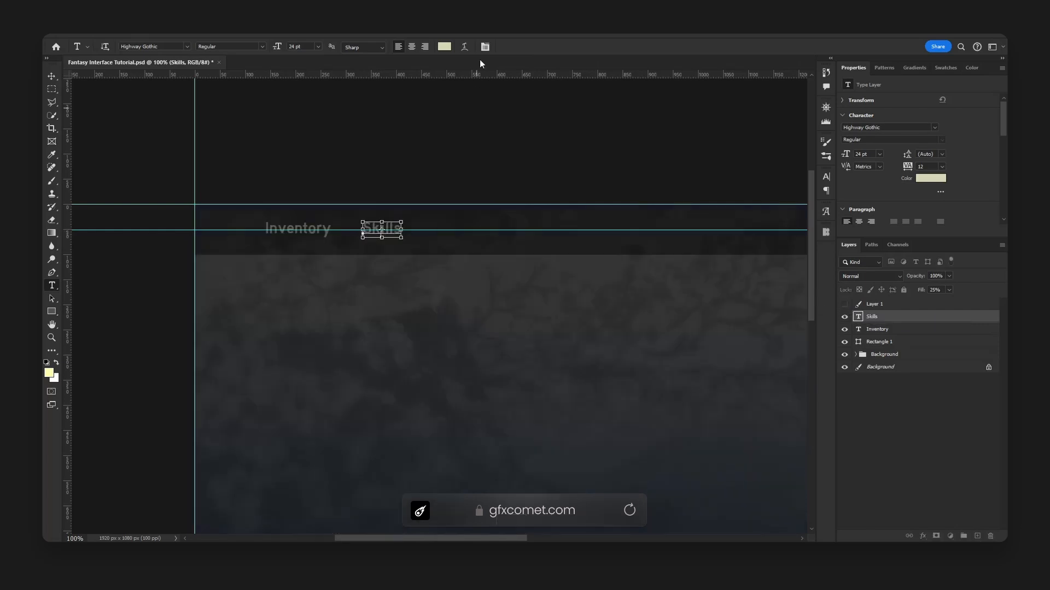
pyautogui.click(444, 47)
pyautogui.click(48, 373)
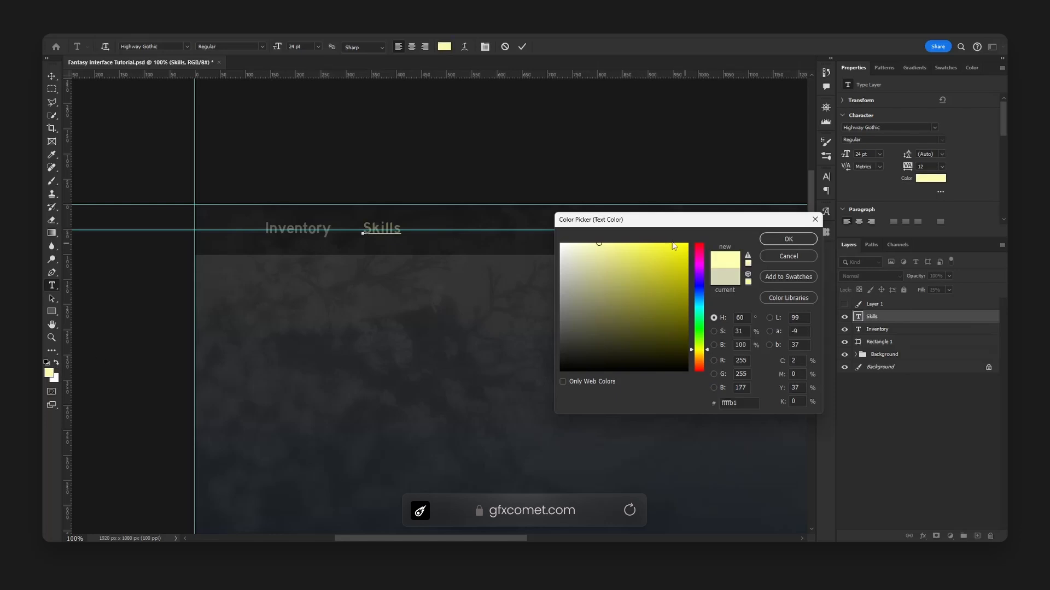
pyautogui.click(793, 241)
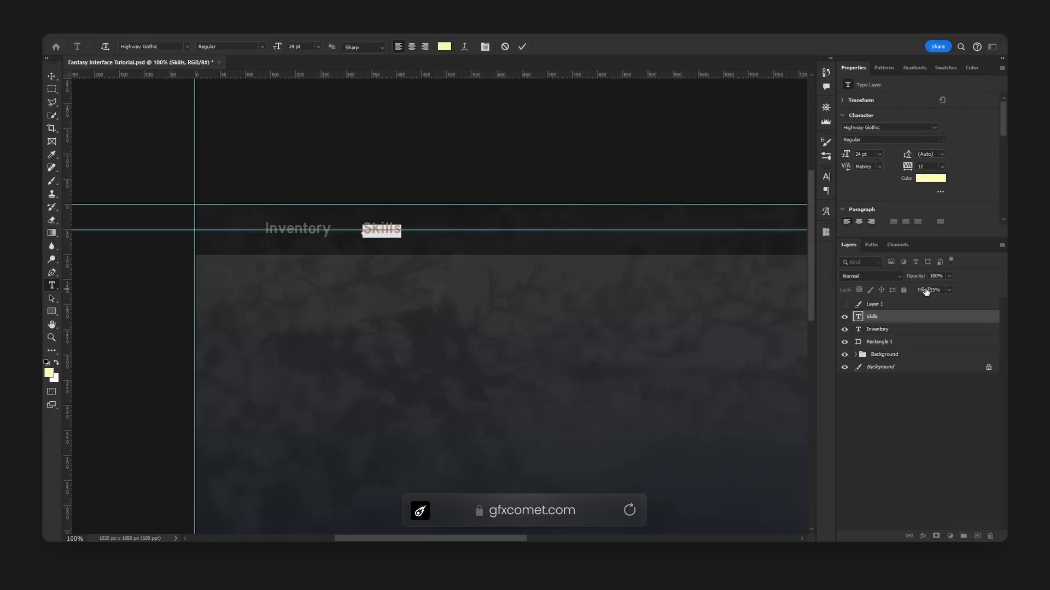
# Commit the Skills text and raise its layer fill to 100%
pyautogui.click(922, 318)
pyautogui.press('v')
pyautogui.hotkey('shift', '0')
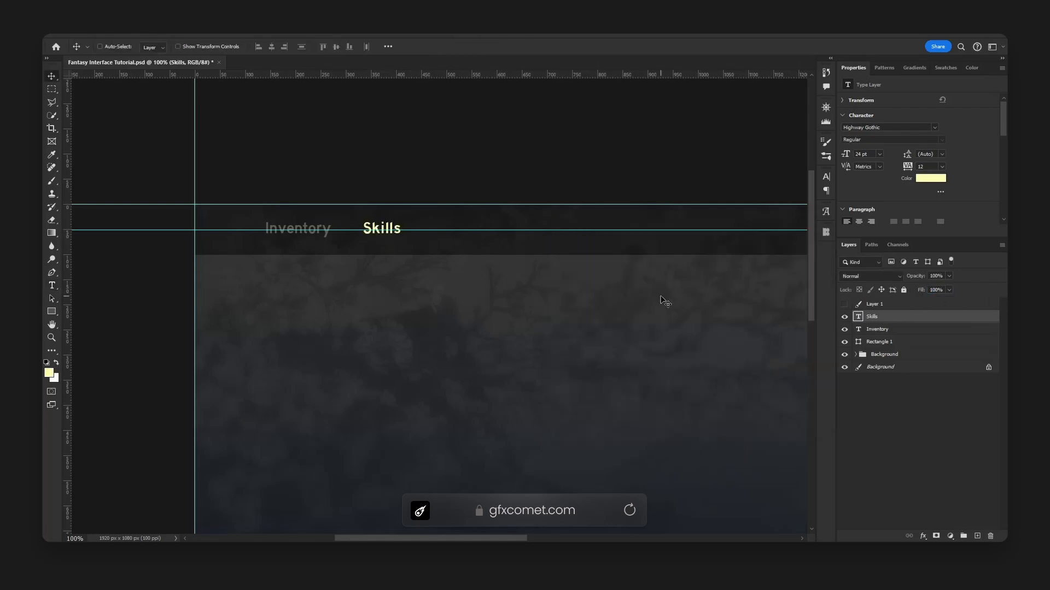
# Add dimmed Diary, Map and Glossary labels along the horizontal guide to the right of Skills
pyautogui.hotkey('ctrl', '+')
pyautogui.press('space')
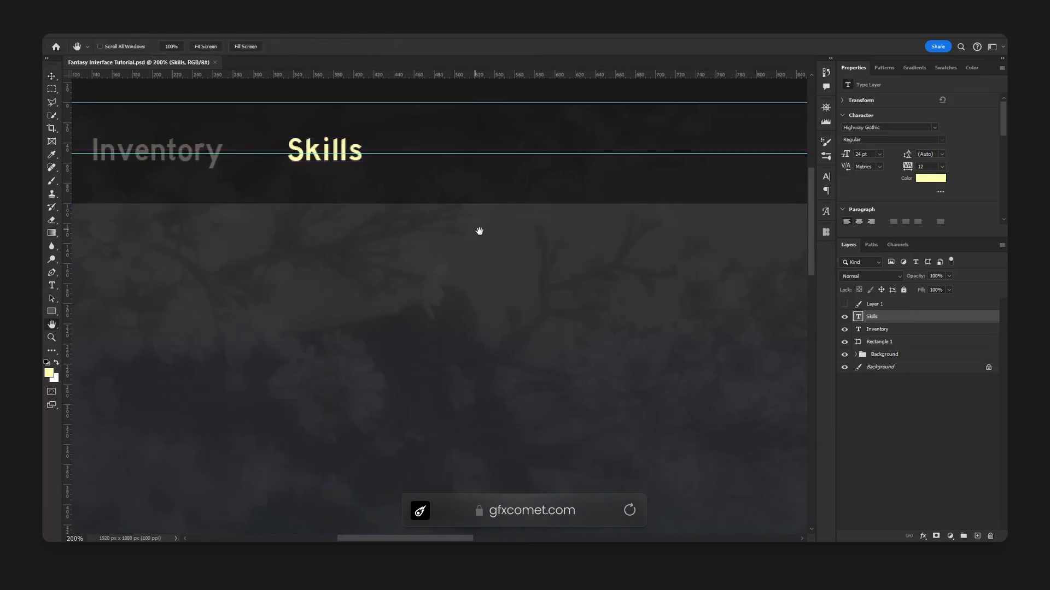
pyautogui.moveTo(479, 231); pyautogui.dragTo(698, 325)
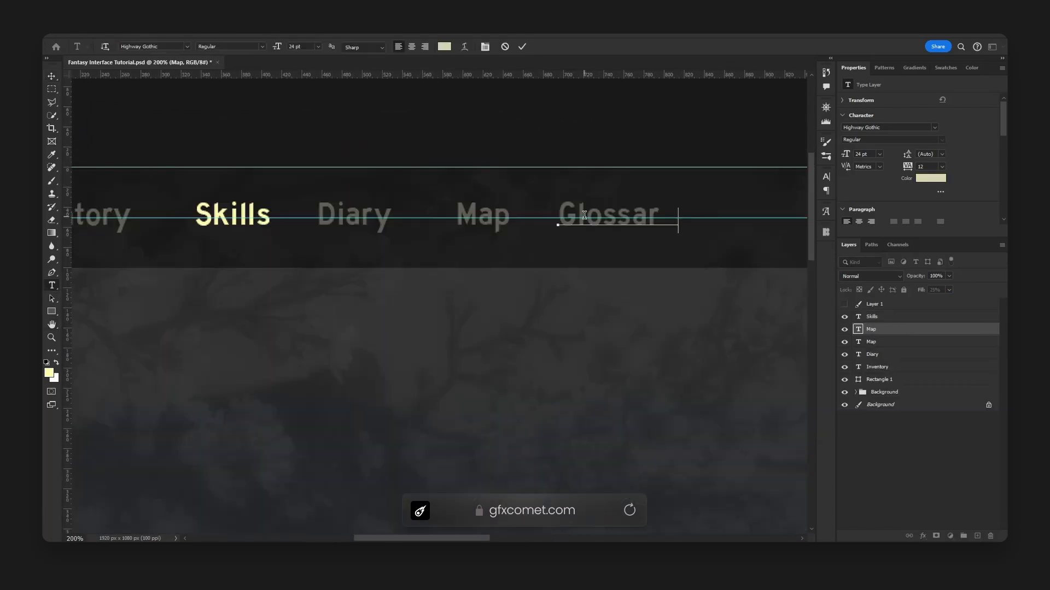
pyautogui.write('y')
pyautogui.hotkey('ctrl', 'Return')
pyautogui.press('v')
# Duplicate the Glossary label to its right along the guide and change the copy's text to Options
pyautogui.press('space')
pyautogui.moveTo(689, 212); pyautogui.dragTo(457, 225)
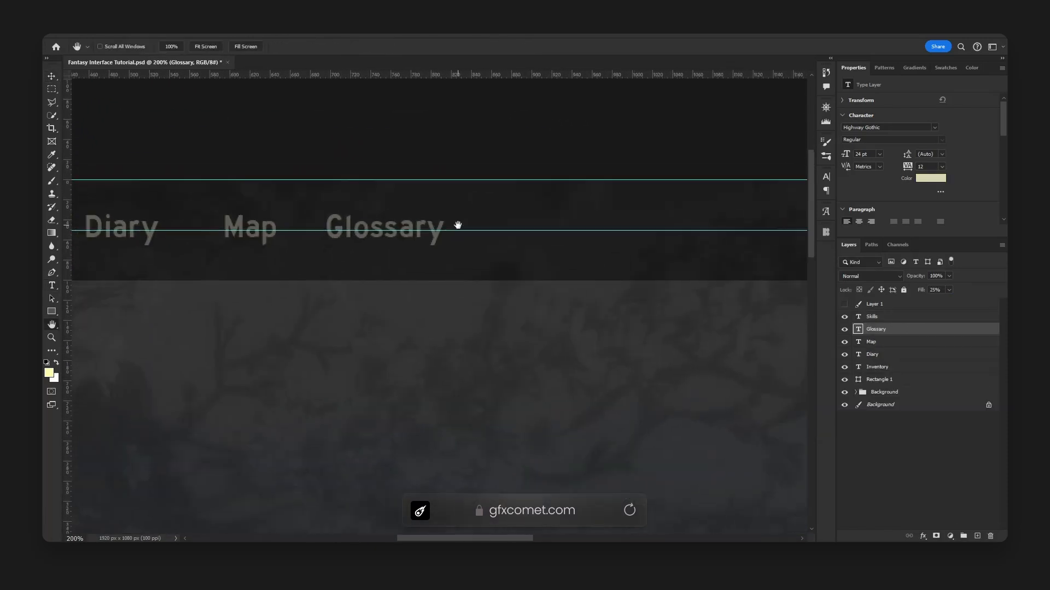
pyautogui.keyDown('alt'); pyautogui.moveTo(391, 230); pyautogui.dragTo(560, 230); pyautogui.keyUp('alt')
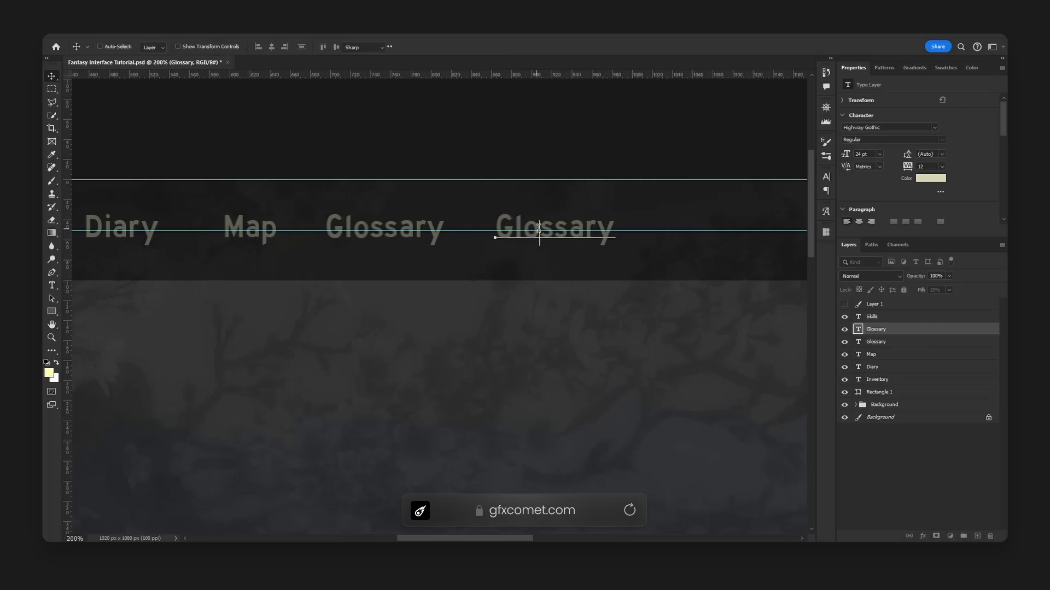
pyautogui.doubleClick(537, 227)
pyautogui.write('Optionsa')
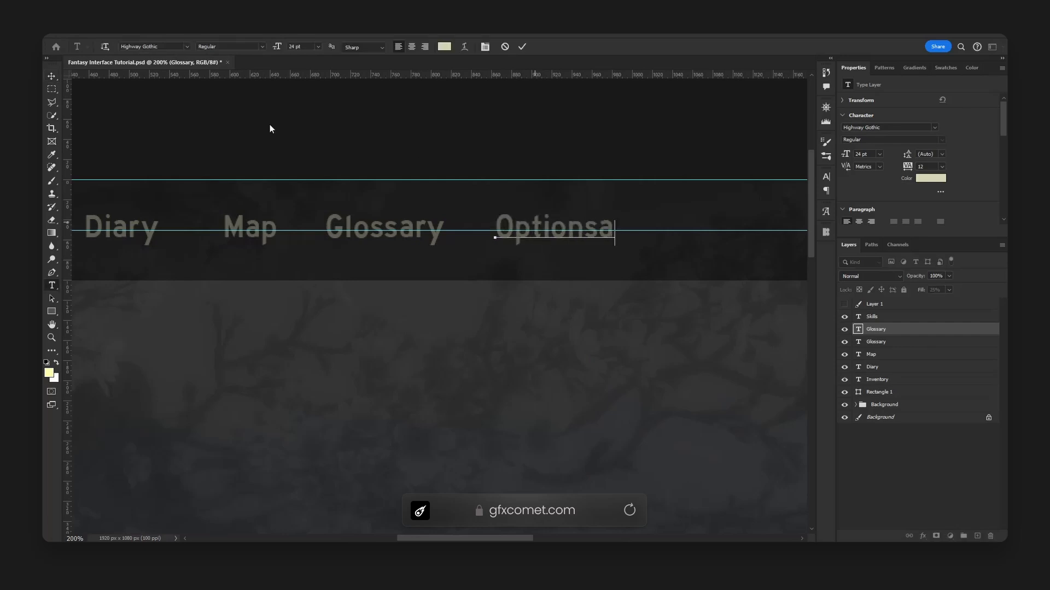
pyautogui.press('BackSpace')
pyautogui.click(52, 76)
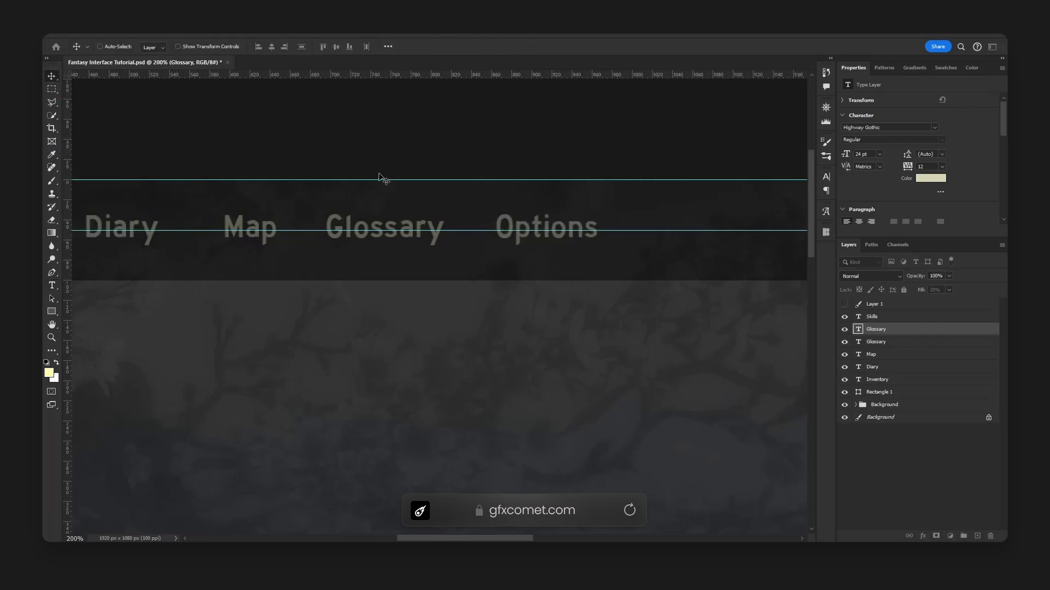
# Hide the guides to view the whole row of menu labels
pyautogui.hotkey('ctrl', '-')
pyautogui.hotkey('ctrl', '-')
pyautogui.press('space')
pyautogui.moveTo(476, 328); pyautogui.dragTo(539, 218)
pyautogui.hotkey('ctrl', ';')
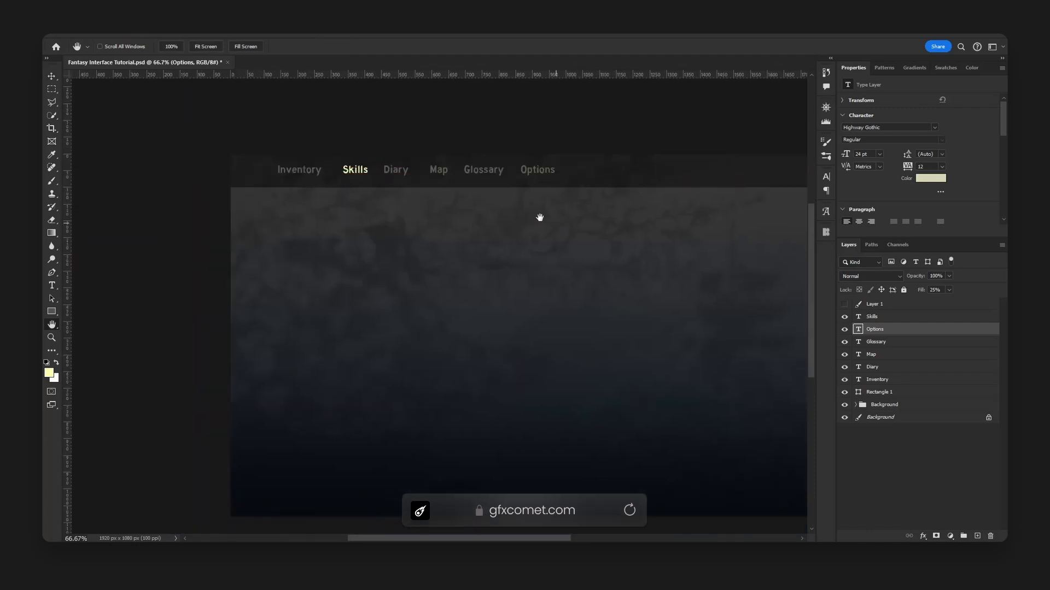
# Change the font of all six menu labels to Balthazar Regular
pyautogui.moveTo(440, 180); pyautogui.dragTo(459, 215)
pyautogui.write('balt')
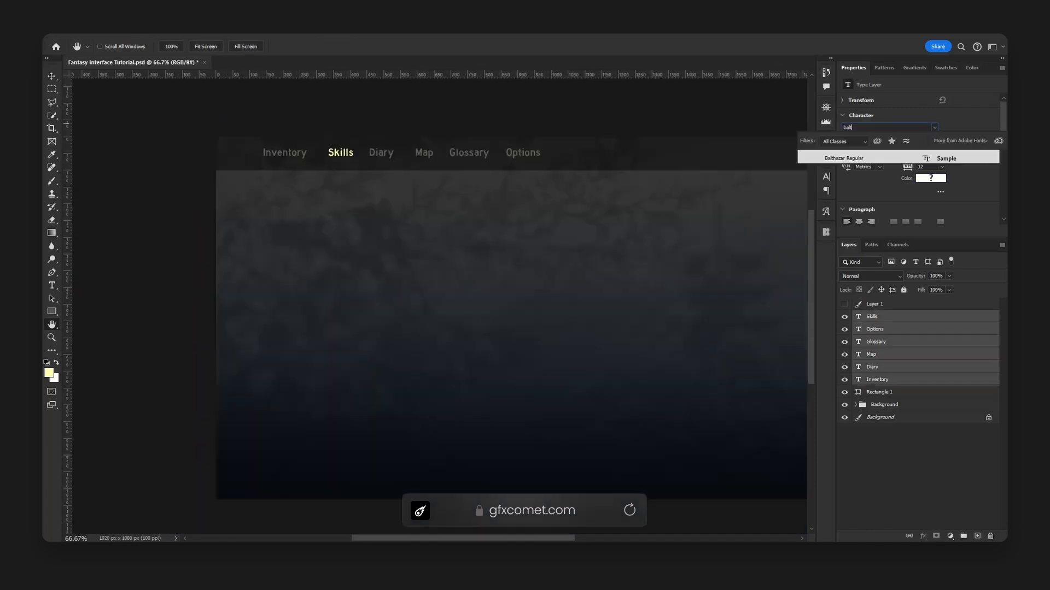
pyautogui.press('Return')
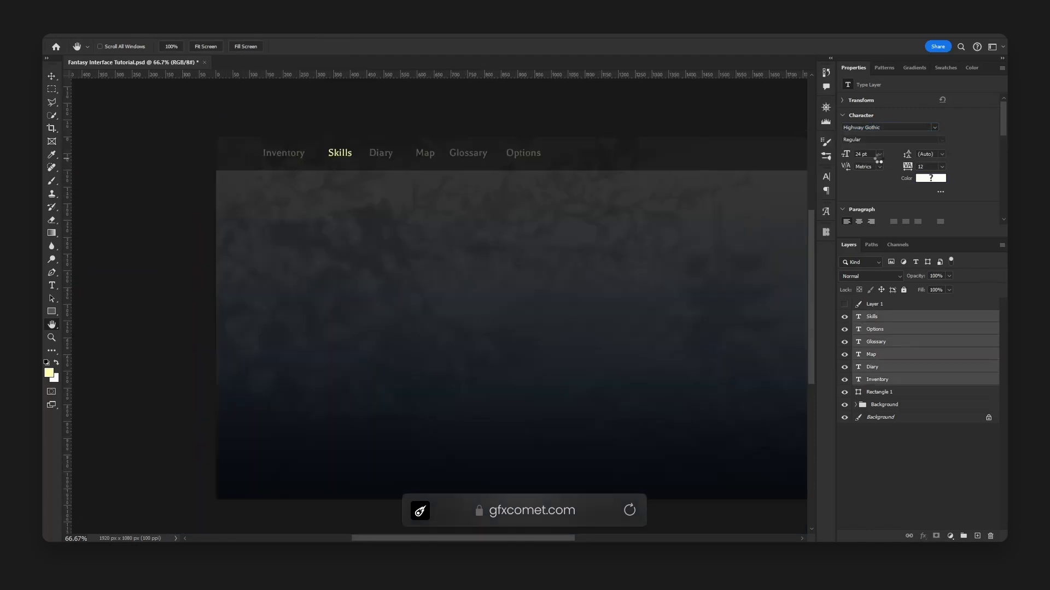
pyautogui.press('v')
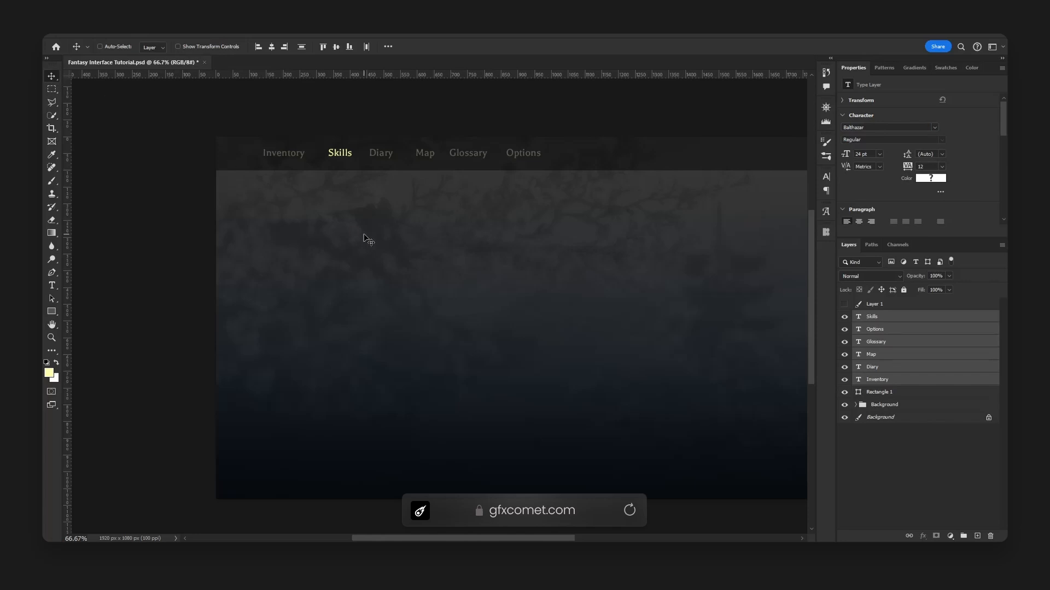
pyautogui.press('Down')
pyautogui.press('Up')
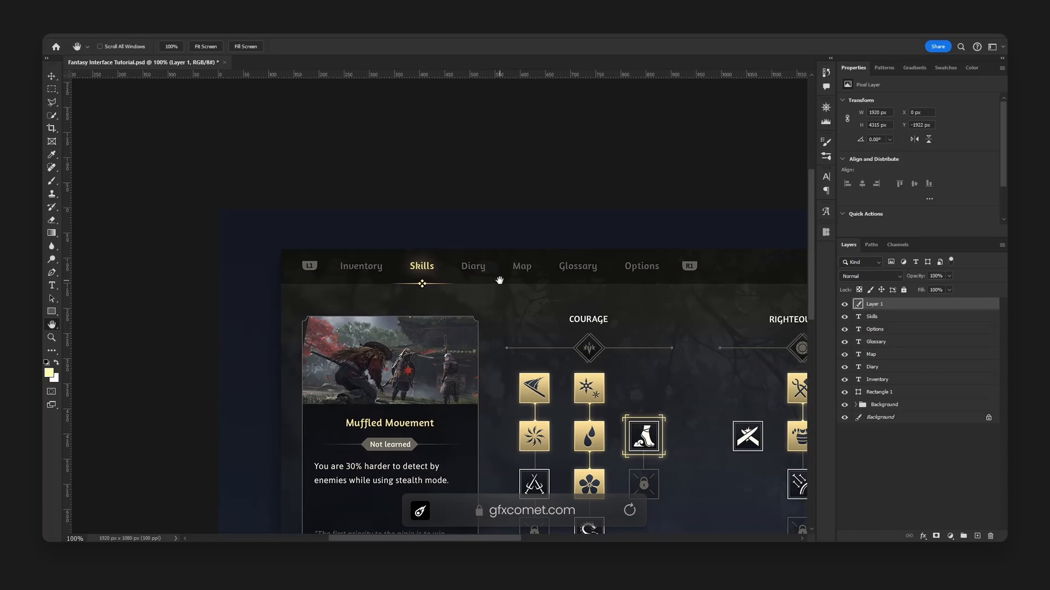
# Examine the glow and the diamond underline around the Skills tab in the reference image
pyautogui.hotkey('ctrl', '+')
pyautogui.hotkey('ctrl', '+')
pyautogui.hotkey('ctrl', '+')
pyautogui.moveTo(374, 218); pyautogui.dragTo(454, 269)
pyautogui.moveTo(541, 265); pyautogui.dragTo(528, 262)
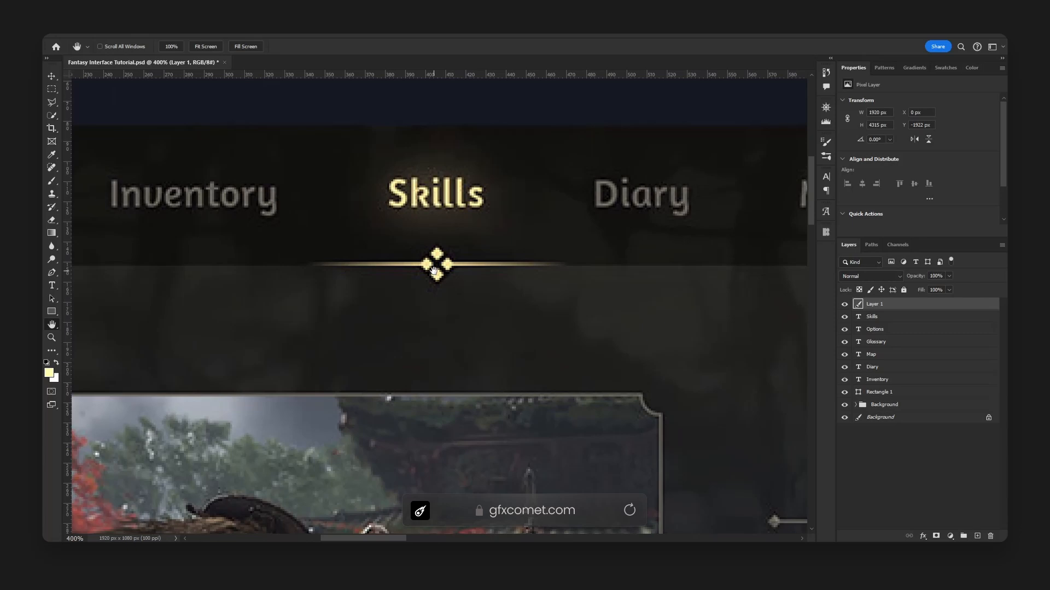
pyautogui.hotkey('ctrl', '-')
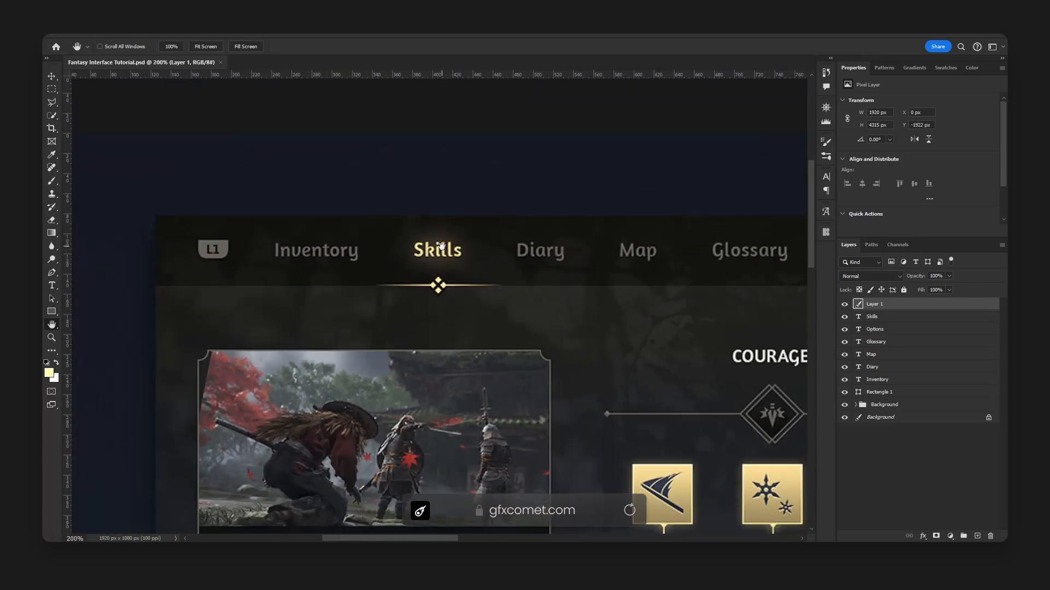
pyautogui.click(844, 304)
# Draw a pale yellow ellipse about 84 × 45 px behind the Skills label, layered just above the navigation bar
pyautogui.click(892, 319)
pyautogui.press('v')
pyautogui.click(466, 215)
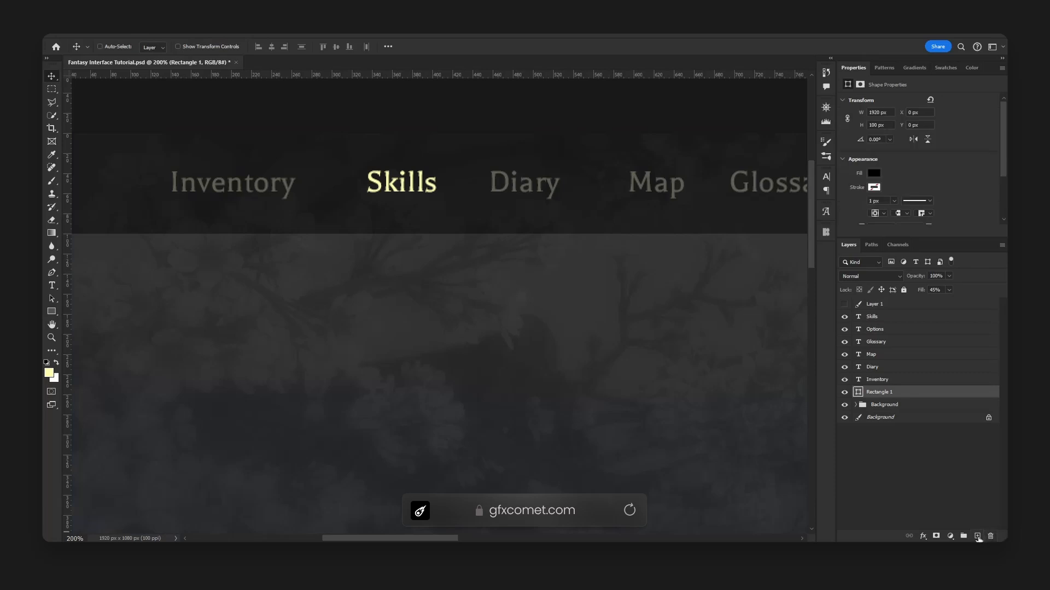
pyautogui.click(977, 536)
pyautogui.rightClick(54, 315)
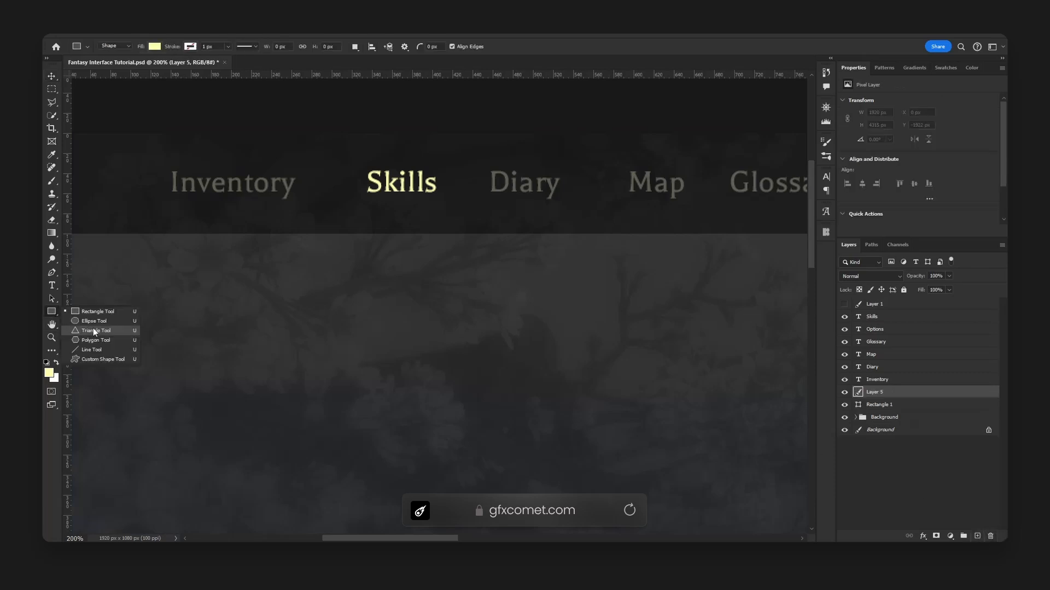
pyautogui.click(126, 319)
pyautogui.moveTo(360, 168); pyautogui.dragTo(441, 211)
pyautogui.press('v')
# Rasterize and blur the yellow ellipse with a 10 px Gaussian Blur, and lower its fill to 15%
pyautogui.click(180, 37)
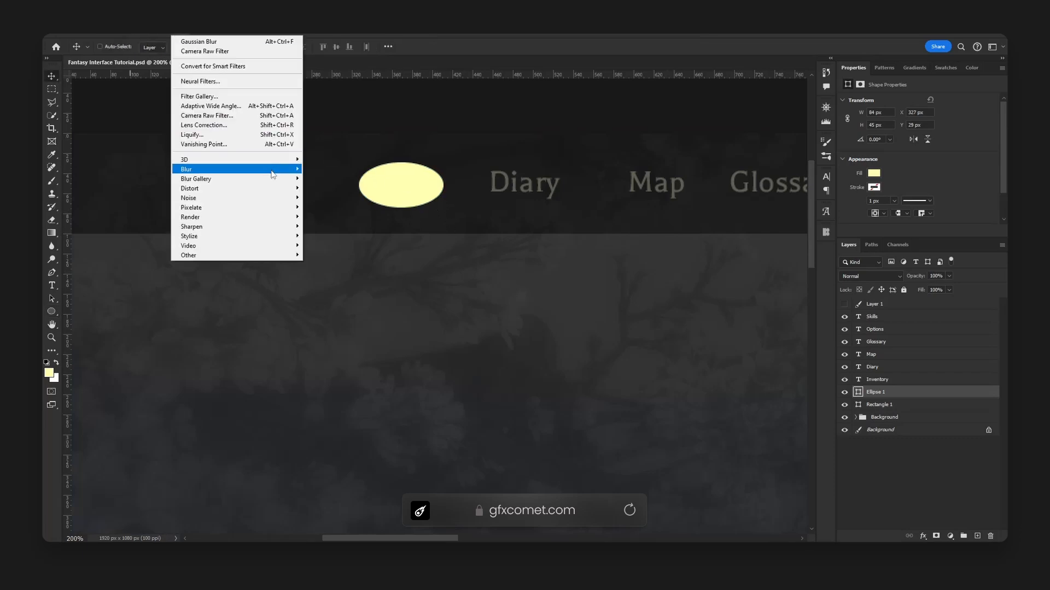
pyautogui.moveTo(189, 169)
pyautogui.click(328, 207)
pyautogui.click(632, 225)
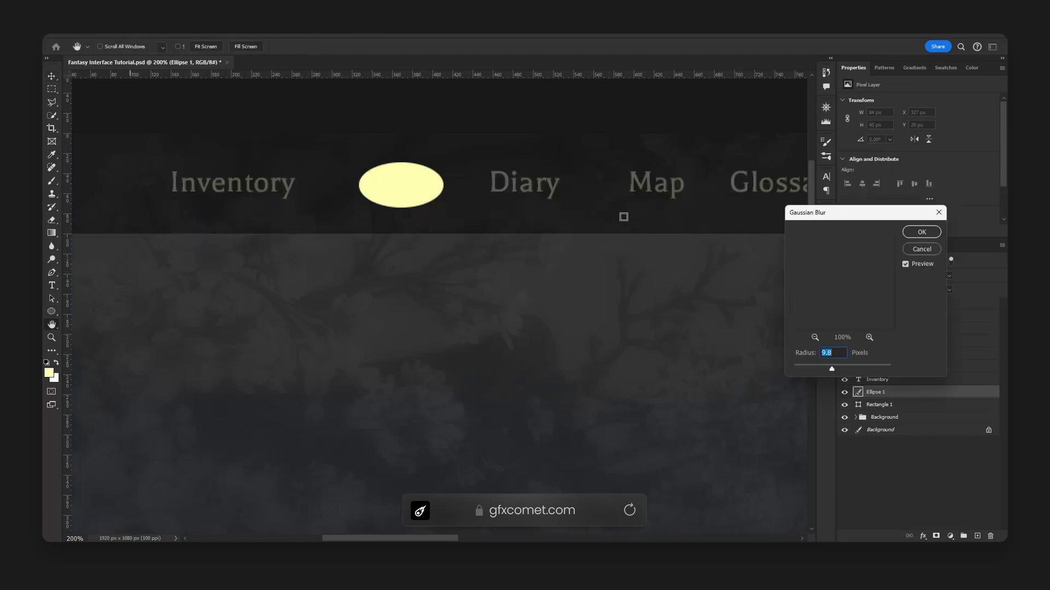
pyautogui.moveTo(833, 367); pyautogui.dragTo(834, 367)
pyautogui.write('10')
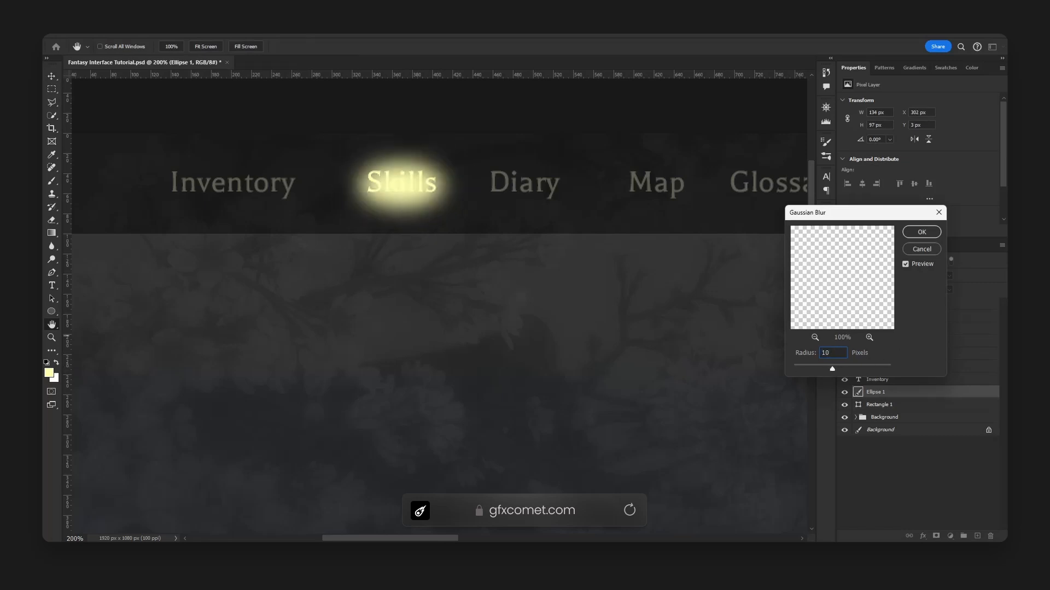
pyautogui.press('Return')
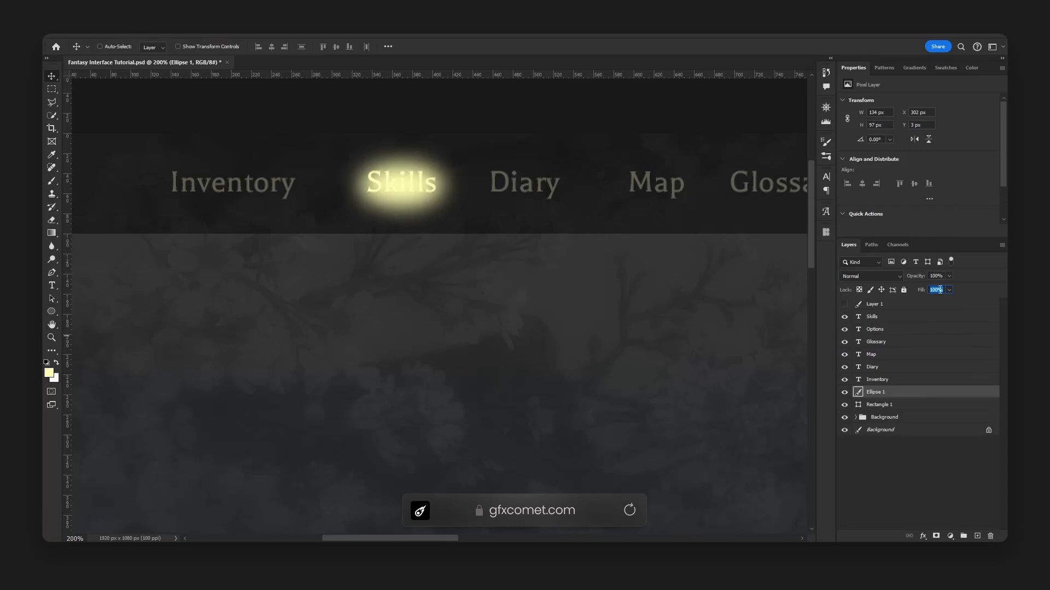
pyautogui.write('25')
pyautogui.write('15')
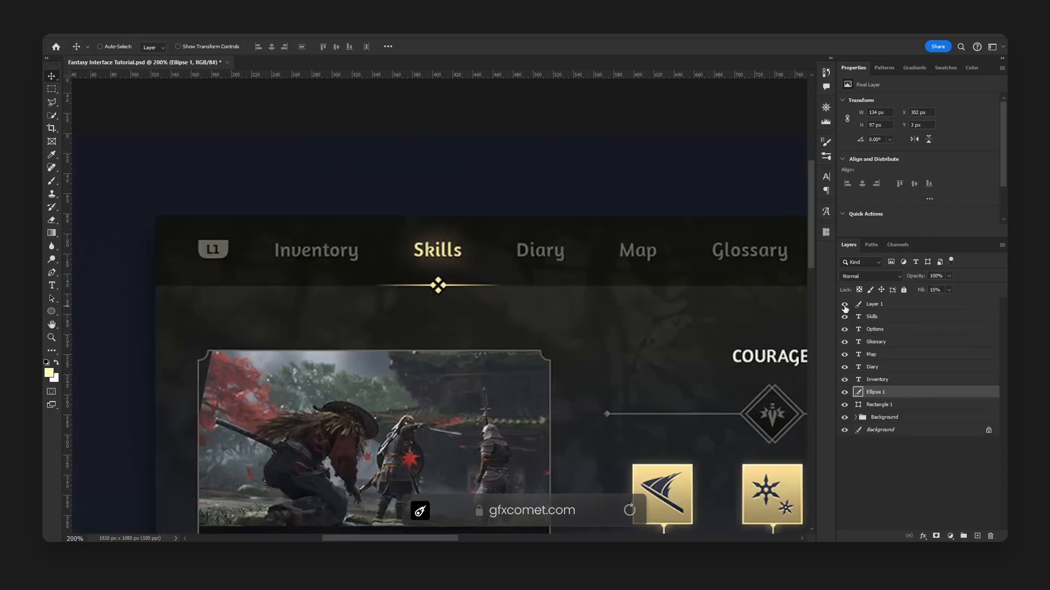
# Compare the Skills glow with the reference and shift its hue to a warmer yellow using Hue/Saturation
pyautogui.click(845, 304)
pyautogui.click(845, 305)
pyautogui.click(844, 305)
pyautogui.click(844, 304)
pyautogui.click(844, 304)
pyautogui.hotkey('ctrl', 'u')
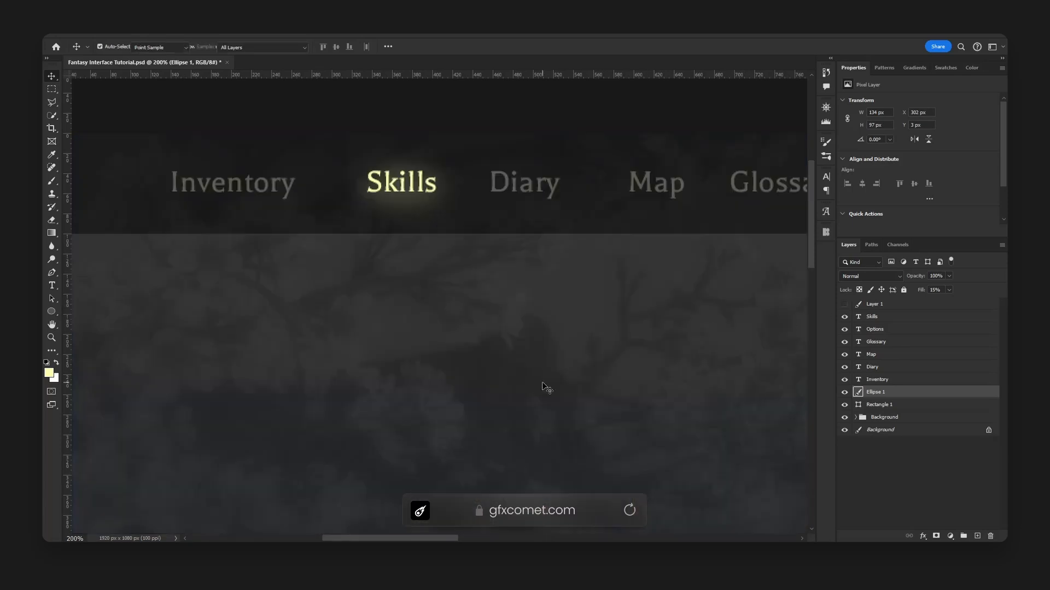
pyautogui.moveTo(471, 301)
pyautogui.mouseDown()
pyautogui.moveTo(443, 305)
pyautogui.moveTo(456, 306)
pyautogui.mouseUp()
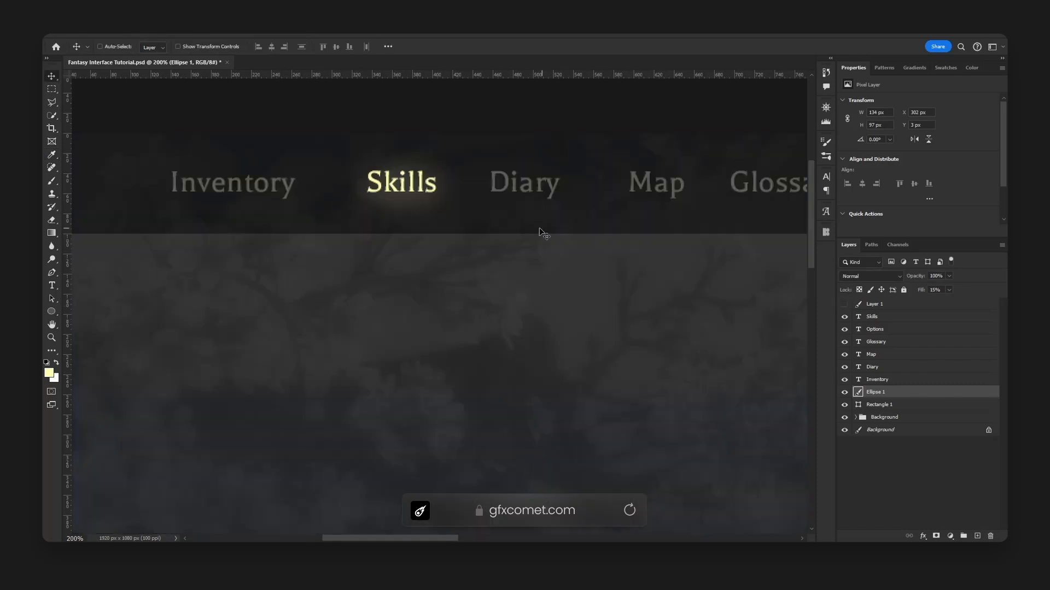
# Try a 65% fill on the black navigation bar rectangle and lower it to 55%
pyautogui.keyDown('ctrl'); pyautogui.click(626, 228); pyautogui.keyUp('ctrl')
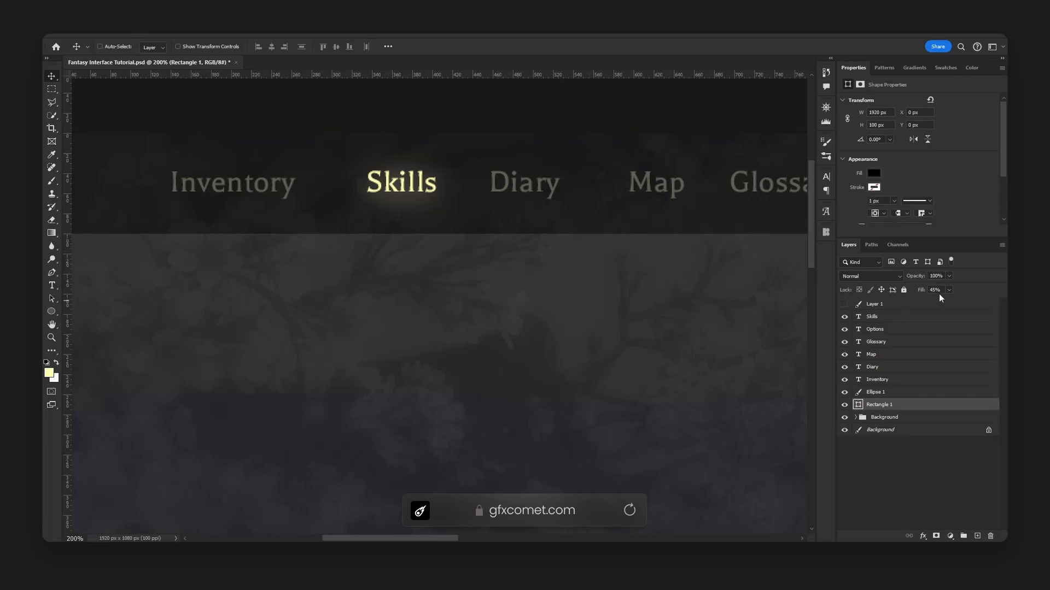
pyautogui.write('65')
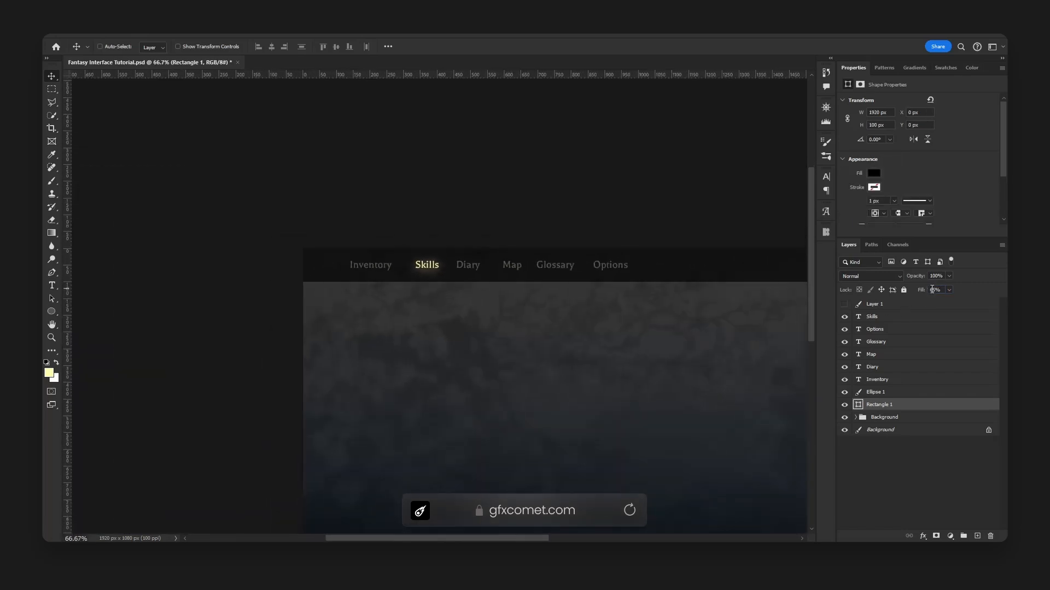
pyautogui.write('55')
# Draw a line about 126 × 2 px on a new layer below the reference's Skills underline, filled with the gold sampled from it
pyautogui.write('h')
pyautogui.moveTo(662, 289); pyautogui.dragTo(649, 214)
pyautogui.hotkey('ctrl', '+')
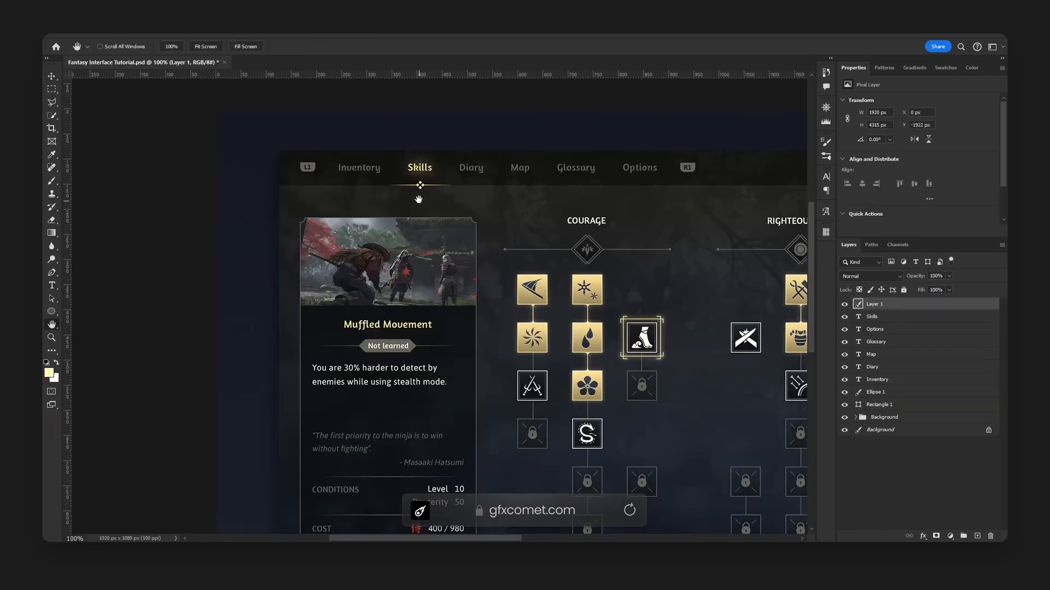
pyautogui.keyDown('ctrl'); pyautogui.moveTo(490, 244); pyautogui.dragTo(446, 252); pyautogui.keyUp('ctrl')
pyautogui.keyDown('ctrl'); pyautogui.click(445, 251); pyautogui.keyUp('ctrl')
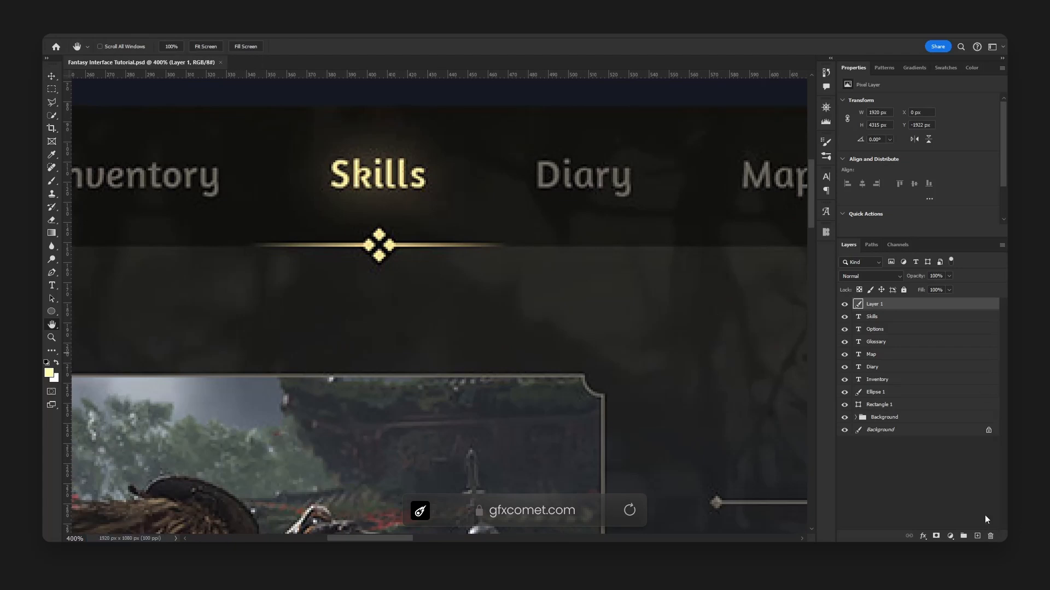
pyautogui.click(978, 535)
pyautogui.click(52, 311)
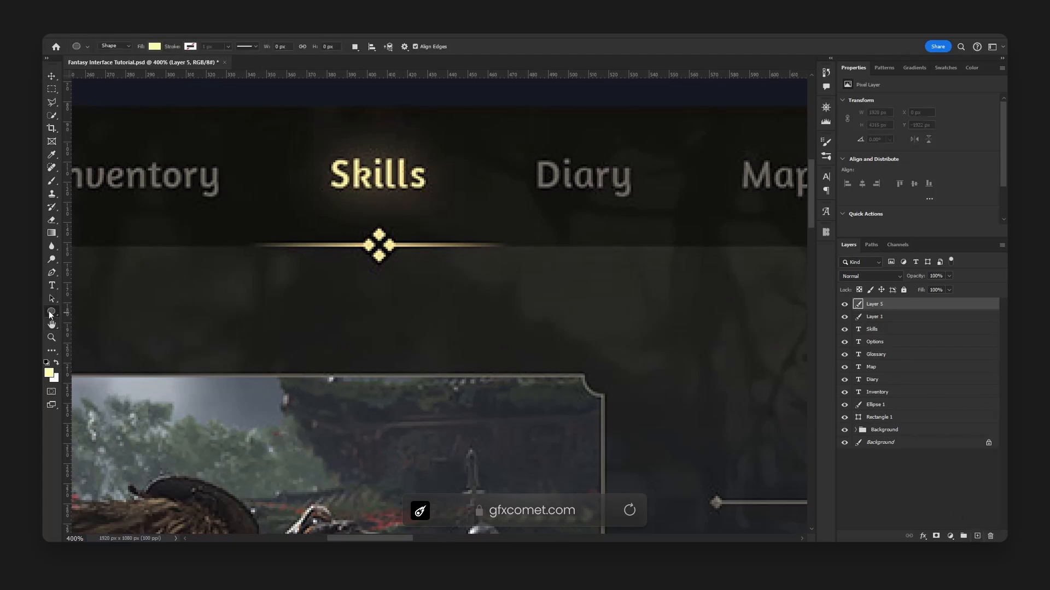
pyautogui.rightClick(51, 311)
pyautogui.click(109, 307)
pyautogui.click(335, 244)
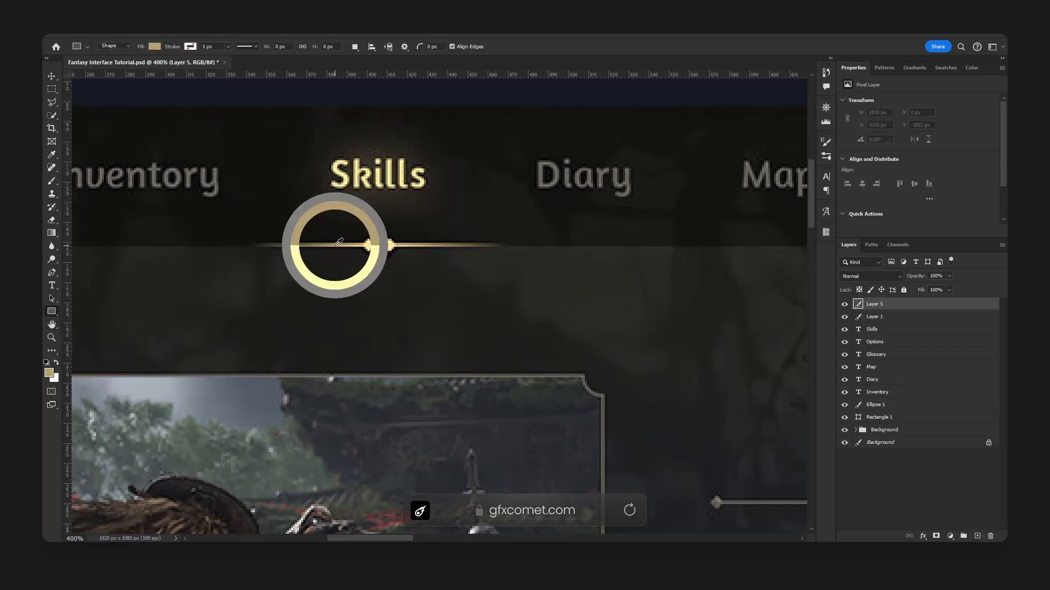
pyautogui.moveTo(317, 239); pyautogui.dragTo(358, 240)
pyautogui.moveTo(253, 243); pyautogui.dragTo(501, 294)
pyautogui.press('v')
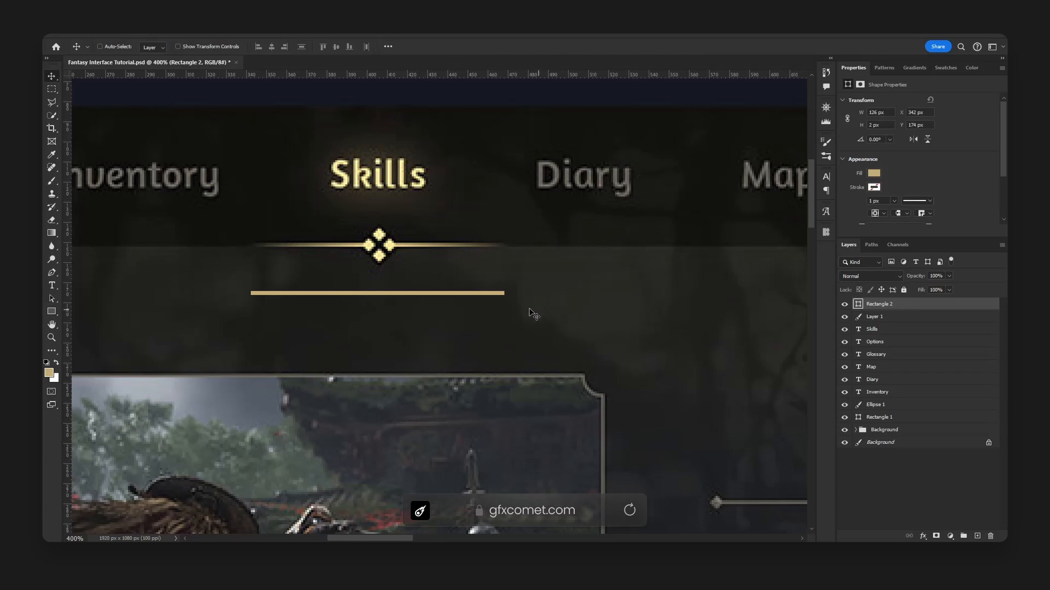
# Rasterize the gold line shape so it can be erased
pyautogui.press('e')
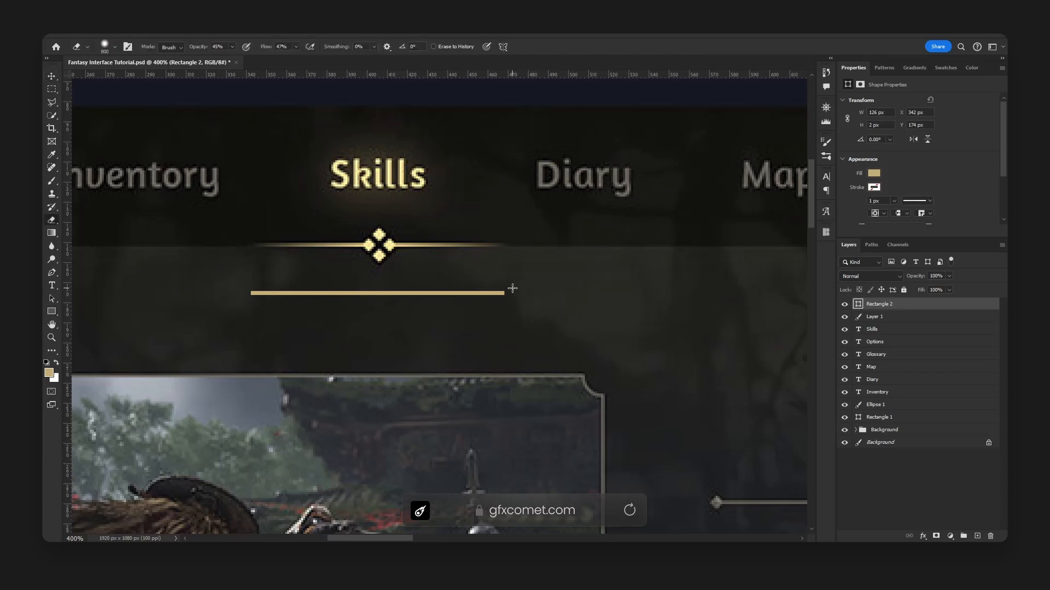
pyautogui.click(516, 275)
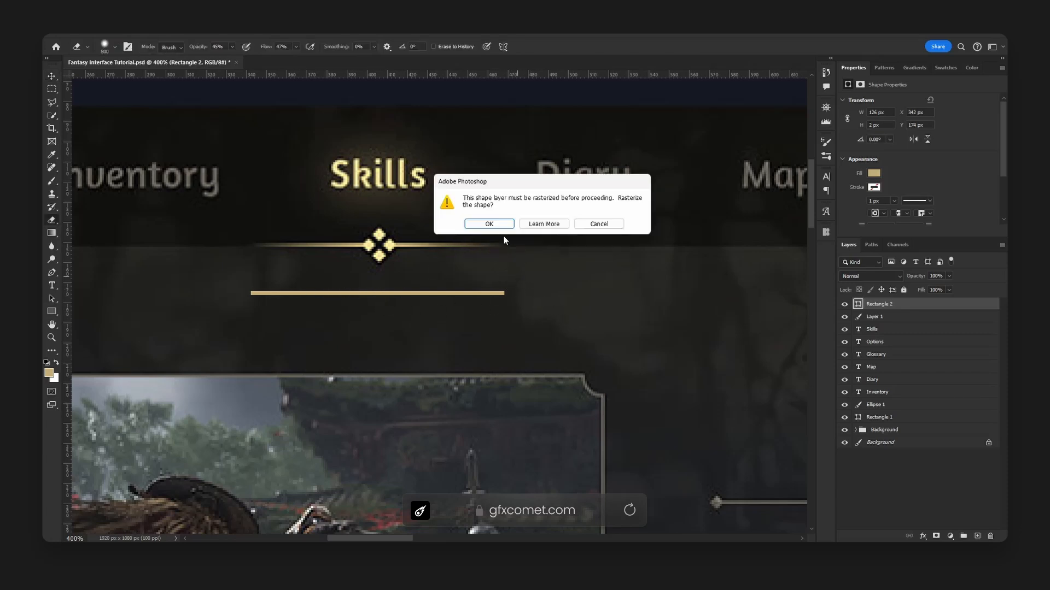
pyautogui.click(496, 221)
# Fade out both ends of the gold line with a smaller soft Eraser
pyautogui.press('[')
pyautogui.press('[')
pyautogui.press('[')
pyautogui.press('[')
pyautogui.press('[')
pyautogui.press('[')
pyautogui.press('[')
pyautogui.press('[')
pyautogui.press('[')
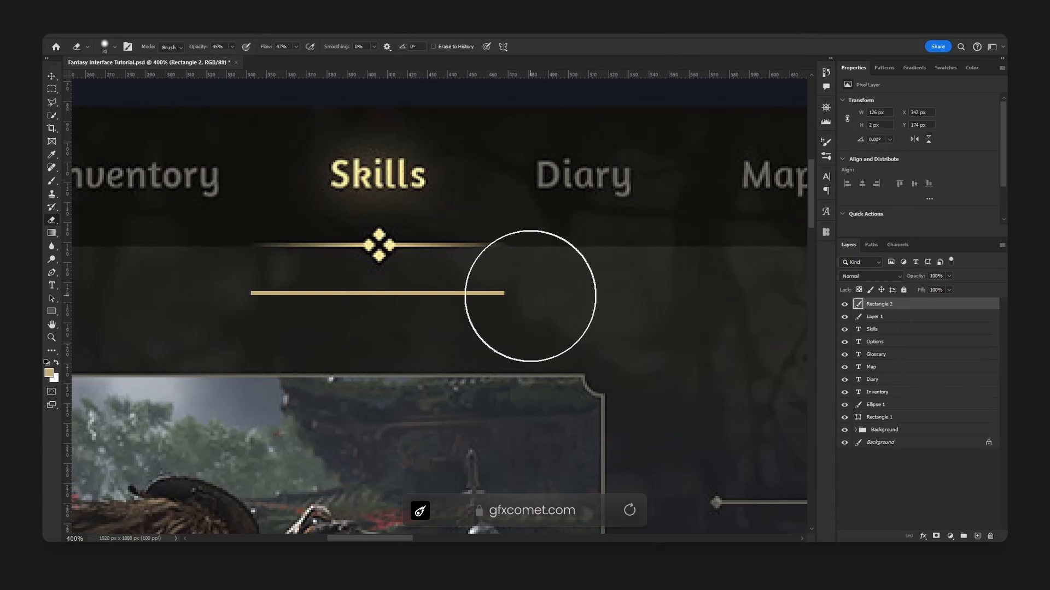
pyautogui.click(526, 297)
pyautogui.click(525, 296)
pyautogui.press('[')
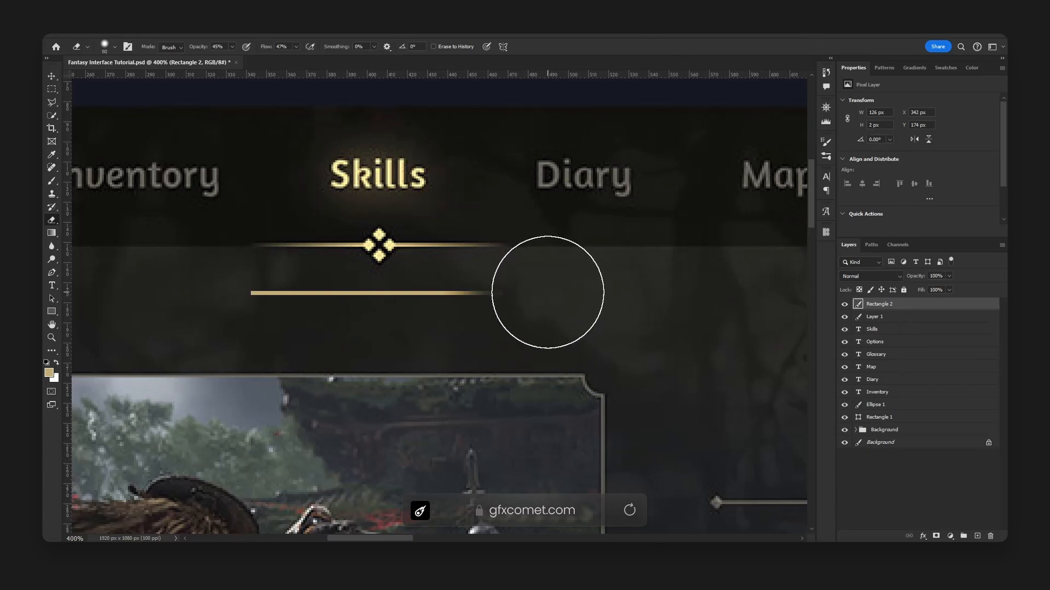
pyautogui.click(211, 300)
pyautogui.press('v')
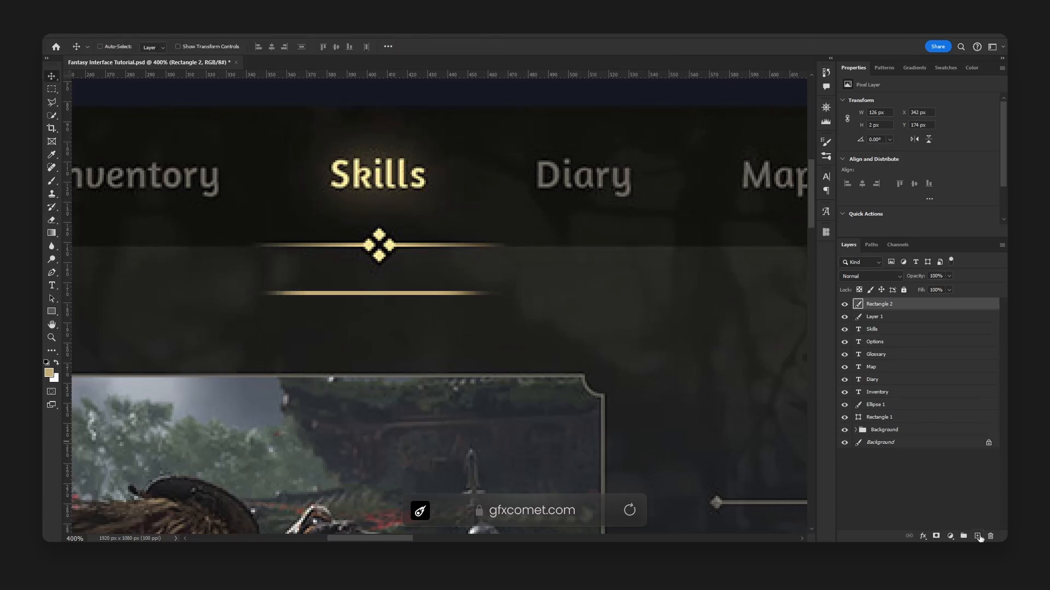
# Draw a 6 × 6 px square on a new layer and fill it with pale gold #ffeaa2 sampled from the reference ornament
pyautogui.click(978, 536)
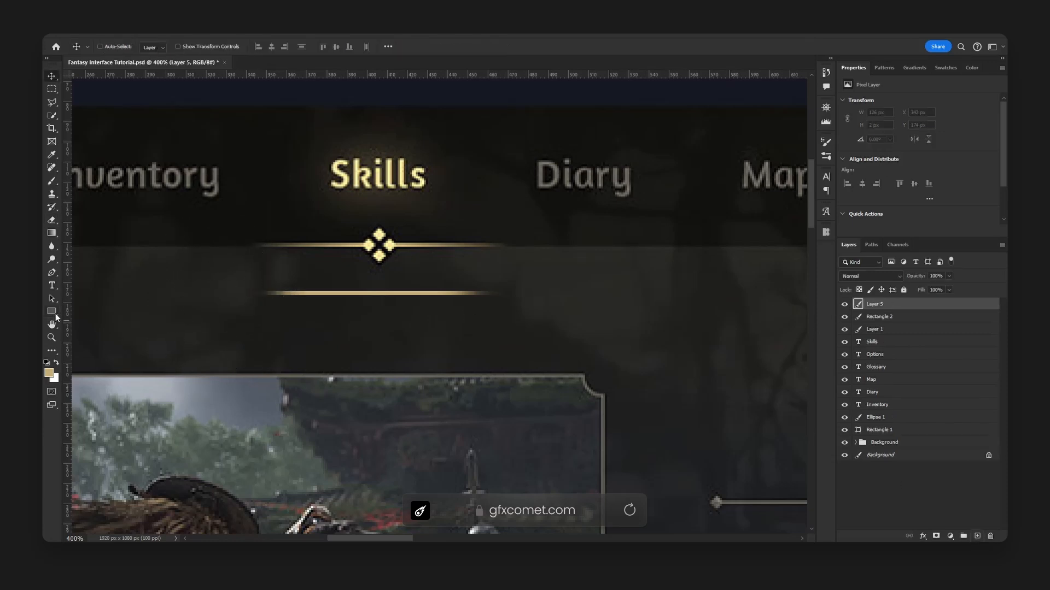
pyautogui.press('u')
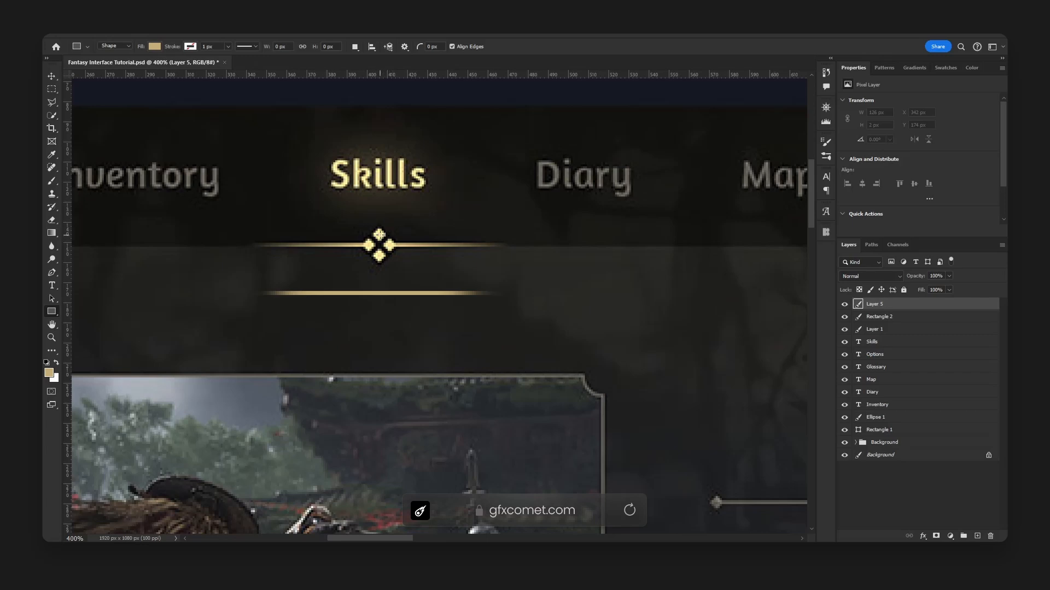
pyautogui.moveTo(379, 234); pyautogui.dragTo(535, 334)
pyautogui.press('v')
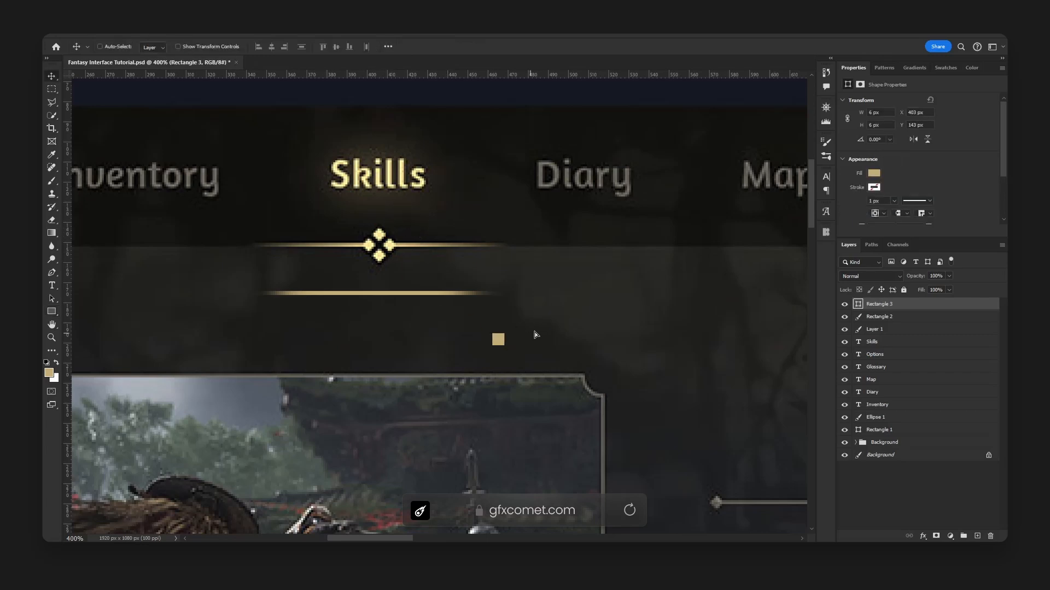
pyautogui.doubleClick(857, 306)
pyautogui.click(380, 234)
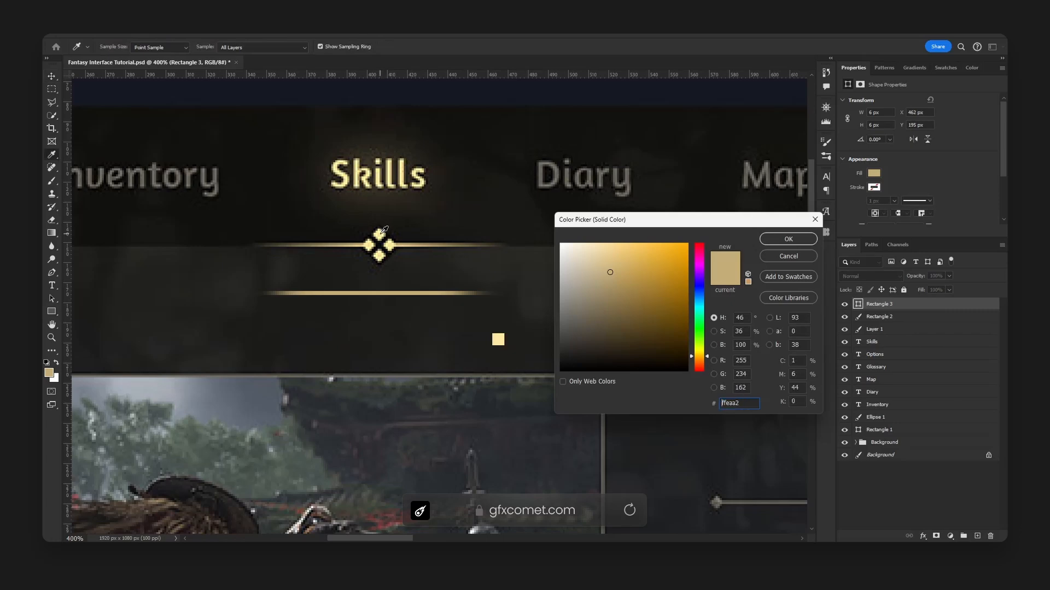
pyautogui.click(787, 239)
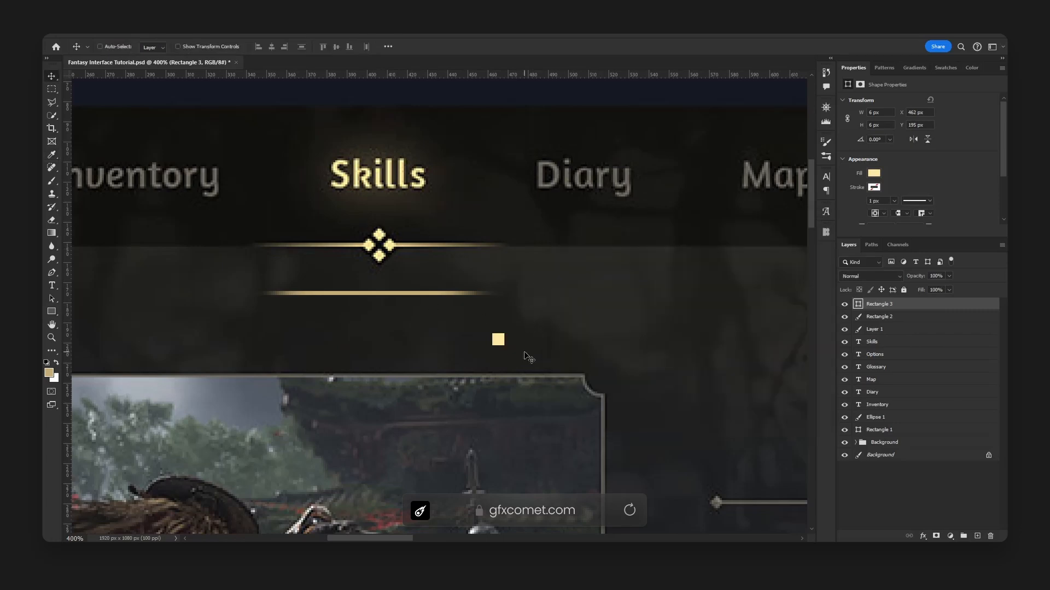
# Rotate the pale gold square 45° into a diamond and place it just below the gold line
pyautogui.moveTo(519, 341); pyautogui.dragTo(515, 320)
pyautogui.hotkey('ctrl', 't')
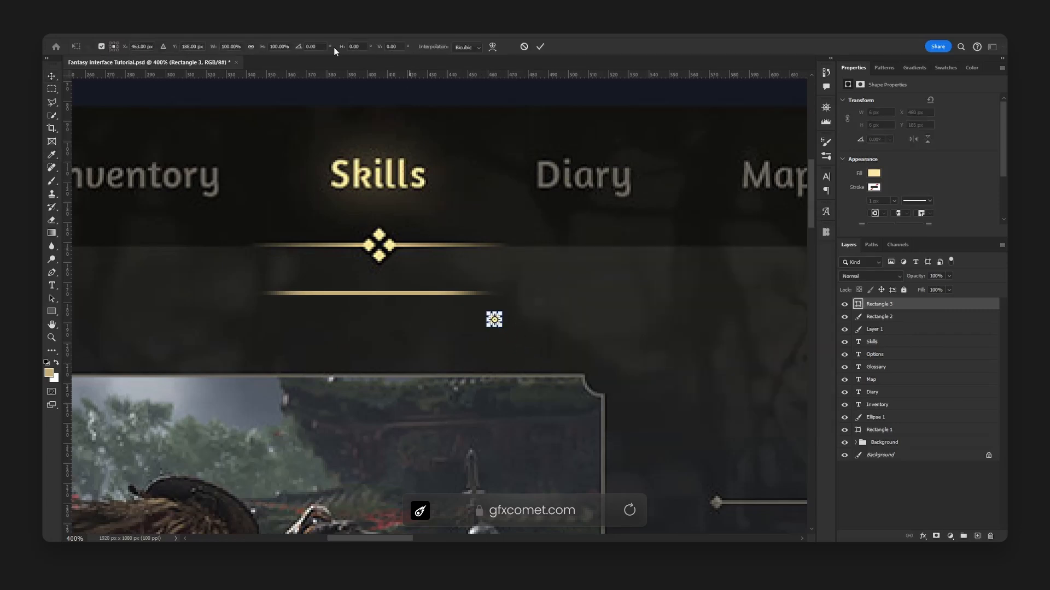
pyautogui.write('45')
pyautogui.press('Return')
pyautogui.press('Return')
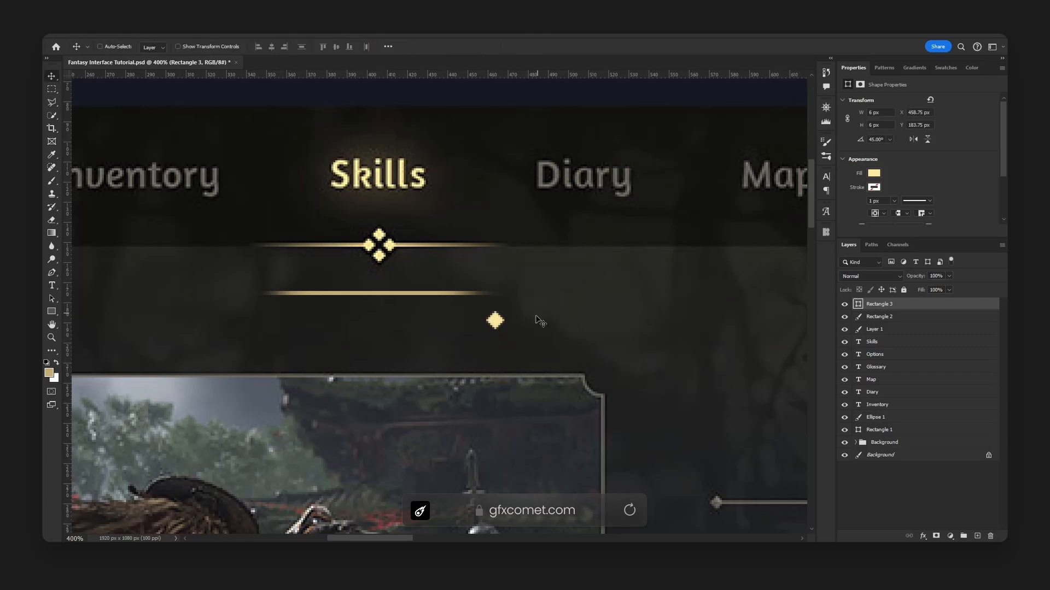
pyautogui.moveTo(536, 319); pyautogui.dragTo(441, 324)
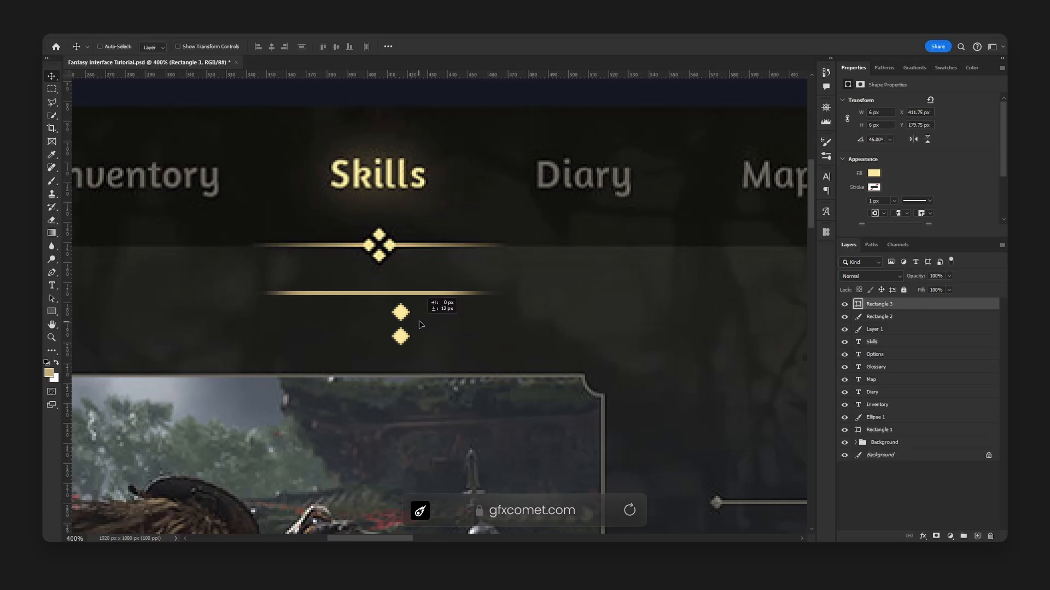
# Duplicate the diamond three times, arrange the copies into a four-diamond cluster like the reference, and save the document
pyautogui.moveTo(419, 321)
pyautogui.keyDown('alt'); pyautogui.mouseDown()
pyautogui.moveTo(437, 324)
pyautogui.moveTo(418, 327)
pyautogui.mouseUp(); pyautogui.keyUp('alt')
pyautogui.press('Right')
pyautogui.press('Right')
pyautogui.press('Up')
pyautogui.press('Up')
pyautogui.press('Right')
pyautogui.press('Right')
pyautogui.press('Up')
pyautogui.press('Left')
pyautogui.press('Left')
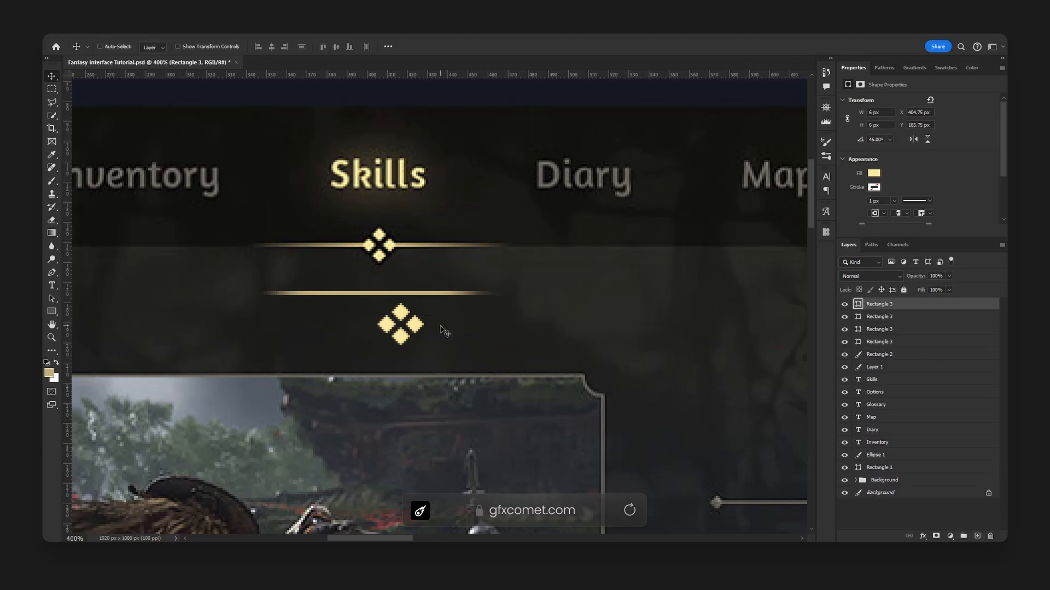
pyautogui.hotkey('ctrl', 's')
# Group the four diamond layers and place a copy of one diamond on a layer beneath the group
pyautogui.keyDown('shift'); pyautogui.click(899, 343); pyautogui.keyUp('shift')
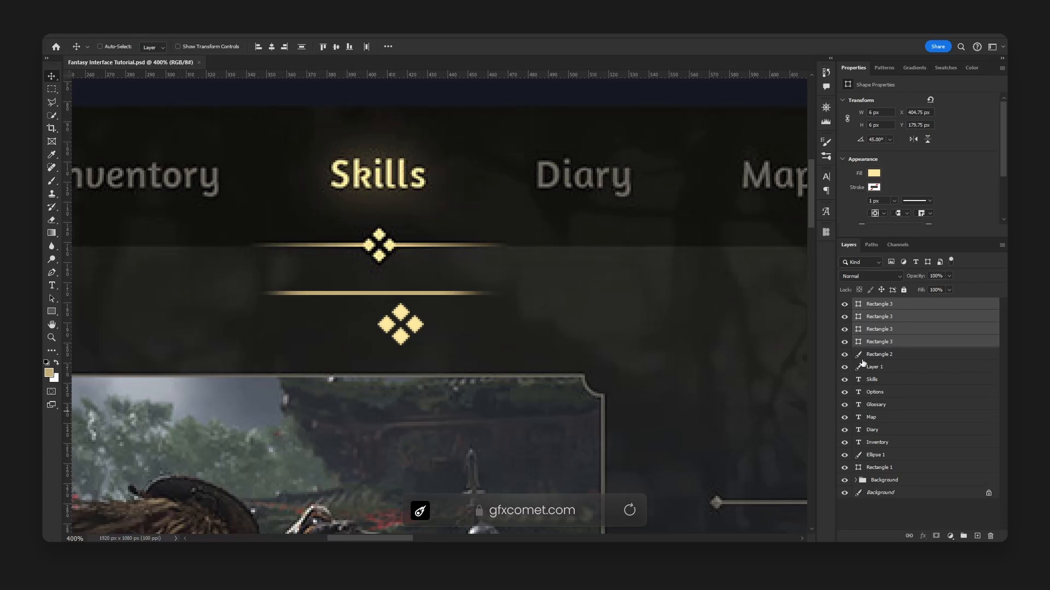
pyautogui.hotkey('ctrl', 'g')
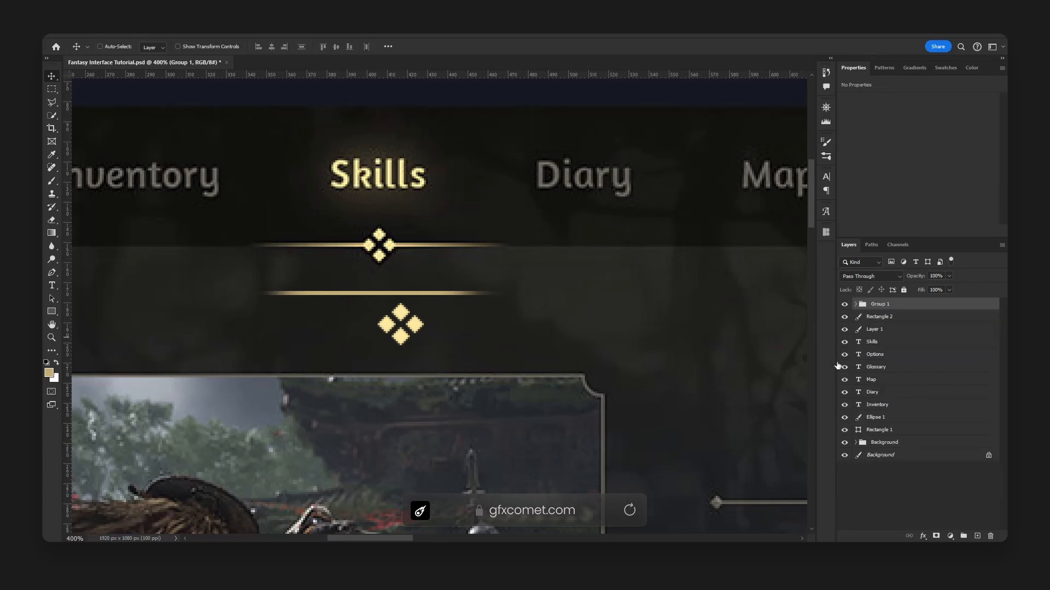
pyautogui.click(855, 305)
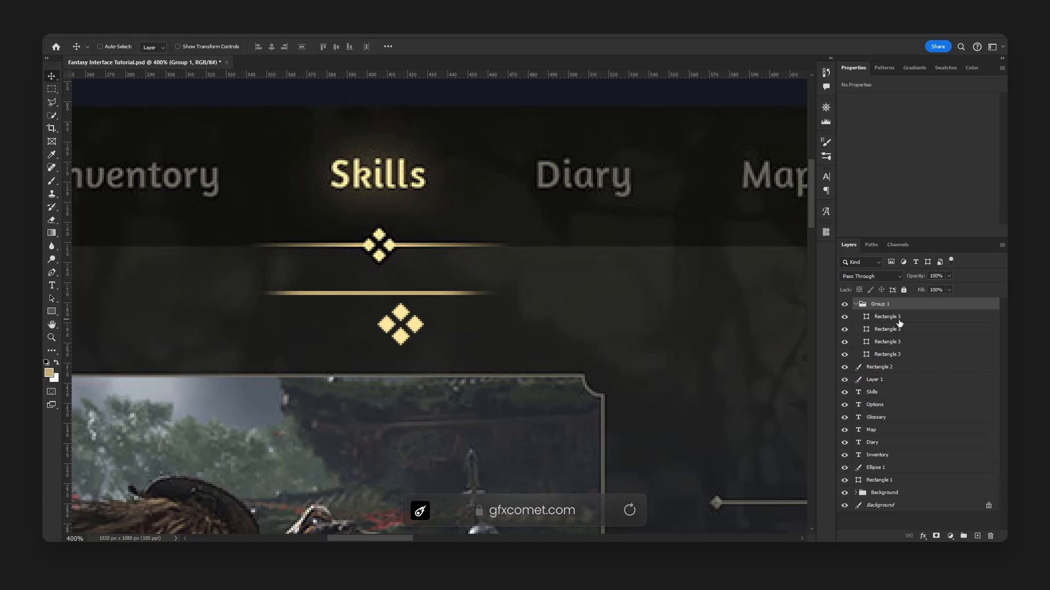
pyautogui.moveTo(897, 324); pyautogui.dragTo(908, 363)
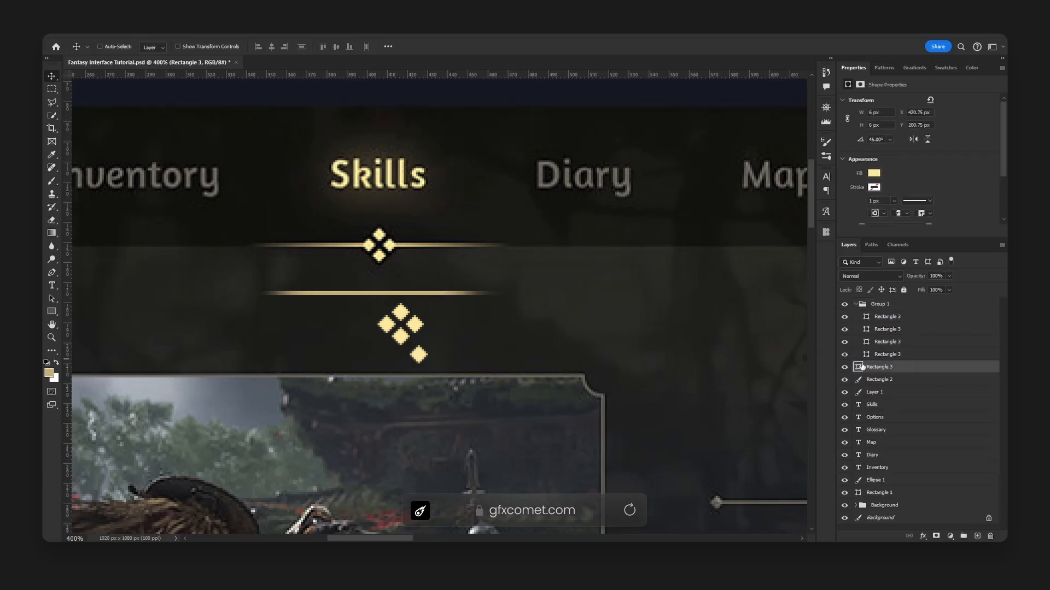
# Recolor the copied diamond beneath the group to near-black #0e0e0e
pyautogui.doubleClick(859, 367)
pyautogui.click(550, 365)
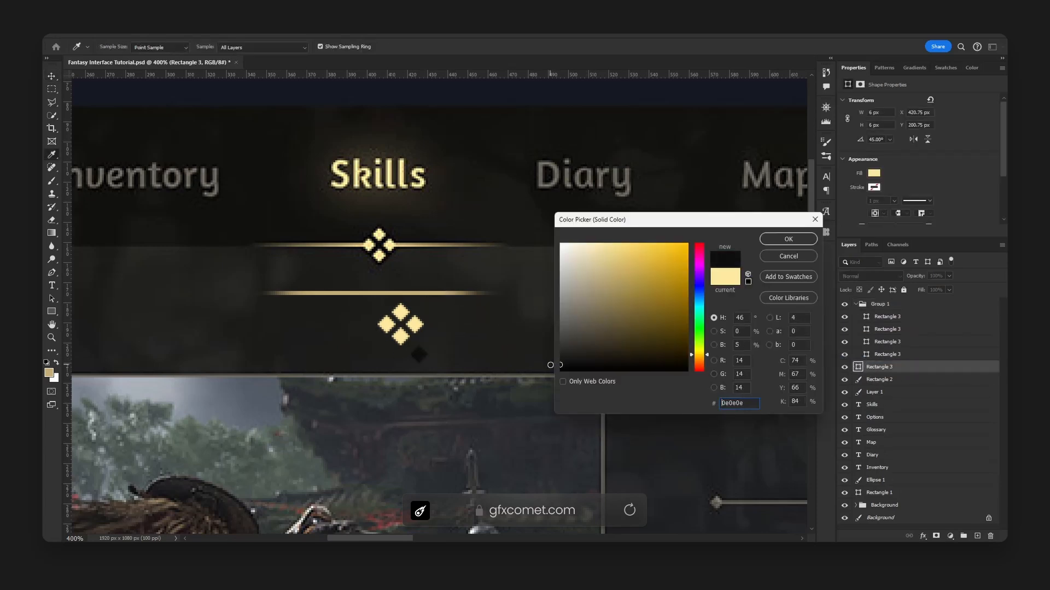
pyautogui.click(784, 239)
# Move the dark diamond behind the gold cluster and enlarge it to 18 × 18 px
pyautogui.moveTo(460, 365); pyautogui.dragTo(430, 302)
pyautogui.hotkey('ctrl', 't')
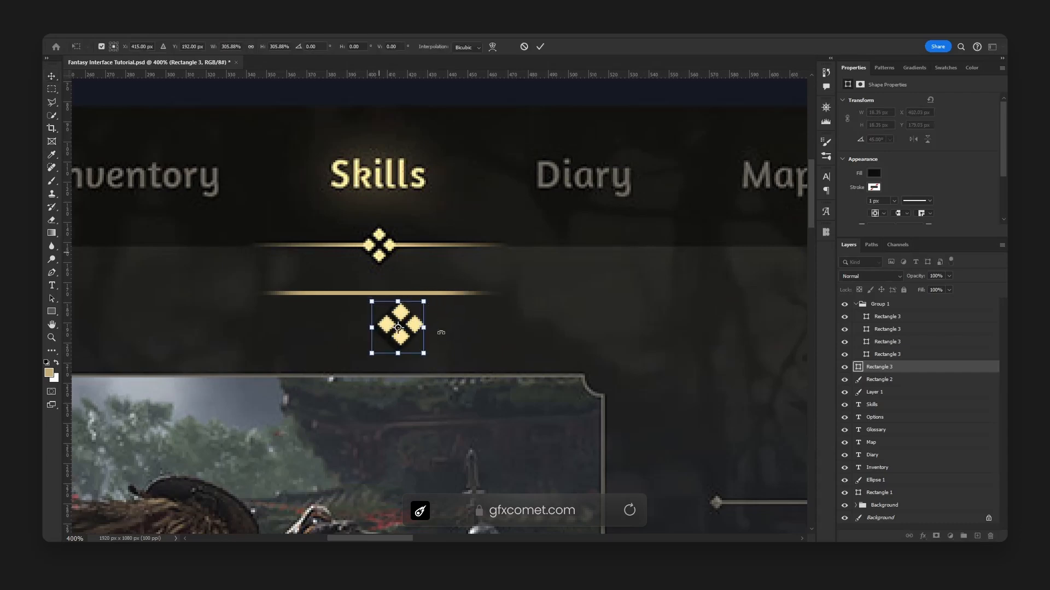
pyautogui.press('Return')
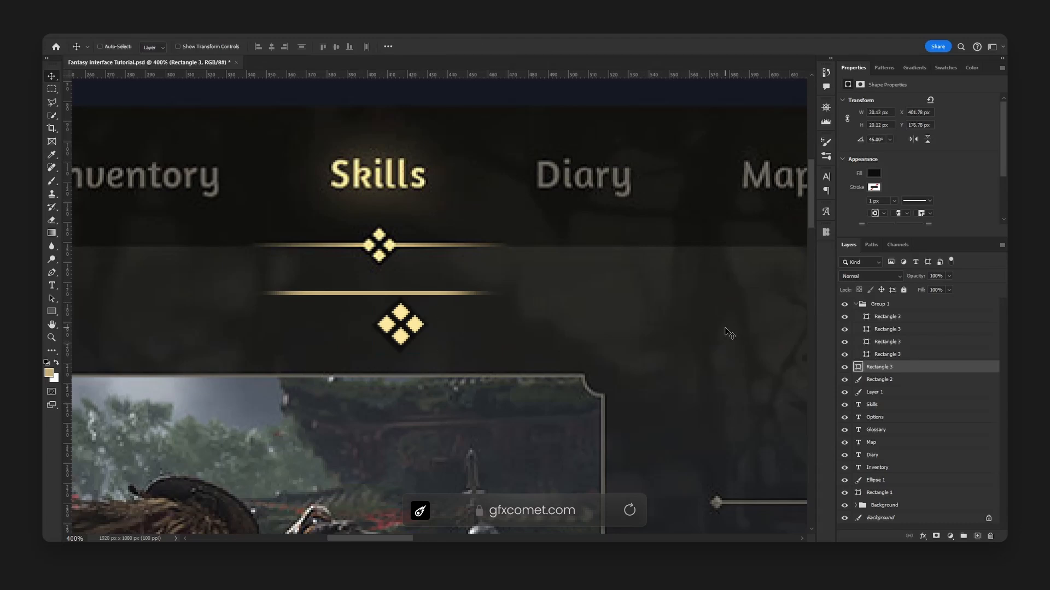
pyautogui.click(892, 114)
pyautogui.write('222')
pyautogui.press('Return')
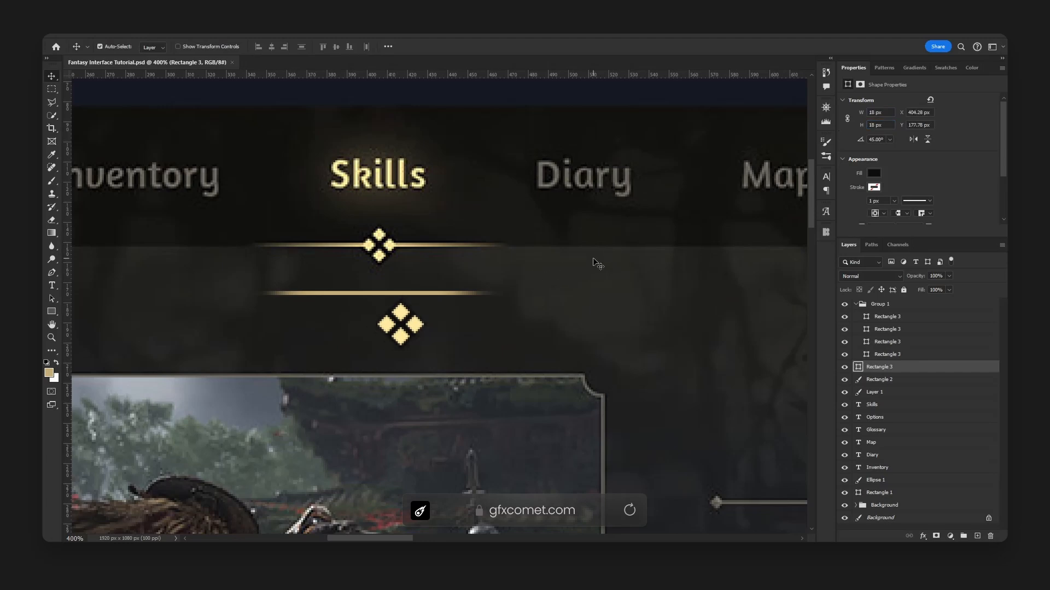
# Fine-tune the dark diamond's vertical position behind the gold cluster and save the document
pyautogui.hotkey('ctrl', '-')
pyautogui.hotkey('ctrl', '-')
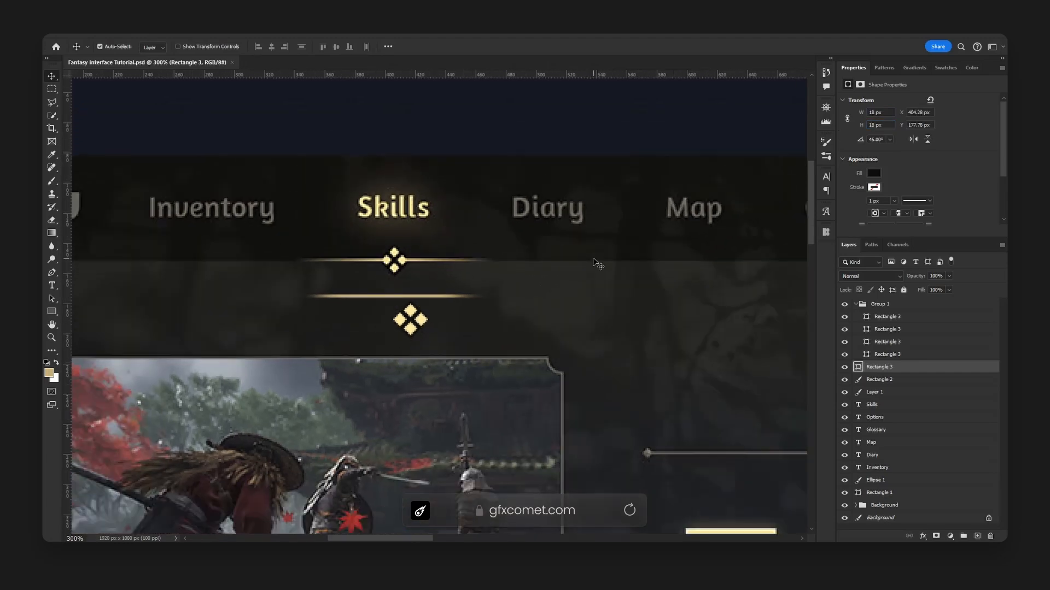
pyautogui.hotkey('ctrl', '+')
pyautogui.hotkey('ctrl', '+')
pyautogui.hotkey('ctrl', '+')
pyautogui.hotkey('ctrl', '+')
pyautogui.hotkey('ctrl', '+')
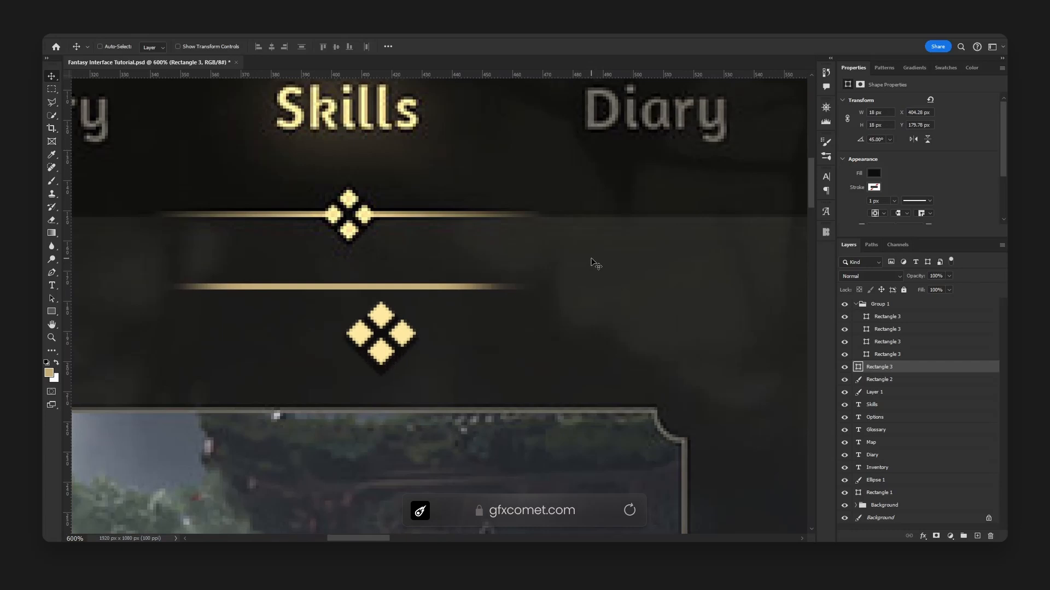
pyautogui.hotkey('ctrl', 's')
pyautogui.hotkey('ctrl', 's')
# Move the dark diamond layer into the diamond group and rename the group Decoration
pyautogui.moveTo(874, 372); pyautogui.dragTo(863, 307)
pyautogui.click(881, 305)
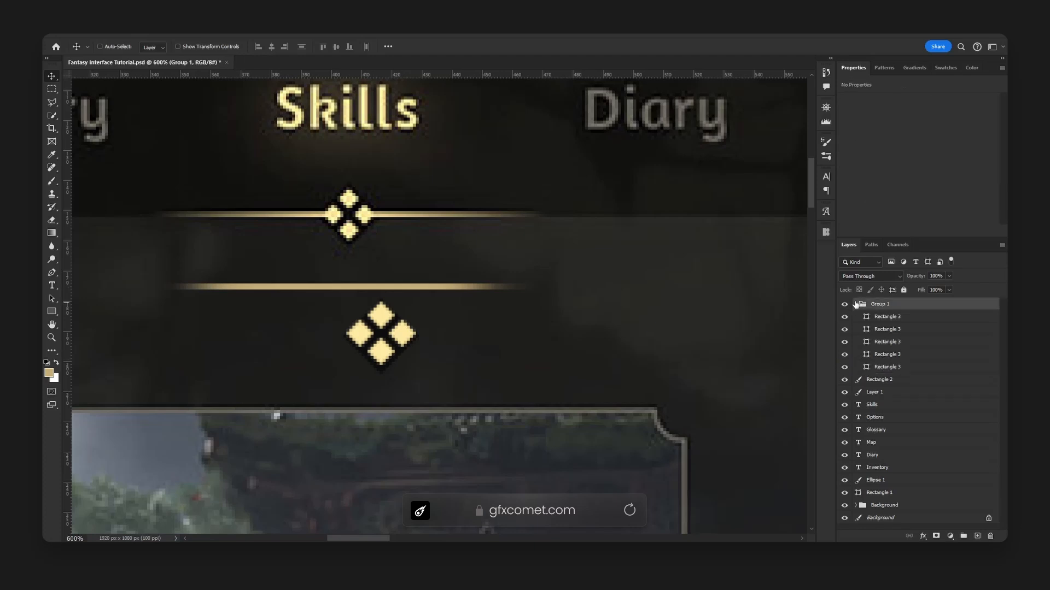
pyautogui.click(857, 305)
pyautogui.doubleClick(881, 304)
pyautogui.write('Decorati')
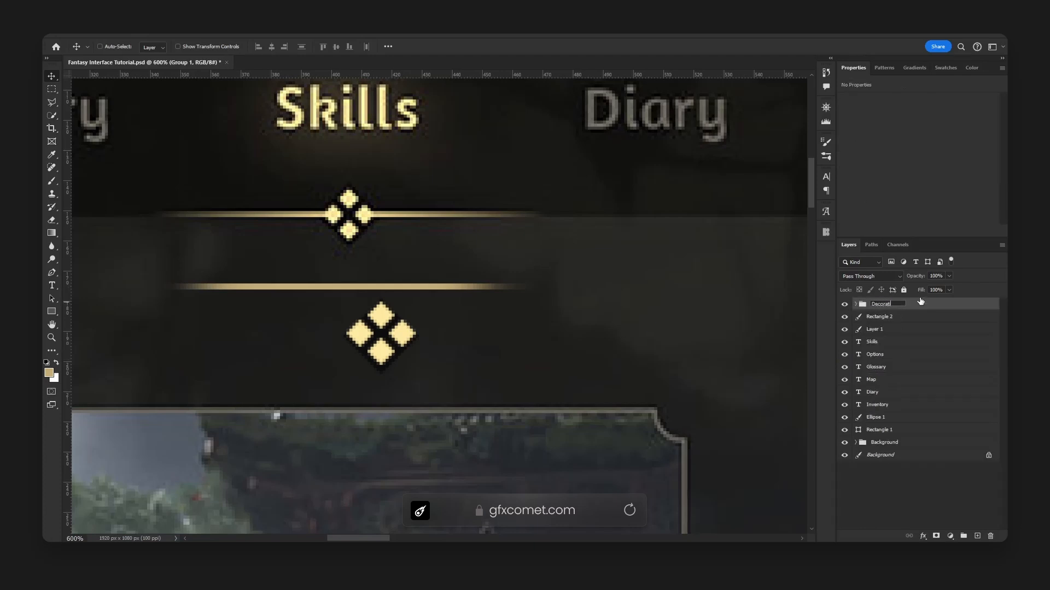
pyautogui.write('on')
pyautogui.press('Return')
# Position the Decoration cluster at the middle of the gold line and group both as Indicator
pyautogui.moveTo(448, 334); pyautogui.dragTo(412, 297)
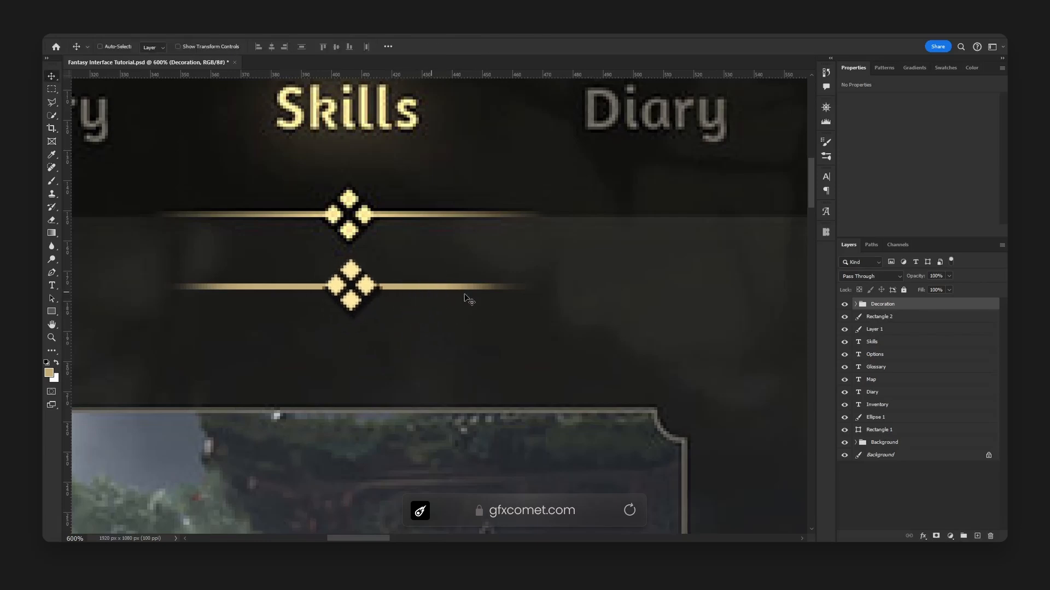
pyautogui.keyDown('shift'); pyautogui.click(891, 317); pyautogui.keyUp('shift')
pyautogui.hotkey('ctrl', 'g')
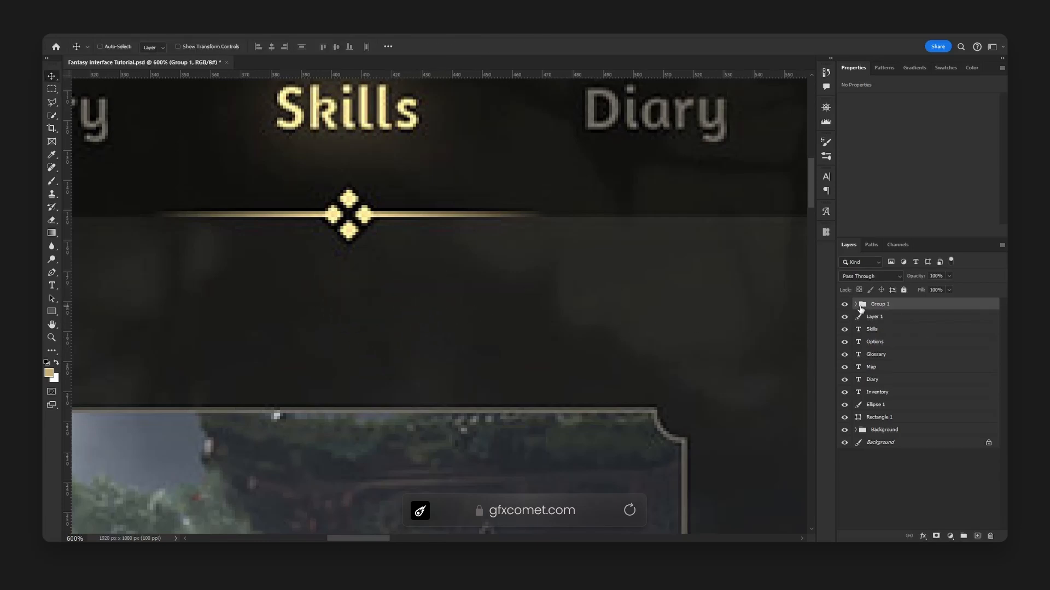
pyautogui.doubleClick(890, 304)
pyautogui.write('Indicator')
pyautogui.press('Return')
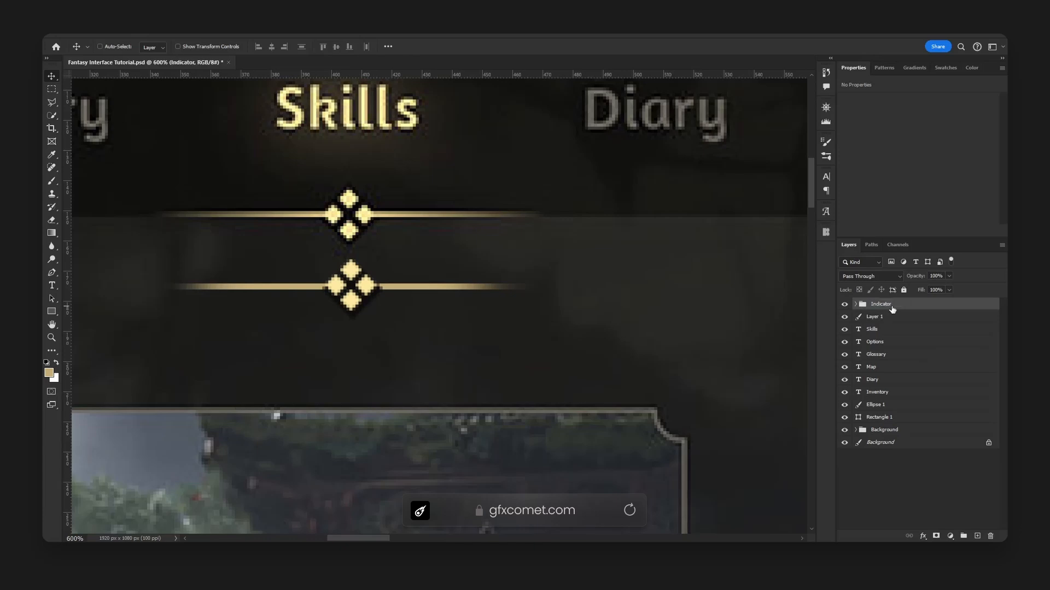
# Hide the reference layer and move the Indicator group onto the navigation bar's lower edge, beneath the Skills label
pyautogui.hotkey('ctrl', '-')
pyautogui.hotkey('ctrl', '-')
pyautogui.hotkey('ctrl', '-')
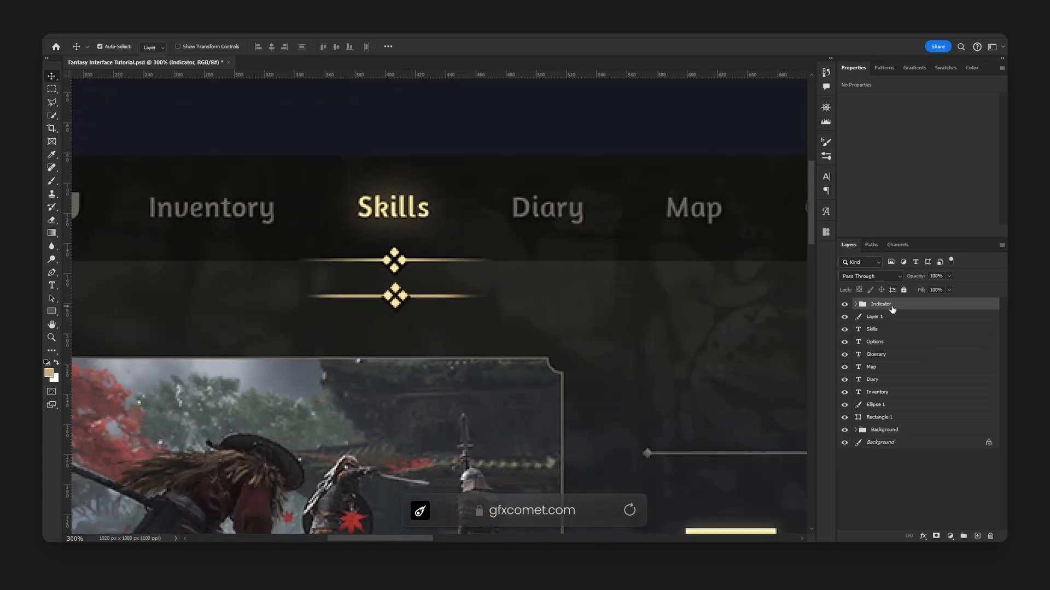
pyautogui.click(844, 316)
pyautogui.moveTo(495, 253); pyautogui.dragTo(458, 162)
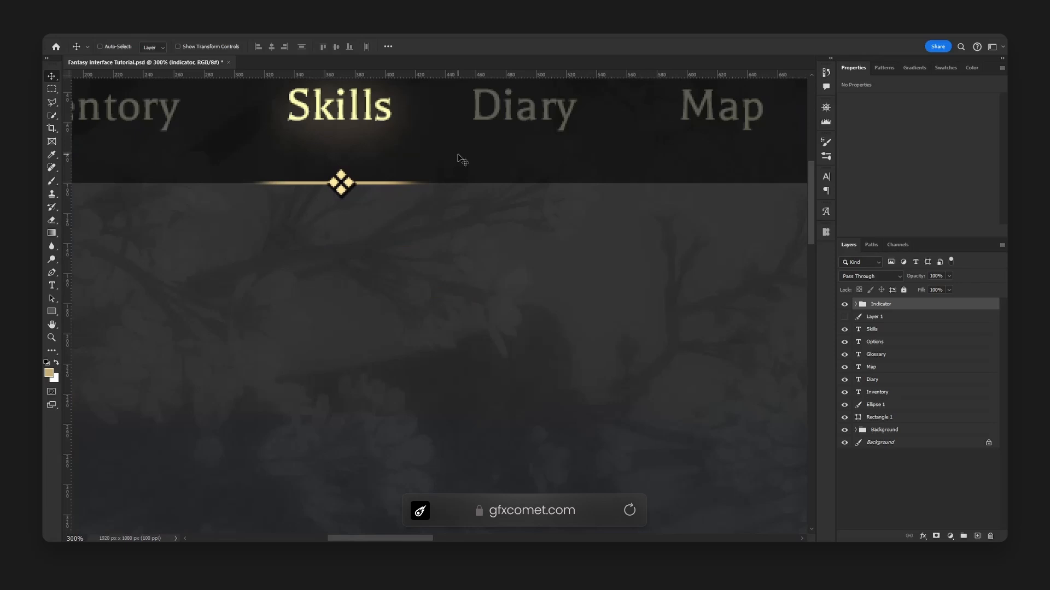
pyautogui.press('Up')
# Examine the Indicator's placement under the Skills label, both across the whole interface and close up
pyautogui.hotkey('ctrl', '-')
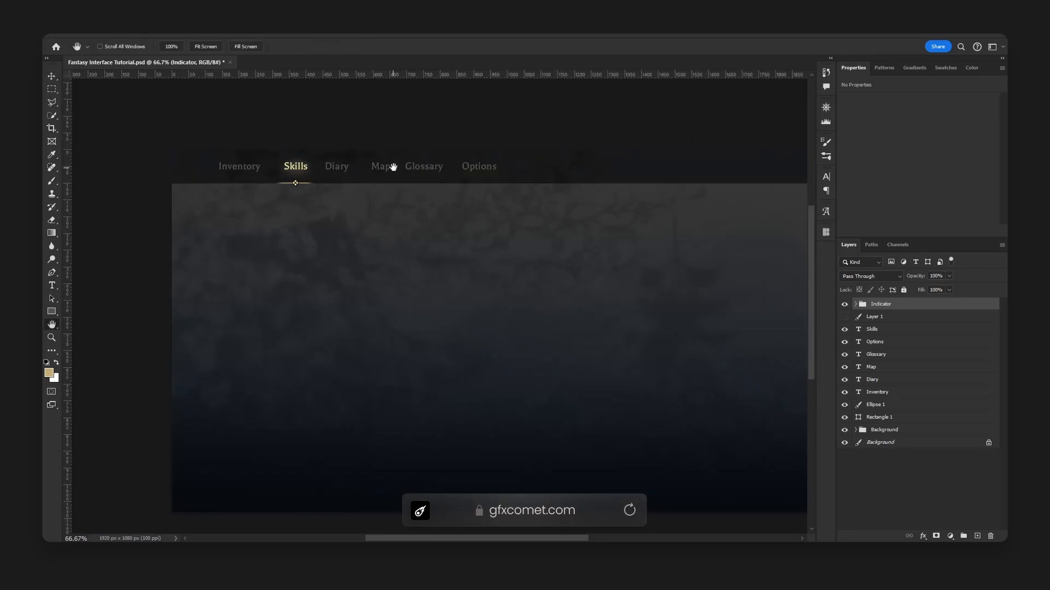
pyautogui.hotkey('ctrl', '+')
pyautogui.hotkey('ctrl', '+')
pyautogui.hotkey('ctrl', '+')
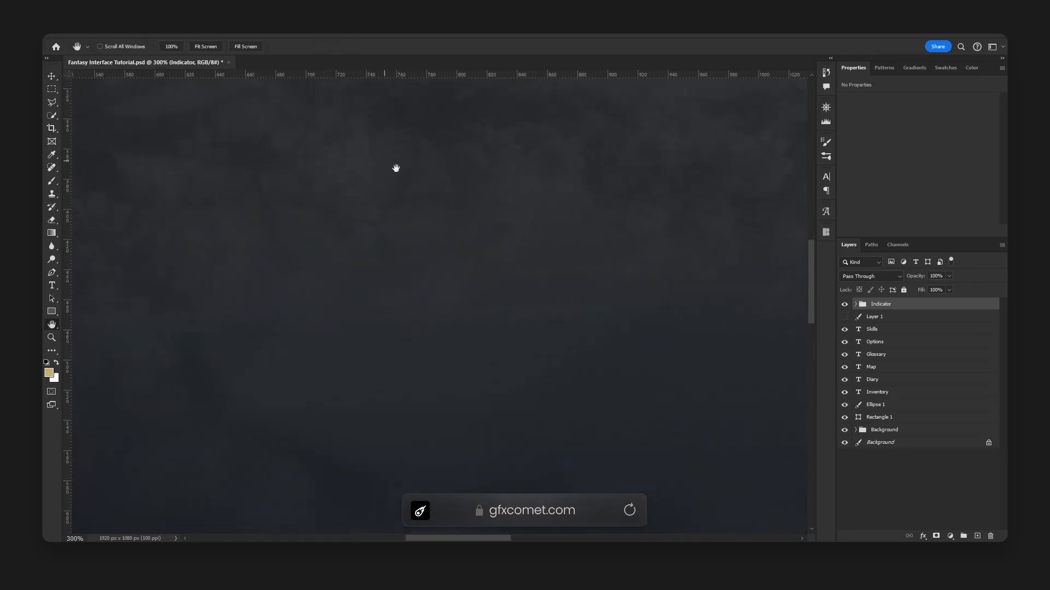
pyautogui.moveTo(396, 168); pyautogui.dragTo(401, 266)
pyautogui.moveTo(371, 232); pyautogui.dragTo(543, 364)
pyautogui.moveTo(398, 289); pyautogui.dragTo(535, 273)
pyautogui.press('v')
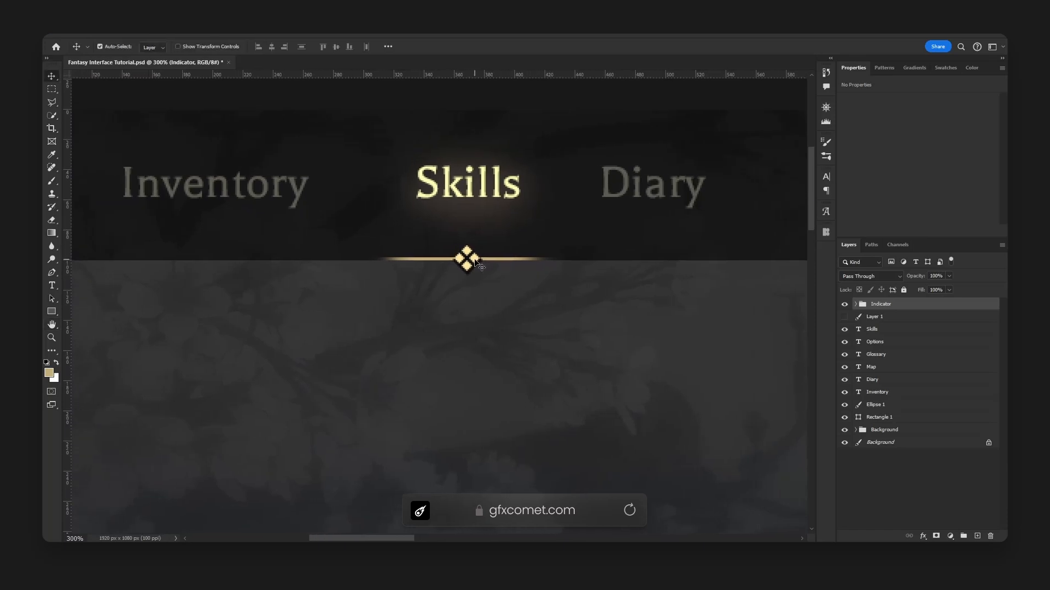
# Scale the Decoration group to about 113.6% around its center, then reselect and collapse the Indicator group
pyautogui.click(473, 258)
pyautogui.click(868, 318)
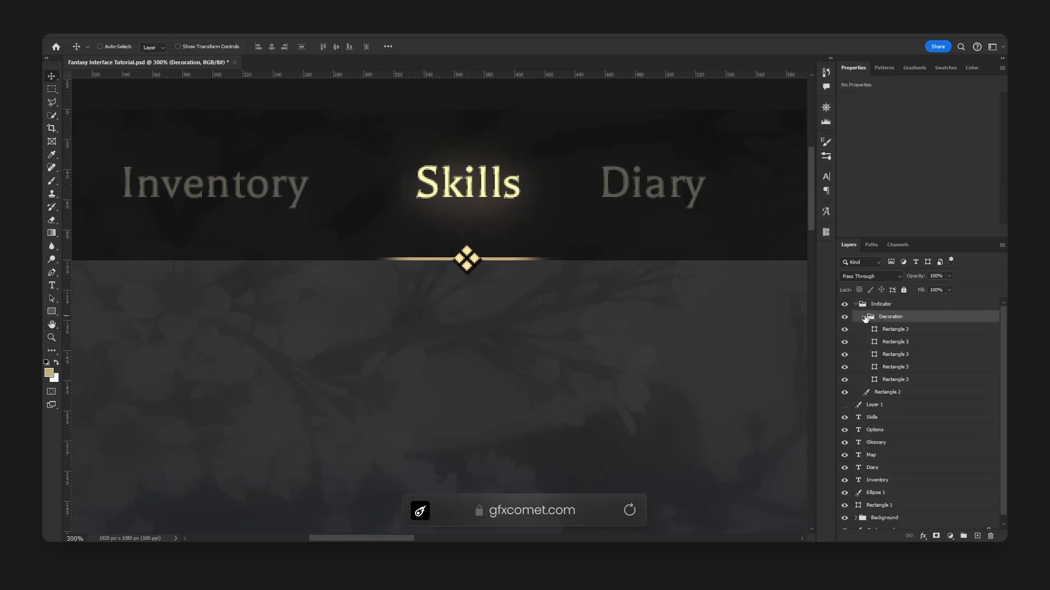
pyautogui.click(864, 318)
pyautogui.hotkey('ctrl', 't')
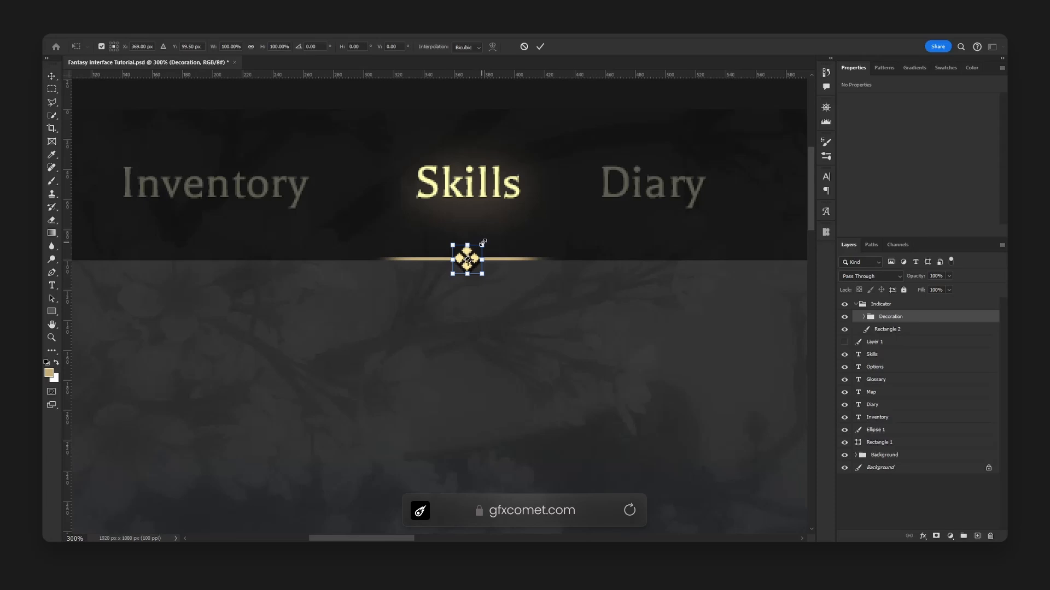
pyautogui.keyDown('alt'); pyautogui.moveTo(483, 242); pyautogui.dragTo(484, 243); pyautogui.keyUp('alt')
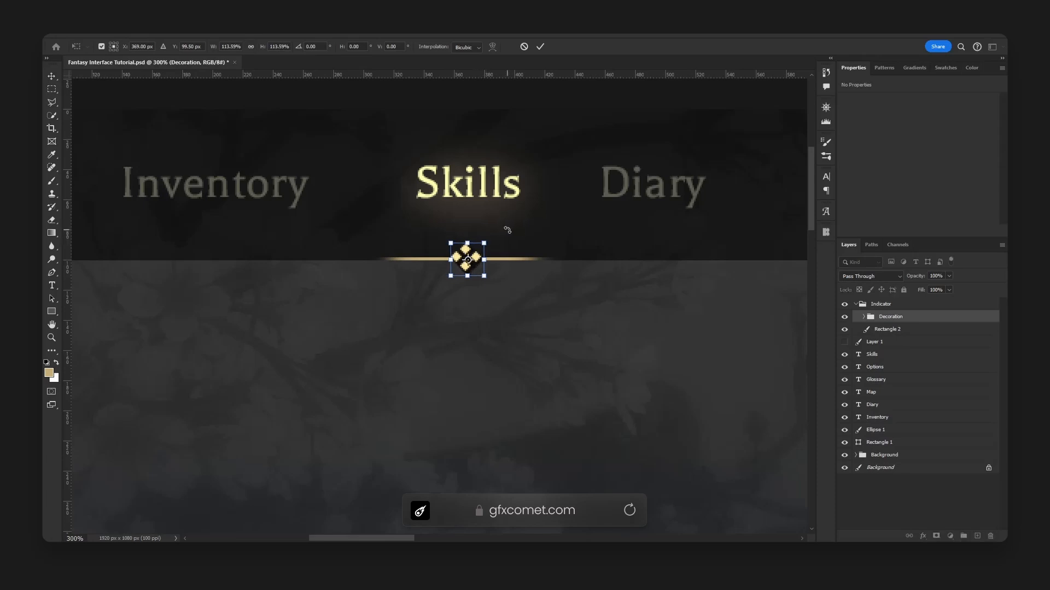
pyautogui.press('Return')
pyautogui.keyDown('ctrl'); pyautogui.click(475, 265); pyautogui.keyUp('ctrl')
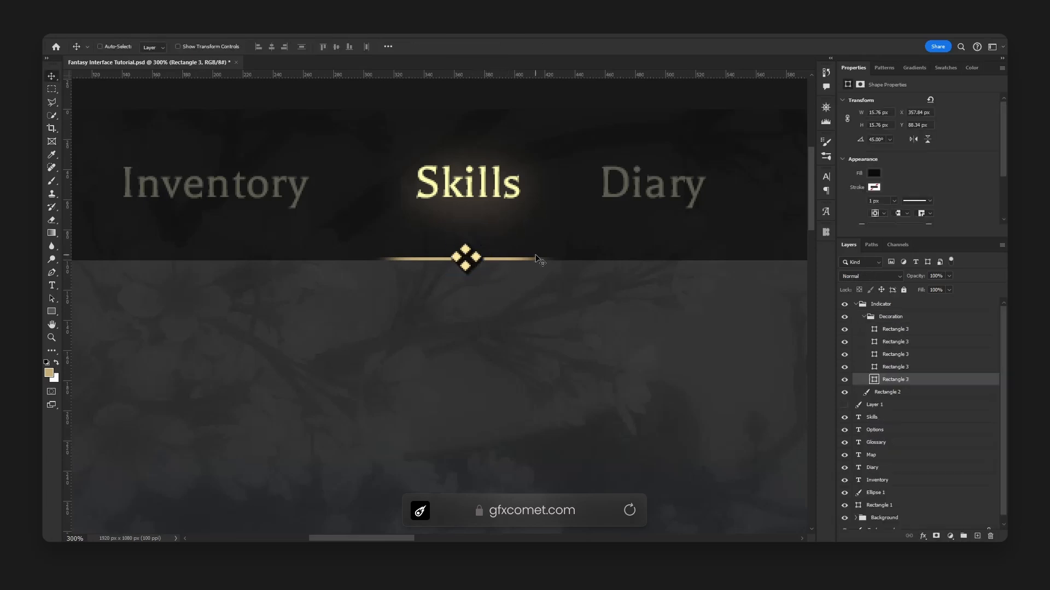
pyautogui.click(874, 304)
pyautogui.click(855, 304)
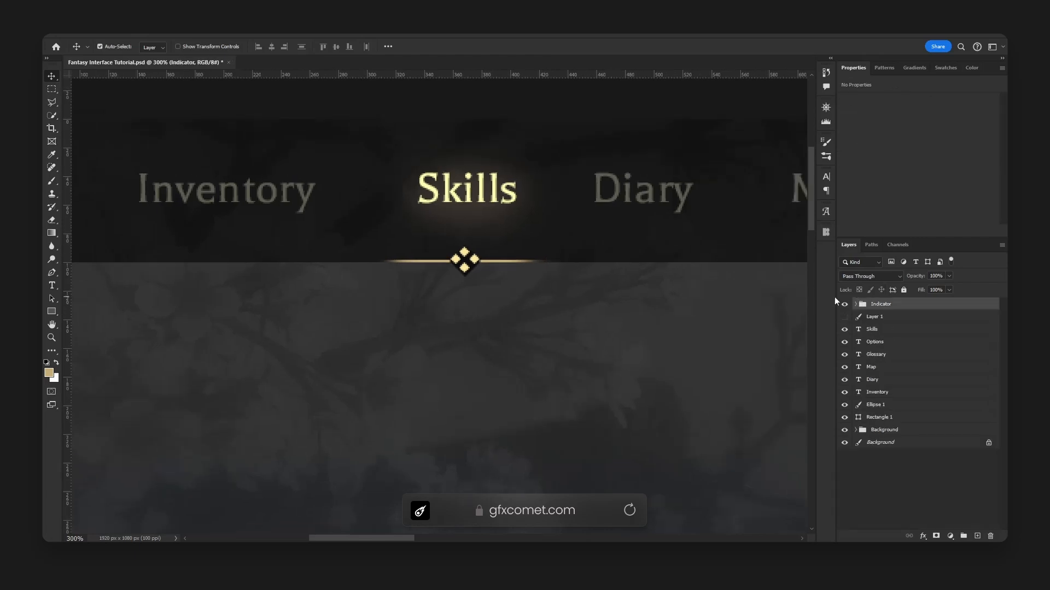
# Show the reference layer again above the Indicator group, with the whole interface in view
pyautogui.hotkey('ctrl', '-')
pyautogui.hotkey('ctrl', '-')
pyautogui.hotkey('ctrl', '-')
pyautogui.press('space')
pyautogui.moveTo(646, 367); pyautogui.dragTo(431, 262)
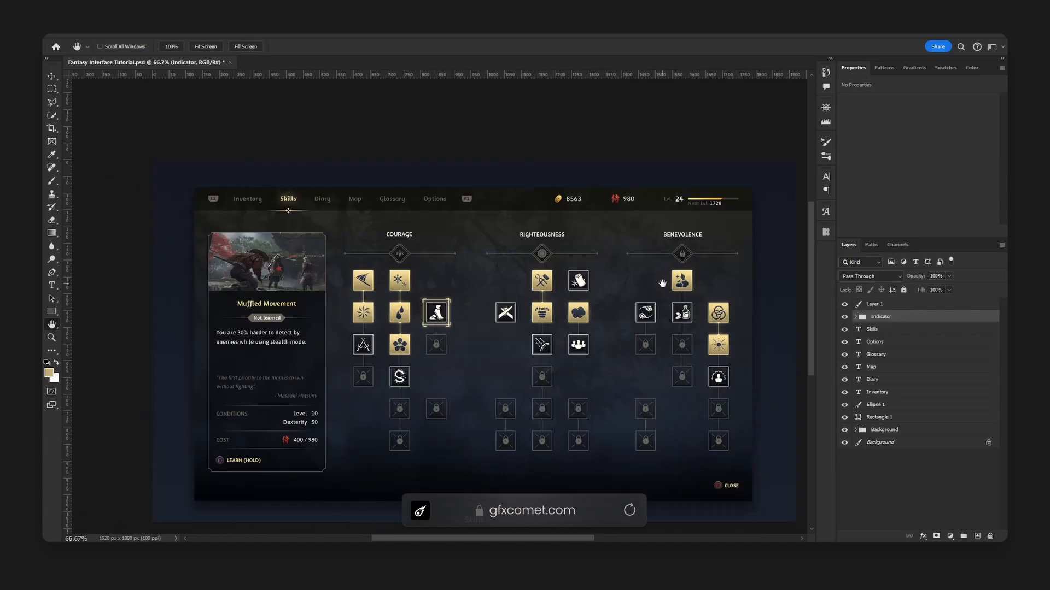
# Scale the Gem Red and Coin Pile Orange images together around their center to icon size, with the coin pile about 32 px wide
pyautogui.moveTo(662, 283); pyautogui.dragTo(496, 327)
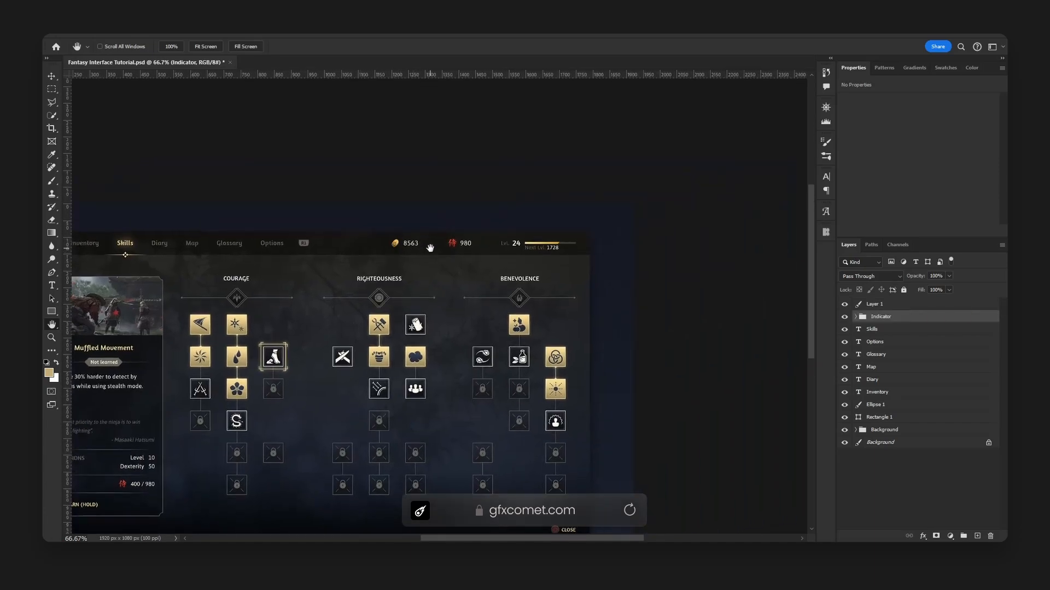
pyautogui.hotkey('ctrl', '=')
pyautogui.hotkey('ctrl', '=')
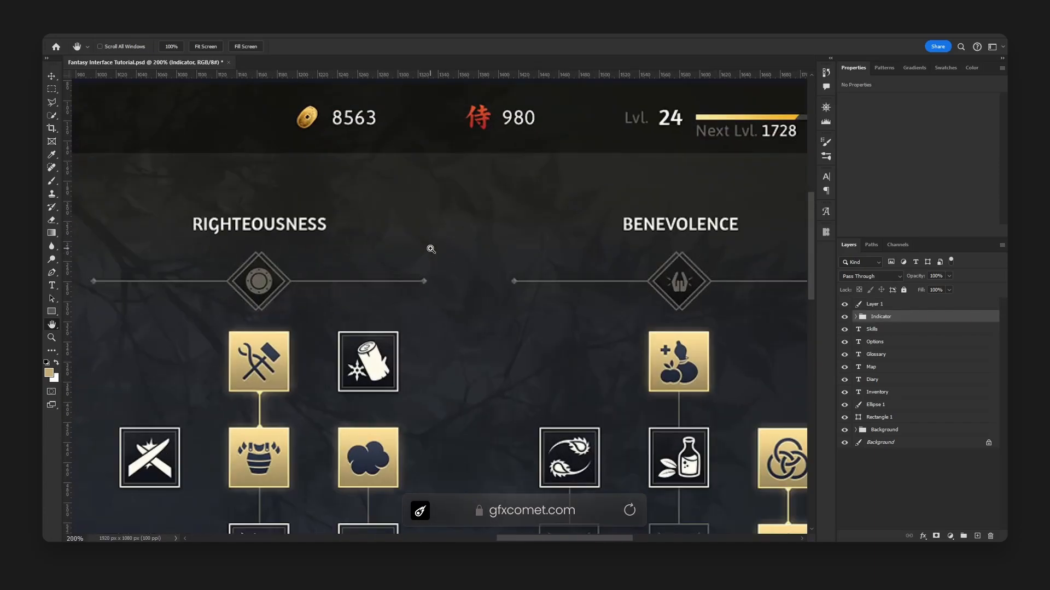
pyautogui.moveTo(621, 241); pyautogui.dragTo(499, 290)
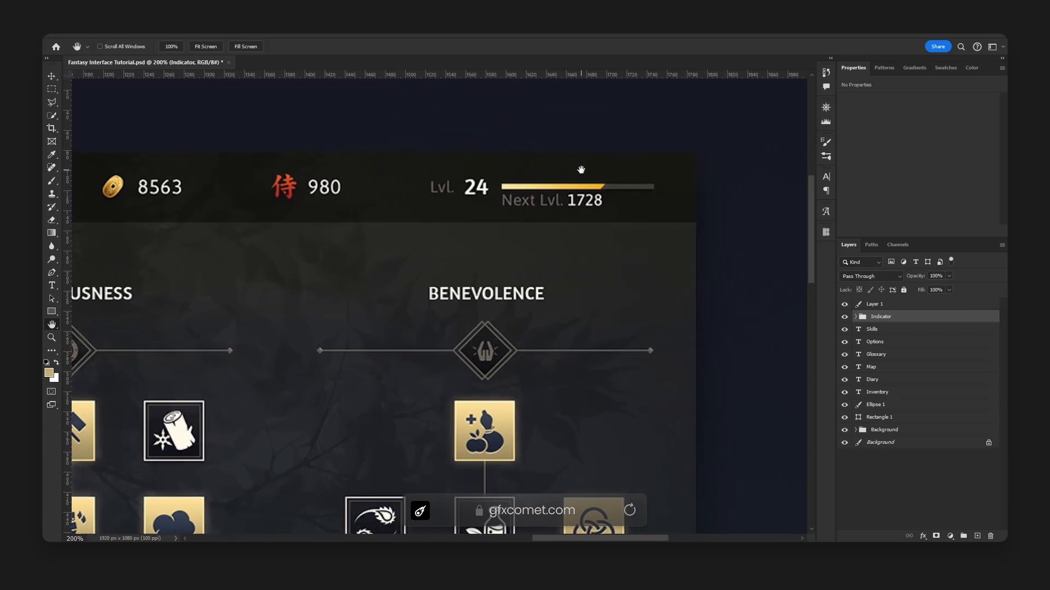
pyautogui.moveTo(399, 182); pyautogui.dragTo(591, 229)
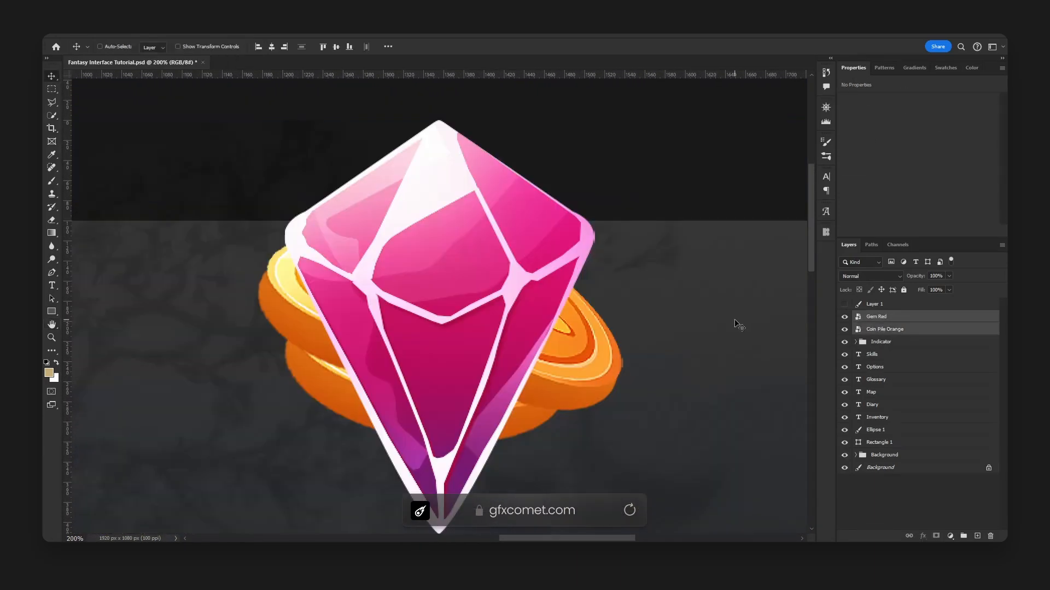
pyautogui.hotkey('ctrl', 't')
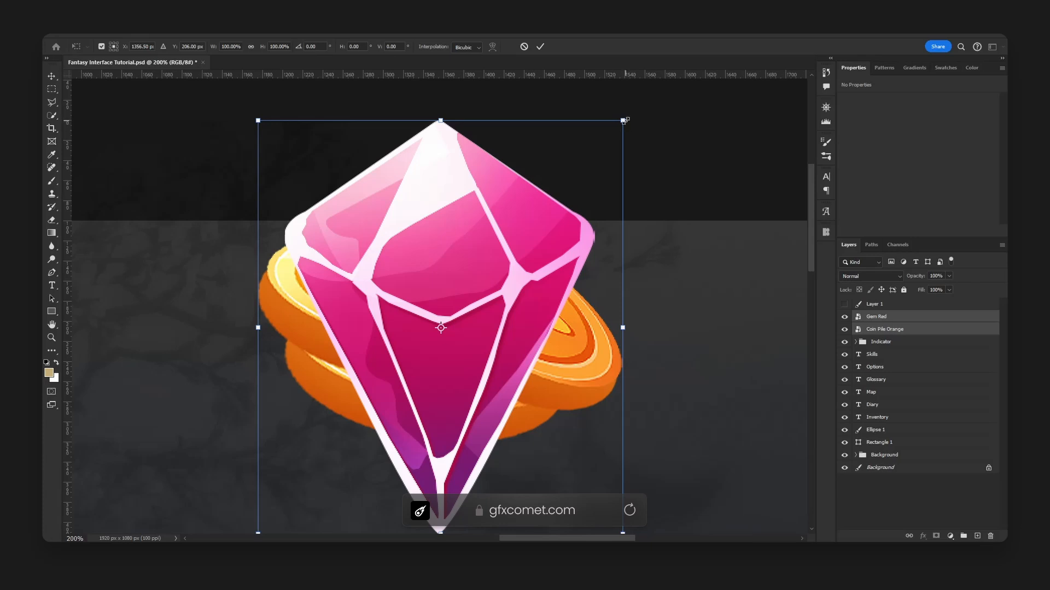
pyautogui.keyDown('alt'); pyautogui.moveTo(623, 120); pyautogui.dragTo(473, 318); pyautogui.keyUp('alt')
pyautogui.press('Return')
pyautogui.click(845, 304)
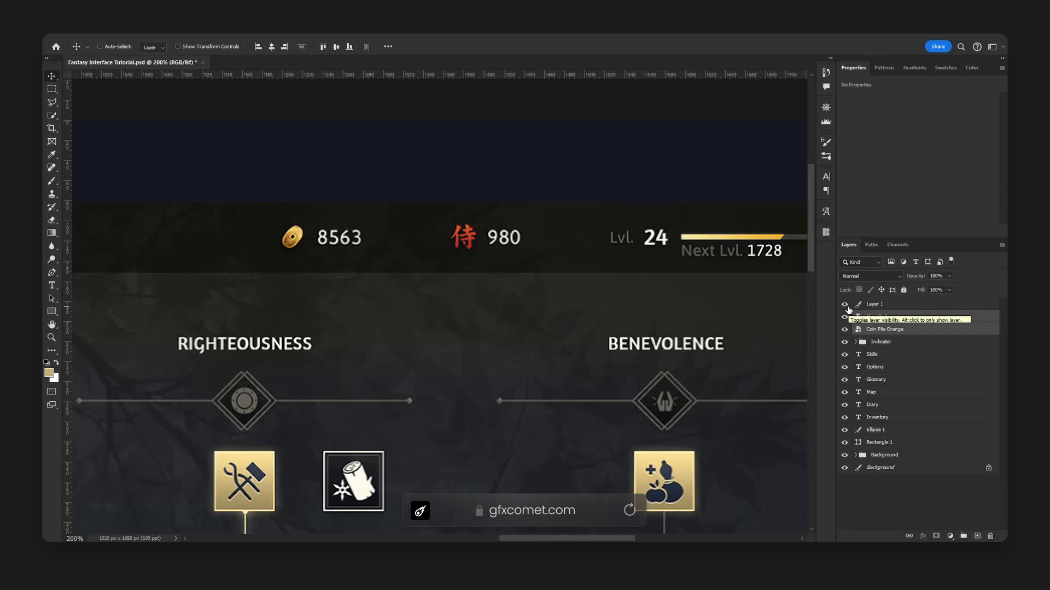
pyautogui.click(845, 304)
pyautogui.click(885, 329)
pyautogui.moveTo(529, 331); pyautogui.dragTo(449, 165)
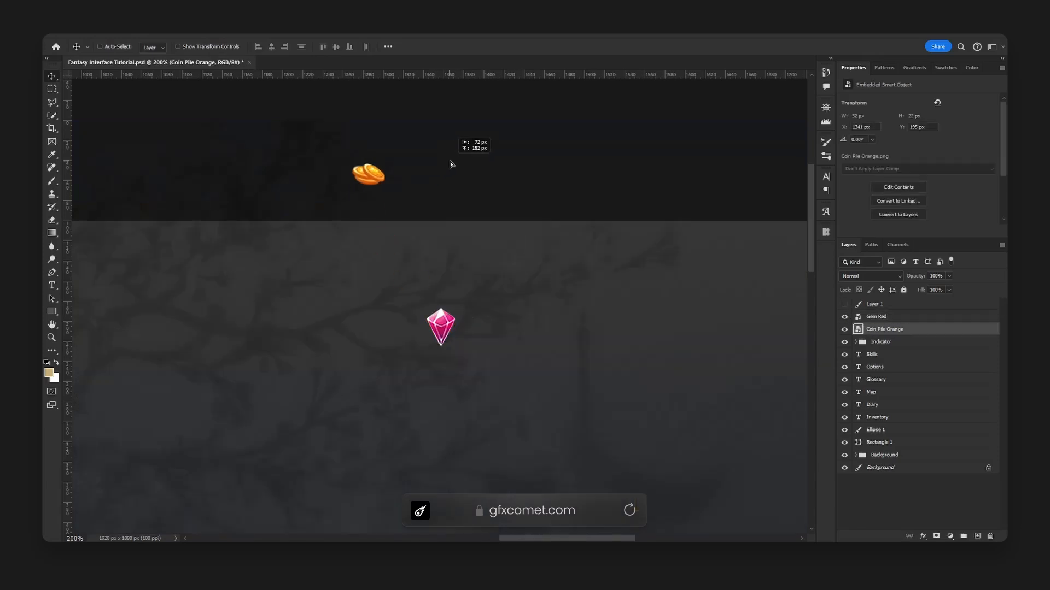
pyautogui.hotkey('ctrl', 'z')
pyautogui.hotkey('ctrl', 'z')
pyautogui.hotkey('ctrl', 'shift', 'z')
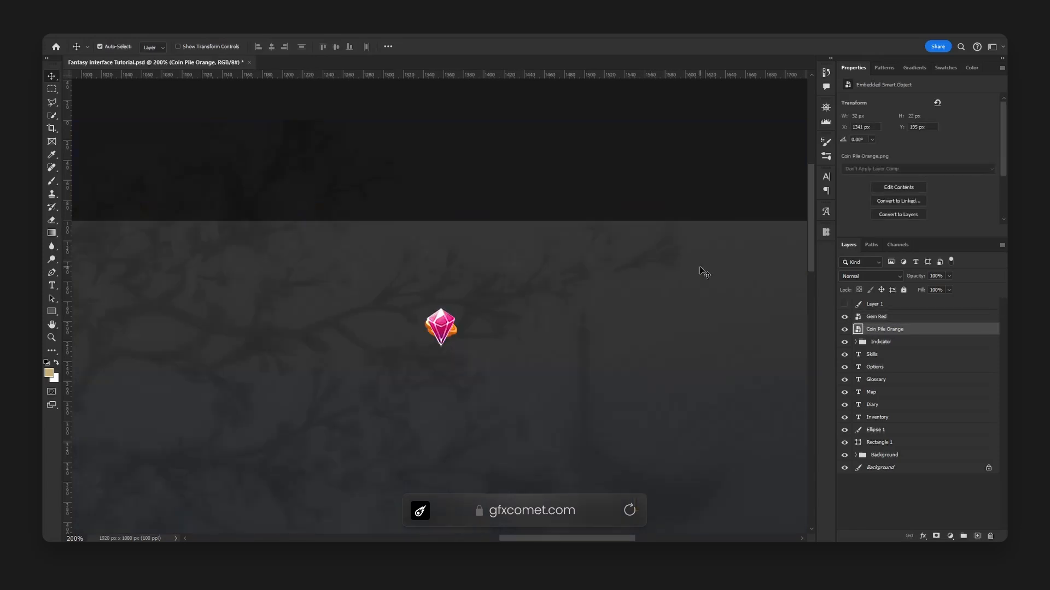
pyautogui.hotkey('ctrl', 'z')
# Place the coin and gem icons on the navigation bar and shift the gem horizontally to about X 1522 px
pyautogui.keyDown('shift'); pyautogui.click(881, 319); pyautogui.keyUp('shift')
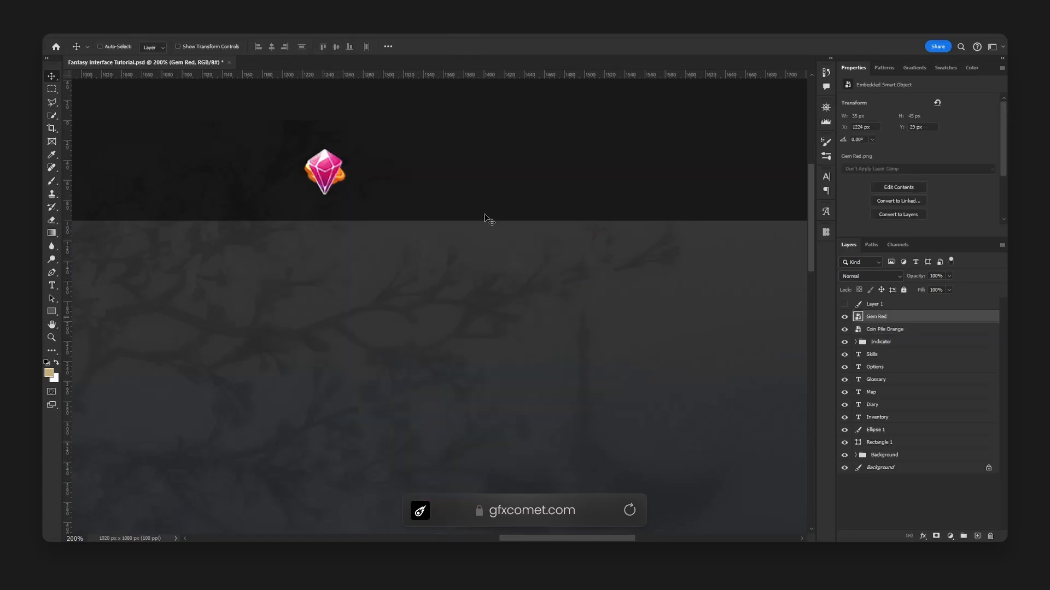
pyautogui.keyDown('shift'); pyautogui.moveTo(364, 183); pyautogui.dragTo(665, 183); pyautogui.keyUp('shift')
pyautogui.press('space')
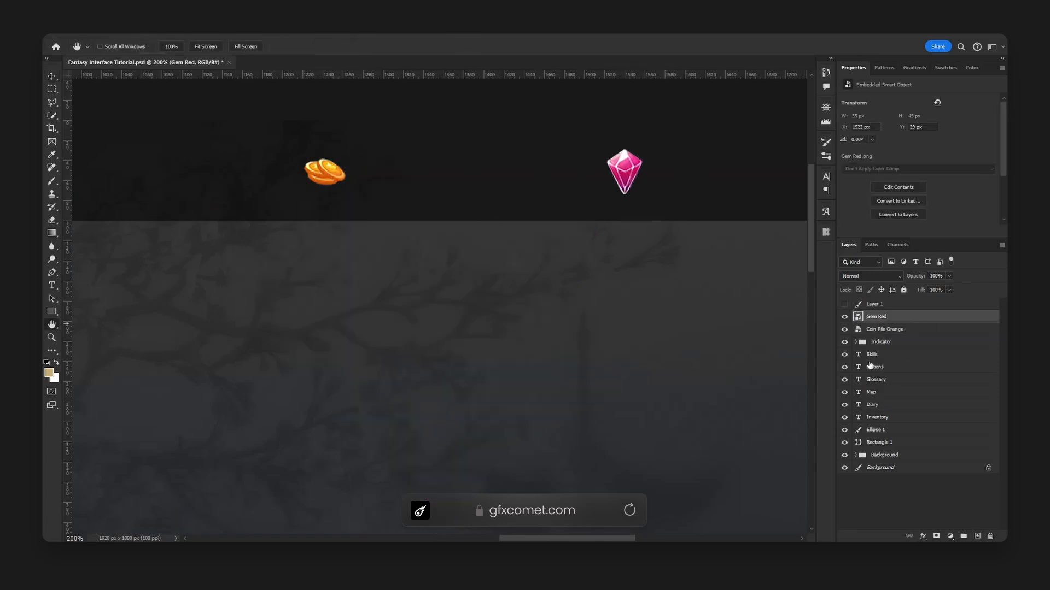
# Duplicate the Skills text layer above Gem Red and place the copy just right of the coin icon
pyautogui.keyDown('alt'); pyautogui.moveTo(876, 354); pyautogui.dragTo(881, 315); pyautogui.keyUp('alt')
pyautogui.press('v')
pyautogui.keyDown('shift'); pyautogui.moveTo(178, 162); pyautogui.dragTo(691, 181); pyautogui.keyUp('shift')
# Recolor the copied label beside the coins to white (ffffff) and change its text to 5,000
pyautogui.doubleClick(401, 179)
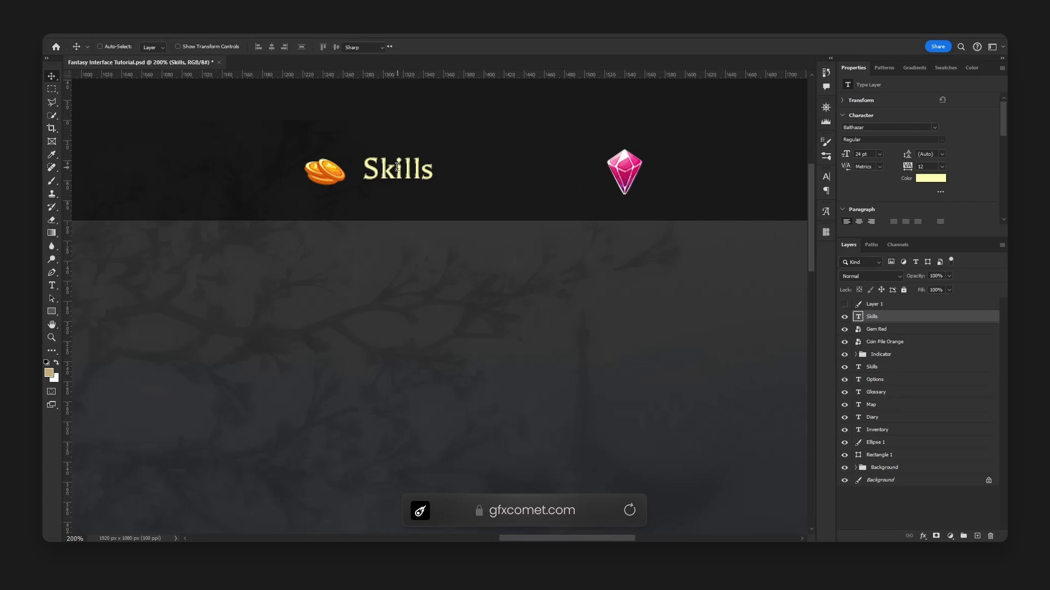
pyautogui.click(444, 47)
pyautogui.write('ffffff')
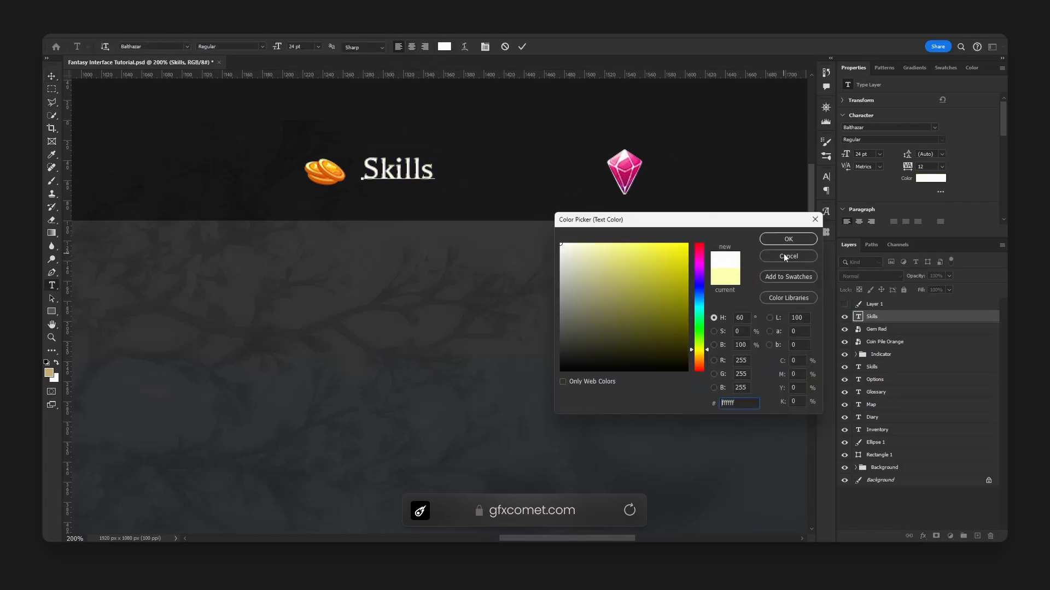
pyautogui.press('Return')
pyautogui.hotkey('ctrl', 'a')
pyautogui.write('5,000')
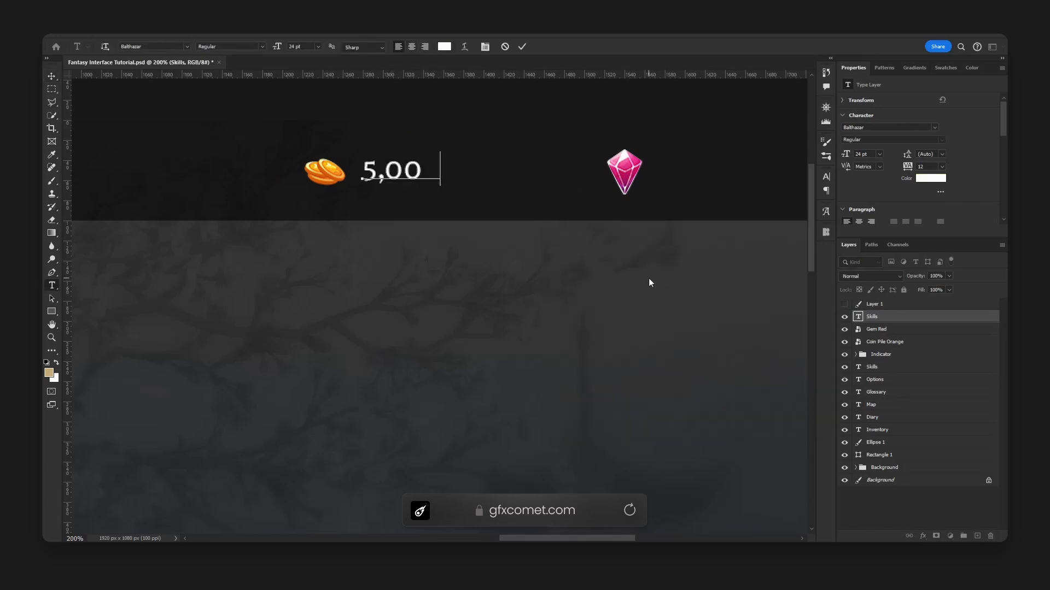
pyautogui.click(52, 76)
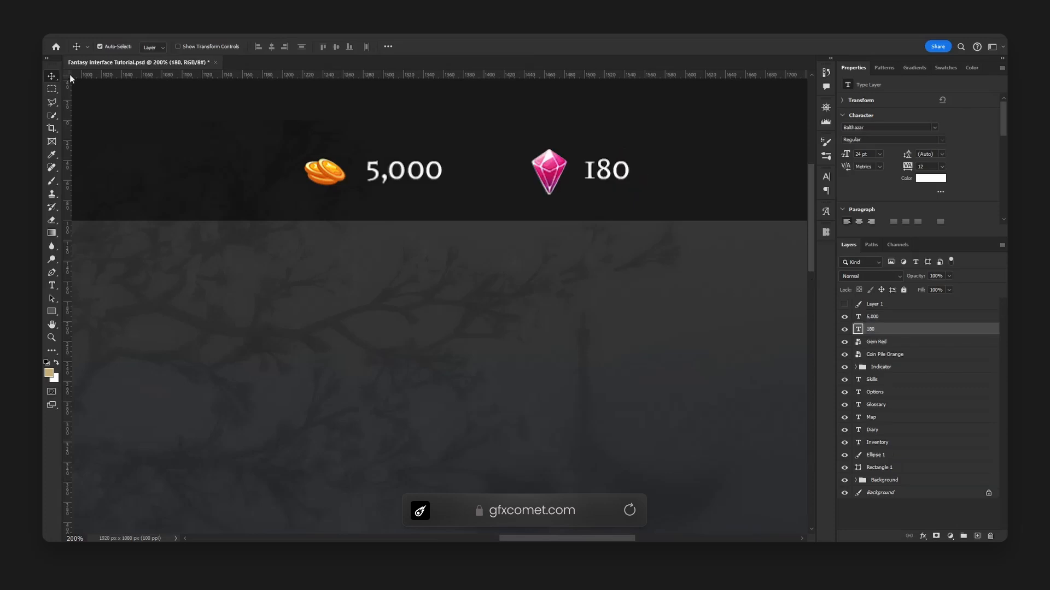
# Group the gem icon with its 180 label and name the group Gems
pyautogui.hotkey('ctrl', '-')
pyautogui.hotkey('ctrl', '-')
pyautogui.hotkey('ctrl', '-')
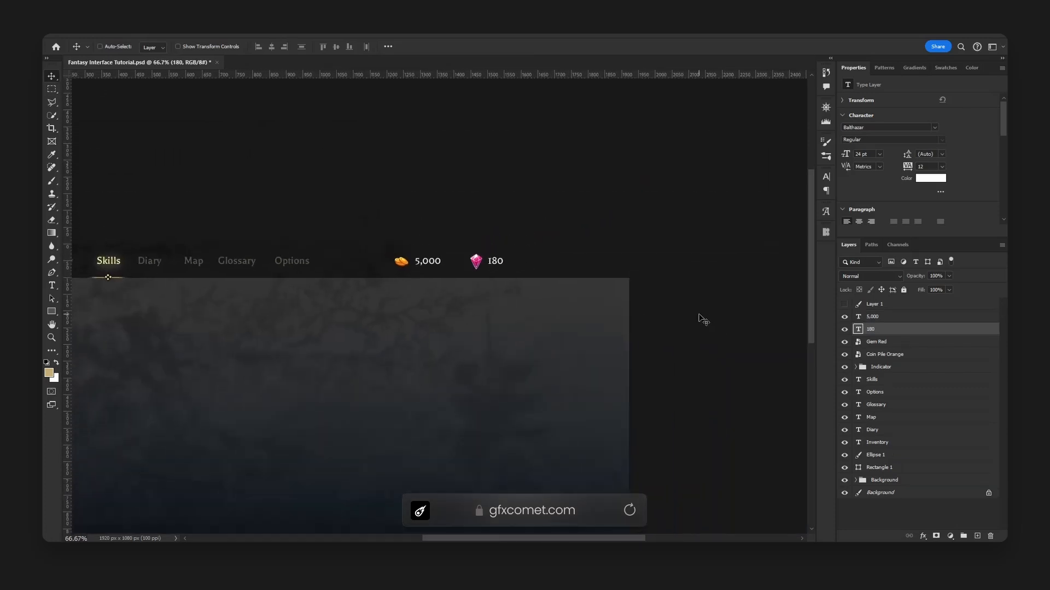
pyautogui.press('h')
pyautogui.moveTo(448, 326); pyautogui.dragTo(564, 231)
pyautogui.keyDown('shift'); pyautogui.click(884, 341); pyautogui.keyUp('shift')
pyautogui.hotkey('ctrl', 'g')
pyautogui.doubleClick(878, 330)
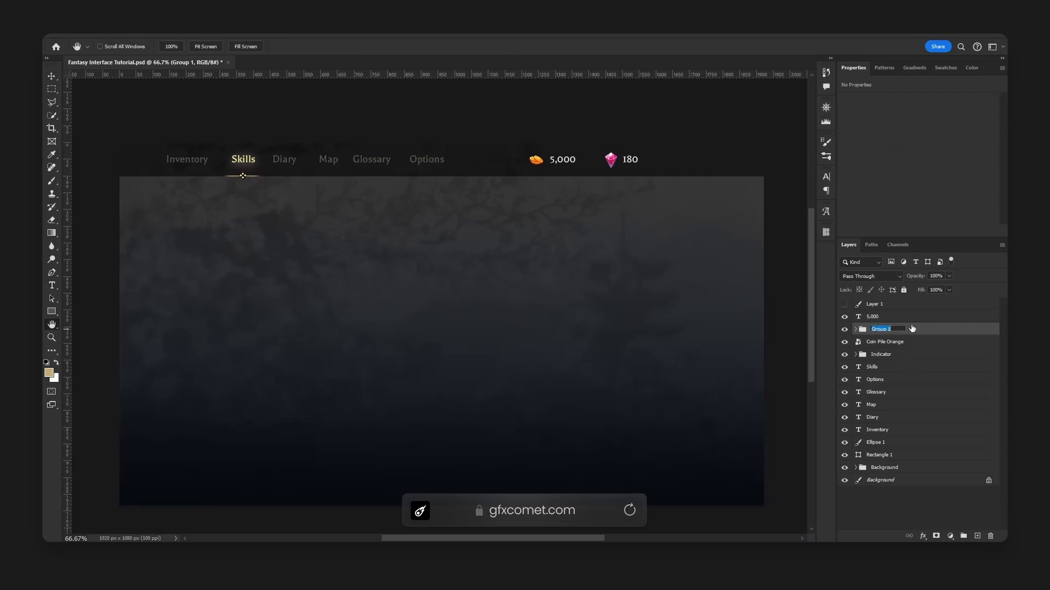
pyautogui.write('Gems')
pyautogui.press('Return')
# Group the coin pile with its 5,000 label as Coins, save the document, and order the group beneath Gems
pyautogui.click(883, 343)
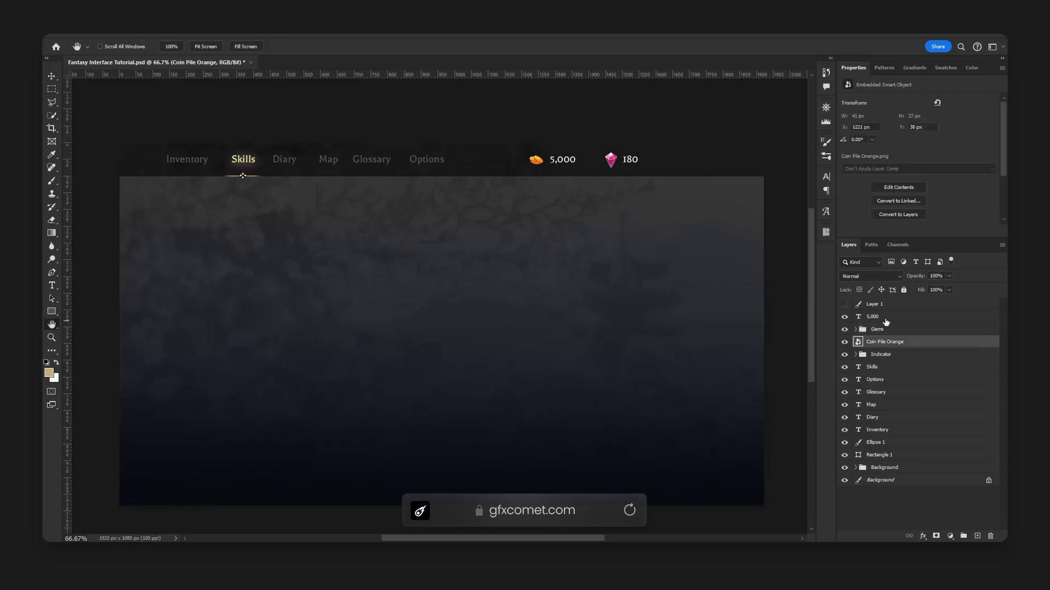
pyautogui.keyDown('ctrl'); pyautogui.click(875, 317); pyautogui.keyUp('ctrl')
pyautogui.hotkey('ctrl', 'g')
pyautogui.doubleClick(899, 315)
pyautogui.write('Coisn')
pyautogui.press('Return')
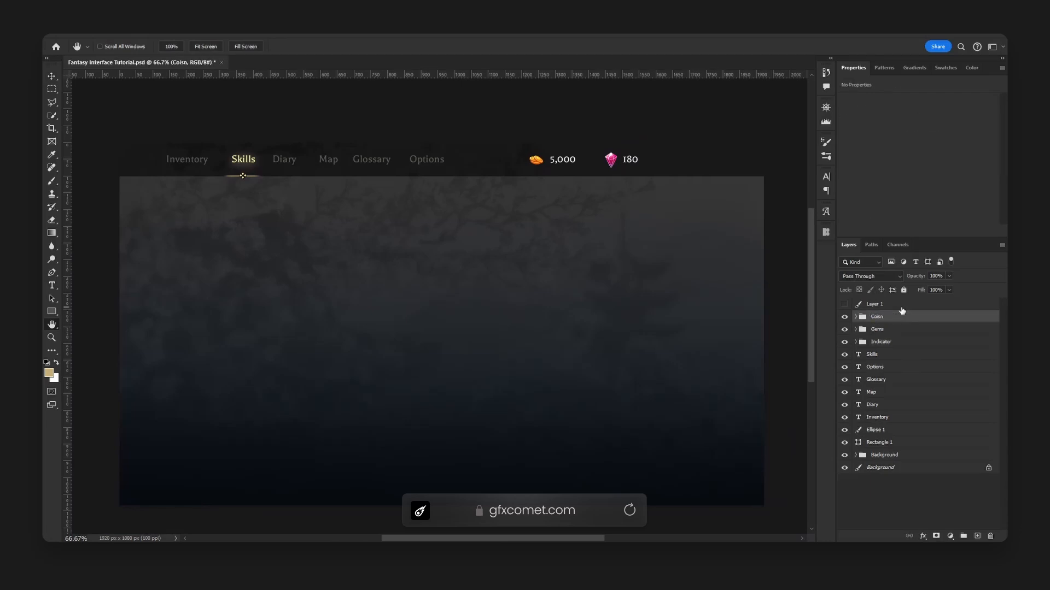
pyautogui.hotkey('ctrl', 's')
pyautogui.moveTo(880, 317); pyautogui.dragTo(884, 329)
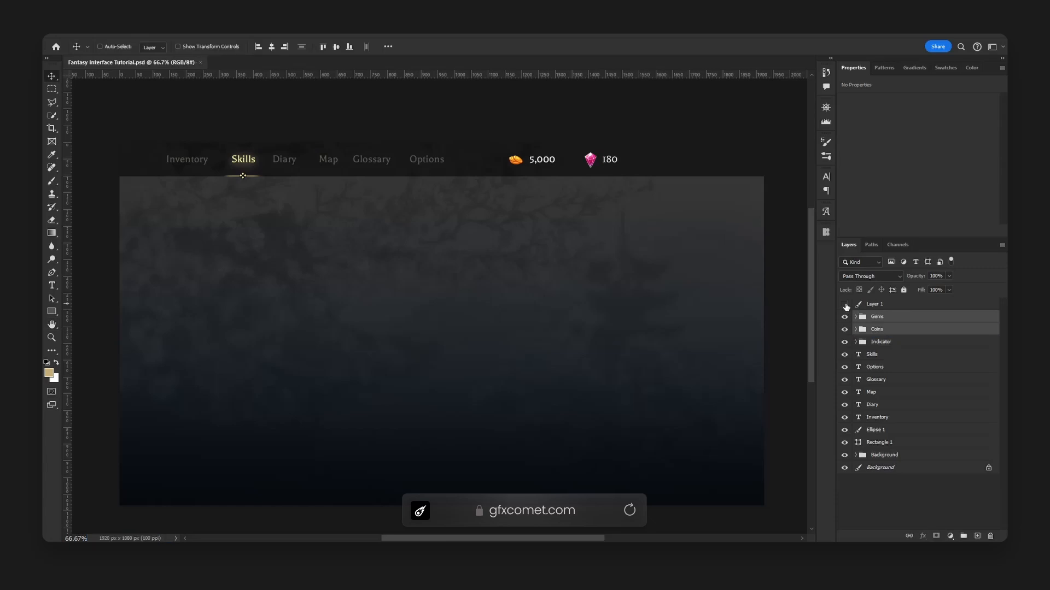
# Copy the reference's full navigation bar strip from Layer 1 onto a new layer and hide Layer 1
pyautogui.click(844, 304)
pyautogui.click(877, 304)
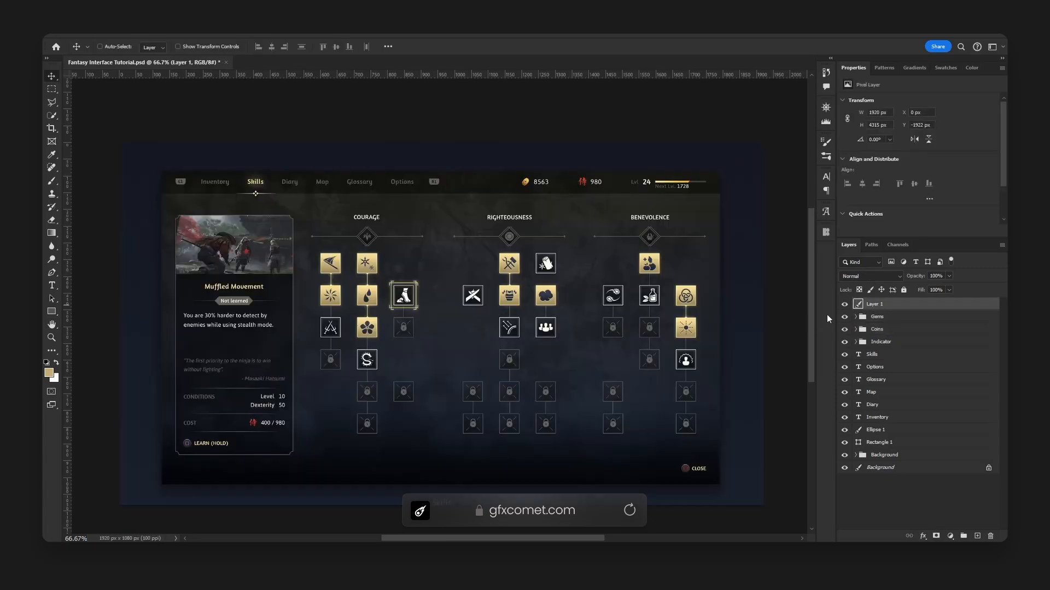
pyautogui.moveTo(703, 236)
pyautogui.mouseDown()
pyautogui.moveTo(704, 336)
pyautogui.moveTo(704, 234)
pyautogui.mouseUp()
pyautogui.press('m')
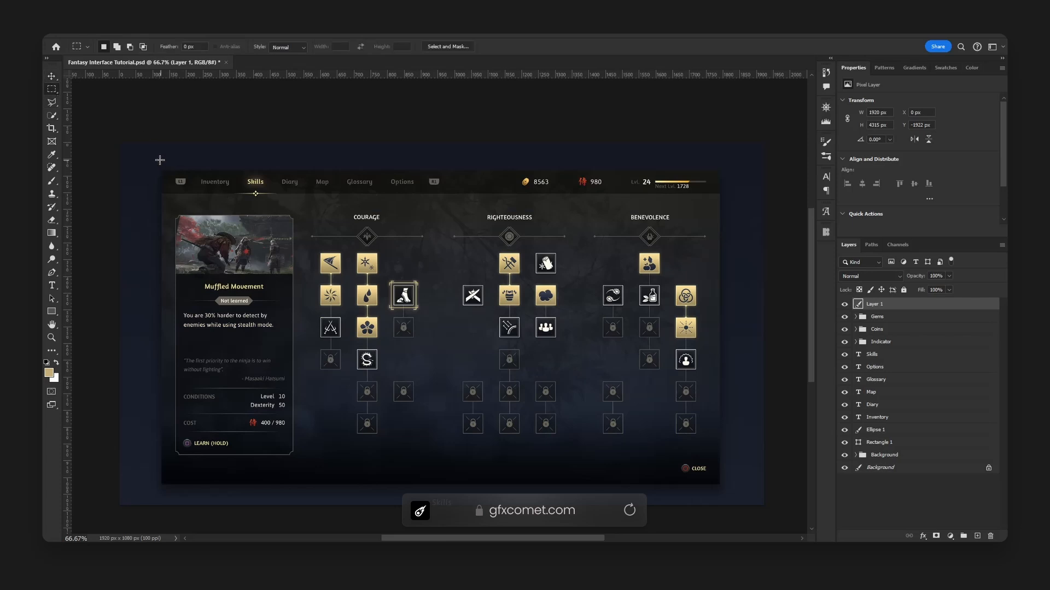
pyautogui.moveTo(151, 158); pyautogui.dragTo(741, 205)
pyautogui.hotkey('ctrl', 'j')
pyautogui.click(843, 317)
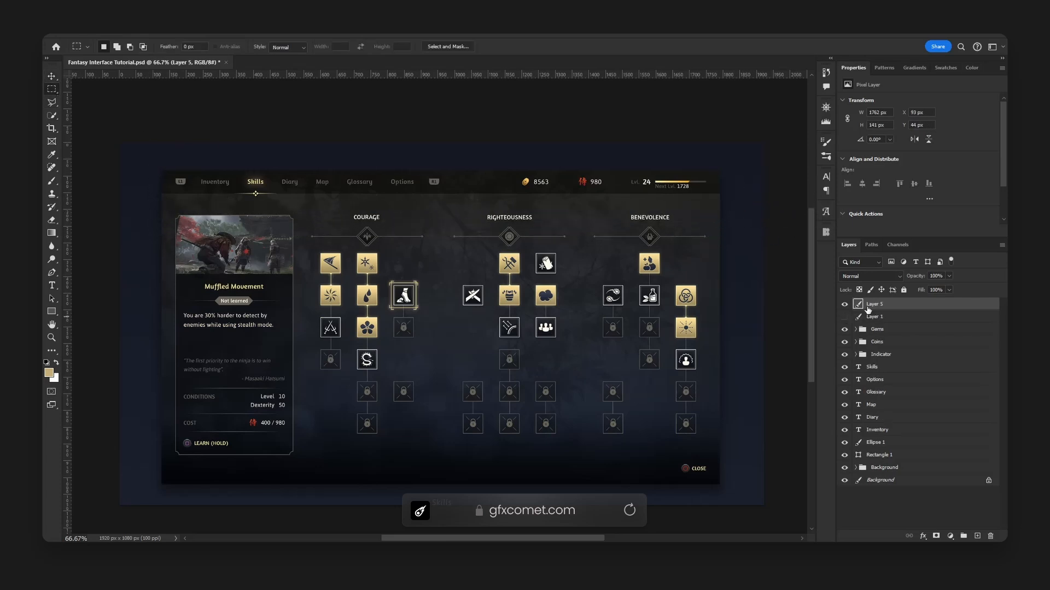
# Order the copied reference strip beneath Layer 1 and move it down below the new navigation bar
pyautogui.moveTo(894, 303); pyautogui.dragTo(895, 317)
pyautogui.press('v')
pyautogui.moveTo(721, 192); pyautogui.dragTo(727, 290)
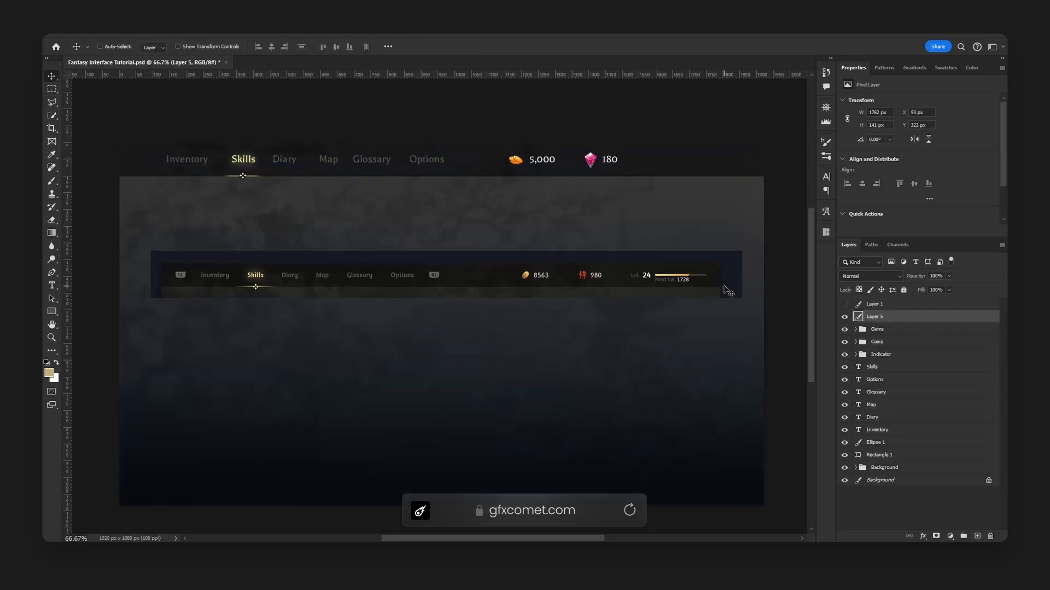
# Change the extra 180 label to the right of the gem counter to read Lvl. at 20 pt
pyautogui.keyDown('alt'); pyautogui.scroll(5, 728, 292); pyautogui.keyUp('alt')
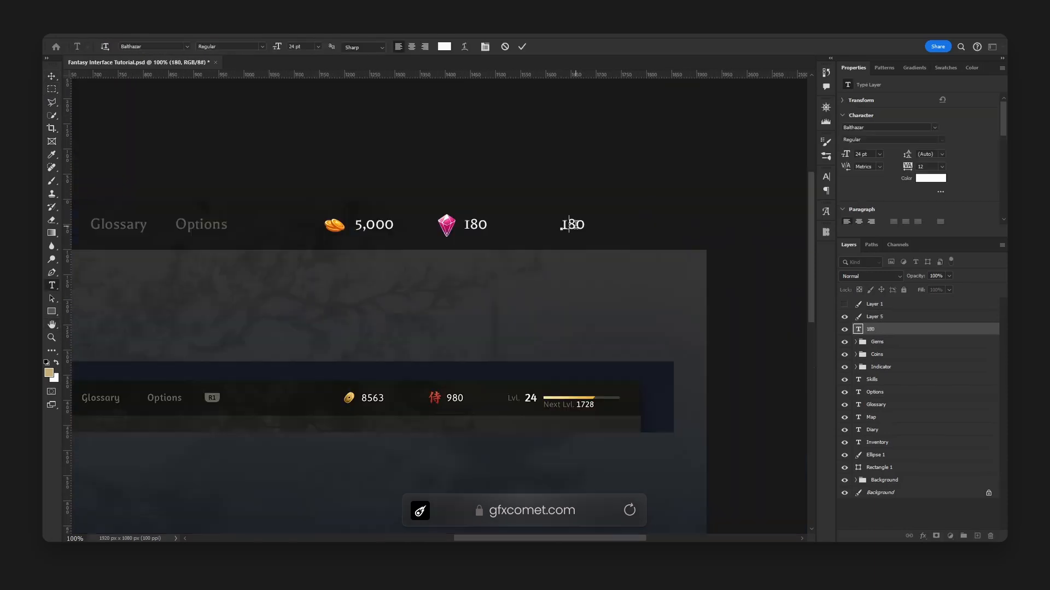
pyautogui.write('Lvl.1')
pyautogui.hotkey('ctrl', 'a')
pyautogui.write('20')
pyautogui.press('Return')
pyautogui.click(906, 331)
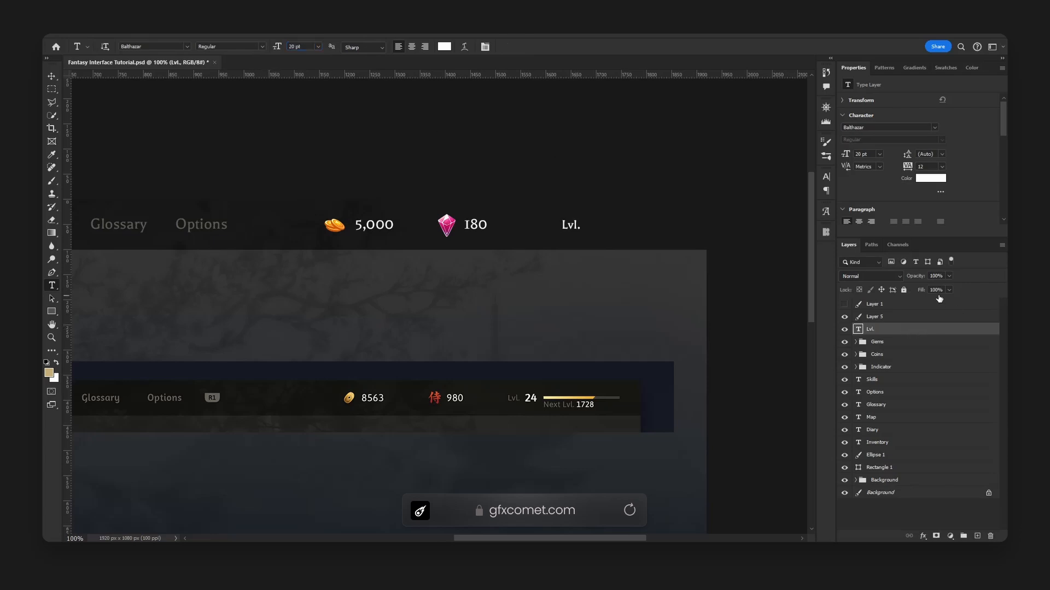
# Set the Lvl. label's fill to 35%
pyautogui.click(937, 291)
pyautogui.write('35')
pyautogui.write('v')
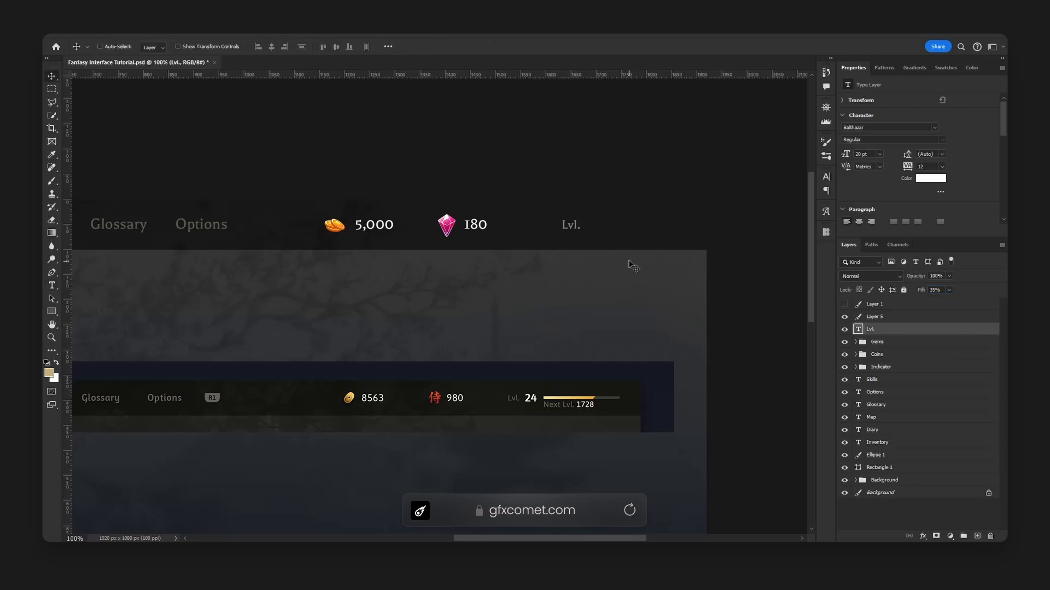
# Duplicate the Lvl. label immediately to its right and change the copy's text to 24
pyautogui.keyDown('alt'); pyautogui.moveTo(588, 225); pyautogui.dragTo(605, 230); pyautogui.keyUp('alt')
pyautogui.press('t')
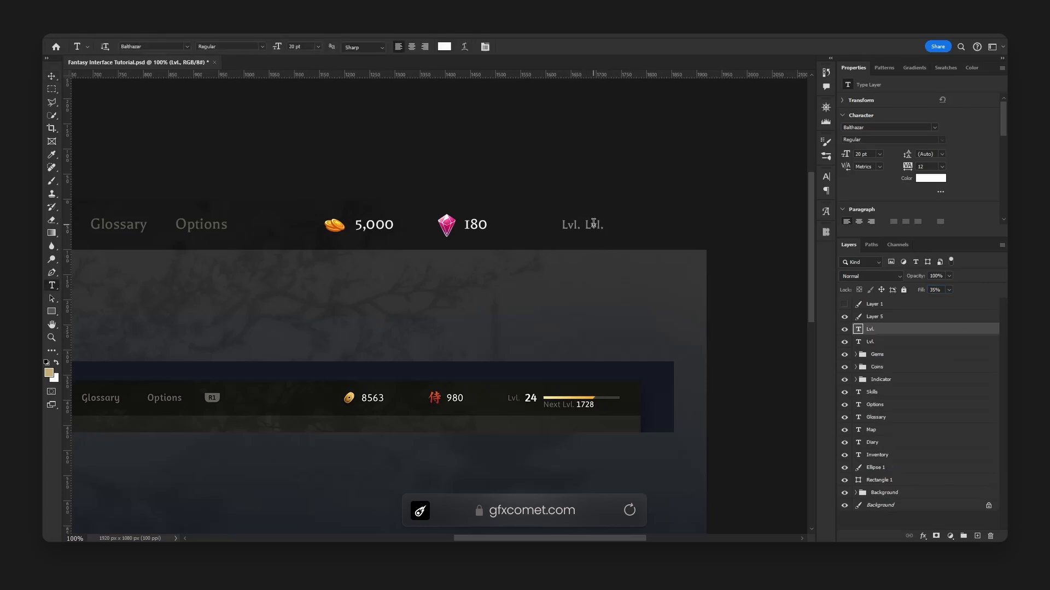
pyautogui.click(593, 224)
pyautogui.hotkey('ctrl', 'a')
pyautogui.write('24')
# Set the level number 24 to 26 pt and restore its fill to 100%
pyautogui.hotkey('ctrl', 'a')
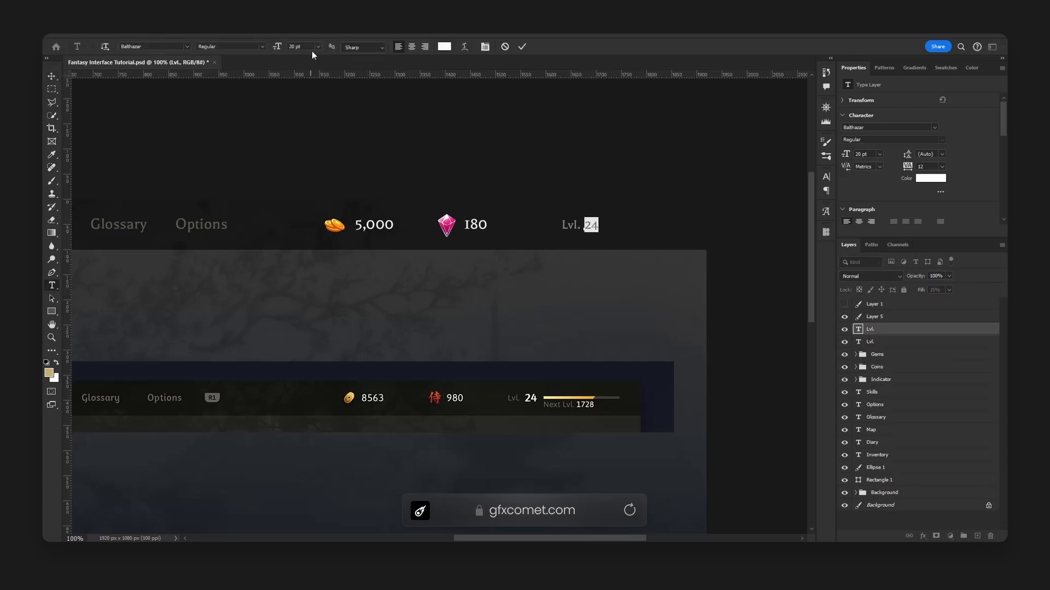
pyautogui.write('26')
pyautogui.press('Return')
pyautogui.click(52, 75)
pyautogui.moveTo(917, 289); pyautogui.dragTo(1001, 297)
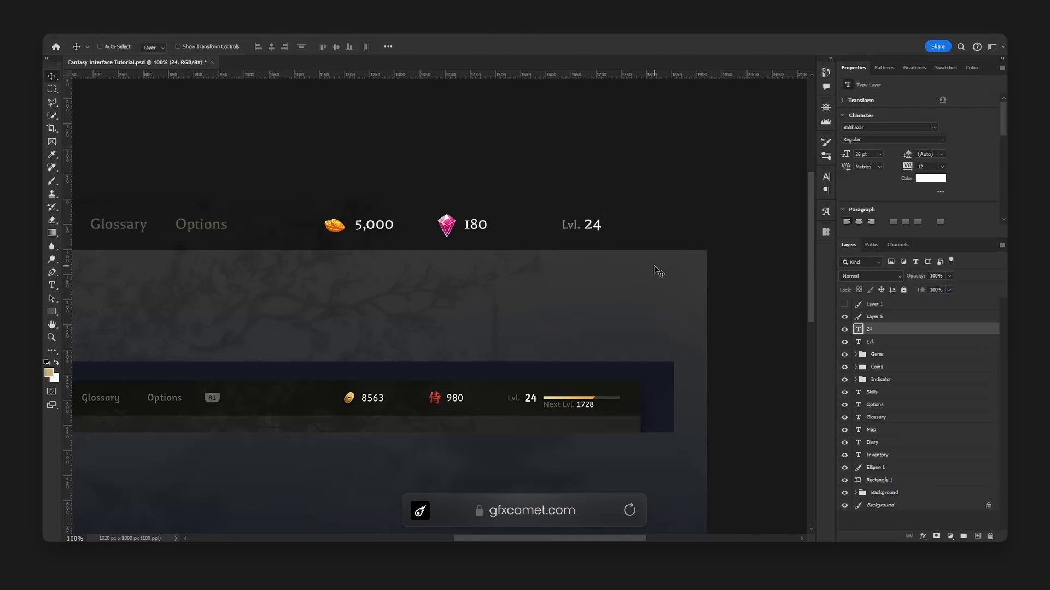
# Save the document and move the Lvl. and 24 labels together slightly left, closer to the gem counter
pyautogui.hotkey('ctrl', 's')
pyautogui.keyDown('shift'); pyautogui.click(894, 342); pyautogui.keyUp('shift')
pyautogui.moveTo(597, 227); pyautogui.dragTo(567, 228)
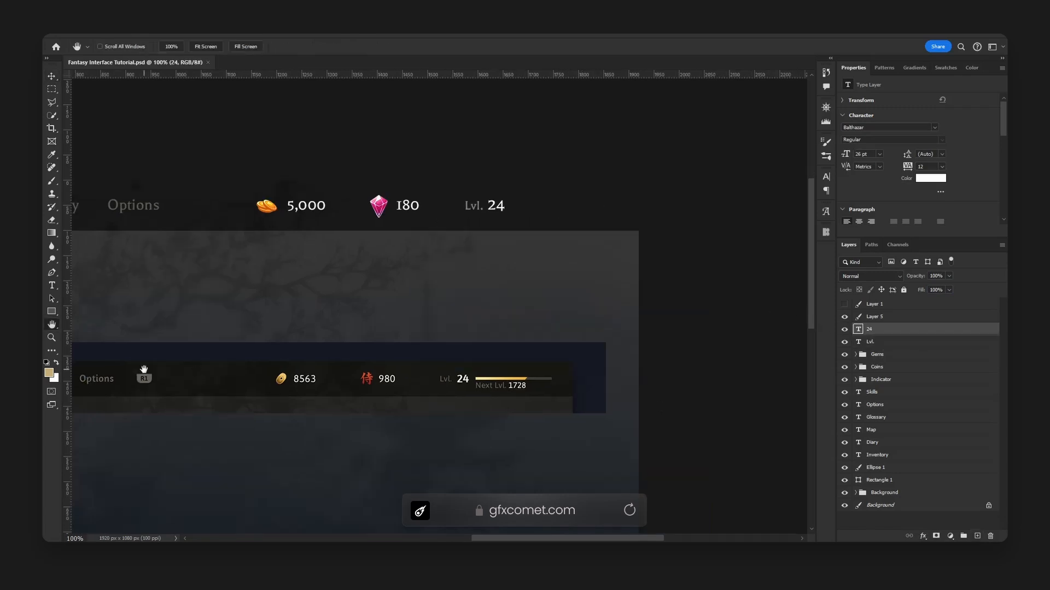
# Draw a thin gray rectangle about 209 × 6 px as a progress bar to the right of the level number
pyautogui.click(52, 312)
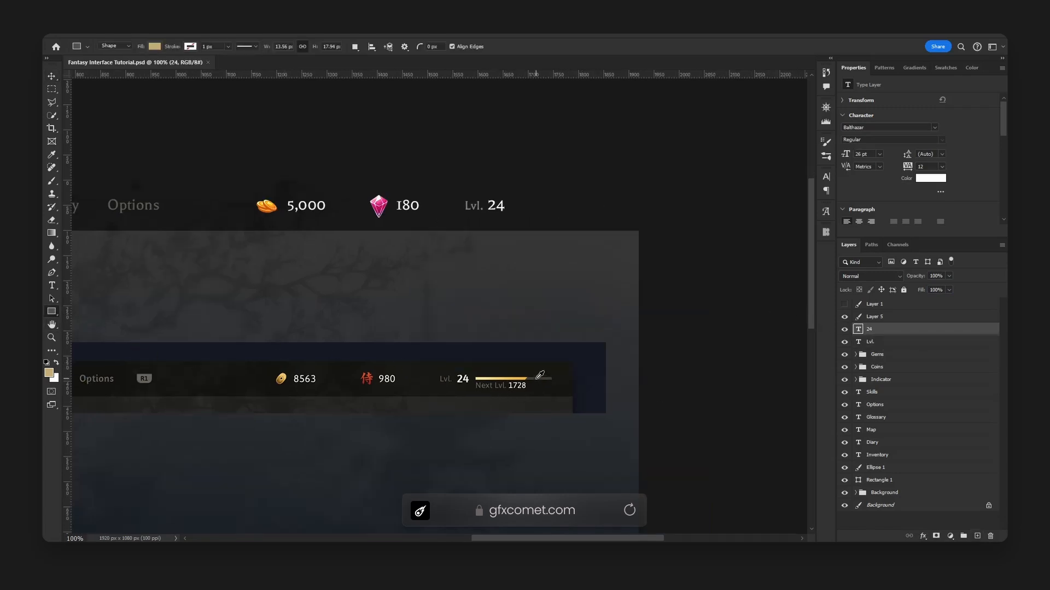
pyautogui.press('d')
pyautogui.press('d')
pyautogui.moveTo(517, 205); pyautogui.dragTo(622, 211)
pyautogui.press('v')
pyautogui.hotkey('ctrl', 'h')
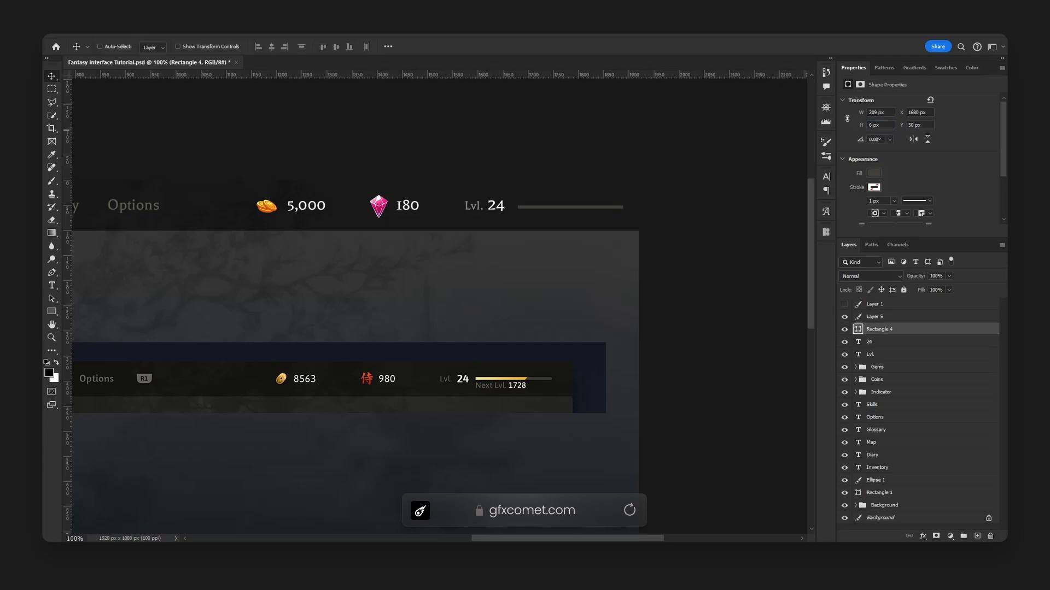
# Nudge the progress bar up and left to X 1672 px, Y 47 px, lining it up with the level number
pyautogui.press('Up')
pyautogui.press('Up')
pyautogui.press('Left')
pyautogui.press('Up')
pyautogui.press('Left')
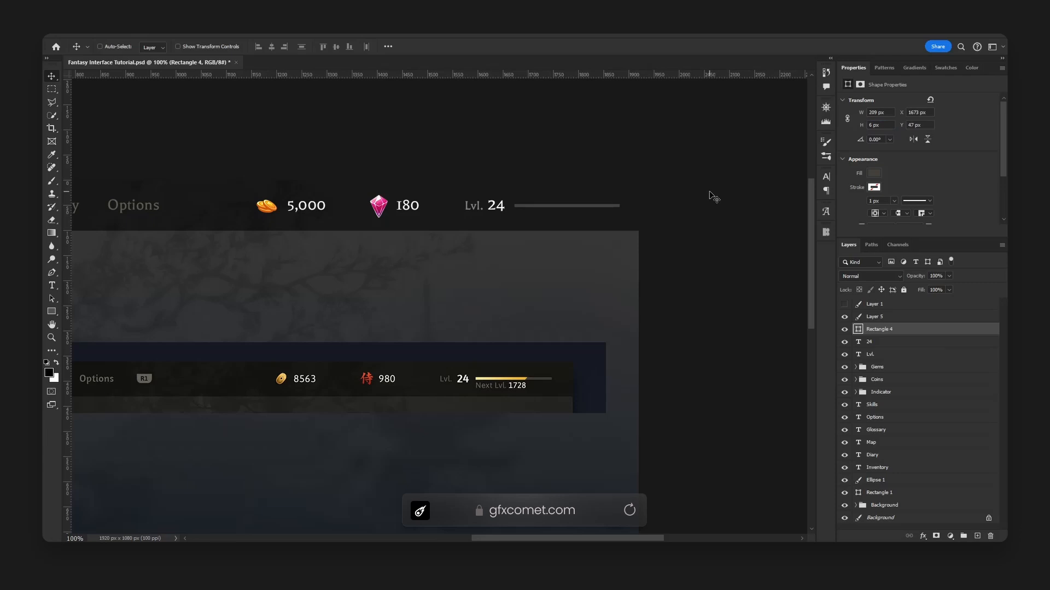
# Duplicate the gray progress bar and fill the copy with orange f9b538 sampled from the reference bar
pyautogui.hotkey('ctrl', 'j')
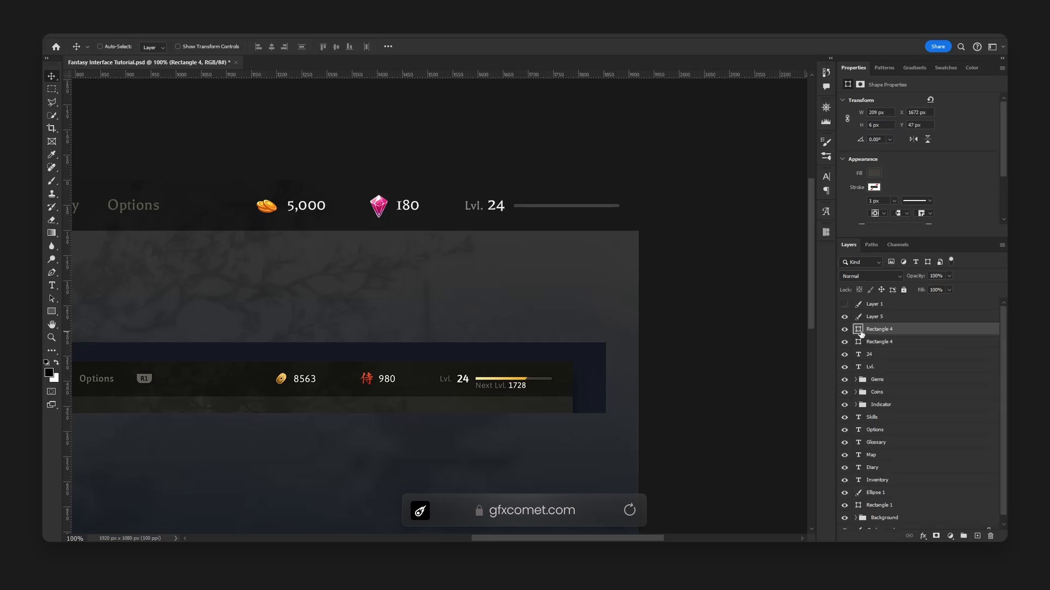
pyautogui.doubleClick(948, 332)
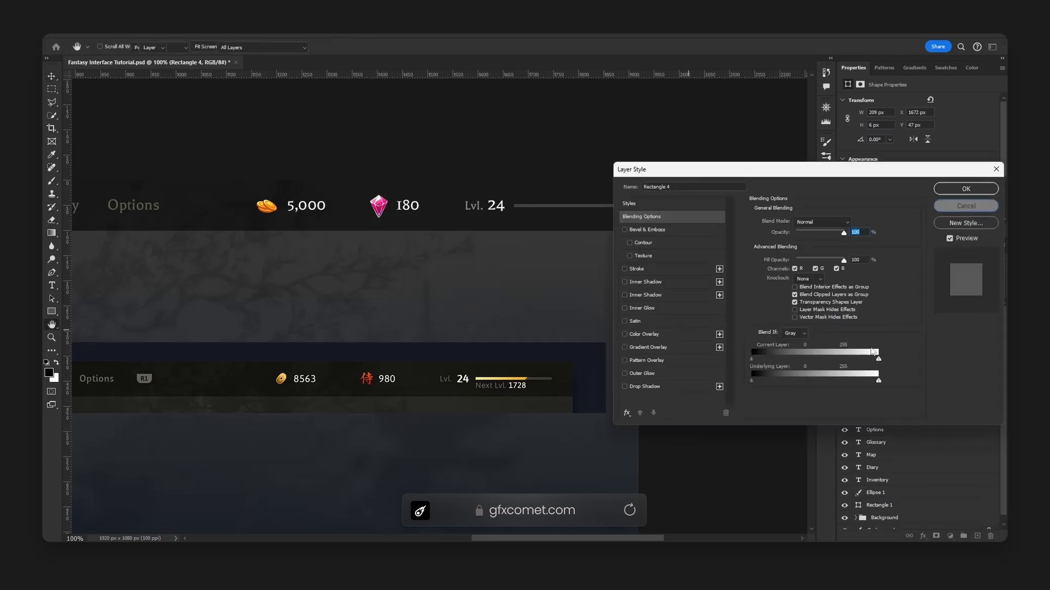
pyautogui.click(966, 208)
pyautogui.doubleClick(857, 330)
pyautogui.click(515, 379)
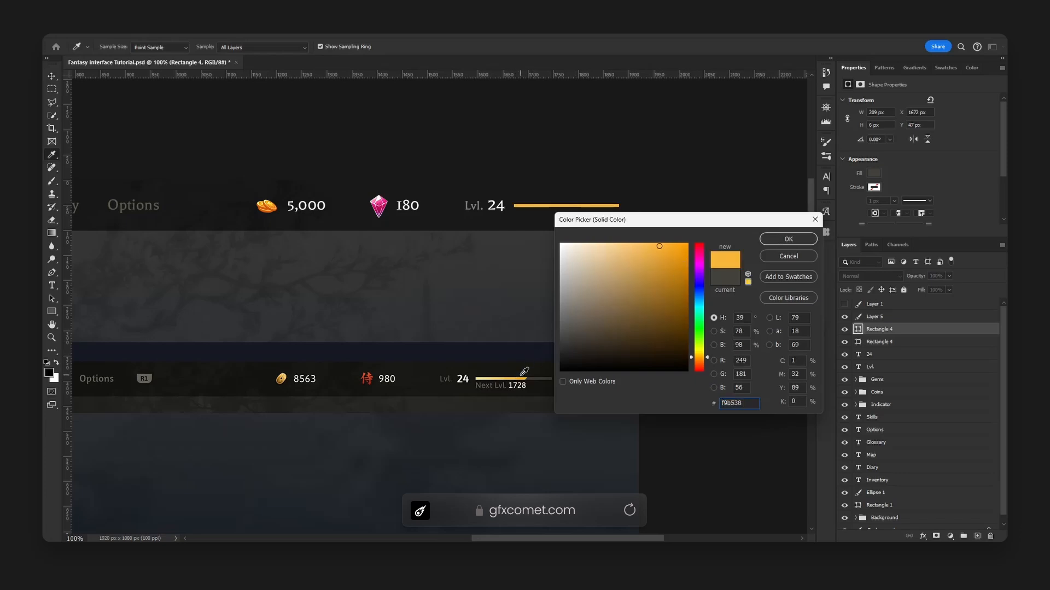
pyautogui.click(805, 242)
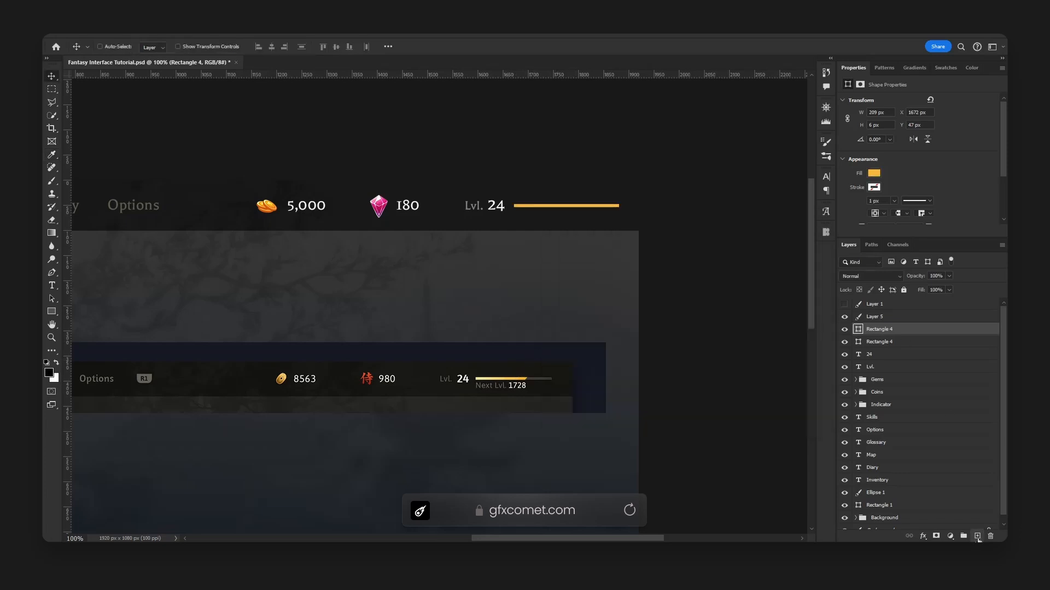
# Clip a new layer to the orange bar and brush its starting end with pale yellow sampled from the reference bar
pyautogui.click(976, 536)
pyautogui.keyDown('alt'); pyautogui.click(898, 333); pyautogui.keyUp('alt')
pyautogui.press('b')
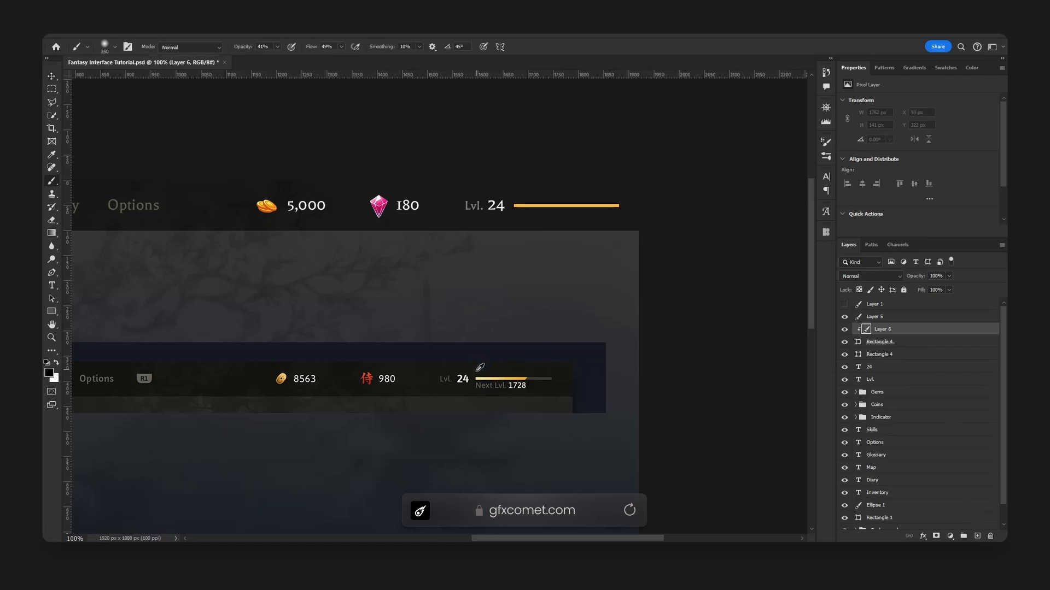
pyautogui.keyDown('alt'); pyautogui.click(477, 378); pyautogui.keyUp('alt')
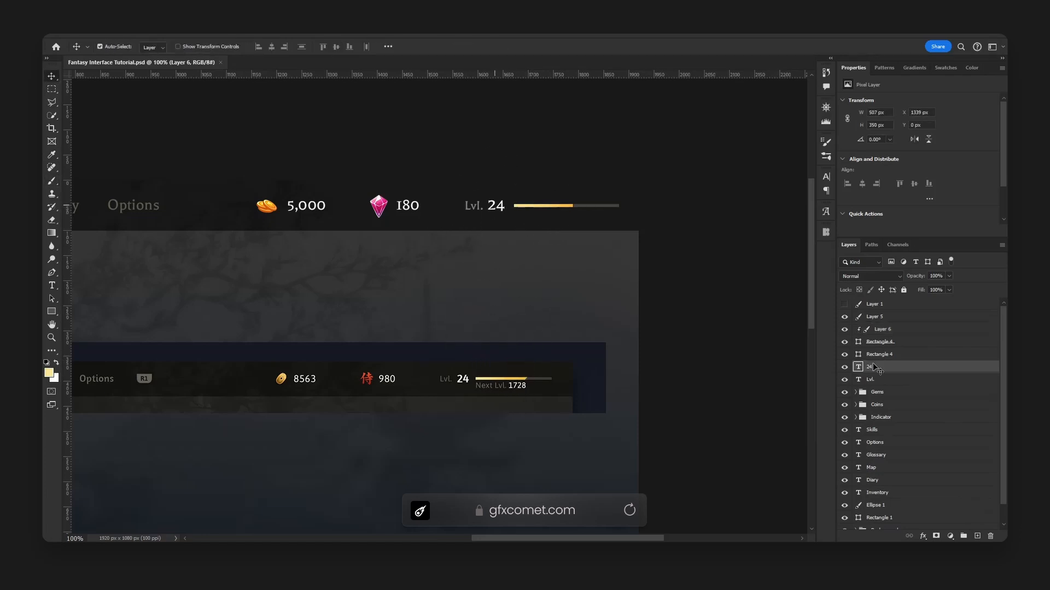
# Duplicate the Lvl. and 24 labels above the progress bar layers and place the copies just beneath the bar
pyautogui.keyDown('shift'); pyautogui.click(872, 378); pyautogui.keyUp('shift')
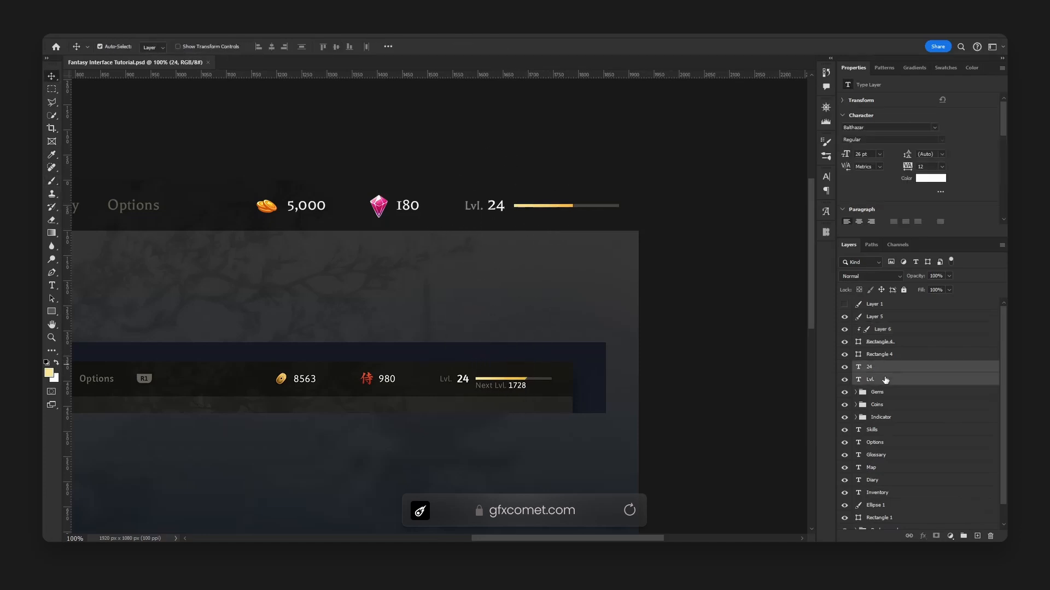
pyautogui.moveTo(872, 379); pyautogui.dragTo(897, 323)
pyautogui.moveTo(493, 202); pyautogui.dragTo(547, 217)
# Change the copied Lvl. label beneath the progress bar to read "Next Lvl."
pyautogui.click(885, 342)
pyautogui.doubleClick(527, 219)
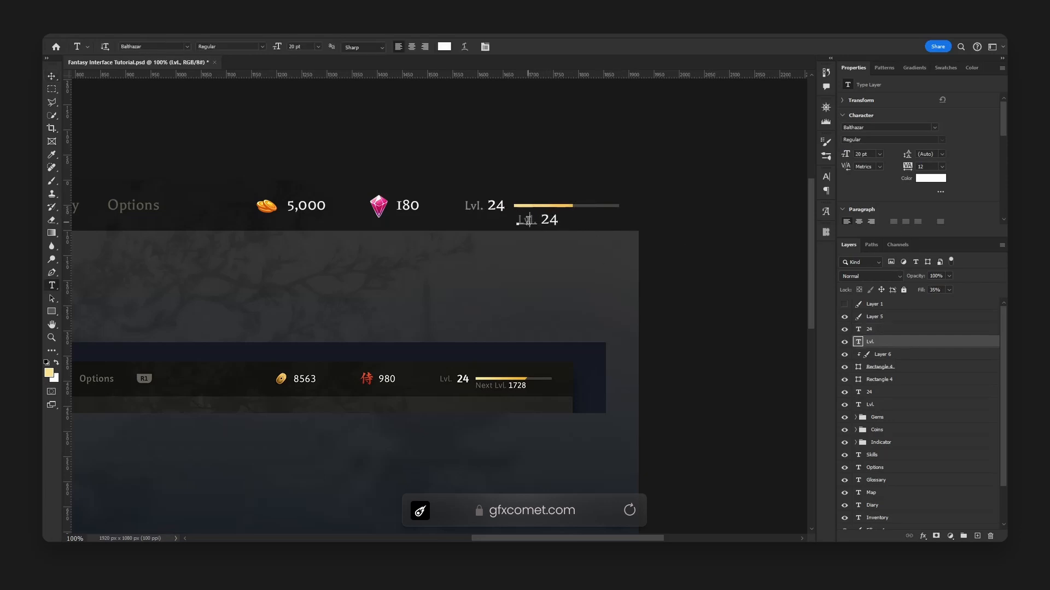
pyautogui.write('Next')
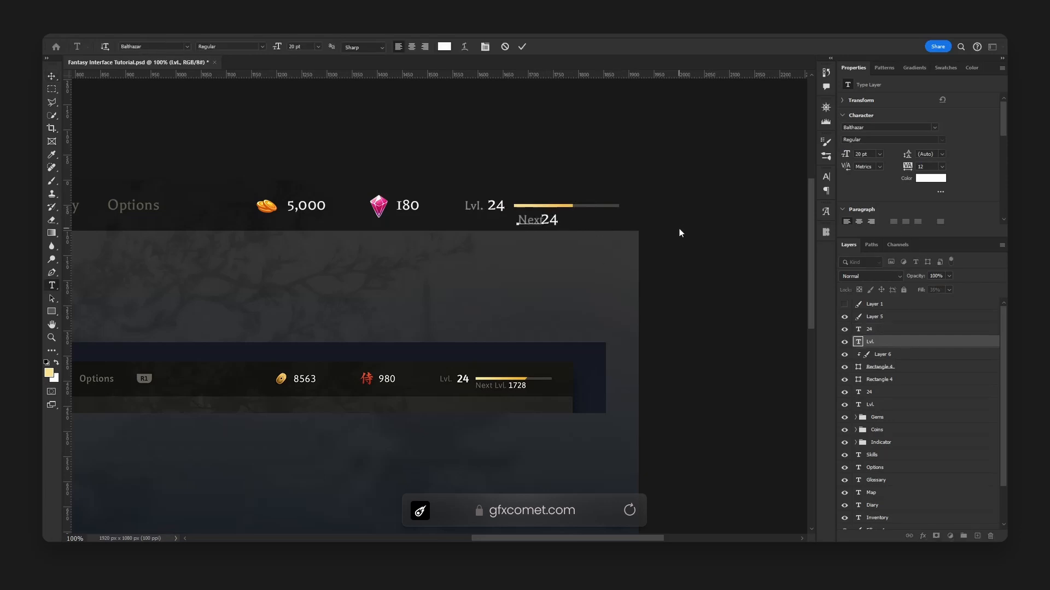
pyautogui.write(' lvl')
pyautogui.press('BackSpace')
pyautogui.press('BackSpace')
pyautogui.press('BackSpace')
pyautogui.press('BackSpace')
pyautogui.press('BackSpace')
pyautogui.press('BackSpace')
pyautogui.write('Lvl.')
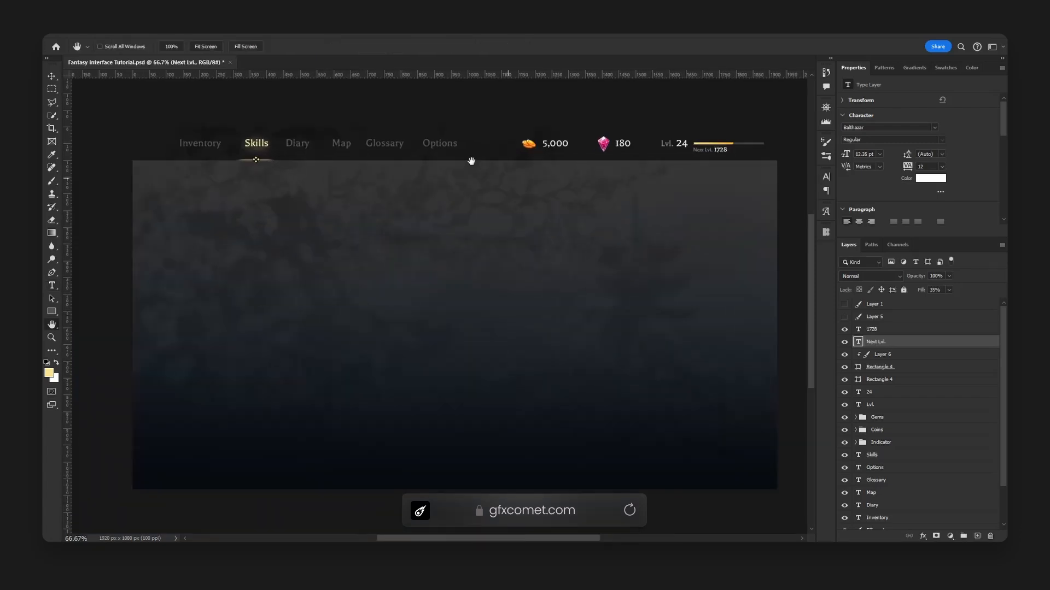
# Set the fill of the Options, Glossary, Map, Diary and Inventory labels to 30%
pyautogui.press('v')
pyautogui.click(897, 468)
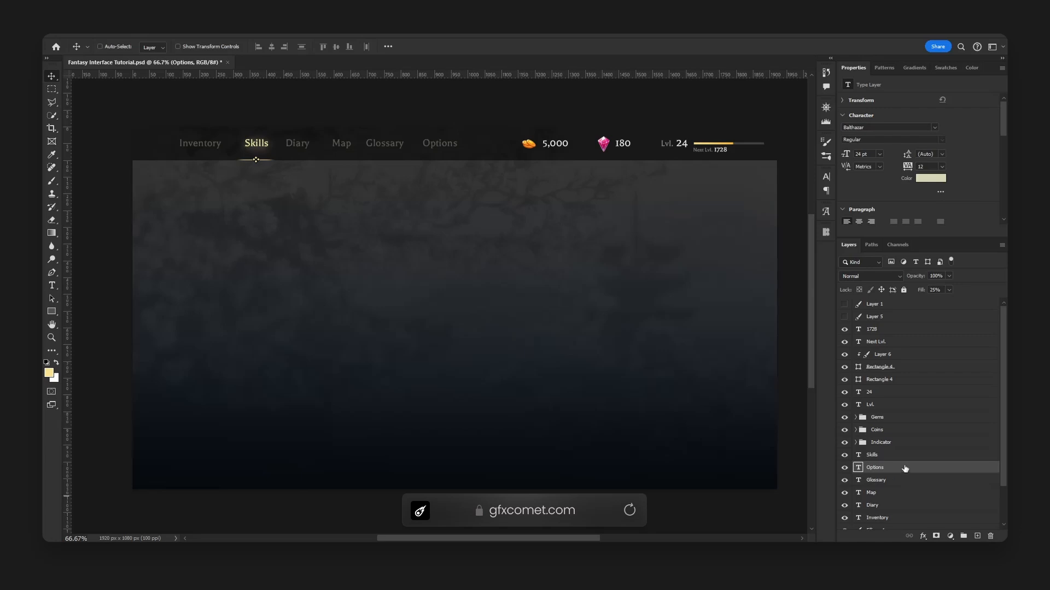
pyautogui.scroll(-2, 898, 470)
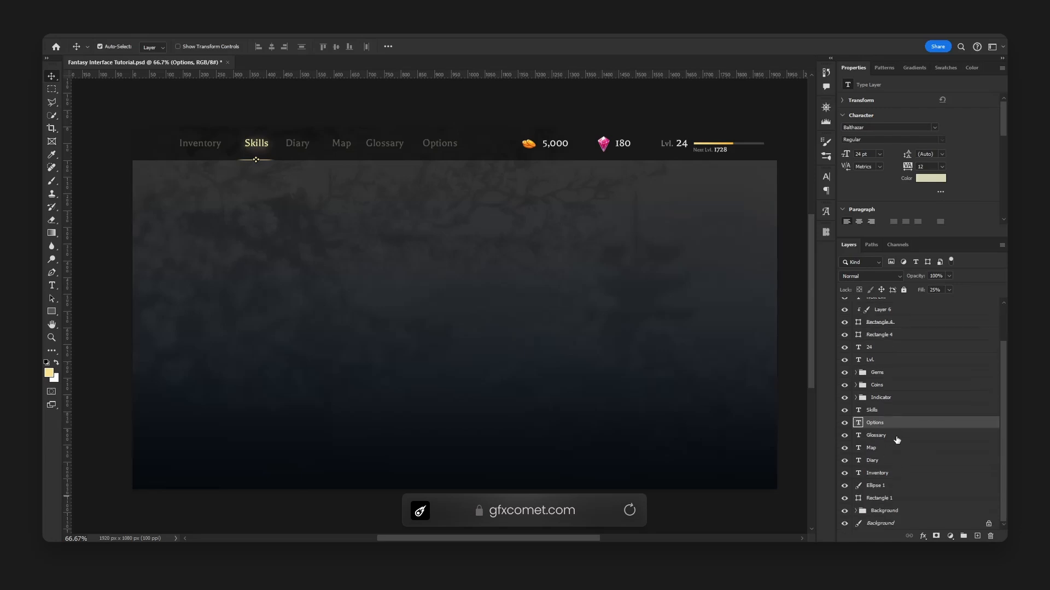
pyautogui.keyDown('ctrl'); pyautogui.click(895, 438); pyautogui.keyUp('ctrl')
pyautogui.keyDown('ctrl'); pyautogui.click(886, 449); pyautogui.keyUp('ctrl')
pyautogui.keyDown('ctrl'); pyautogui.click(879, 462); pyautogui.keyUp('ctrl')
pyautogui.keyDown('ctrl'); pyautogui.click(879, 474); pyautogui.keyUp('ctrl')
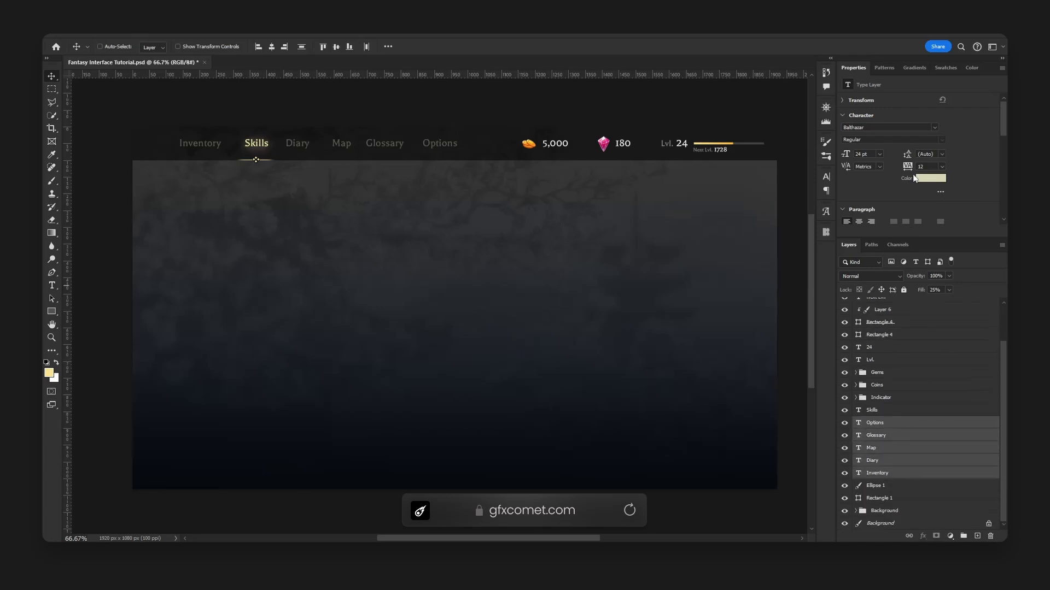
pyautogui.click(934, 291)
pyautogui.write('30')
pyautogui.press('Return')
# Rename the Ellipse 1 layer behind the Skills label as Glow and duplicate it
pyautogui.press('h')
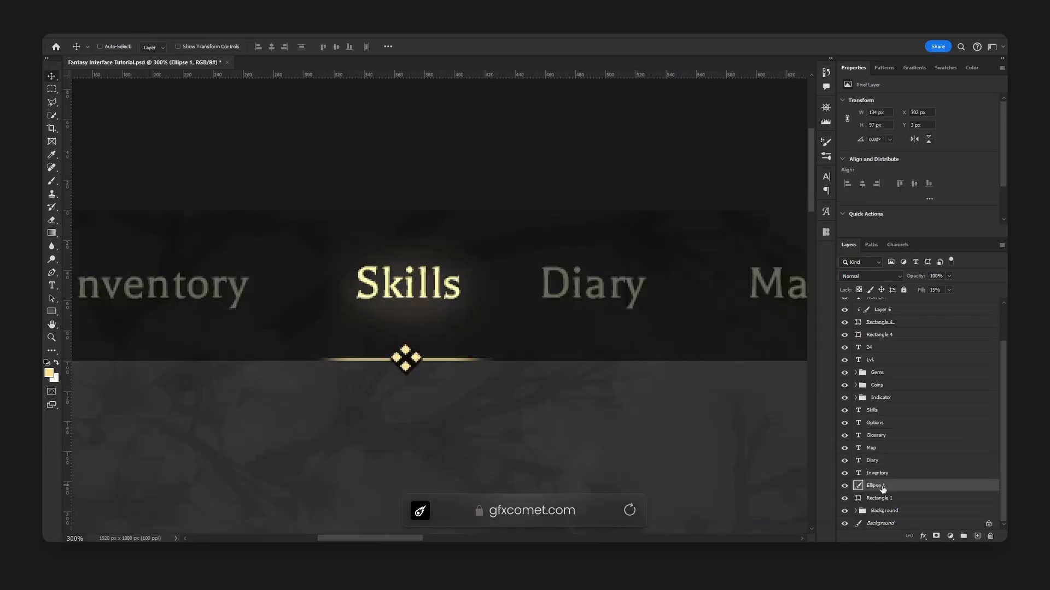
pyautogui.write('Glow')
pyautogui.press('Return')
pyautogui.hotkey('ctrl', 'j')
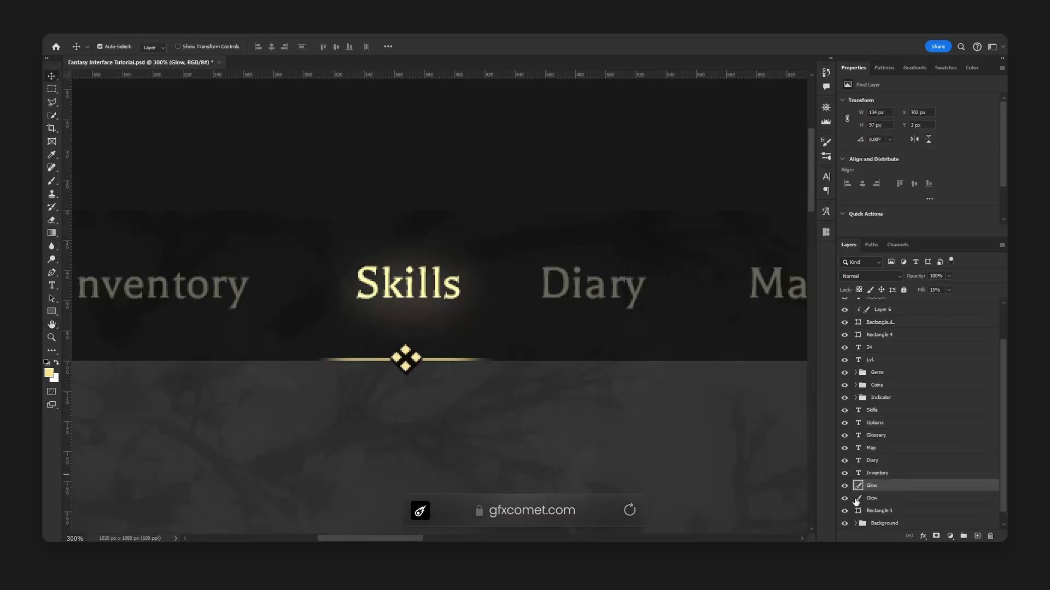
# Turn the Glow copy white with saturation -100 and maximum lightness, and save the document
pyautogui.hotkey('ctrl', 'u')
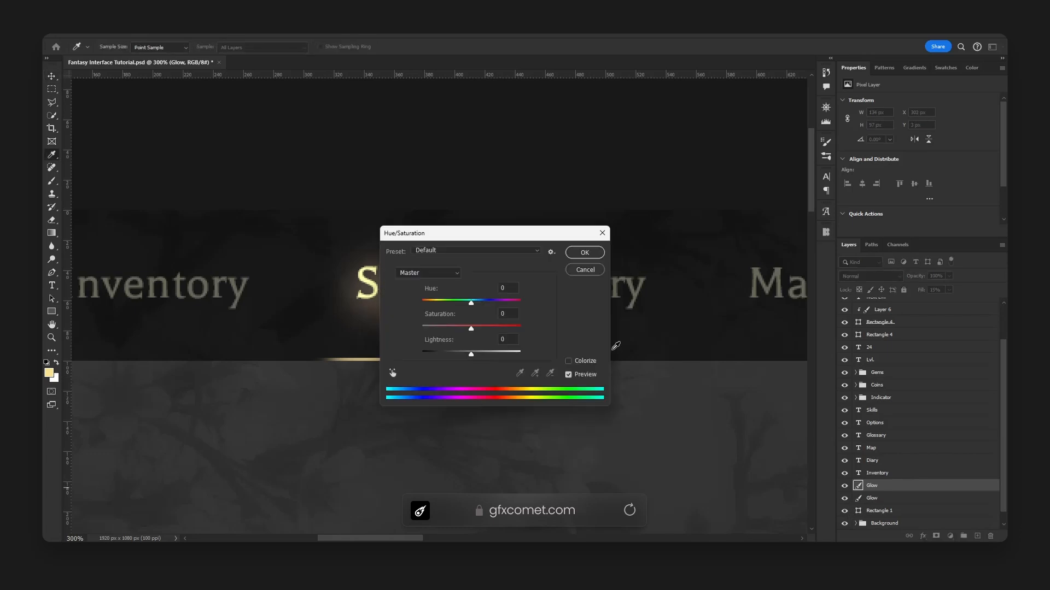
pyautogui.moveTo(517, 232); pyautogui.dragTo(698, 221)
pyautogui.moveTo(630, 316); pyautogui.dragTo(572, 318)
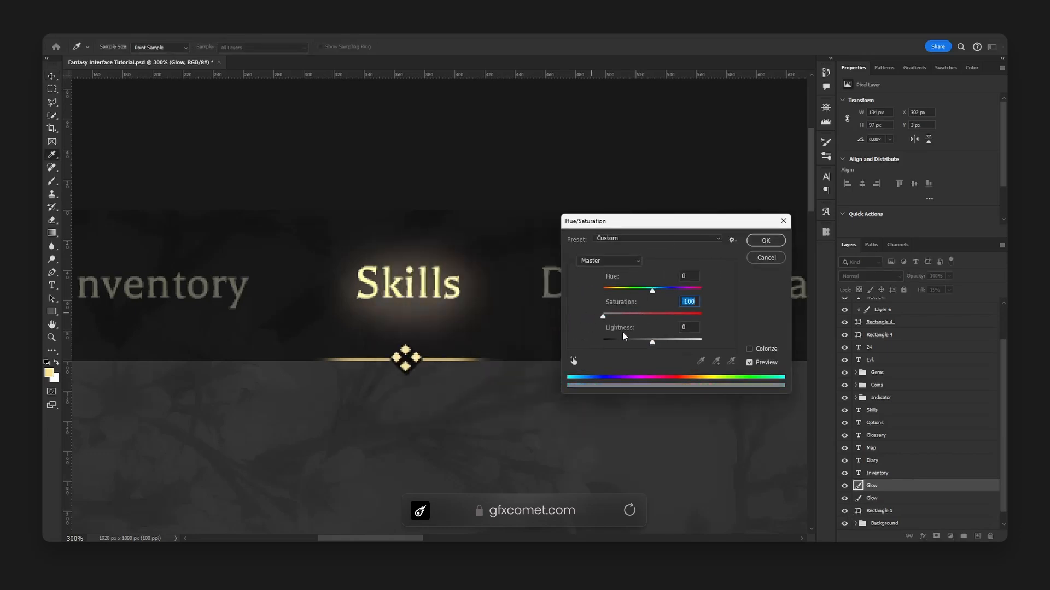
pyautogui.moveTo(654, 341); pyautogui.dragTo(716, 344)
pyautogui.click(763, 241)
pyautogui.moveTo(458, 276); pyautogui.dragTo(463, 471)
pyautogui.hotkey('ctrl', 'z')
pyautogui.hotkey('ctrl', 's')
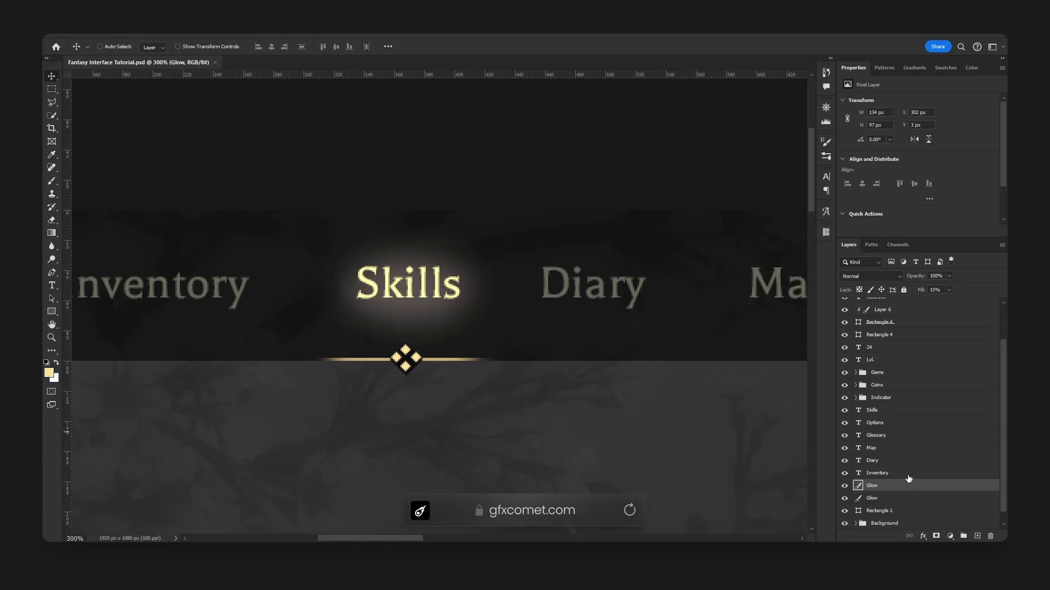
# Quick-export the white Glow copy as a PNG named toolbar_glow
pyautogui.rightClick(902, 486)
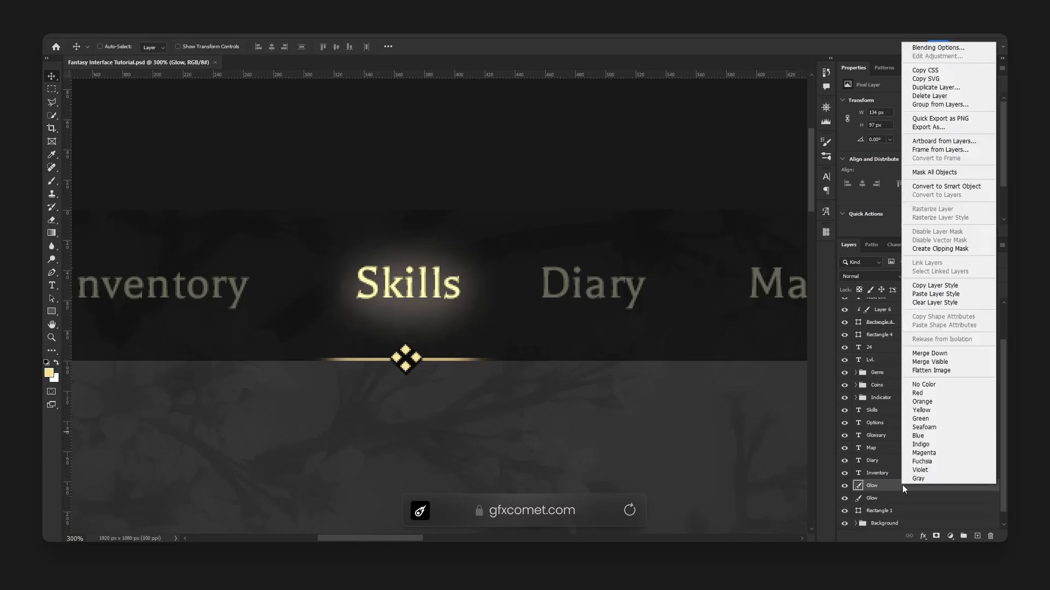
pyautogui.click(947, 120)
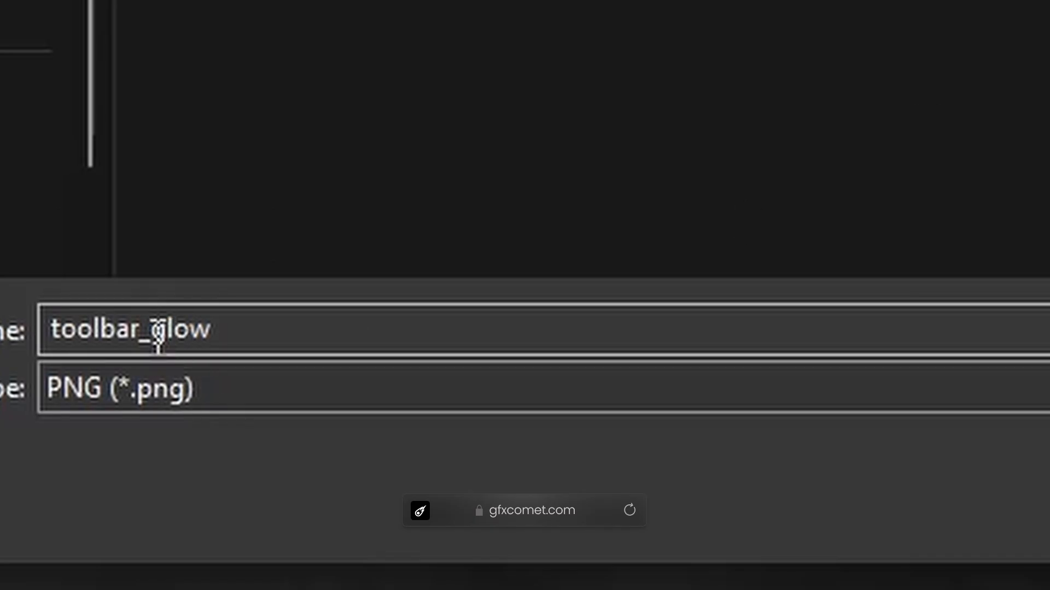
pyautogui.click(78, 330)
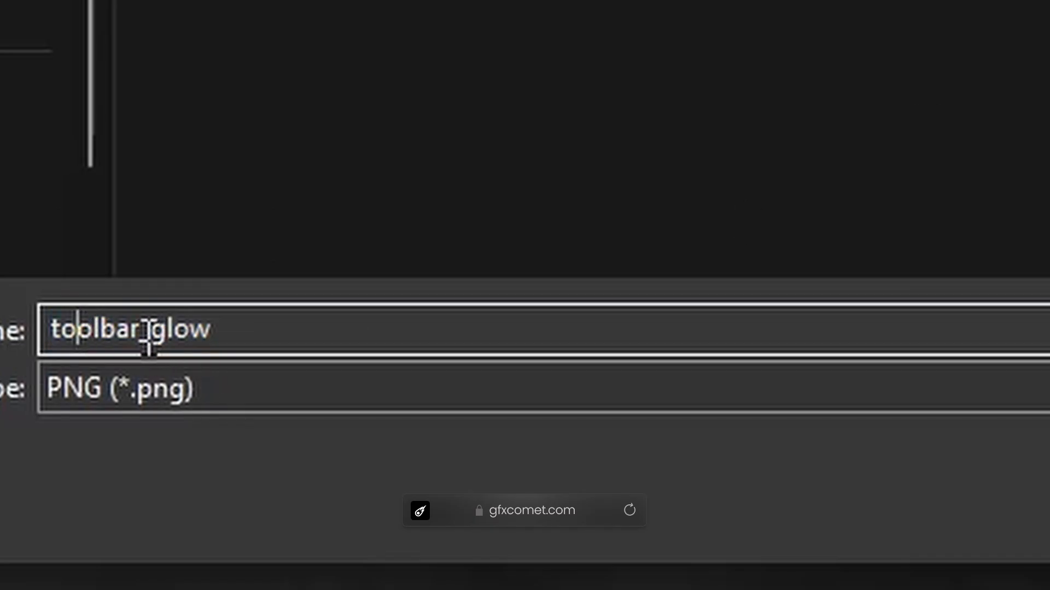
pyautogui.moveTo(132, 336); pyautogui.dragTo(143, 337)
pyautogui.click(176, 335)
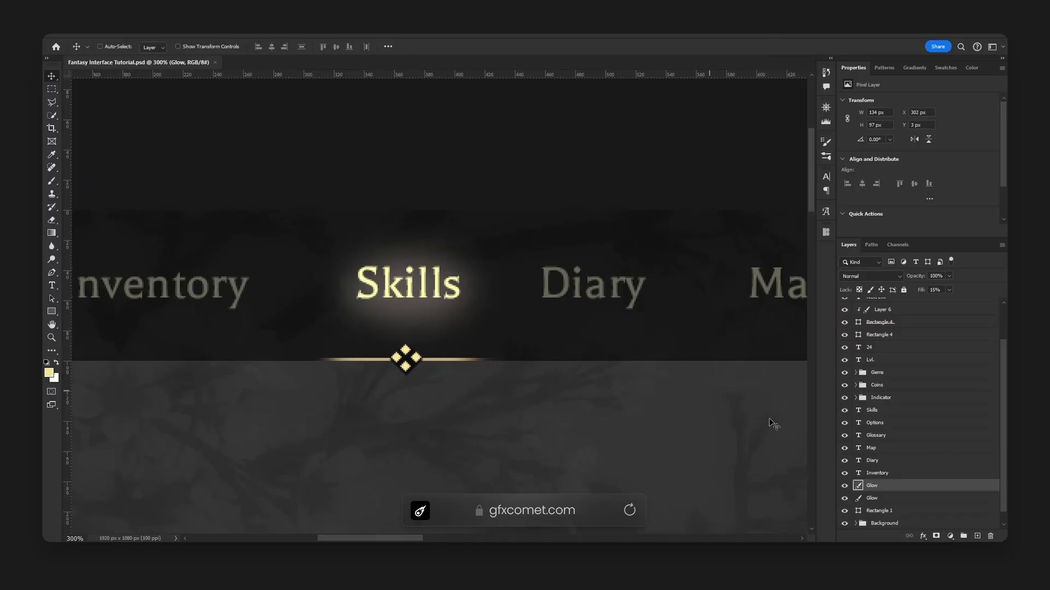
# Toggle the white Glow copy's visibility to compare it, and delete that copy
pyautogui.click(843, 486)
pyautogui.click(844, 486)
pyautogui.press('Delete')
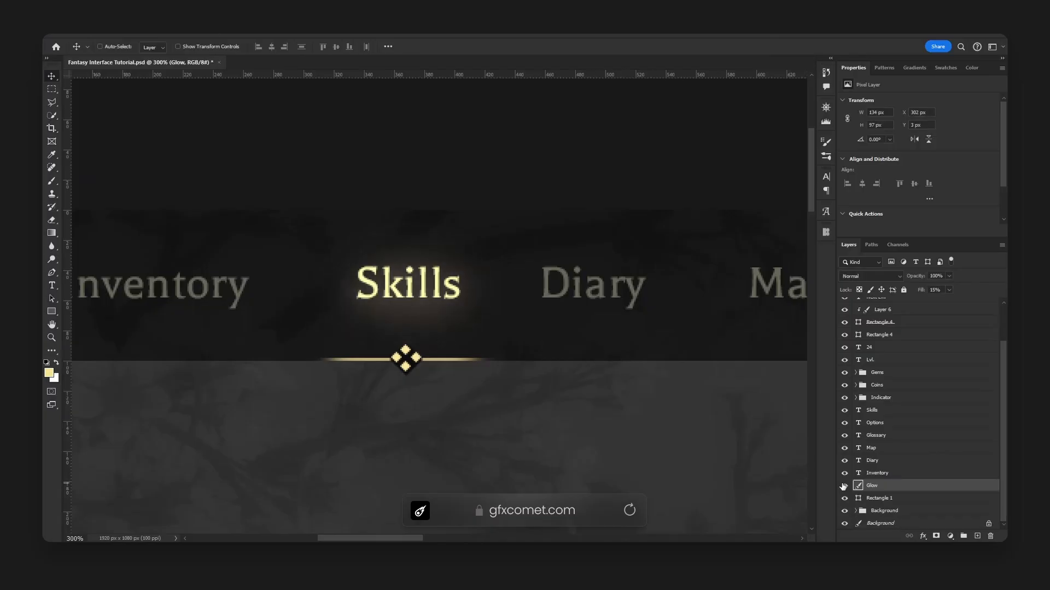
# Fill the four small diamonds in the Indicator's Decoration group with white
pyautogui.keyDown('ctrl'); pyautogui.click(418, 357); pyautogui.keyUp('ctrl')
pyautogui.click(856, 398)
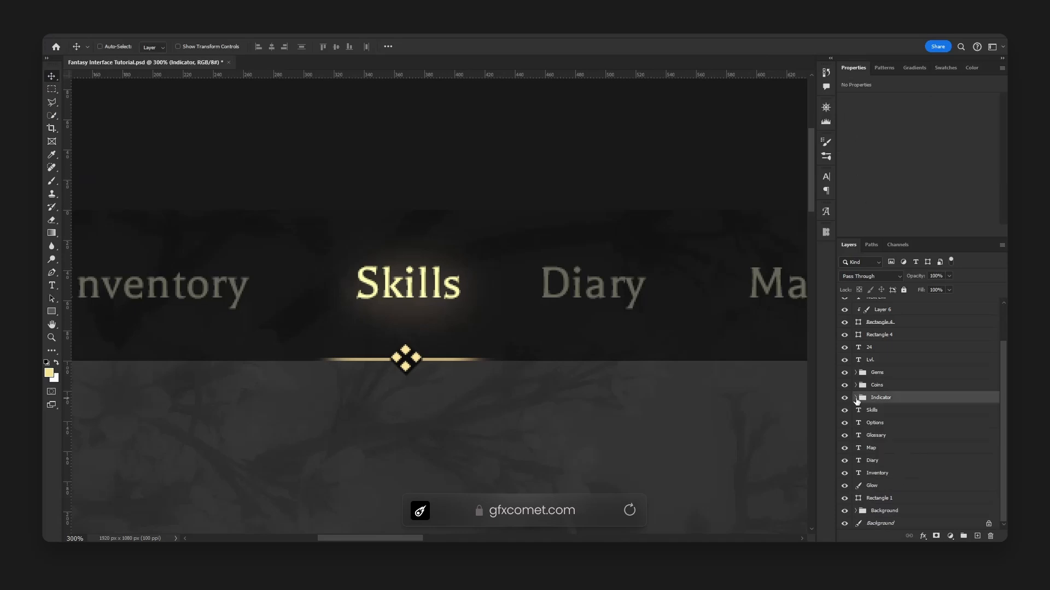
pyautogui.moveTo(511, 329); pyautogui.dragTo(550, 358)
pyautogui.hotkey('ctrl', 'z')
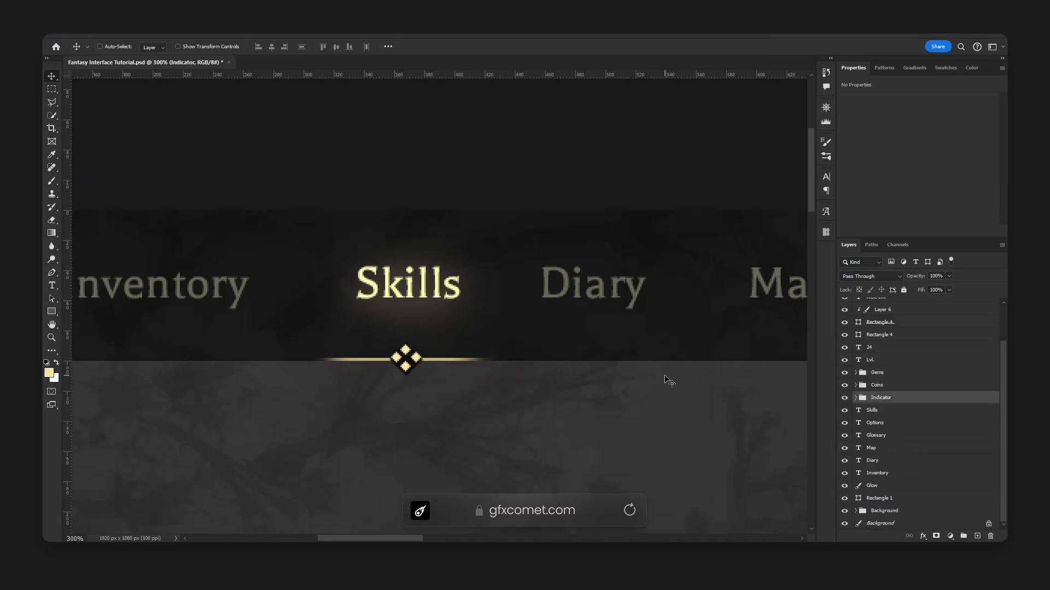
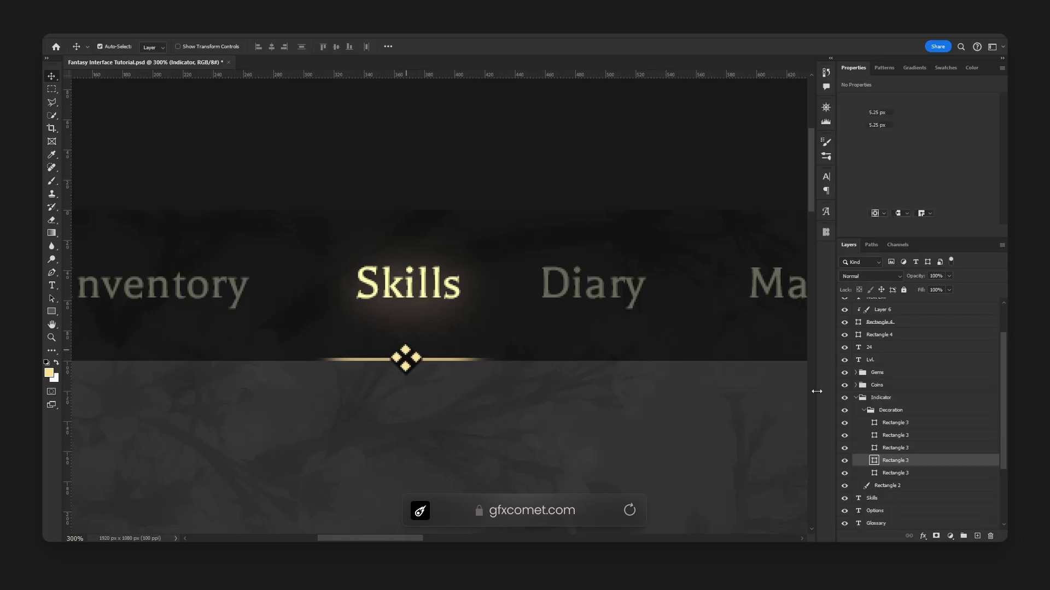
pyautogui.click(896, 422)
pyautogui.keyDown('shift'); pyautogui.click(900, 460); pyautogui.keyUp('shift')
pyautogui.click(873, 187)
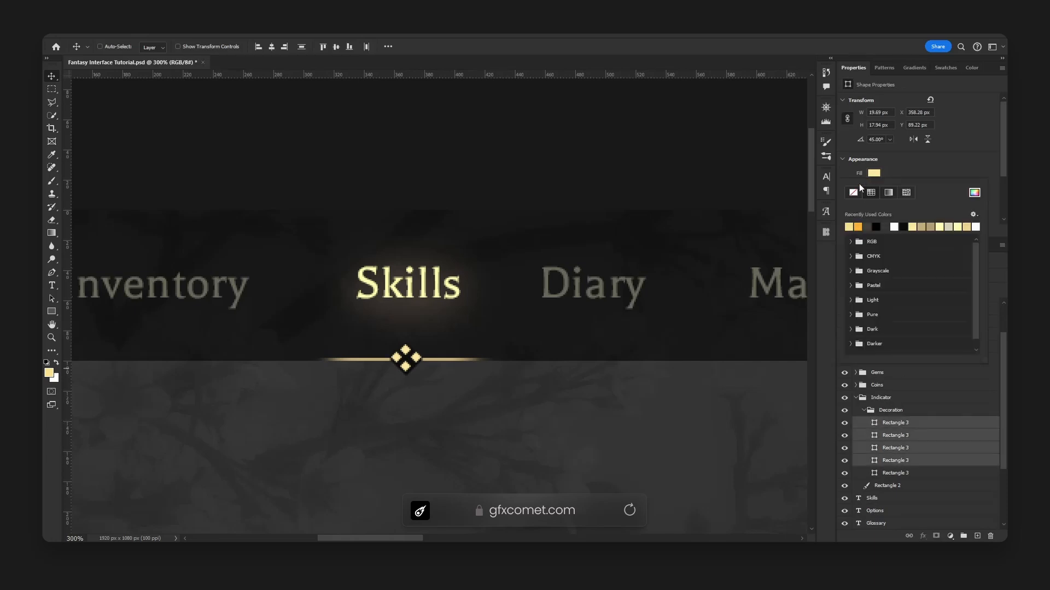
pyautogui.click(975, 227)
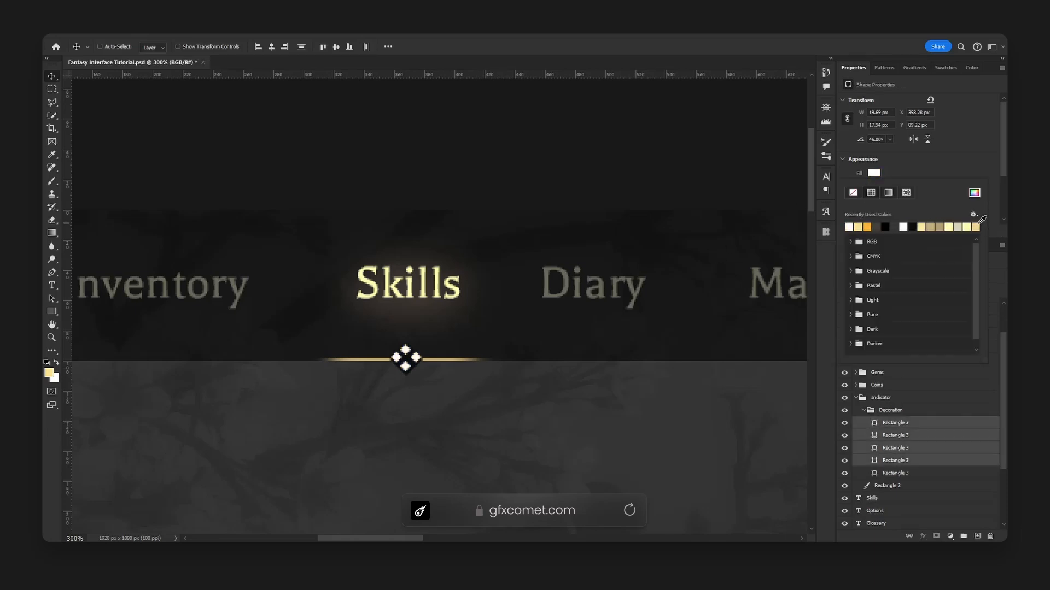
# Quick-export the Decoration group as a PNG named toolbar_decoration
pyautogui.click(887, 410)
pyautogui.click(863, 410)
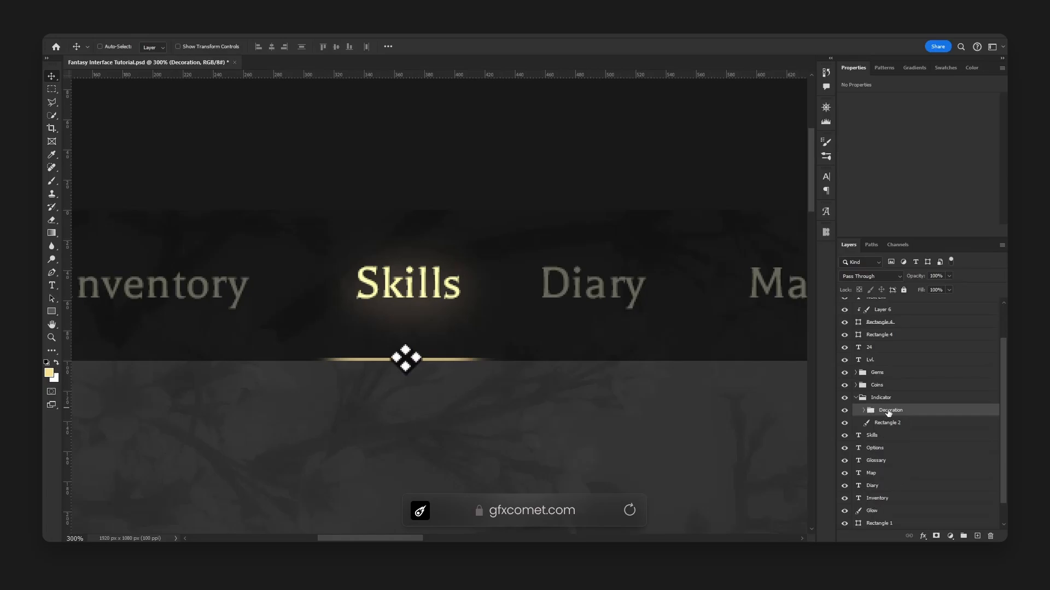
pyautogui.rightClick(888, 410)
pyautogui.click(954, 177)
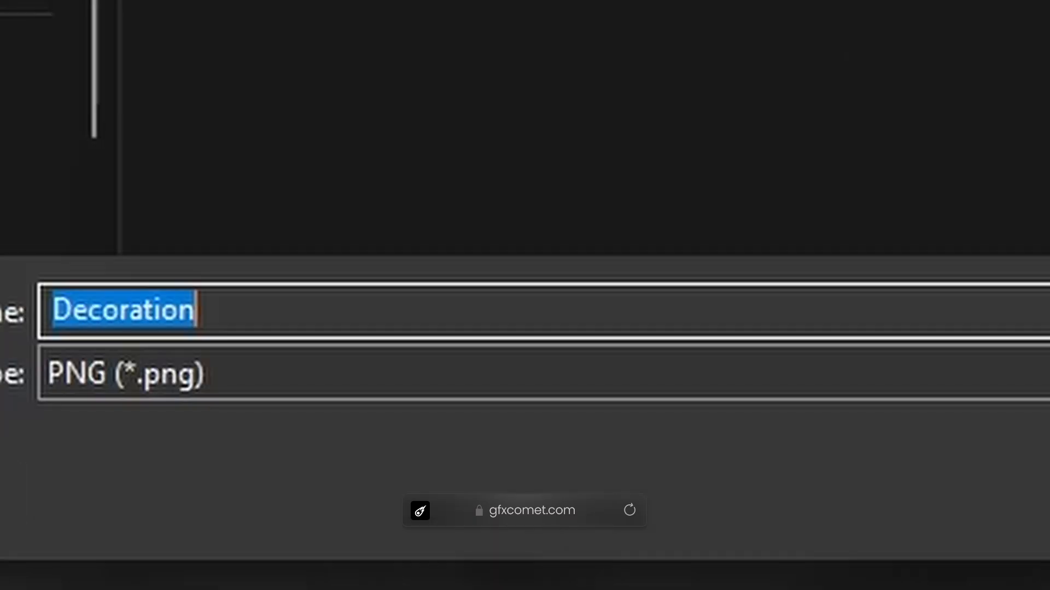
pyautogui.write('toolbar_decoration')
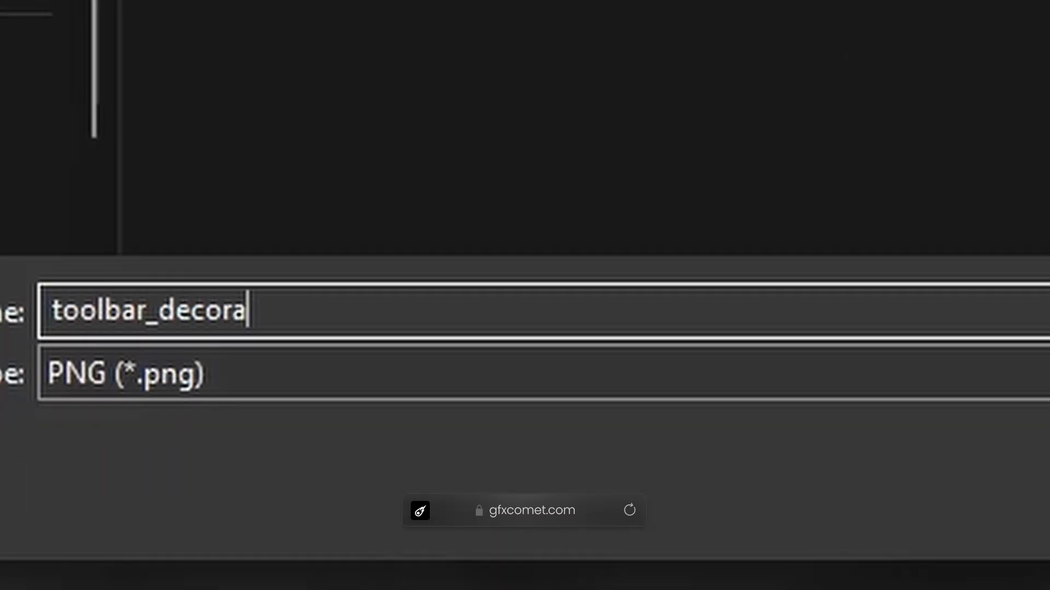
pyautogui.press('Return')
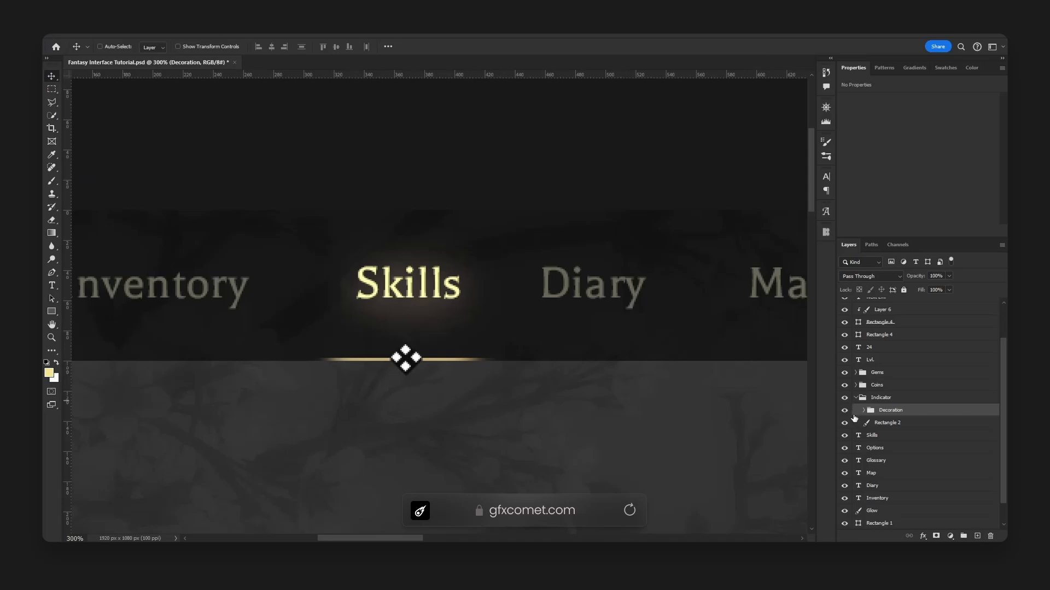
# Restore the diamonds' pale yellow fill and save the document
pyautogui.hotkey('ctrl', 's')
pyautogui.hotkey('ctrl', '-')
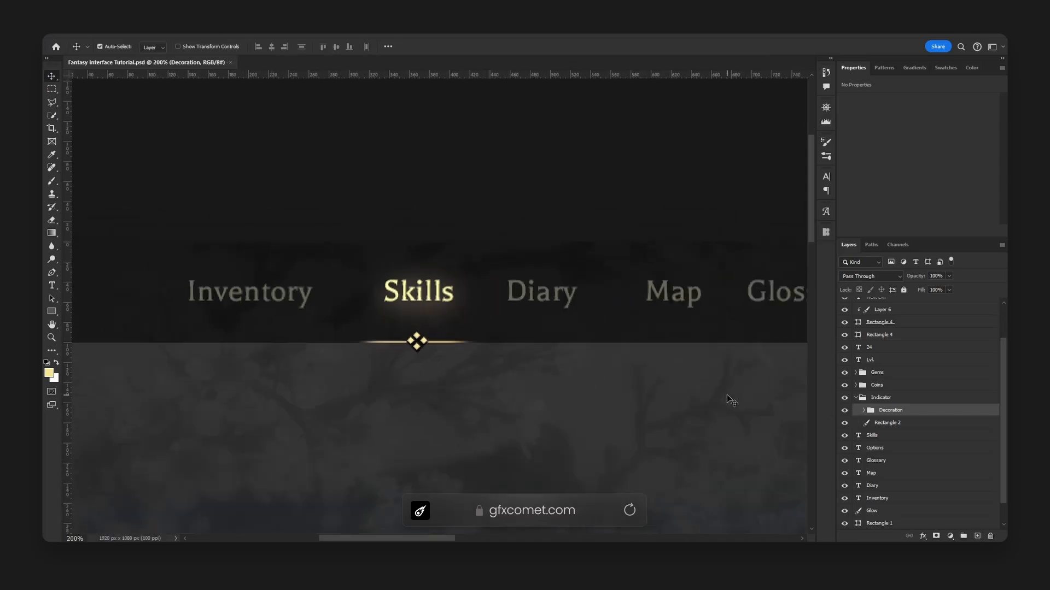
pyautogui.hotkey('ctrl', '-')
pyautogui.press('h')
pyautogui.moveTo(726, 394); pyautogui.dragTo(586, 228)
# Select the Indicator group and collapse it in the layer list
pyautogui.click(865, 398)
pyautogui.moveTo(655, 354); pyautogui.dragTo(584, 302)
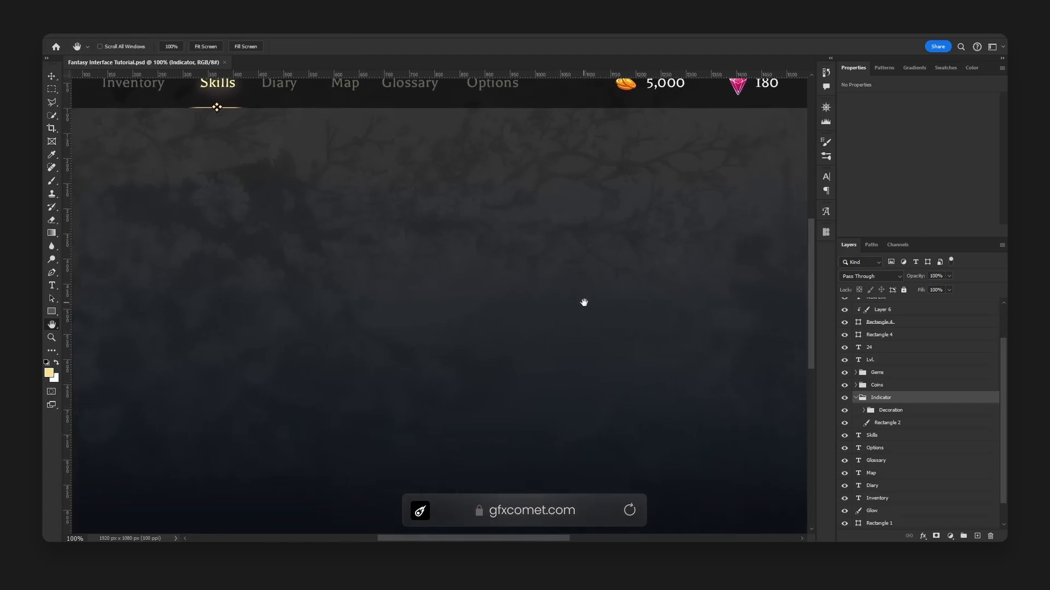
pyautogui.hotkey('ctrl', '-')
pyautogui.click(855, 398)
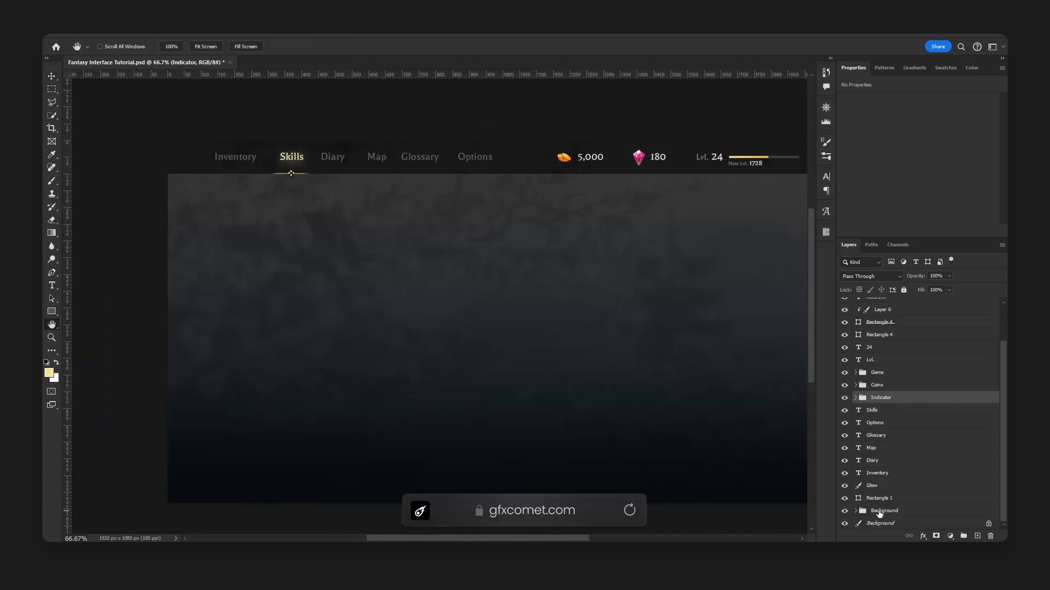
# Quick-export the Background group as a PNG named background
pyautogui.click(880, 513)
pyautogui.rightClick(881, 514)
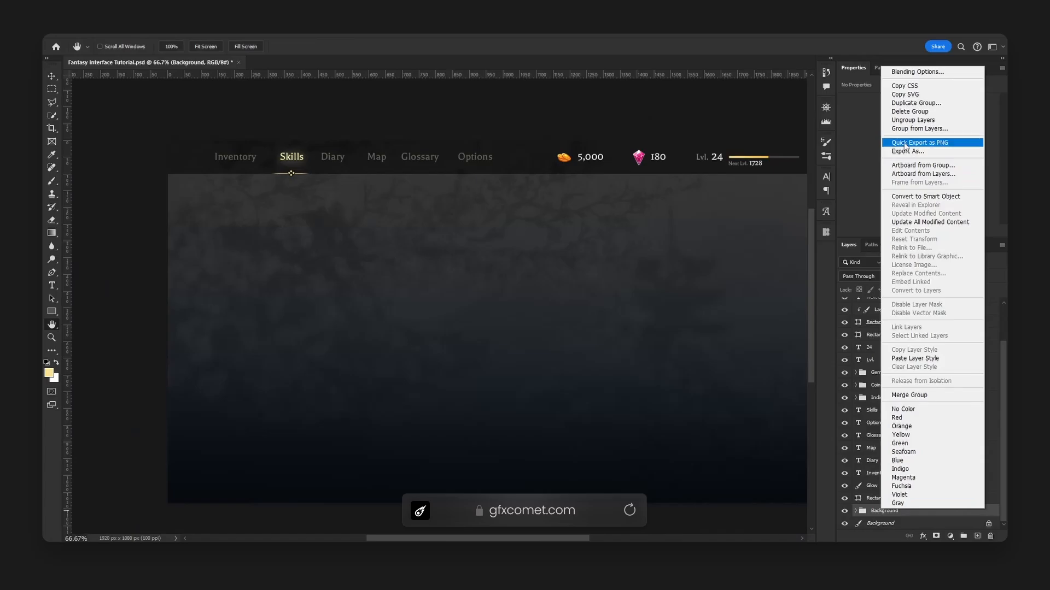
pyautogui.click(919, 142)
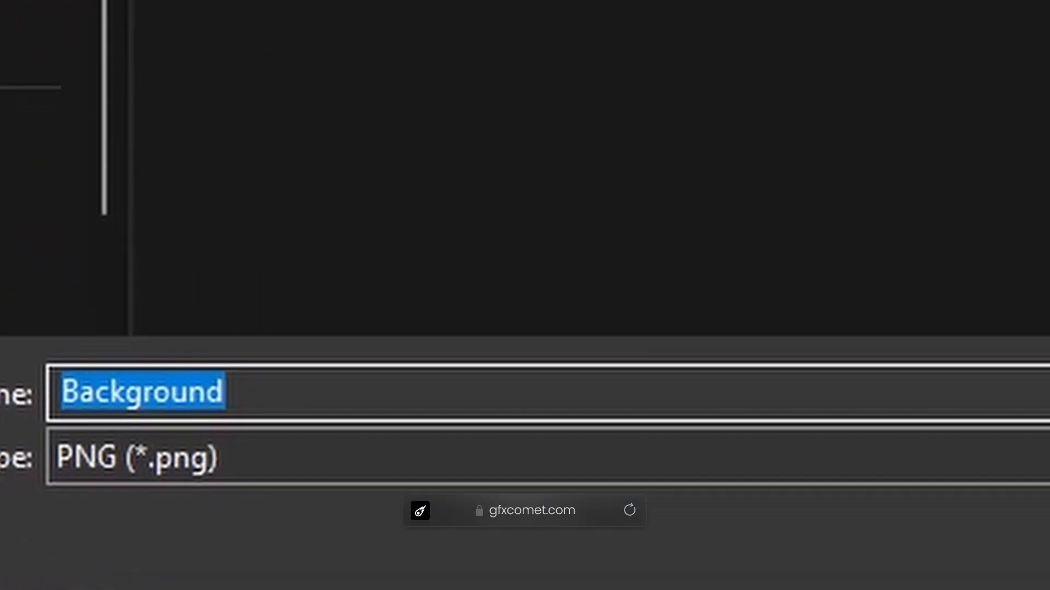
pyautogui.write('background')
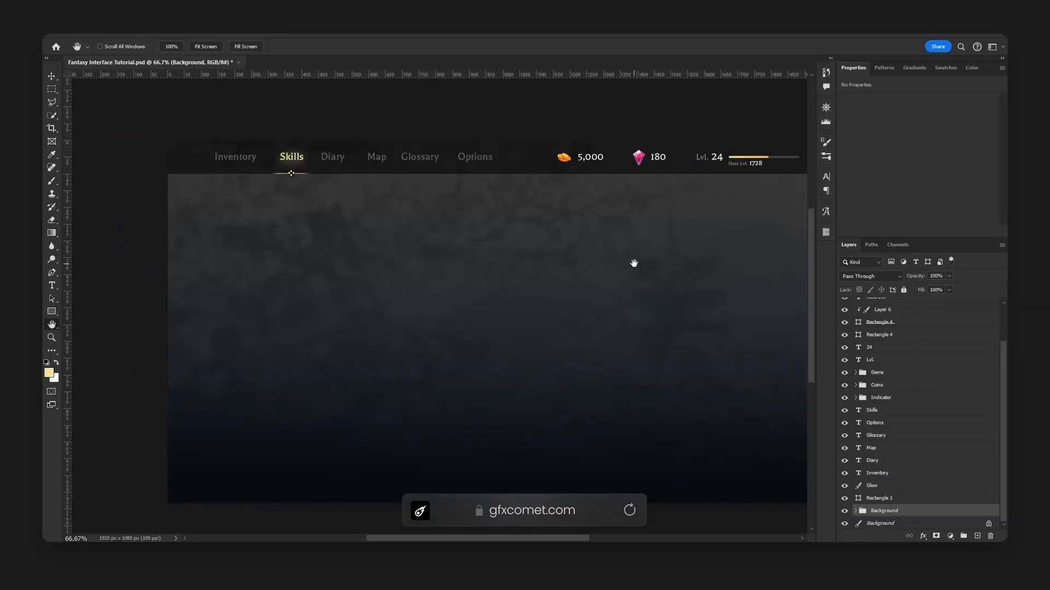
pyautogui.moveTo(632, 262); pyautogui.dragTo(572, 254)
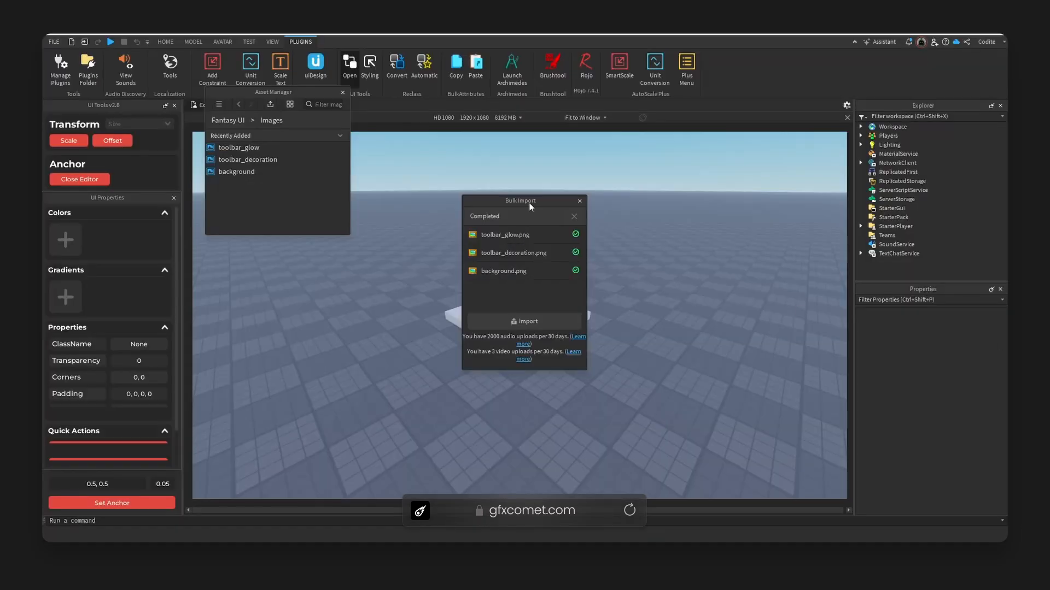
# Switch to Roblox Studio, dismiss the Bulk Import window and add a ScreenGui to StarterGui
pyautogui.moveTo(529, 202); pyautogui.dragTo(316, 206)
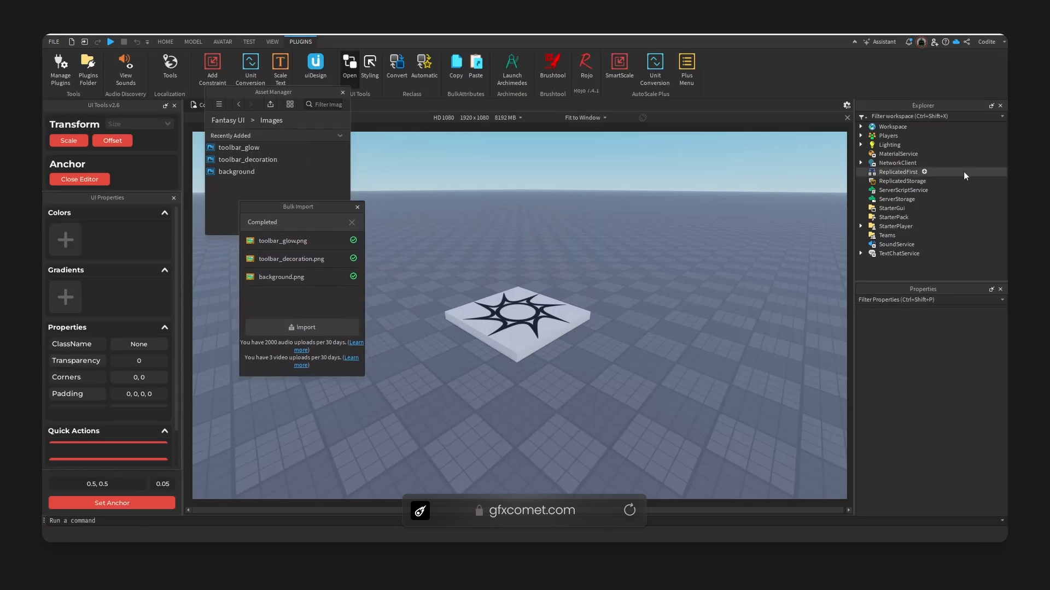
pyautogui.click(891, 209)
pyautogui.click(358, 207)
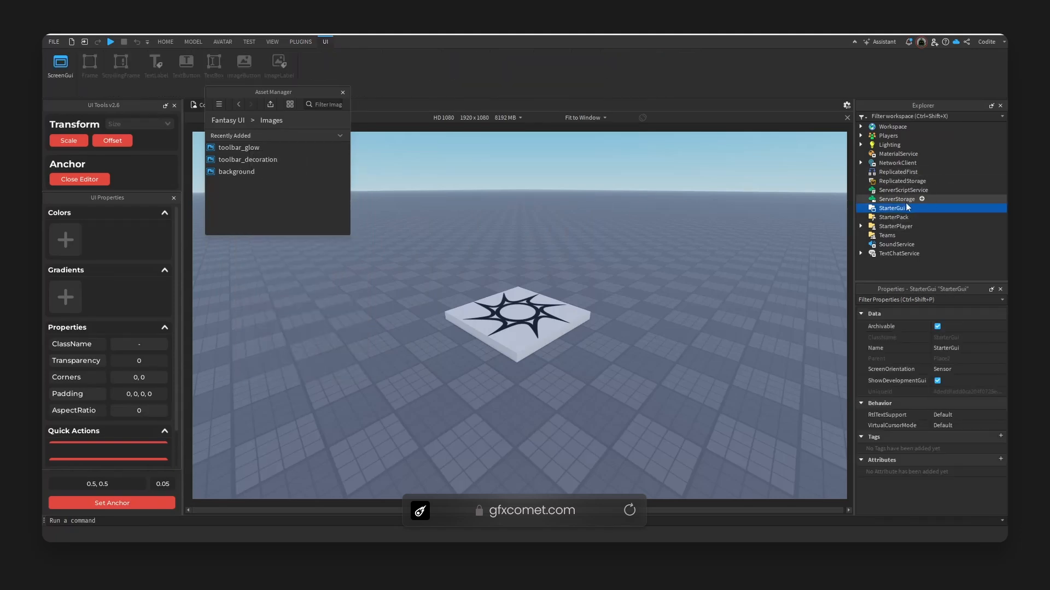
pyautogui.click(911, 208)
pyautogui.write('scre')
pyautogui.click(909, 235)
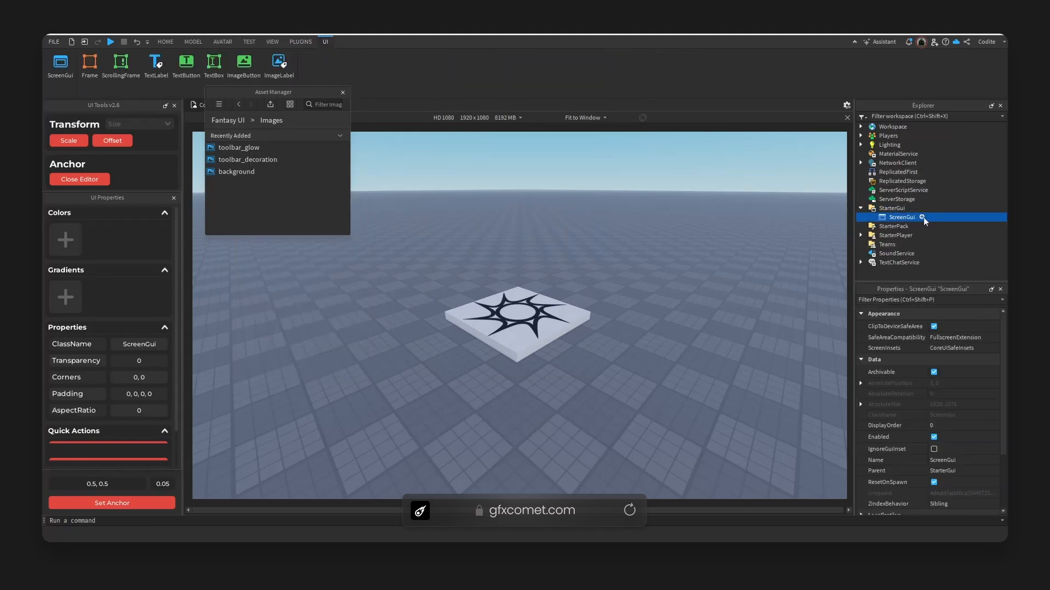
# Add a Frame inside the ScreenGui and name it Canvas
pyautogui.click(922, 217)
pyautogui.write('fra')
pyautogui.click(893, 242)
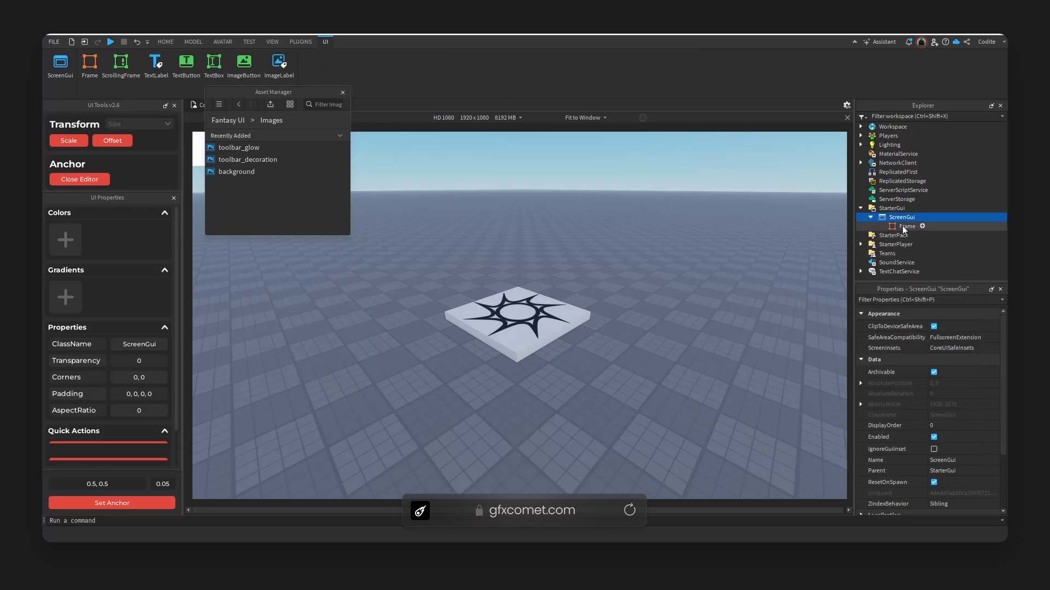
pyautogui.write('Canvas')
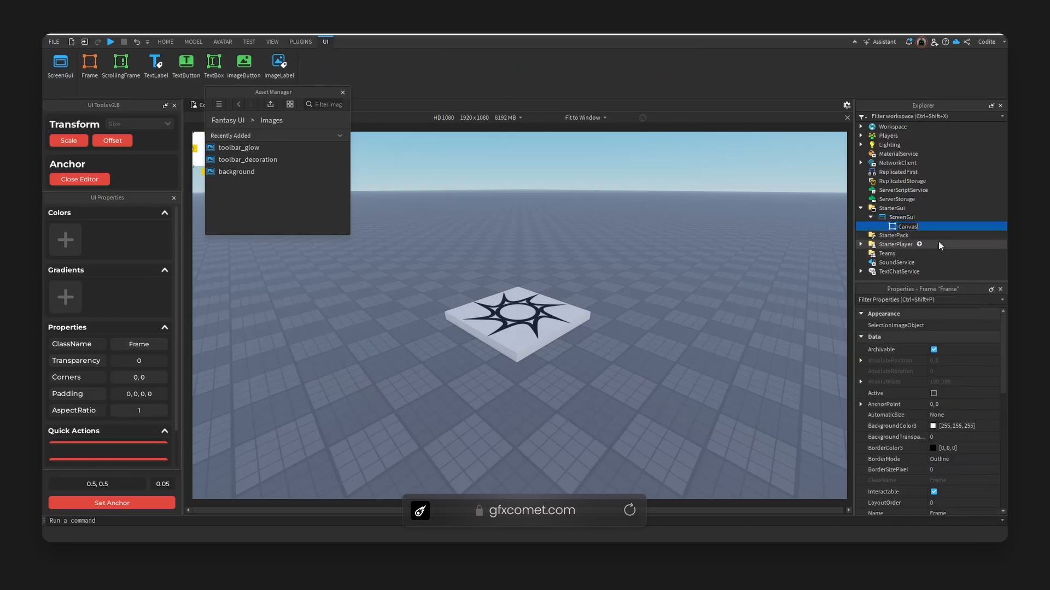
pyautogui.press('Return')
# Anchor the Canvas frame at 0.5, 0.5, fit it to its parent with scale units and remove its background
pyautogui.click(113, 503)
pyautogui.click(108, 423)
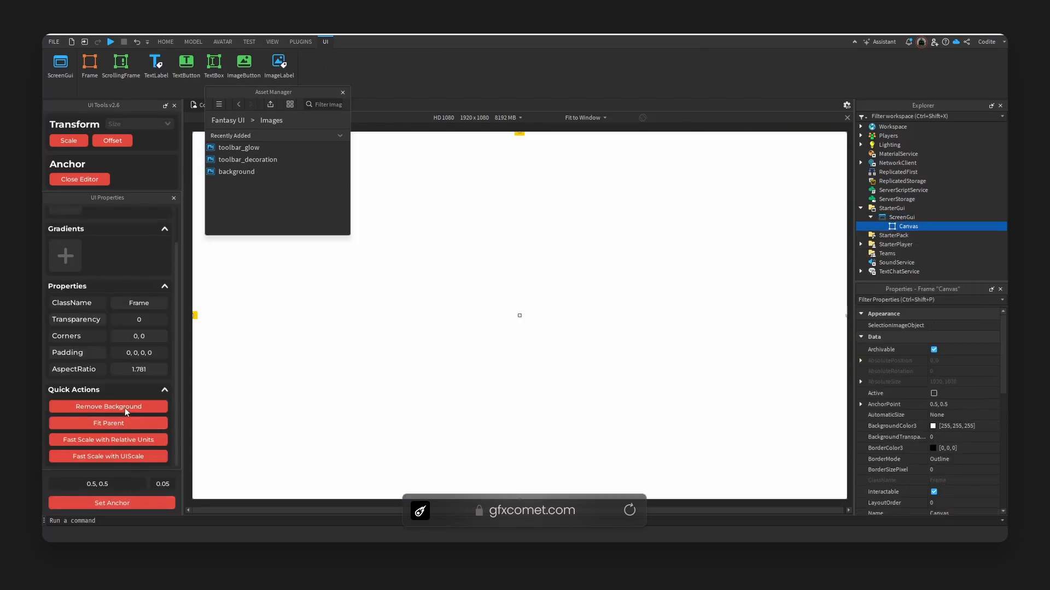
pyautogui.click(108, 406)
pyautogui.click(69, 142)
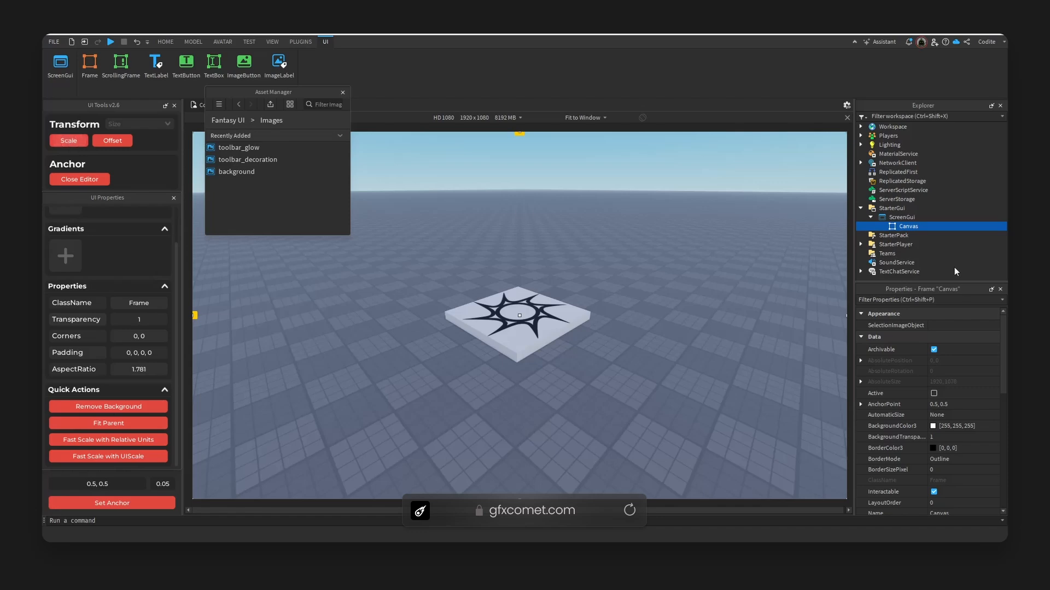
# Add an ImageLabel inside Canvas and name it Background
pyautogui.click(925, 227)
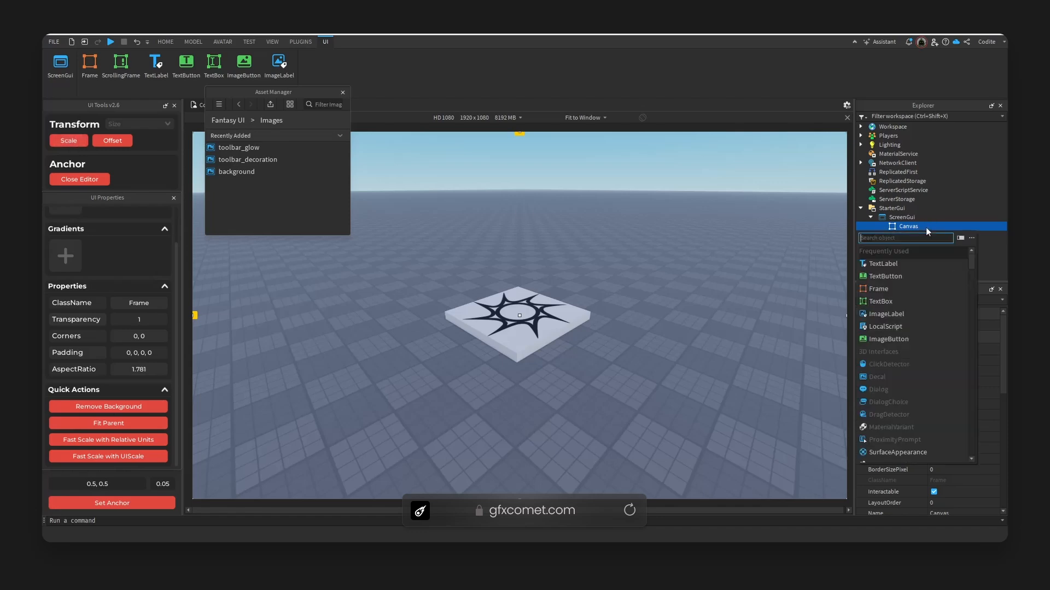
pyautogui.write('image')
pyautogui.press('Down')
pyautogui.press('Return')
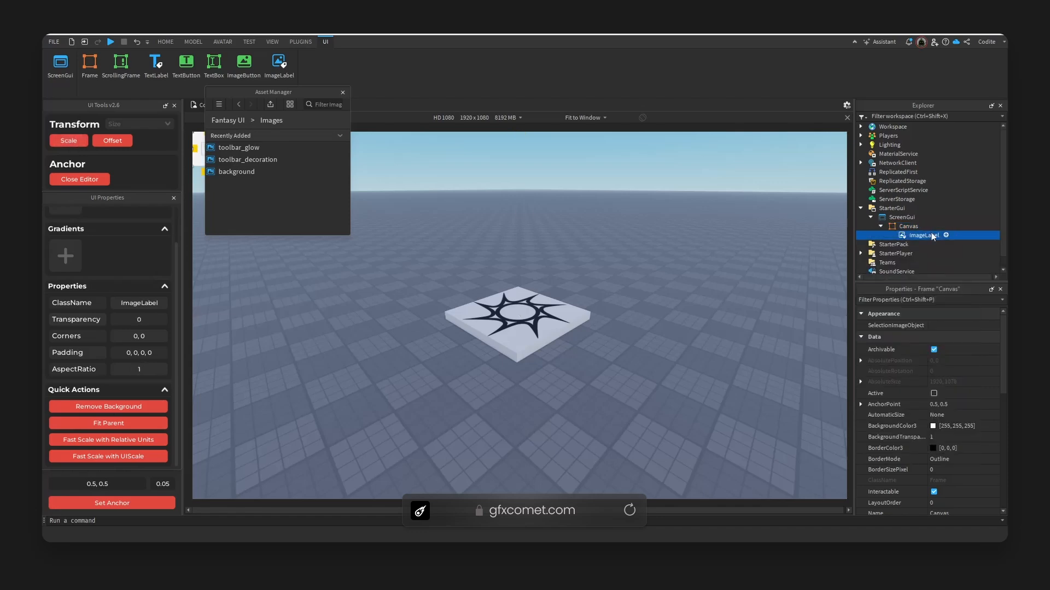
pyautogui.press('F2')
pyautogui.write('Background')
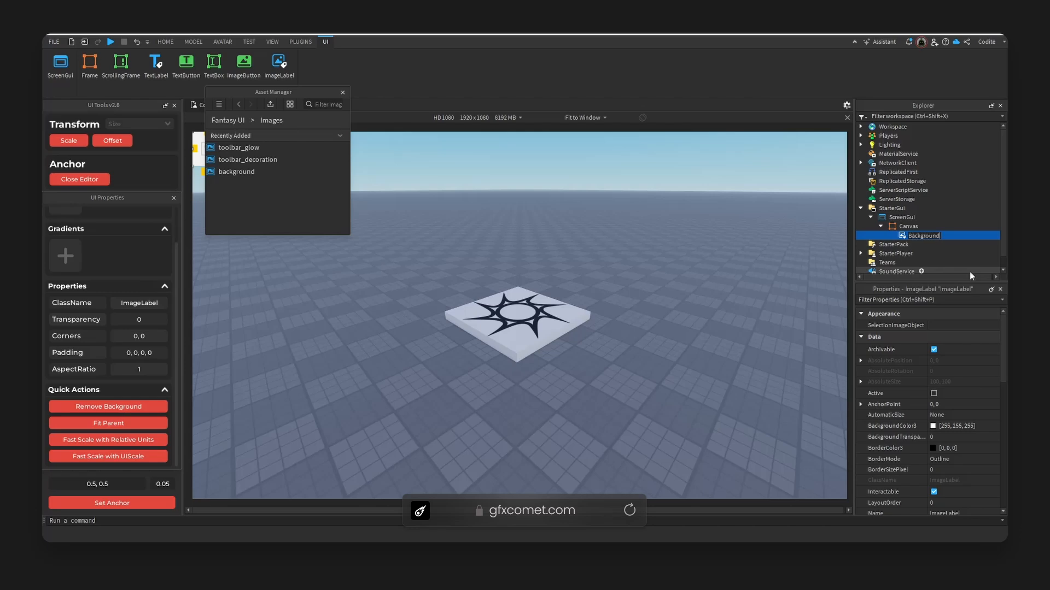
pyautogui.press('Return')
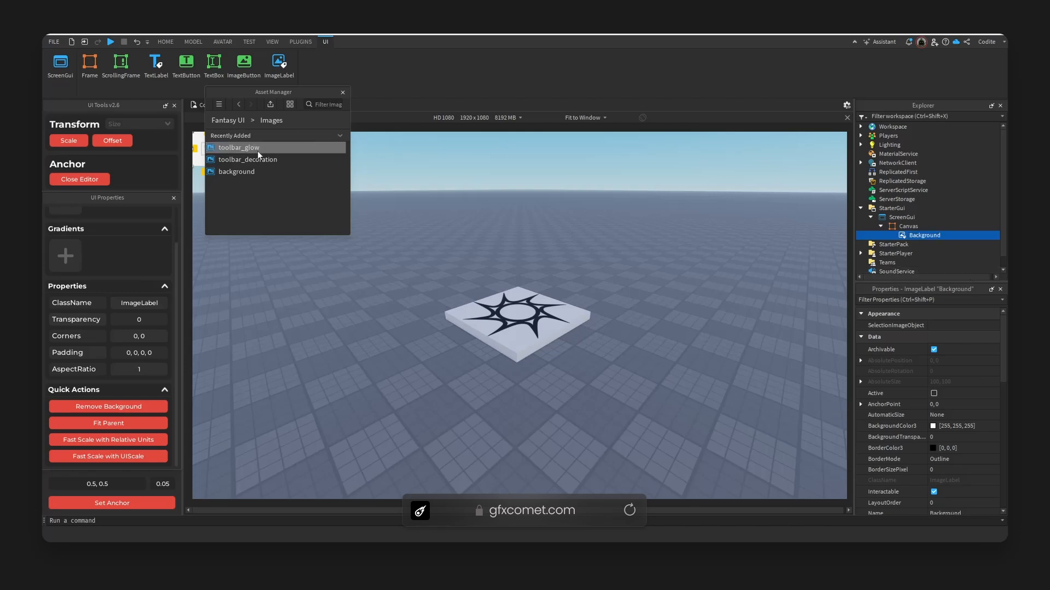
# Copy the uploaded background image's asset ID and assign it as the Background label's image
pyautogui.click(273, 172)
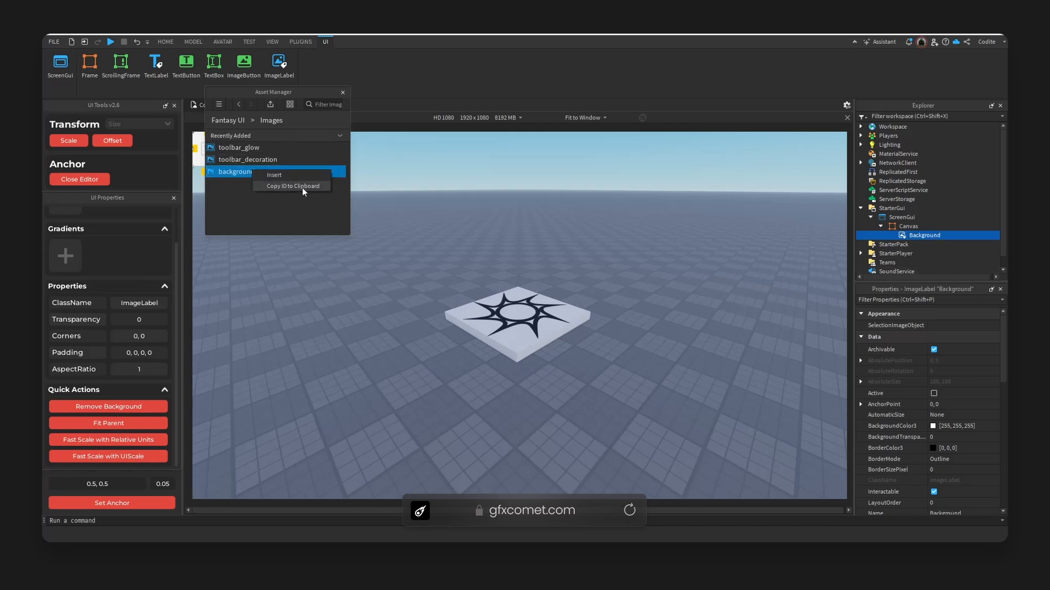
pyautogui.scroll(-8, 963, 450)
pyautogui.click(971, 395)
pyautogui.hotkey('ctrl', 'v')
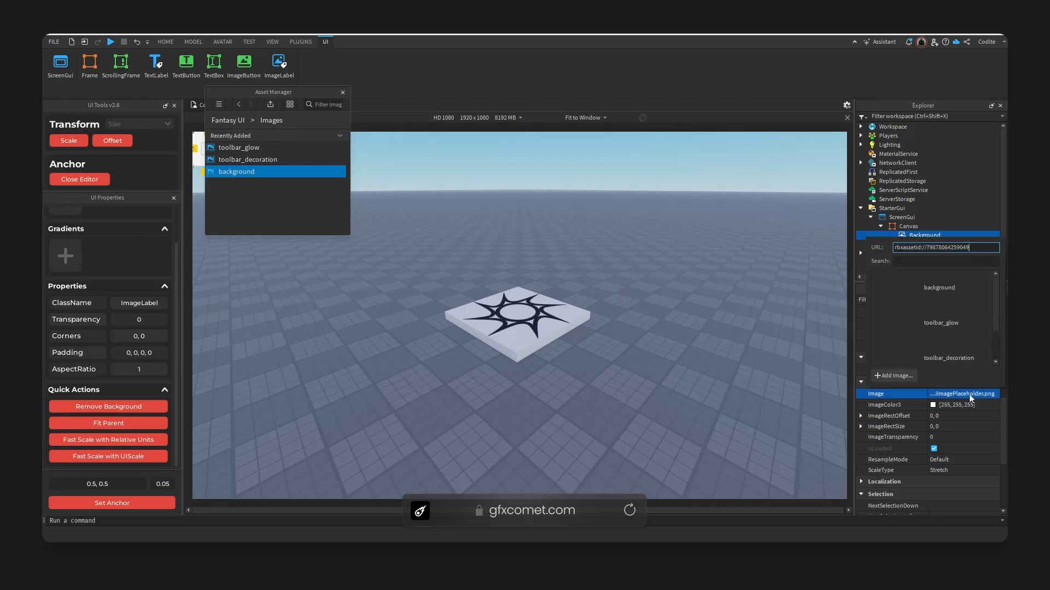
pyautogui.press('Return')
# Anchor the Background image label at 0.5, 0.5, fit it to Canvas and remove its background fill
pyautogui.click(130, 502)
pyautogui.click(120, 421)
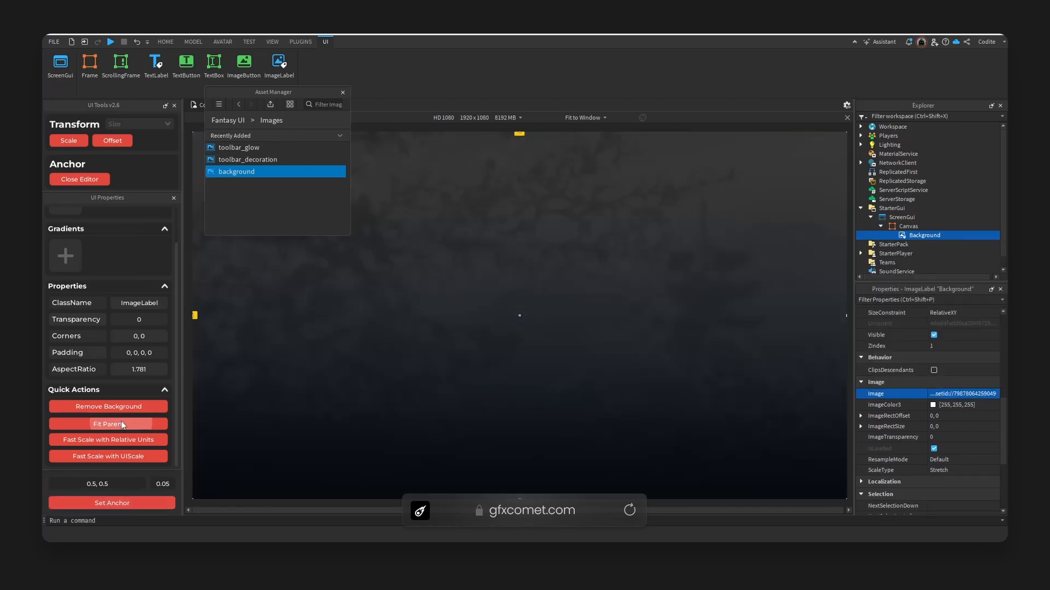
pyautogui.click(138, 408)
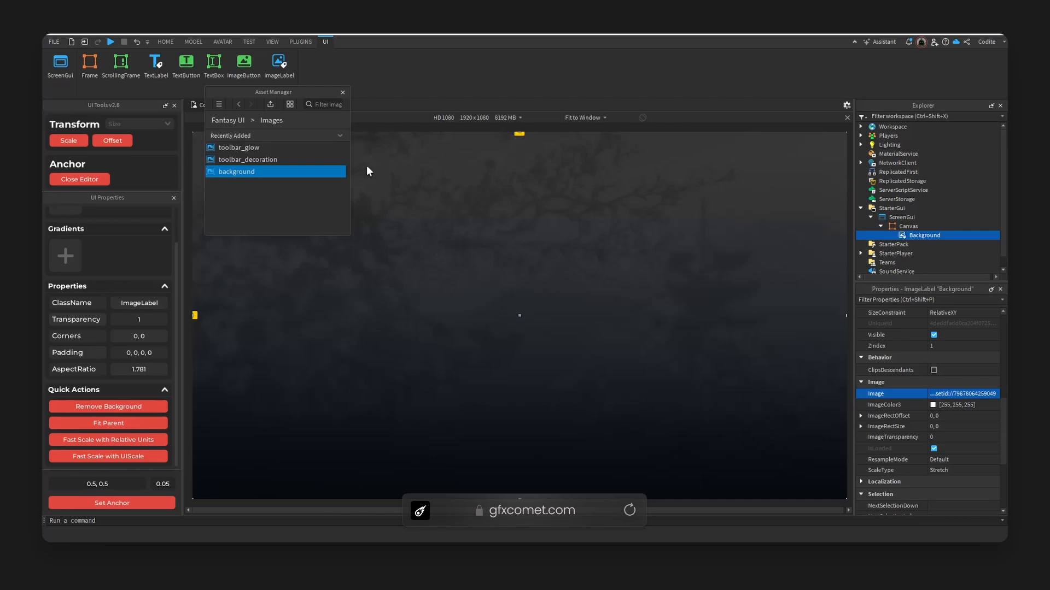
# Add a Frame inside Canvas and name it Navigation
pyautogui.click(917, 226)
pyautogui.click(925, 226)
pyautogui.click(918, 251)
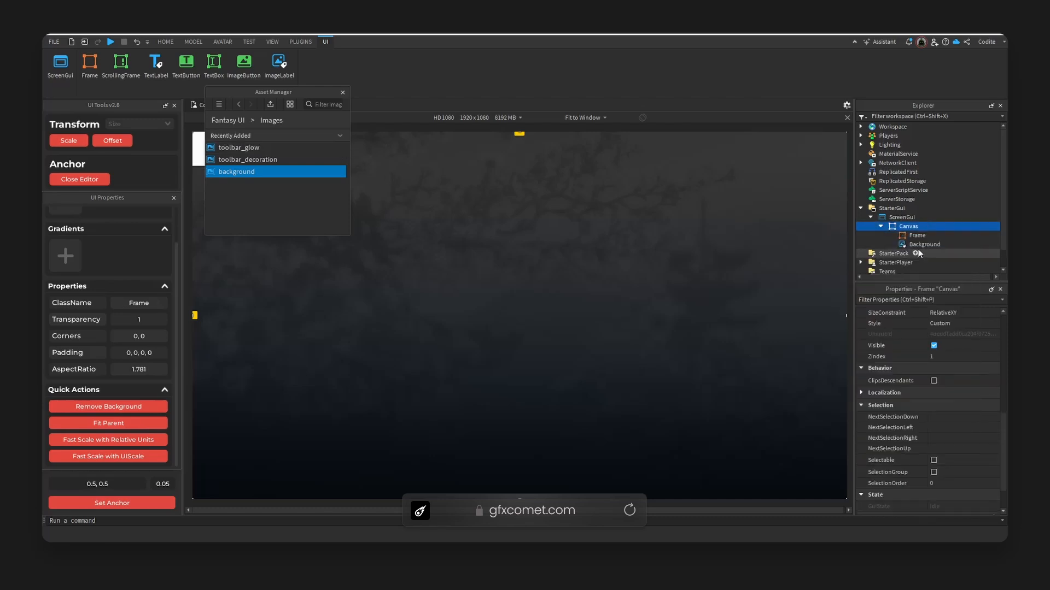
pyautogui.click(919, 237)
pyautogui.press('F2')
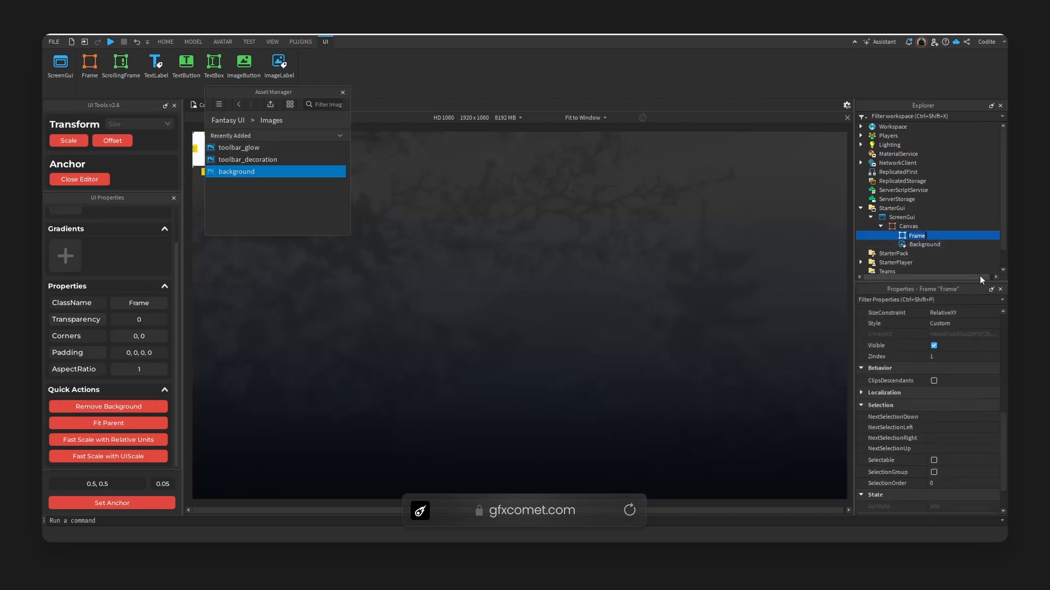
pyautogui.write('Navigation')
pyautogui.press('Return')
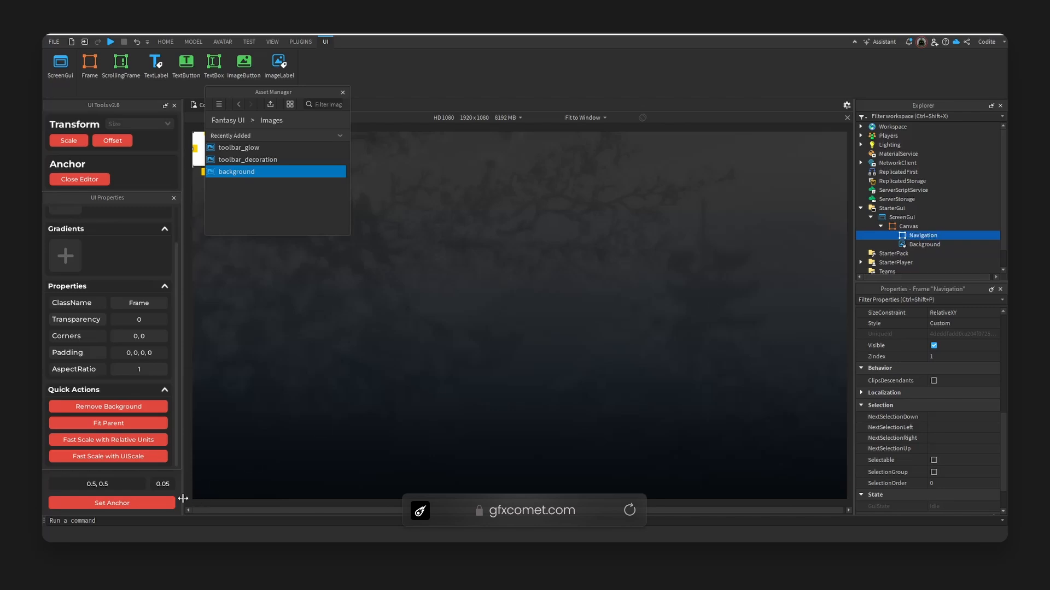
# Center the Navigation frame with a 0.5, 0.5 anchor and set its X size to scale 1 and offset 0
pyautogui.click(154, 502)
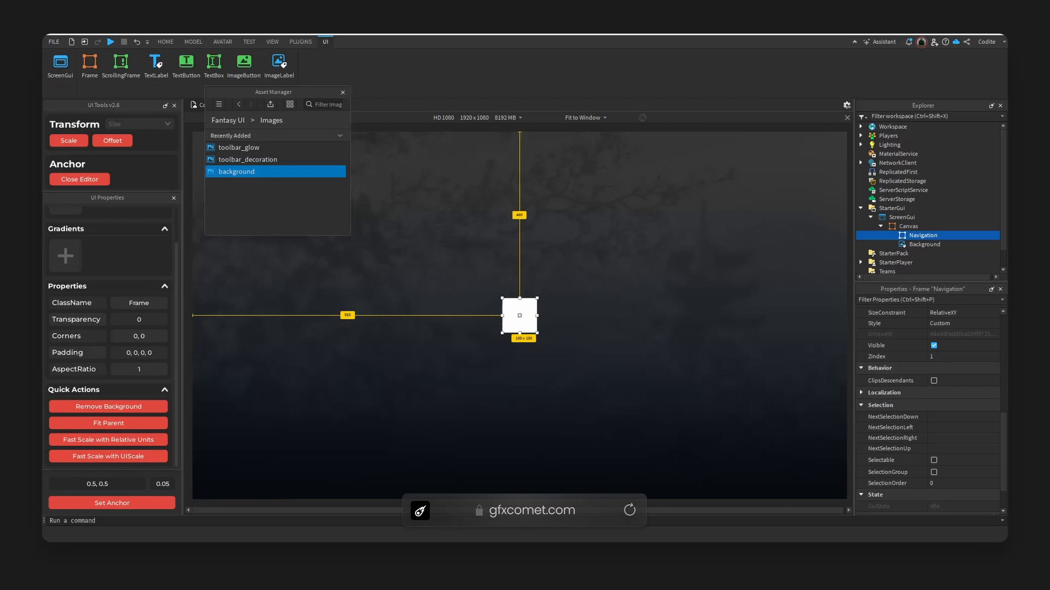
pyautogui.scroll(5, 950, 379)
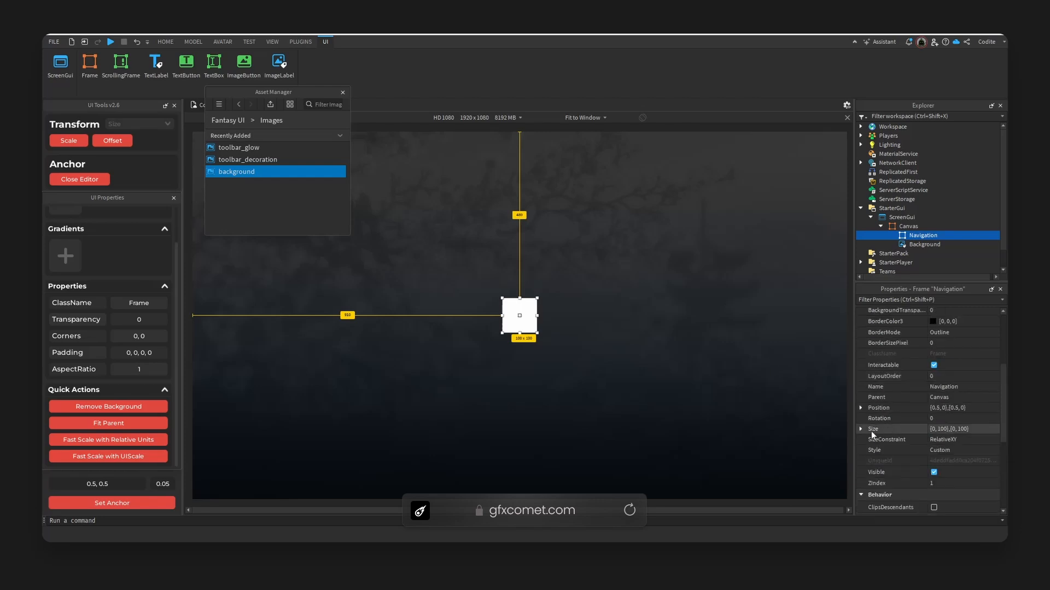
pyautogui.click(870, 429)
pyautogui.click(871, 450)
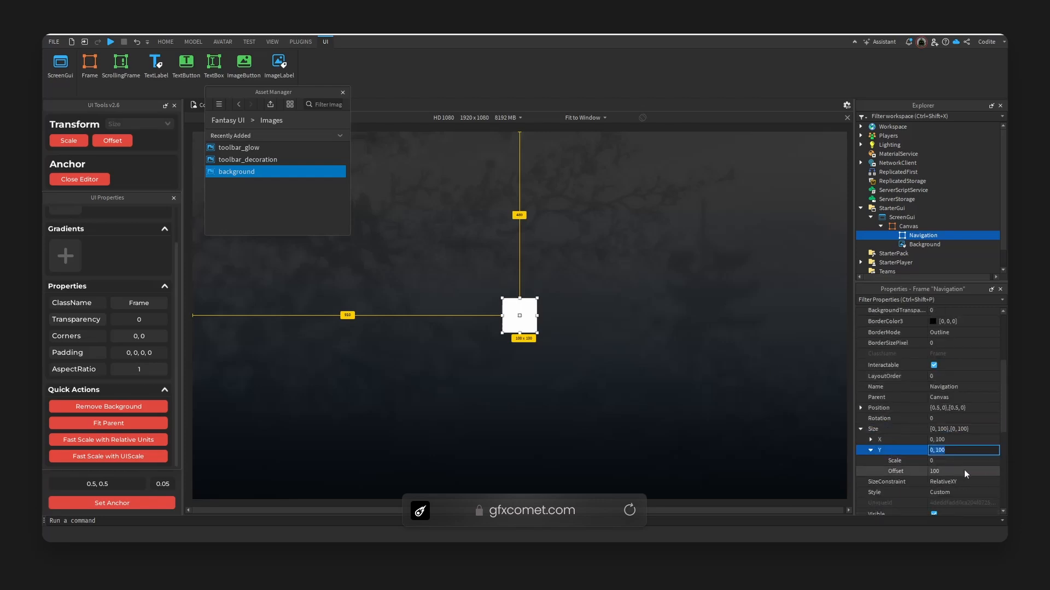
pyautogui.click(871, 450)
pyautogui.click(871, 439)
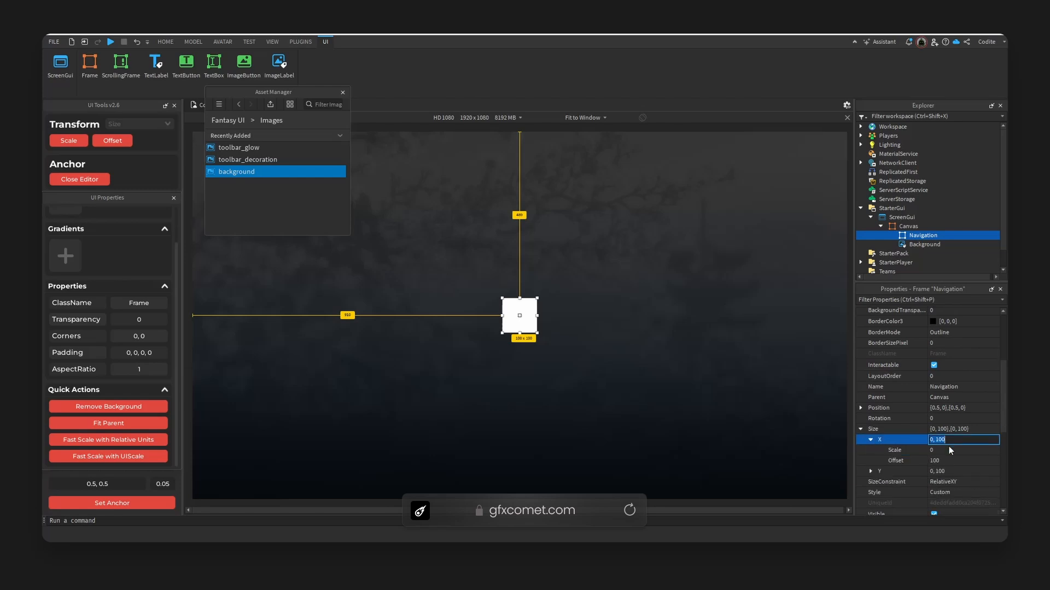
pyautogui.click(979, 450)
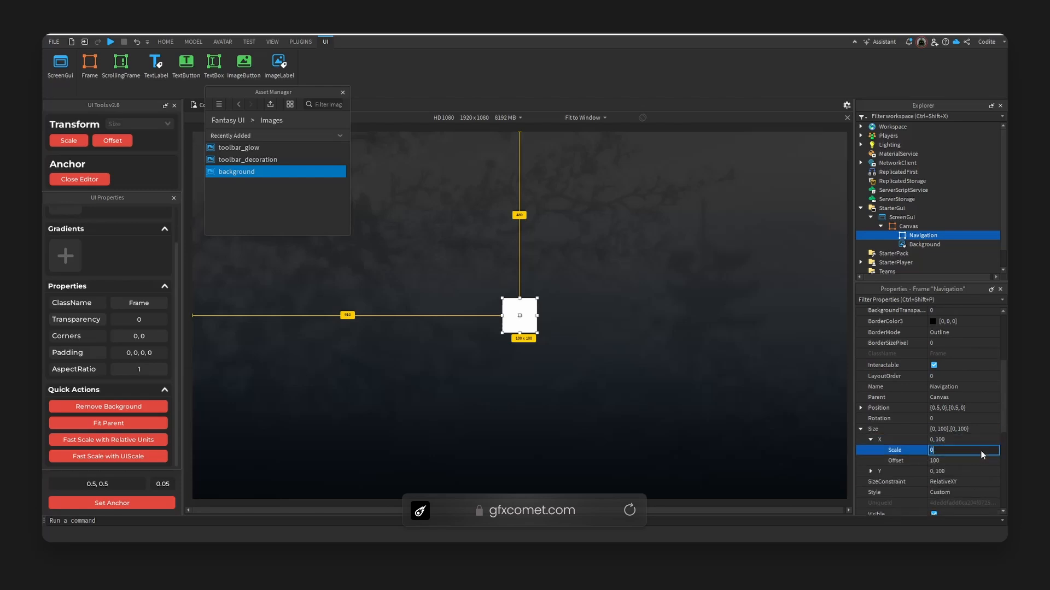
pyautogui.write('1')
pyautogui.click(981, 461)
pyautogui.write('0')
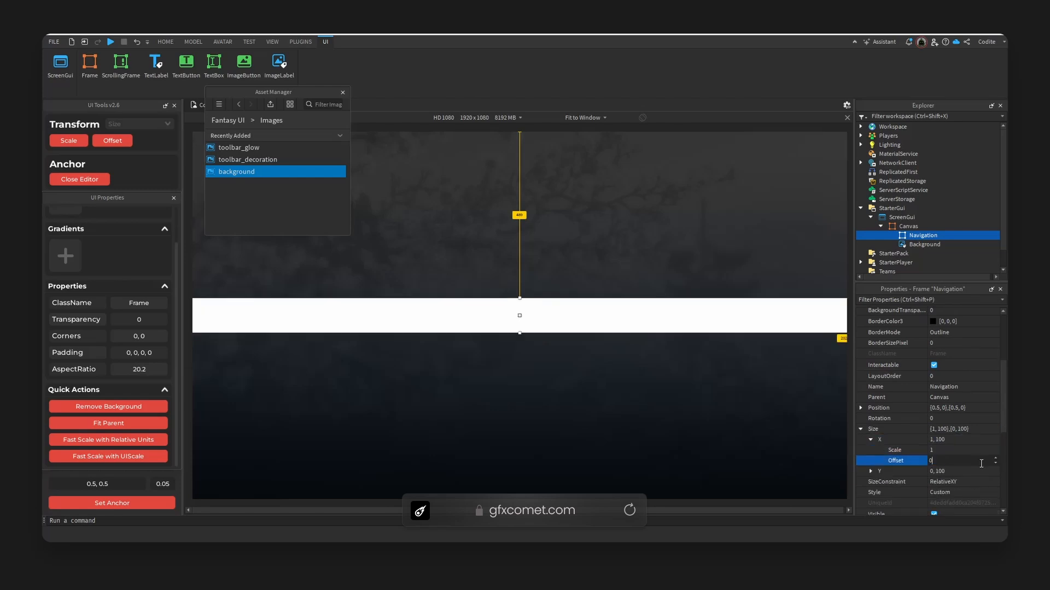
pyautogui.press('Return')
# Set the Navigation frame's anchor point Y to 0 and move the frame up to the canvas's upper edge
pyautogui.scroll(4, 953, 402)
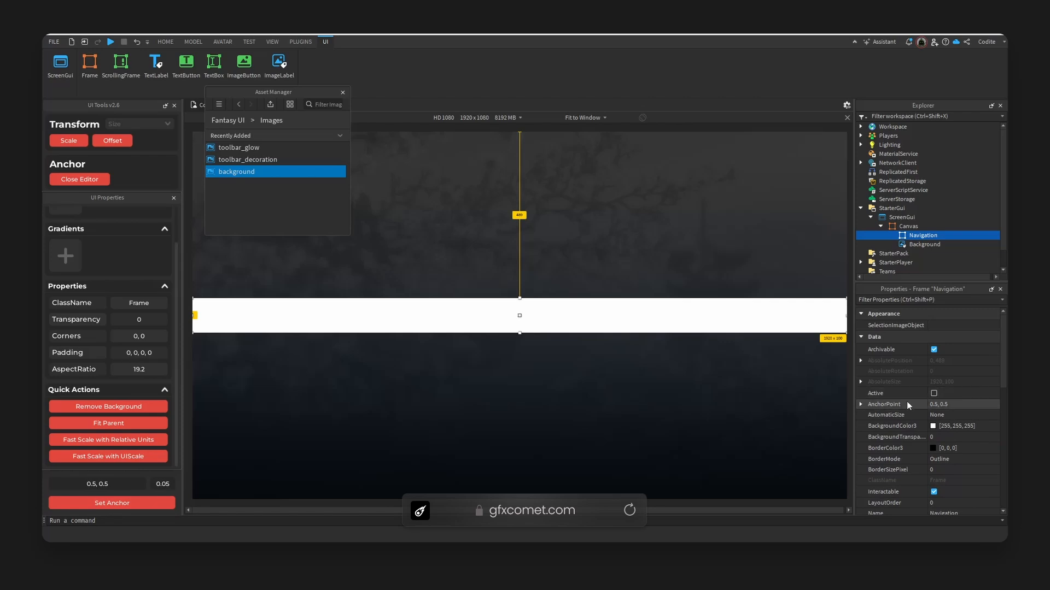
pyautogui.click(860, 405)
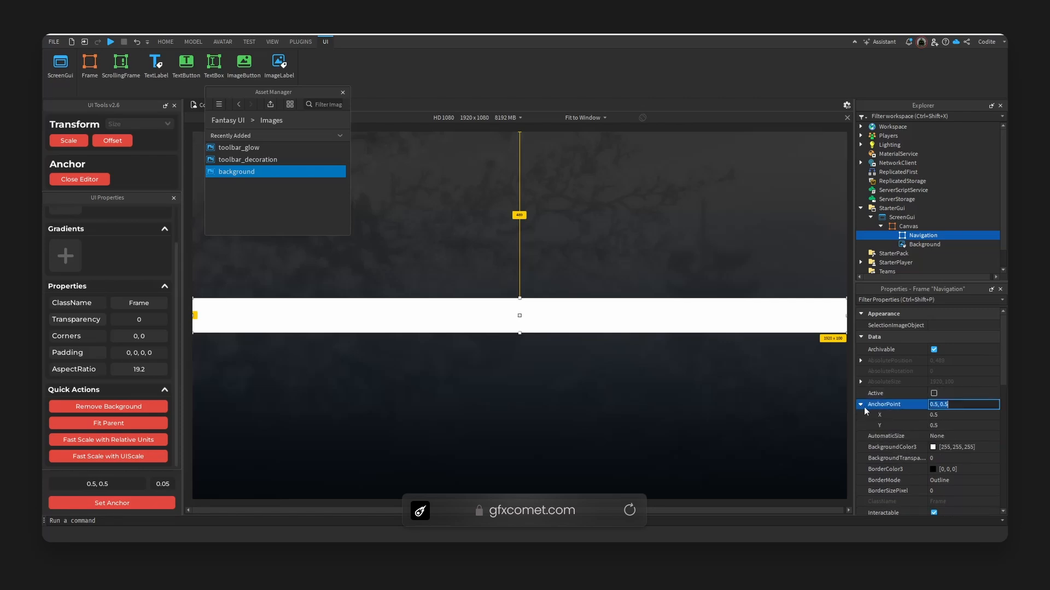
pyautogui.click(936, 425)
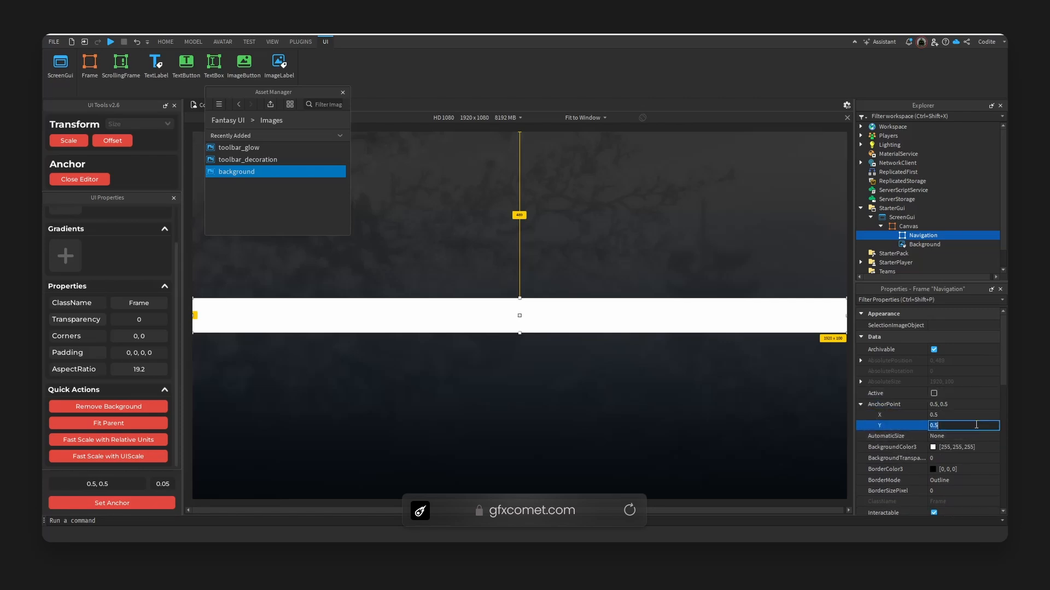
pyautogui.write('0')
pyautogui.press('Return')
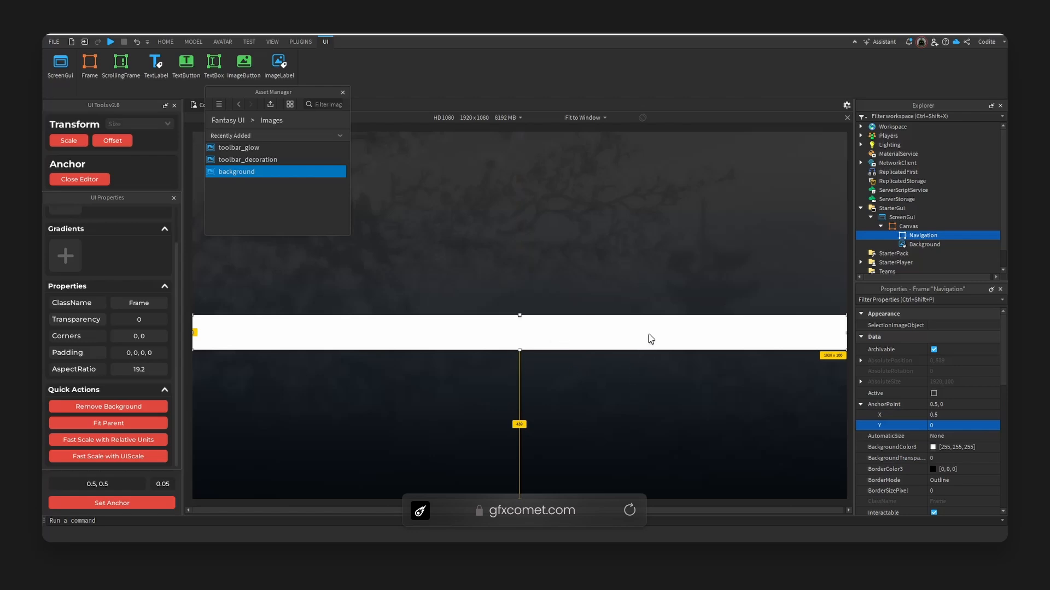
pyautogui.moveTo(649, 337); pyautogui.dragTo(649, 152)
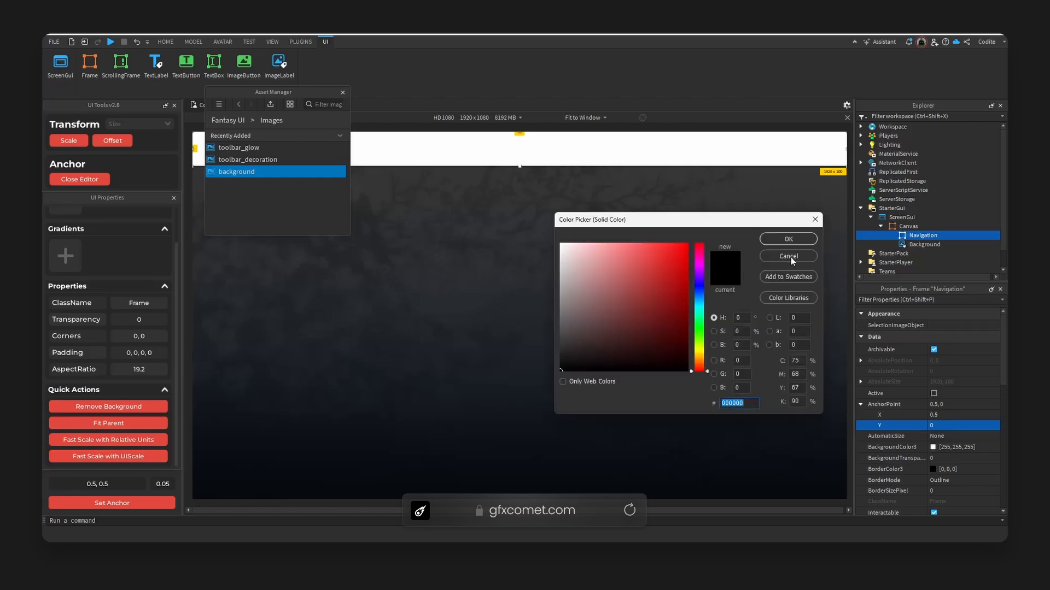
# Close the reference color picker unchanged and set the Navigation frame's background color to black (0, 0, 0)
pyautogui.click(789, 256)
pyautogui.scroll(-3, 975, 417)
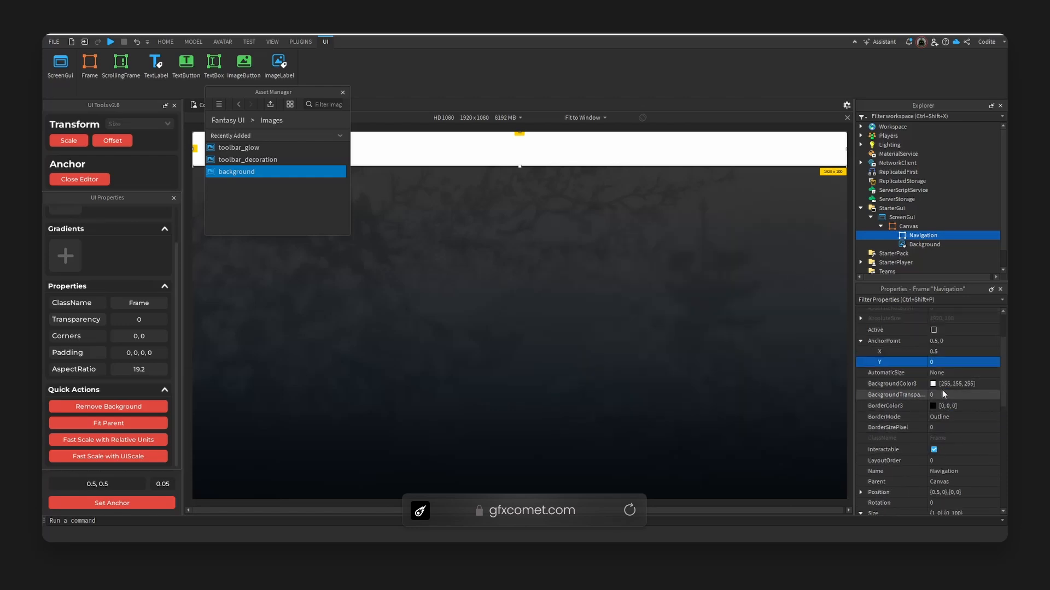
pyautogui.click(933, 384)
pyautogui.moveTo(642, 258); pyautogui.dragTo(641, 341)
pyautogui.click(591, 377)
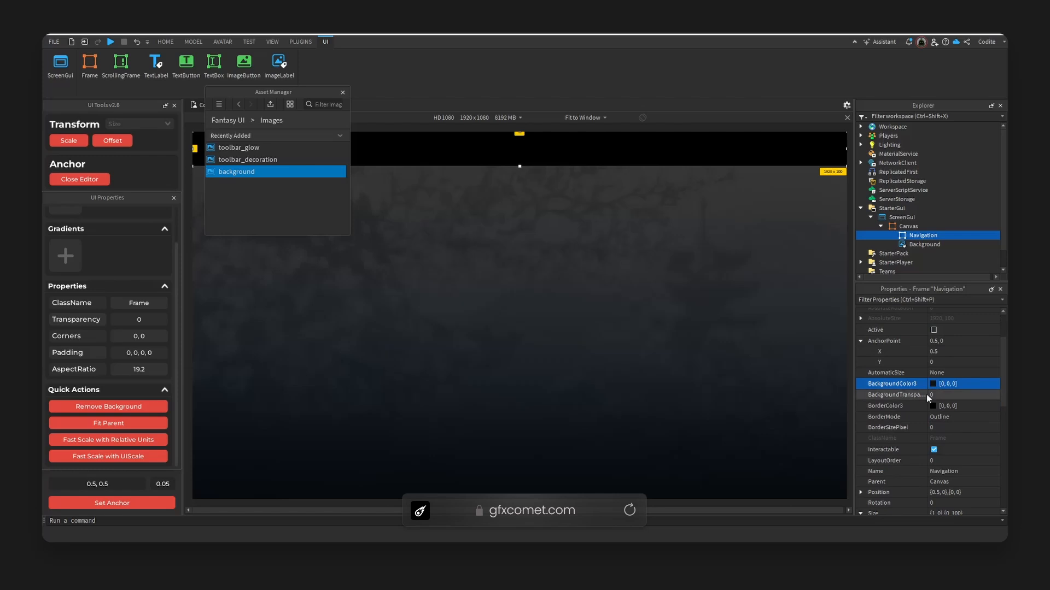
# Set the Navigation frame's background transparency to 0.45 and move the Asset Manager window off the navigation bar
pyautogui.click(951, 394)
pyautogui.write('0.45')
pyautogui.press('Return')
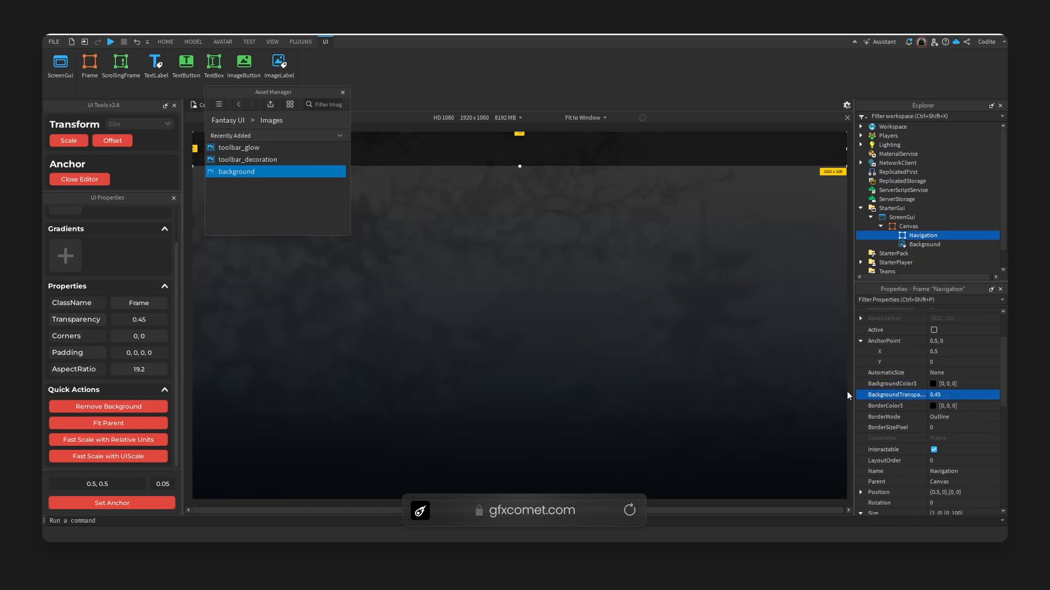
pyautogui.moveTo(307, 97); pyautogui.dragTo(465, 254)
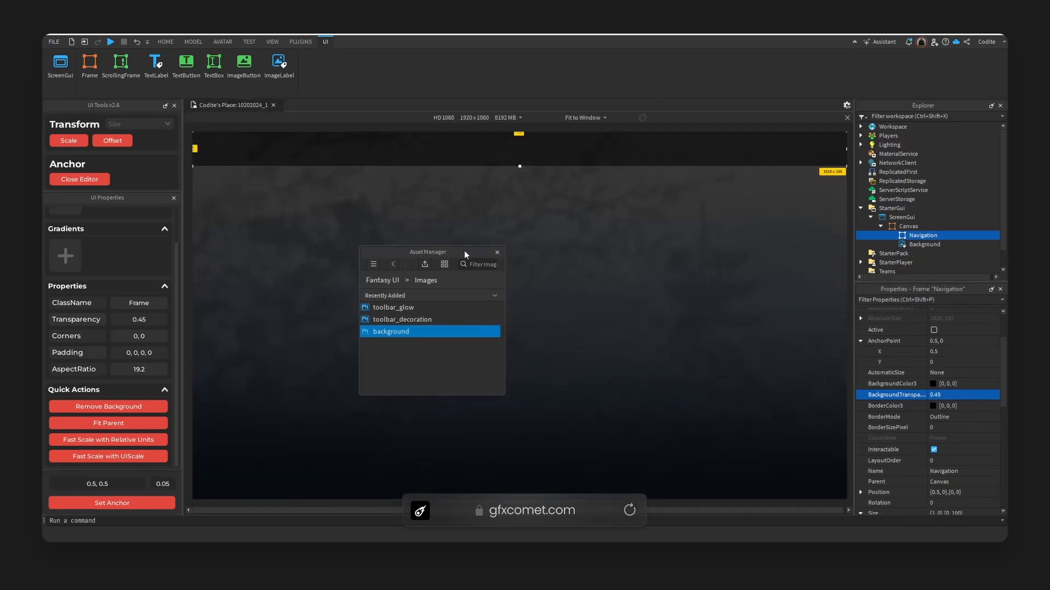
pyautogui.click(623, 219)
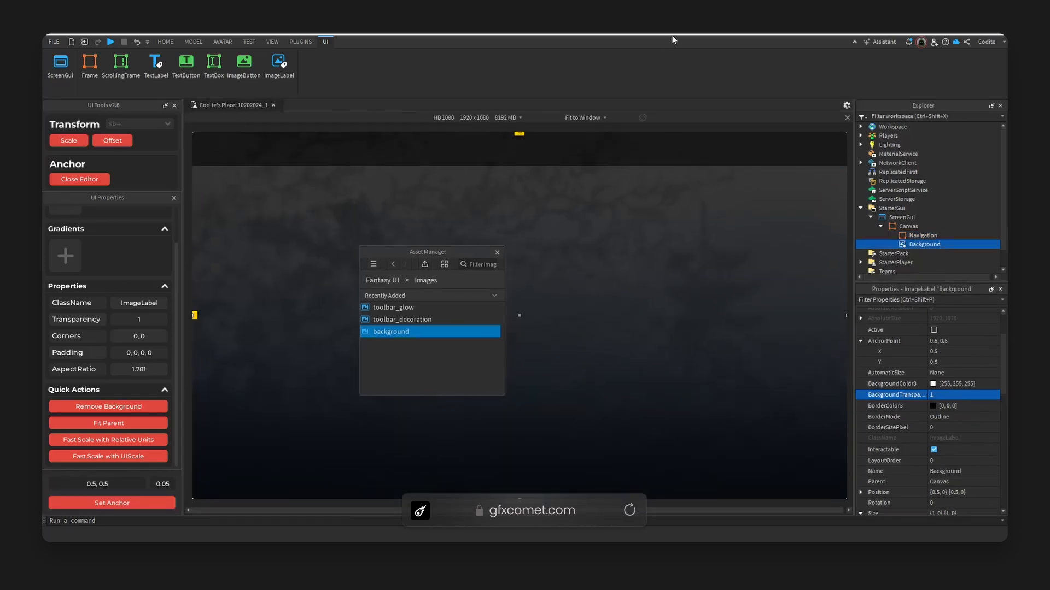
pyautogui.click(720, 150)
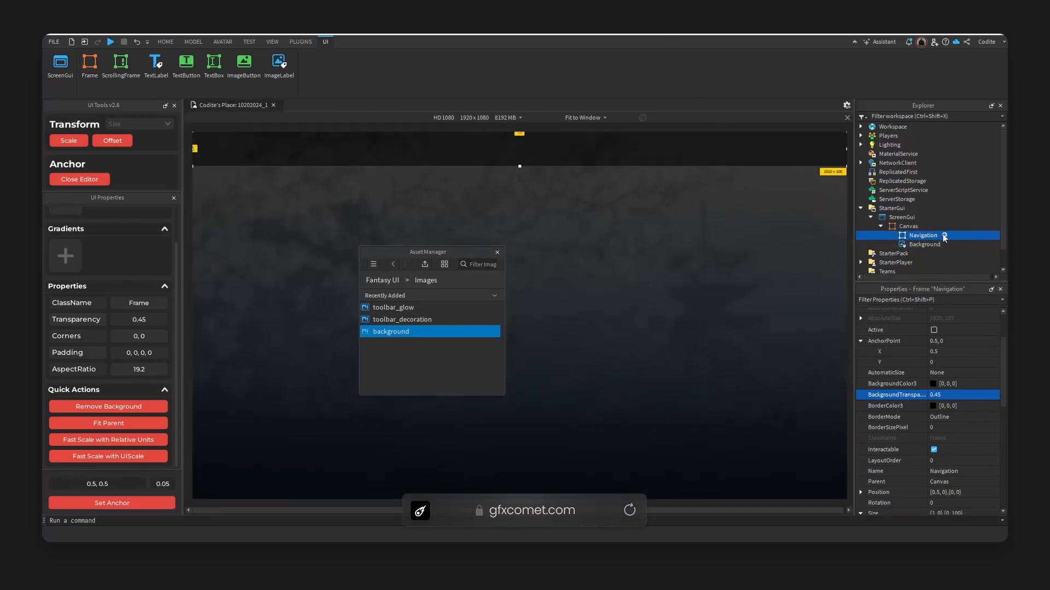
# Add a Frame inside Navigation and set the Navigation frame's SizeConstraint to RelativeXX
pyautogui.click(944, 236)
pyautogui.click(907, 254)
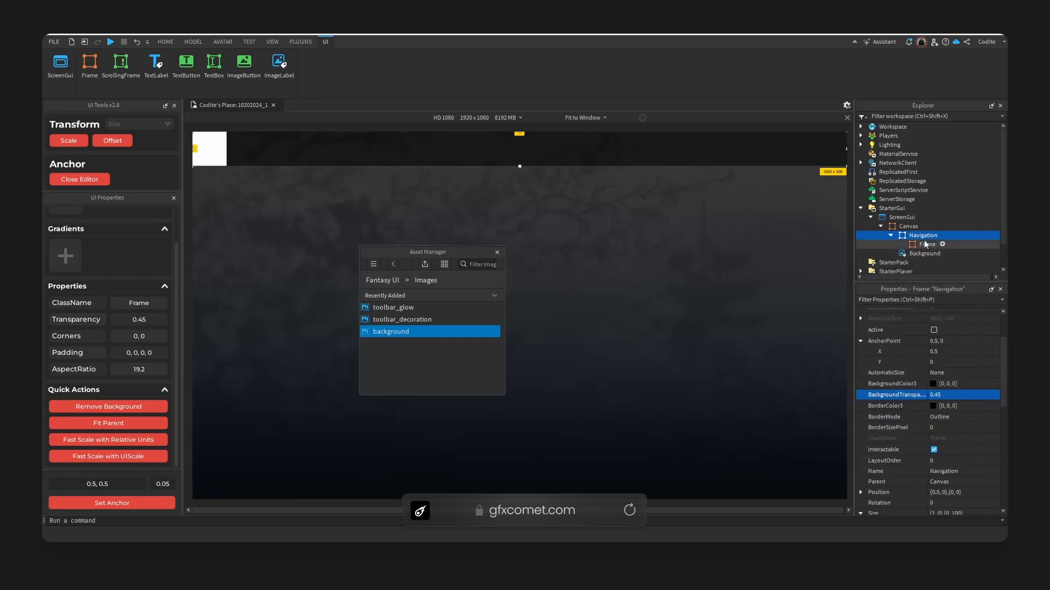
pyautogui.scroll(-5, 952, 432)
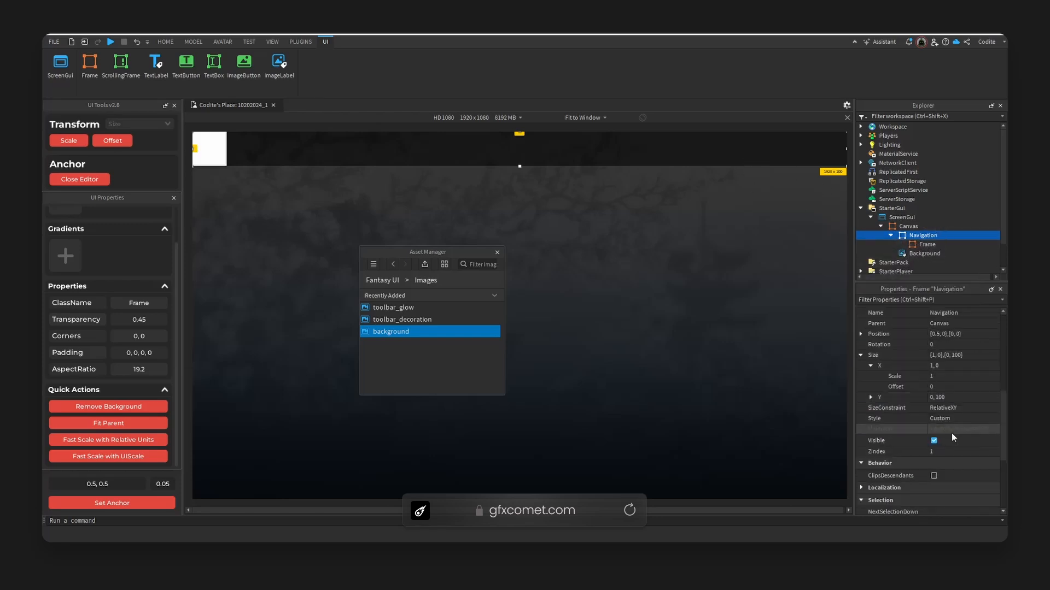
pyautogui.click(952, 416)
pyautogui.click(957, 416)
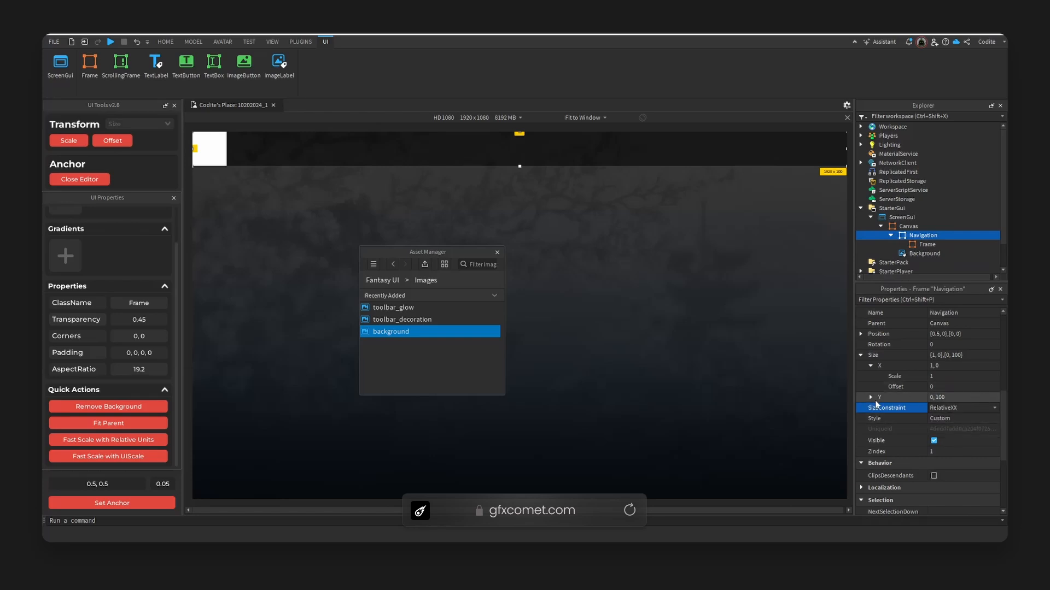
# Convert the Navigation frame's size to scale and set its Y size scale to 0.052
pyautogui.click(77, 142)
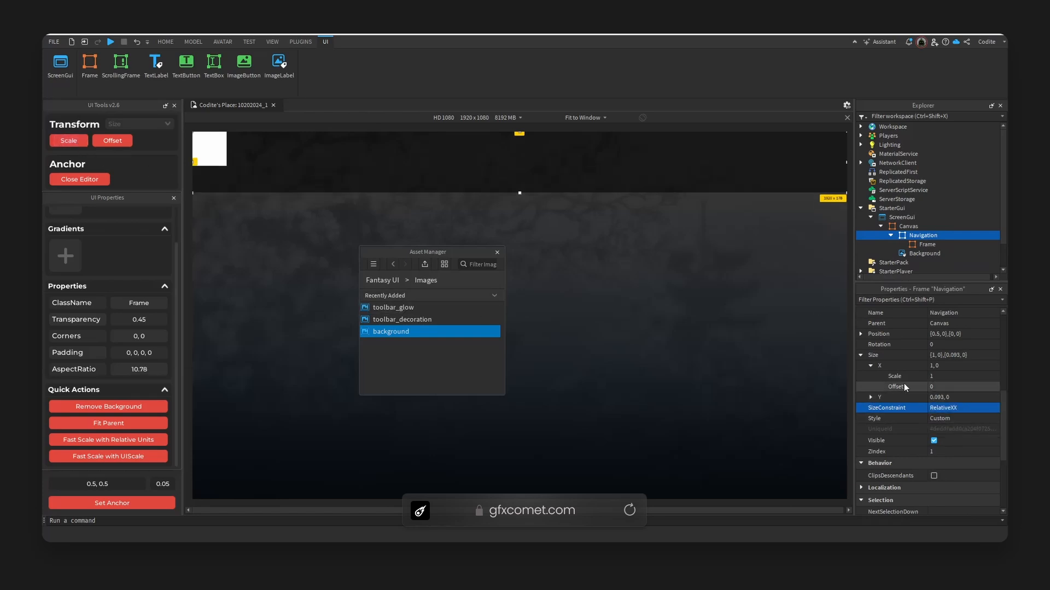
pyautogui.click(870, 397)
pyautogui.click(982, 408)
pyautogui.write('0.055')
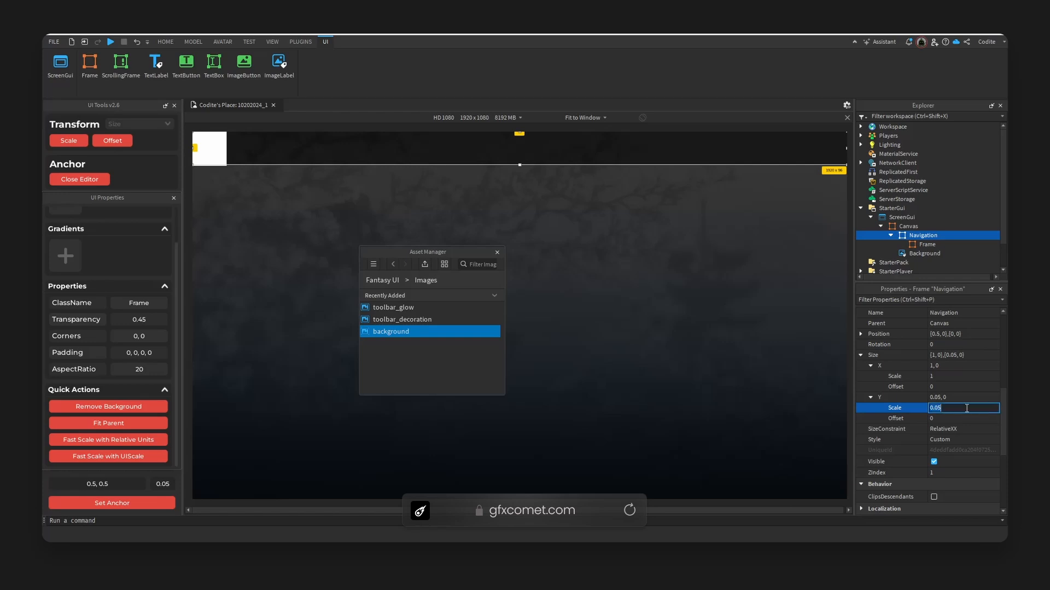
pyautogui.press('Return')
pyautogui.click(972, 407)
pyautogui.write('0.052')
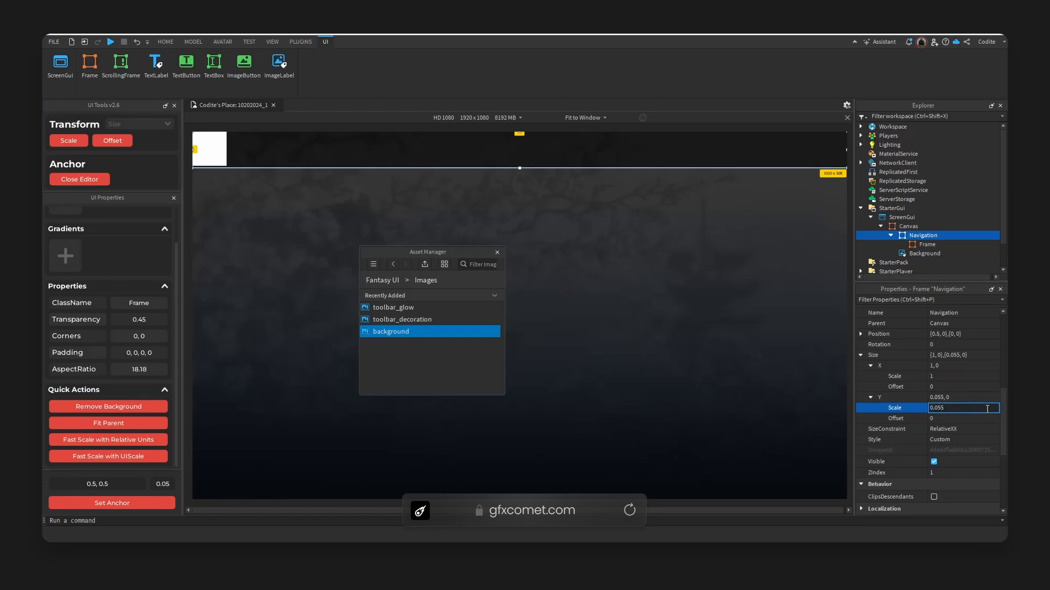
pyautogui.press('Return')
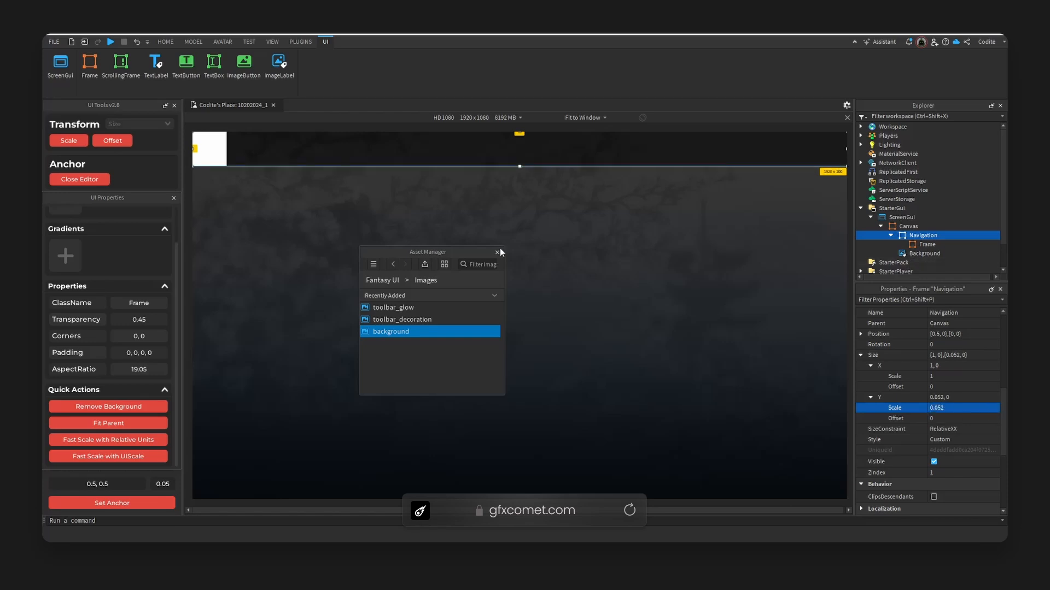
# Center the new child frame in Navigation with a 0.5, 0.5 anchor and set its background color to red (255, 0, 4)
pyautogui.click(209, 149)
pyautogui.click(164, 502)
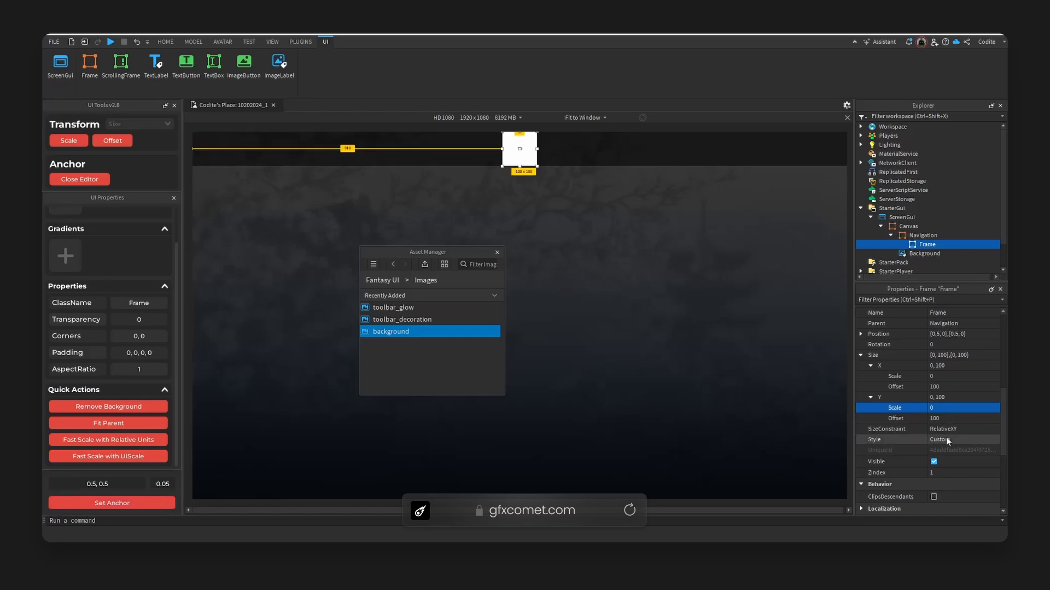
pyautogui.scroll(5, 946, 437)
pyautogui.click(933, 415)
pyautogui.moveTo(576, 240); pyautogui.dragTo(519, 199)
pyautogui.moveTo(576, 183); pyautogui.dragTo(604, 234)
pyautogui.click(629, 430)
# Rename the red frame Tabs and set its X and Y size to scale 1 and offset 0
pyautogui.scroll(-3, 912, 428)
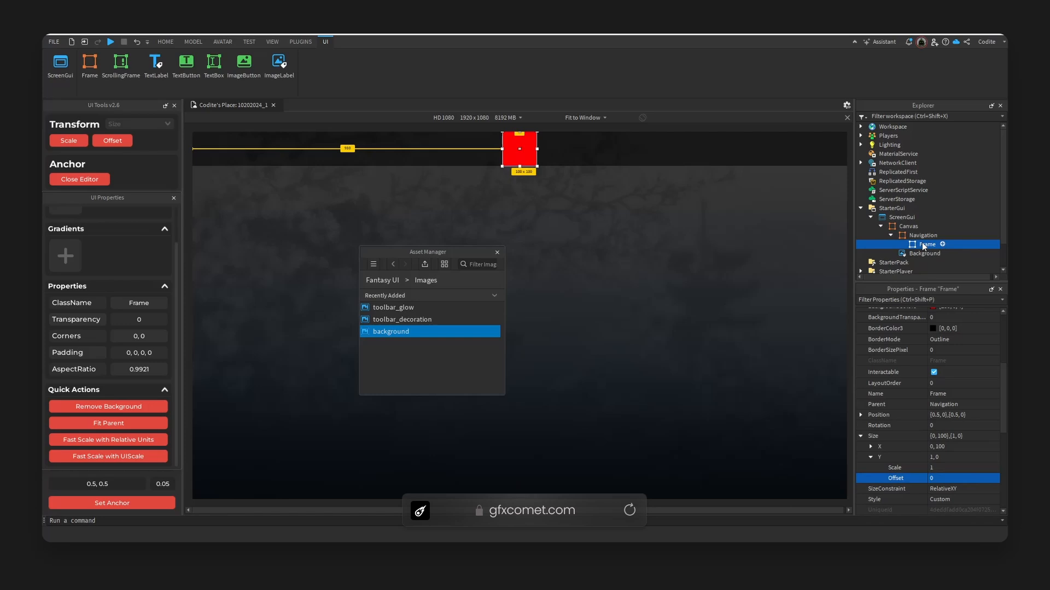
pyautogui.doubleClick(924, 245)
pyautogui.write('Tabs')
pyautogui.press('Return')
pyautogui.click(870, 457)
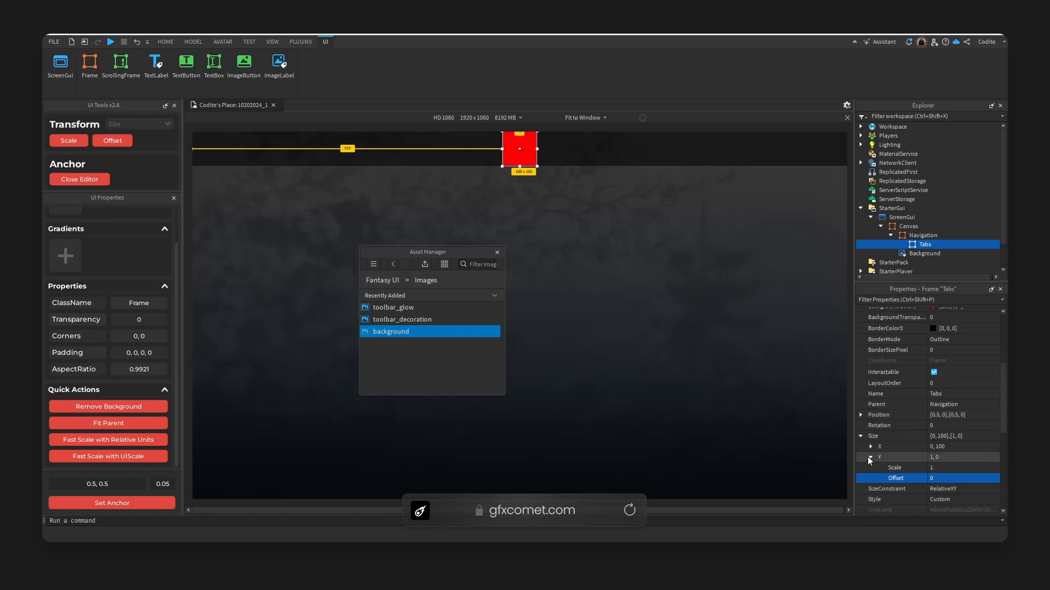
pyautogui.click(870, 447)
pyautogui.click(959, 458)
pyautogui.write('1')
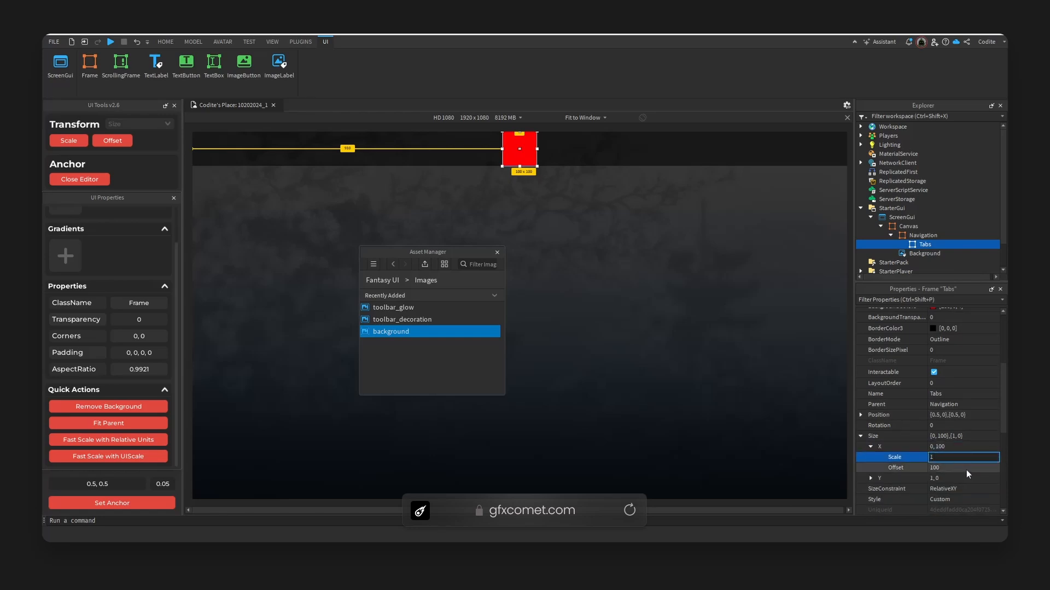
pyautogui.click(968, 470)
pyautogui.write('0')
pyautogui.press('Return')
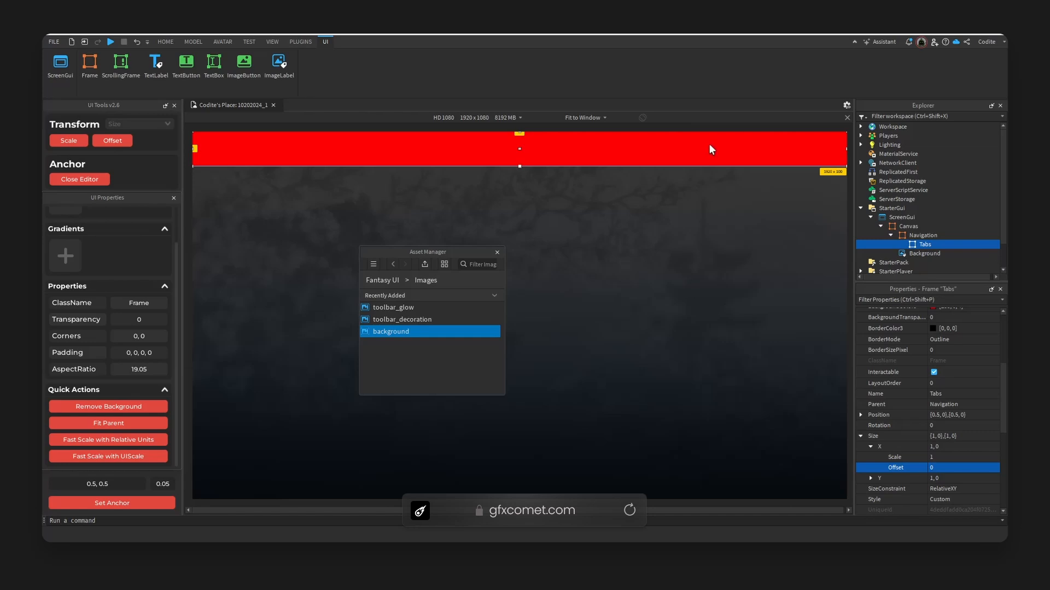
# Narrow the Tabs frame from its right edge to an X size scale of about 0.555
pyautogui.moveTo(846, 147); pyautogui.dragTo(545, 151)
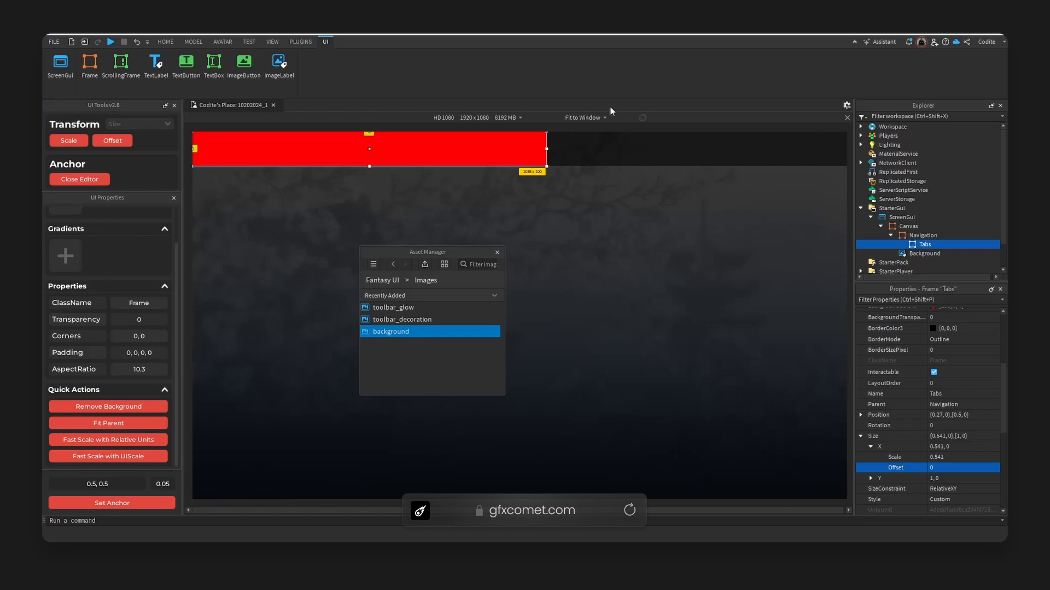
pyautogui.moveTo(546, 149); pyautogui.dragTo(556, 150)
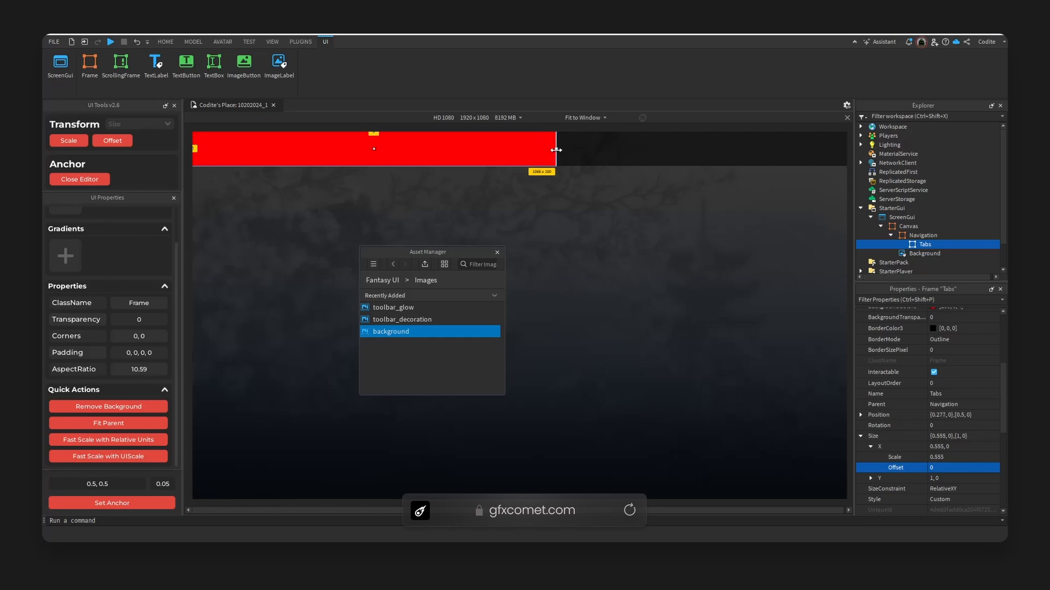
# Add a UIListLayout inside Tabs with Horizontal fill direction and Center vertical alignment
pyautogui.click(936, 245)
pyautogui.write('uil')
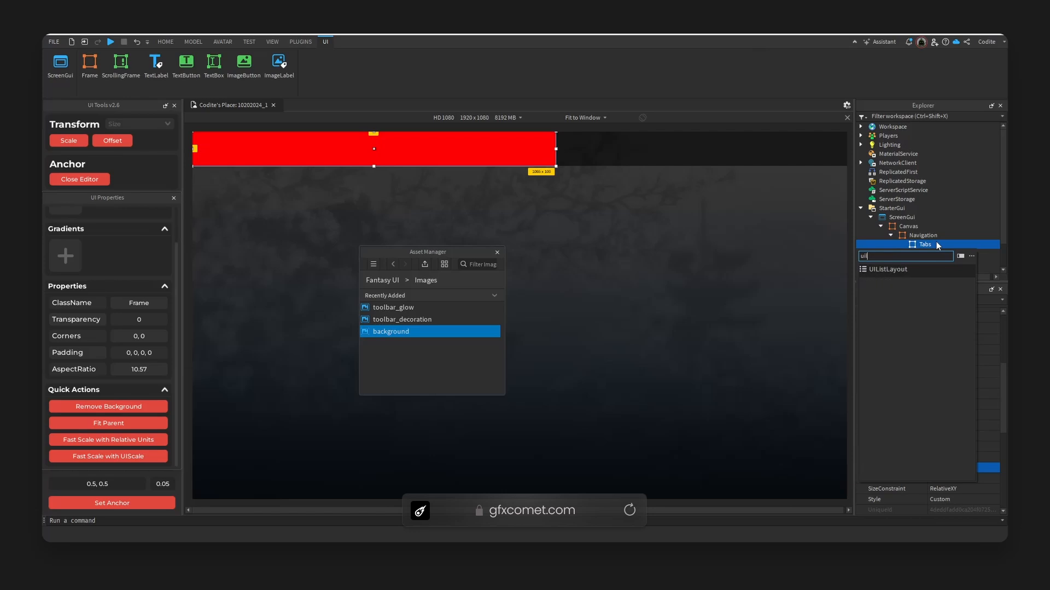
pyautogui.press('Return')
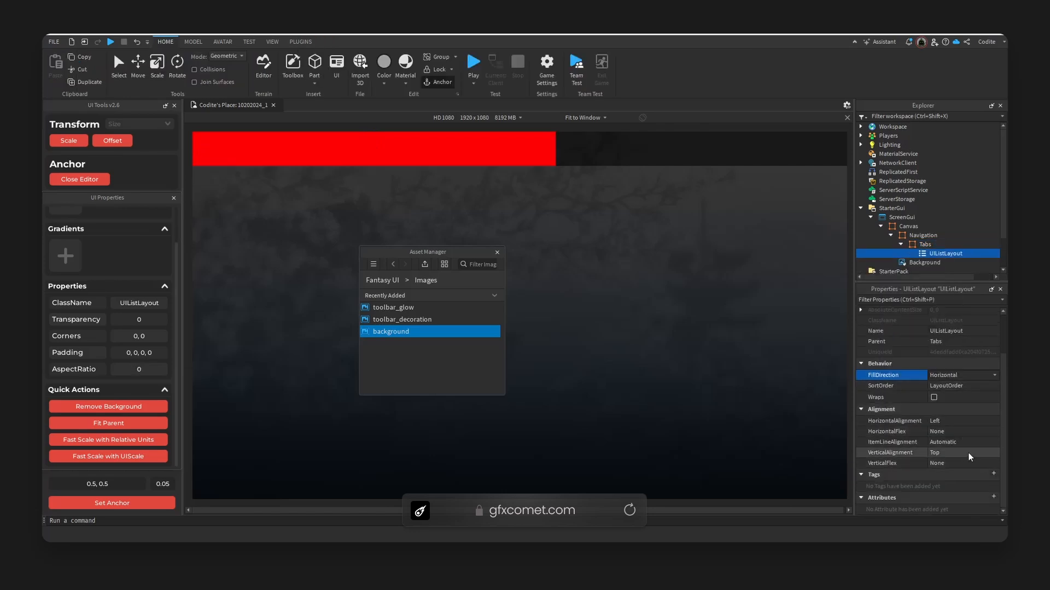
pyautogui.click(966, 453)
pyautogui.click(967, 469)
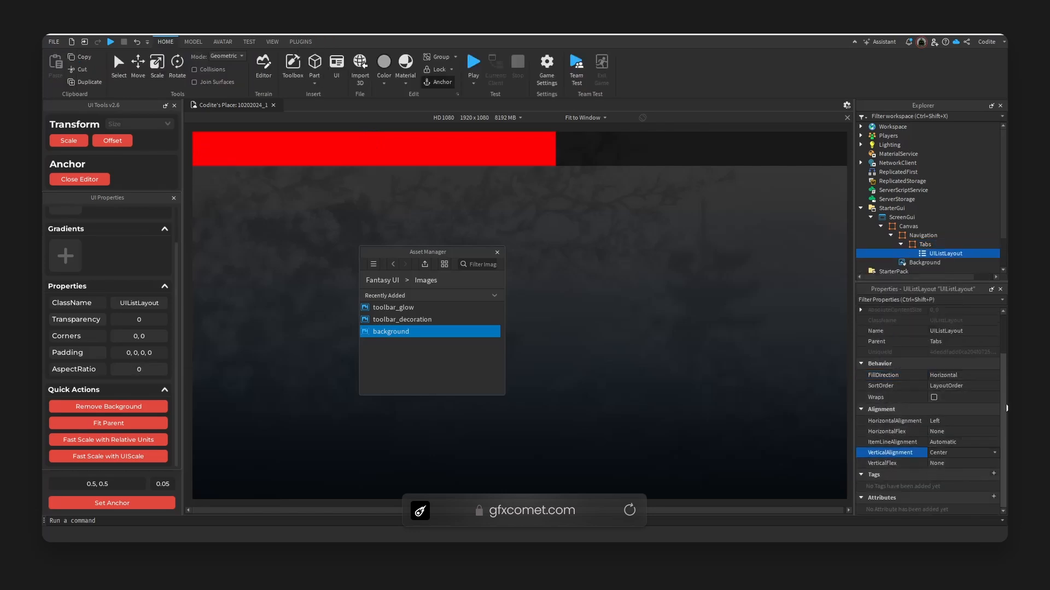
# Set the Tabs frame's background transparency to 0.8
pyautogui.click(484, 156)
pyautogui.scroll(5, 973, 405)
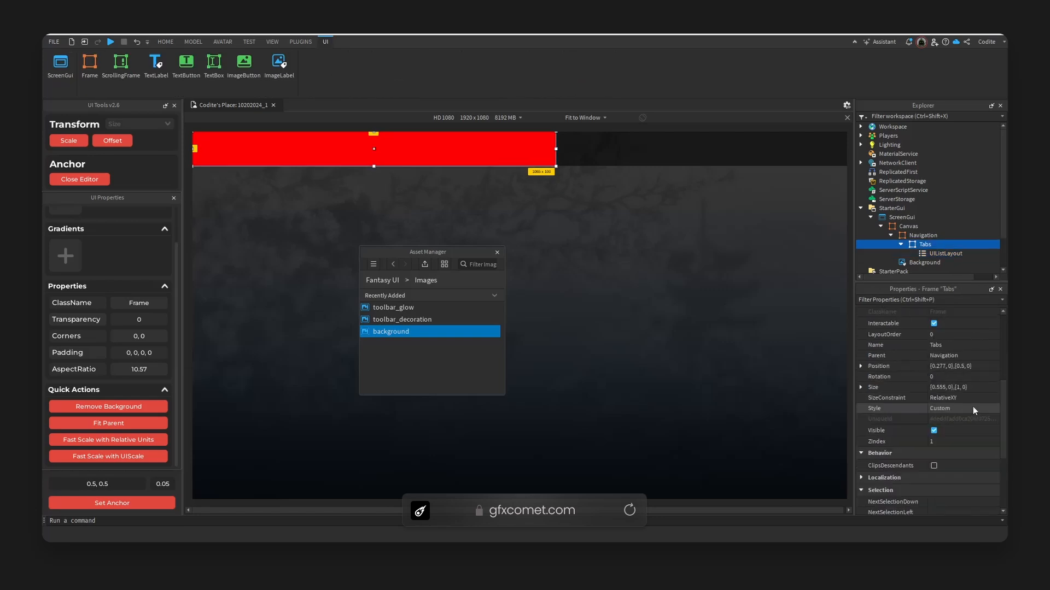
pyautogui.click(968, 437)
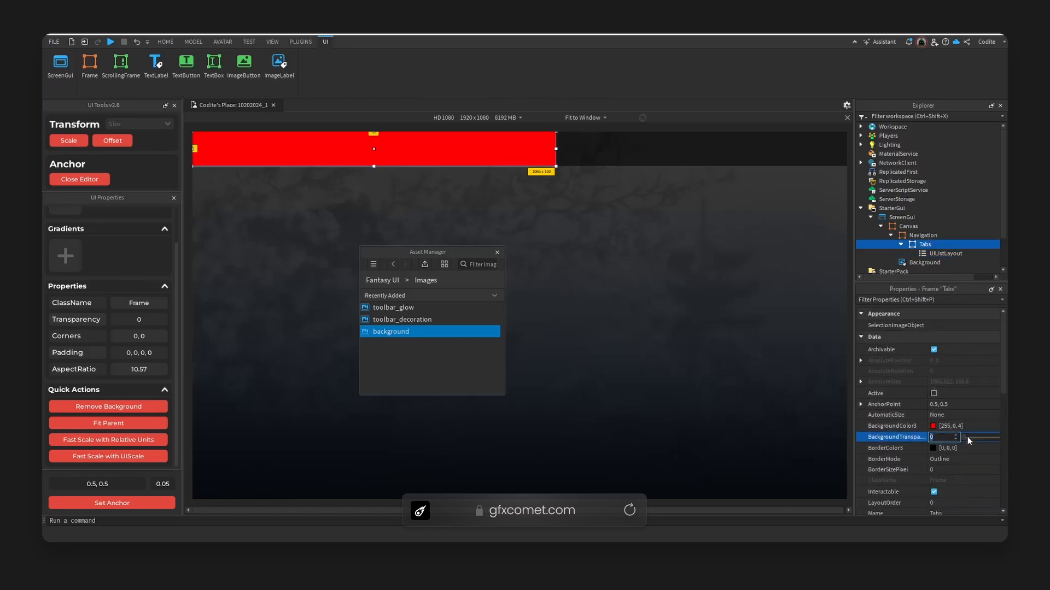
pyautogui.write('.8')
pyautogui.press('Return')
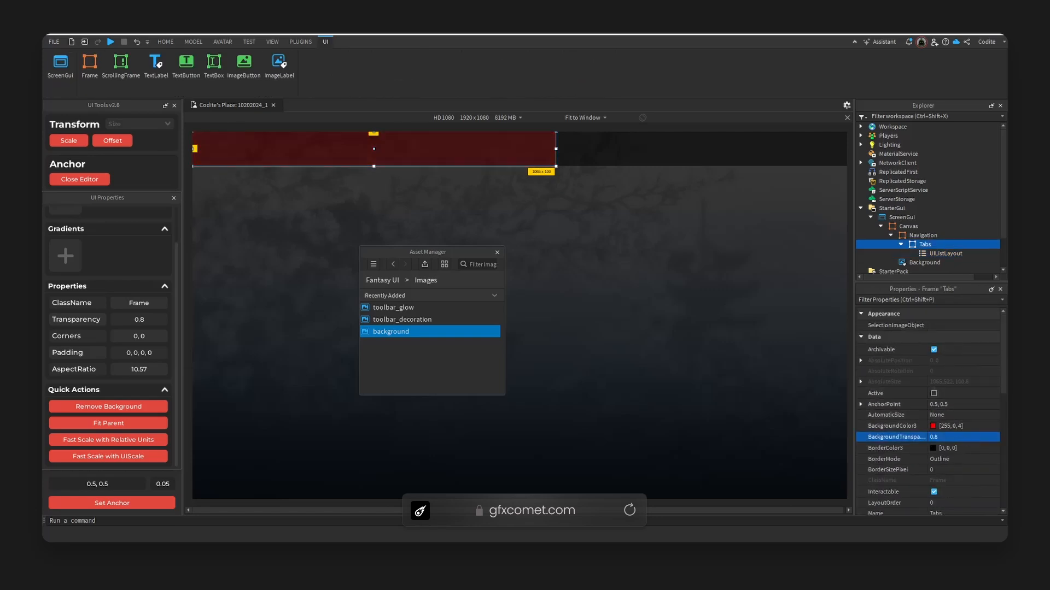
# Add a Frame inside Tabs and set its X size to scale 0 and offset 170
pyautogui.click(938, 244)
pyautogui.write('fra')
pyautogui.click(925, 272)
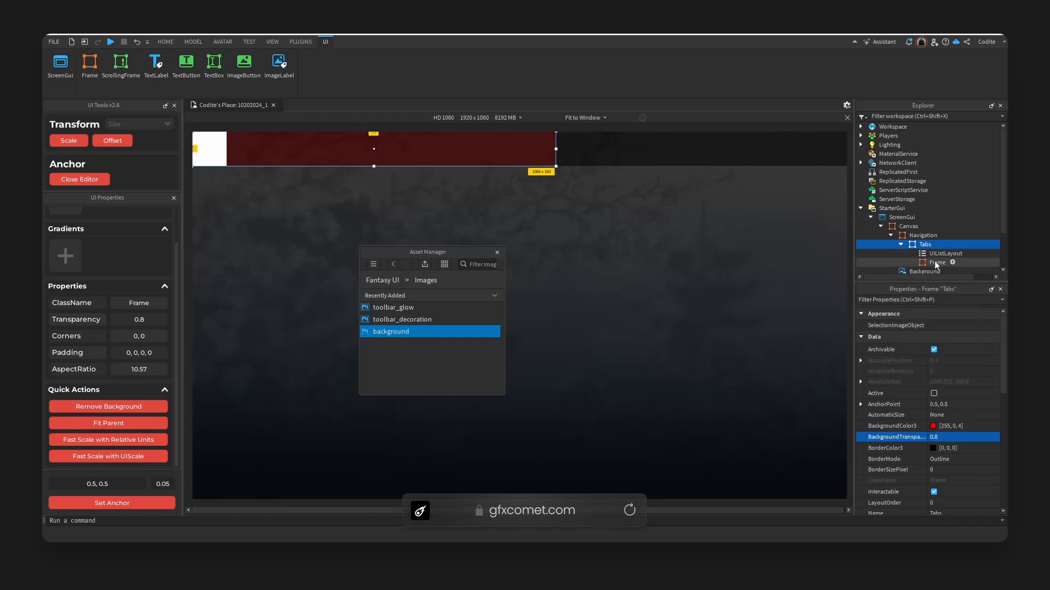
pyautogui.click(934, 262)
pyautogui.scroll(-4, 913, 432)
pyautogui.click(861, 430)
pyautogui.click(966, 441)
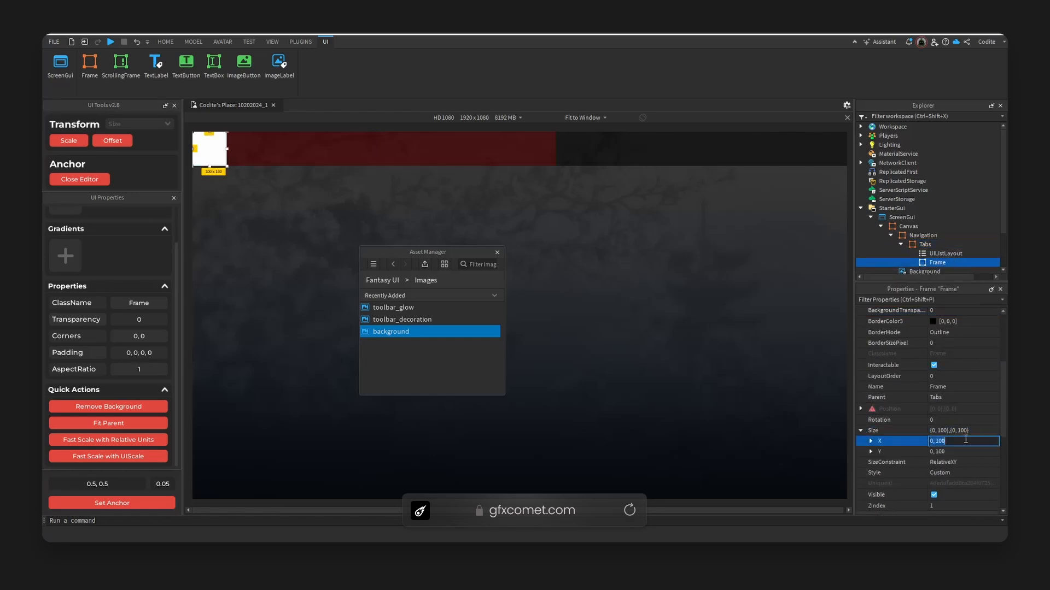
pyautogui.write('0, 170')
pyautogui.press('Return')
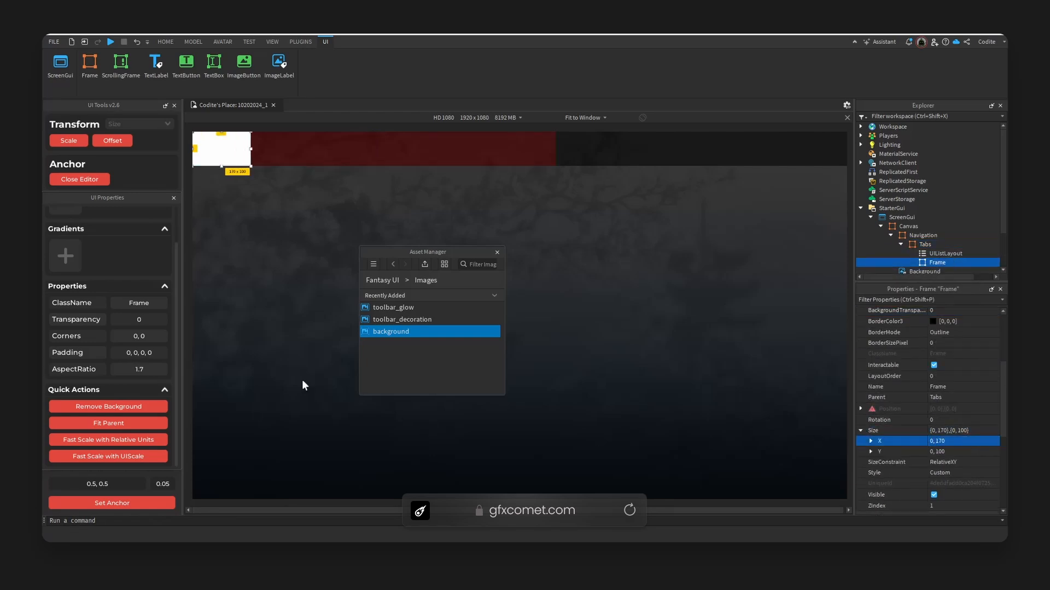
# Apply a 0.5, 0.5 anchor to the frame inside Tabs and rename it Template
pyautogui.click(134, 501)
pyautogui.scroll(3, 954, 346)
pyautogui.click(946, 262)
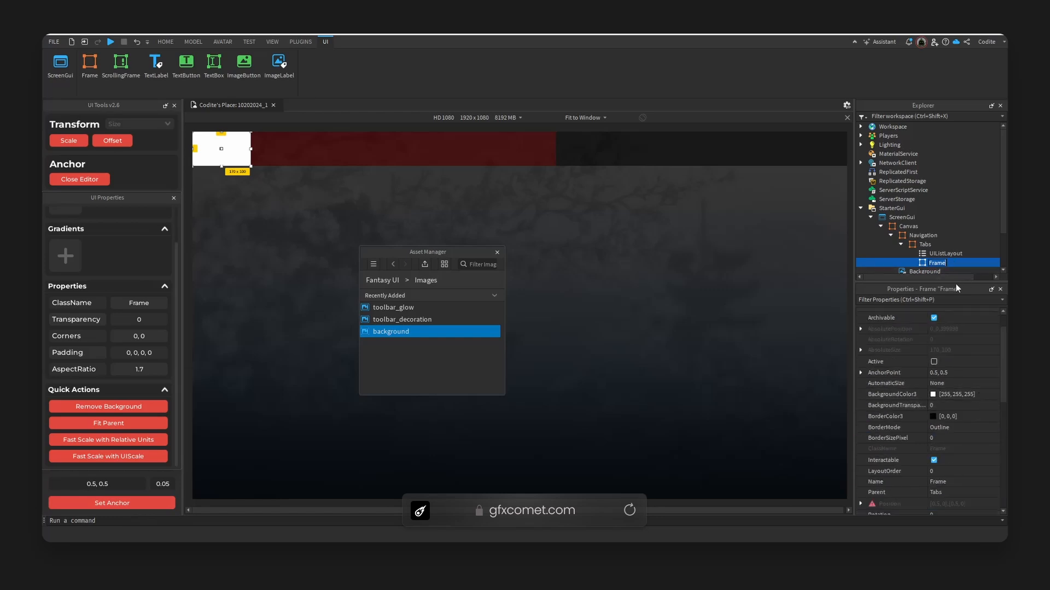
pyautogui.write('Template')
pyautogui.press('Return')
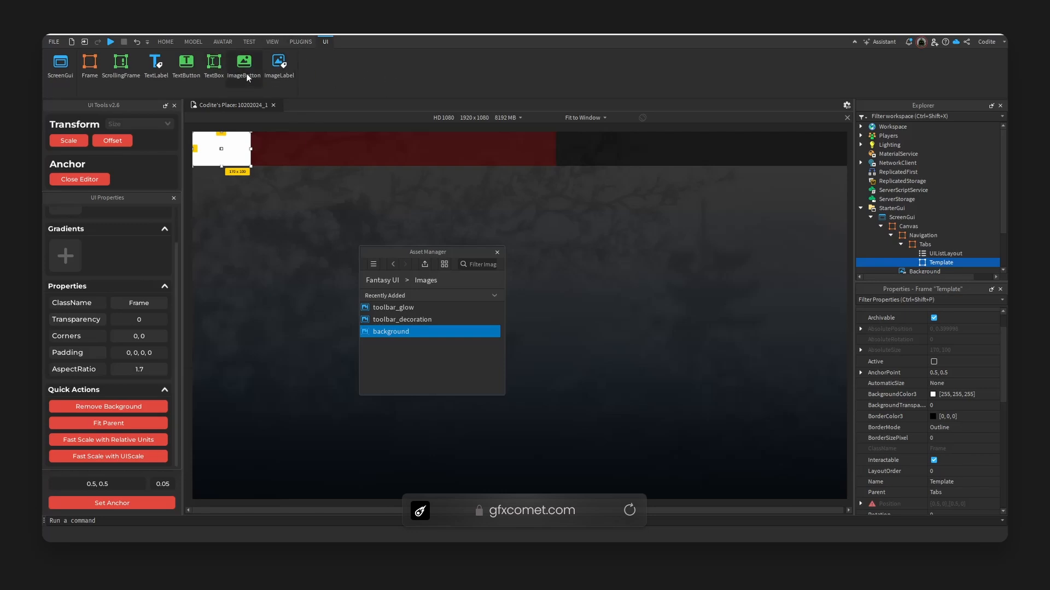
# Convert Template to an ImageButton with the Reclass plugin and set its background transparency to 0.9
pyautogui.click(301, 41)
pyautogui.click(397, 65)
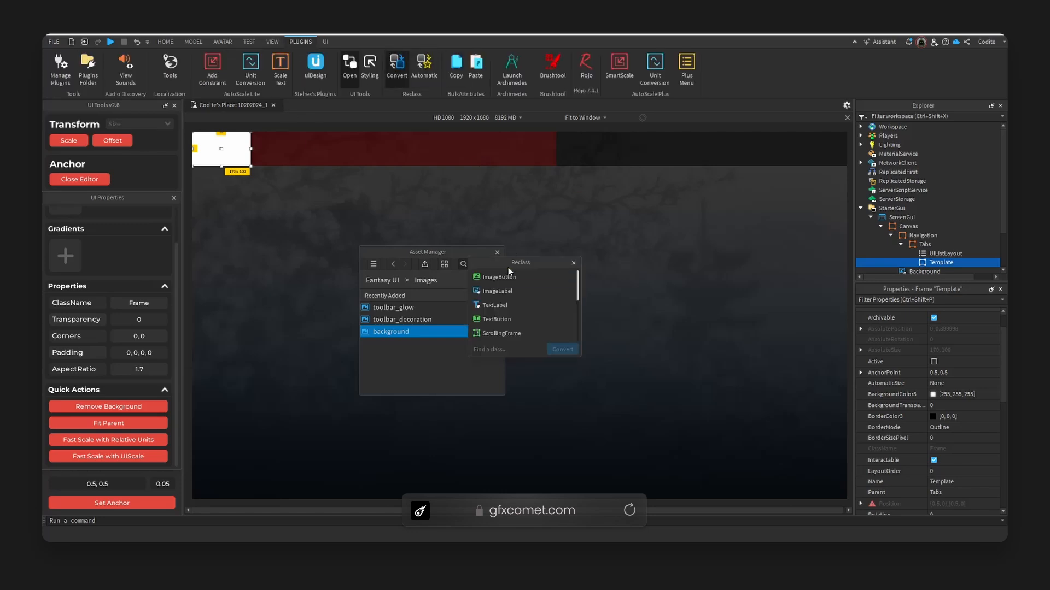
pyautogui.click(499, 277)
pyautogui.click(563, 349)
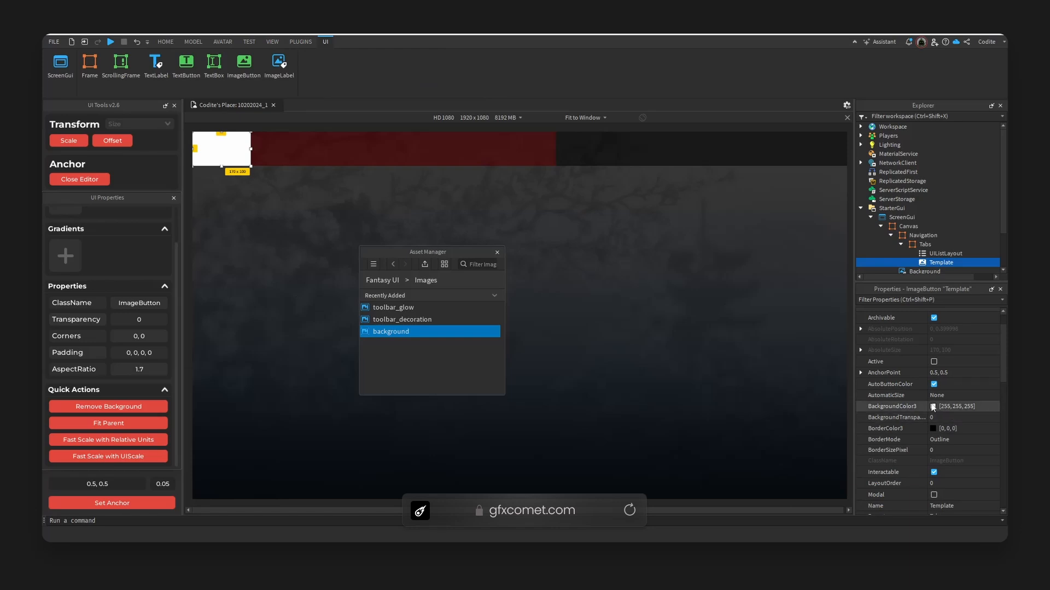
pyautogui.click(946, 417)
pyautogui.write('.9')
pyautogui.press('Return')
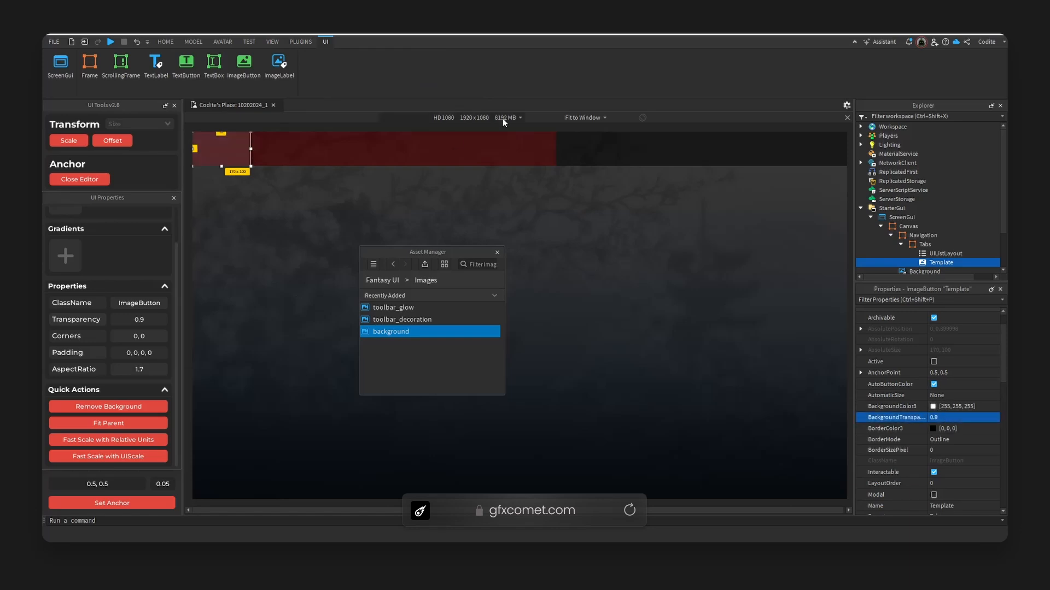
# Show the canvas at Actual Resolution and add a TextLabel inside Template, centered with a 0.5, 0.5 anchor
pyautogui.click(580, 118)
pyautogui.click(584, 140)
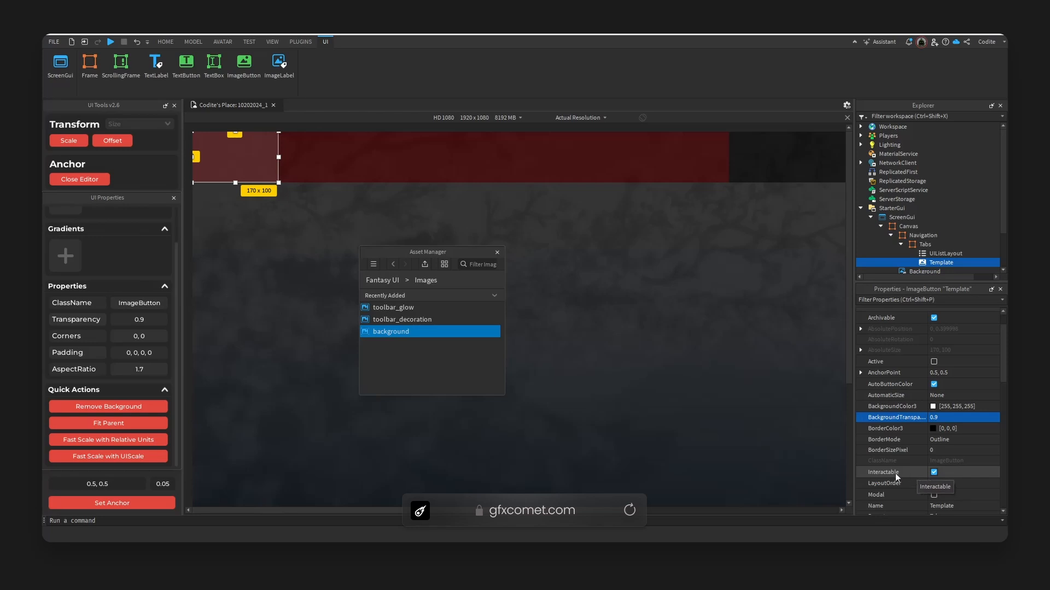
pyautogui.click(960, 263)
pyautogui.write('text')
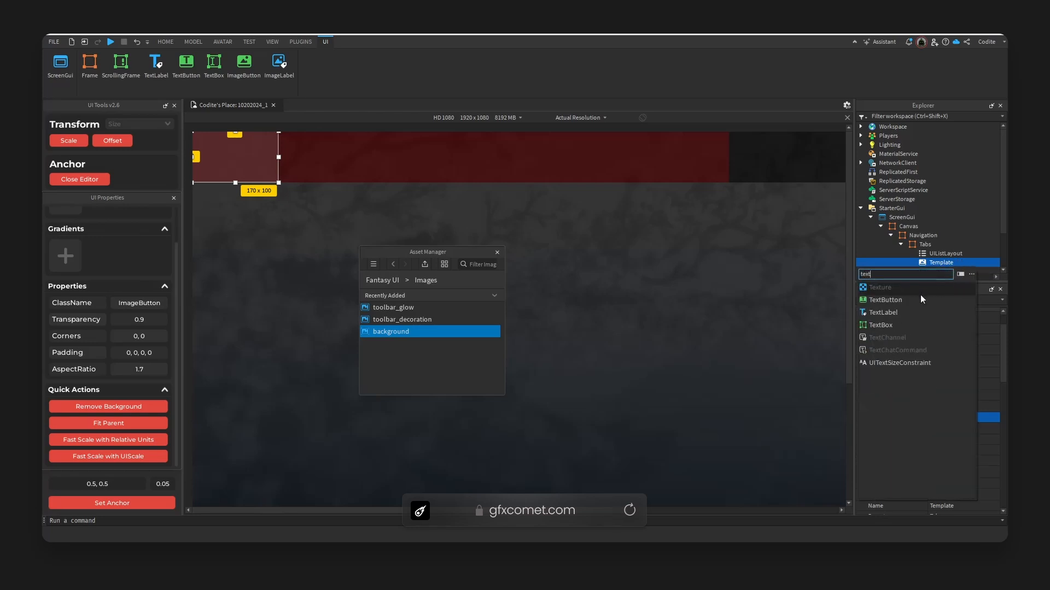
pyautogui.click(911, 313)
pyautogui.click(955, 271)
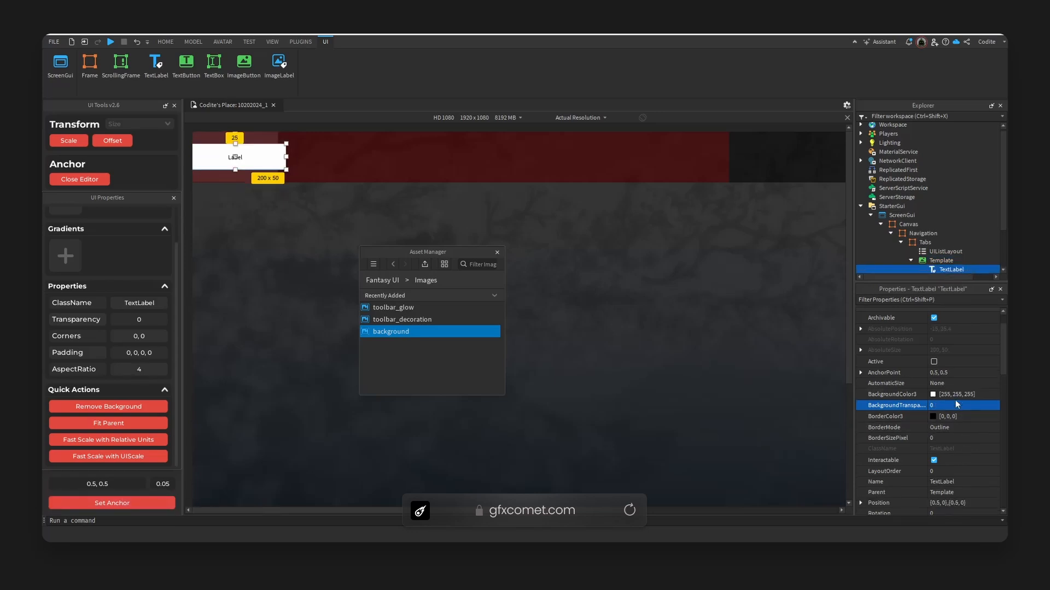
# Remove the TextLabel's background and set its text transparency to 0.7
pyautogui.click(162, 407)
pyautogui.scroll(-2, 971, 468)
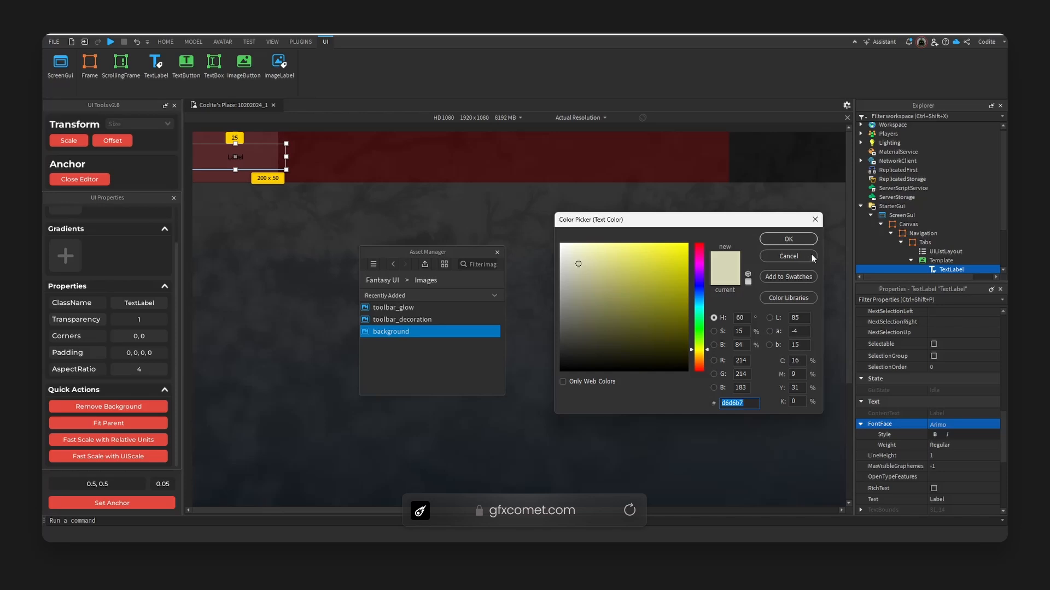
pyautogui.click(810, 256)
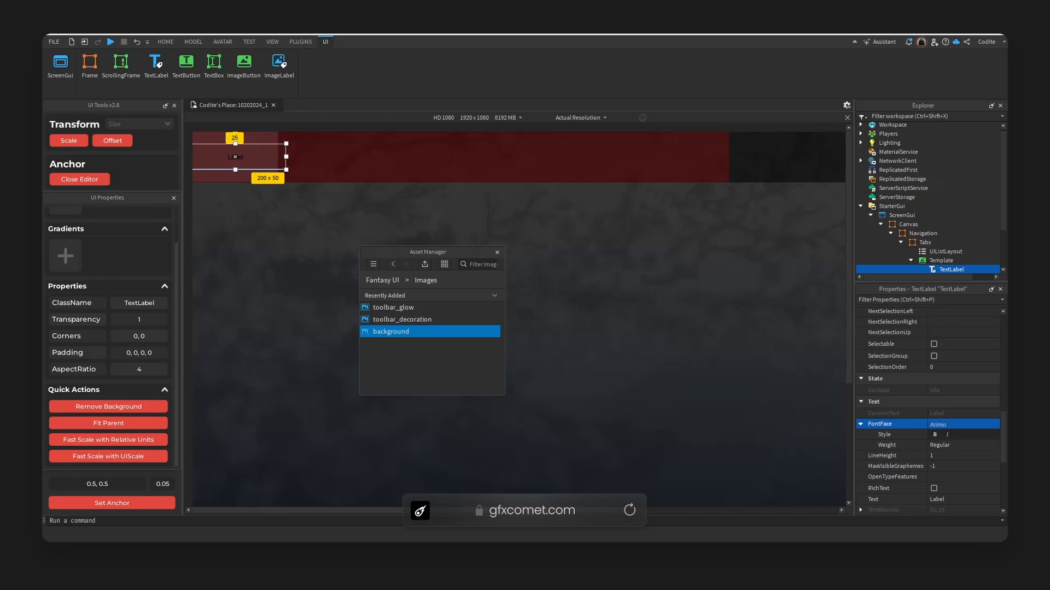
pyautogui.scroll(-4, 936, 440)
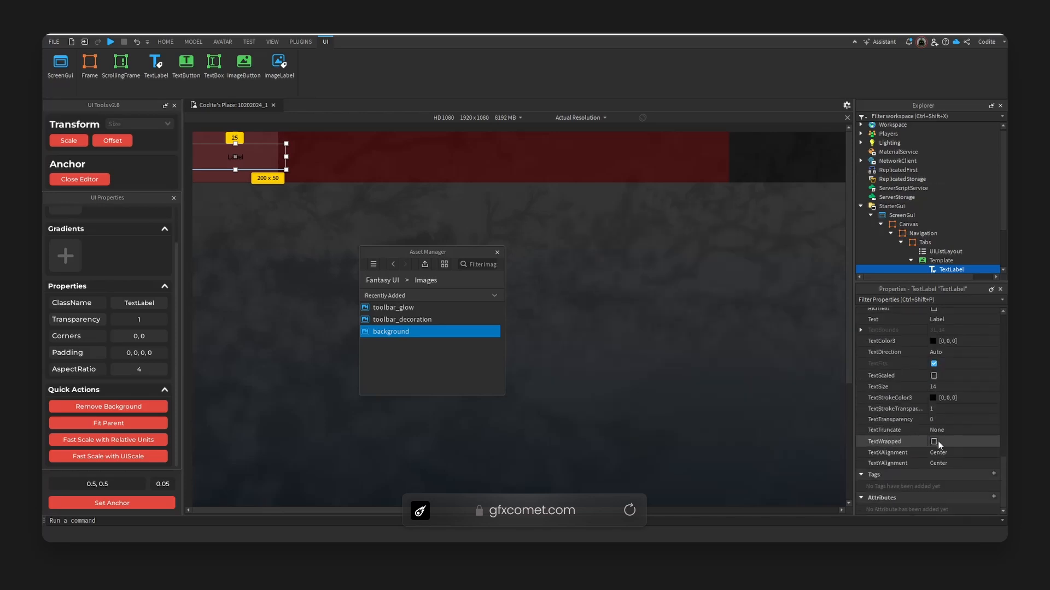
pyautogui.click(966, 419)
pyautogui.write('.7')
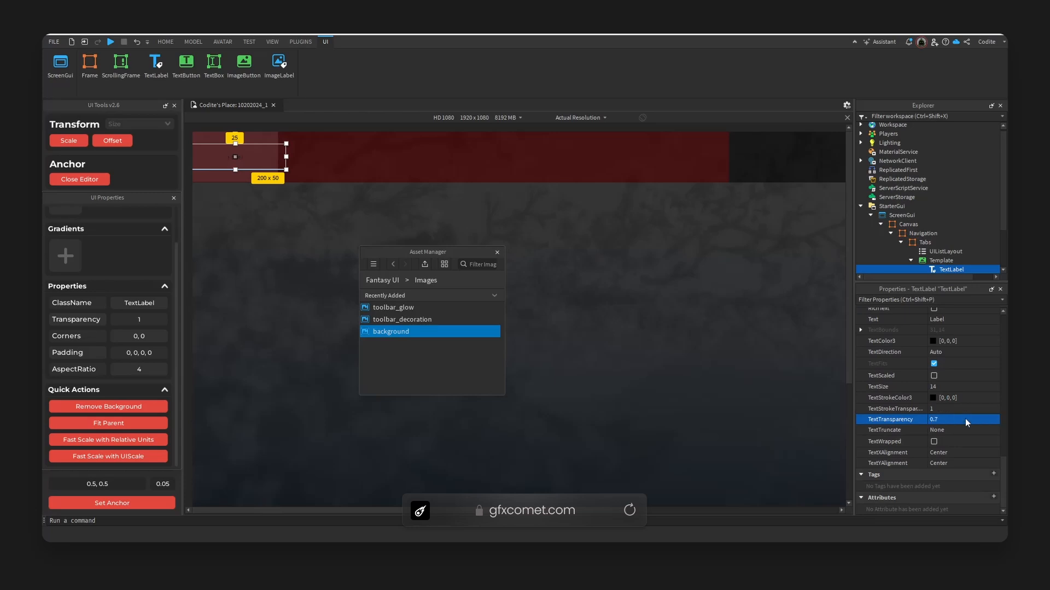
# Enable TextScaled on the label and set its text color to #d6d6b7
pyautogui.click(934, 375)
pyautogui.click(933, 341)
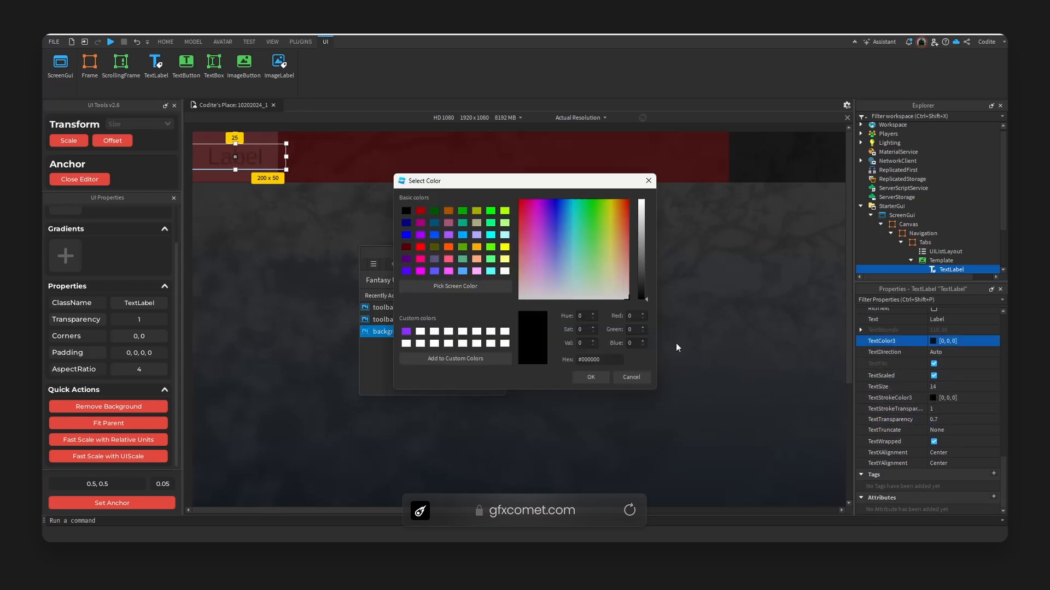
pyautogui.doubleClick(584, 359)
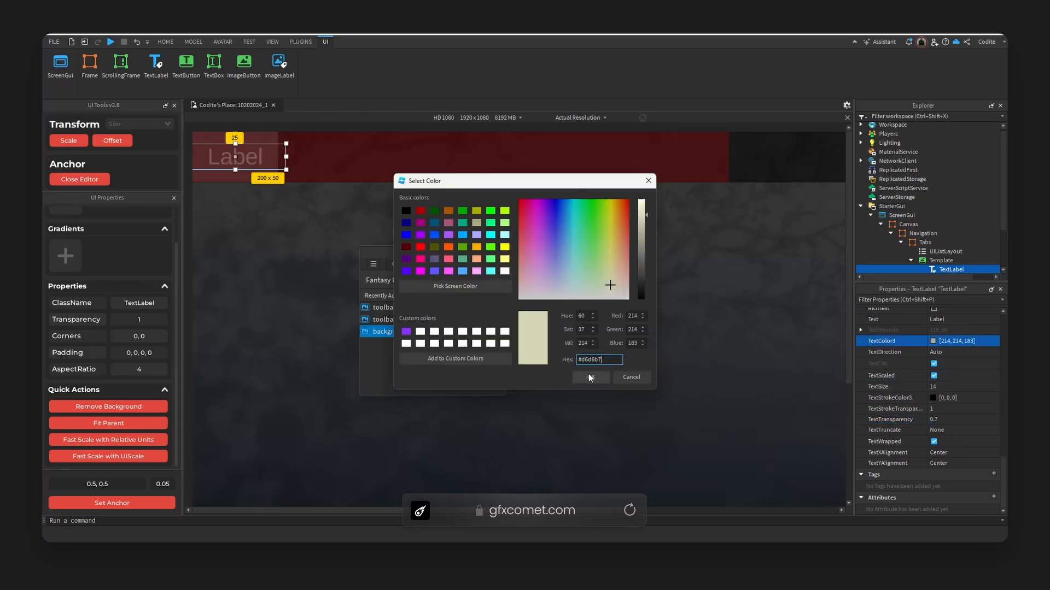
pyautogui.click(591, 377)
# Set the label's SizeConstraint to RelativeXX and convert its size to scale units
pyautogui.moveTo(286, 157); pyautogui.dragTo(278, 157)
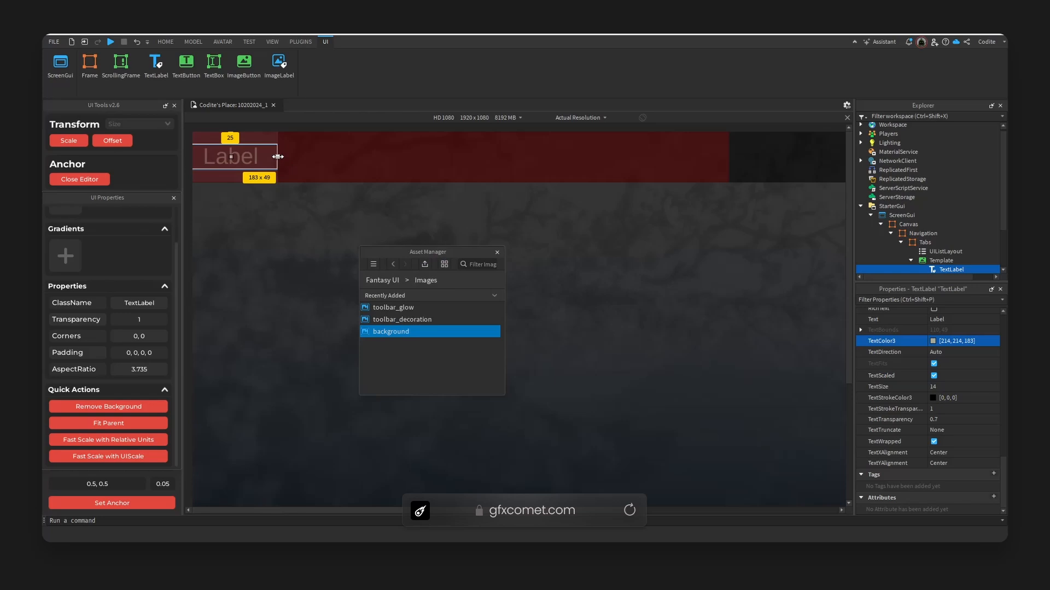
pyautogui.hotkey('ctrl', 'z')
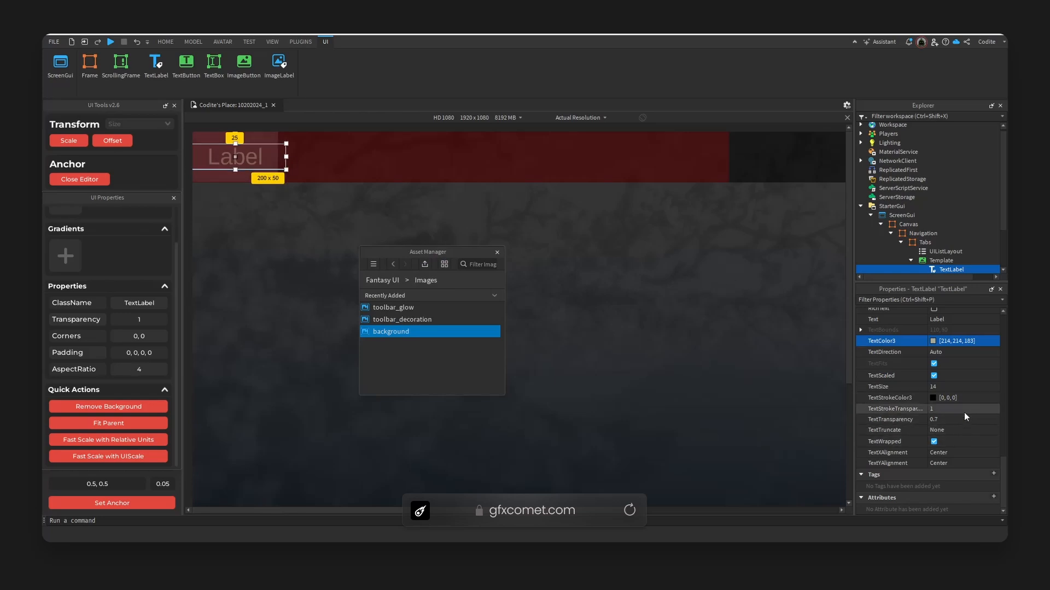
pyautogui.scroll(10, 963, 407)
pyautogui.click(961, 375)
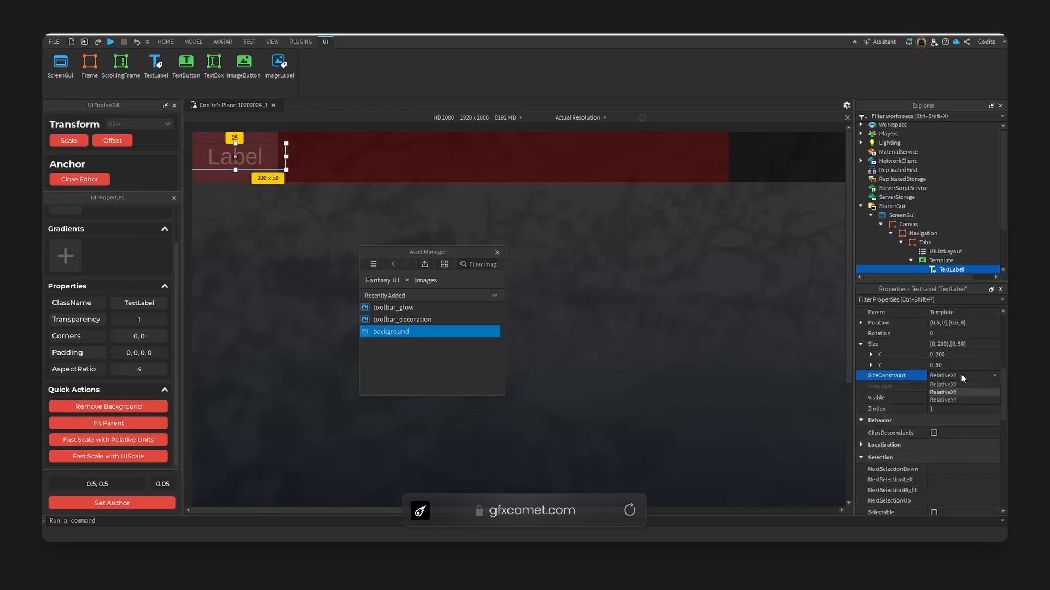
pyautogui.click(961, 385)
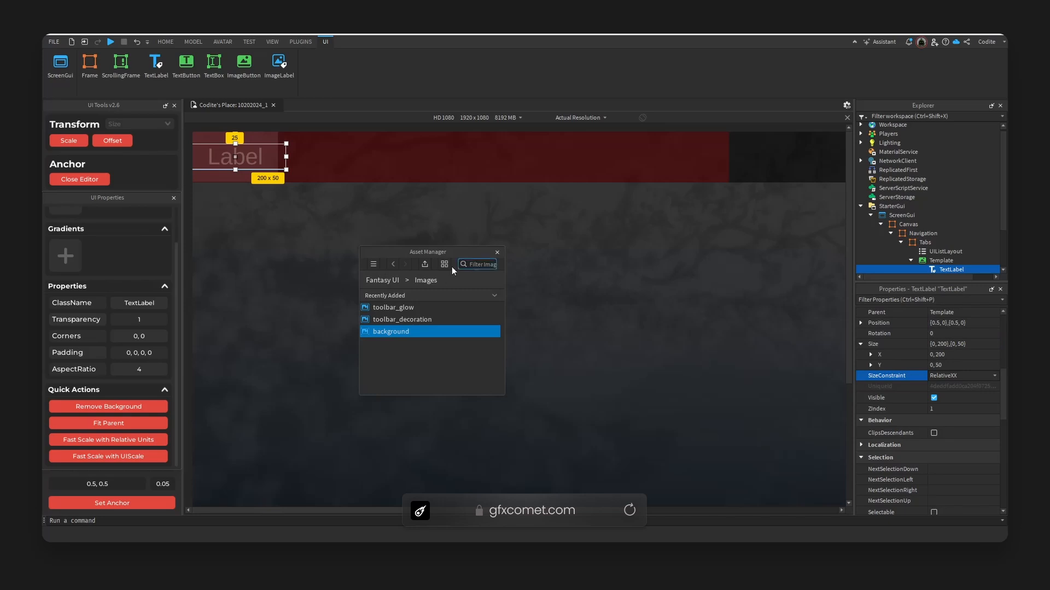
pyautogui.click(68, 140)
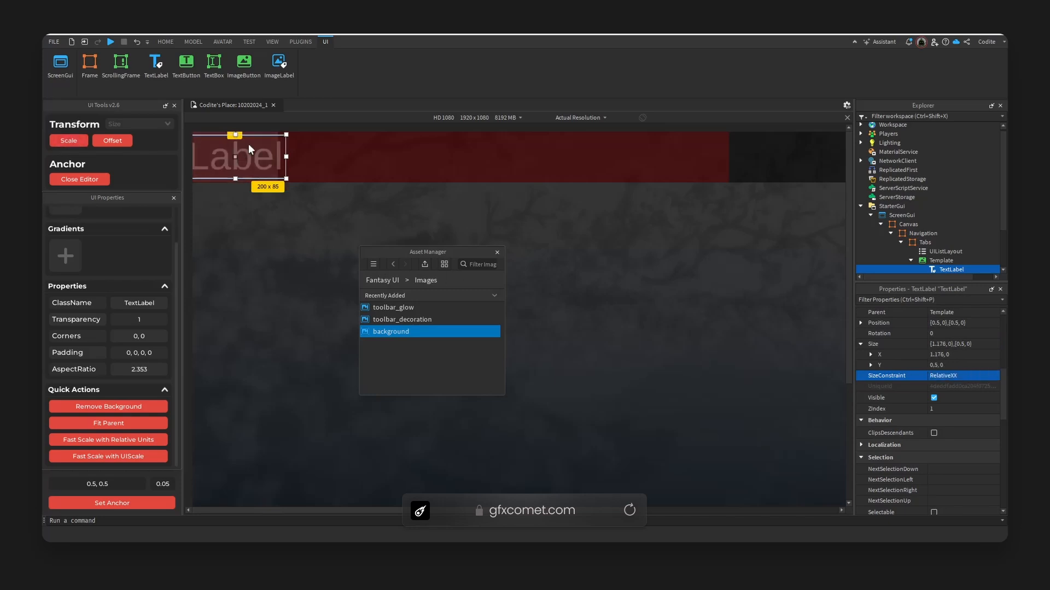
# Set the label's X size scale to 1 so it spans the width of Template
pyautogui.scroll(-5, 929, 462)
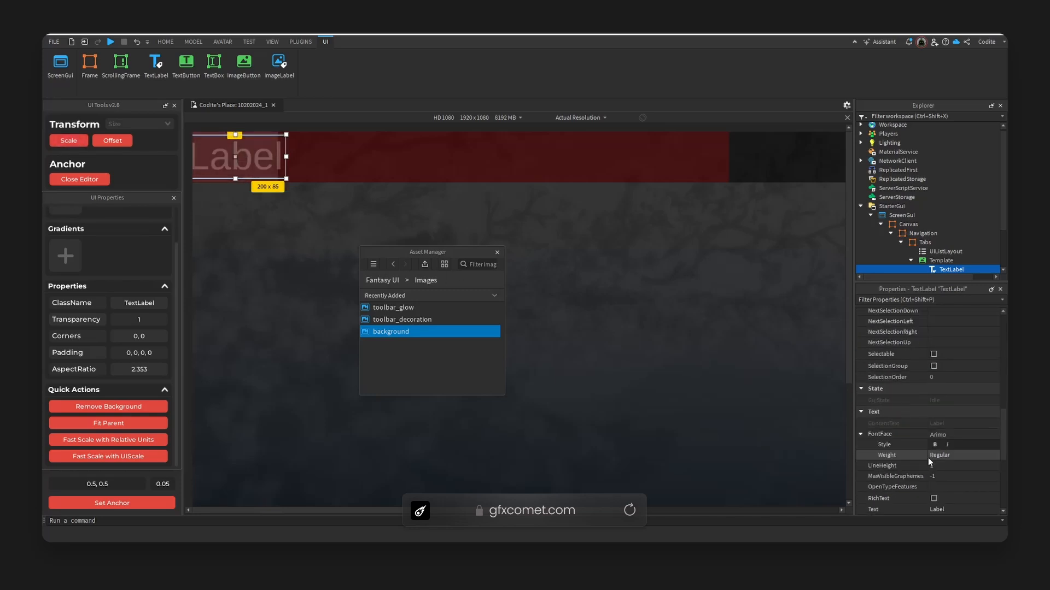
pyautogui.scroll(5, 930, 462)
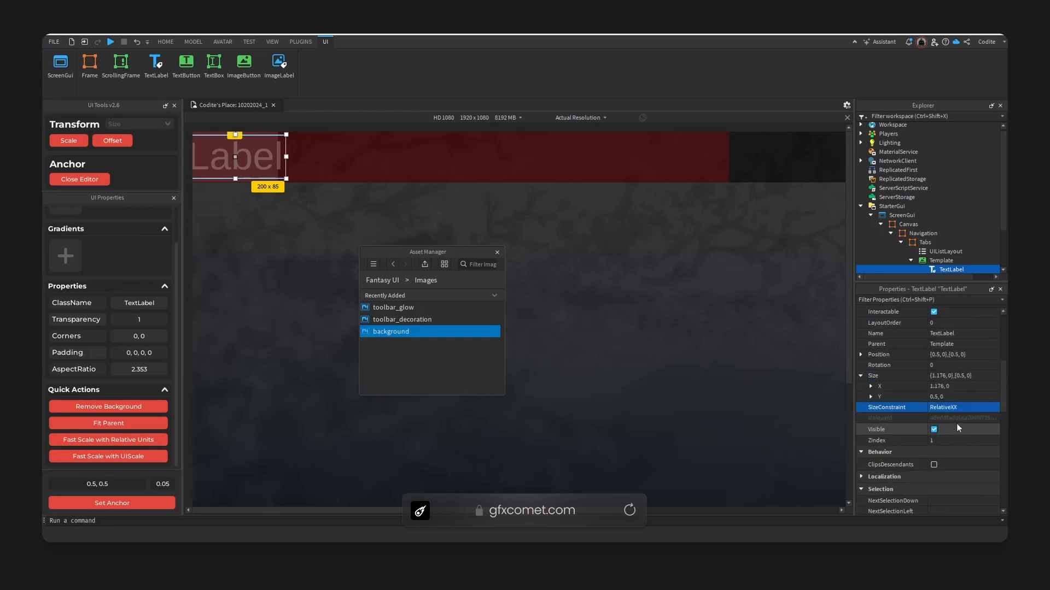
pyautogui.click(870, 386)
pyautogui.click(963, 396)
pyautogui.write('1')
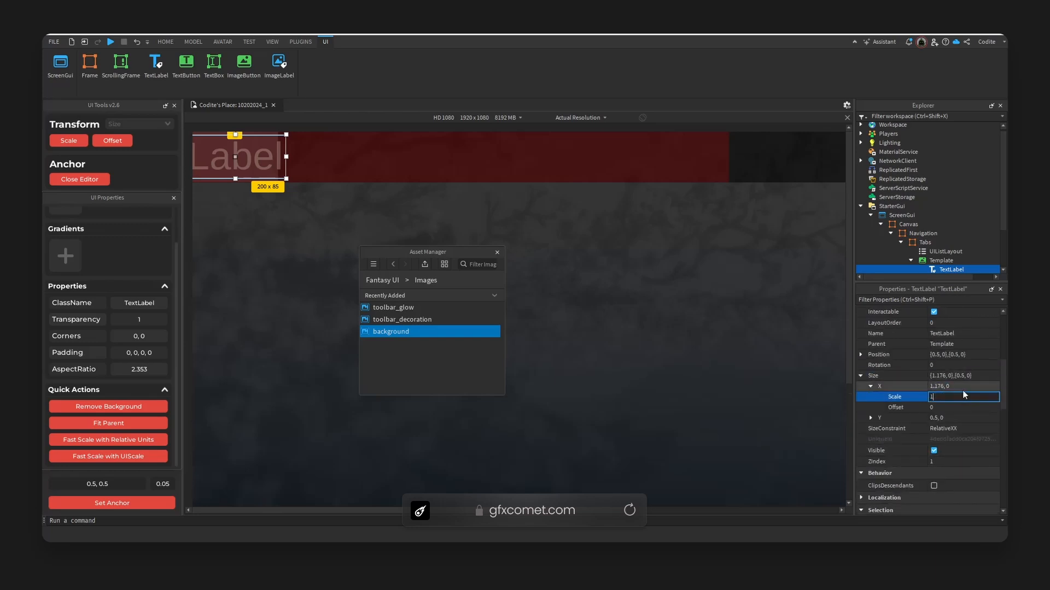
pyautogui.press('Return')
# Try a Y size scale of 0.25 on the label and settle on 0.2
pyautogui.click(871, 418)
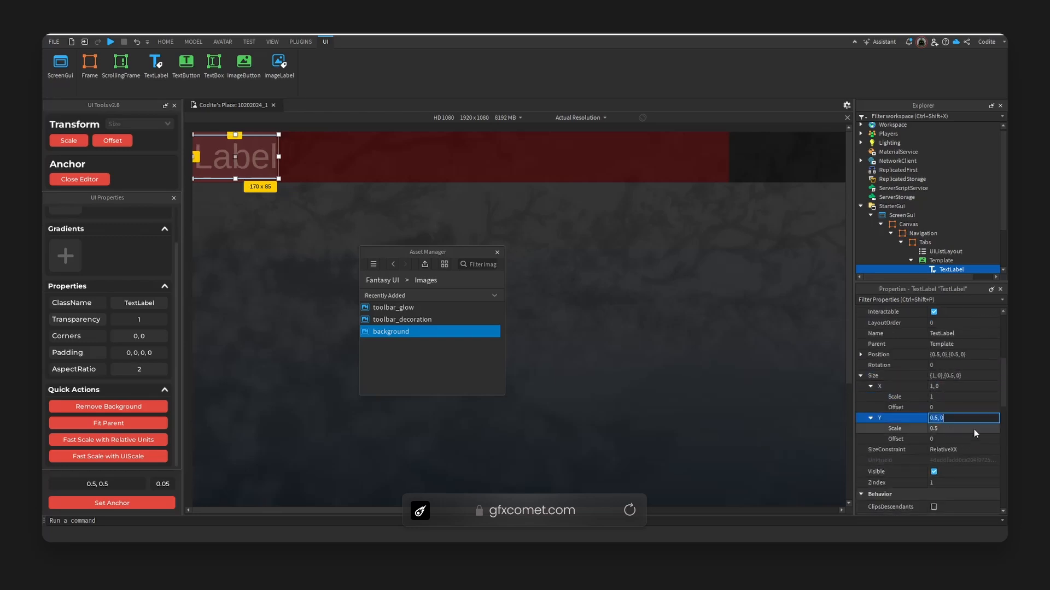
pyautogui.click(982, 429)
pyautogui.write('0.25')
pyautogui.press('Return')
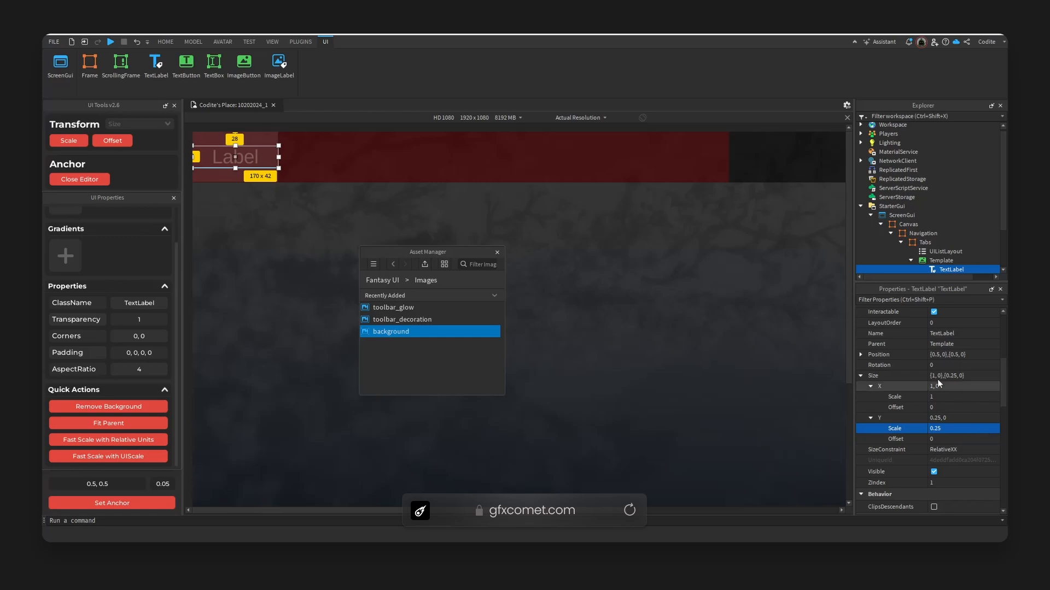
pyautogui.click(972, 430)
pyautogui.write('0.2')
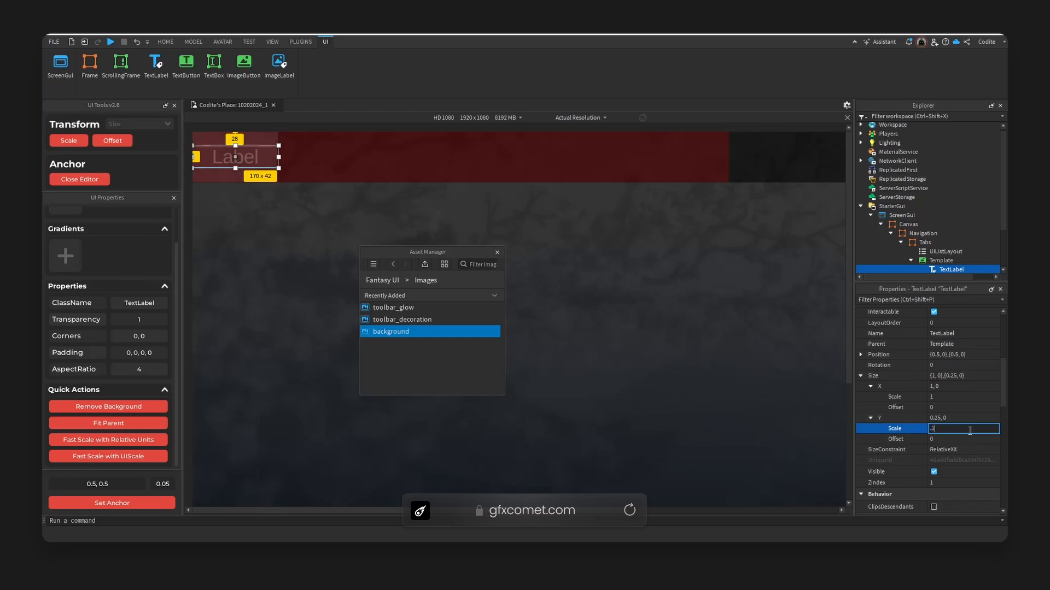
pyautogui.press('Return')
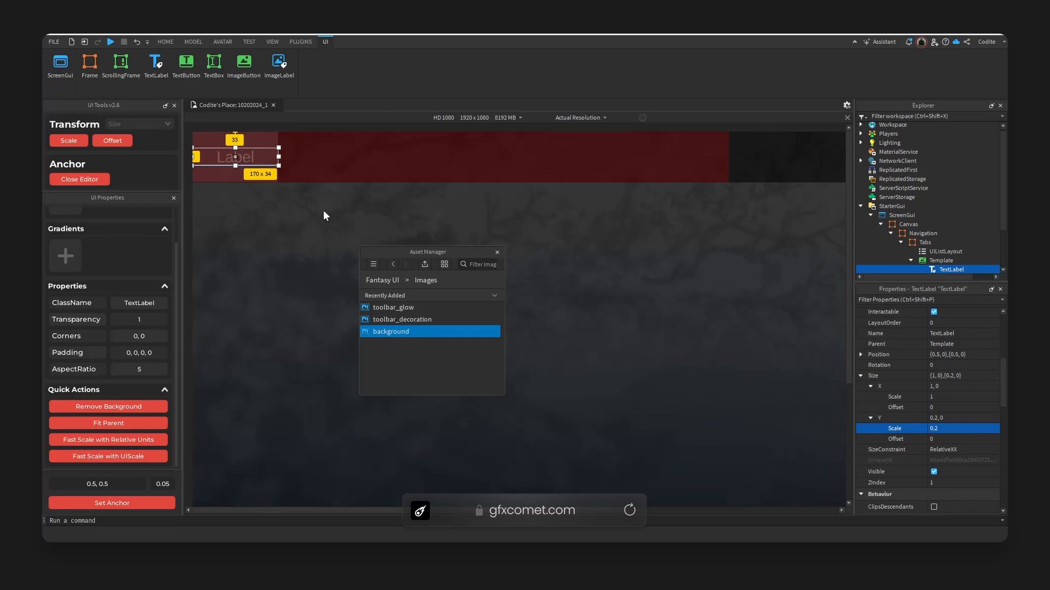
# Change the label's text to "Inventory" and check it against the Tabs frame and the Template button
pyautogui.doubleClick(248, 157)
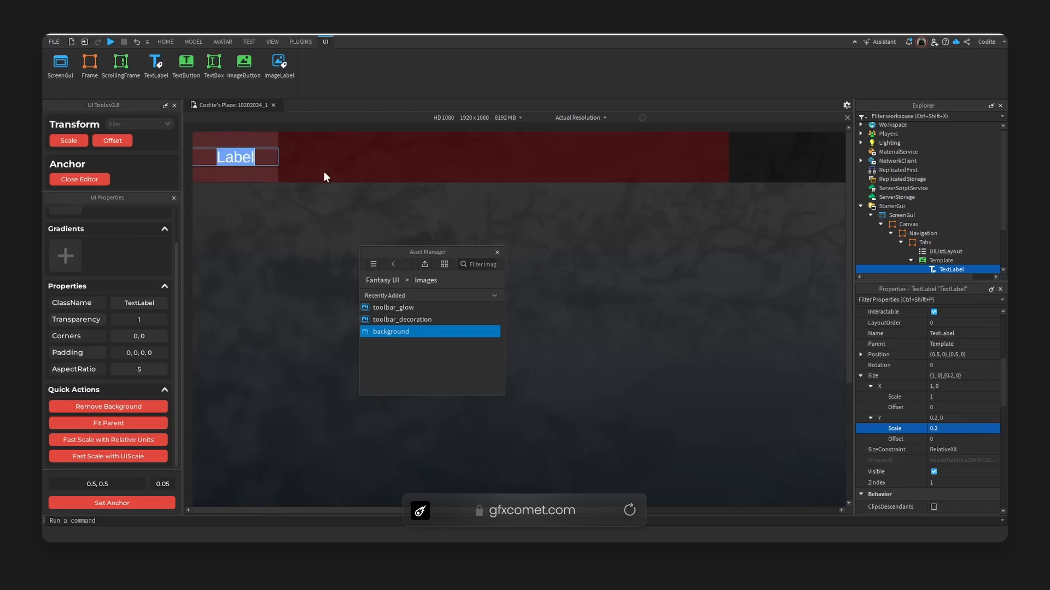
pyautogui.write('Inev')
pyautogui.press('BackSpace')
pyautogui.press('BackSpace')
pyautogui.write('ventory')
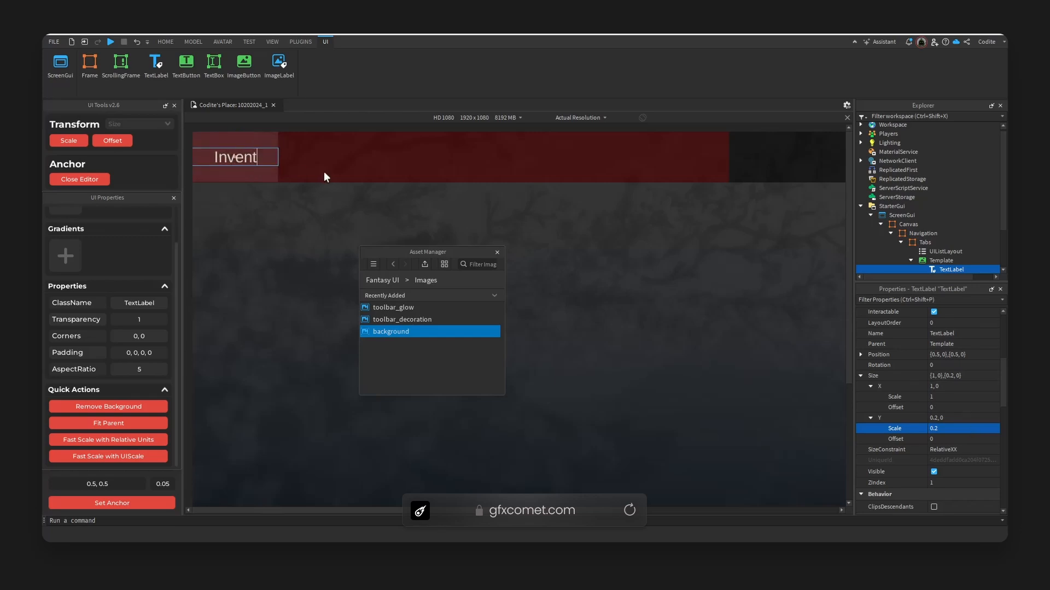
pyautogui.press('Return')
pyautogui.click(368, 169)
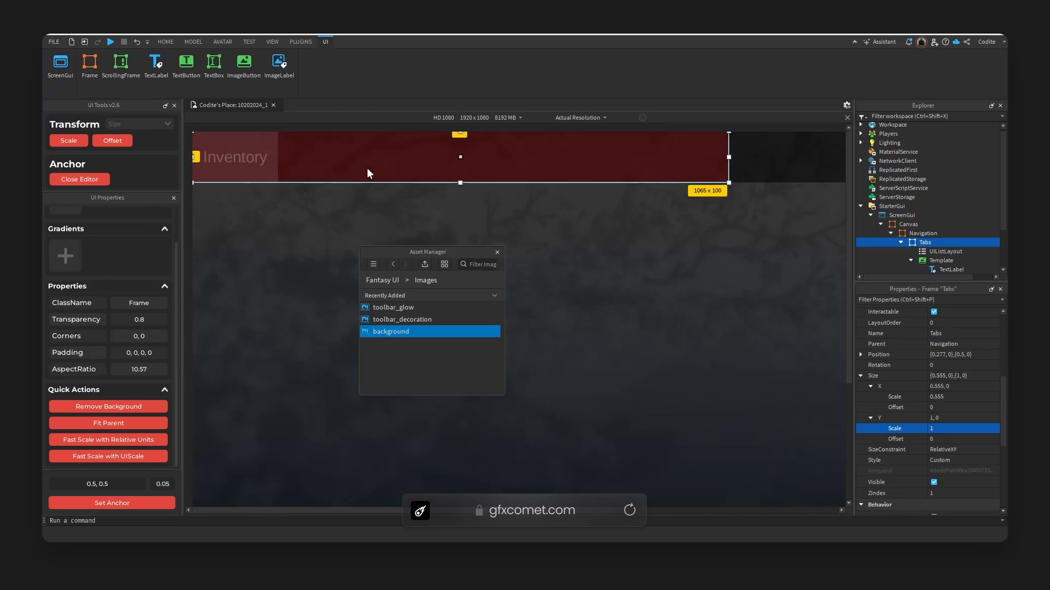
pyautogui.click(248, 159)
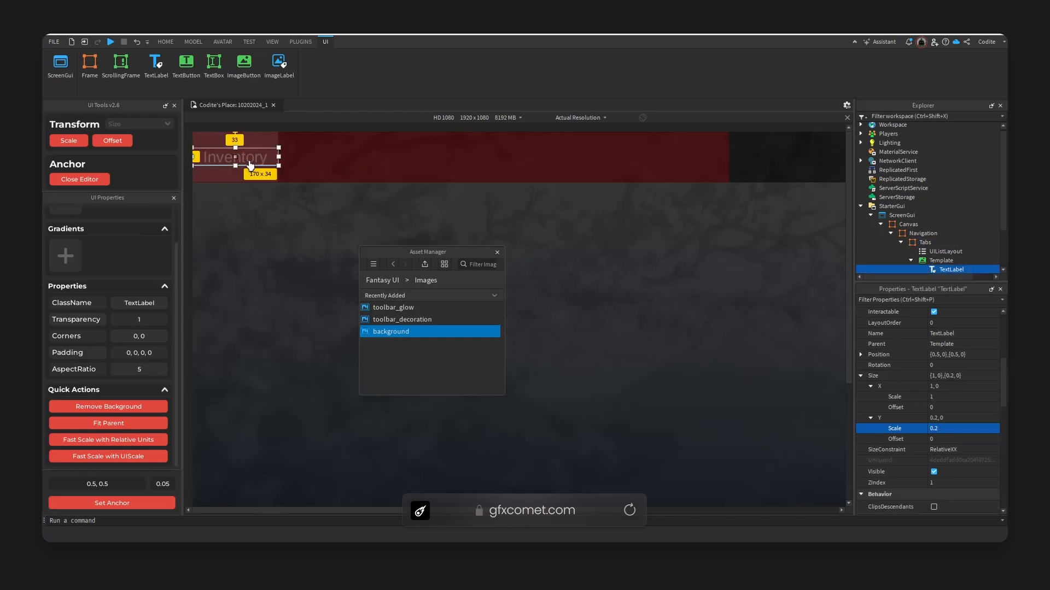
pyautogui.click(269, 145)
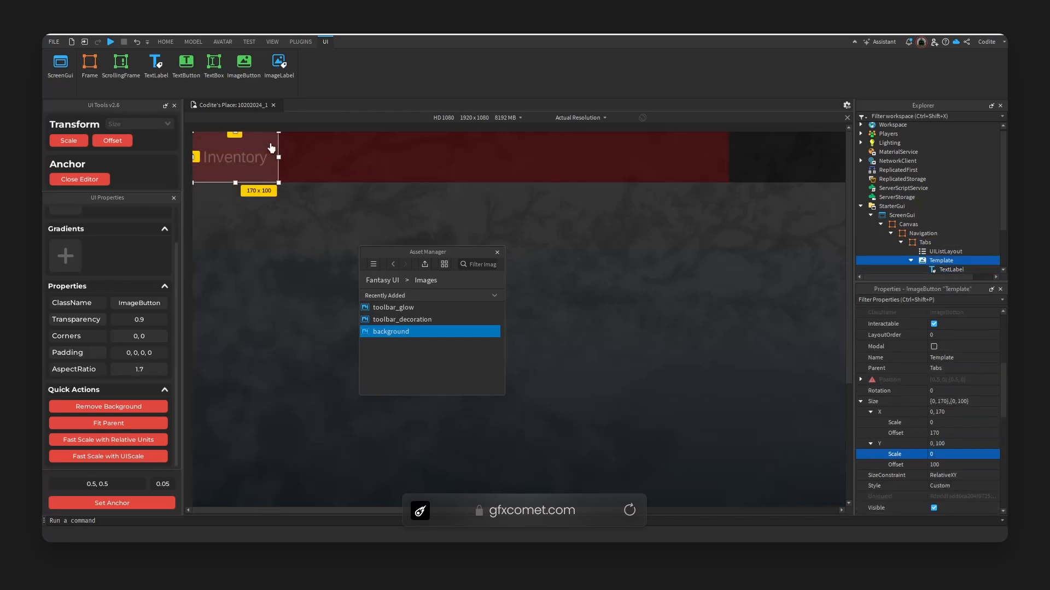
# Give the Inventory label a serif font and set its Y size scale to 0.175
pyautogui.click(231, 158)
pyautogui.click(948, 376)
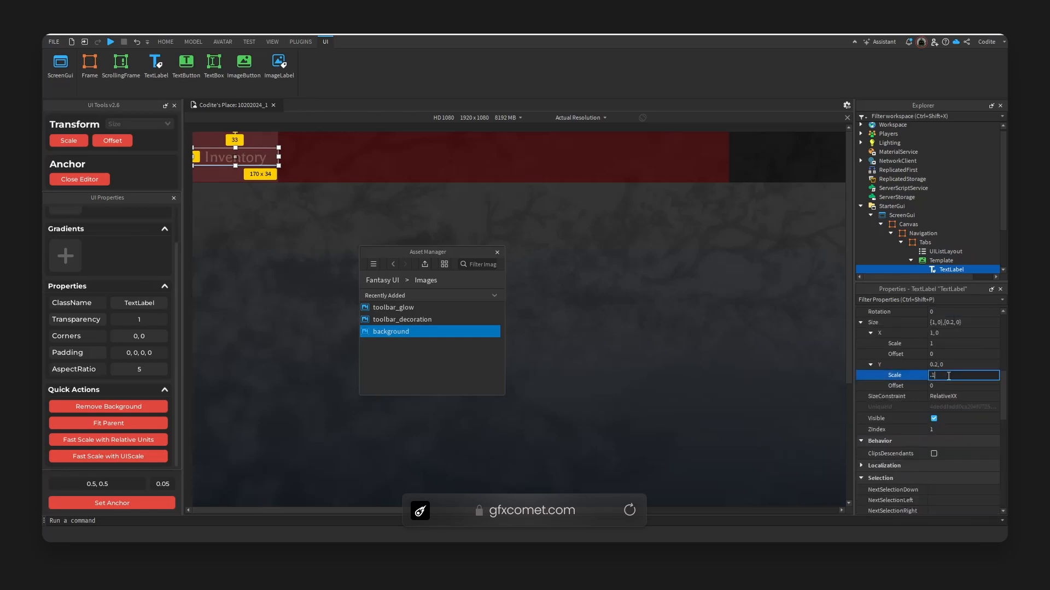
pyautogui.write('.175')
pyautogui.press('Return')
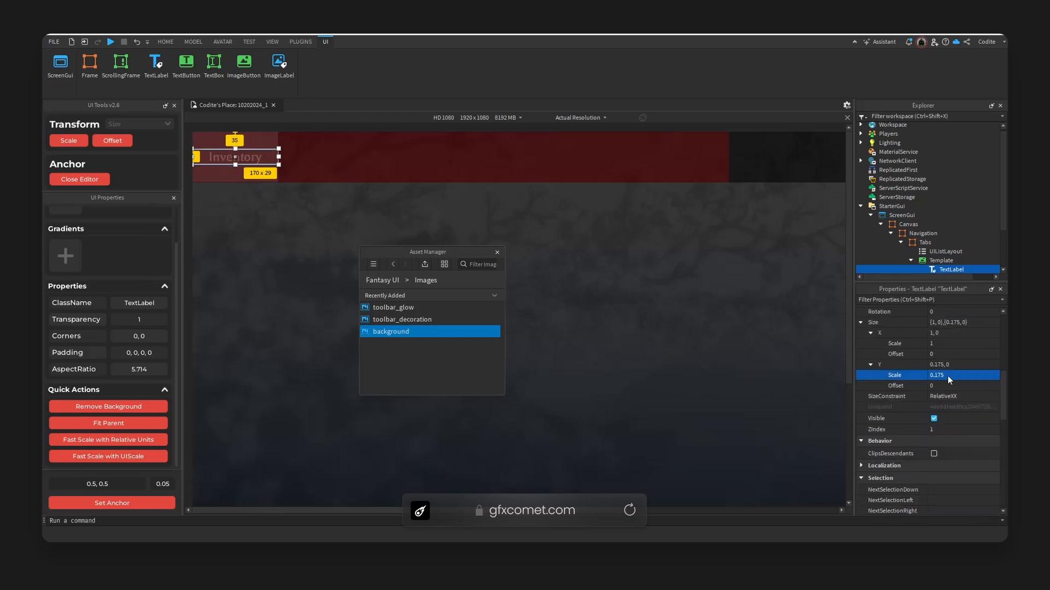
pyautogui.click(698, 354)
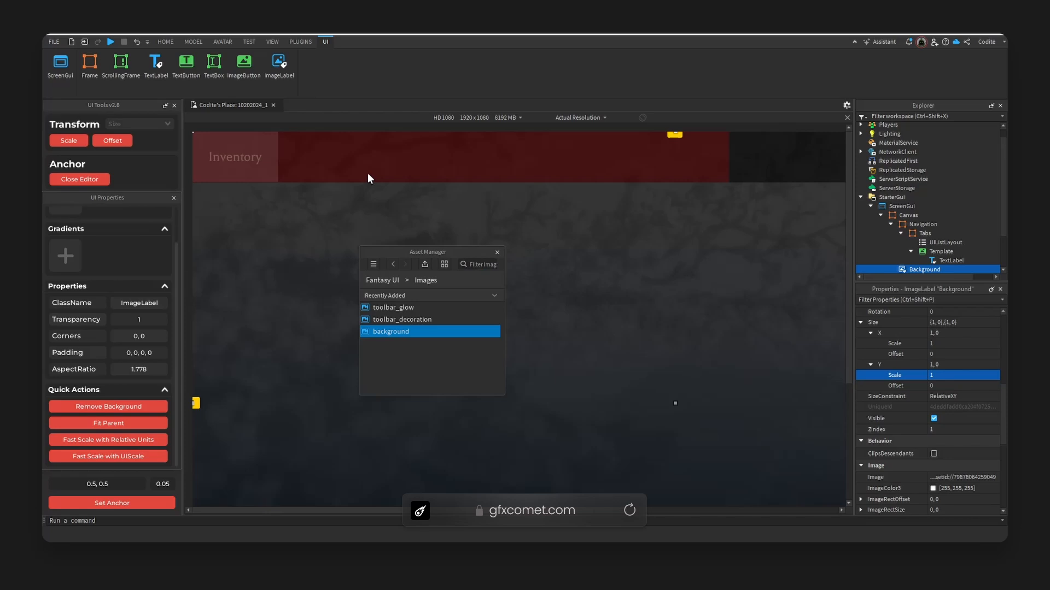
# Insert an ImageLabel inside Template and rename it Glow
pyautogui.click(261, 147)
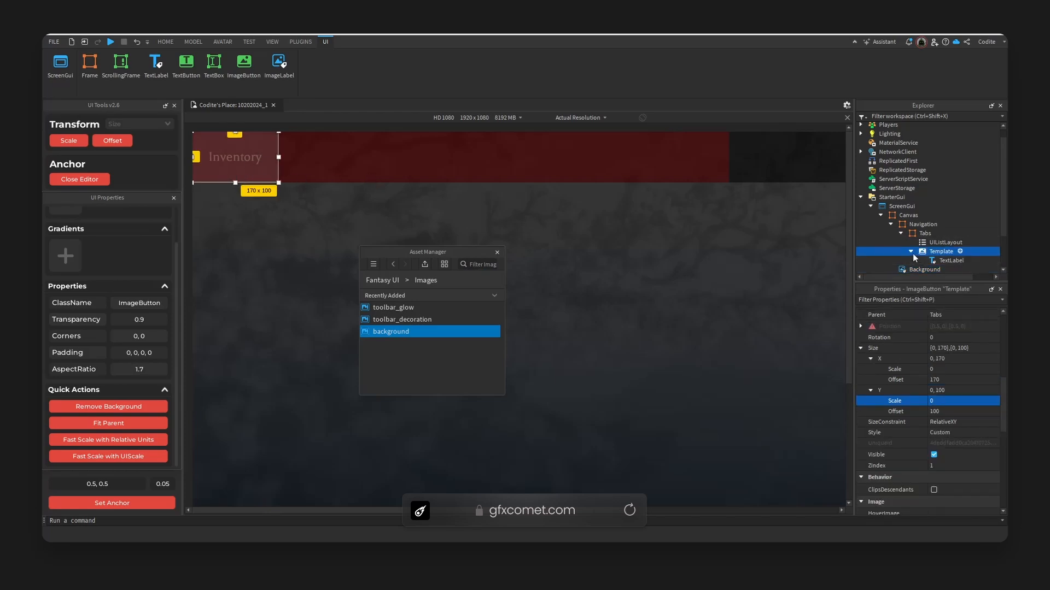
pyautogui.click(960, 252)
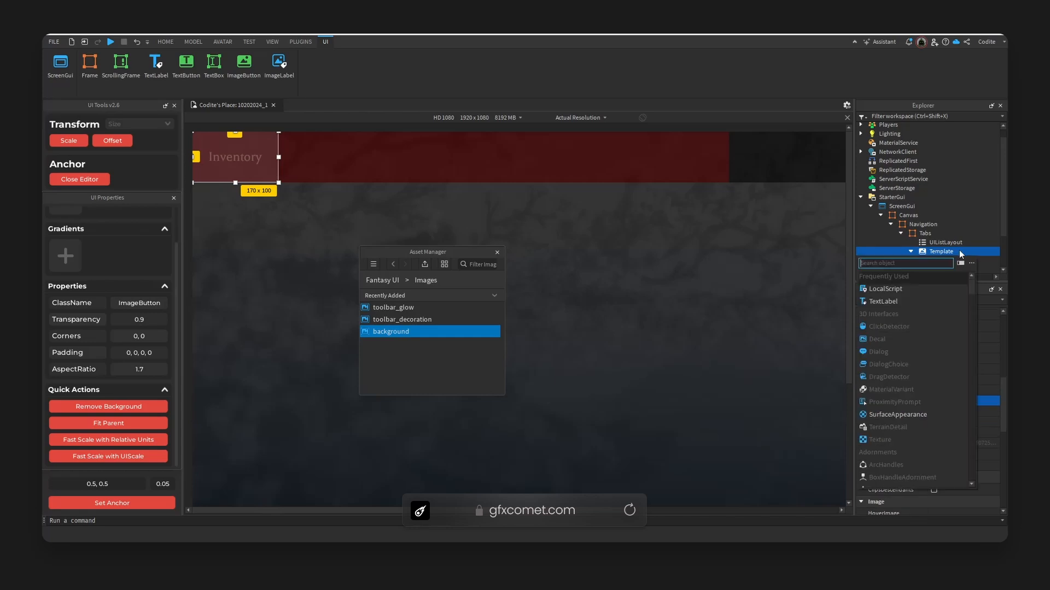
pyautogui.write('ima')
pyautogui.press('Return')
pyautogui.click(895, 258)
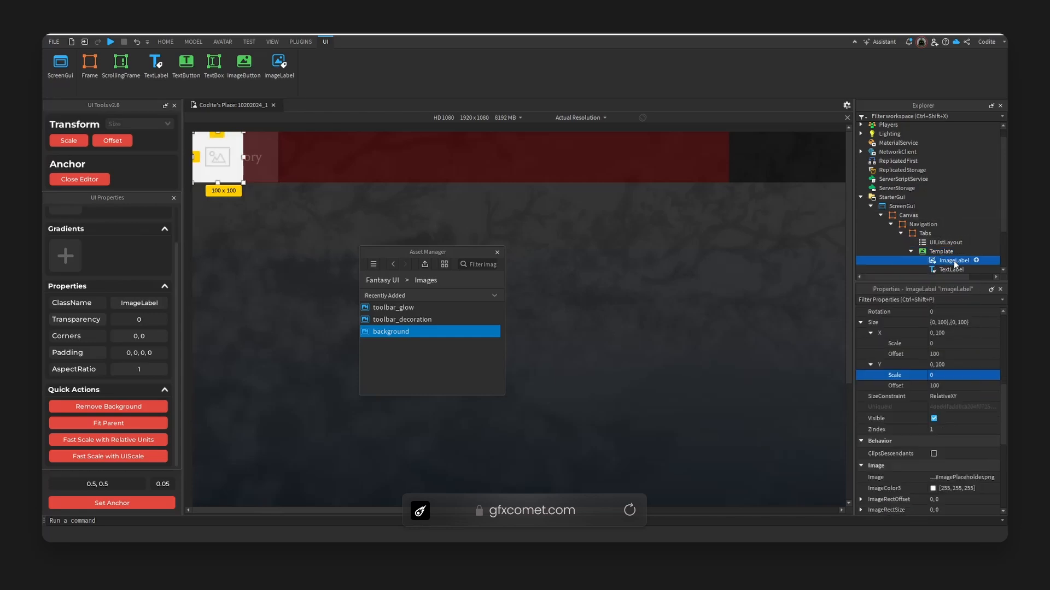
pyautogui.press('F2')
pyautogui.write('Glow')
pyautogui.press('Return')
# Assign the toolbar_glow image to Glow and center it in Template with a 0.5, 0.5 anchor
pyautogui.click(398, 307)
pyautogui.scroll(-3, 953, 428)
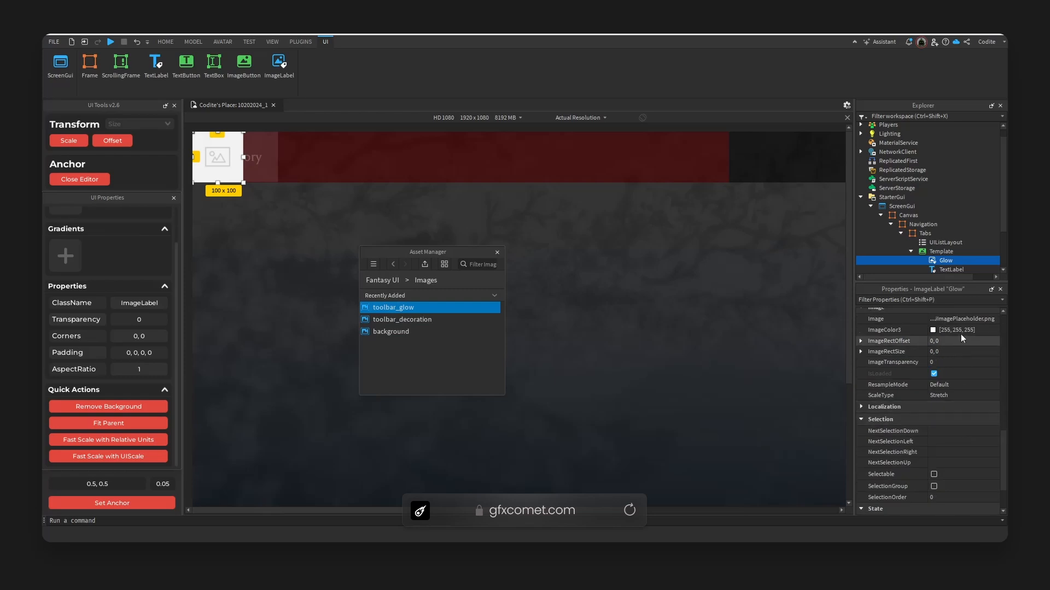
pyautogui.click(967, 320)
pyautogui.click(940, 409)
pyautogui.click(116, 503)
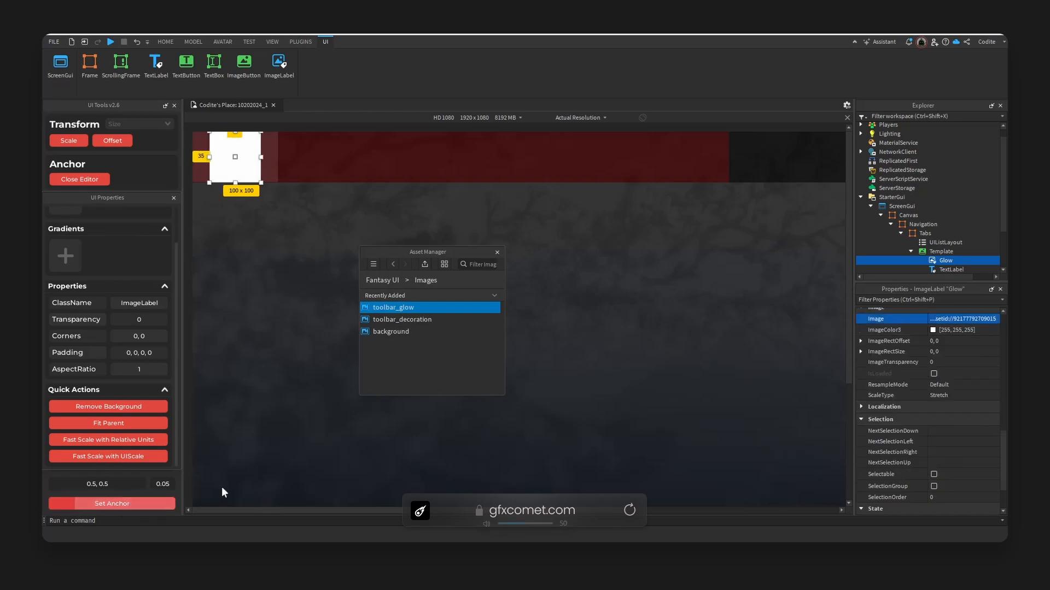
# Remove Glow's background and set its size offsets to 122 for X and 87 for Y
pyautogui.click(117, 406)
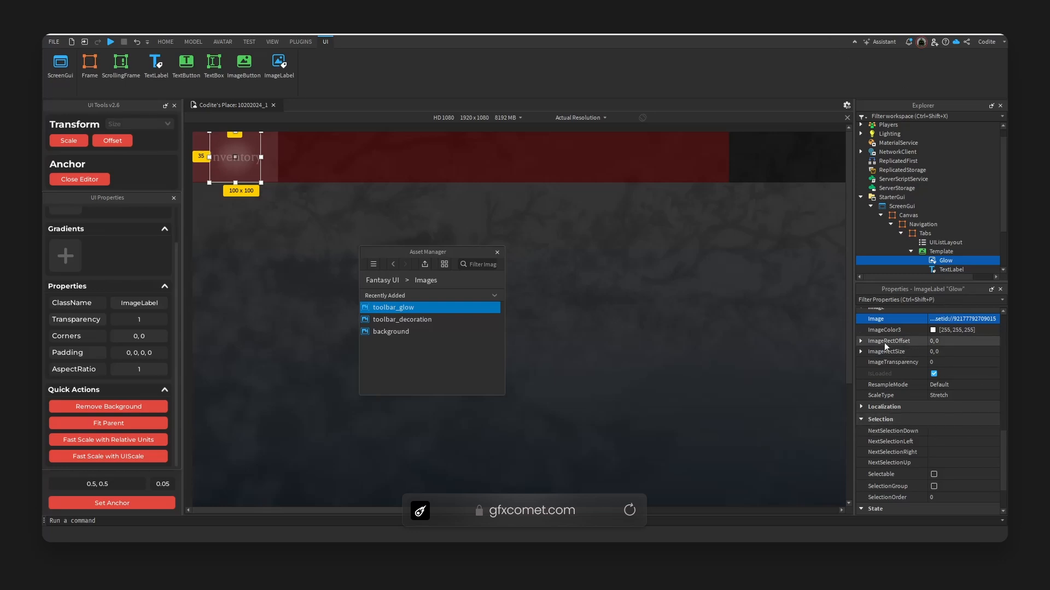
pyautogui.scroll(5, 909, 380)
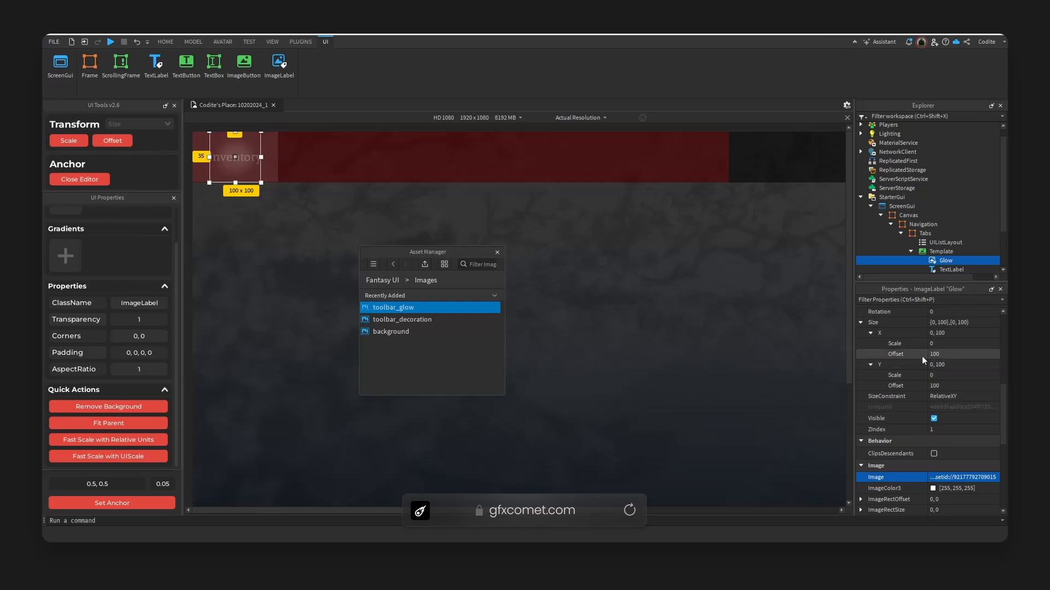
pyautogui.click(937, 354)
pyautogui.write('122')
pyautogui.click(971, 385)
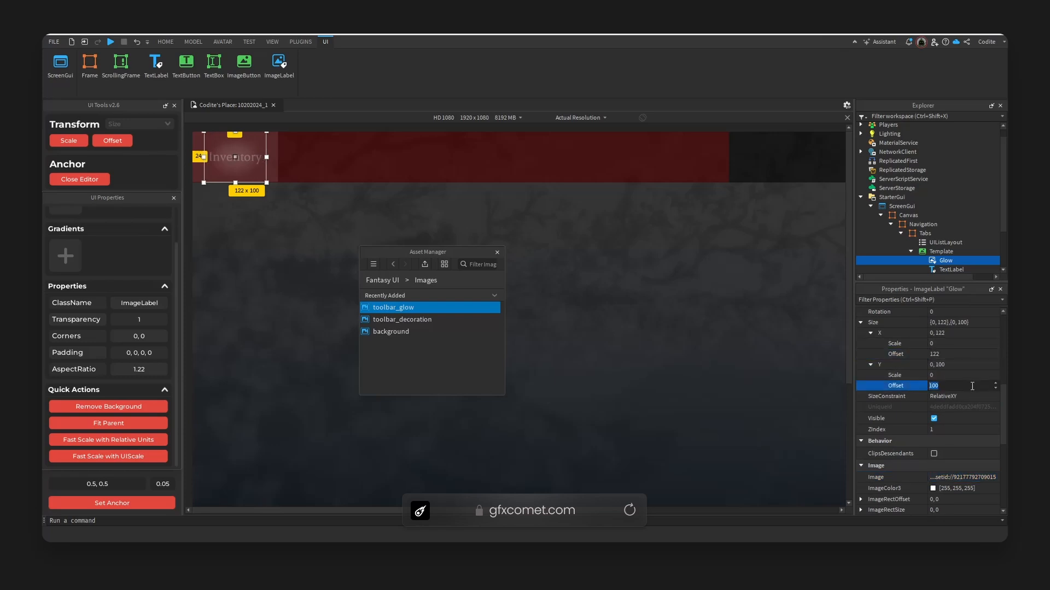
pyautogui.press('Return')
# Copy the glow's foreground colour from Photoshop and set Glow's ImageColor3 in Roblox Studio to #f7e293
pyautogui.hotkey('alt', 'Tab')
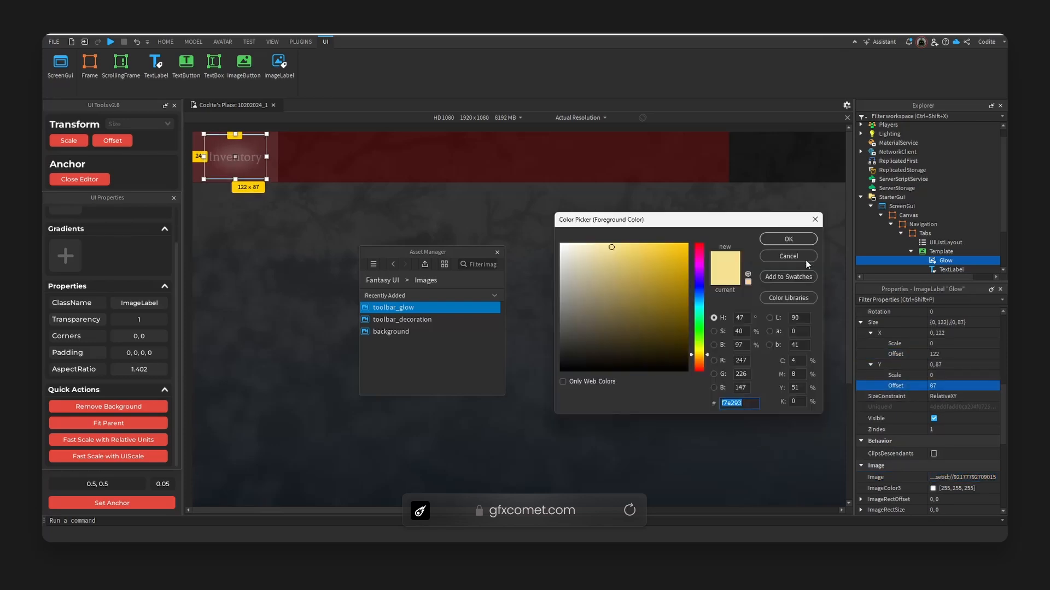
pyautogui.click(762, 254)
pyautogui.click(932, 488)
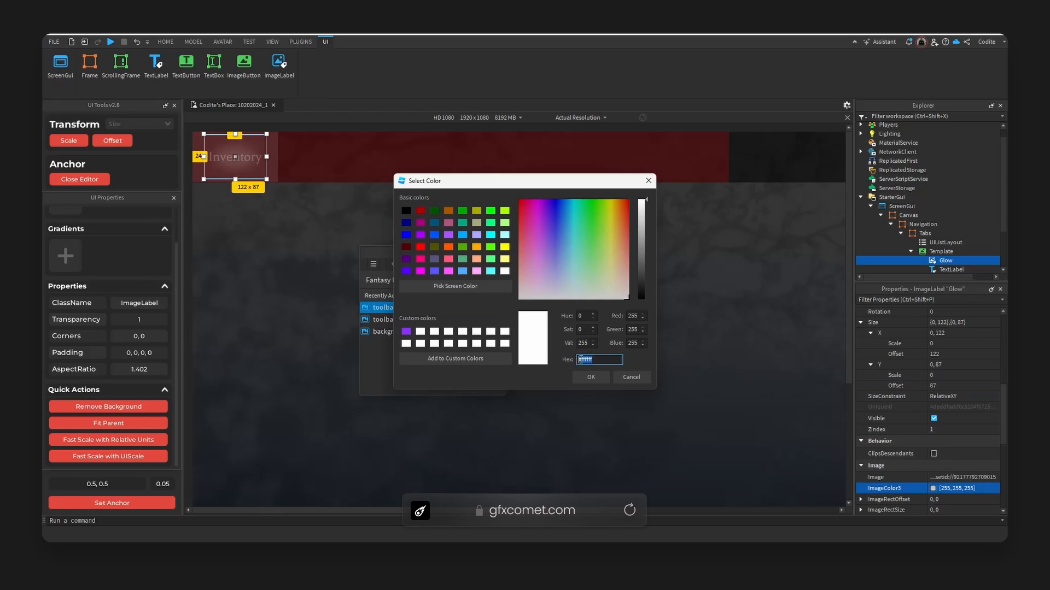
pyautogui.write('#f7e293')
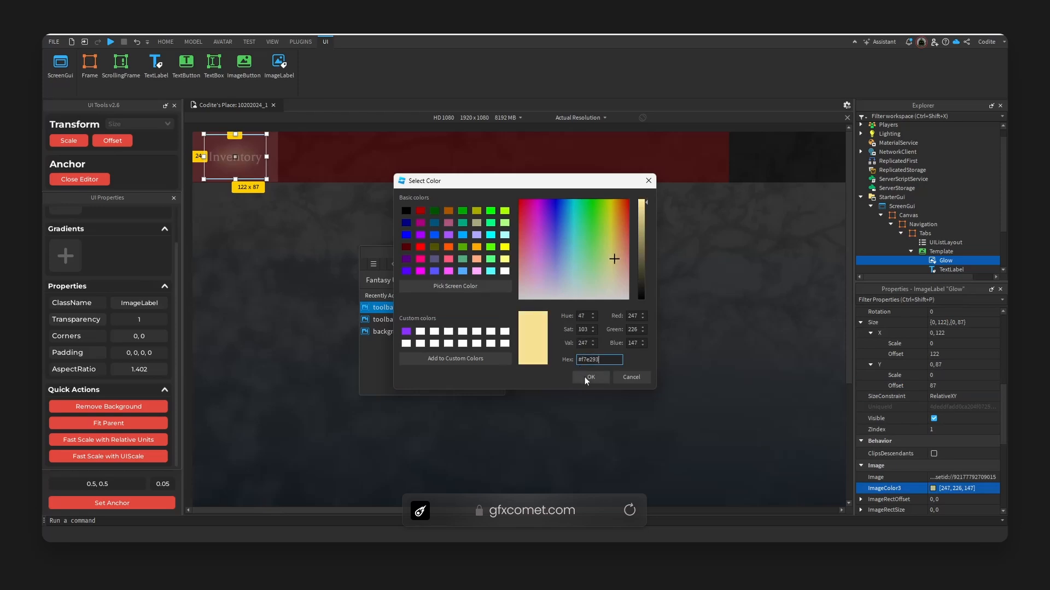
pyautogui.click(589, 378)
pyautogui.click(948, 254)
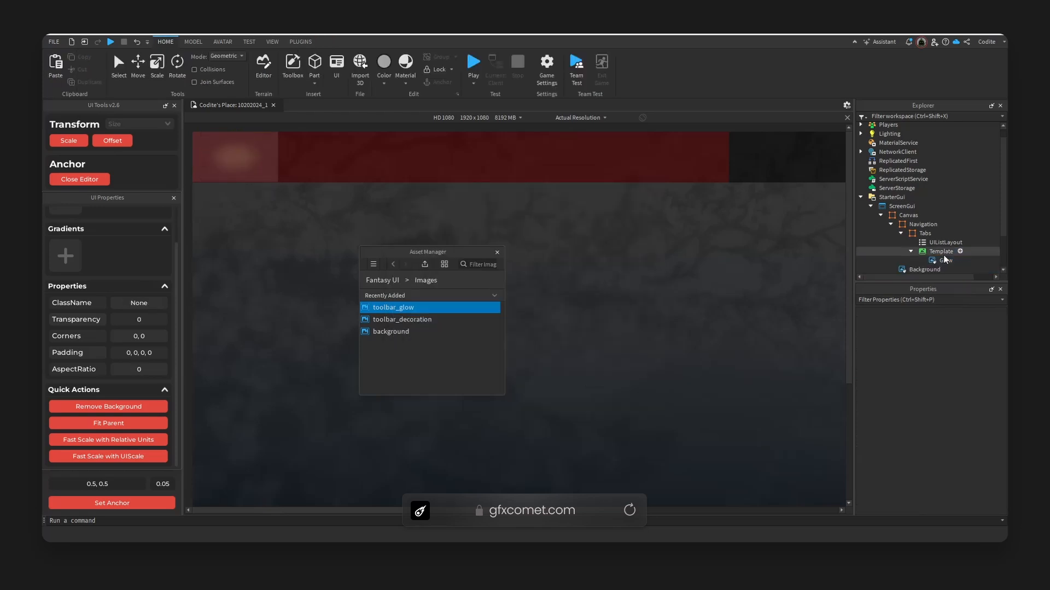
pyautogui.click(946, 260)
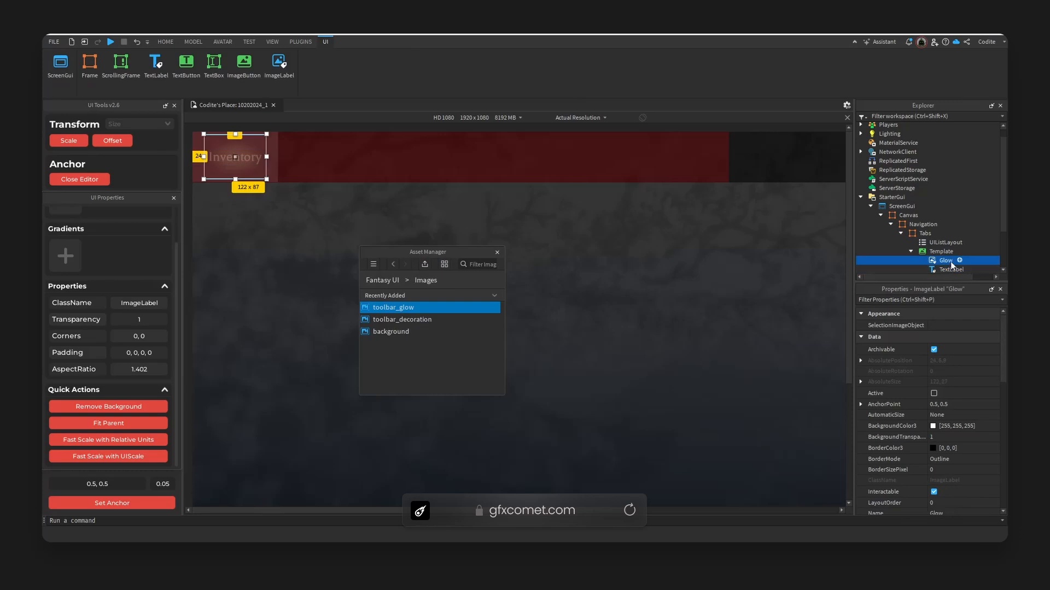
# Insert a Frame inside Template and rename it Slider
pyautogui.scroll(-2, 954, 227)
pyautogui.click(942, 200)
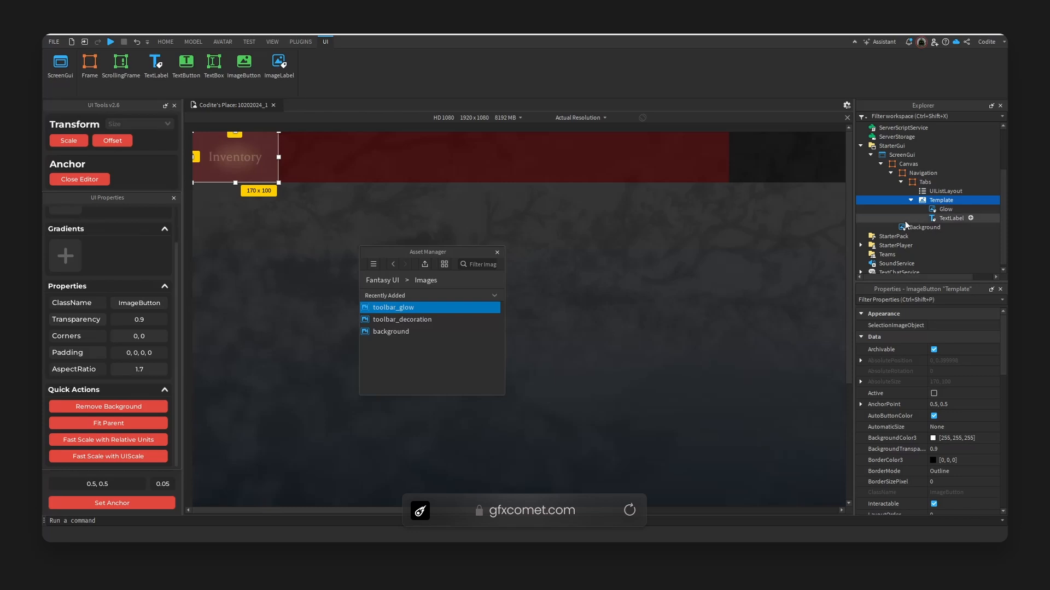
pyautogui.click(960, 200)
pyautogui.click(931, 229)
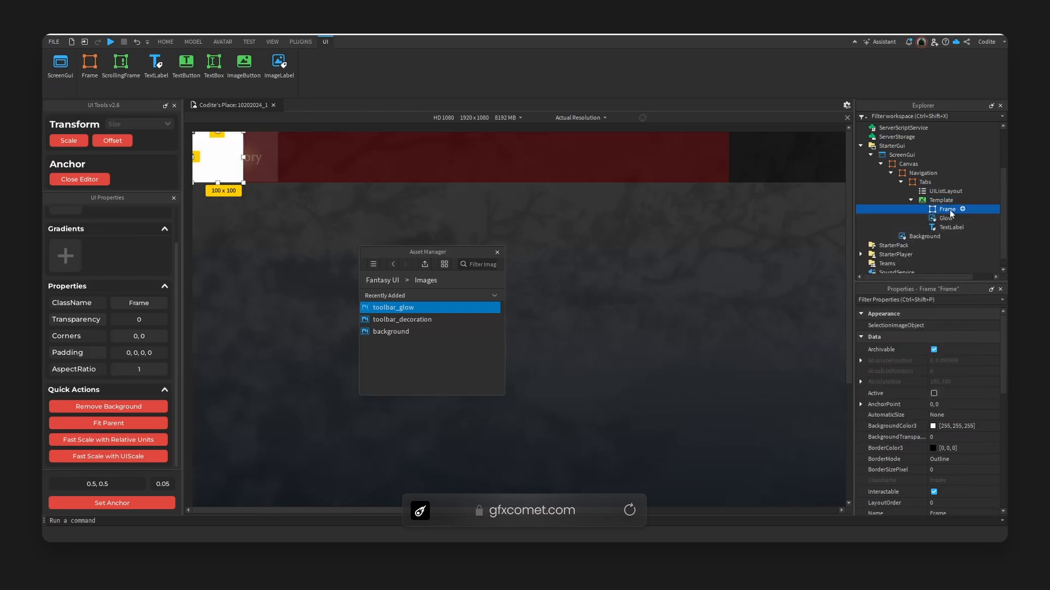
pyautogui.write('Slider')
pyautogui.press('Return')
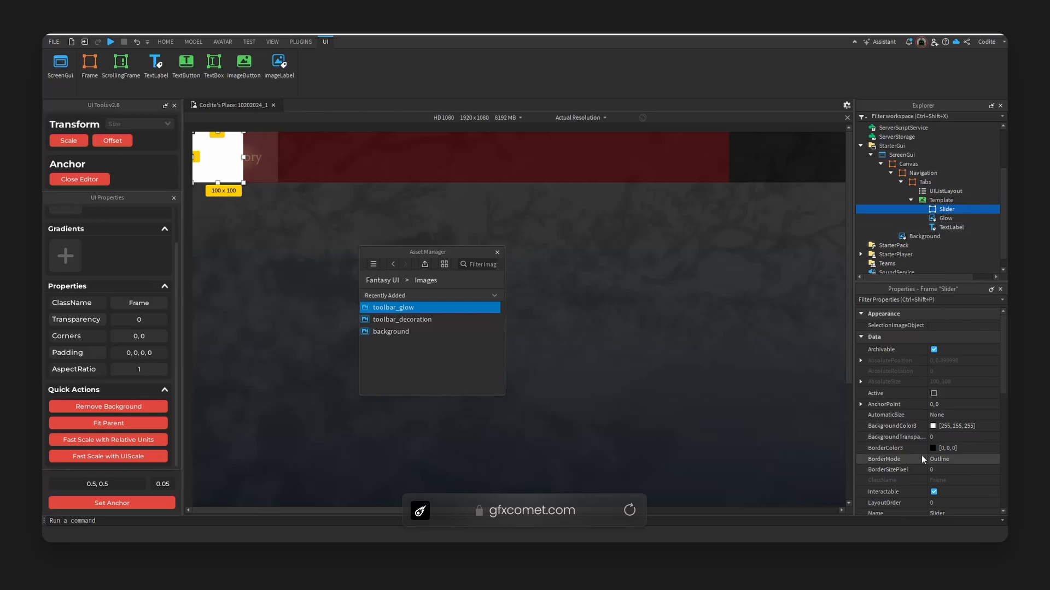
# Set Slider's size offsets to 126 for X and 2 for Y
pyautogui.scroll(-5, 948, 438)
pyautogui.click(861, 398)
pyautogui.doubleClick(970, 408)
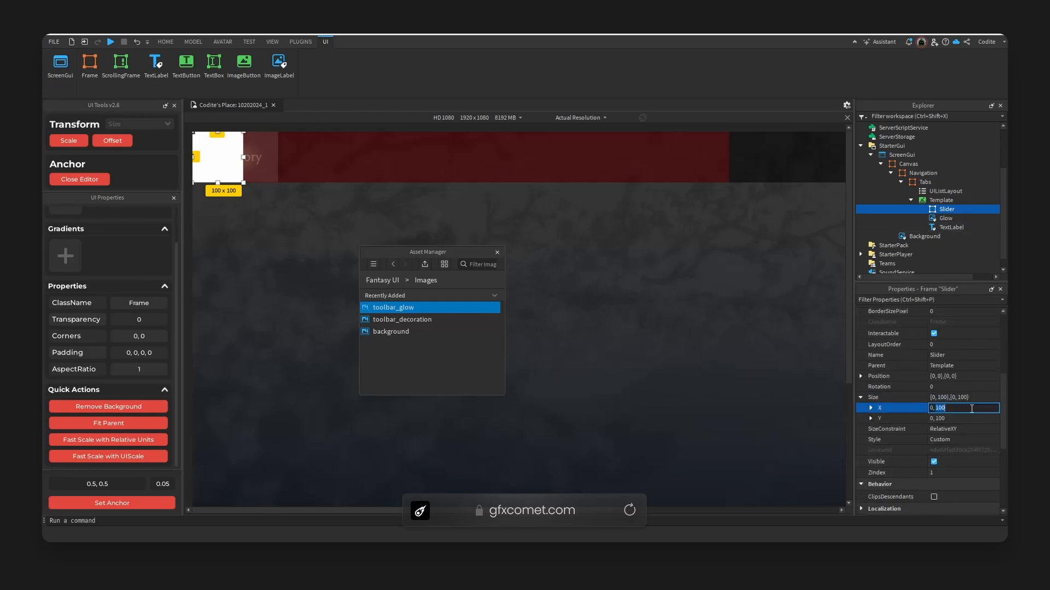
pyautogui.write('126')
pyautogui.click(976, 418)
pyautogui.press('BackSpace')
pyautogui.press('BackSpace')
pyautogui.press('BackSpace')
pyautogui.write('2')
pyautogui.press('Return')
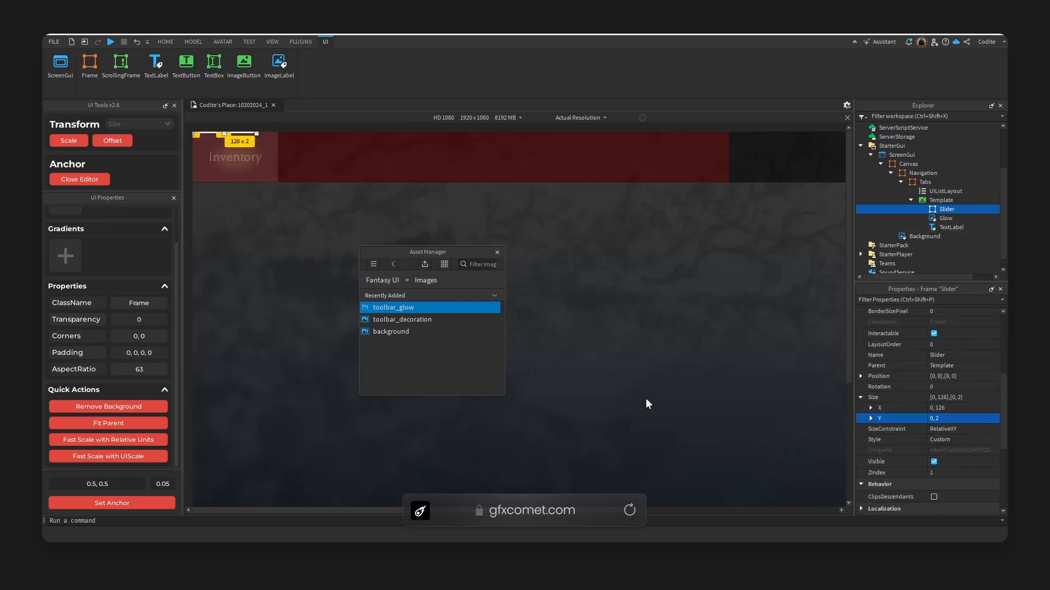
# Center Slider in Template with a 0.5, 0.5 anchor
pyautogui.click(127, 502)
pyautogui.scroll(5, 913, 375)
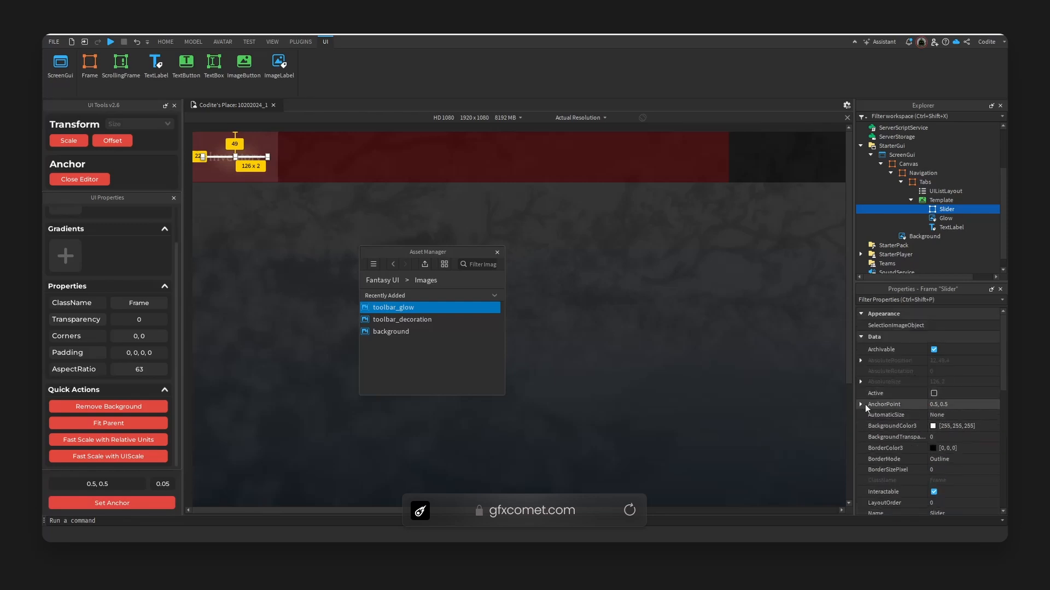
# Set the Y anchor point of the Slider frame to 1
pyautogui.moveTo(864, 405)
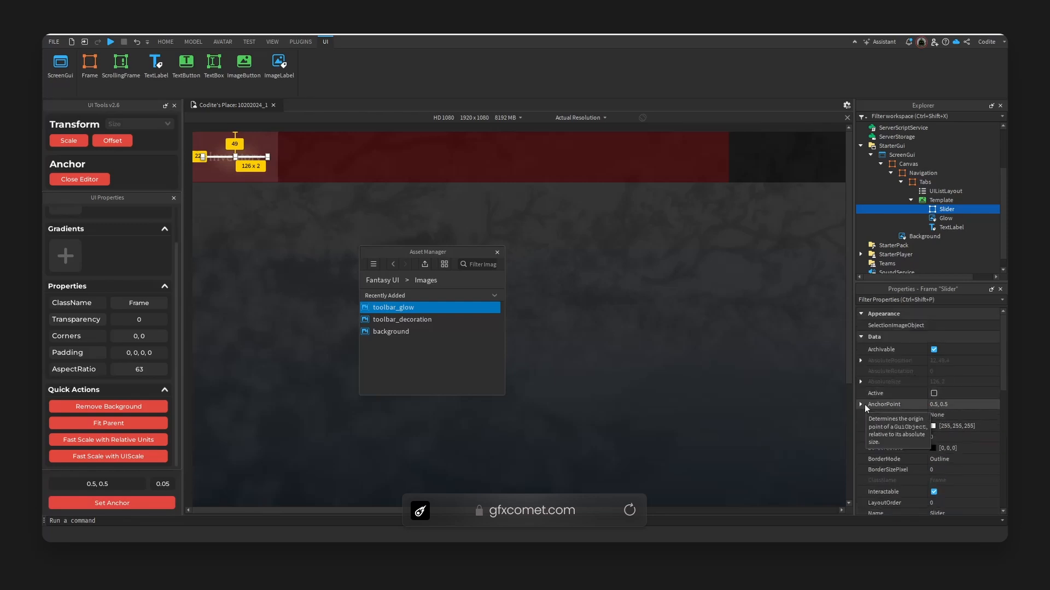
pyautogui.click(862, 405)
pyautogui.click(974, 425)
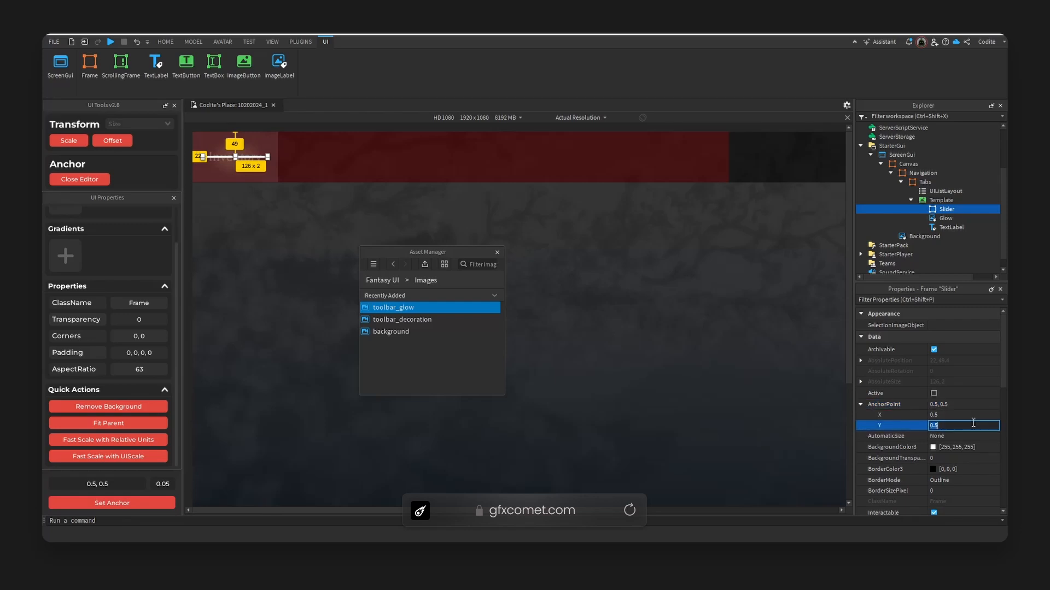
pyautogui.write('1')
pyautogui.press('Return')
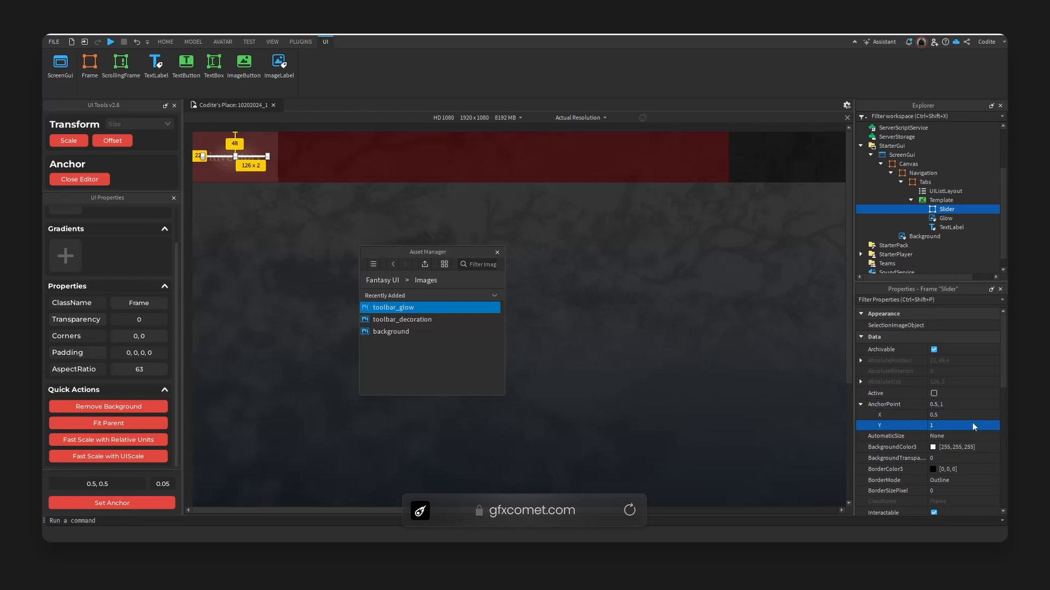
pyautogui.click(252, 160)
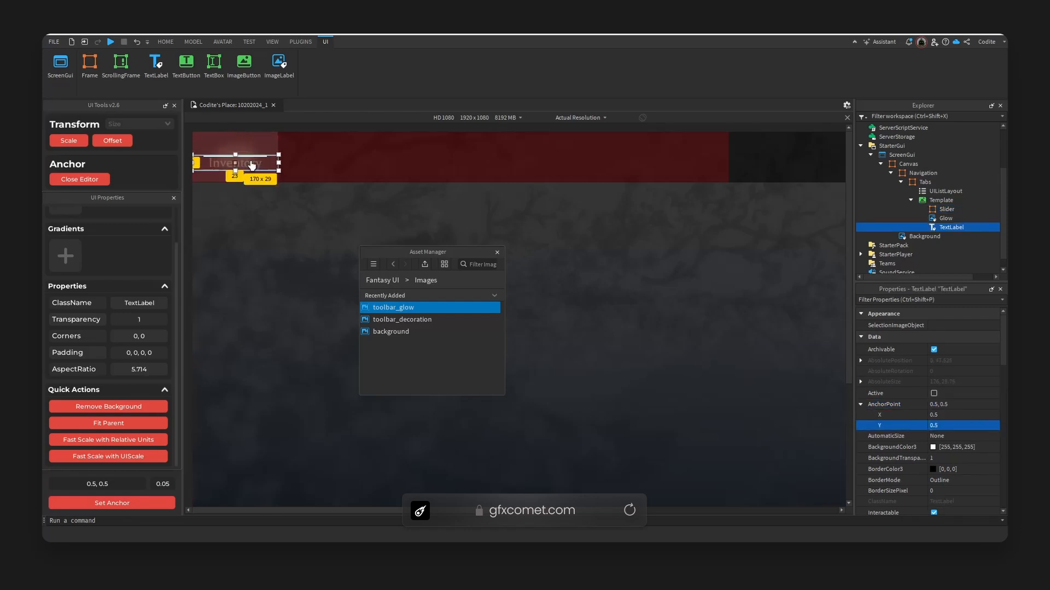
pyautogui.click(245, 157)
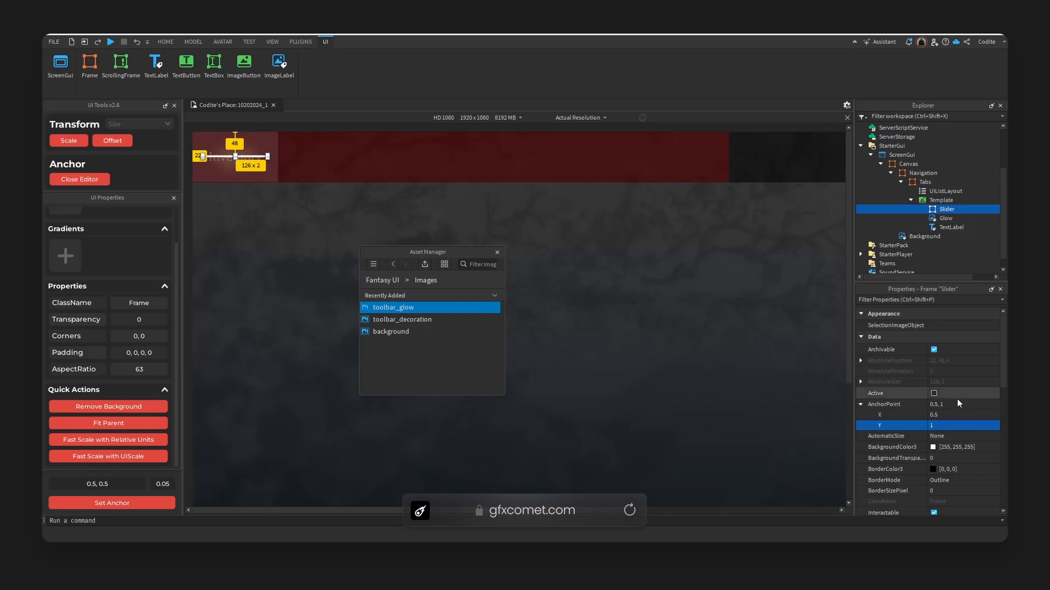
# Set the Y position scale of the Slider frame to 1 so it sits along the tab's bottom edge
pyautogui.scroll(-5, 956, 399)
pyautogui.click(860, 397)
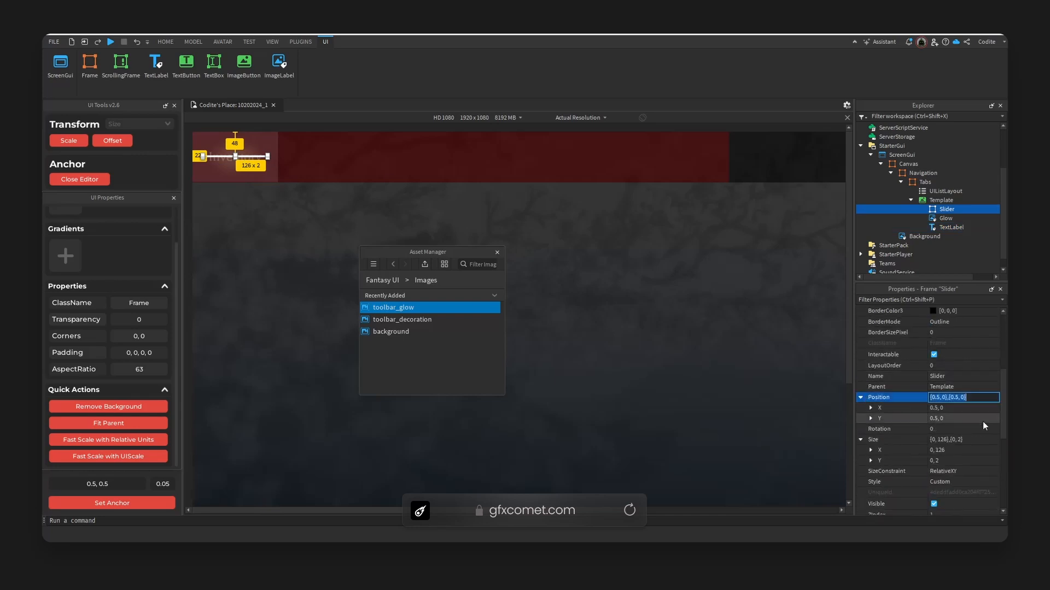
pyautogui.click(870, 418)
pyautogui.click(966, 429)
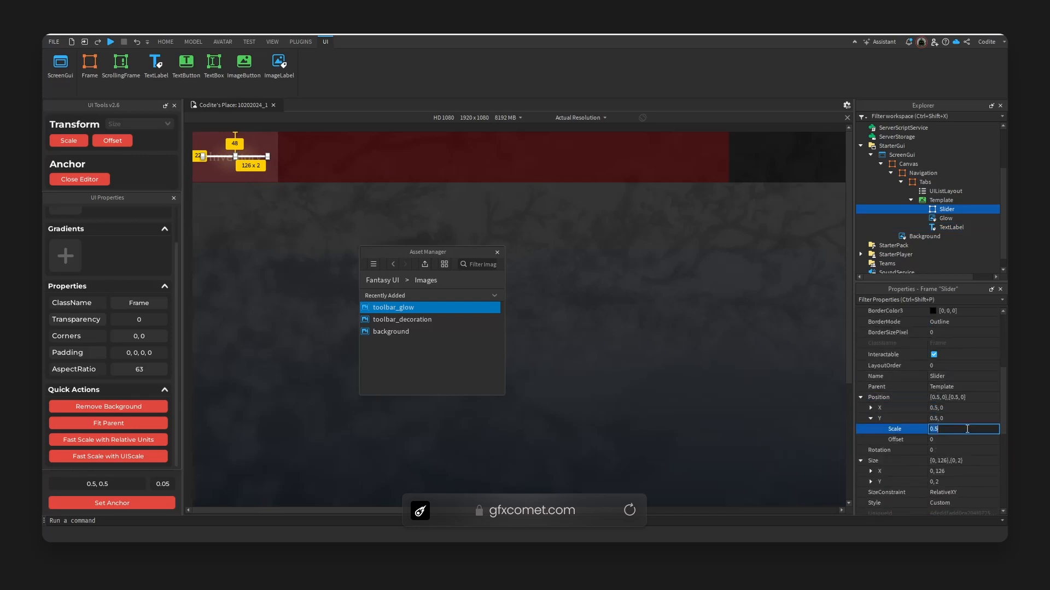
pyautogui.write('1')
pyautogui.press('Return')
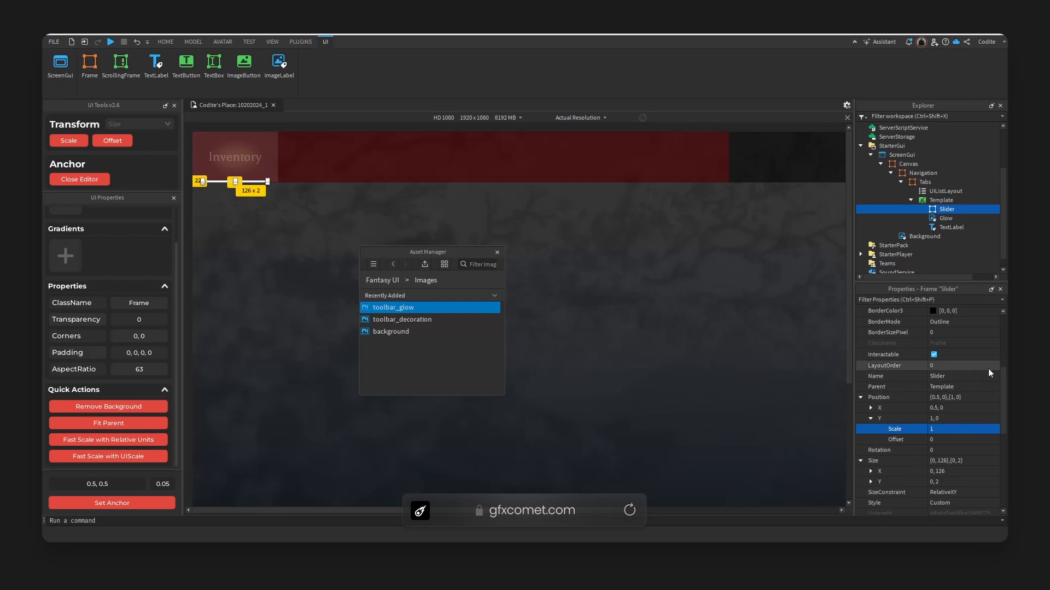
pyautogui.click(802, 257)
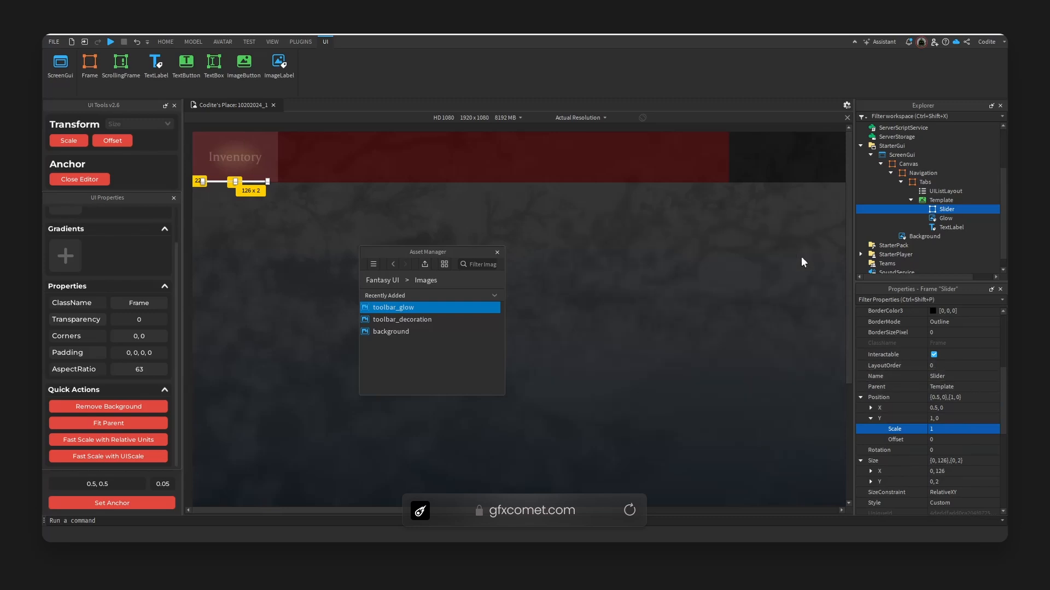
# Insert a UIGradient into the Slider frame
pyautogui.click(960, 210)
pyautogui.write('grad')
pyautogui.click(919, 245)
pyautogui.click(954, 218)
# Set both ends of the slider gradient's color sequence to #c5ae78
pyautogui.click(963, 326)
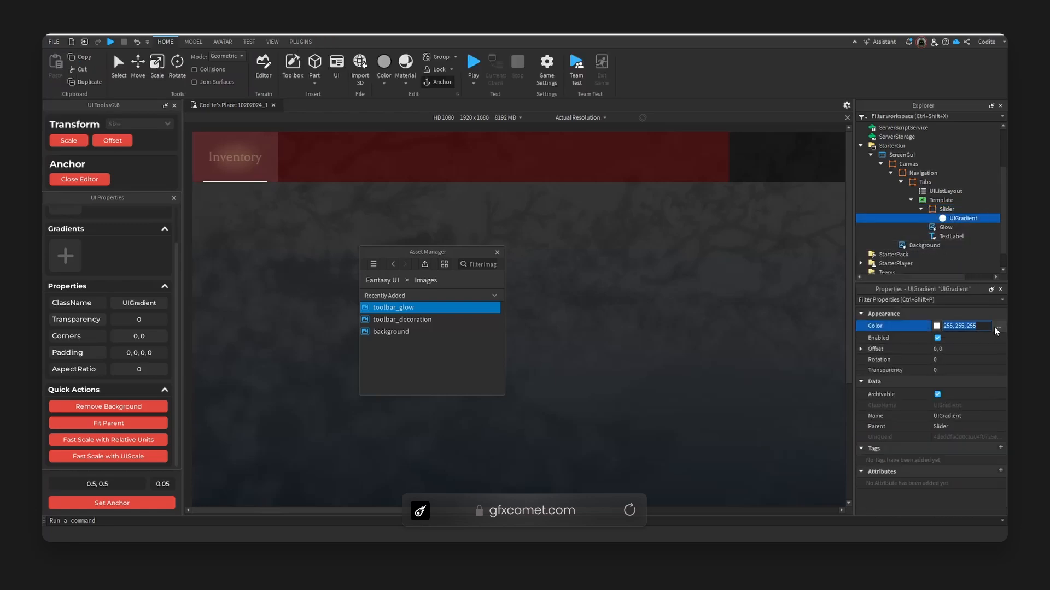
pyautogui.click(998, 327)
pyautogui.click(673, 336)
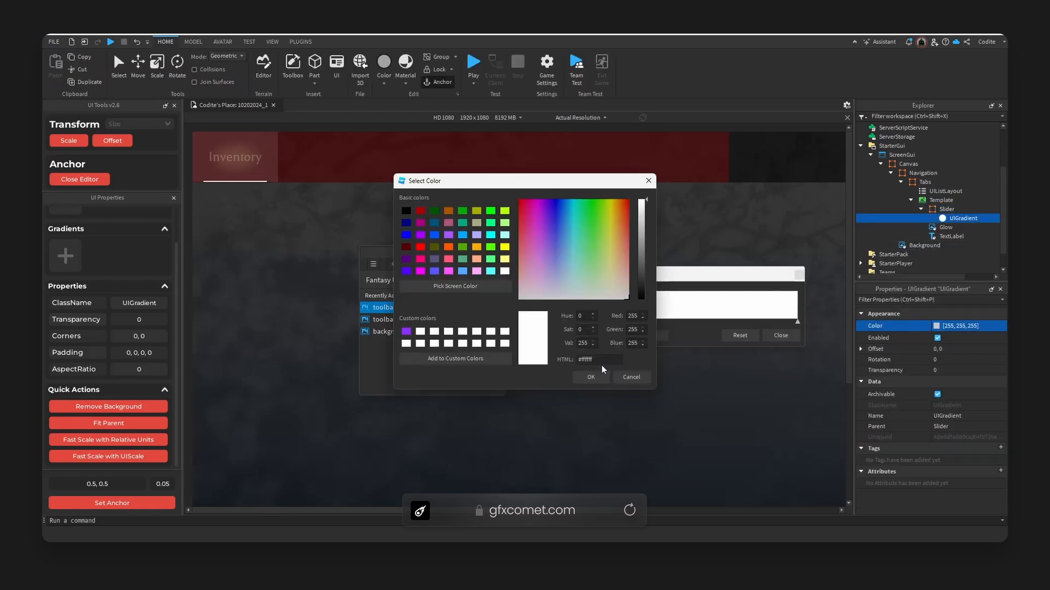
pyautogui.hotkey('ctrl', 'v')
pyautogui.click(592, 377)
pyautogui.click(796, 322)
pyautogui.click(608, 337)
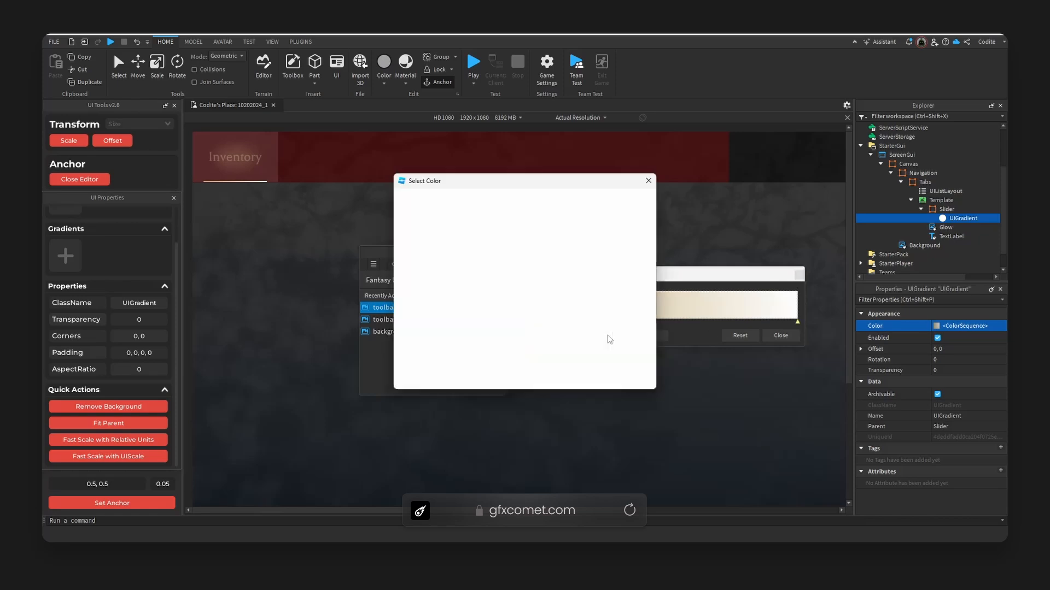
pyautogui.tripleClick(597, 359)
pyautogui.write('#c5ae78')
pyautogui.click(591, 377)
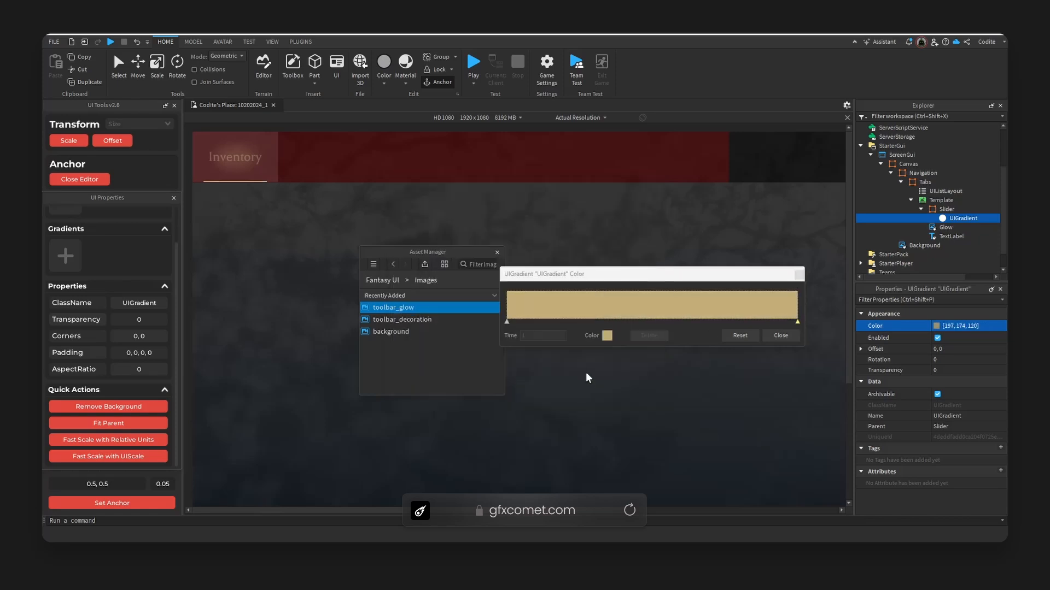
pyautogui.click(785, 336)
# Shape the slider gradient's transparency curve to fade out at both ends, adding two opaque keypoints about a quarter in from each end
pyautogui.click(968, 370)
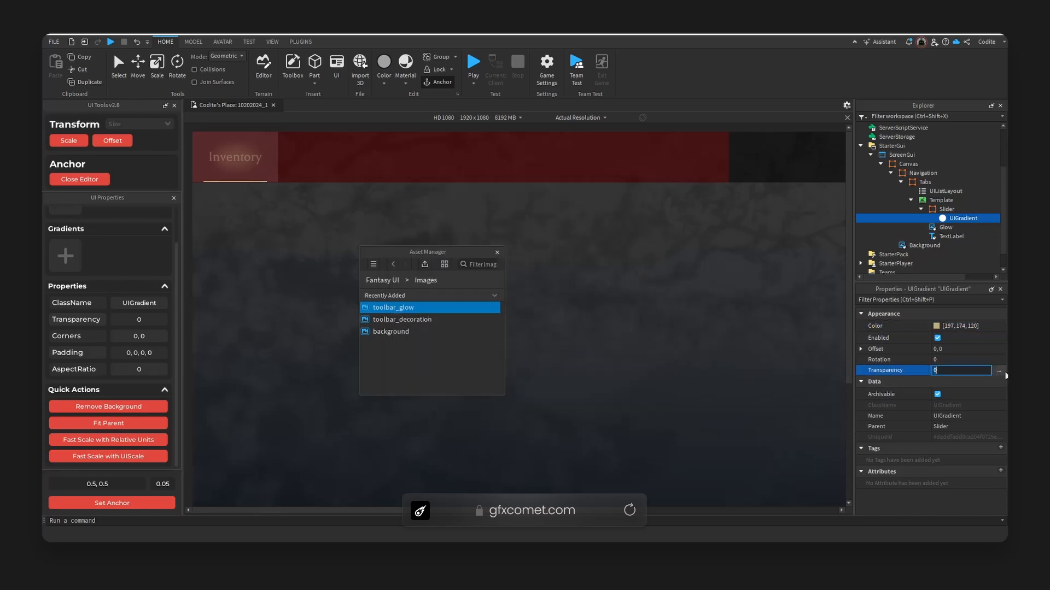
pyautogui.click(998, 370)
pyautogui.moveTo(711, 327); pyautogui.dragTo(711, 235)
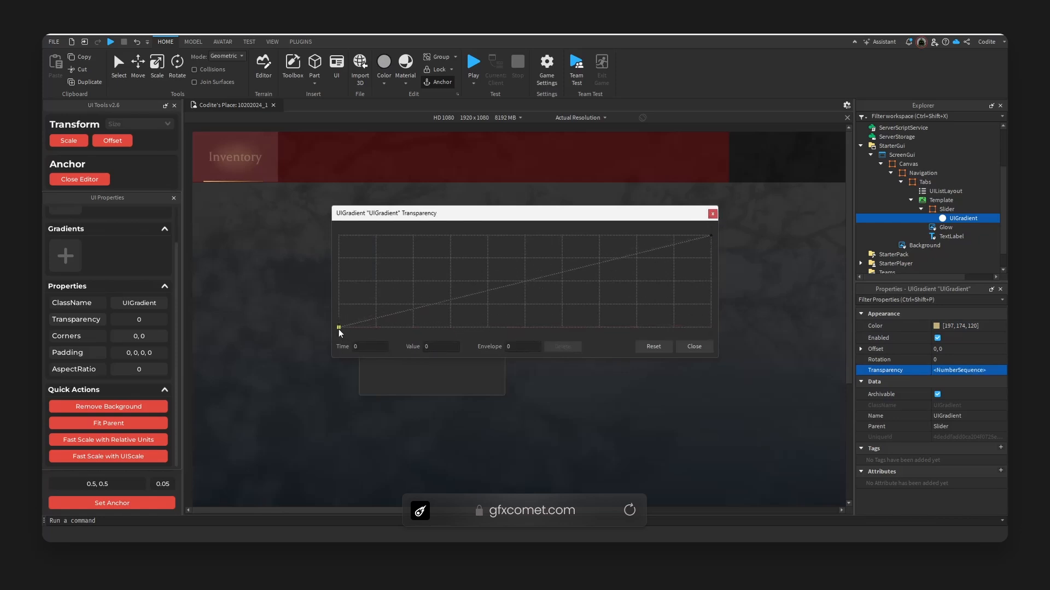
pyautogui.moveTo(339, 329); pyautogui.dragTo(358, 232)
pyautogui.moveTo(431, 236); pyautogui.dragTo(429, 338)
pyautogui.moveTo(621, 265); pyautogui.dragTo(620, 336)
pyautogui.click(707, 346)
# Insert an ImageLabel inside the Slider frame
pyautogui.click(957, 209)
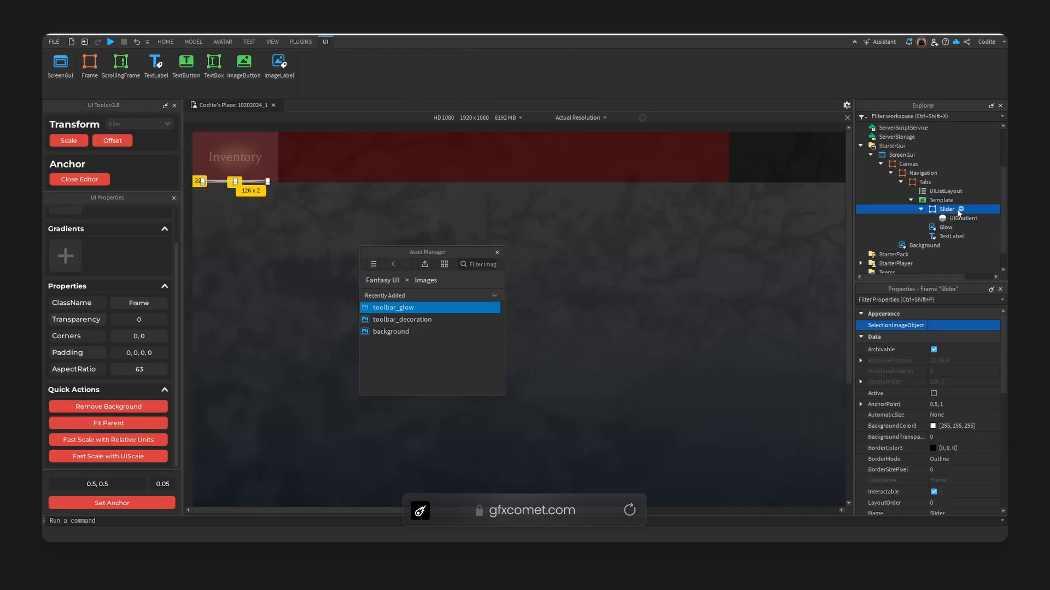
pyautogui.click(960, 209)
pyautogui.write('imag')
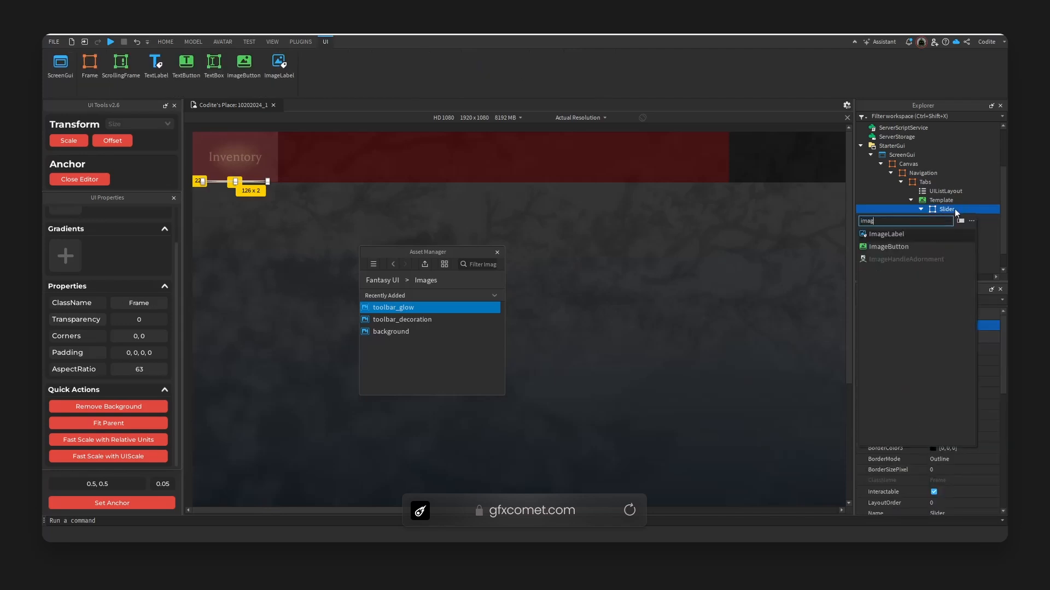
pyautogui.press('Return')
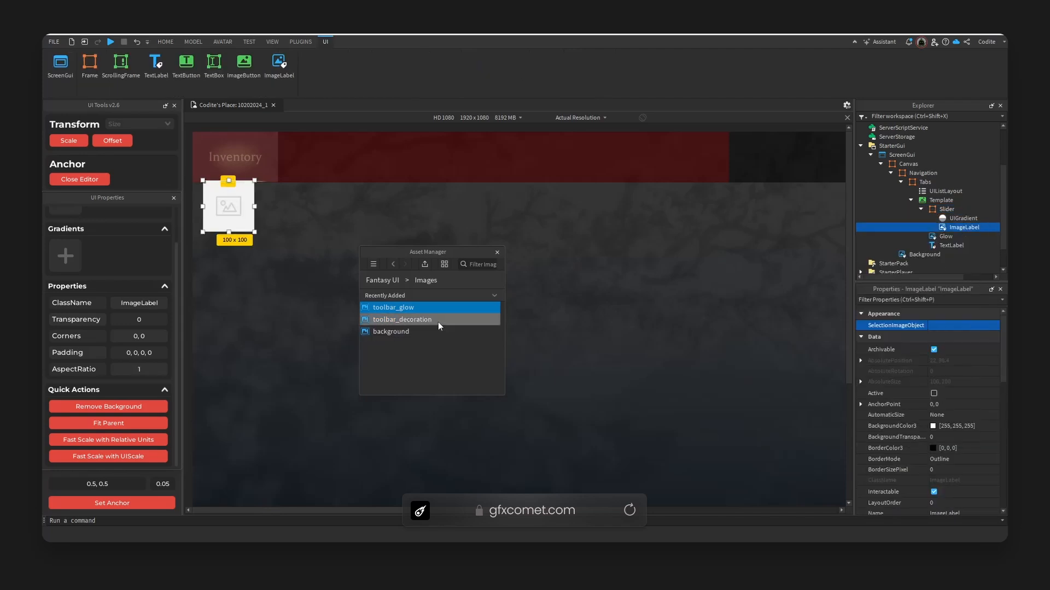
# Assign the toolbar_decoration asset as the image of the new ImageLabel in the Slider frame
pyautogui.click(437, 320)
pyautogui.scroll(-8, 985, 471)
pyautogui.click(963, 398)
pyautogui.hotkey('ctrl', 'v')
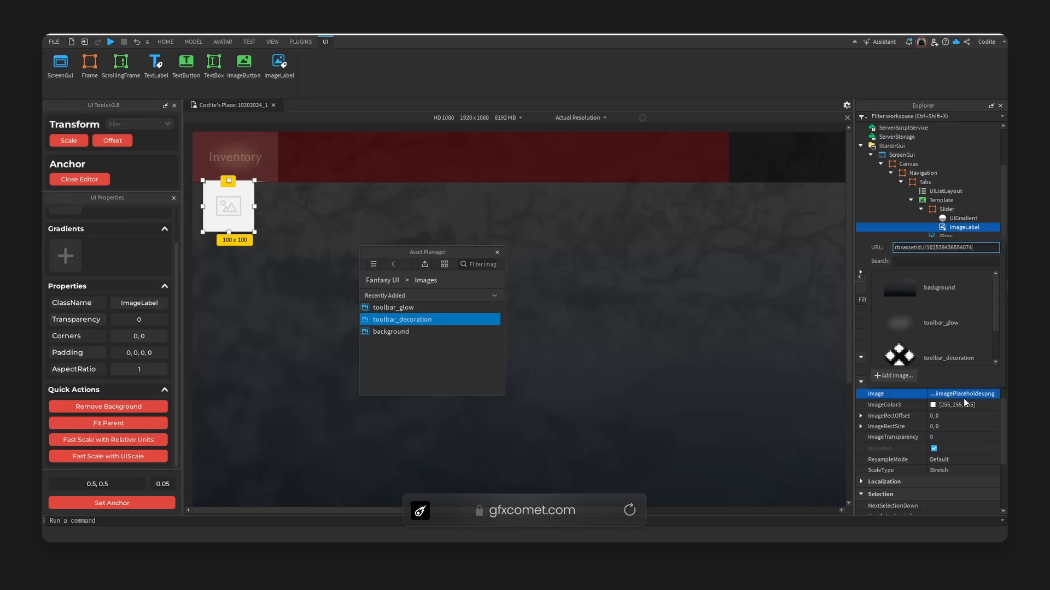
pyautogui.press('Return')
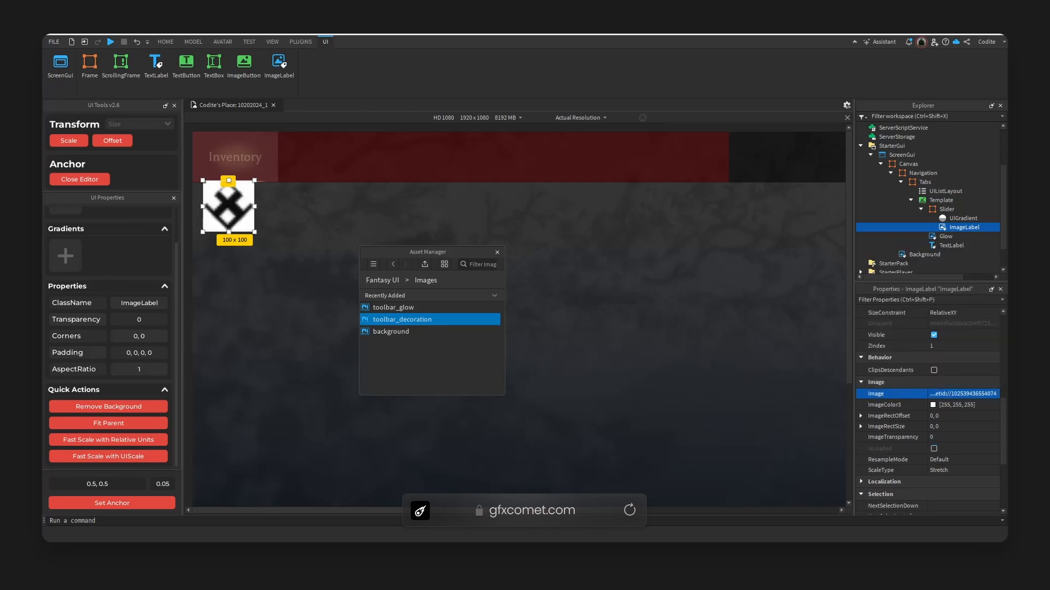
# Size the decoration image to 22 by 22 pixels and center it on the slider with a 0.5, 0.5 anchor
pyautogui.scroll(3, 944, 384)
pyautogui.click(861, 429)
pyautogui.doubleClick(963, 439)
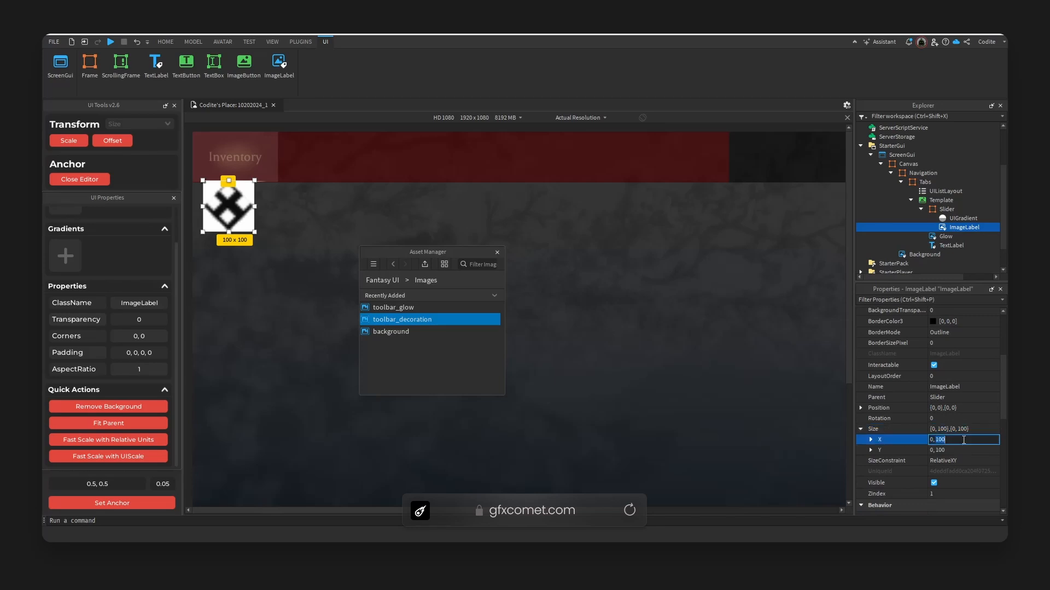
pyautogui.write('22')
pyautogui.press('Tab')
pyautogui.write('22')
pyautogui.press('Return')
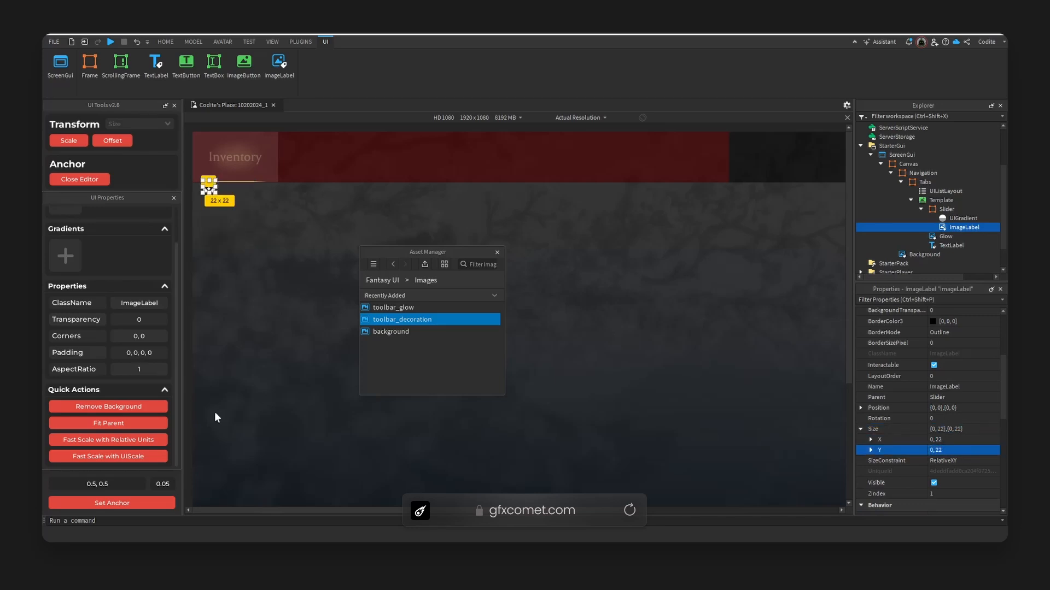
pyautogui.click(160, 507)
# Remove the decoration image's background and convert its size to scale units
pyautogui.click(145, 409)
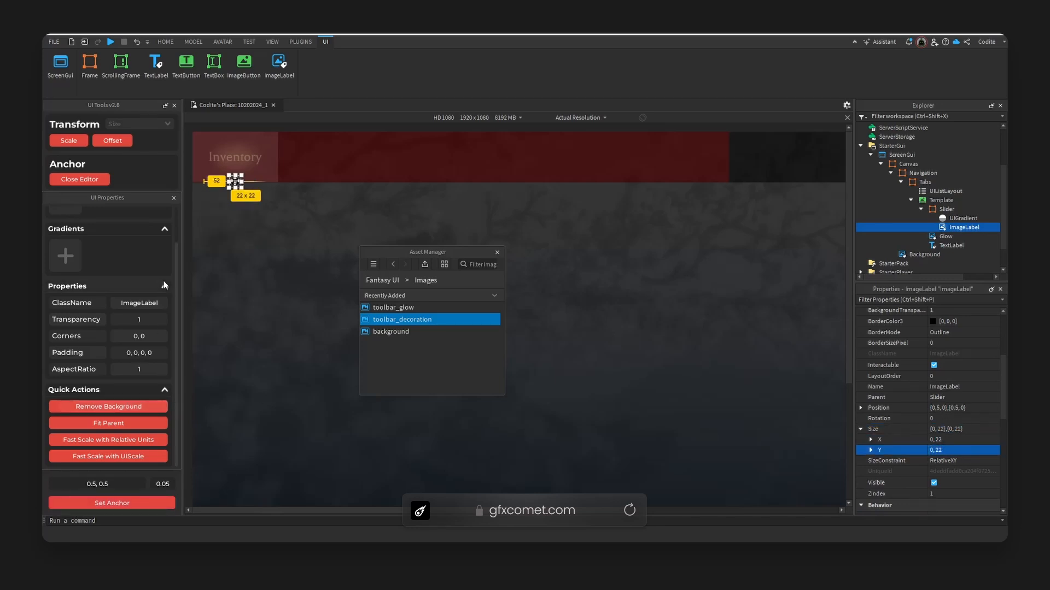
pyautogui.click(68, 142)
# Tint the decoration image with the color #ffeaa2 and close the Asset Manager
pyautogui.scroll(-5, 907, 457)
pyautogui.click(931, 394)
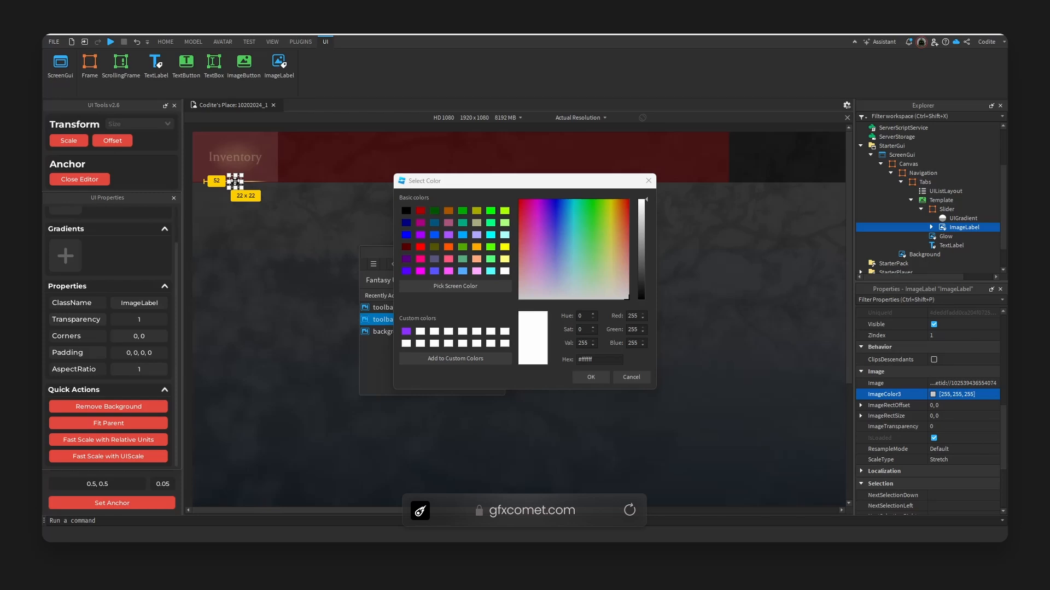
pyautogui.click(790, 256)
pyautogui.moveTo(605, 364); pyautogui.dragTo(582, 363)
pyautogui.write('ffeaa2')
pyautogui.click(585, 376)
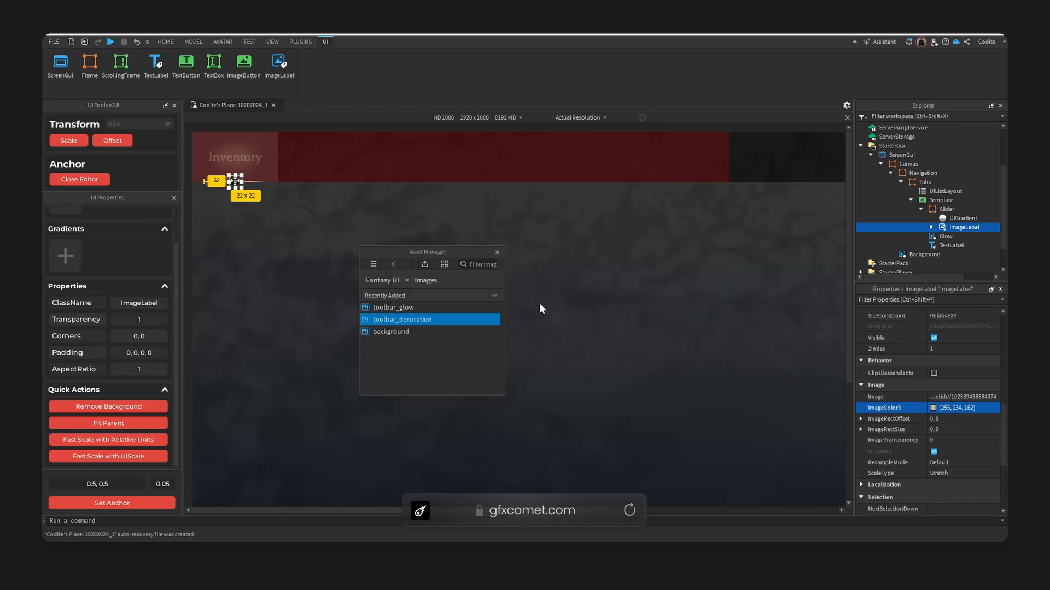
pyautogui.click(498, 252)
pyautogui.click(487, 237)
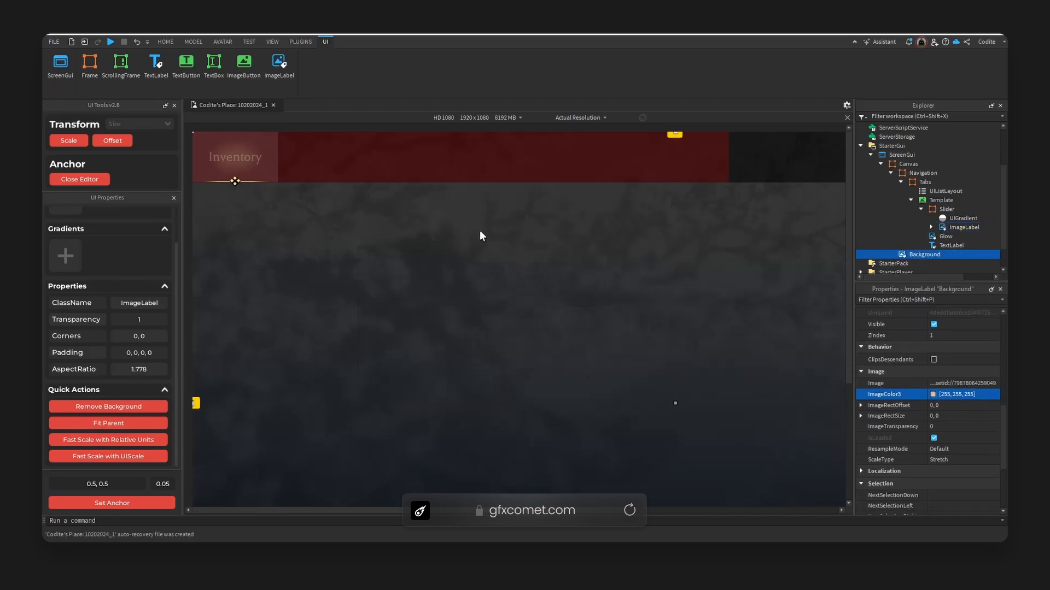
# Remove the background of the Template tab button and convert its size to scale units
pyautogui.click(257, 141)
pyautogui.click(273, 142)
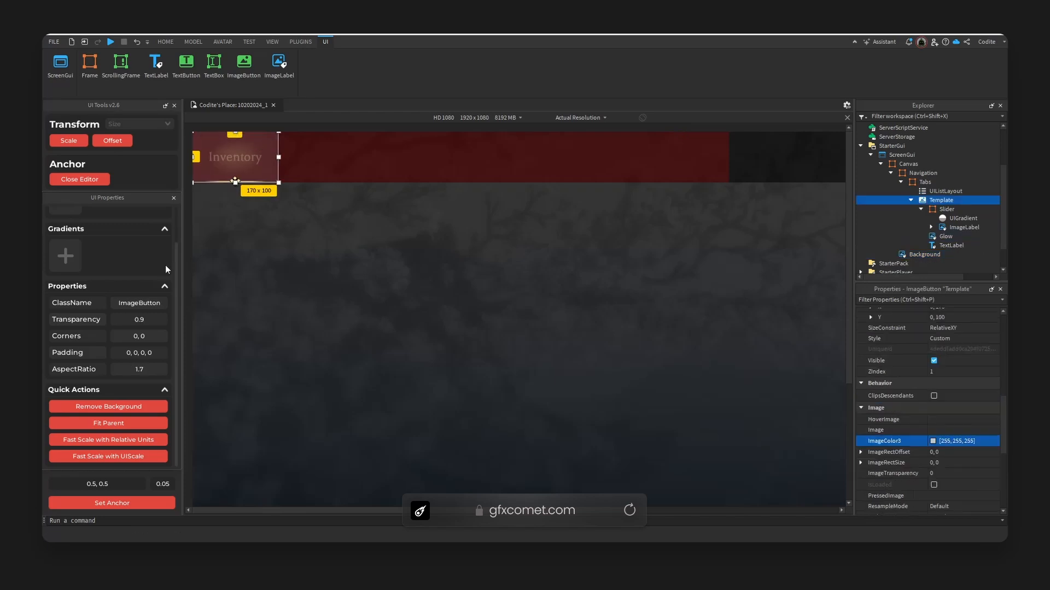
pyautogui.click(121, 408)
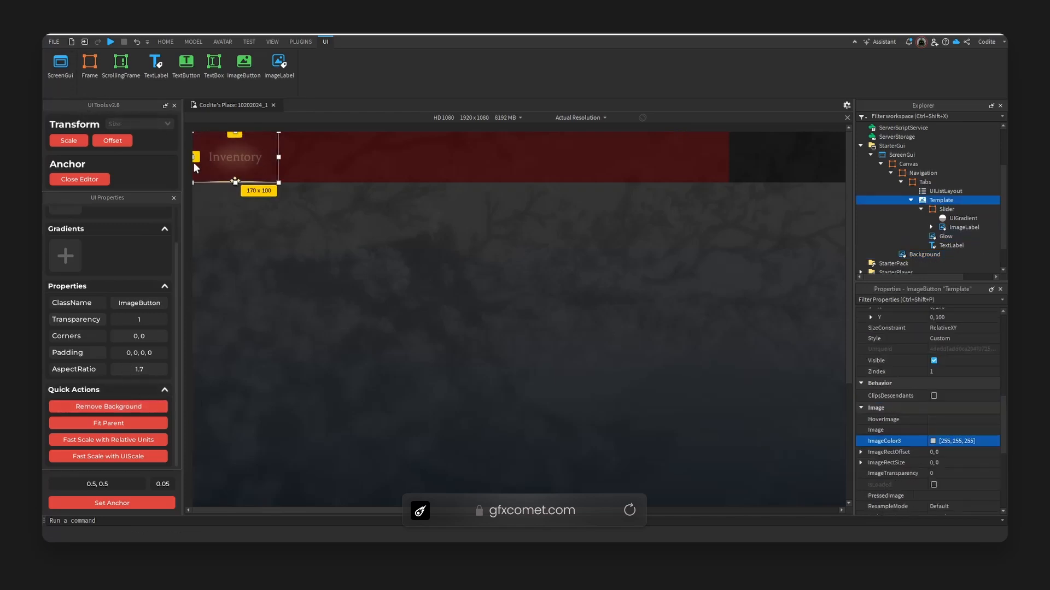
pyautogui.click(70, 141)
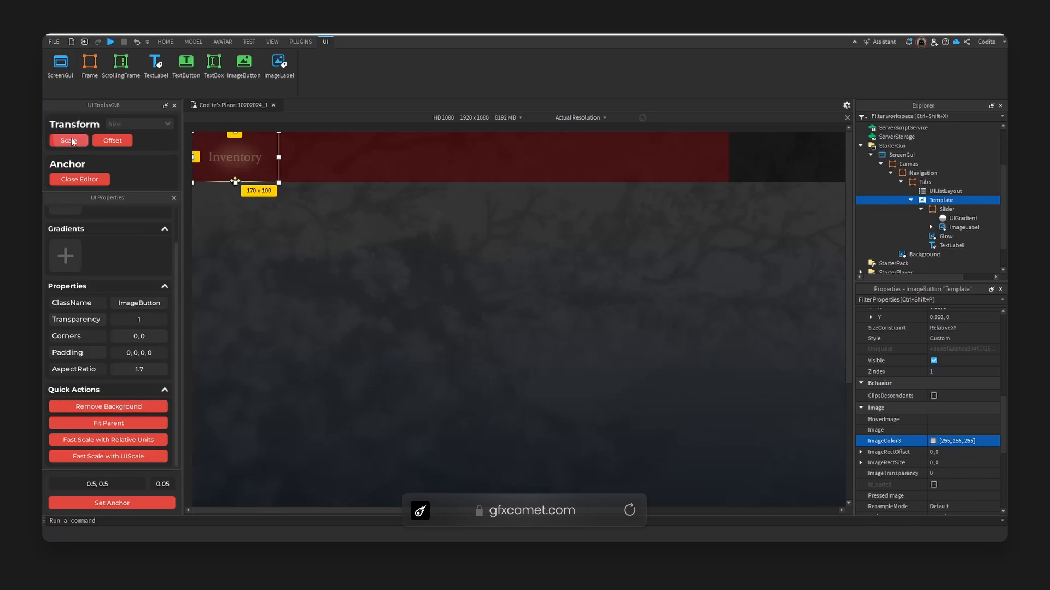
# Remove the red background of the Tabs frame in the navigation bar
pyautogui.click(911, 200)
pyautogui.click(430, 160)
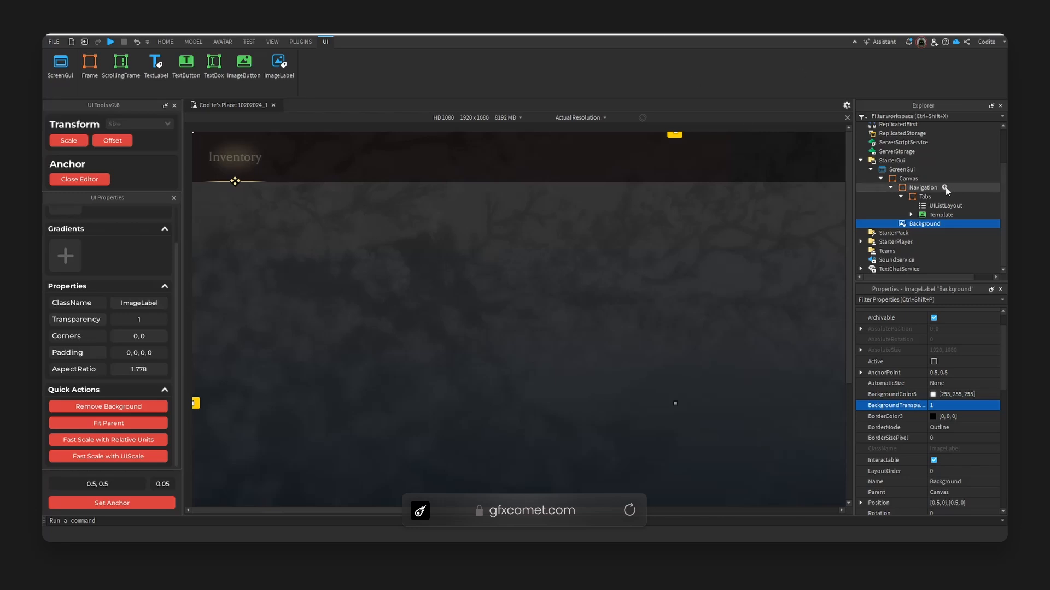
# Hide the Slider and Glow elements of the Template button by turning off their visibility
pyautogui.click(930, 216)
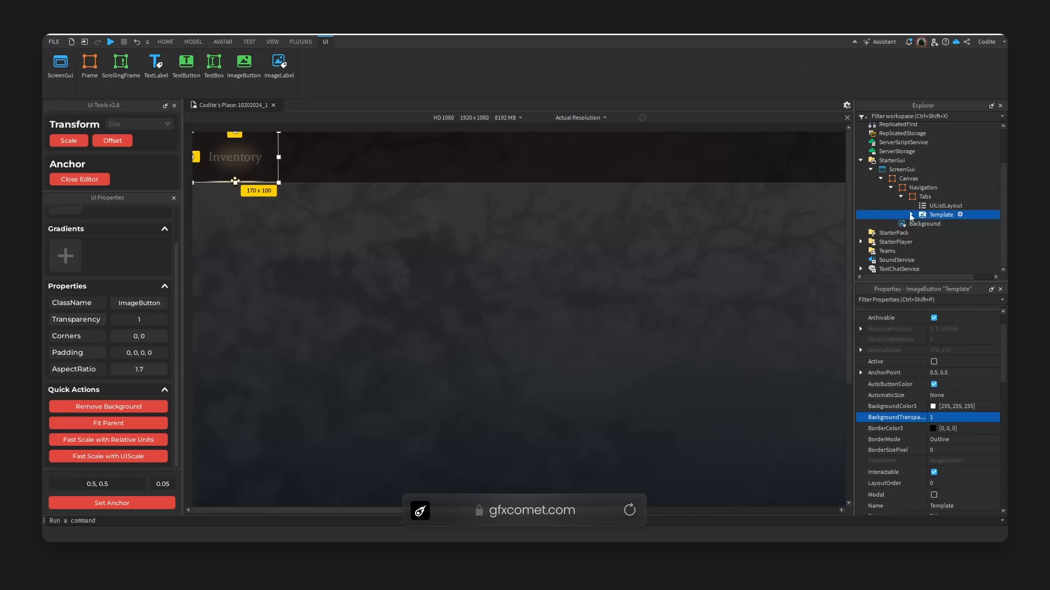
pyautogui.click(910, 214)
pyautogui.click(944, 233)
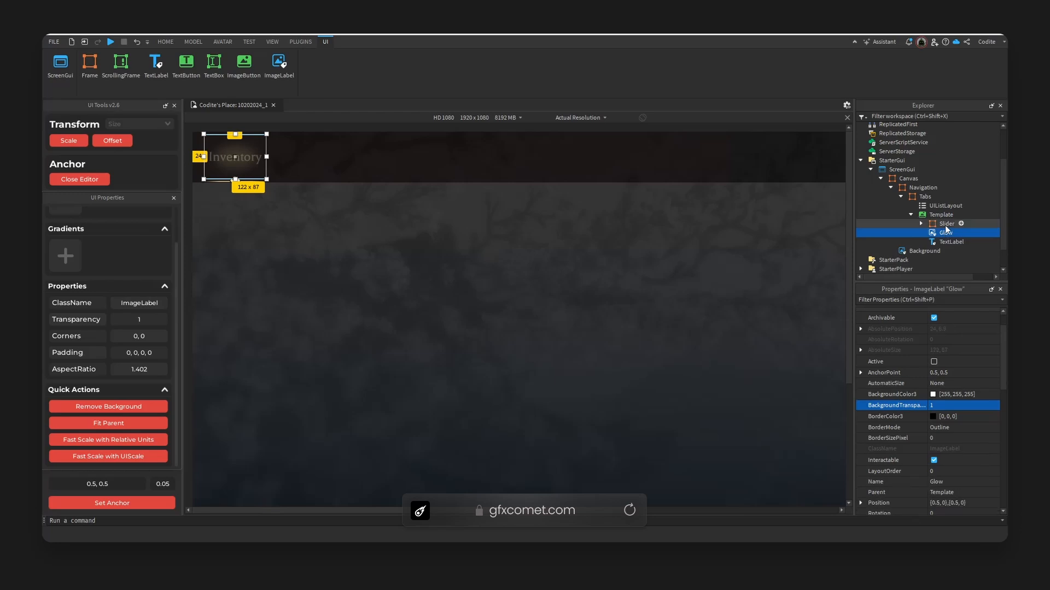
pyautogui.keyDown('ctrl'); pyautogui.click(946, 224); pyautogui.keyUp('ctrl')
pyautogui.scroll(-3, 950, 455)
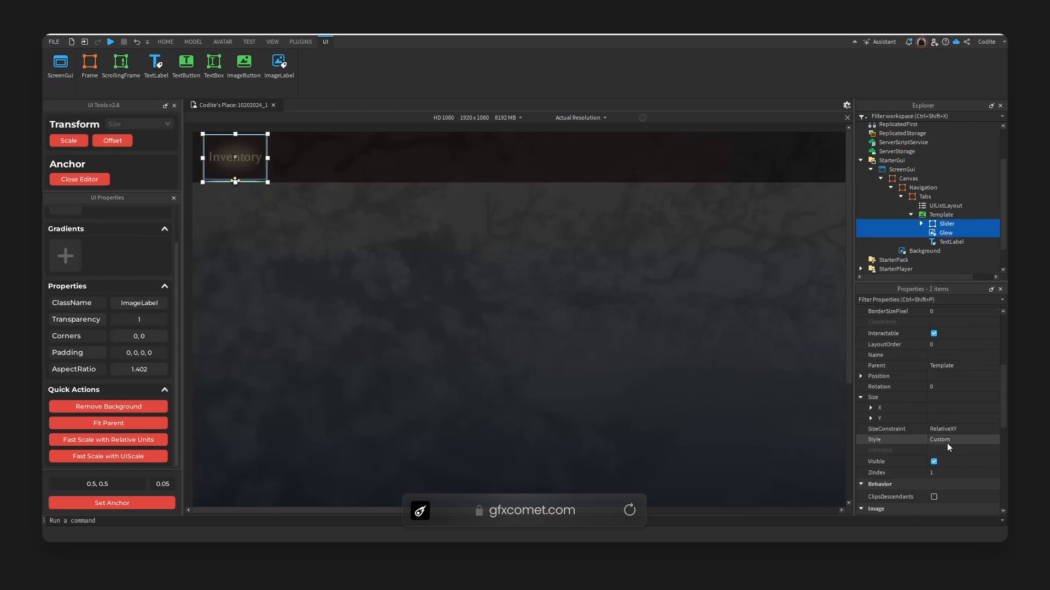
pyautogui.click(934, 461)
# Duplicate the Template button to add a second tab to the navigation bar
pyautogui.click(915, 214)
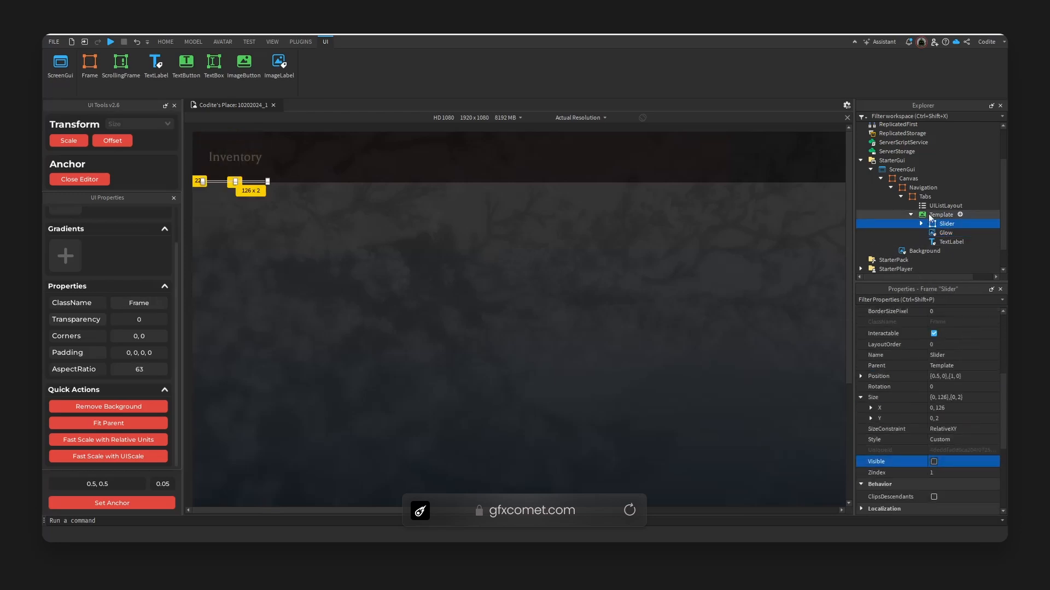
pyautogui.click(911, 214)
pyautogui.hotkey('ctrl', 'd')
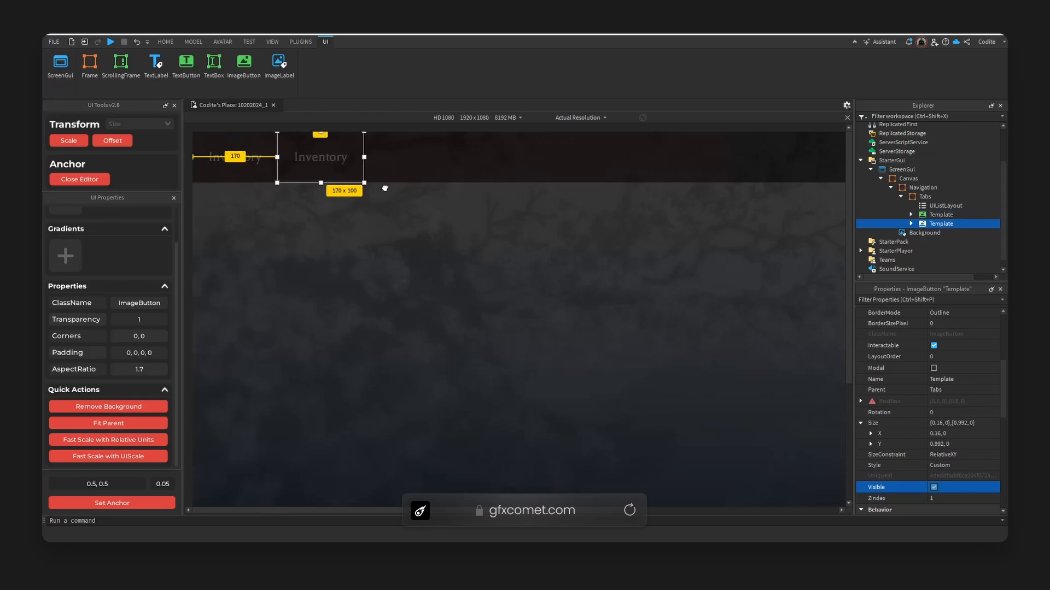
# Change the second tab's label text to Skills and set its text transparency to 0
pyautogui.doubleClick(320, 159)
pyautogui.write('Skills')
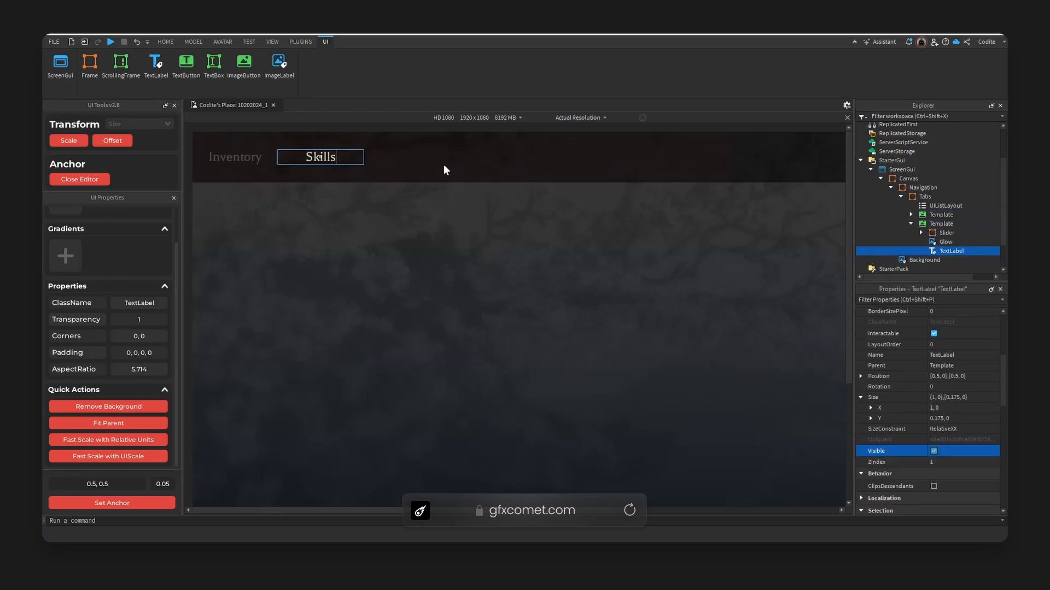
pyautogui.press('Return')
pyautogui.scroll(-5, 970, 446)
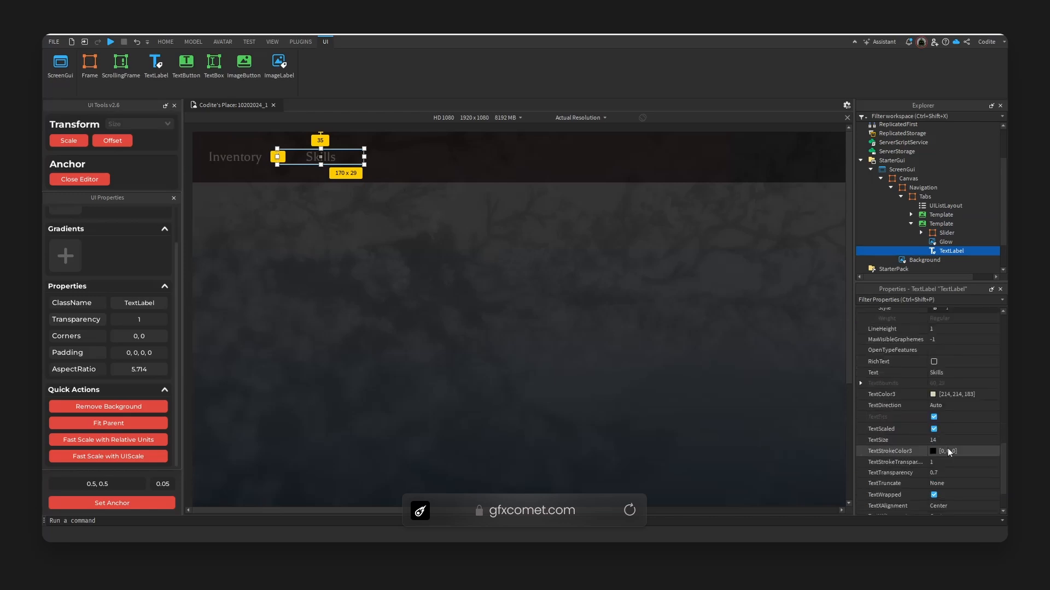
pyautogui.click(966, 463)
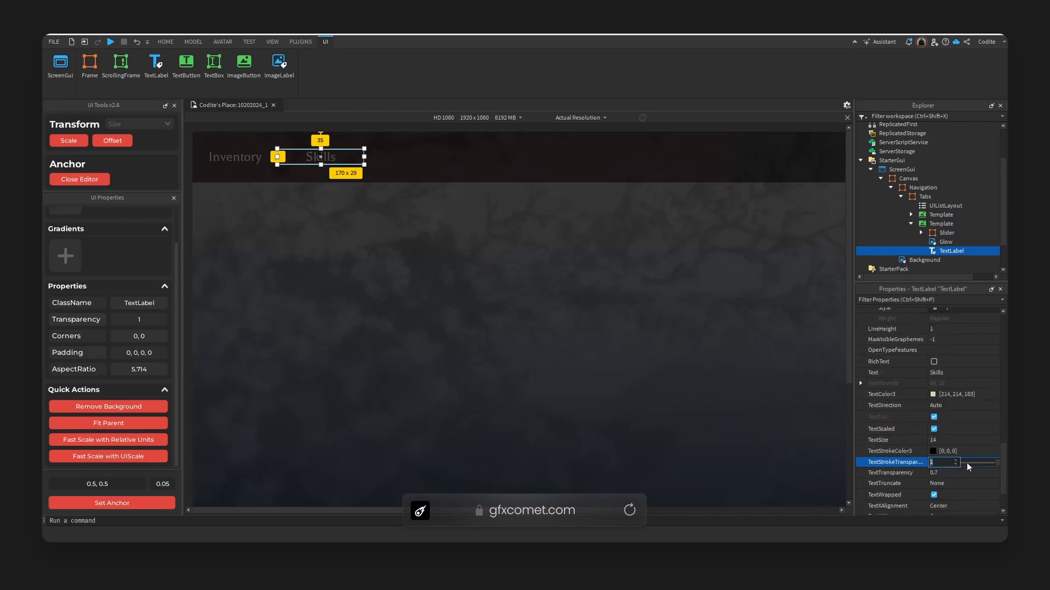
pyautogui.click(983, 472)
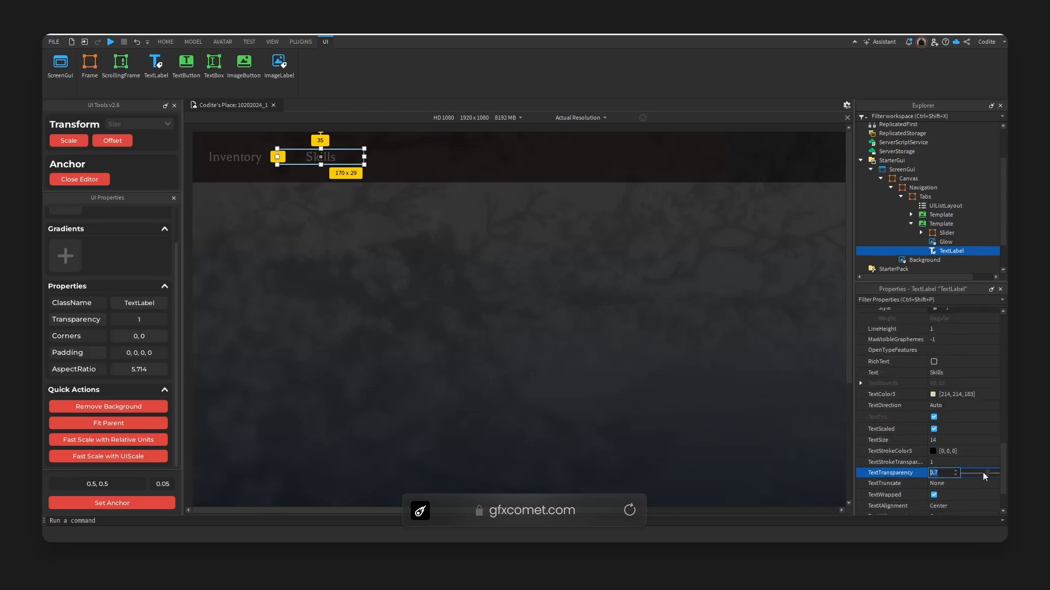
pyautogui.write('0')
pyautogui.press('Return')
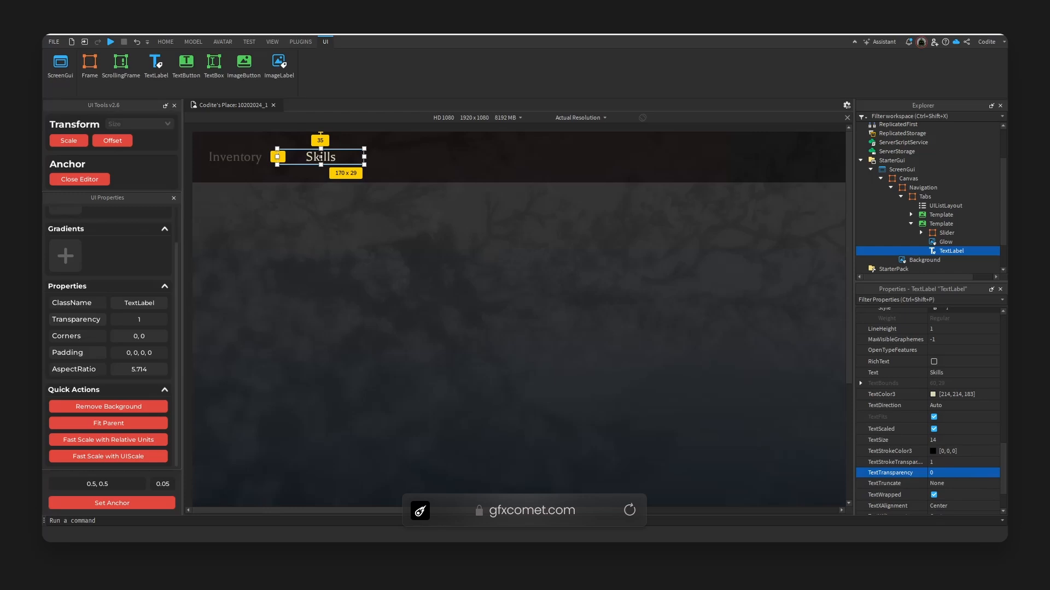
# Set the Skills label's text colour to hex ffeaa2
pyautogui.click(784, 257)
pyautogui.click(933, 394)
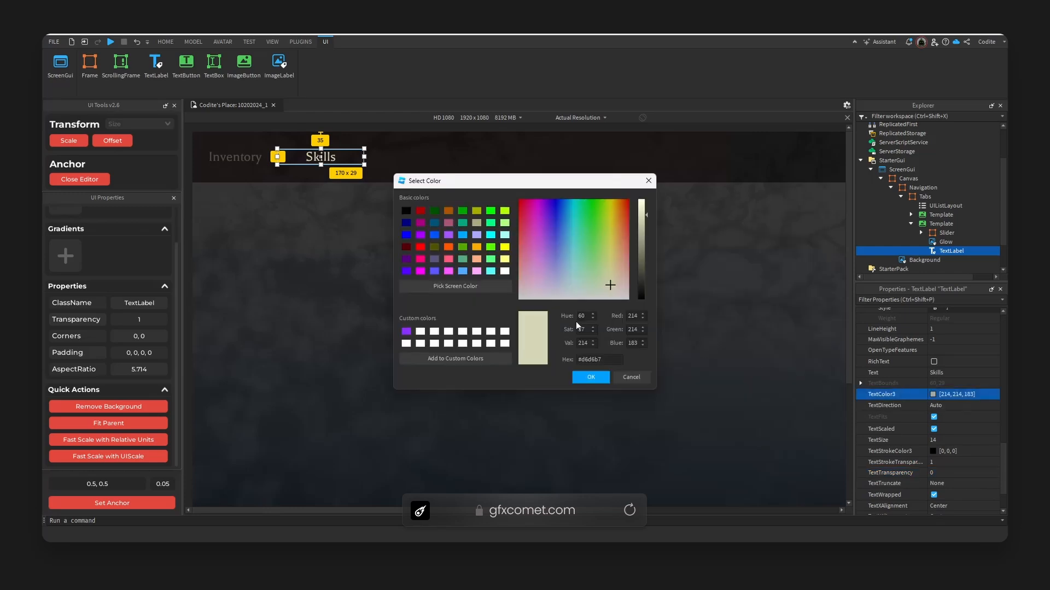
pyautogui.moveTo(603, 360); pyautogui.dragTo(588, 360)
pyautogui.write('ffeaa2')
pyautogui.press('Return')
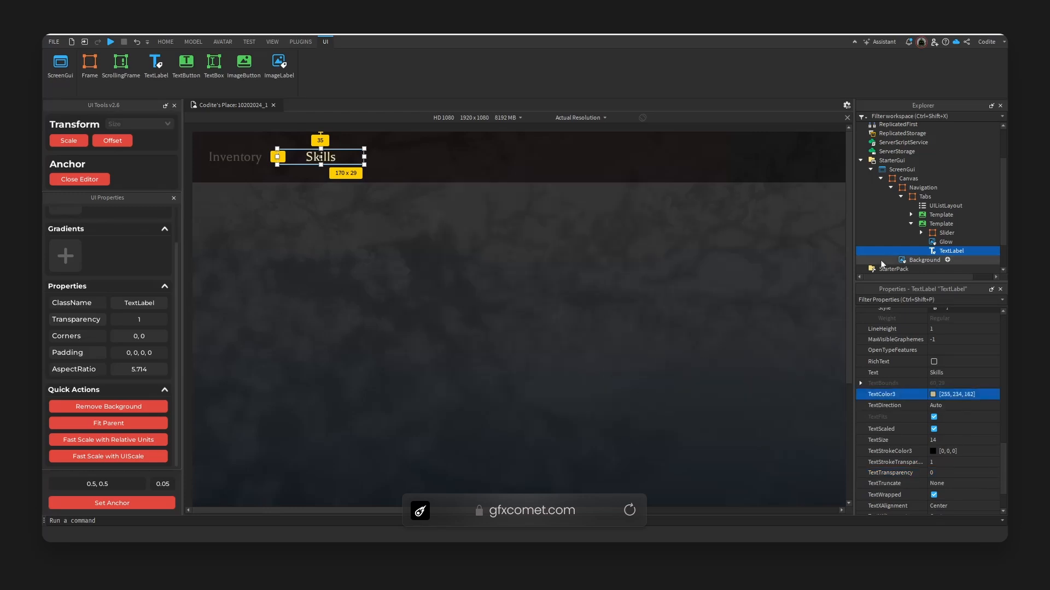
# Make the Slider and Glow elements of the Skills tab visible
pyautogui.click(944, 244)
pyautogui.keyDown('ctrl'); pyautogui.click(946, 233); pyautogui.keyUp('ctrl')
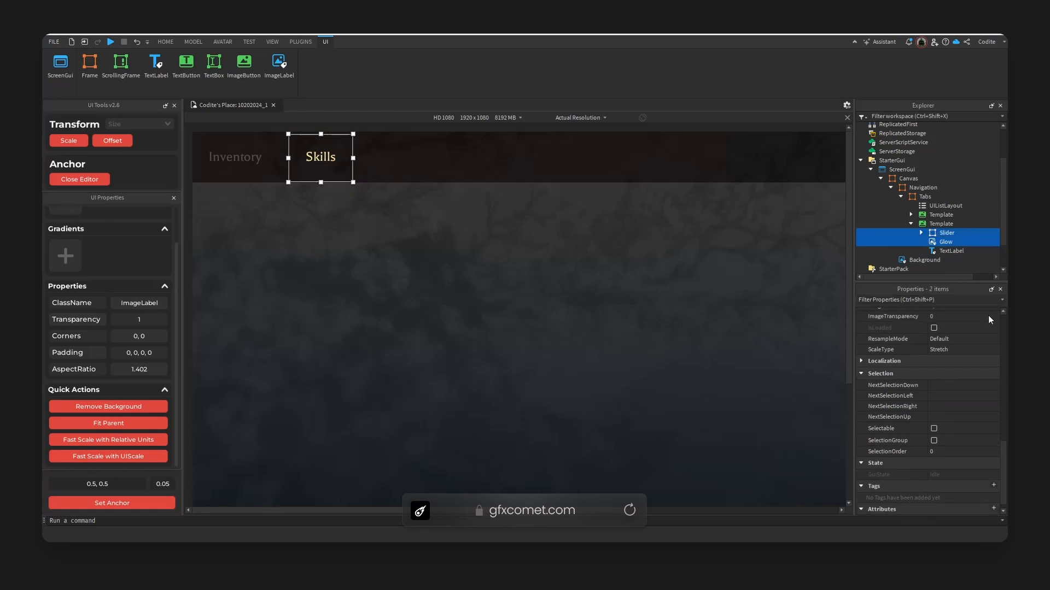
pyautogui.scroll(-3, 960, 416)
pyautogui.scroll(2, 959, 411)
pyautogui.click(934, 361)
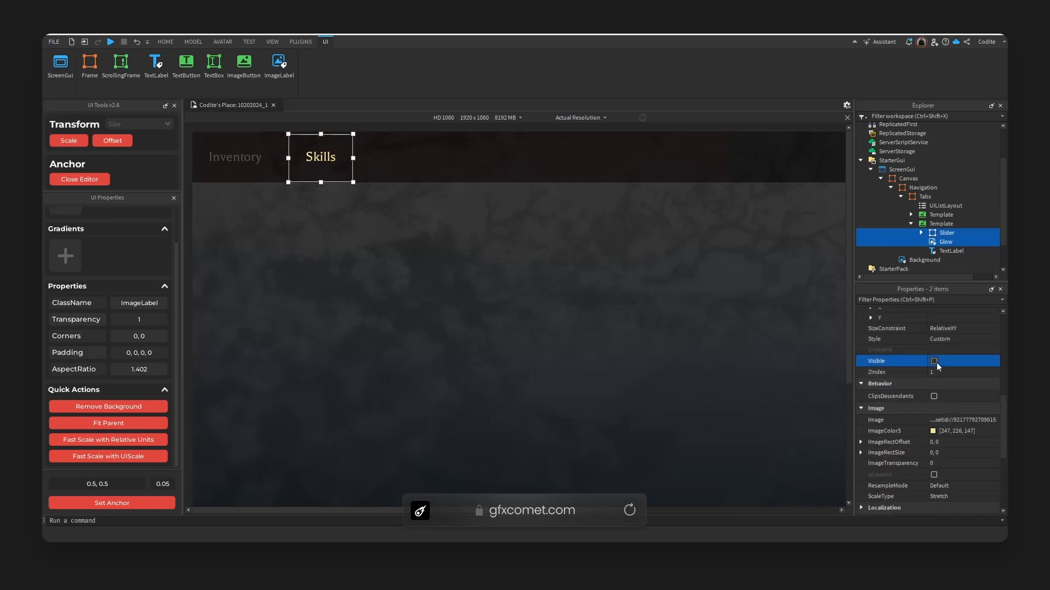
pyautogui.click(578, 283)
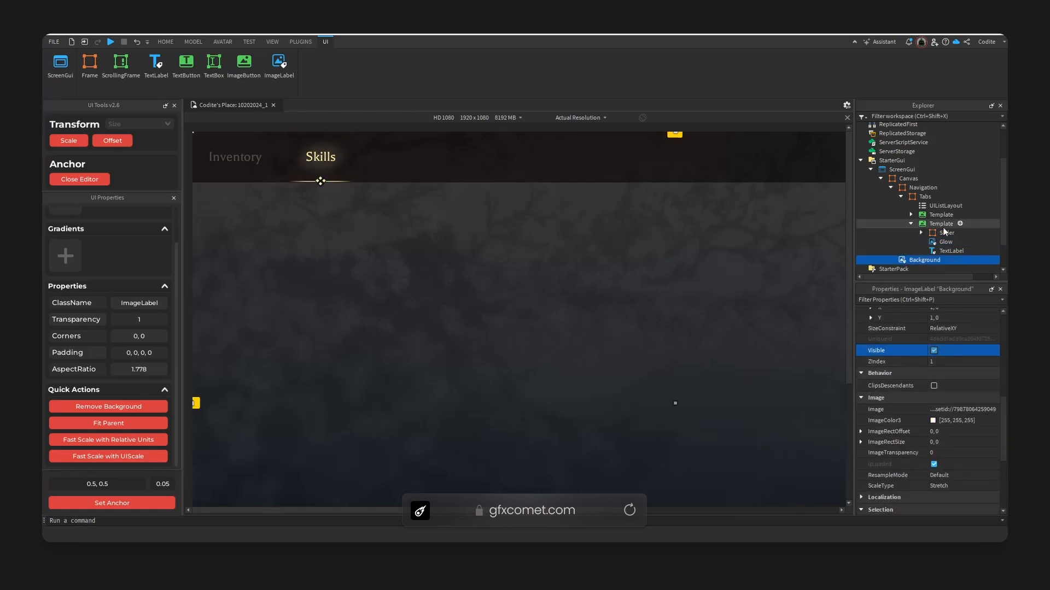
# Duplicate the Inventory tab's Template button to add four more tabs after Skills
pyautogui.click(909, 224)
pyautogui.click(910, 224)
pyautogui.click(937, 217)
pyautogui.hotkey('ctrl', 'd')
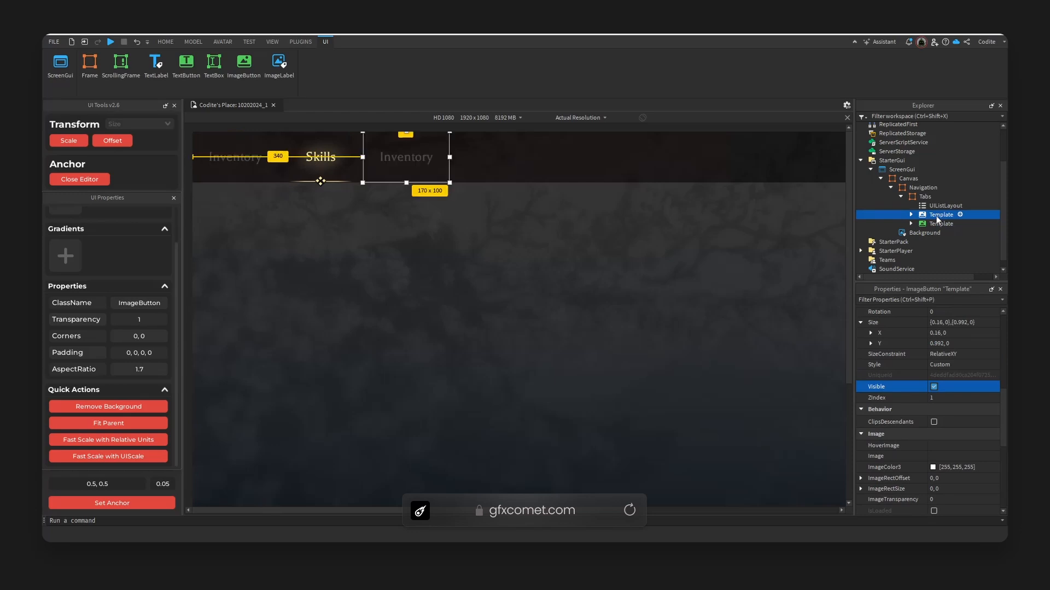
# Label the four new tabs Diary, Map, Glossary and Options
pyautogui.write('Diary')
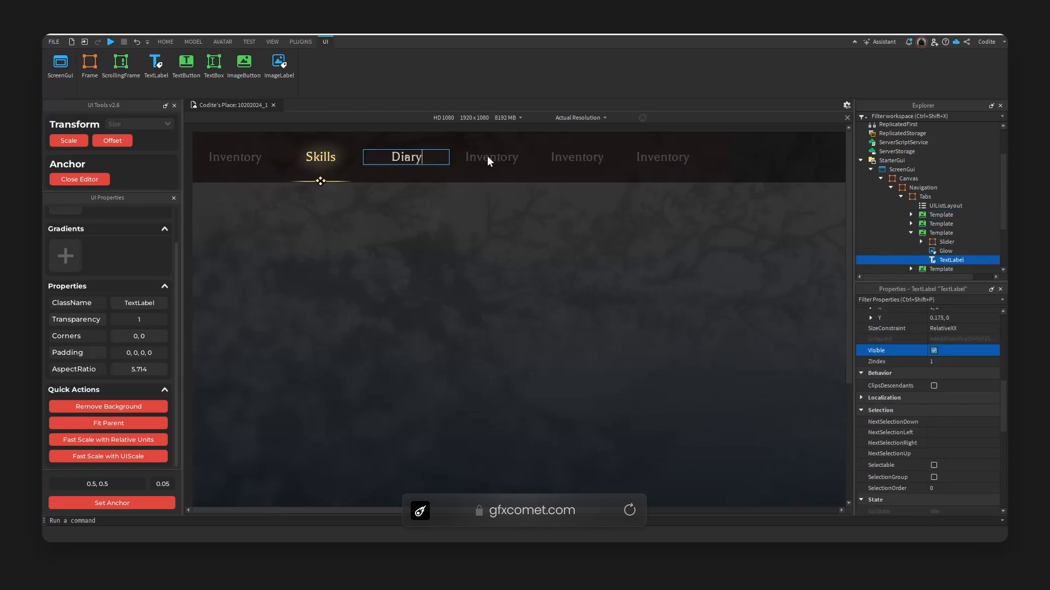
pyautogui.doubleClick(488, 159)
pyautogui.write('Map')
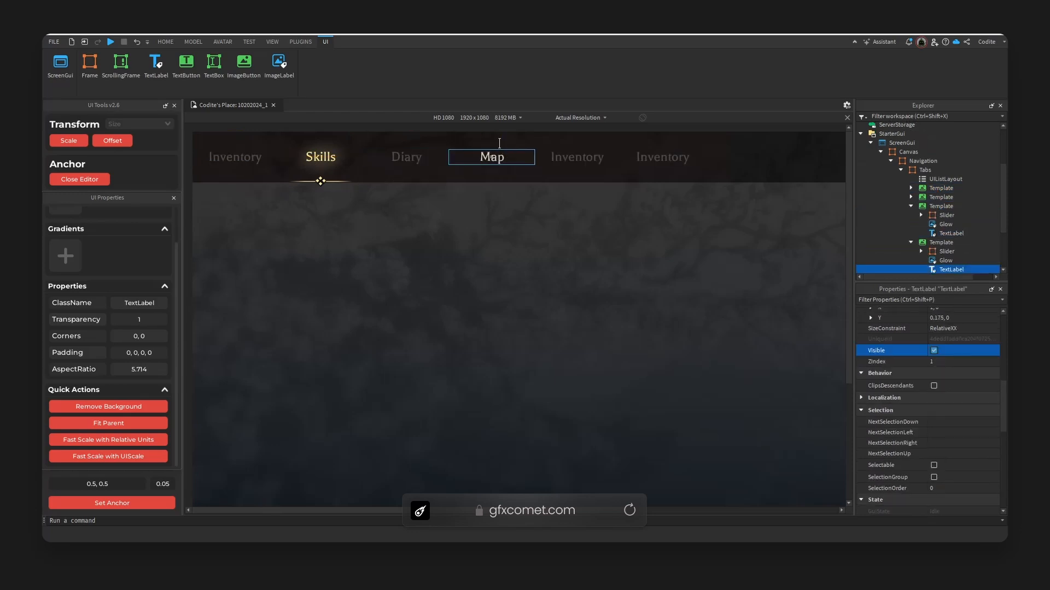
pyautogui.click(587, 159)
pyautogui.doubleClick(587, 158)
pyautogui.write('Glossary')
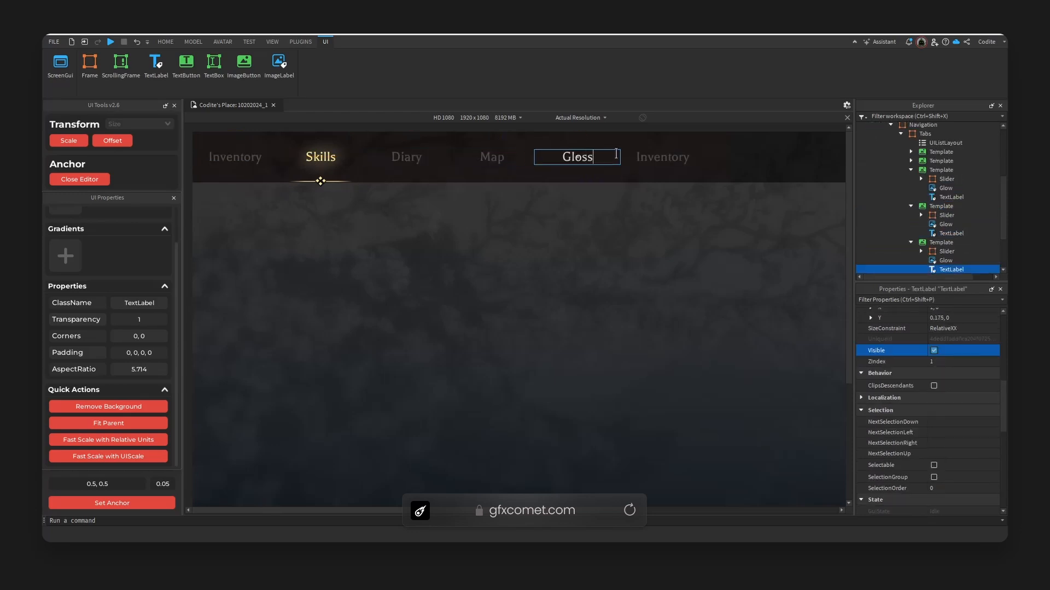
pyautogui.doubleClick(688, 153)
pyautogui.write('Options')
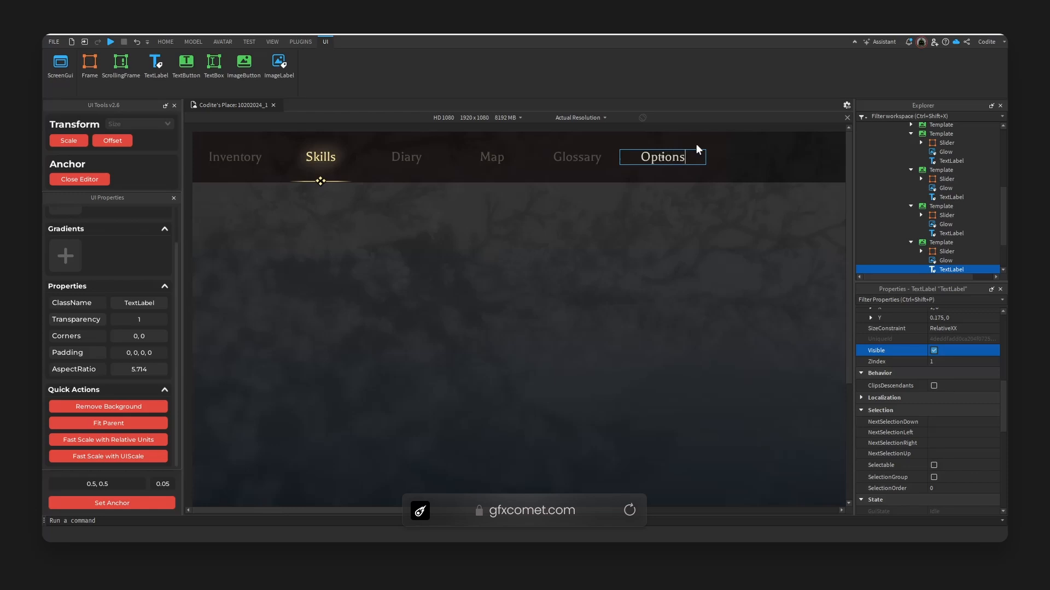
pyautogui.press('Return')
# Set the device preview's scaling to Fit to Window with the Navigation frame selected
pyautogui.click(922, 215)
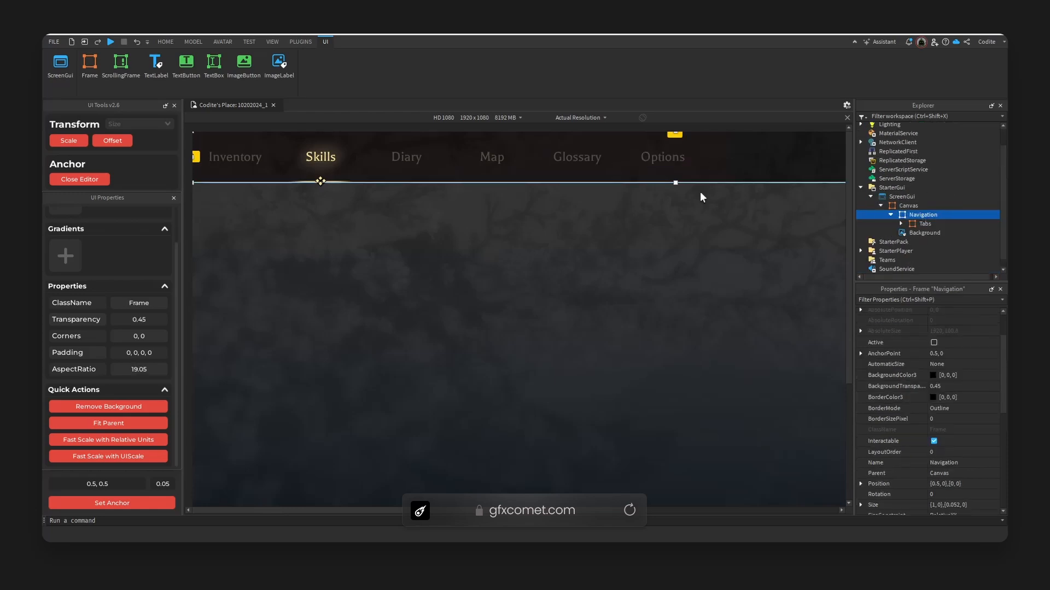
pyautogui.click(581, 118)
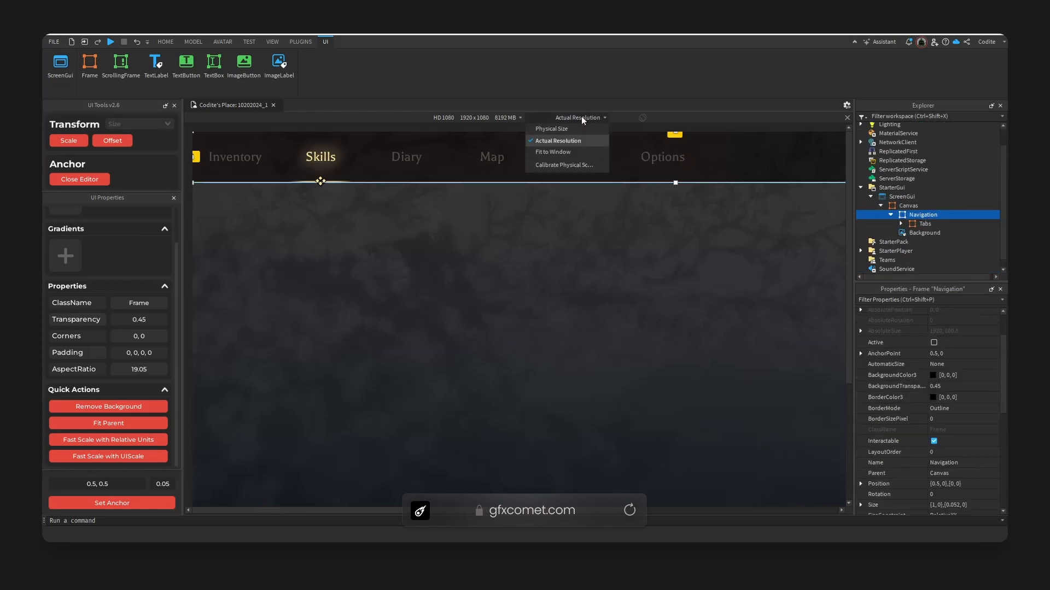
pyautogui.click(583, 153)
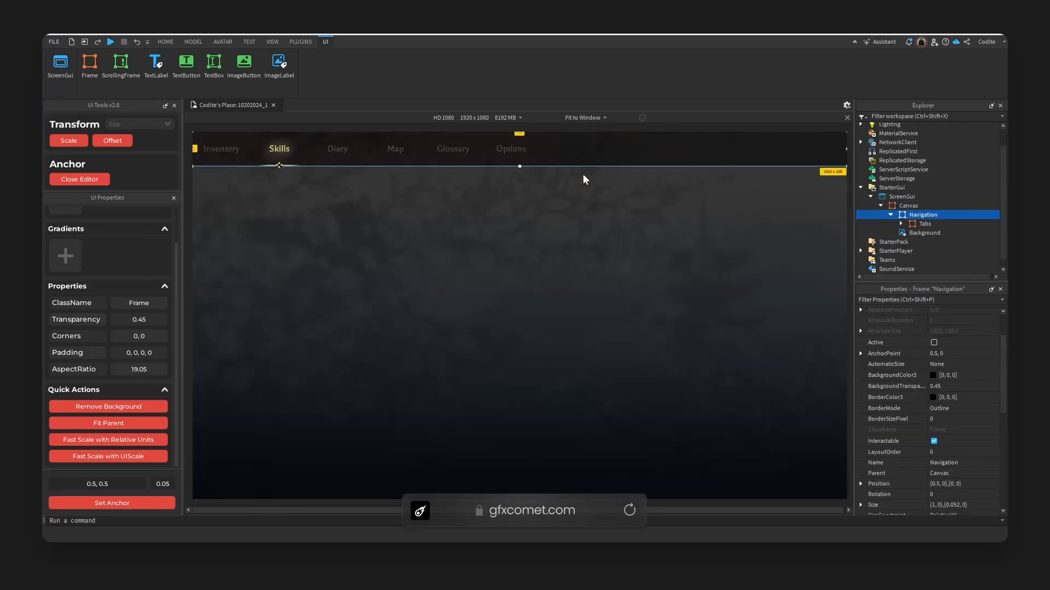
# Add a UIListLayout to the Navigation frame with Horizontal fill direction and Center vertical alignment
pyautogui.click(944, 215)
pyautogui.write('uil')
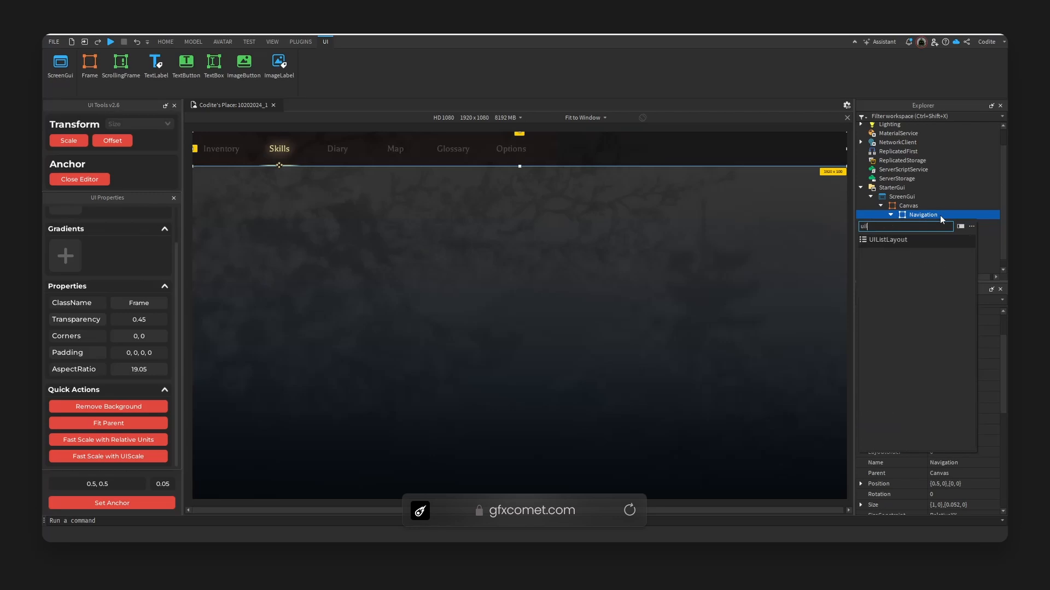
pyautogui.press('Return')
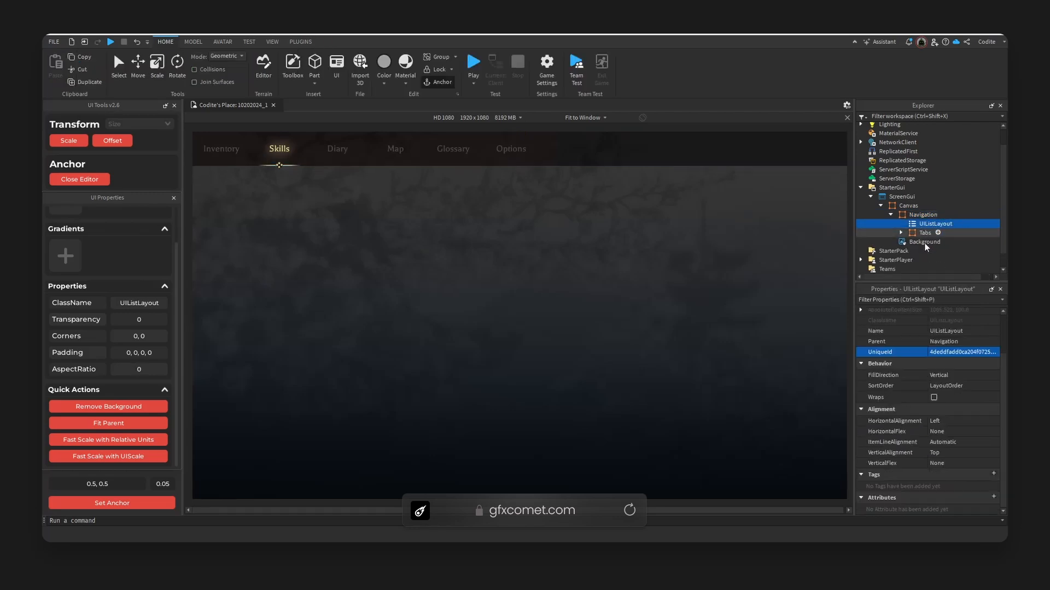
pyautogui.scroll(2, 955, 414)
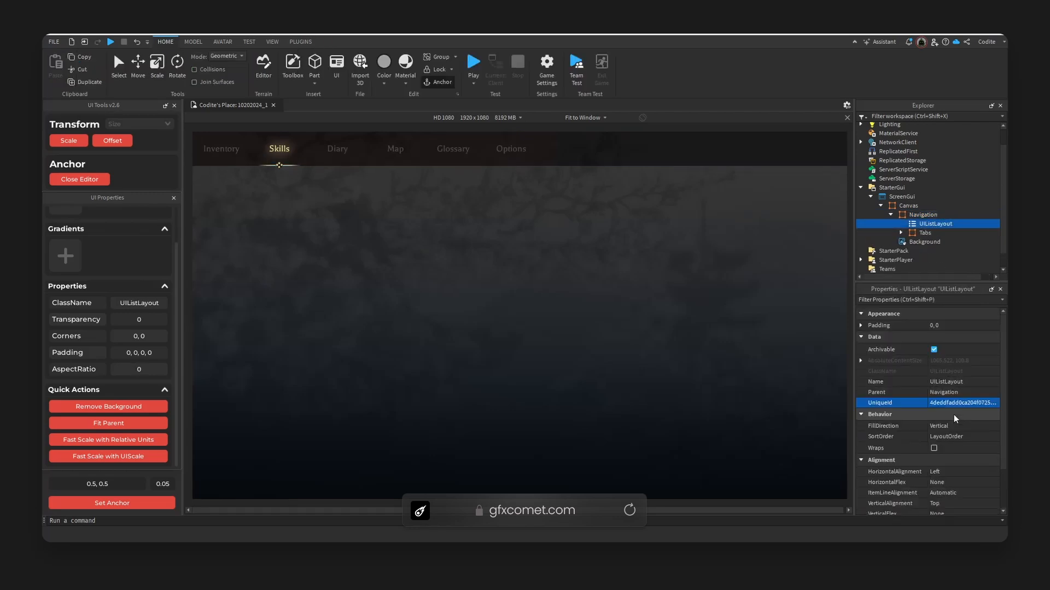
pyautogui.click(959, 428)
pyautogui.click(960, 435)
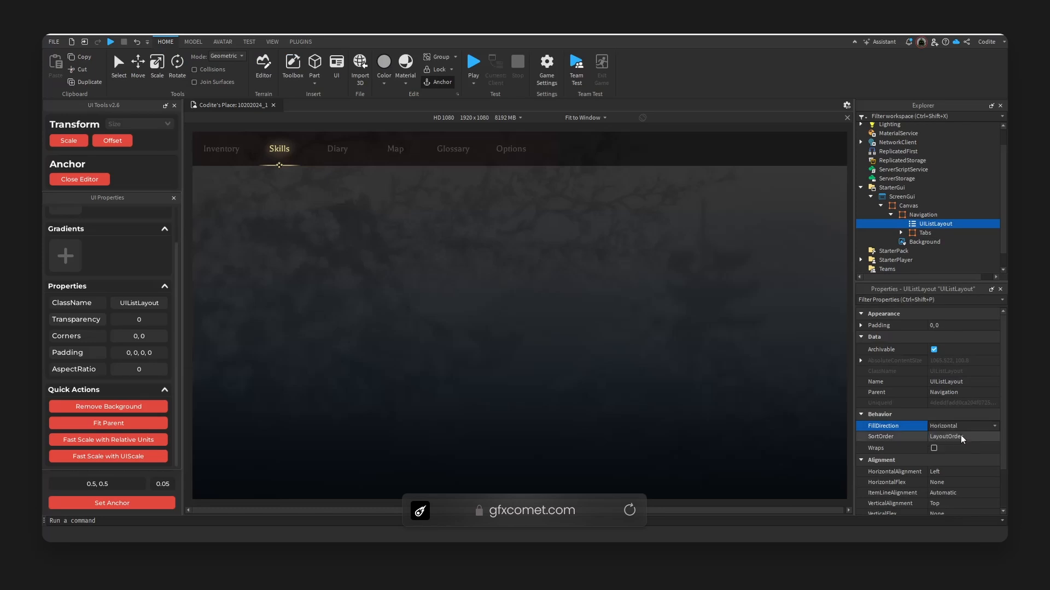
pyautogui.scroll(-1, 948, 469)
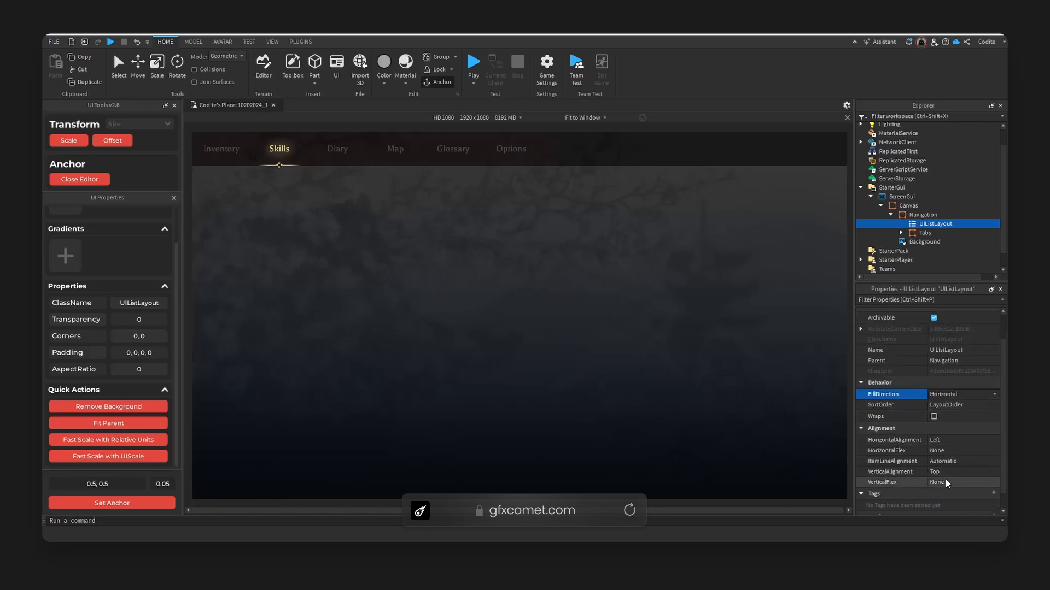
pyautogui.click(949, 472)
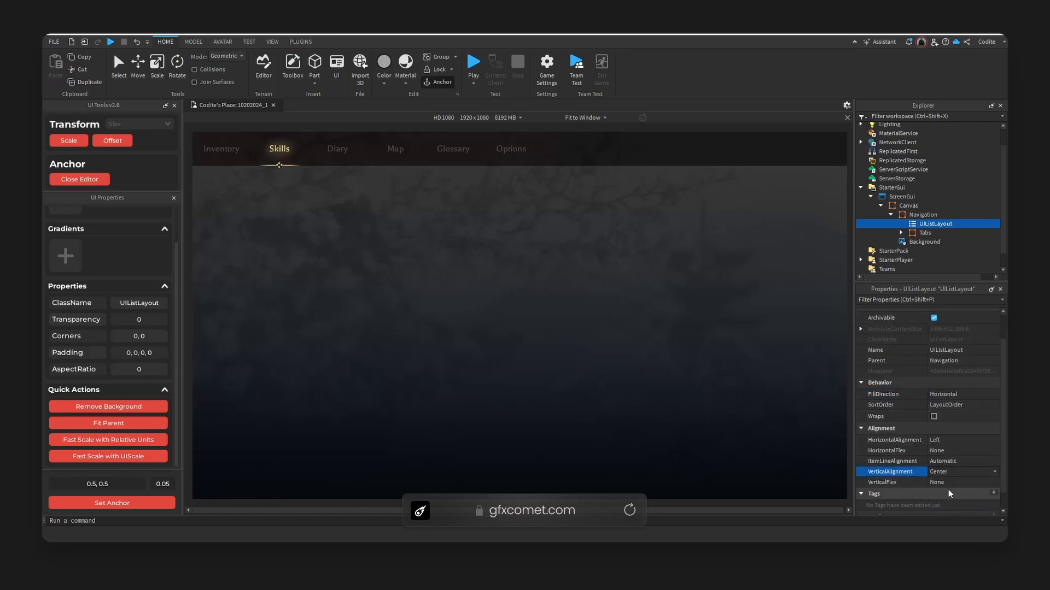
# Add a UIPadding to the Navigation frame and expand its PaddingLeft values
pyautogui.click(939, 215)
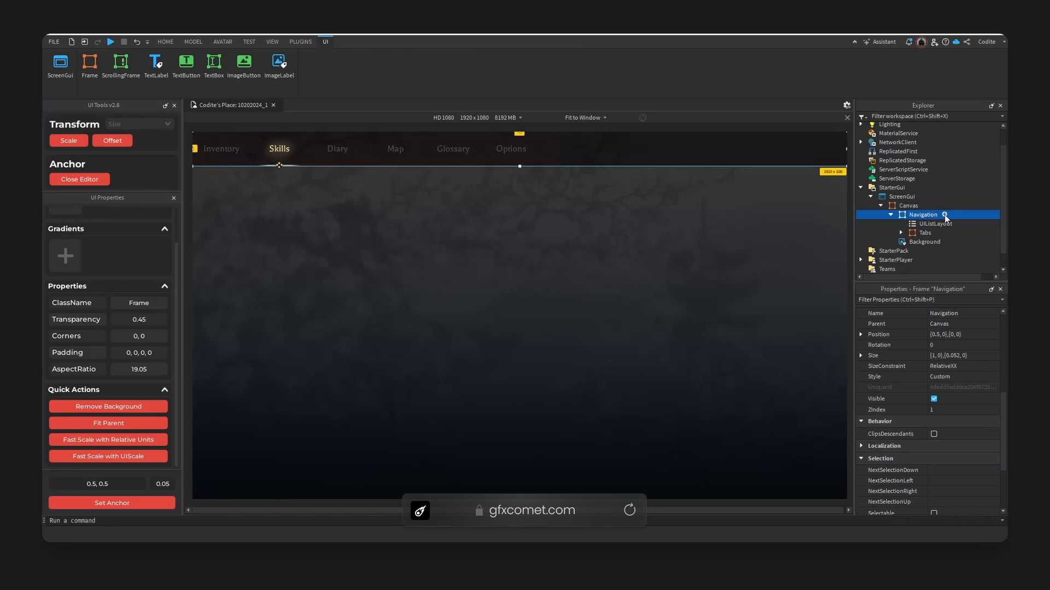
pyautogui.click(944, 215)
pyautogui.write('UIPadding')
pyautogui.press('Return')
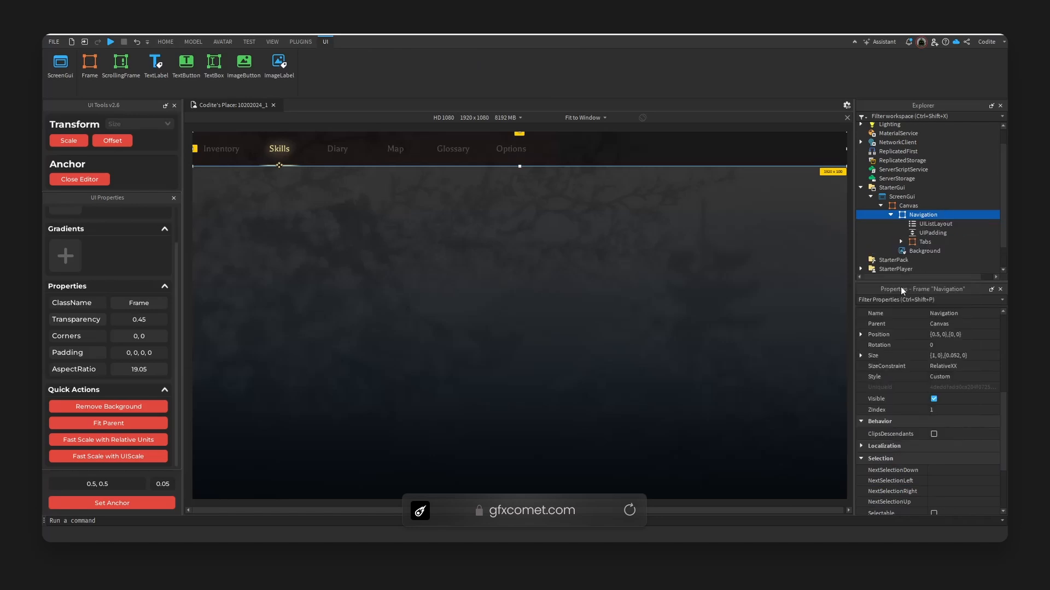
pyautogui.click(932, 233)
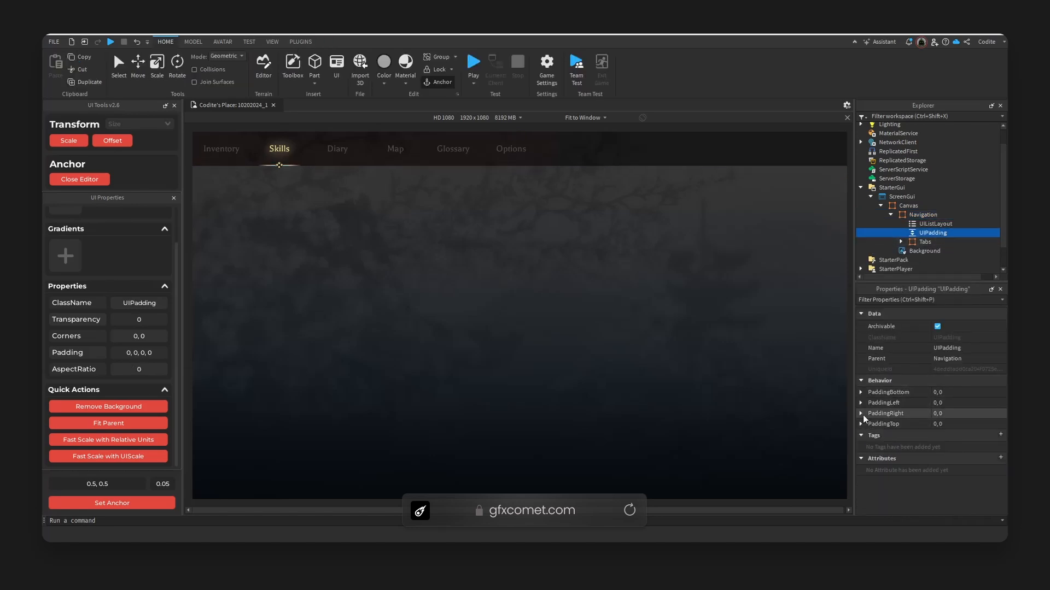
pyautogui.click(861, 403)
# Try PaddingLeft scale values of 0.1, 0.05 and 0.65 on the navigation bar's UIPadding
pyautogui.click(966, 414)
pyautogui.write('0.1')
pyautogui.press('Return')
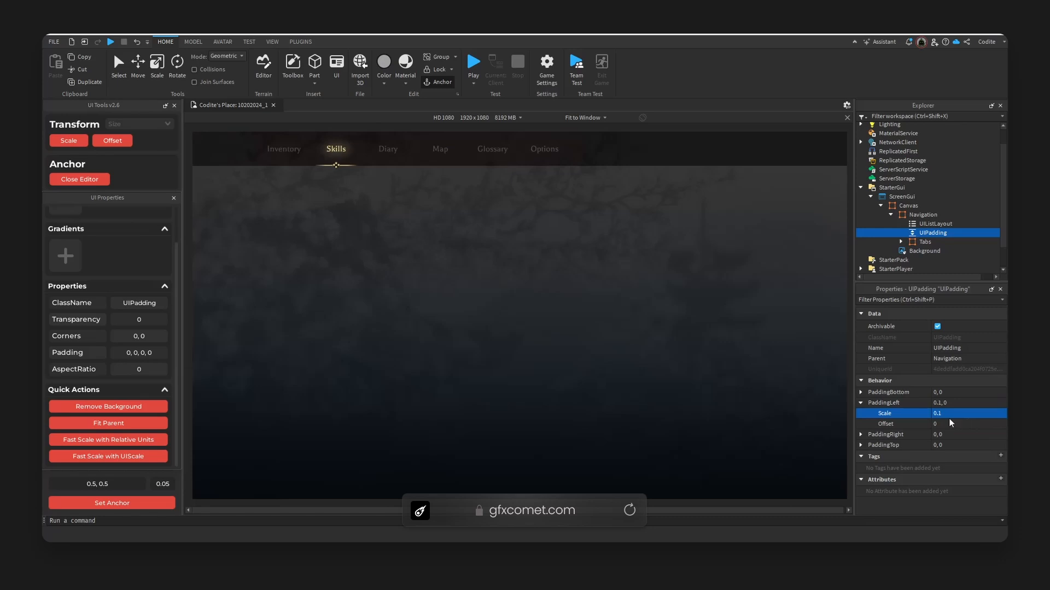
pyautogui.click(965, 414)
pyautogui.write('.05')
pyautogui.press('Return')
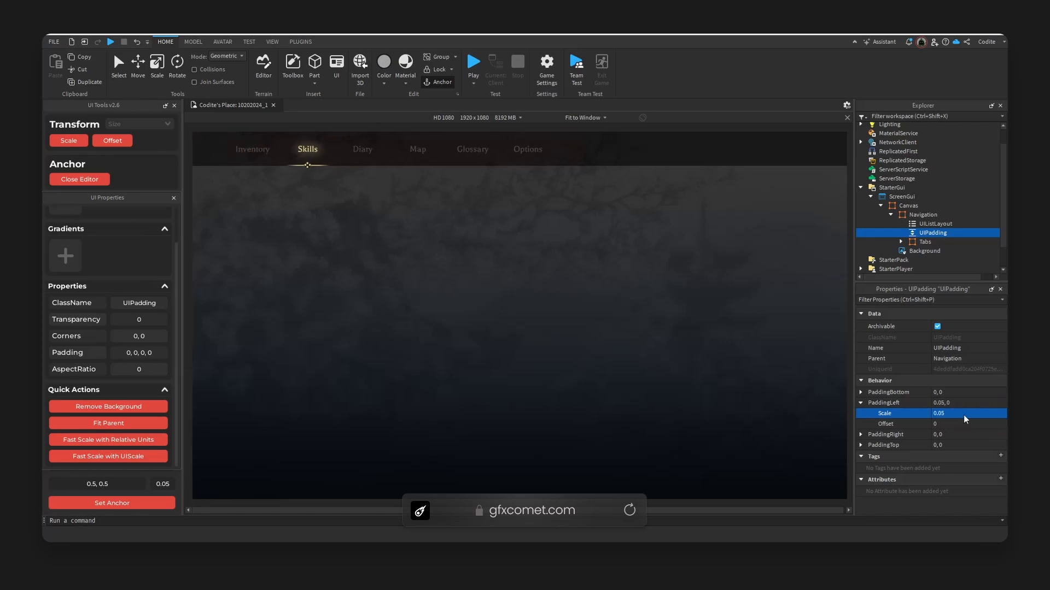
pyautogui.click(964, 414)
pyautogui.write('.')
pyautogui.press('Return')
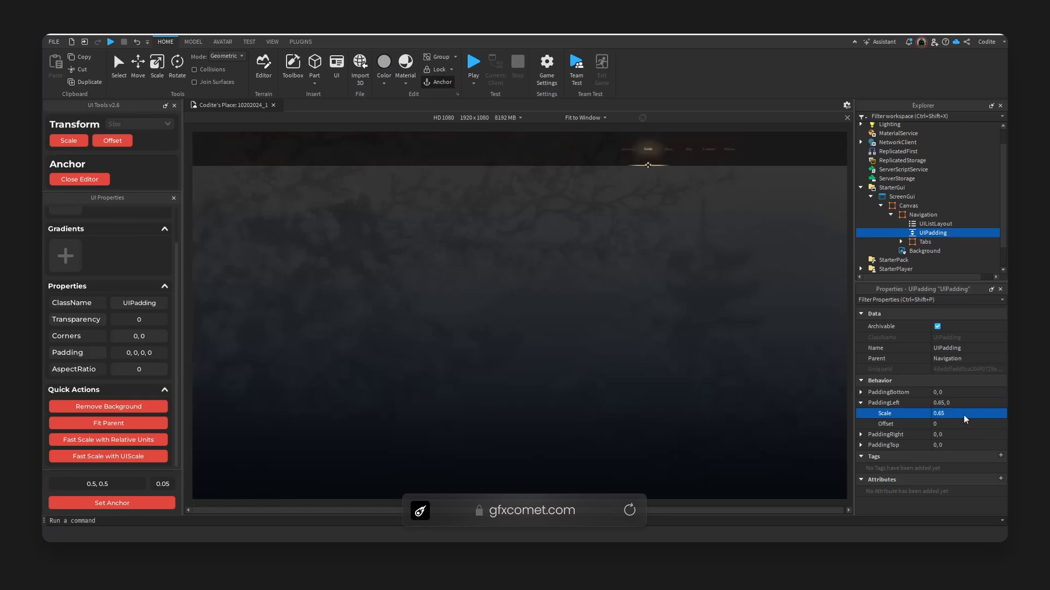
# Set the UIPadding's PaddingLeft scale to 0.065
pyautogui.click(963, 414)
pyautogui.write('.065')
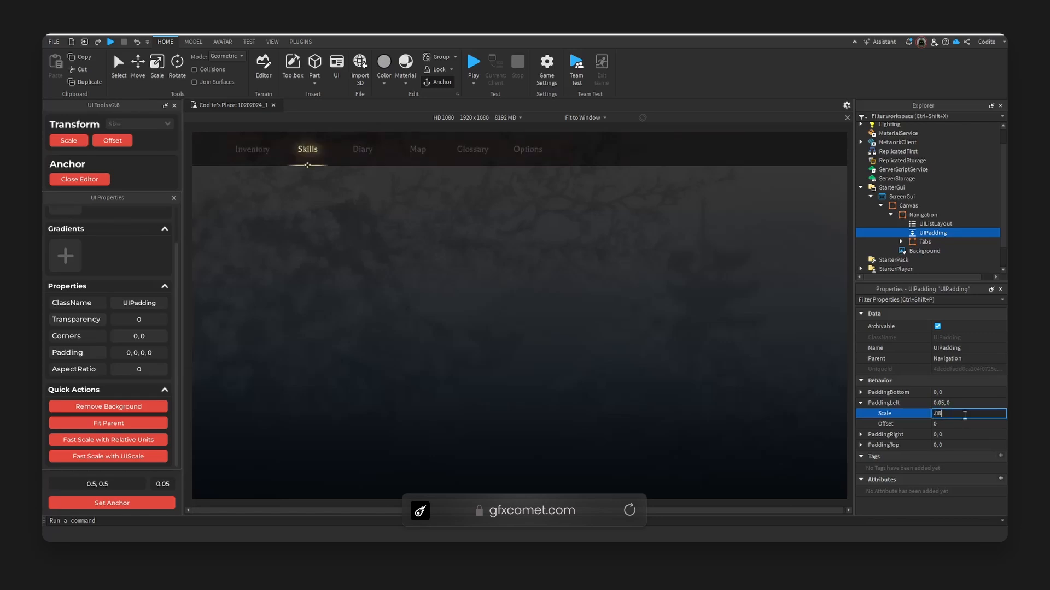
pyautogui.press('Return')
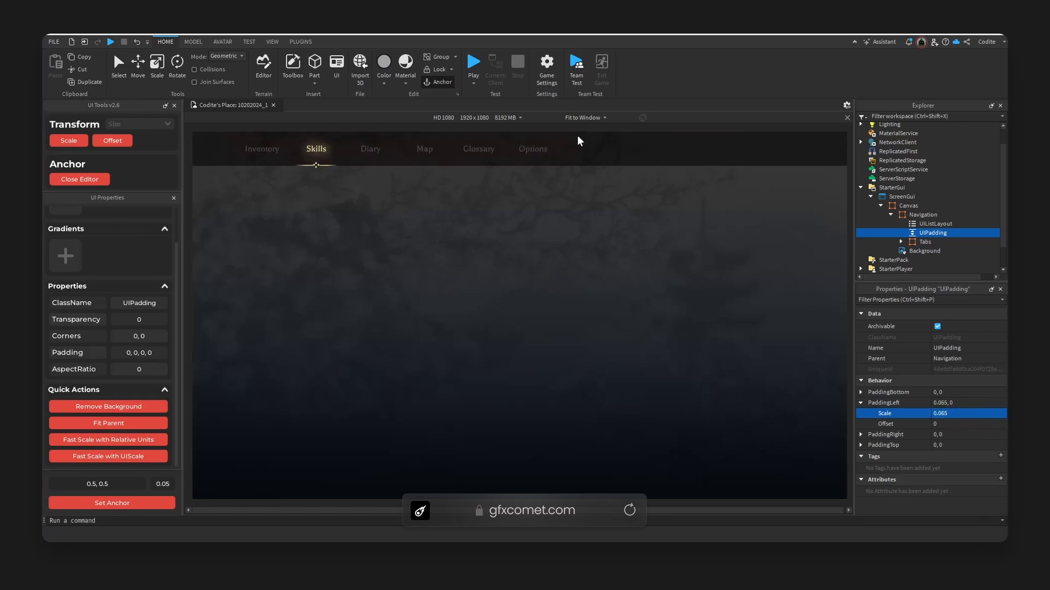
# Insert a new Frame into the Navigation frame and widen it to about 419 x 99 pixels
pyautogui.click(580, 118)
pyautogui.click(581, 117)
pyautogui.click(925, 241)
pyautogui.click(946, 215)
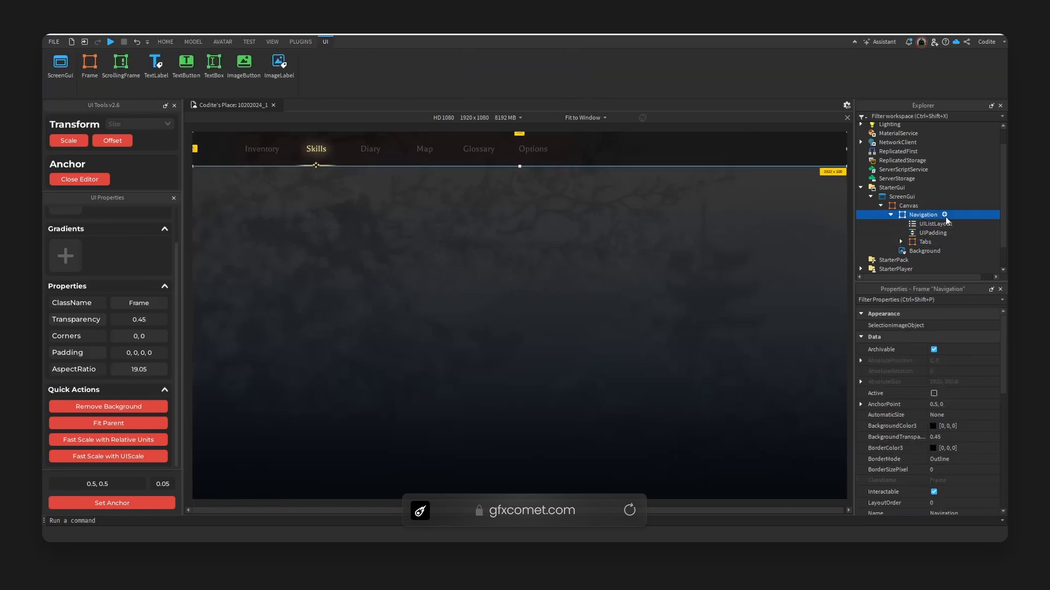
pyautogui.write('fr')
pyautogui.click(920, 242)
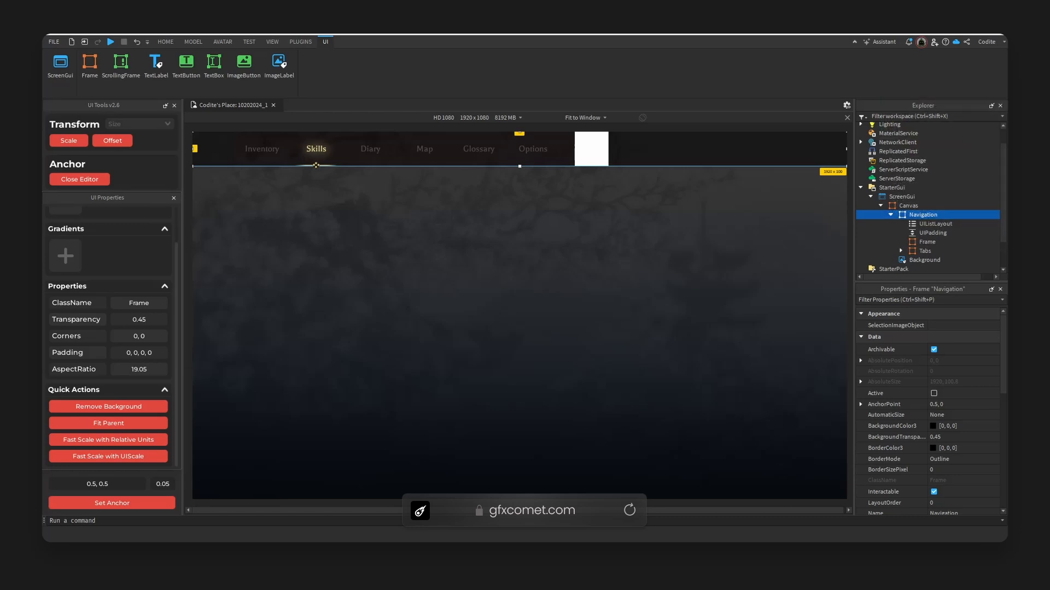
pyautogui.click(605, 160)
pyautogui.moveTo(608, 149); pyautogui.dragTo(717, 152)
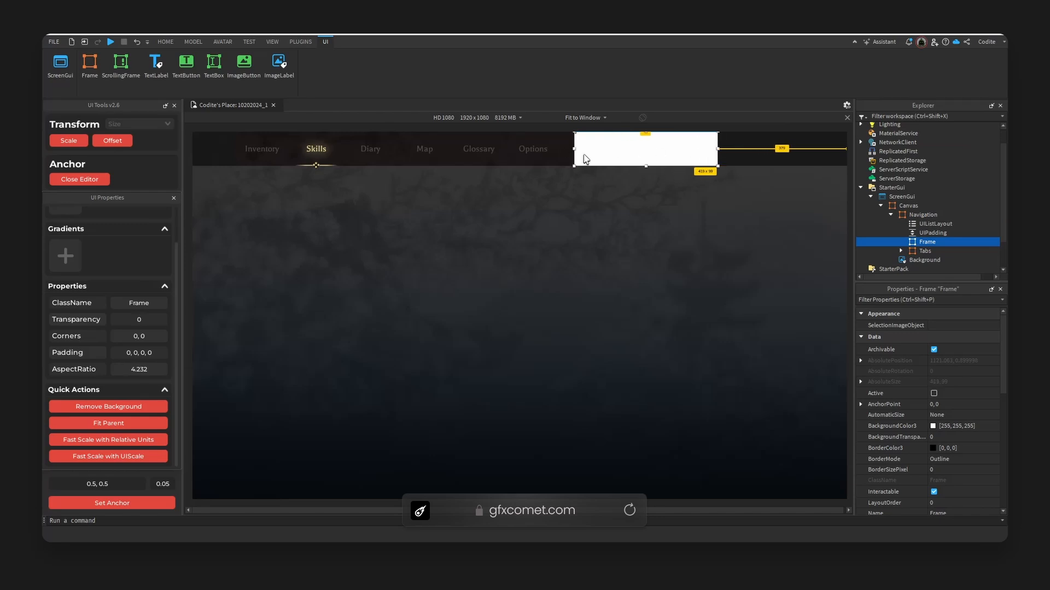
# Colour the new frame in the Navigation bar red (255, 0, 4) and narrow it to about 375 x 98 pixels
pyautogui.click(932, 426)
pyautogui.click(519, 200)
pyautogui.click(591, 376)
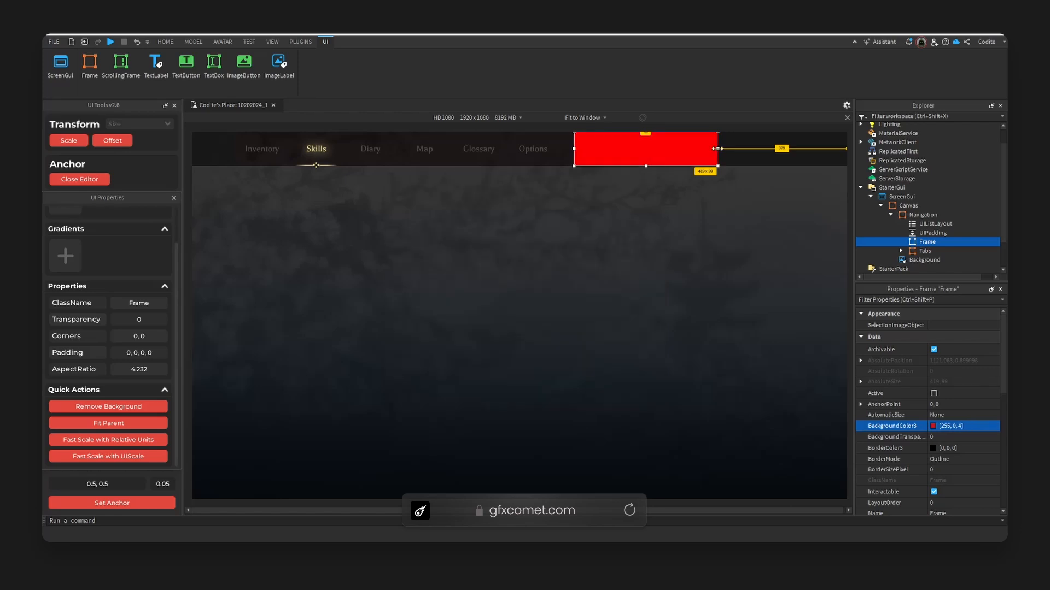
pyautogui.moveTo(717, 149)
pyautogui.mouseDown()
pyautogui.moveTo(664, 149)
pyautogui.moveTo(702, 151)
pyautogui.mouseUp()
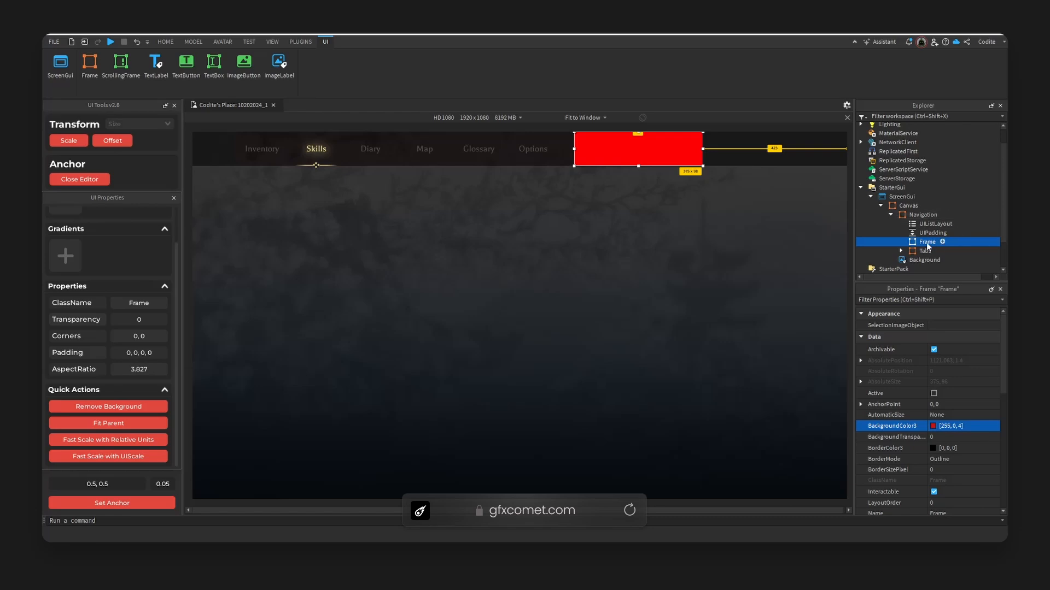
# Rename the red frame as Currency and duplicate it within the Navigation frame
pyautogui.write('cy')
pyautogui.press('Return')
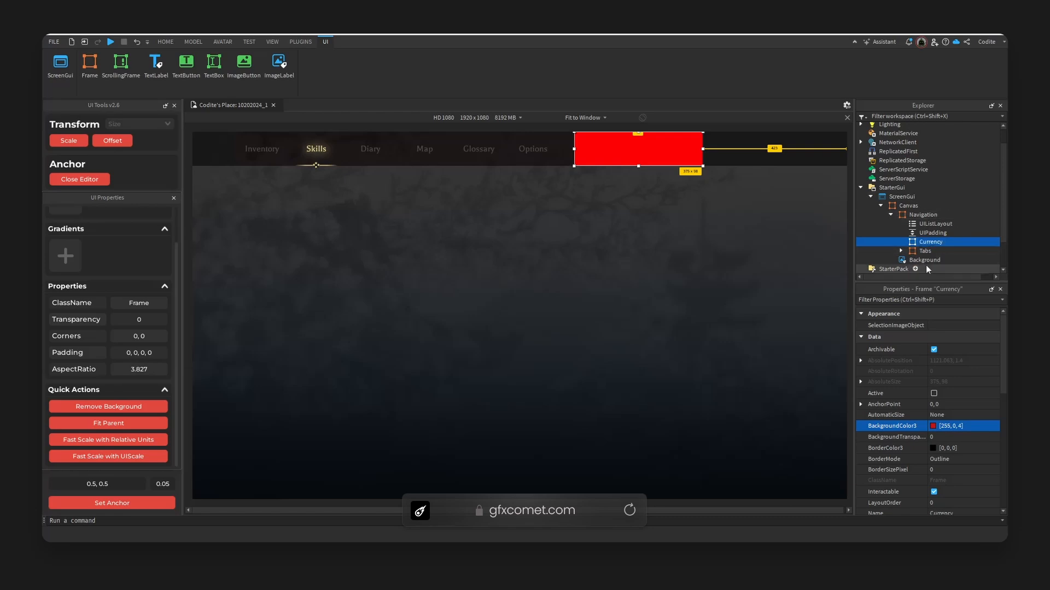
pyautogui.hotkey('ctrl', 'd')
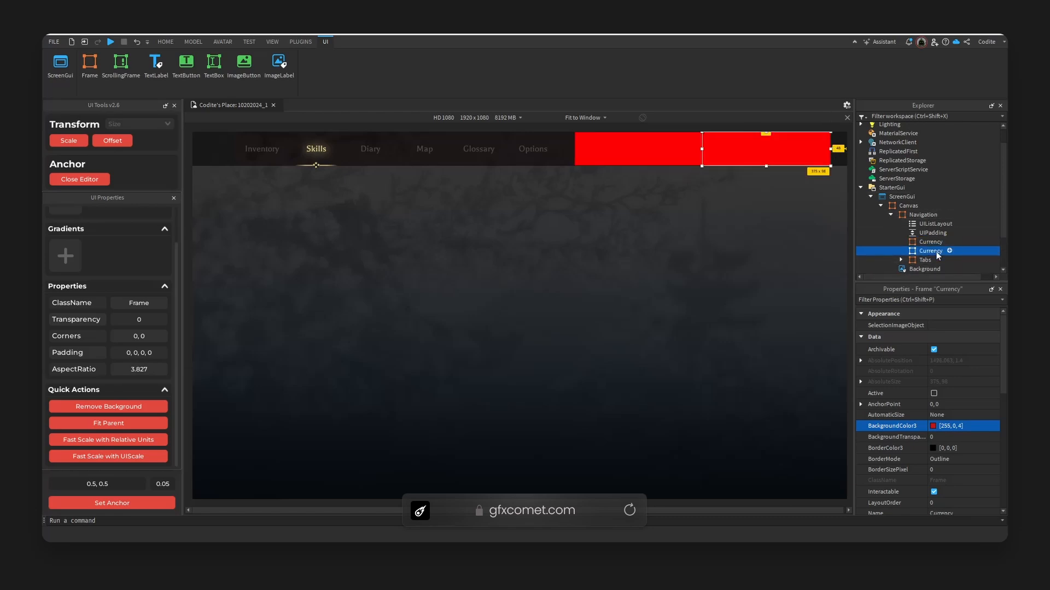
# Rename the duplicated frame as Experience and widen it to about 423 x 97 pixels, up to the canvas's right edge
pyautogui.press('F2')
pyautogui.write('Experience')
pyautogui.press('Return')
pyautogui.moveTo(831, 149); pyautogui.dragTo(846, 151)
pyautogui.click(672, 149)
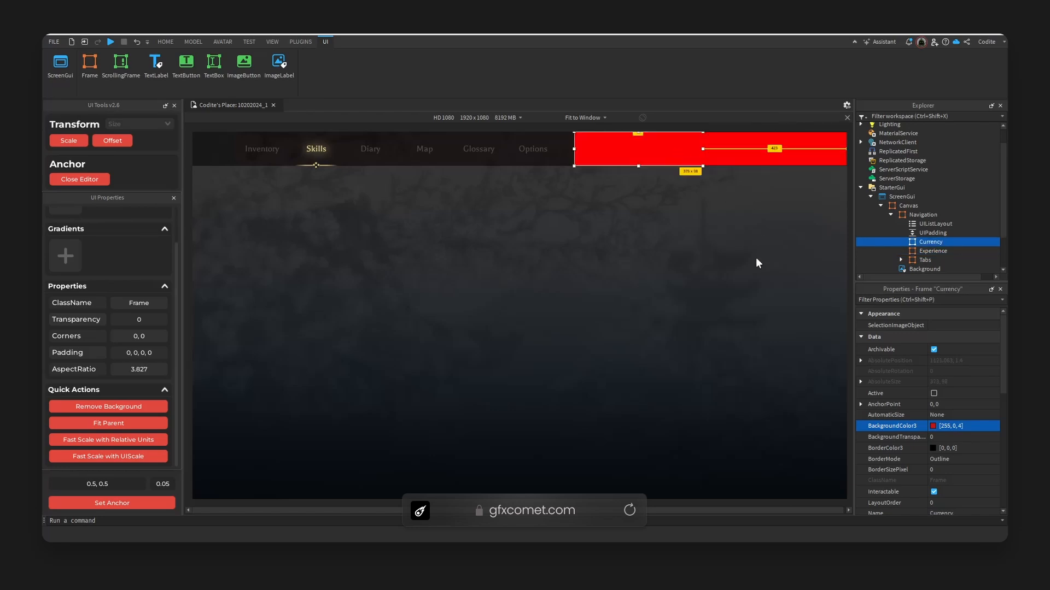
pyautogui.click(709, 272)
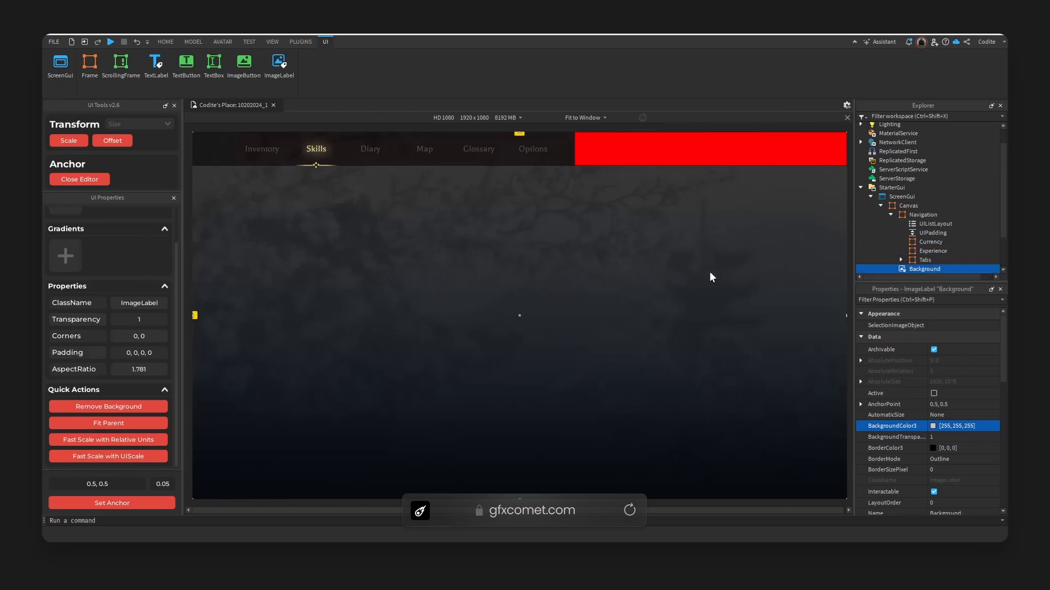
# Set BackgroundTransparency to 0.9 on both the Currency and Experience frames
pyautogui.click(667, 154)
pyautogui.click(956, 437)
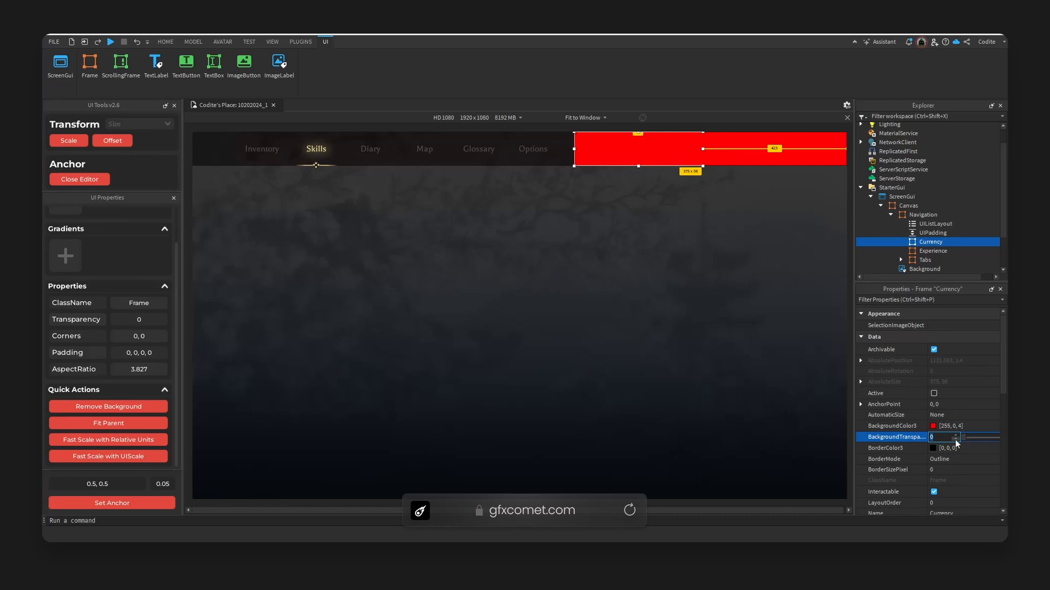
pyautogui.write('0.9')
pyautogui.press('Return')
pyautogui.click(772, 155)
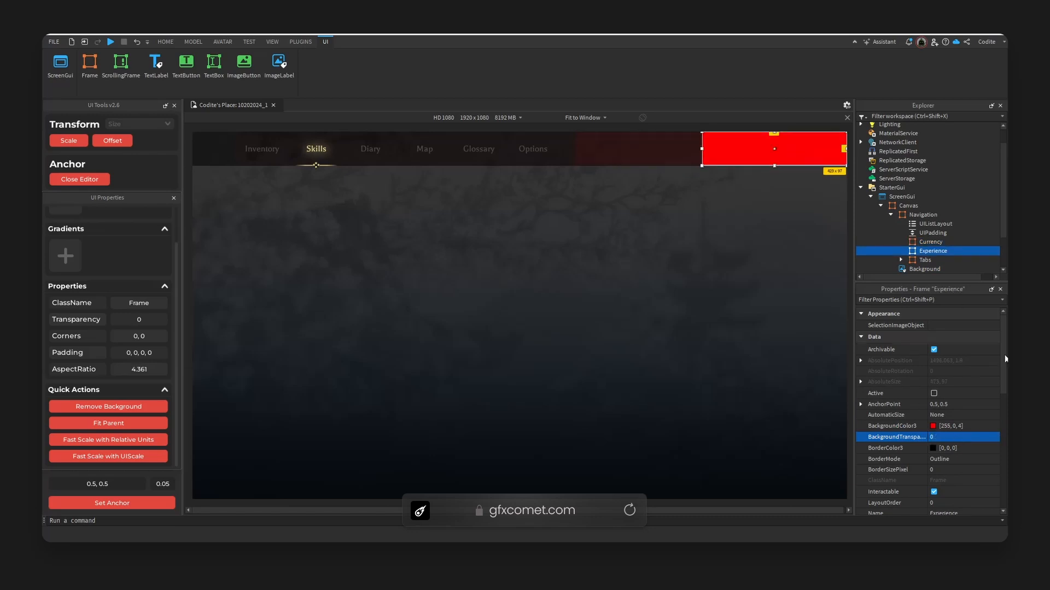
pyautogui.click(975, 437)
pyautogui.write('0.9')
pyautogui.press('Return')
# Change the Experience frame's BackgroundColor3 to purple (129, 2, 255)
pyautogui.click(962, 426)
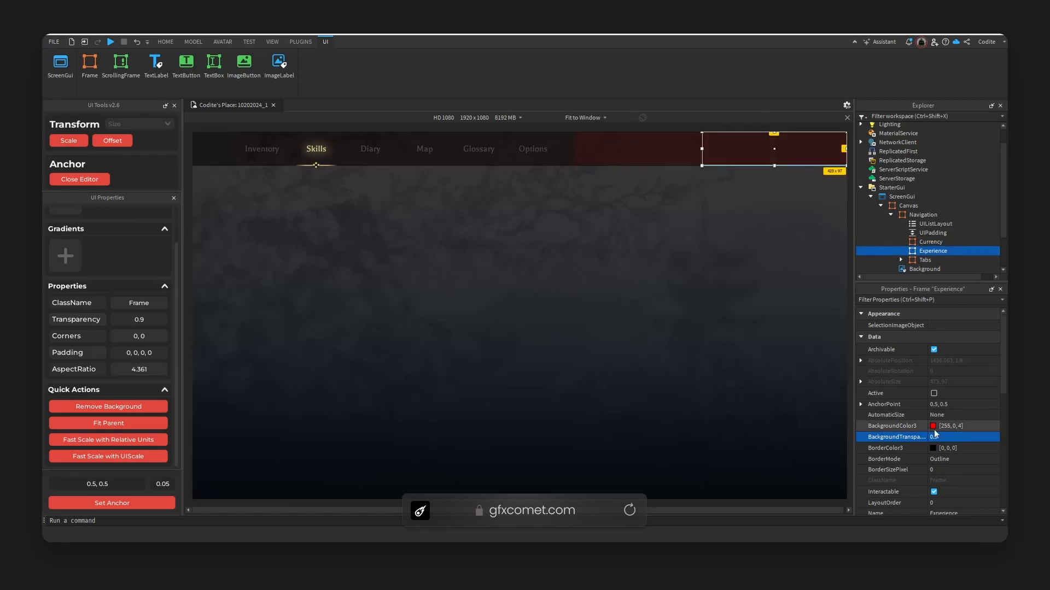
pyautogui.click(933, 425)
pyautogui.click(569, 220)
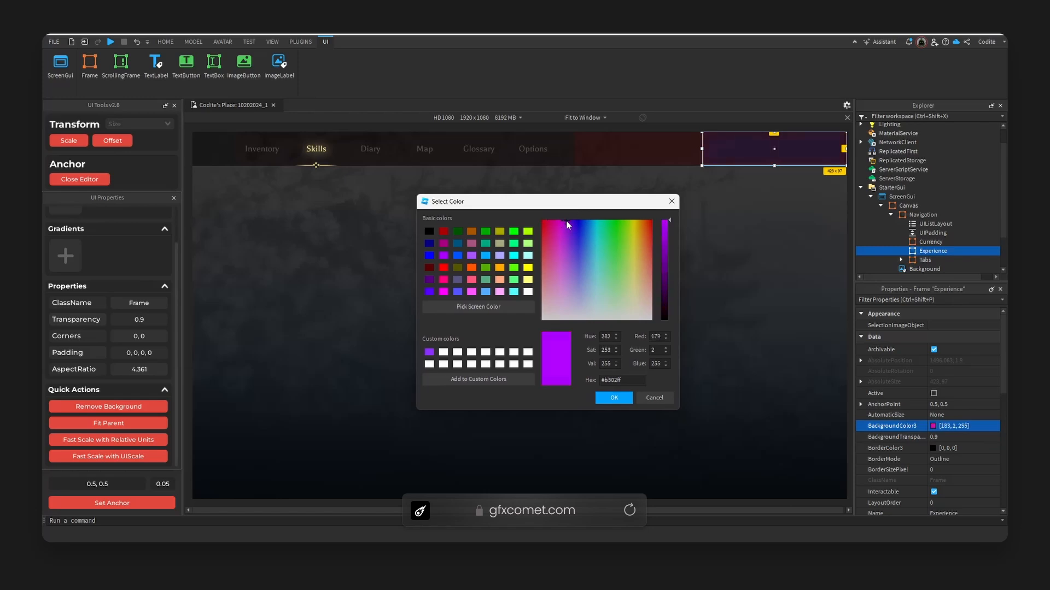
pyautogui.click(615, 398)
pyautogui.click(625, 386)
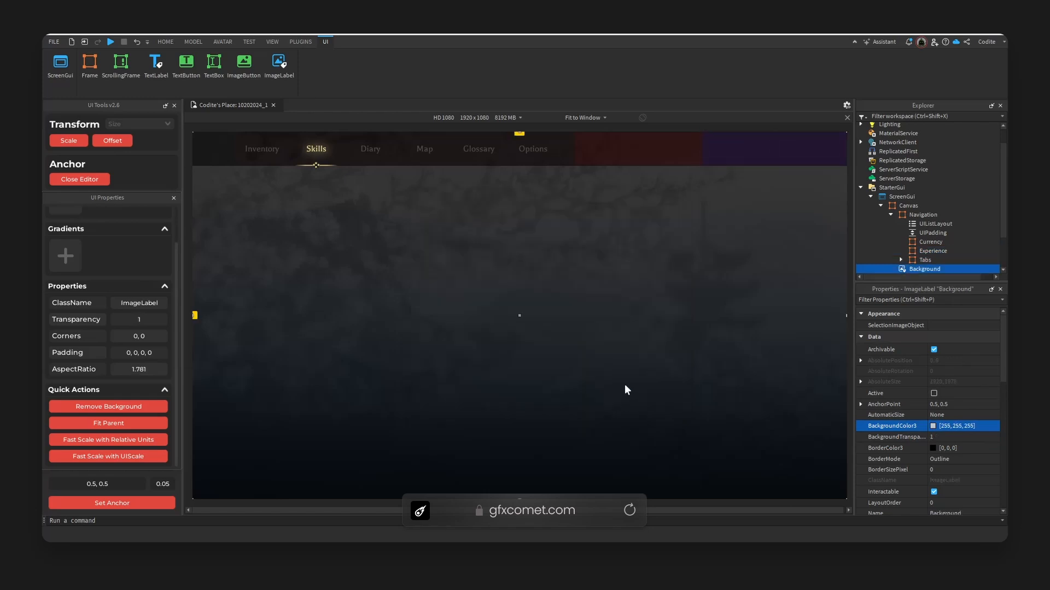
# Add a UIListLayout to the Currency frame with FillDirection Horizontal and VerticalAlignment Center
pyautogui.click(656, 158)
pyautogui.click(949, 242)
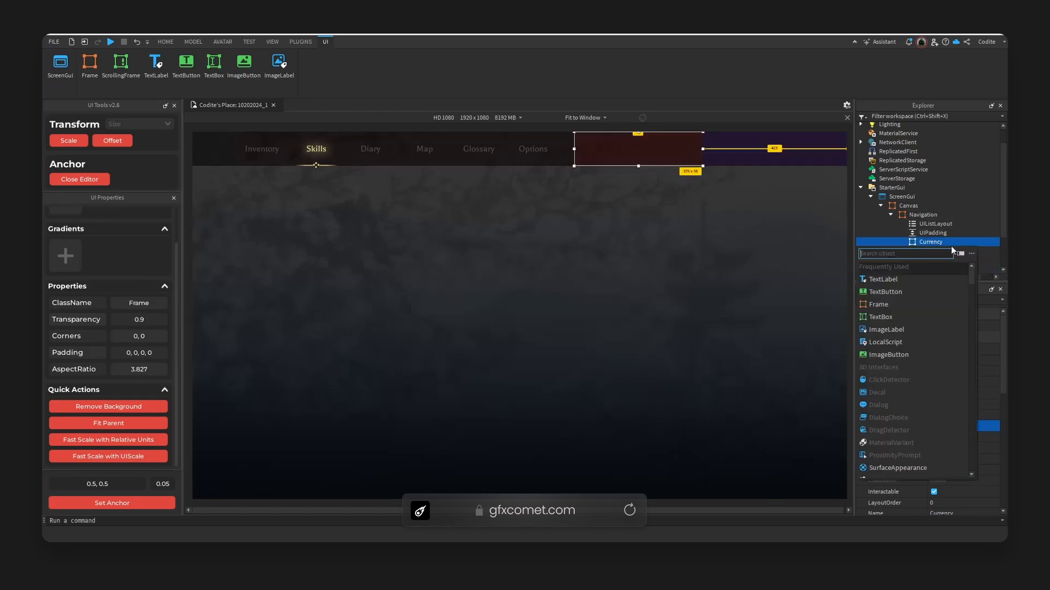
pyautogui.write('uil')
pyautogui.press('Return')
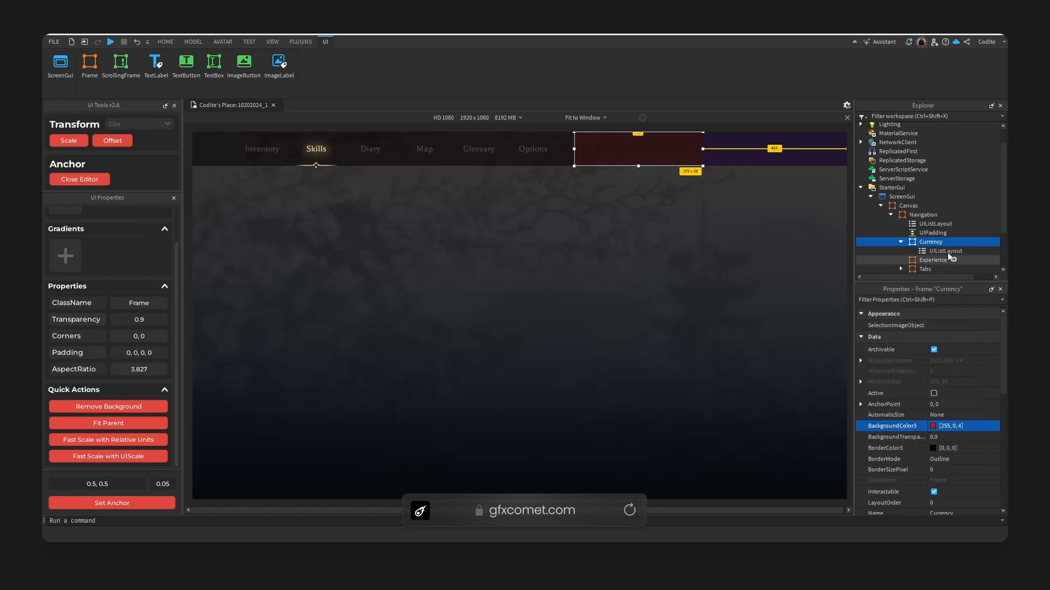
pyautogui.click(949, 250)
pyautogui.click(971, 428)
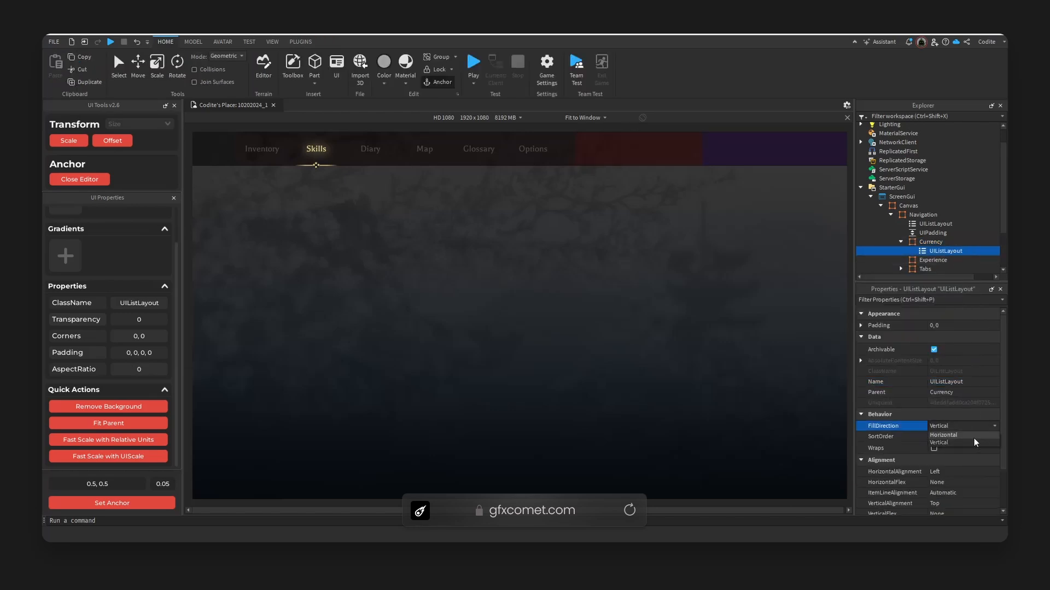
pyautogui.click(973, 438)
pyautogui.click(956, 503)
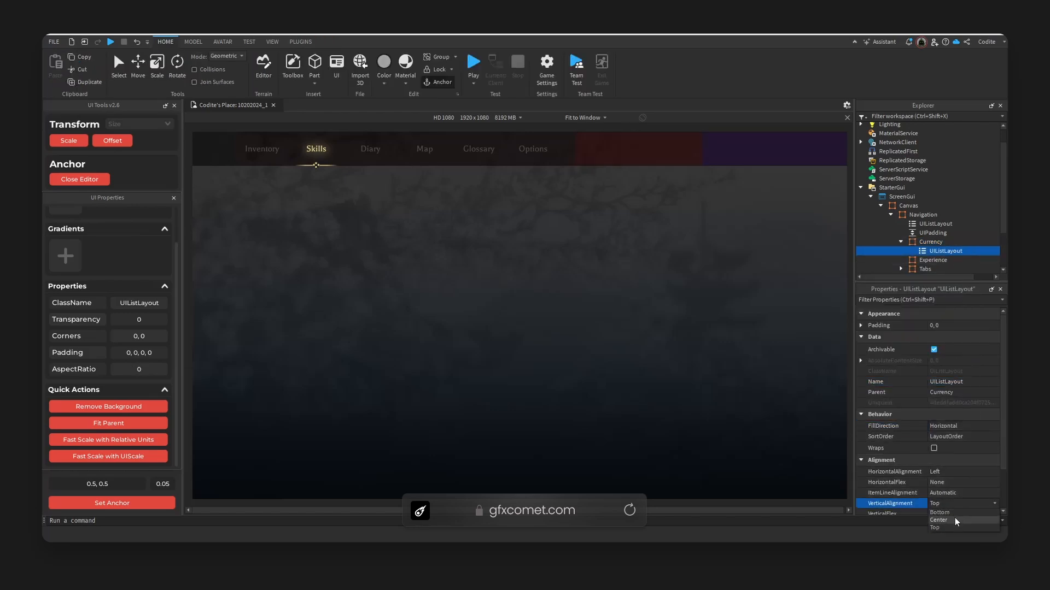
pyautogui.click(955, 517)
# Insert a Frame into Currency and set the HorizontalAlignment of Currency's UIListLayout to Center
pyautogui.click(949, 242)
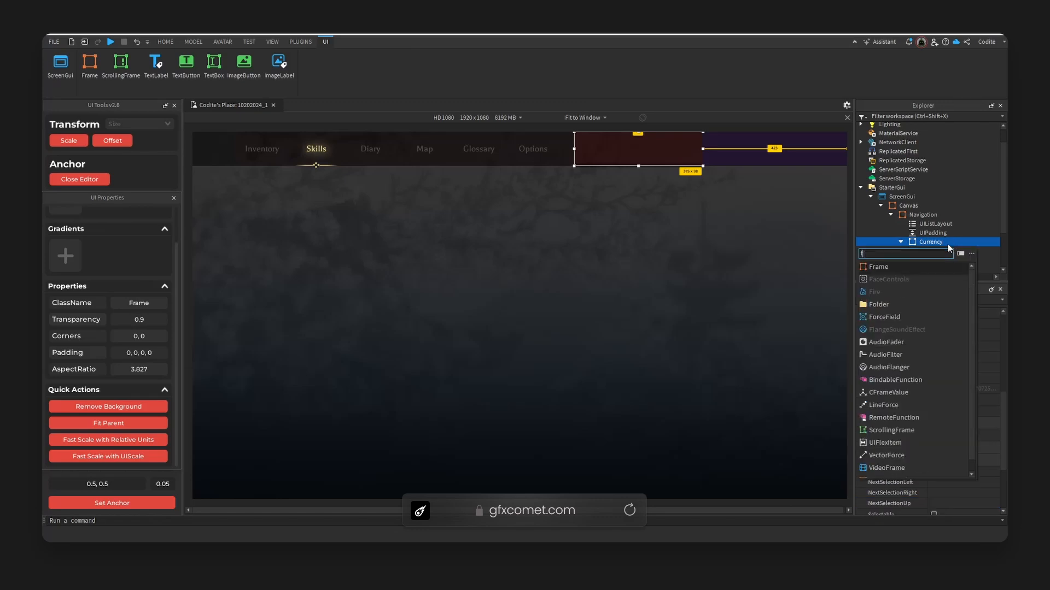
pyautogui.click(929, 272)
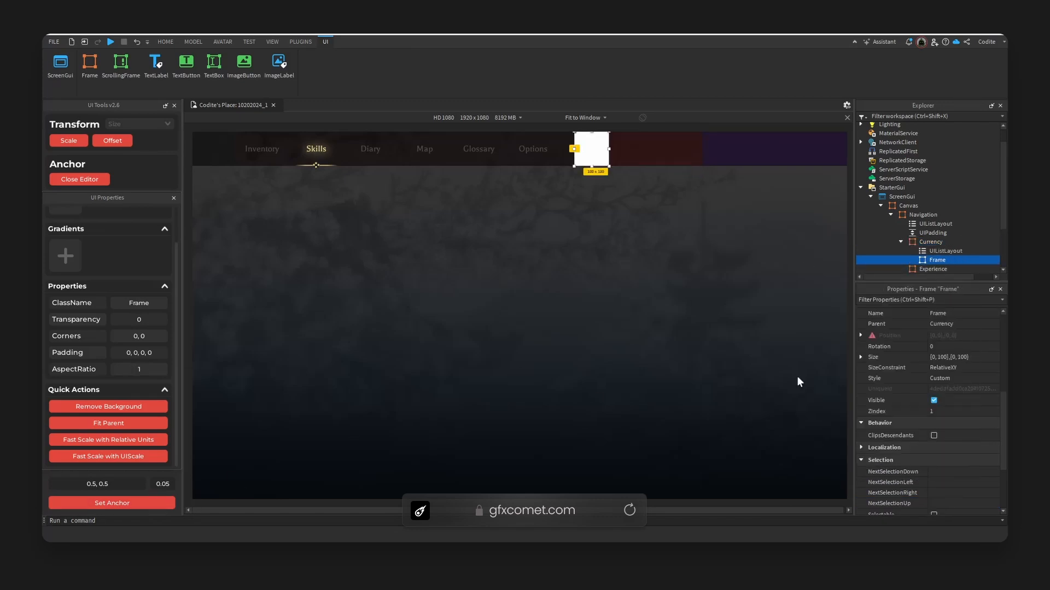
pyautogui.click(945, 250)
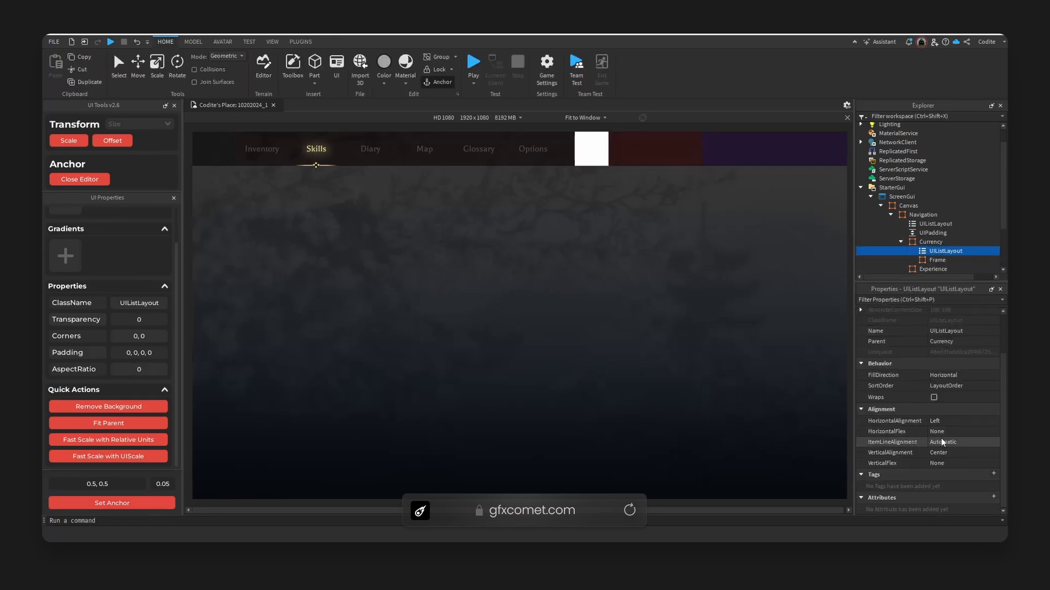
pyautogui.click(959, 421)
pyautogui.click(959, 421)
pyautogui.click(951, 439)
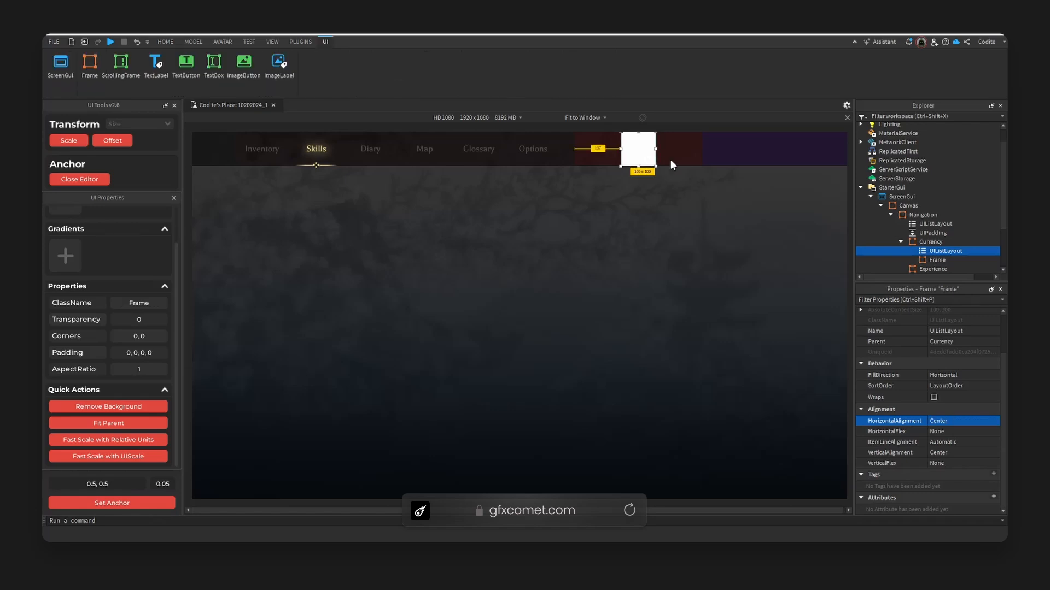
# Set the inner frame's Y size to scale 1 and offset 0, and its anchor point to 0.5, 0.5
pyautogui.scroll(2, 954, 408)
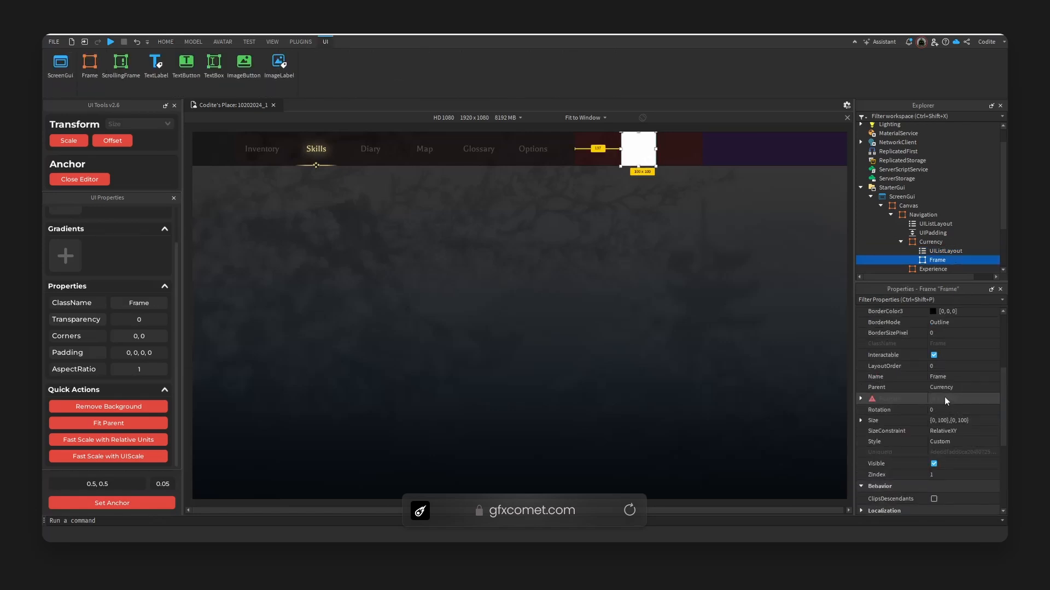
pyautogui.click(860, 420)
pyautogui.click(870, 442)
pyautogui.click(967, 441)
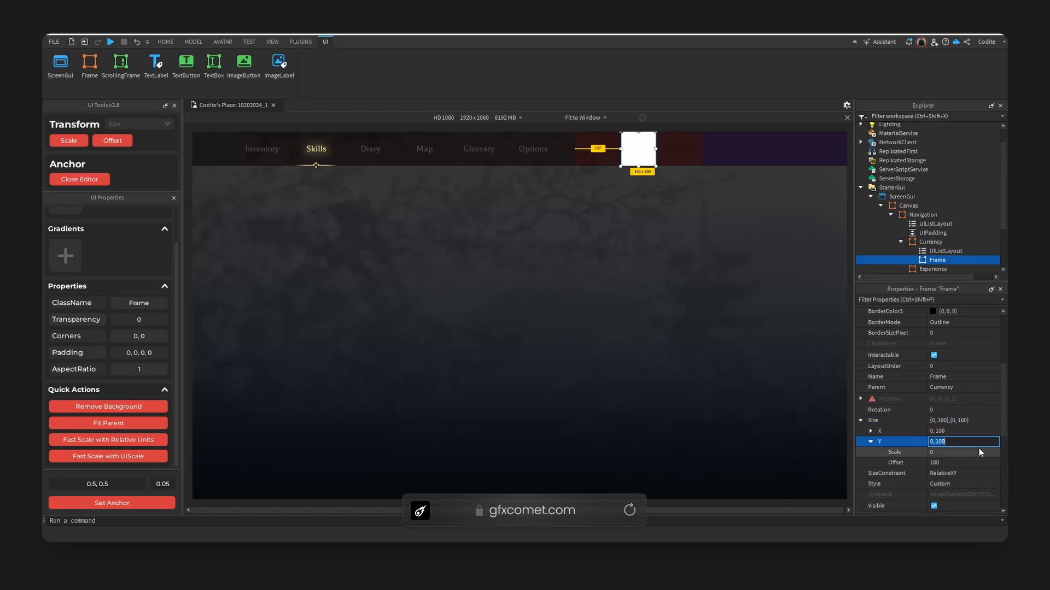
pyautogui.click(979, 451)
pyautogui.write('1')
pyautogui.click(981, 464)
pyautogui.write('0')
pyautogui.press('Return')
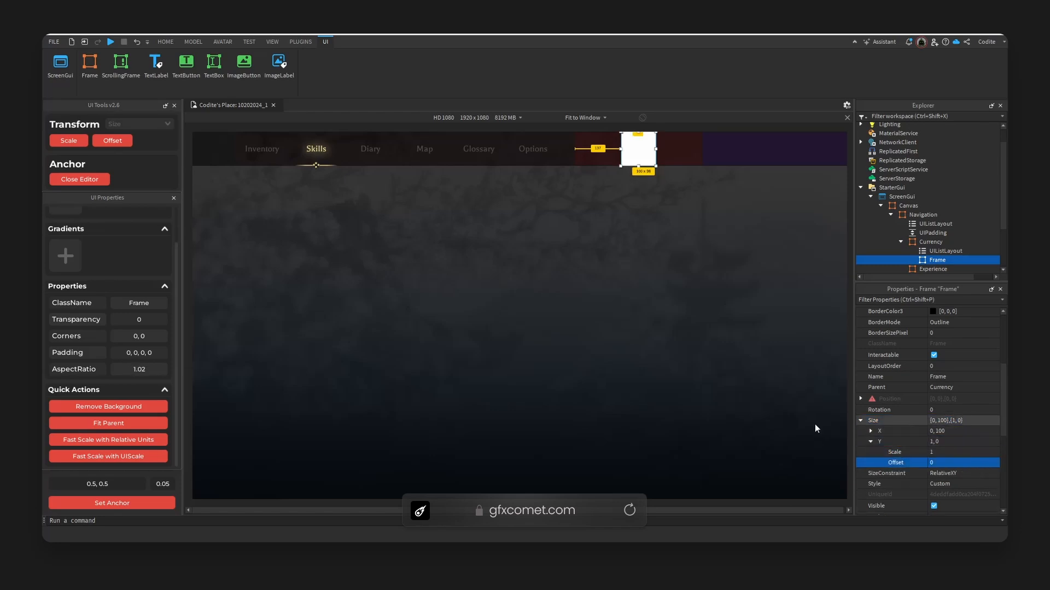
pyautogui.click(137, 502)
# Colour the inner frame red (255, 0, 4) and set its BackgroundTransparency to 0.8
pyautogui.scroll(2, 943, 435)
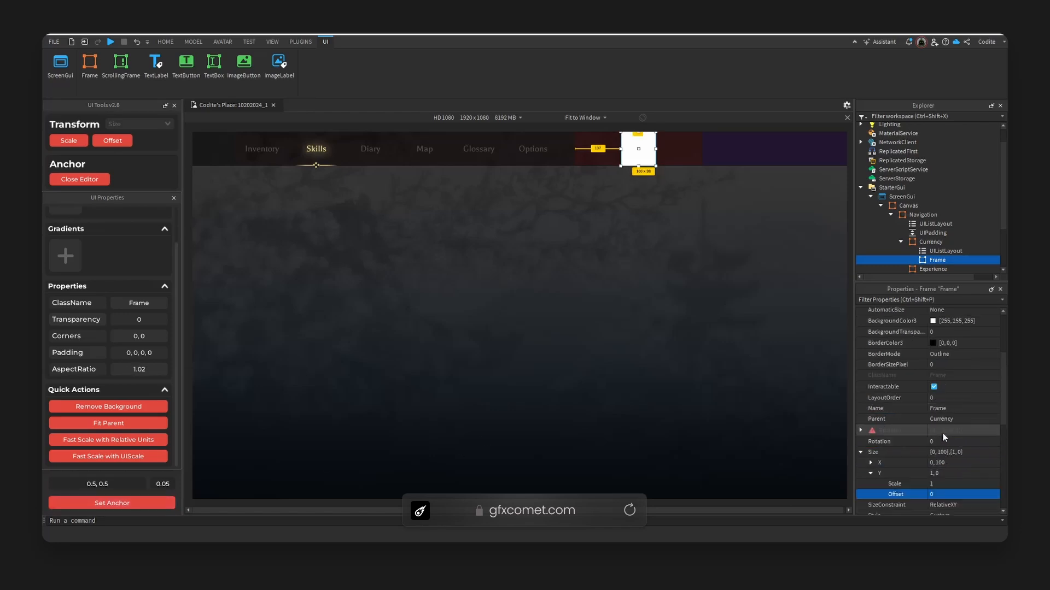
pyautogui.scroll(3, 942, 433)
pyautogui.click(933, 384)
pyautogui.click(522, 200)
pyautogui.click(602, 376)
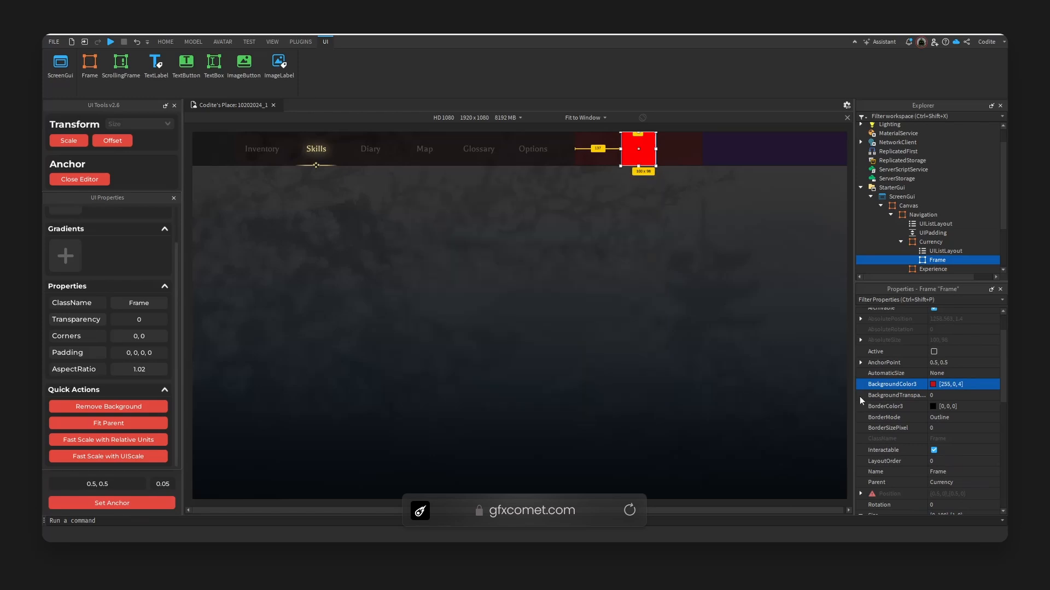
pyautogui.scroll(-2, 944, 423)
pyautogui.scroll(1, 962, 394)
pyautogui.click(967, 364)
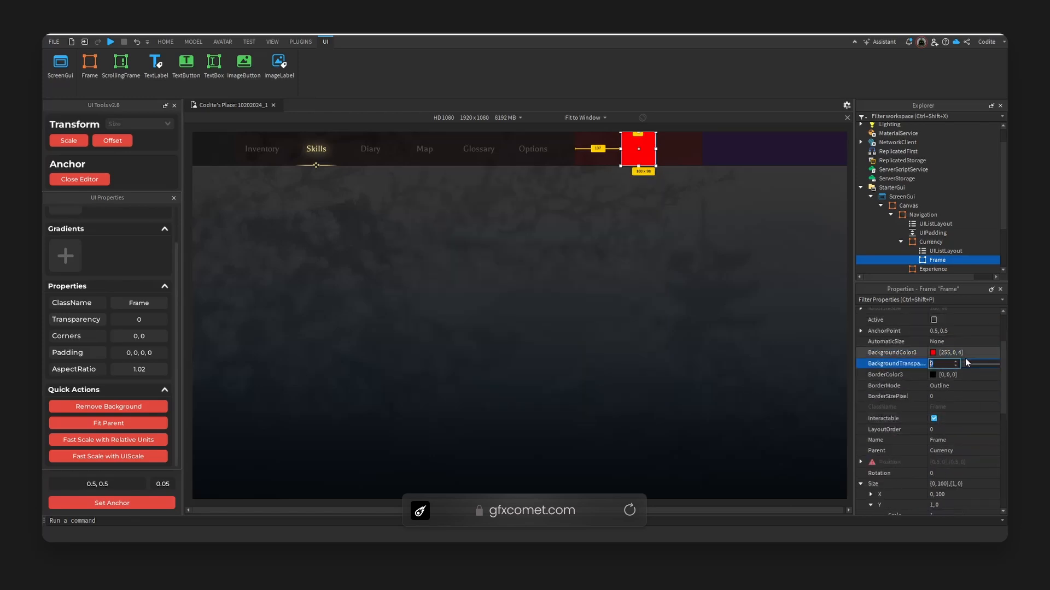
pyautogui.write('0.8')
pyautogui.press('Return')
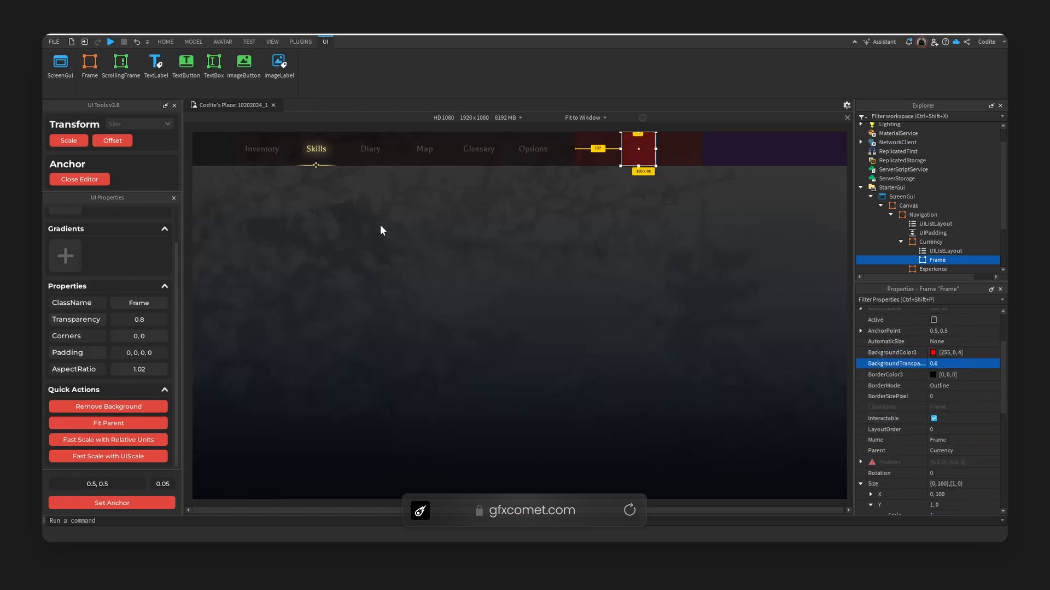
# Convert the inner frame's size to scale units and widen it to an X scale of about 0.509
pyautogui.click(73, 142)
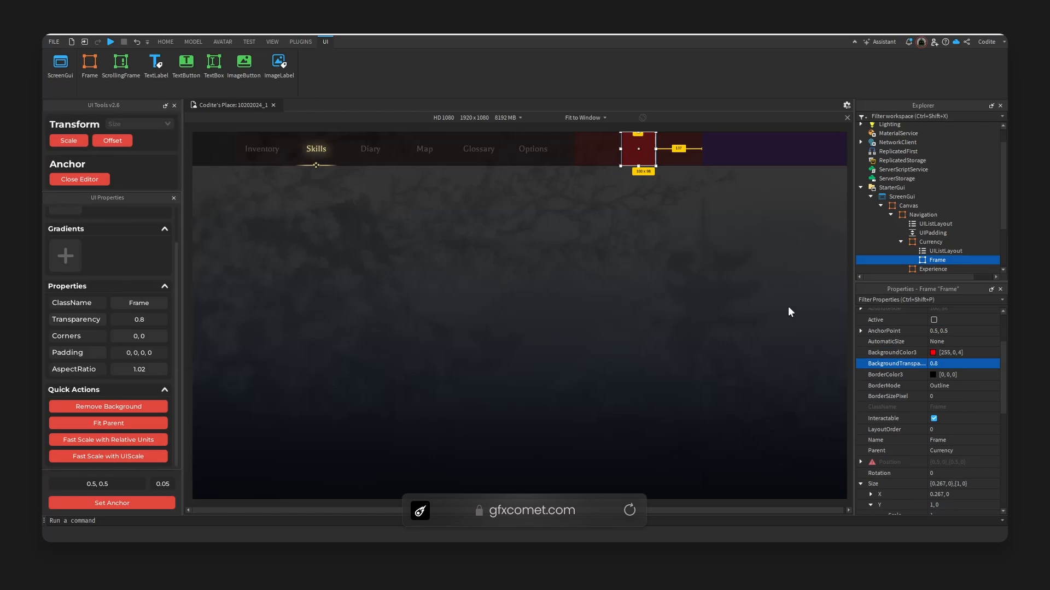
pyautogui.moveTo(656, 149); pyautogui.dragTo(688, 150)
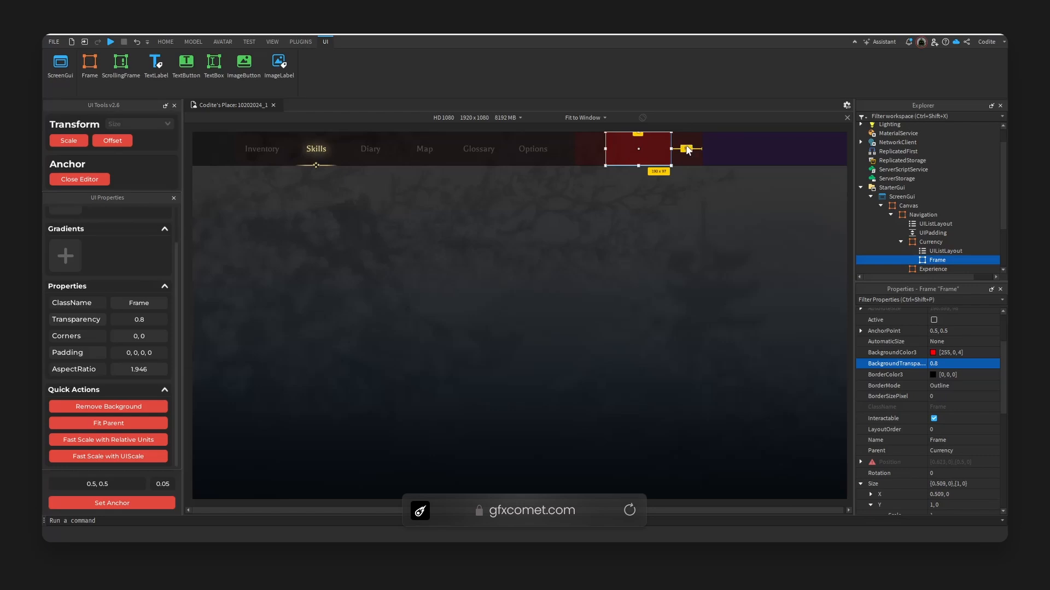
# Duplicate the inner frame and resize both copies together to an X scale of about 0.492 so they fit inside Currency
pyautogui.hotkey('ctrl', 'd')
pyautogui.click(614, 146)
pyautogui.click(715, 158)
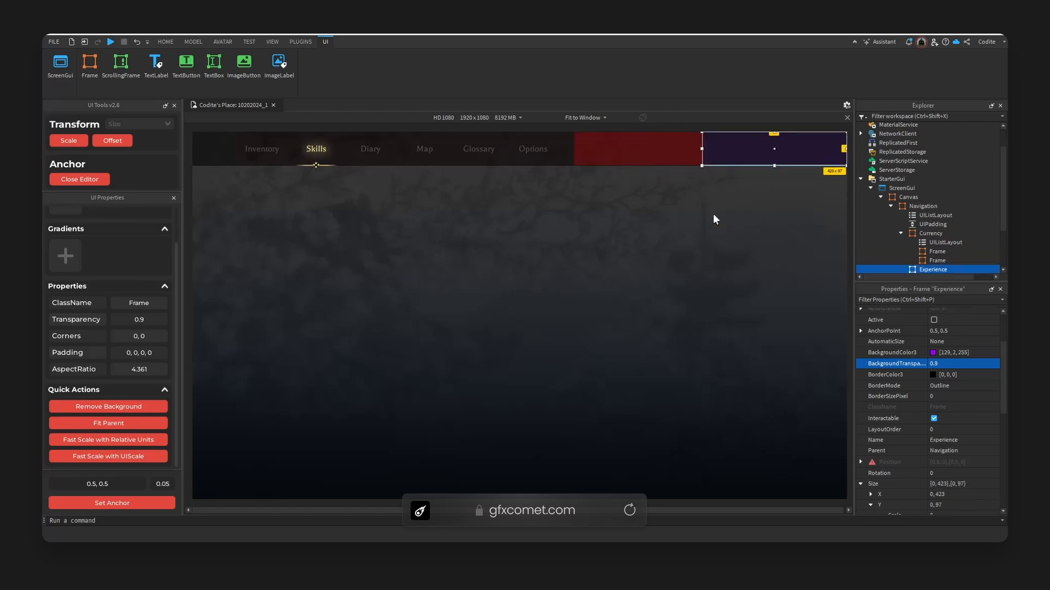
pyautogui.click(713, 215)
pyautogui.click(668, 158)
pyautogui.keyDown('shift'); pyautogui.click(620, 152); pyautogui.keyUp('shift')
pyautogui.moveTo(704, 148); pyautogui.dragTo(698, 152)
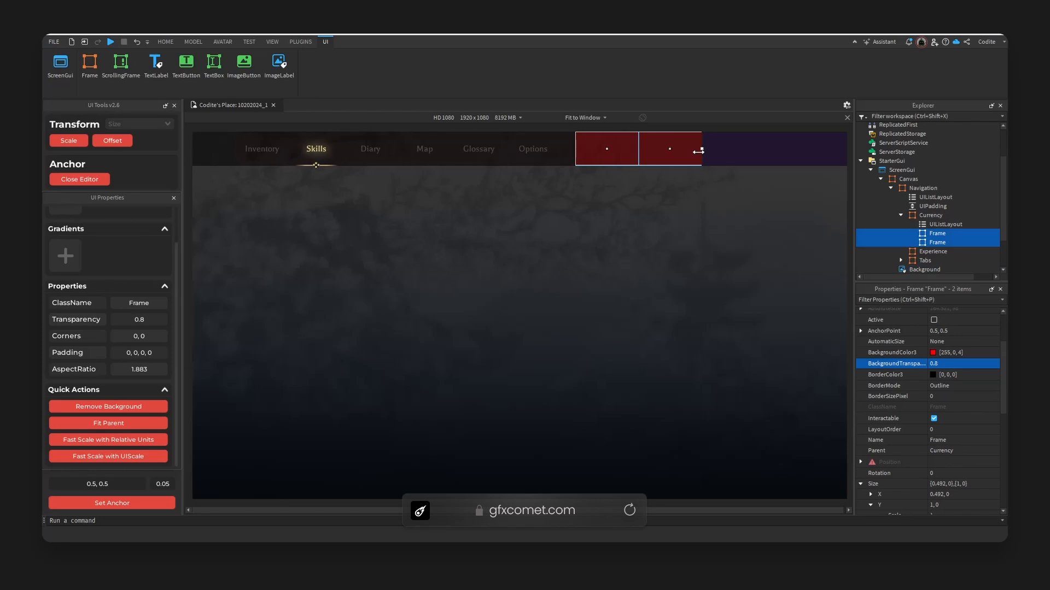
# Delete the duplicate inner frame and rename the remaining one as Template
pyautogui.click(675, 160)
pyautogui.click(675, 159)
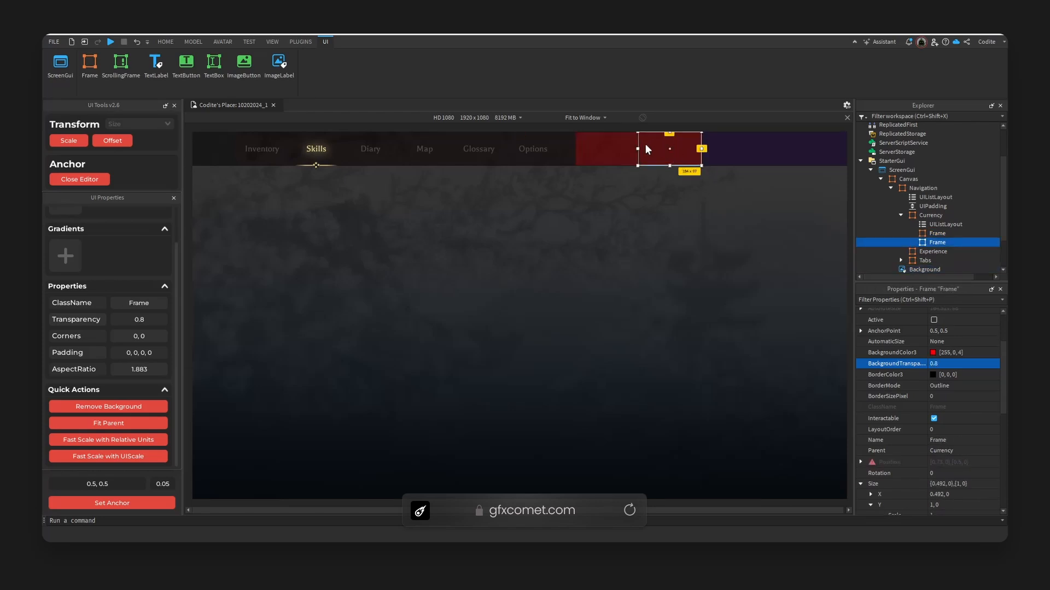
pyautogui.press('Delete')
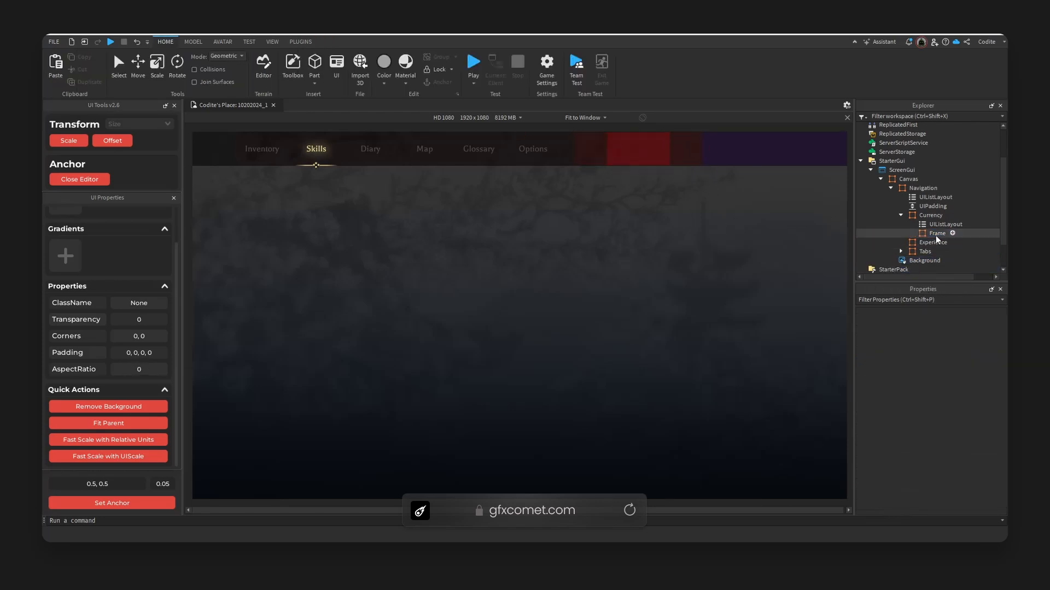
pyautogui.click(937, 234)
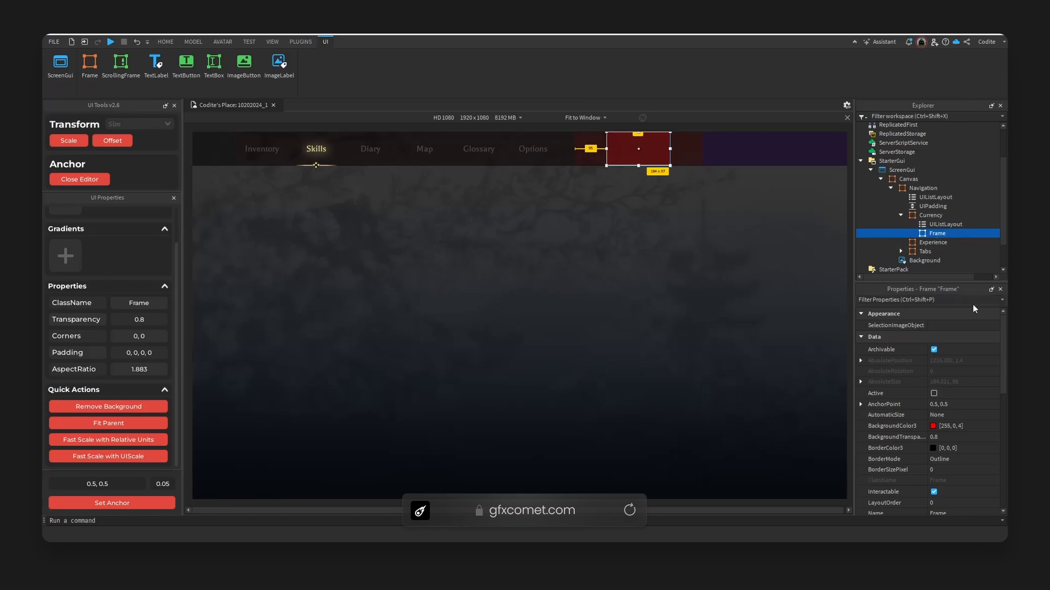
pyautogui.press('F2')
pyautogui.write('Template')
pyautogui.press('Return')
# Copy Currency's UIListLayout into the Template frame
pyautogui.click(947, 225)
pyautogui.click(942, 235)
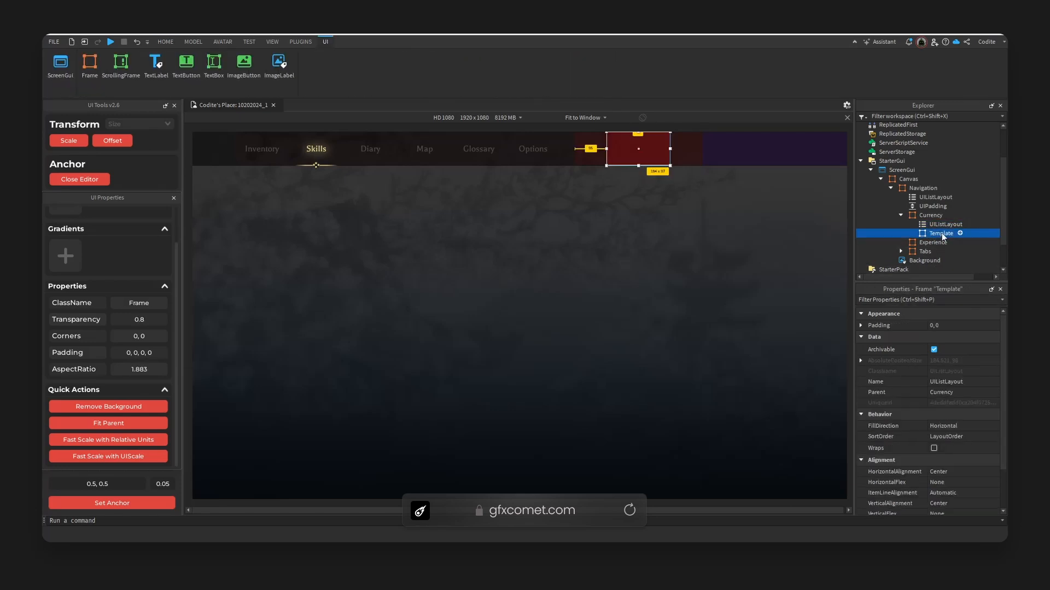
pyautogui.hotkey('ctrl', 'shift', 'v')
pyautogui.click(941, 234)
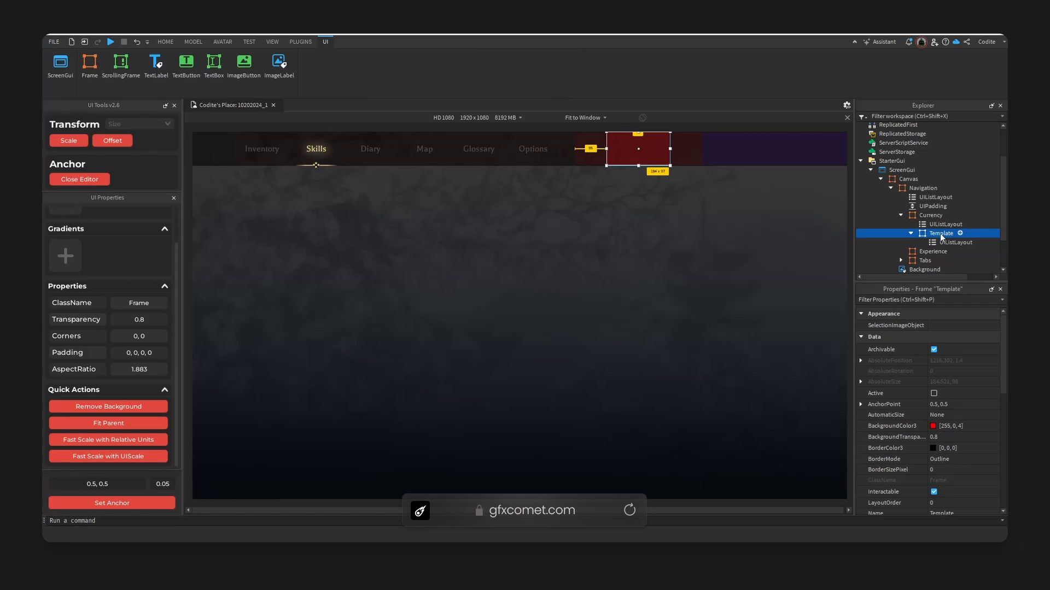
# Add an ImageLabel inside Currency's Template frame and rename it Icon
pyautogui.click(960, 233)
pyautogui.write('imagelabel')
pyautogui.press('Return')
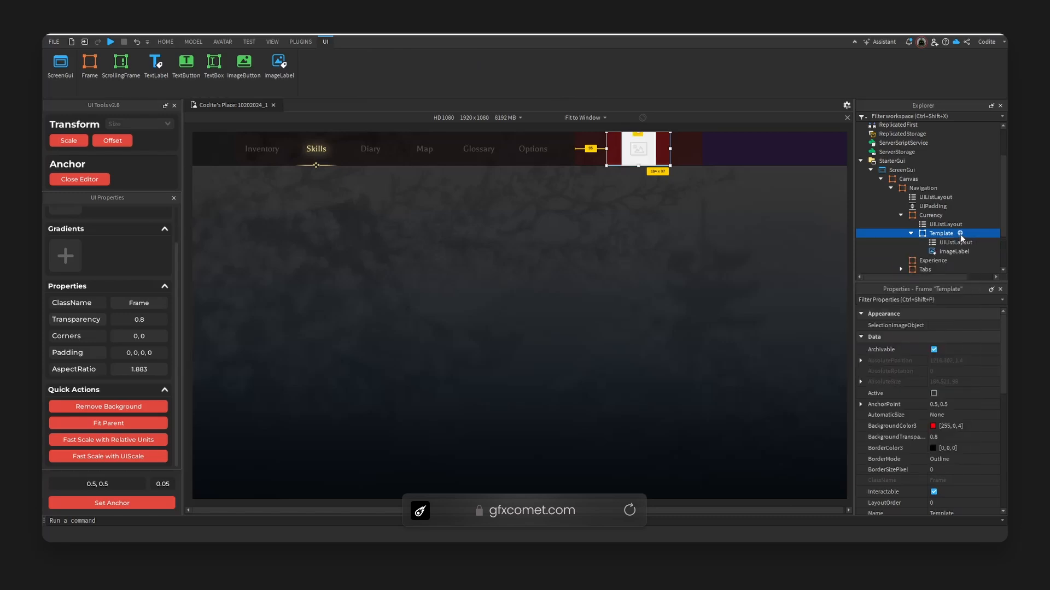
pyautogui.click(953, 252)
pyautogui.write('Icon')
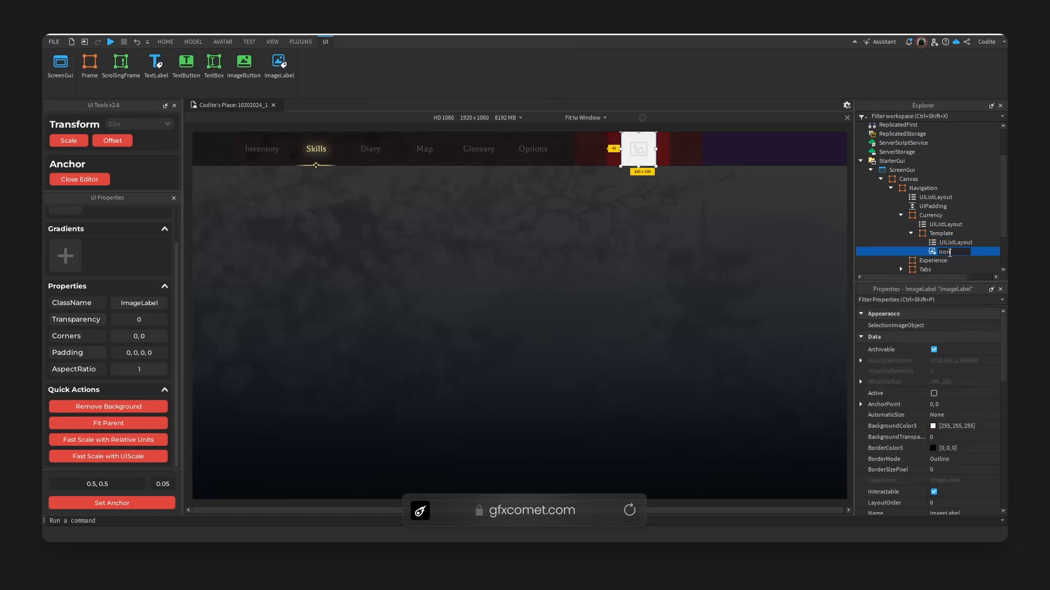
pyautogui.press('Return')
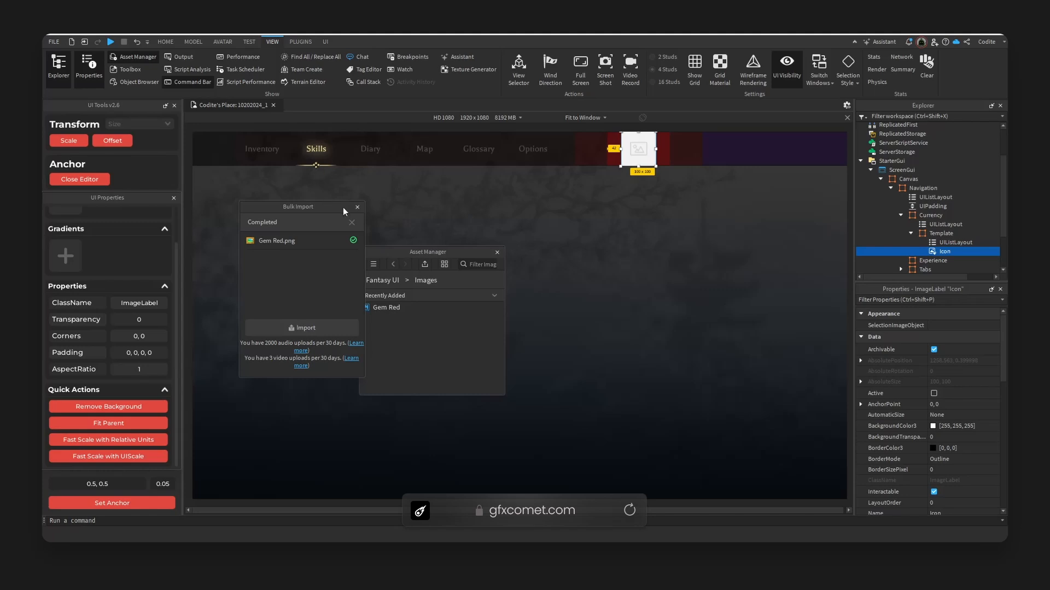
# Close the completed bulk import and refresh the Images folder until the newly imported currency images are listed
pyautogui.click(358, 207)
pyautogui.click(373, 265)
pyautogui.click(404, 288)
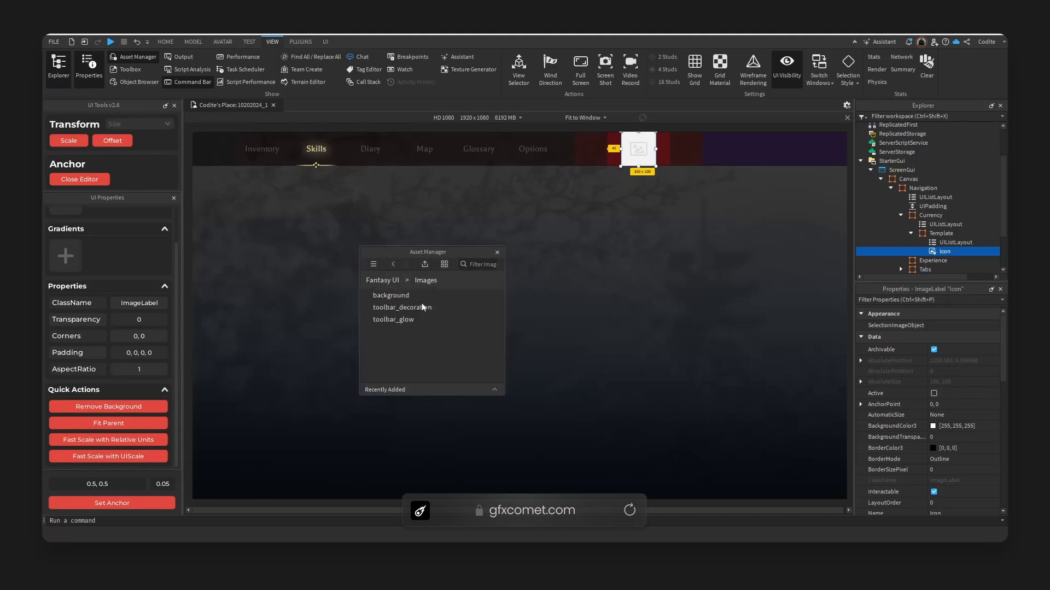
pyautogui.click(373, 264)
pyautogui.click(408, 292)
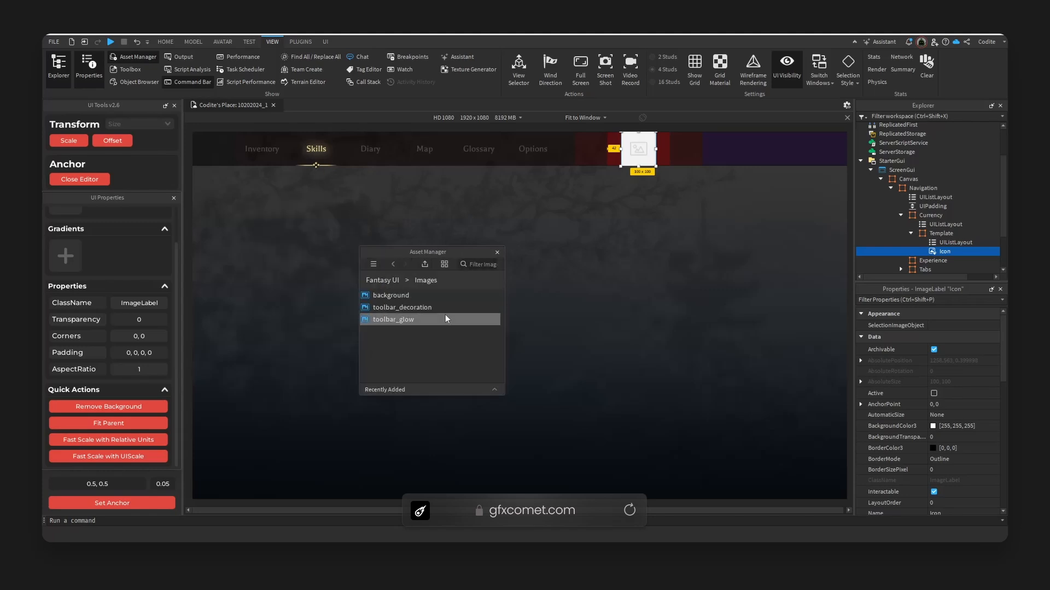
pyautogui.click(374, 264)
pyautogui.click(386, 287)
pyautogui.click(373, 264)
pyautogui.click(399, 302)
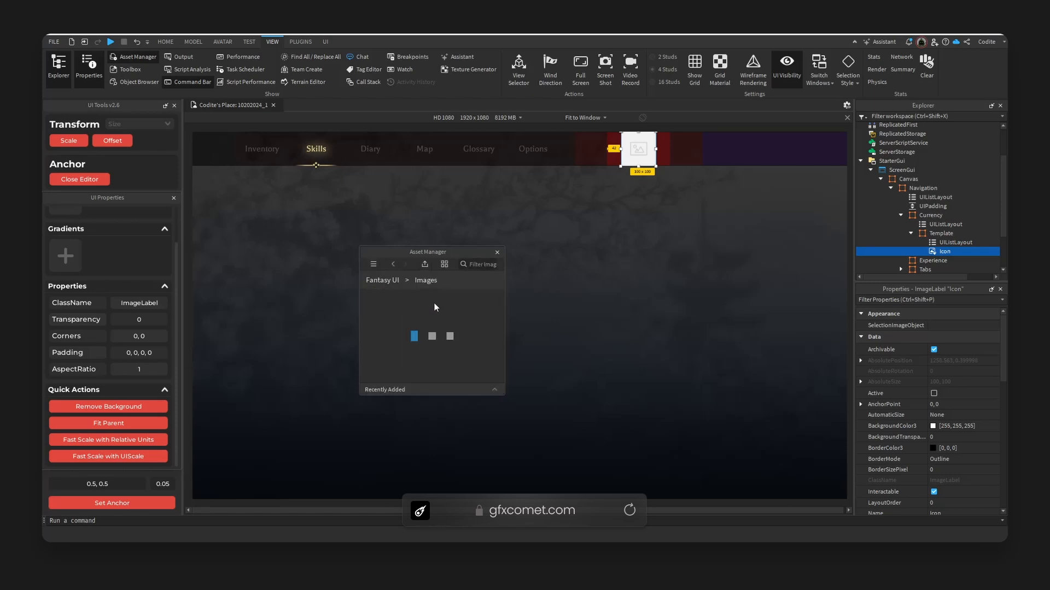
# Use the Coin Pile Orange asset's ID as the Icon's Image and remove the Icon's background
pyautogui.rightClick(399, 308)
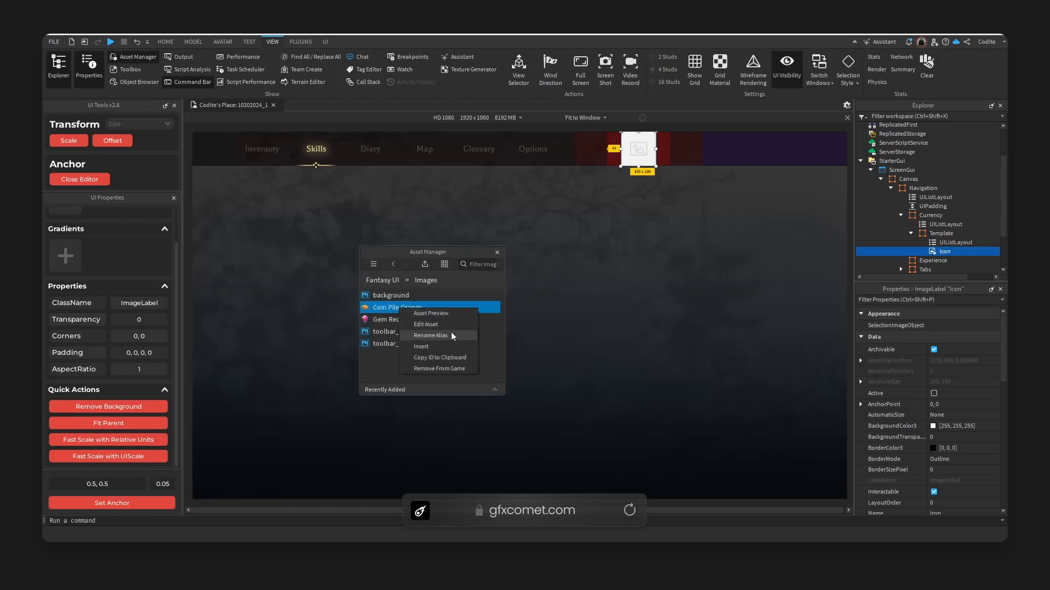
pyautogui.click(440, 357)
pyautogui.scroll(-5, 929, 410)
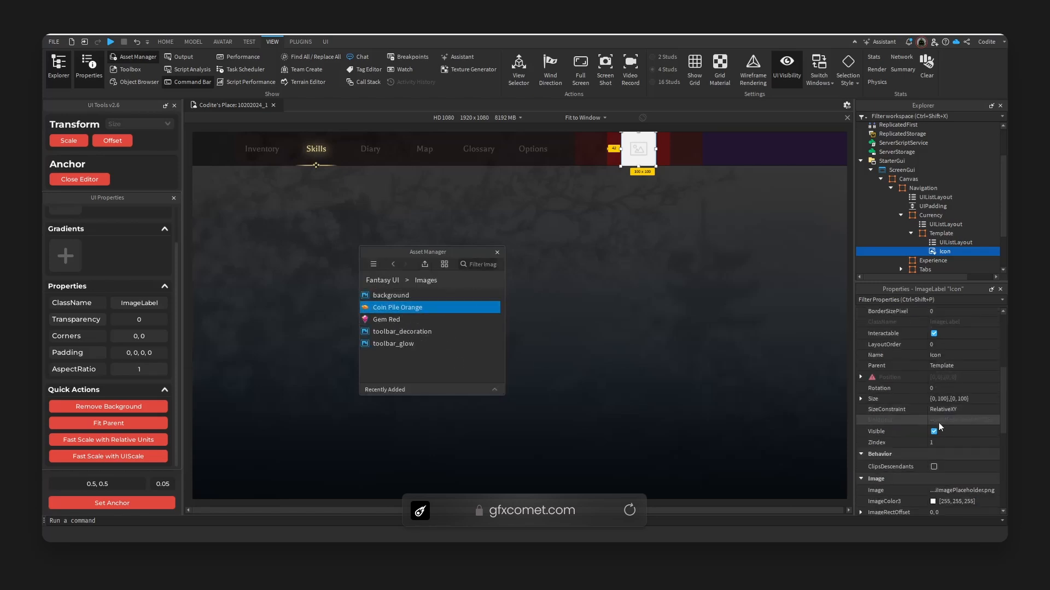
pyautogui.click(965, 500)
pyautogui.click(966, 491)
pyautogui.hotkey('ctrl', 'v')
pyautogui.press('Return')
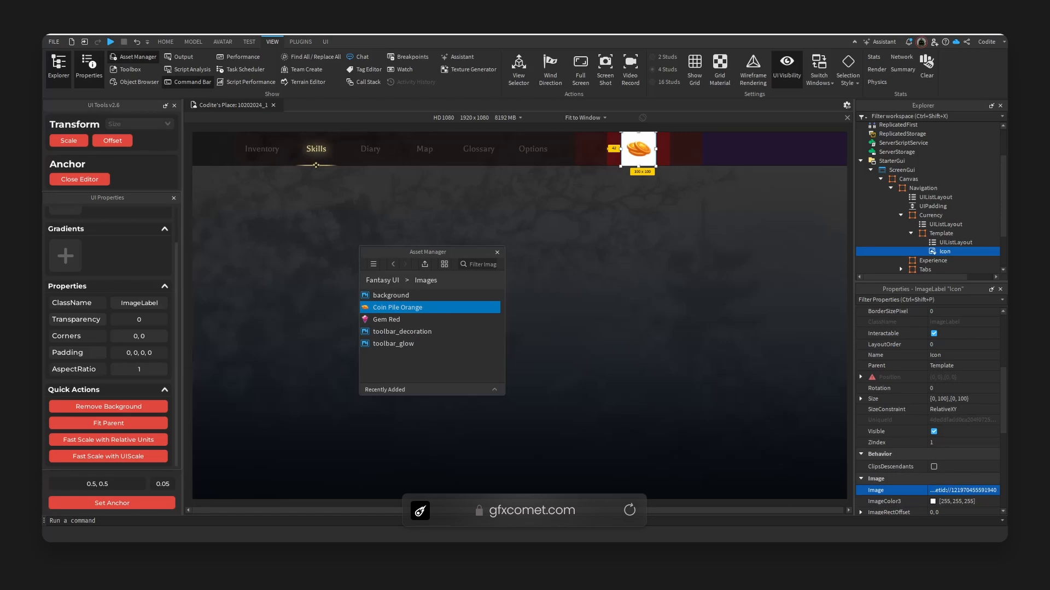
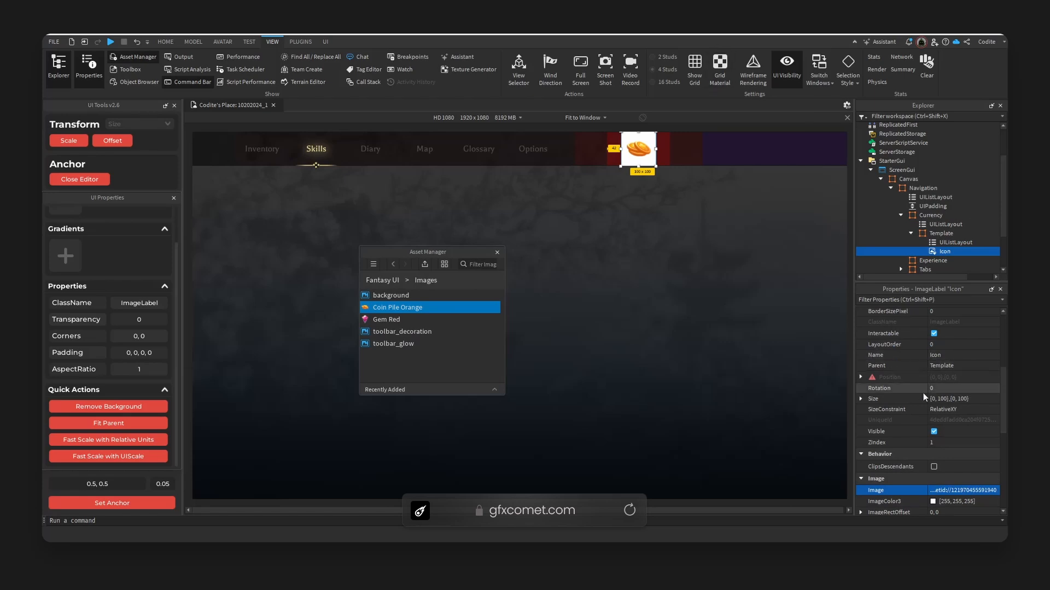
pyautogui.click(108, 406)
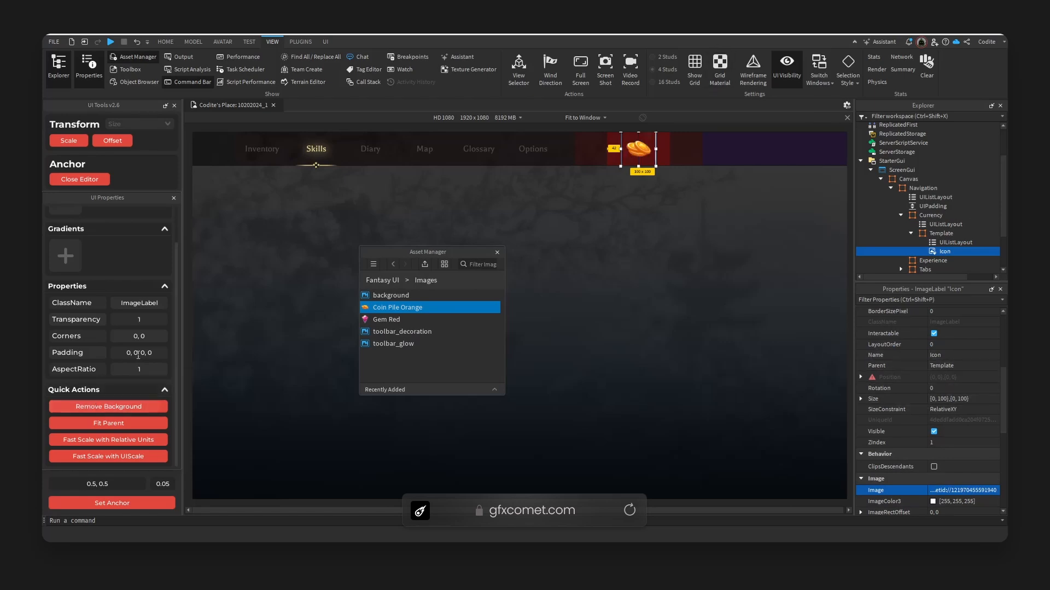
# Resize the Icon to offsets of 80 by 80 and convert its size to relative units
pyautogui.click(139, 444)
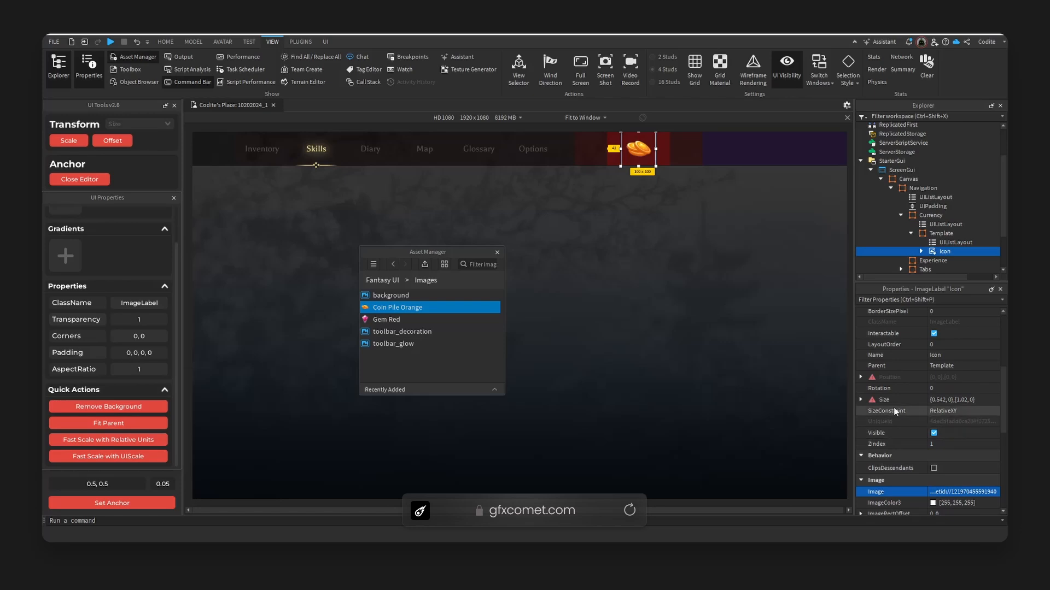
pyautogui.hotkey('ctrl', 'z')
pyautogui.click(861, 400)
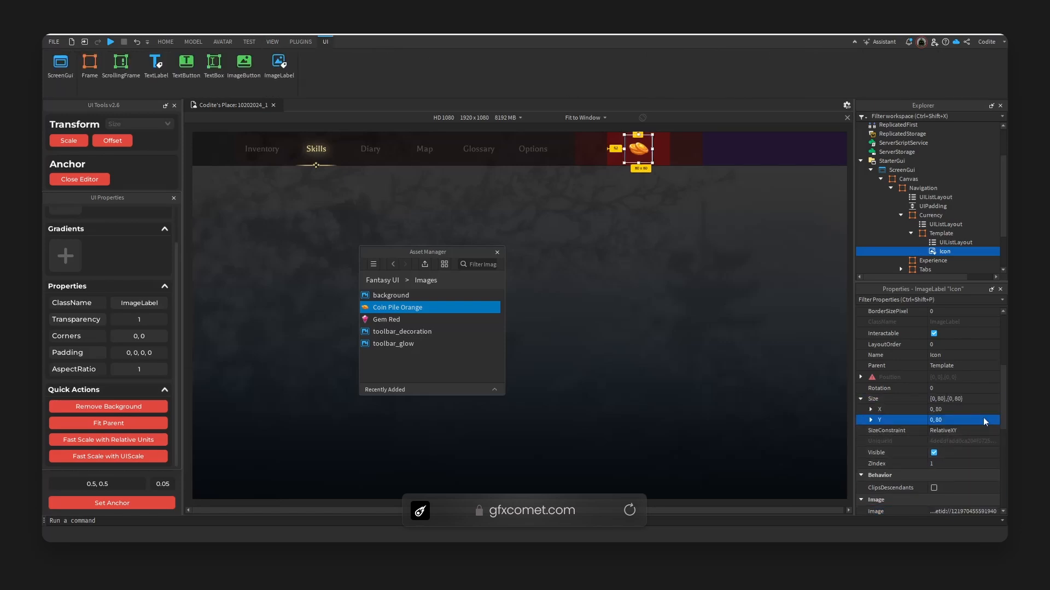
pyautogui.click(149, 444)
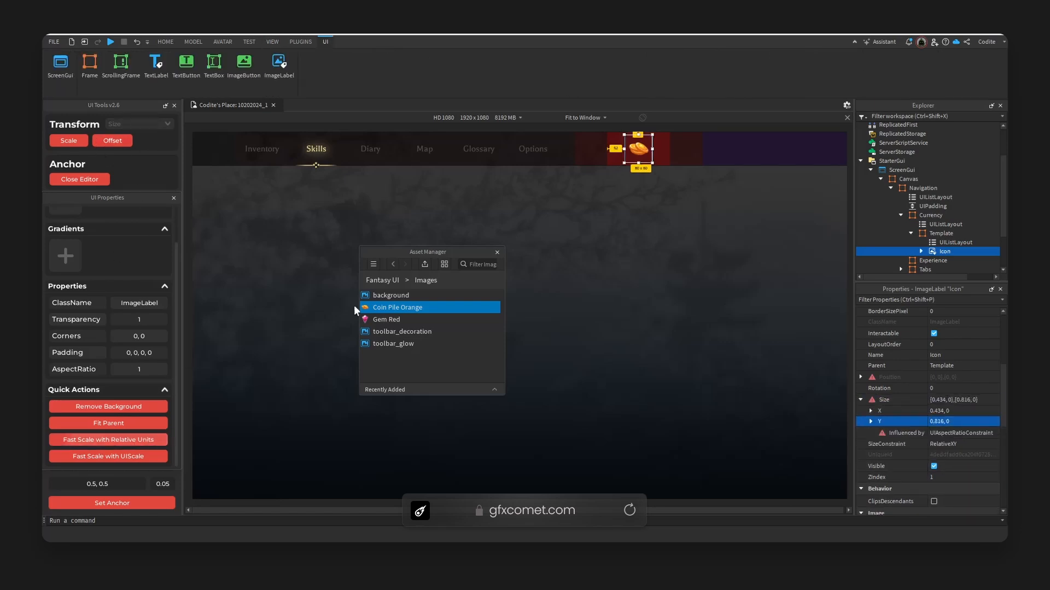
# Copy the Diary tab's TextLabel into Currency's Template frame
pyautogui.click(378, 155)
pyautogui.click(659, 143)
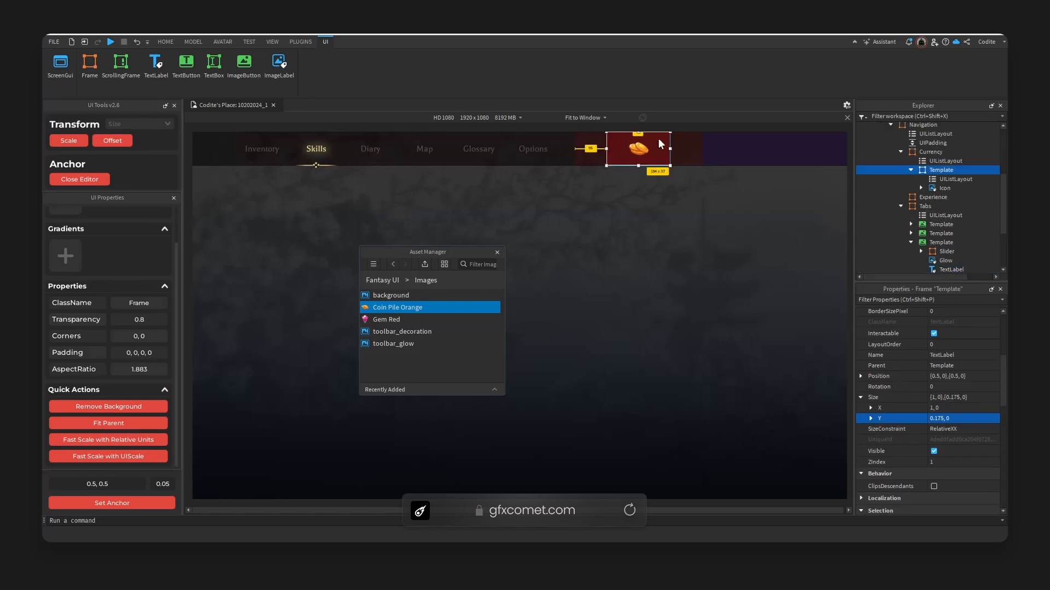
pyautogui.hotkey('ctrl', 'shift', 'v')
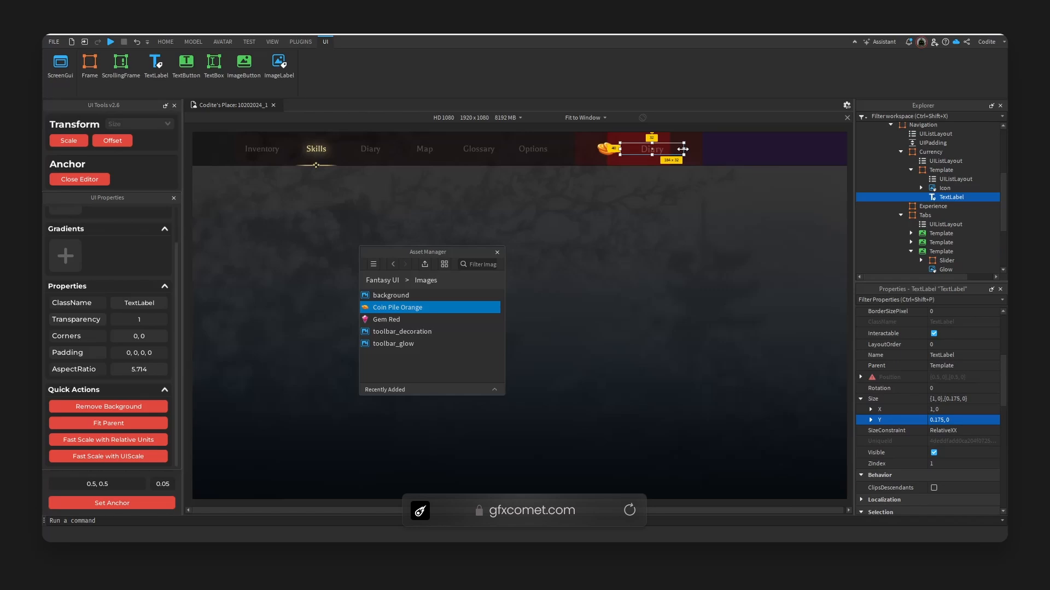
# Set the copied TextLabel's TextXAlignment to Left
pyautogui.moveTo(1003, 386); pyautogui.dragTo(985, 442)
pyautogui.click(973, 457)
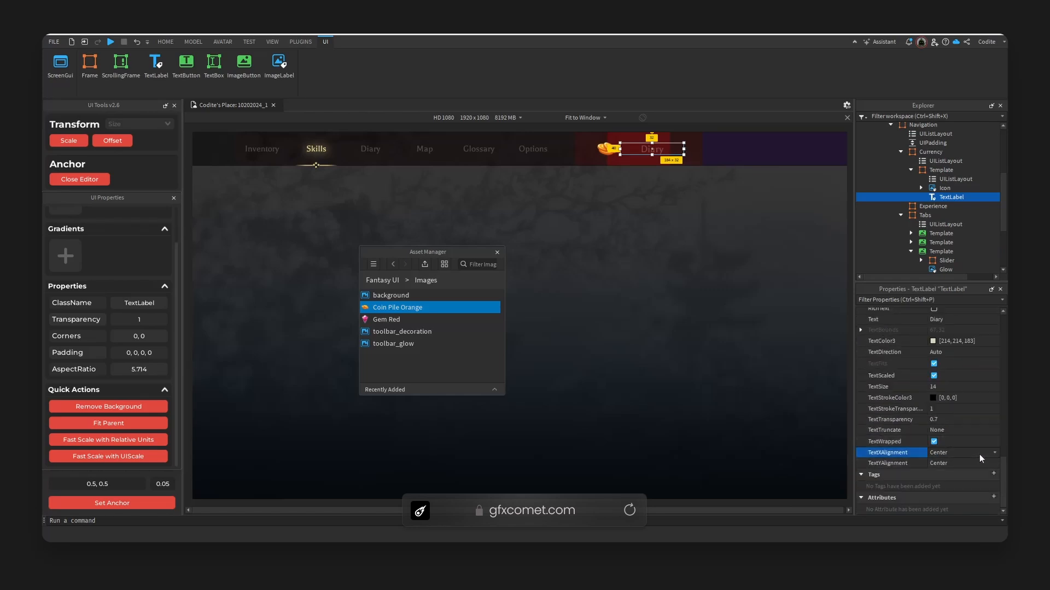
pyautogui.click(979, 454)
pyautogui.click(959, 471)
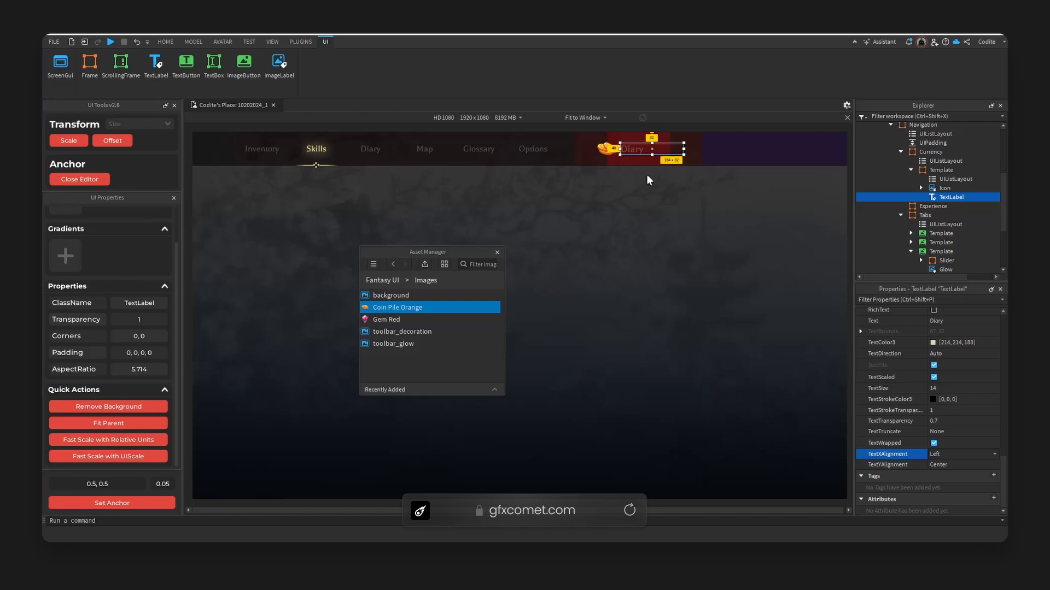
# Narrow the Currency TextLabel, trying an X size scale of 0.75 before settling on 0.5
pyautogui.moveTo(682, 153); pyautogui.dragTo(684, 156)
pyautogui.hotkey('ctrl', 'z')
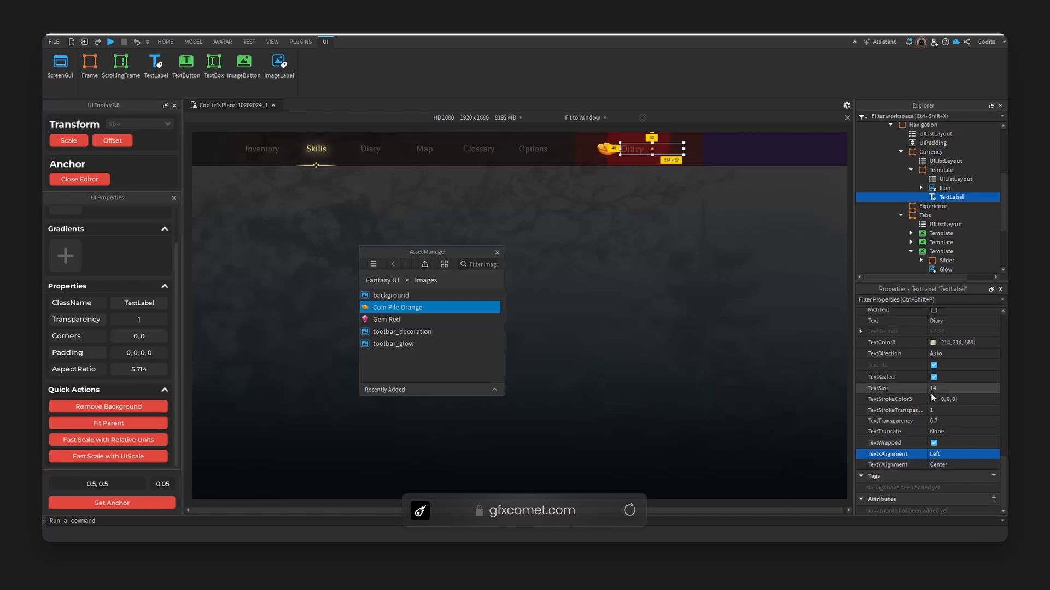
pyautogui.scroll(10, 931, 393)
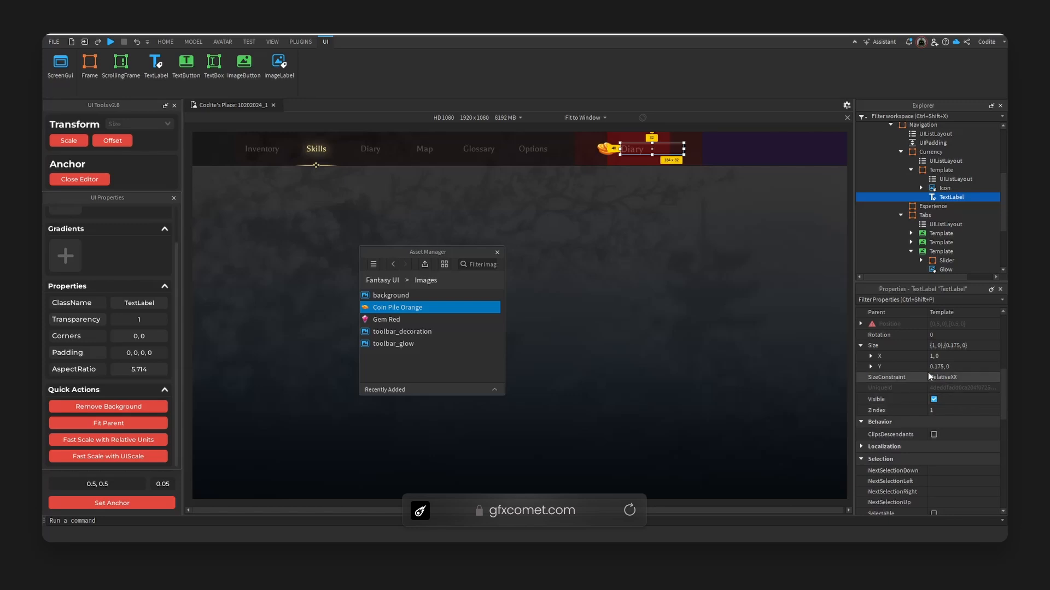
pyautogui.click(871, 356)
pyautogui.click(977, 368)
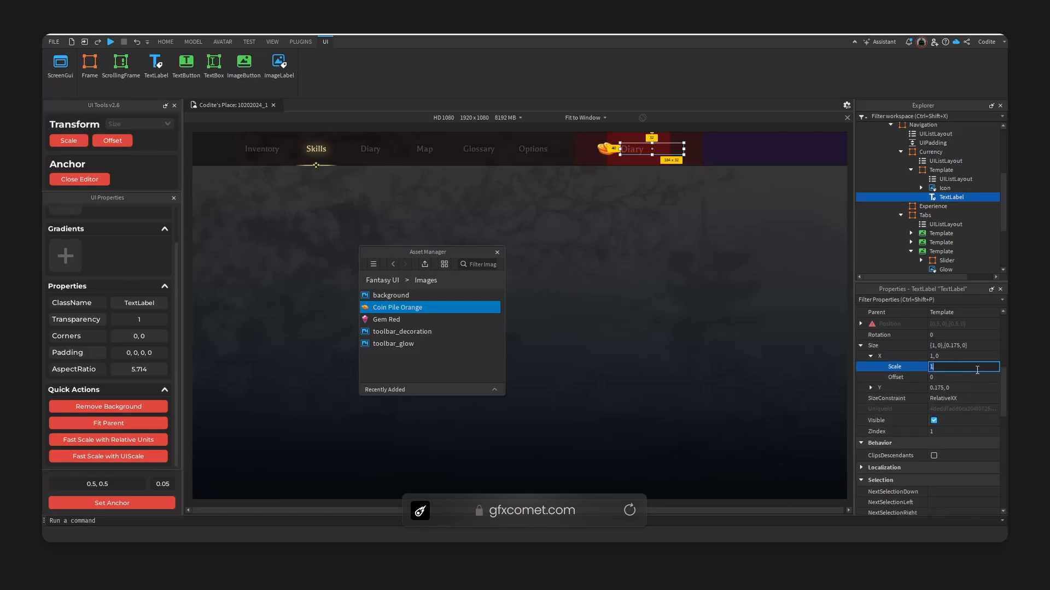
pyautogui.write('.75')
pyautogui.press('Return')
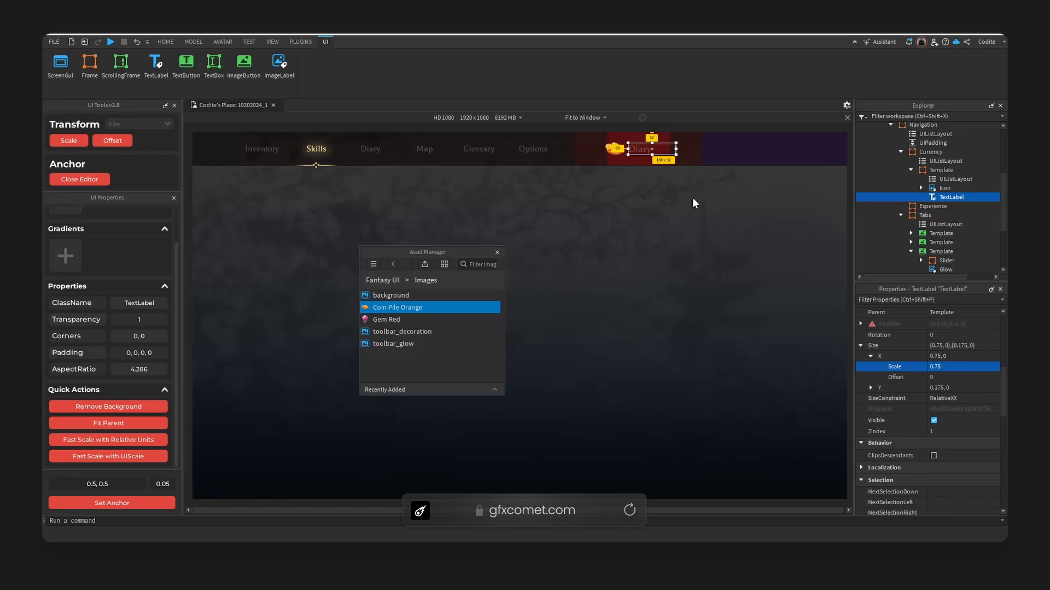
pyautogui.click(973, 368)
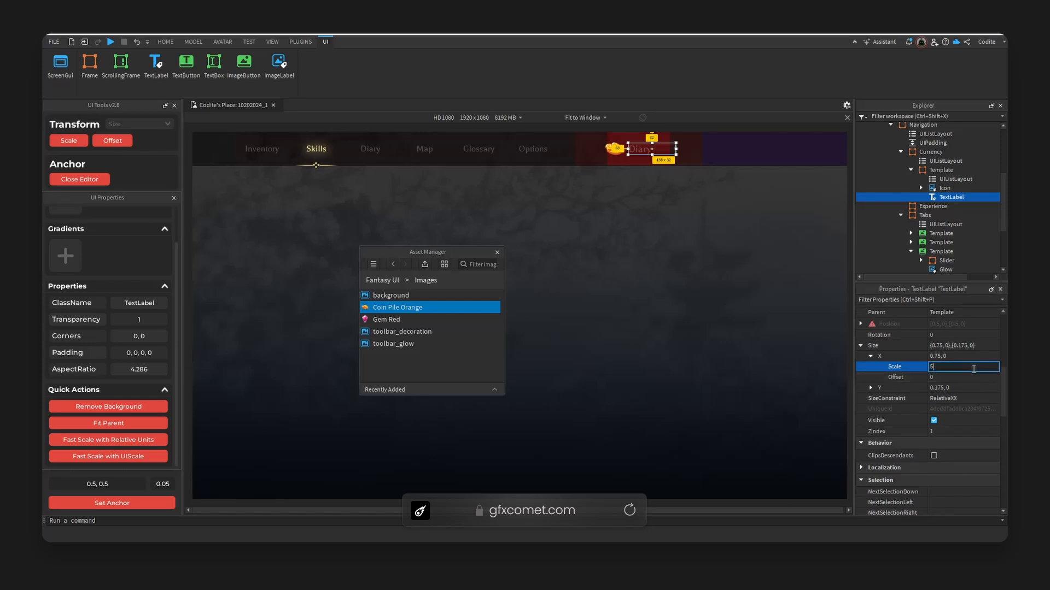
pyautogui.write('.5')
pyautogui.press('Return')
pyautogui.click(772, 345)
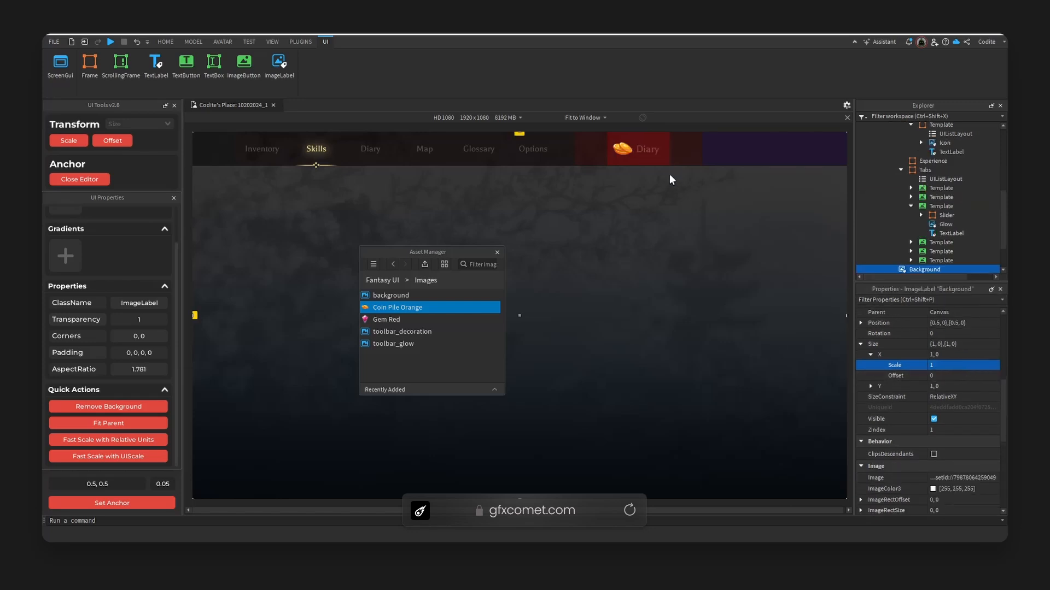
# Change the Currency TextLabel's text to 5,000 and set its TextTransparency to 0
pyautogui.doubleClick(648, 149)
pyautogui.write('5,000')
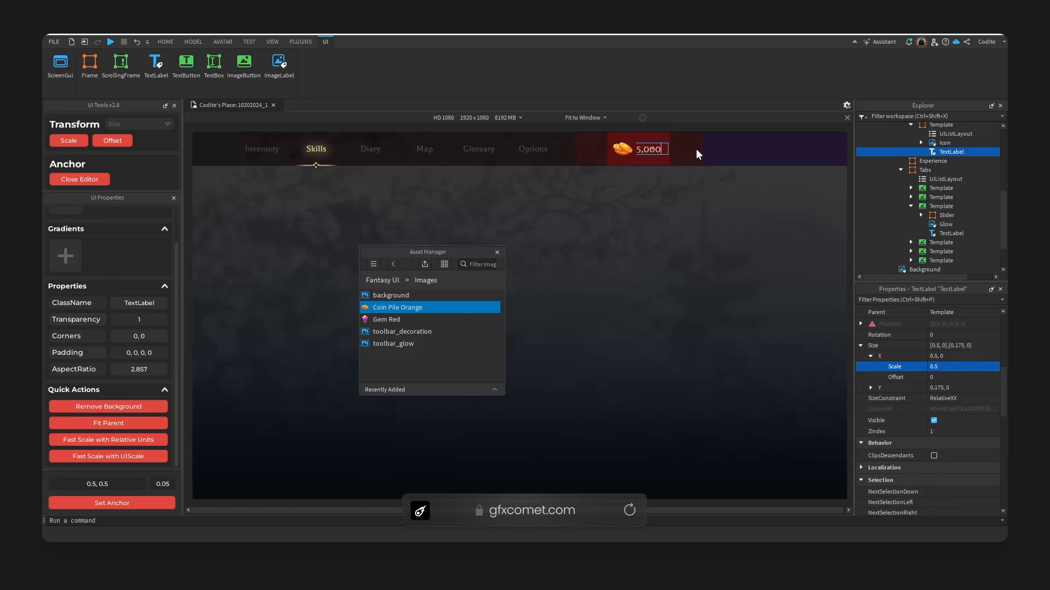
pyautogui.press('Return')
pyautogui.scroll(-10, 936, 424)
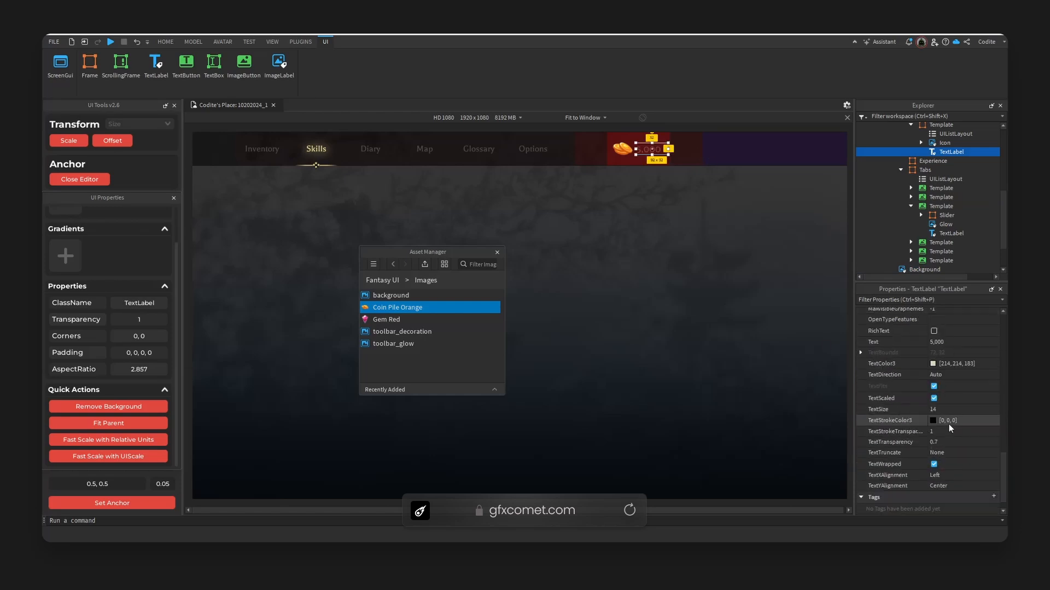
pyautogui.click(970, 445)
pyautogui.write('0')
pyautogui.press('Return')
# Set the 5,000 label's TextColor3 to white (255, 255, 255)
pyautogui.click(933, 363)
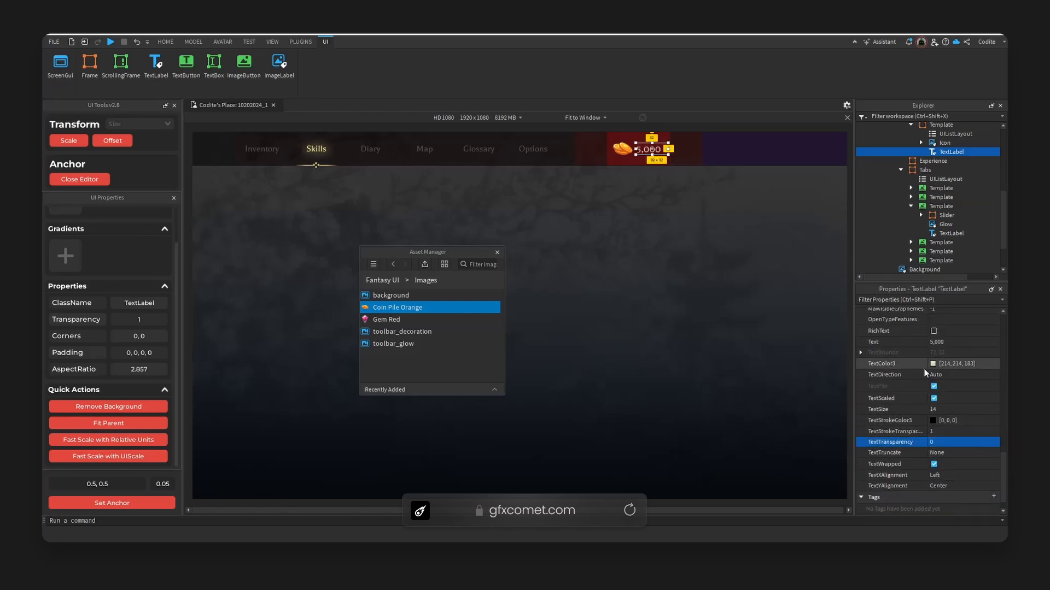
pyautogui.moveTo(641, 207); pyautogui.dragTo(641, 198)
pyautogui.moveTo(593, 235); pyautogui.dragTo(517, 301)
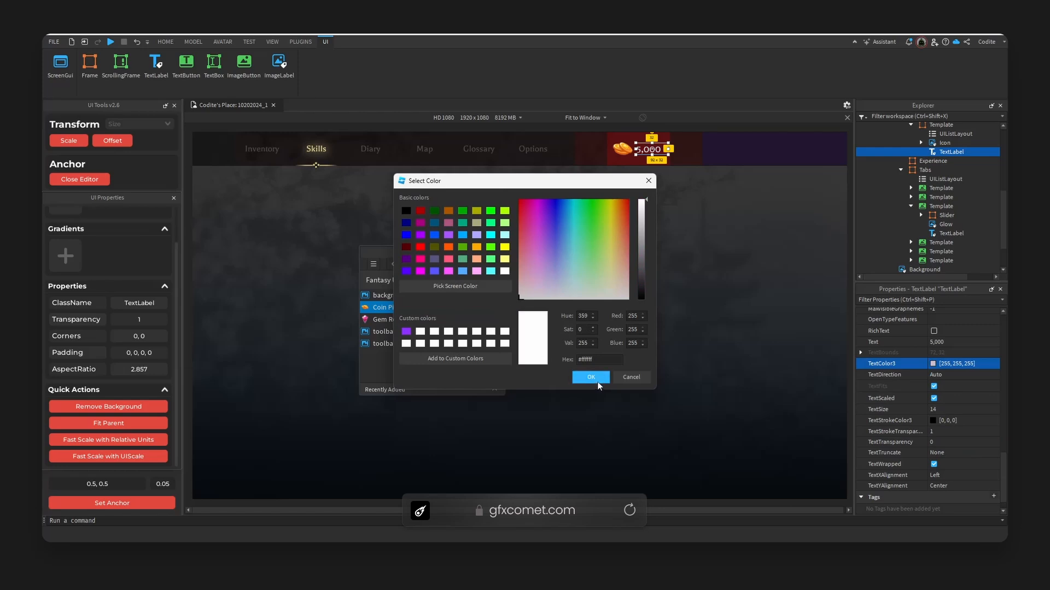
pyautogui.click(599, 379)
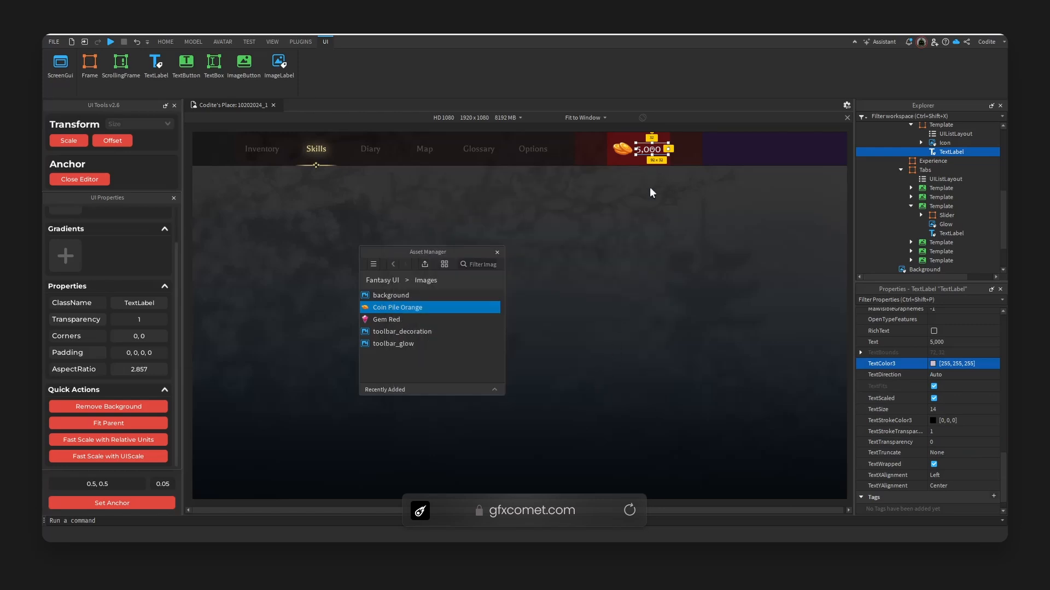
# Set the padding scale of the UIListLayout inside Currency's Template to 0.05
pyautogui.click(643, 139)
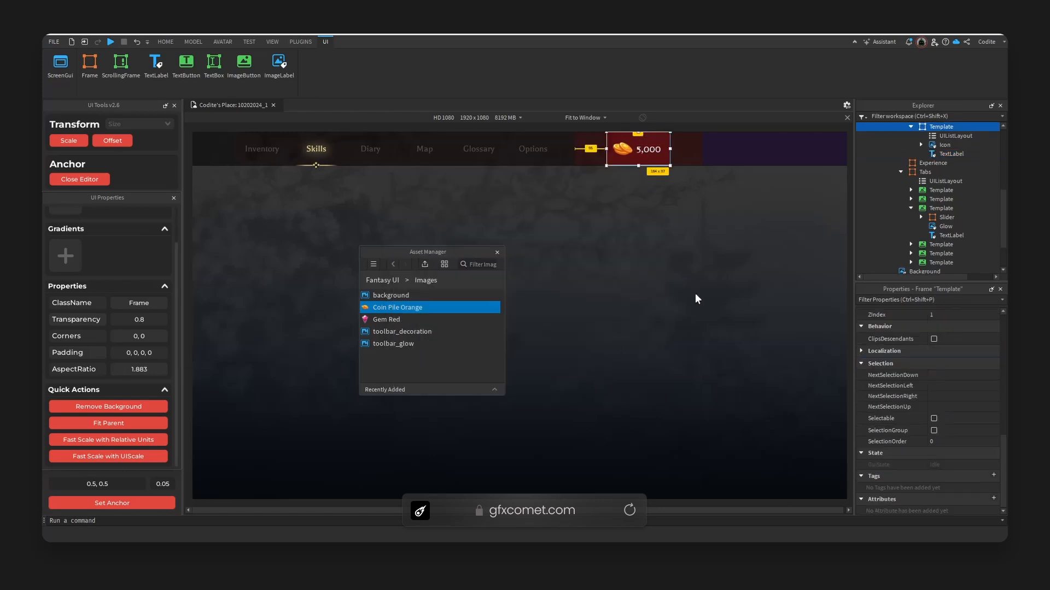
pyautogui.click(655, 150)
pyautogui.click(954, 136)
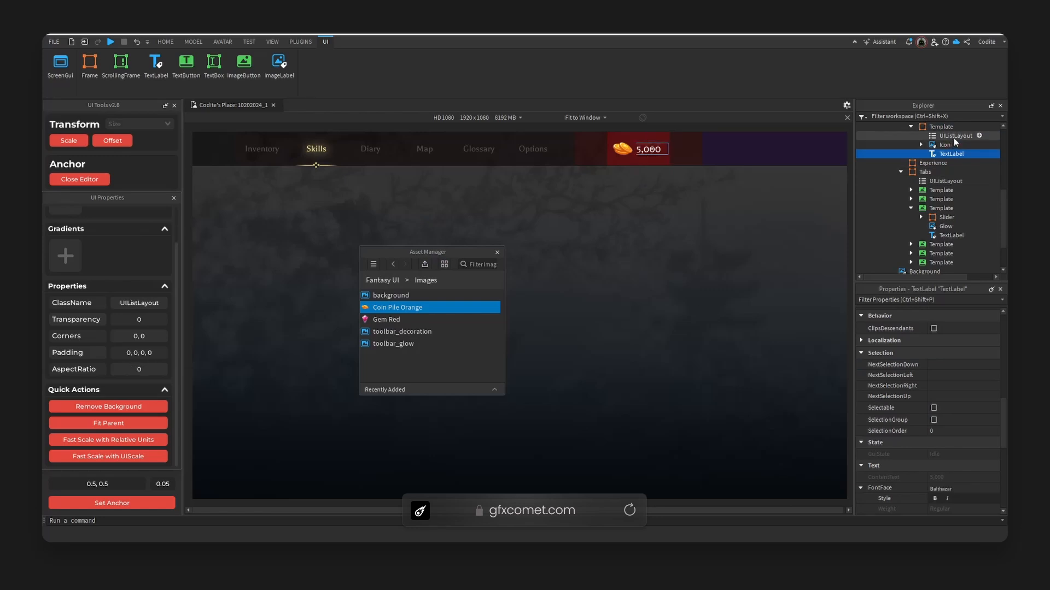
pyautogui.scroll(3, 901, 364)
pyautogui.click(861, 325)
pyautogui.click(967, 336)
pyautogui.write('.0')
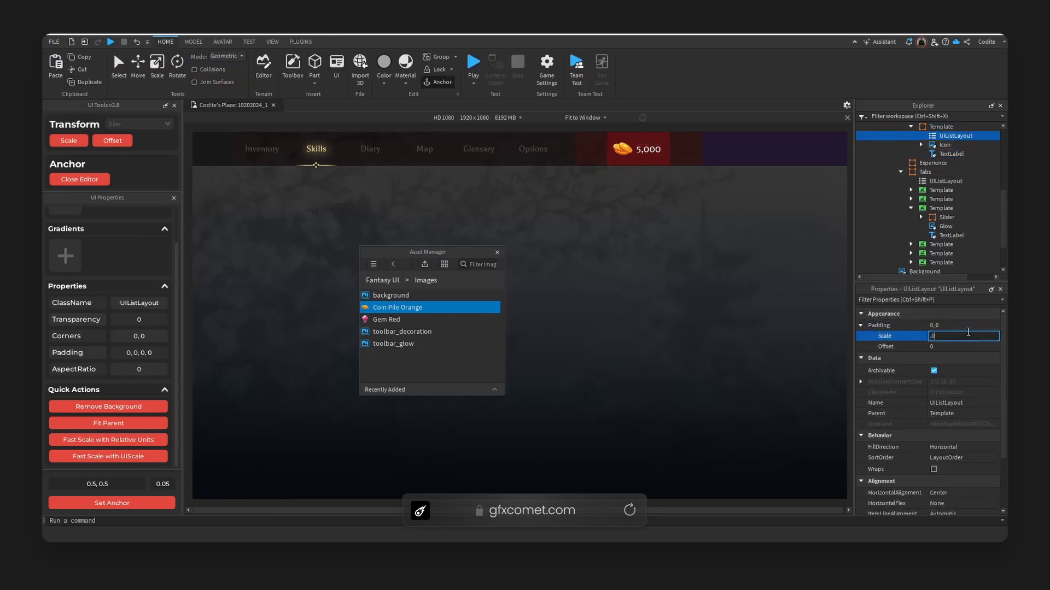
pyautogui.write('5')
pyautogui.press('Return')
# Remove the red background from Currency's Template frame
pyautogui.click(647, 137)
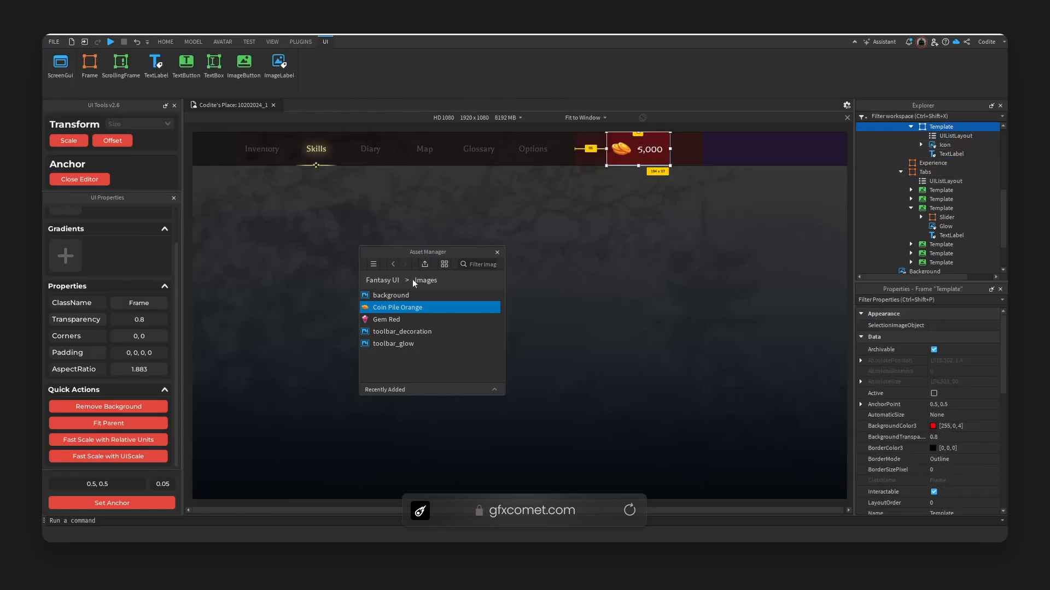
pyautogui.click(143, 408)
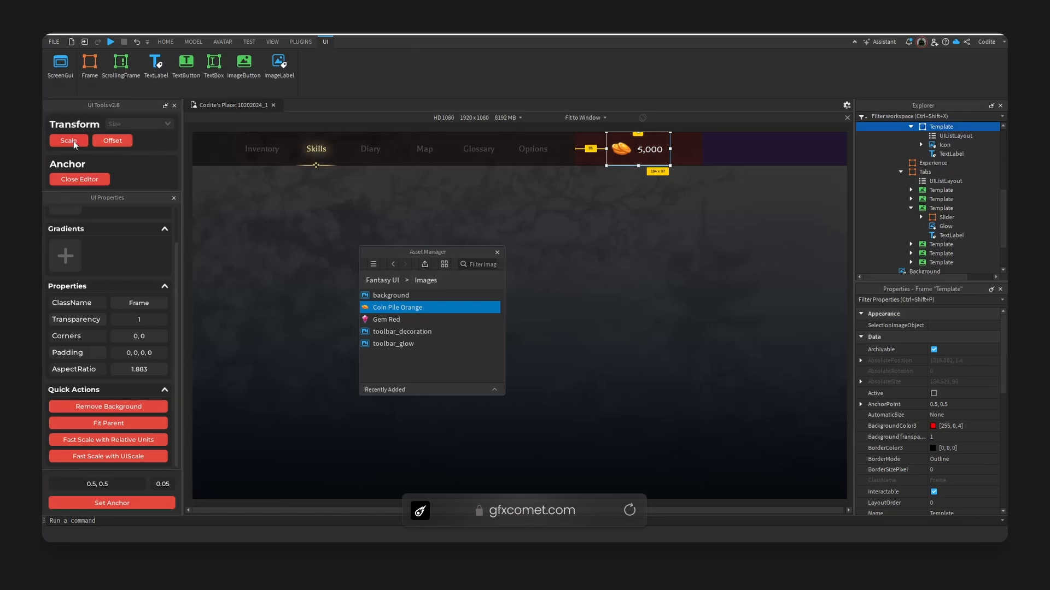
pyautogui.scroll(1, 922, 178)
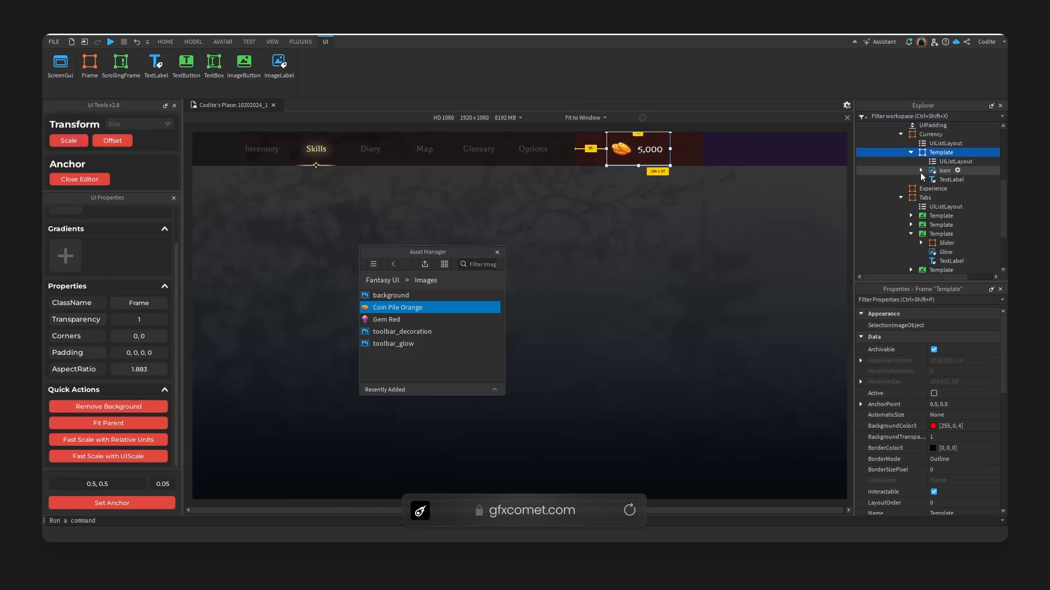
# Duplicate the coin Template inside Currency to make a second currency entry
pyautogui.click(910, 153)
pyautogui.hotkey('ctrl', 'd')
pyautogui.click(753, 155)
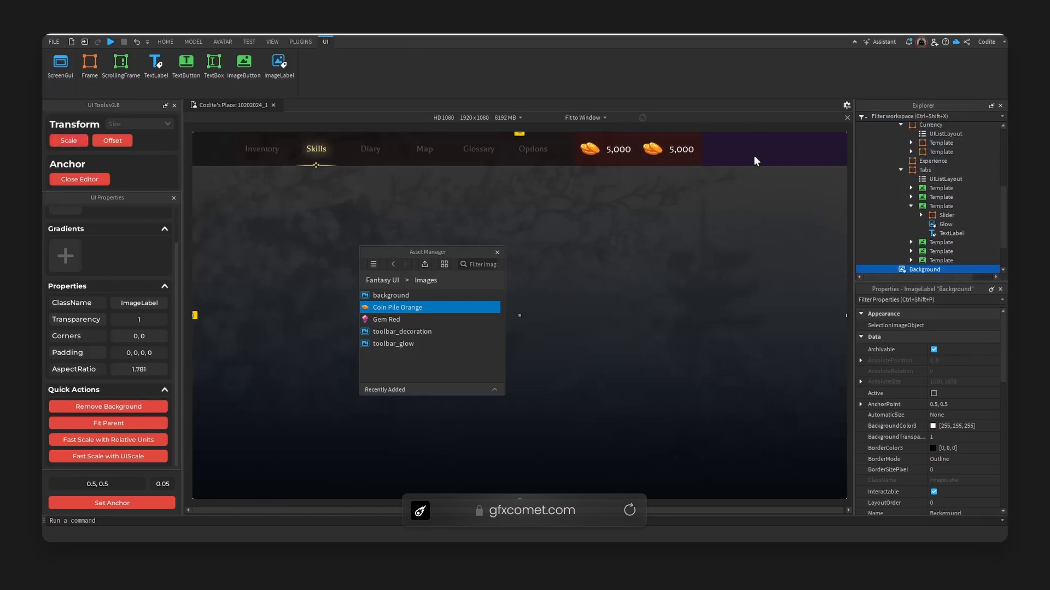
pyautogui.click(690, 137)
pyautogui.click(937, 136)
pyautogui.scroll(-1, 985, 393)
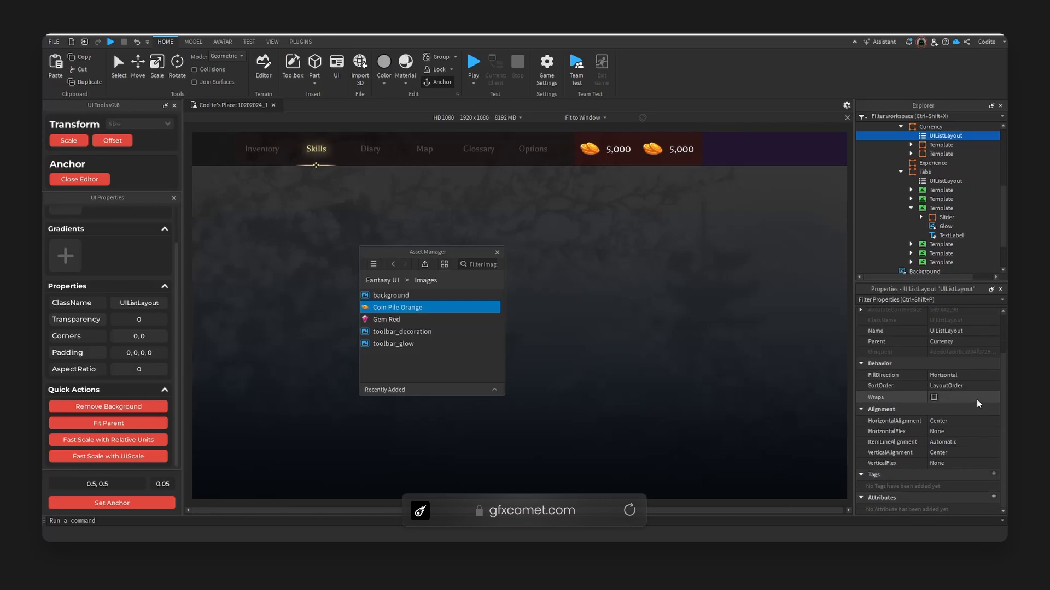
# Replace the duplicated Template's icon with the Gem Red image from the Asset Manager and shrink the icon slightly
pyautogui.click(659, 149)
pyautogui.rightClick(411, 321)
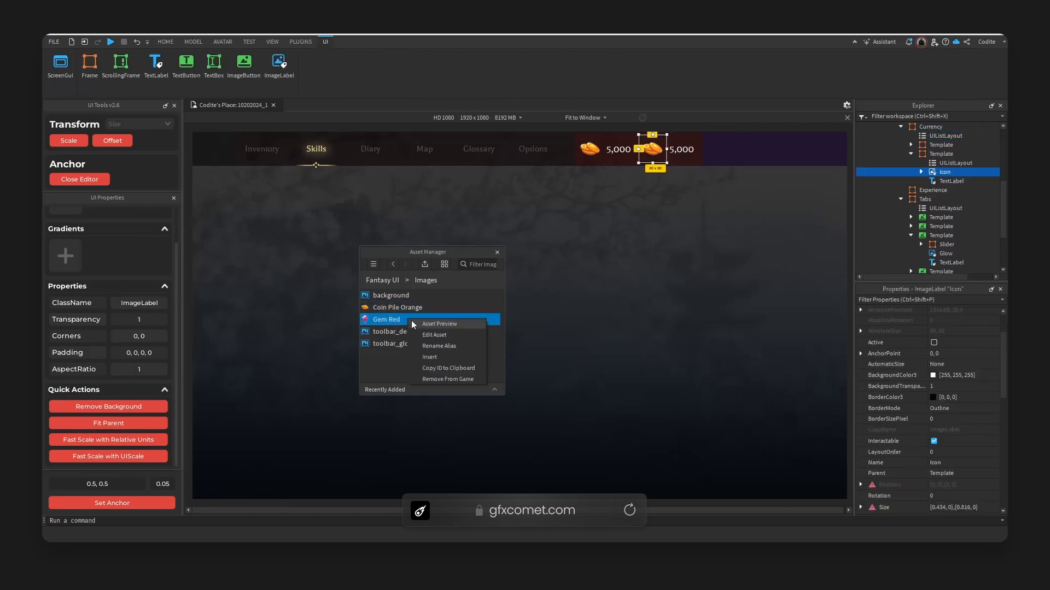
pyautogui.click(456, 370)
pyautogui.scroll(-3, 972, 457)
pyautogui.scroll(-4, 965, 421)
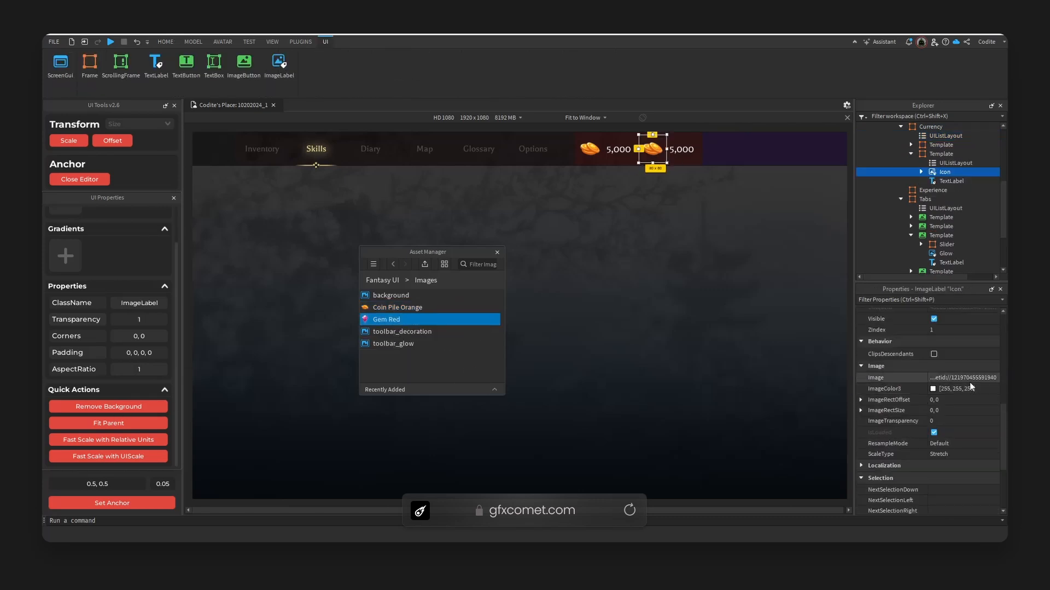
pyautogui.click(971, 376)
pyautogui.hotkey('ctrl', 'v')
pyautogui.press('Return')
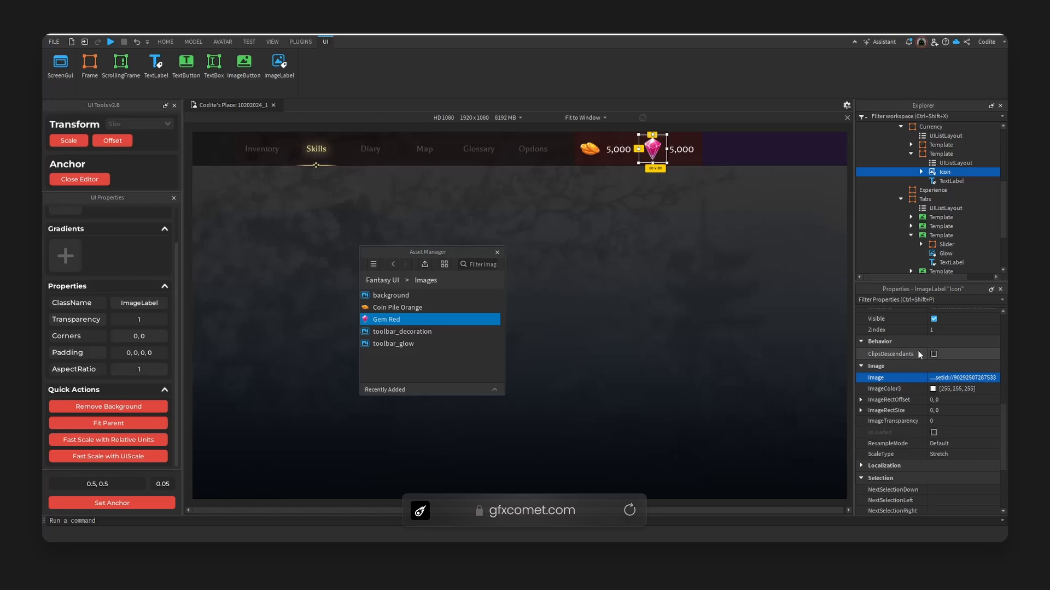
pyautogui.moveTo(667, 135); pyautogui.dragTo(662, 138)
# Change the amount text beside the gem icon to 180
pyautogui.doubleClick(683, 149)
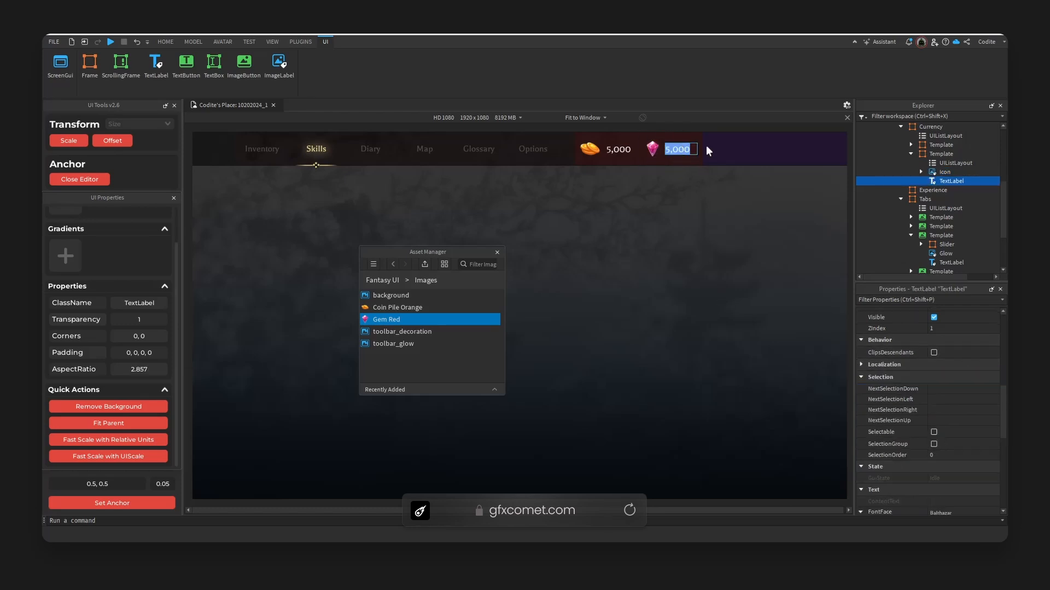
pyautogui.write('17')
pyautogui.press('BackSpace')
pyautogui.write('80')
pyautogui.press('Return')
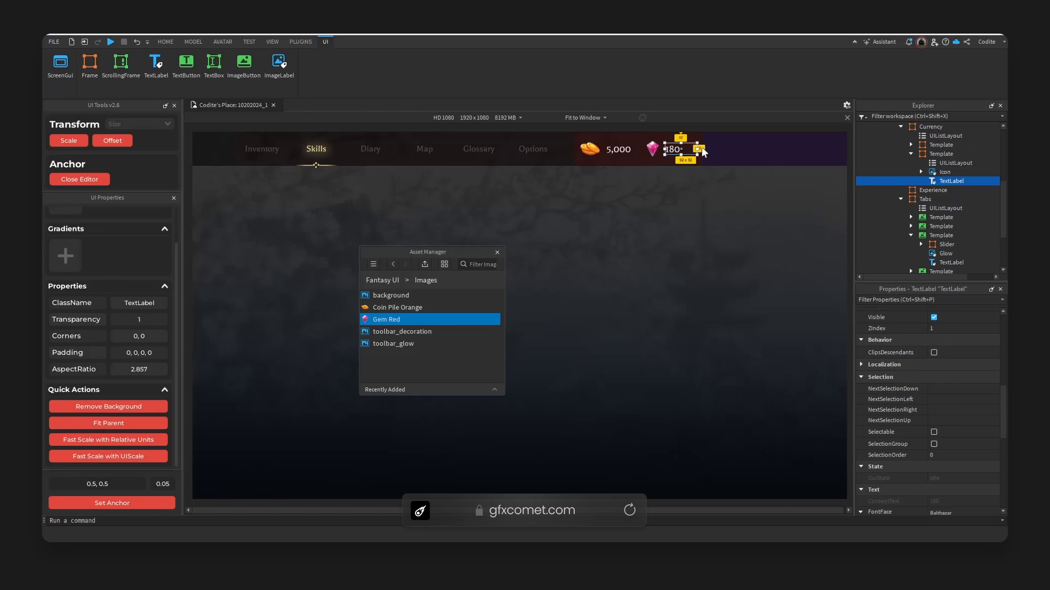
pyautogui.click(722, 230)
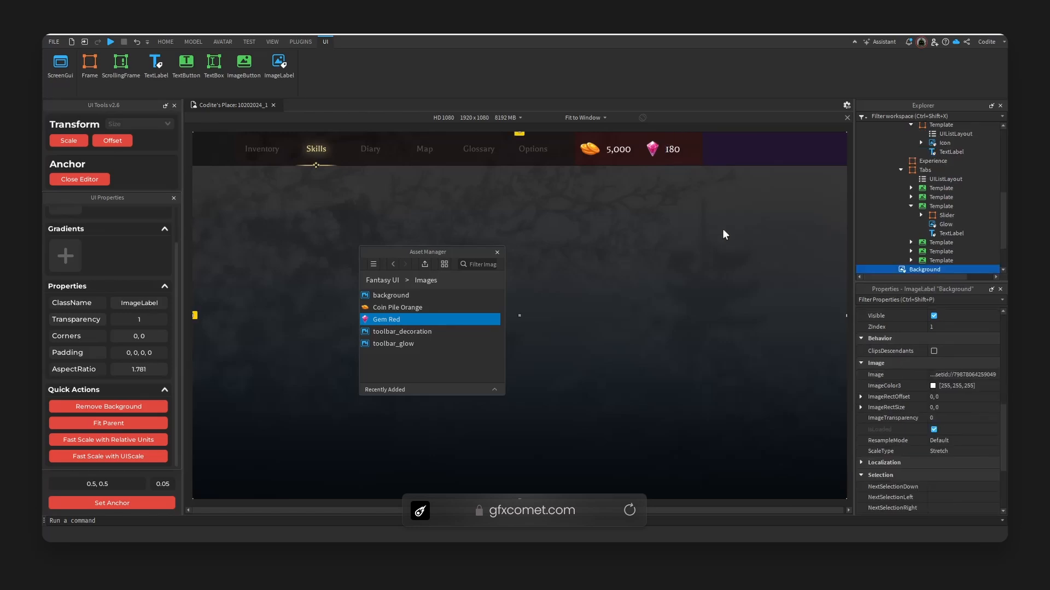
# Try a padding scale of 0.05 on the UIListLayout directly inside Currency and settle on 0.1
pyautogui.click(654, 148)
pyautogui.scroll(3, 939, 227)
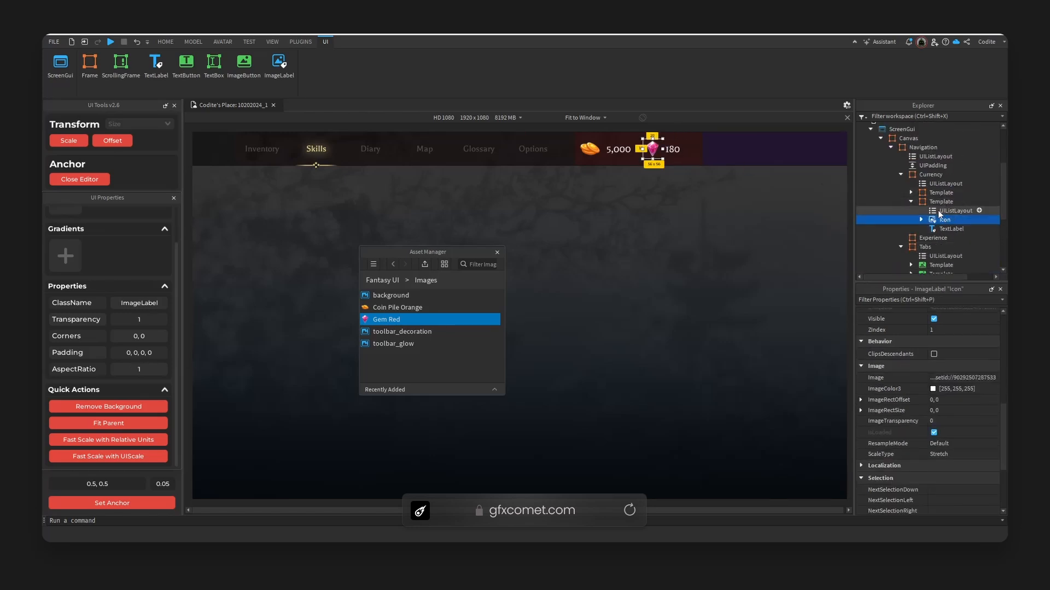
pyautogui.click(929, 211)
pyautogui.click(911, 201)
pyautogui.click(945, 183)
pyautogui.scroll(3, 966, 329)
pyautogui.click(861, 326)
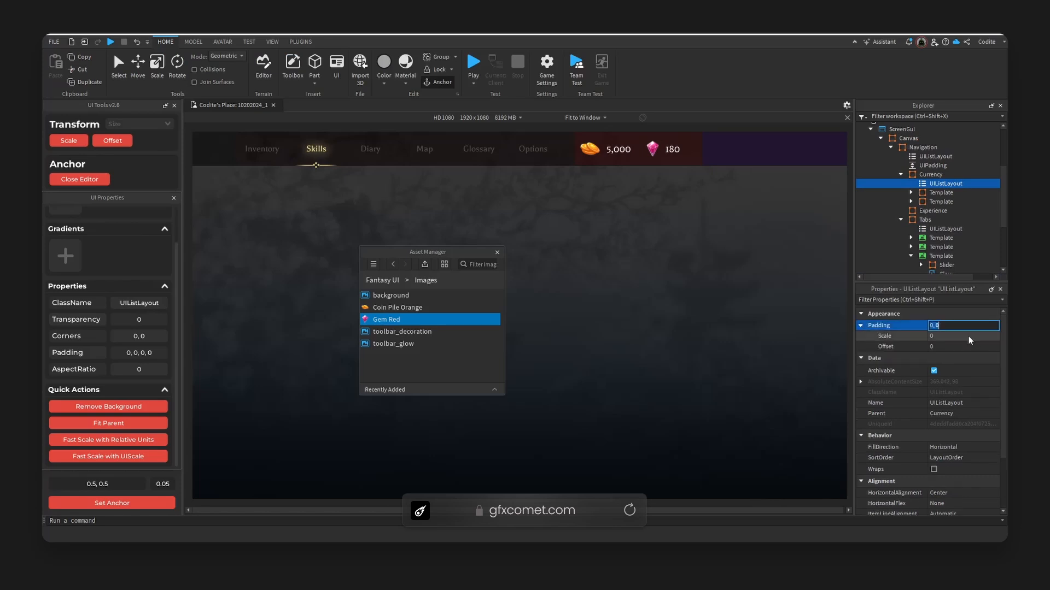
pyautogui.click(978, 336)
pyautogui.write('.05')
pyautogui.press('Return')
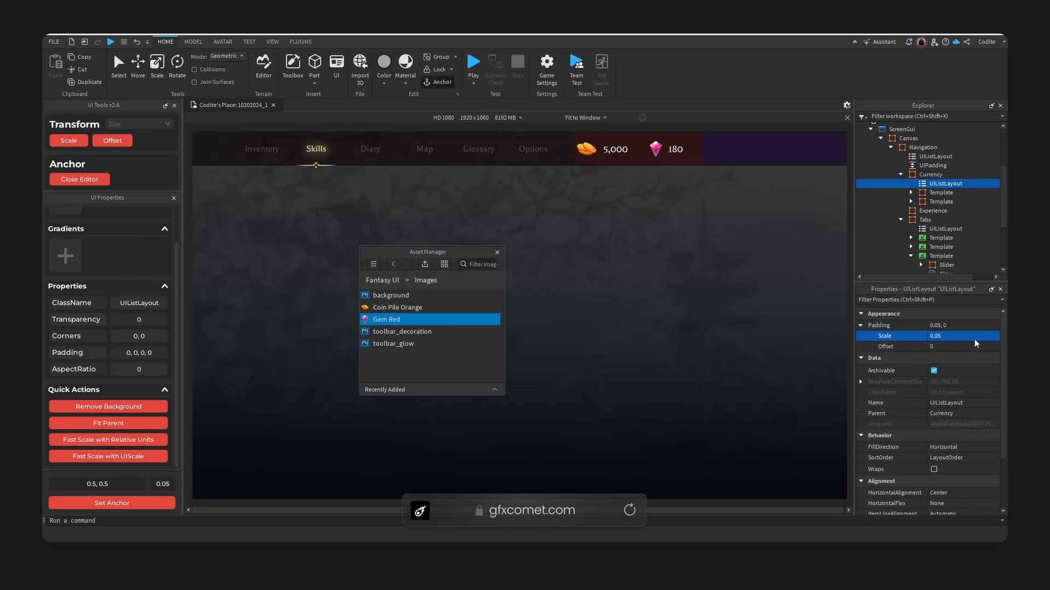
pyautogui.click(975, 339)
pyautogui.write('0.1')
pyautogui.press('Return')
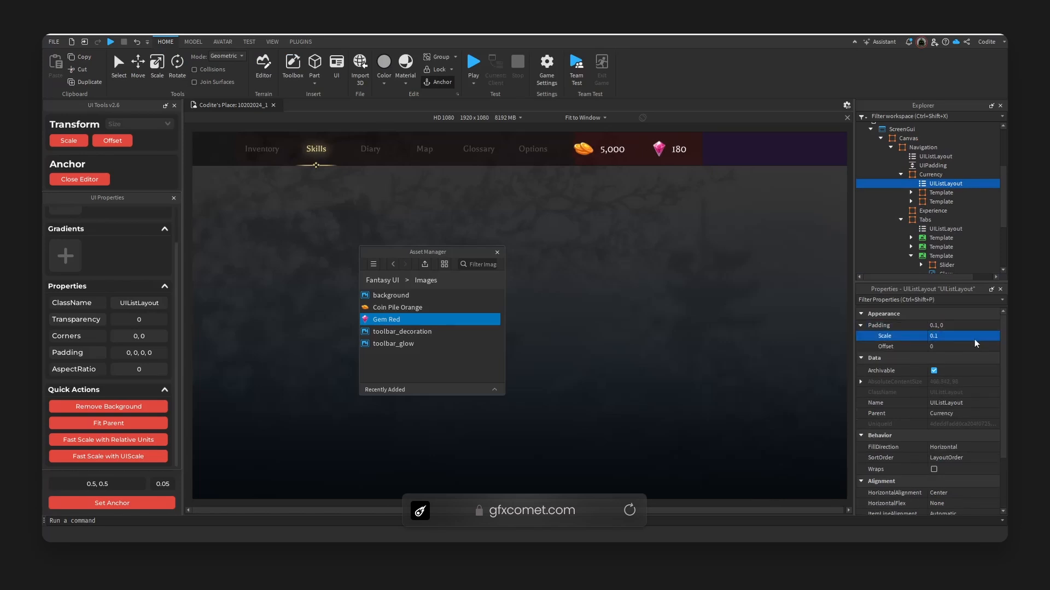
# Set the HorizontalAlignment of Currency's UIListLayout to Left
pyautogui.scroll(-3, 927, 456)
pyautogui.click(955, 420)
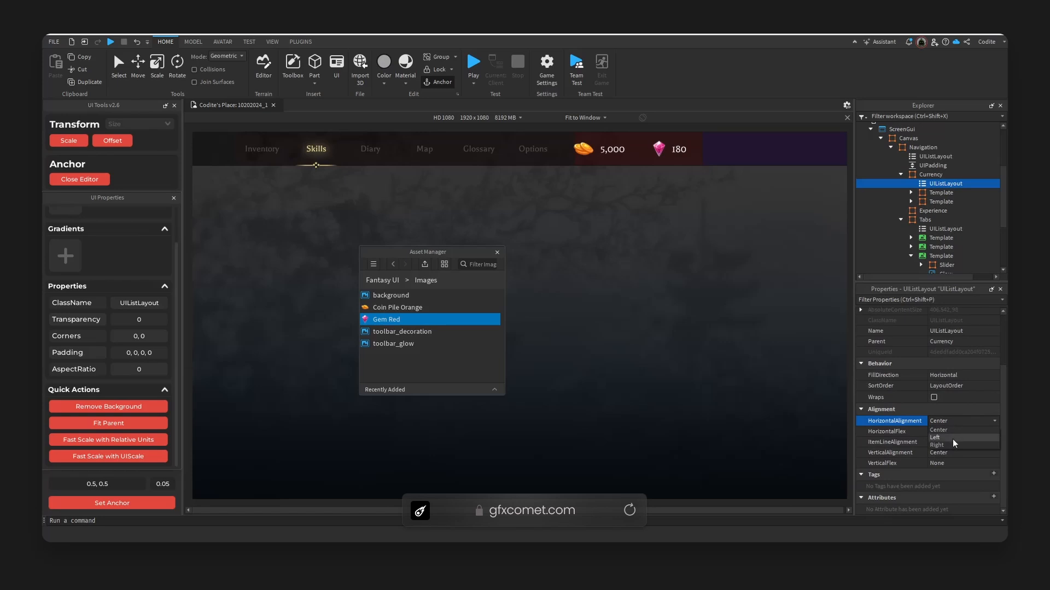
pyautogui.click(952, 438)
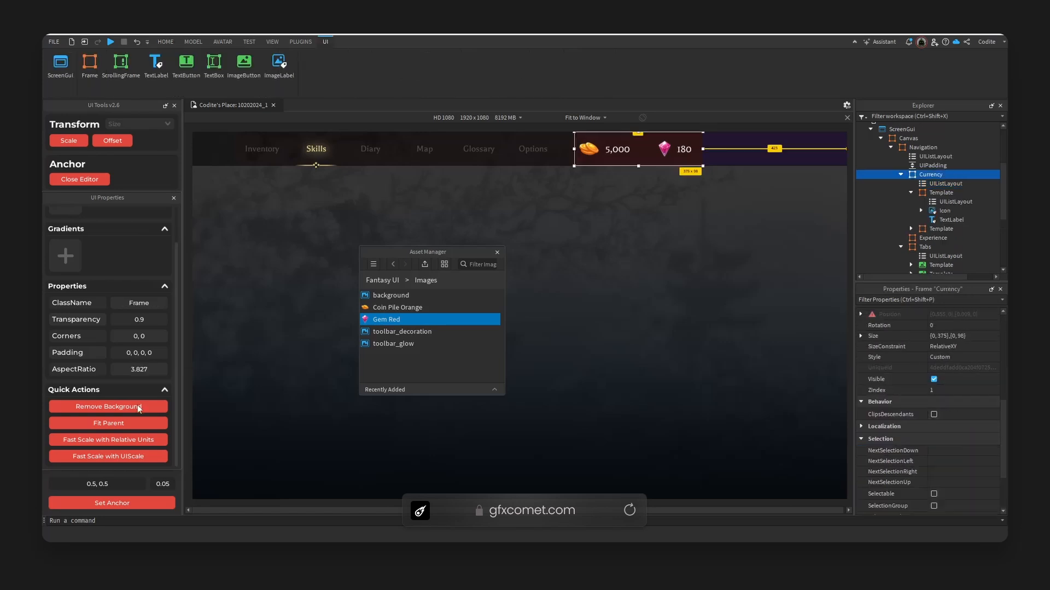
# Remove the backgrounds from the Currency and Tabs frames and convert the Tabs frame to scale units
pyautogui.click(138, 408)
pyautogui.click(490, 241)
pyautogui.click(559, 152)
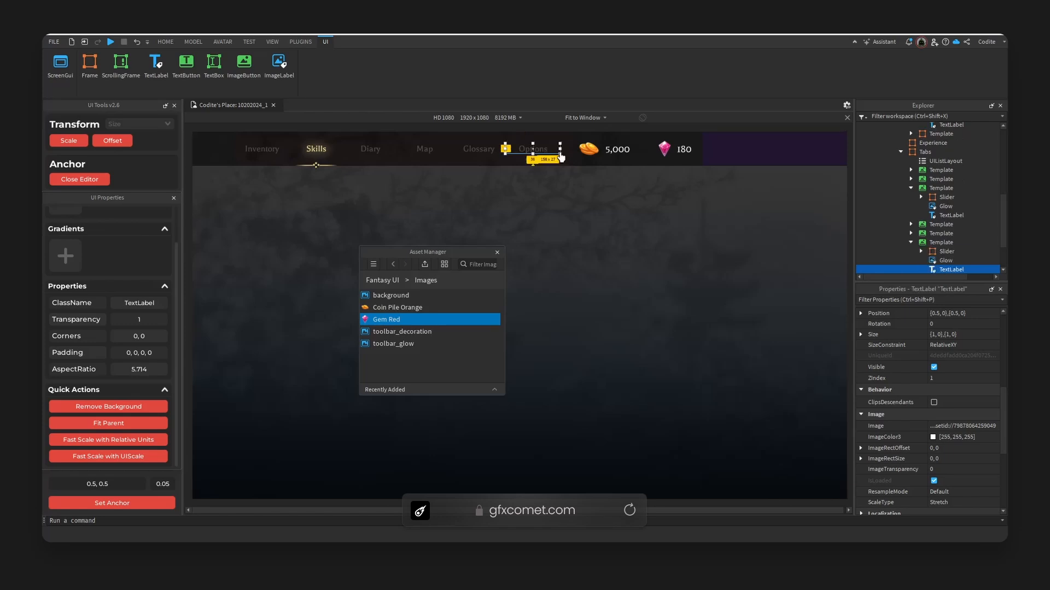
pyautogui.click(123, 412)
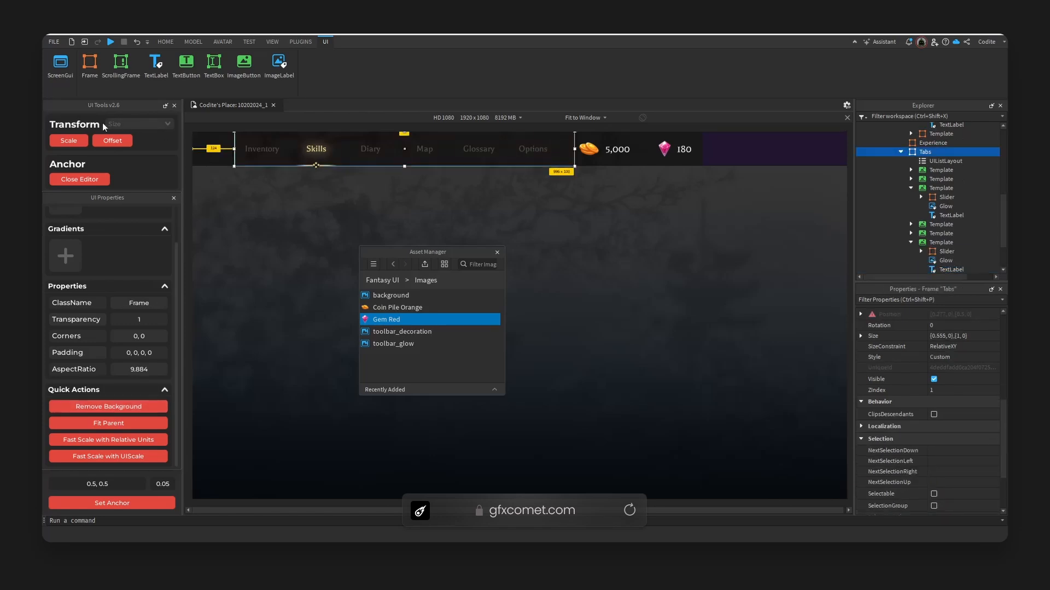
pyautogui.click(70, 141)
pyautogui.click(647, 251)
pyautogui.click(584, 118)
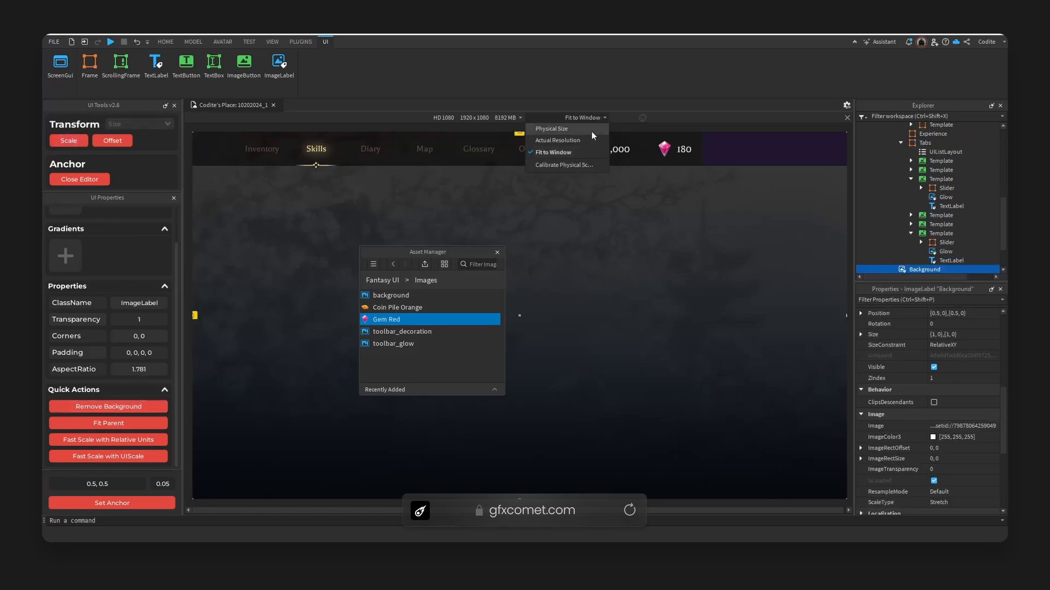
pyautogui.click(762, 163)
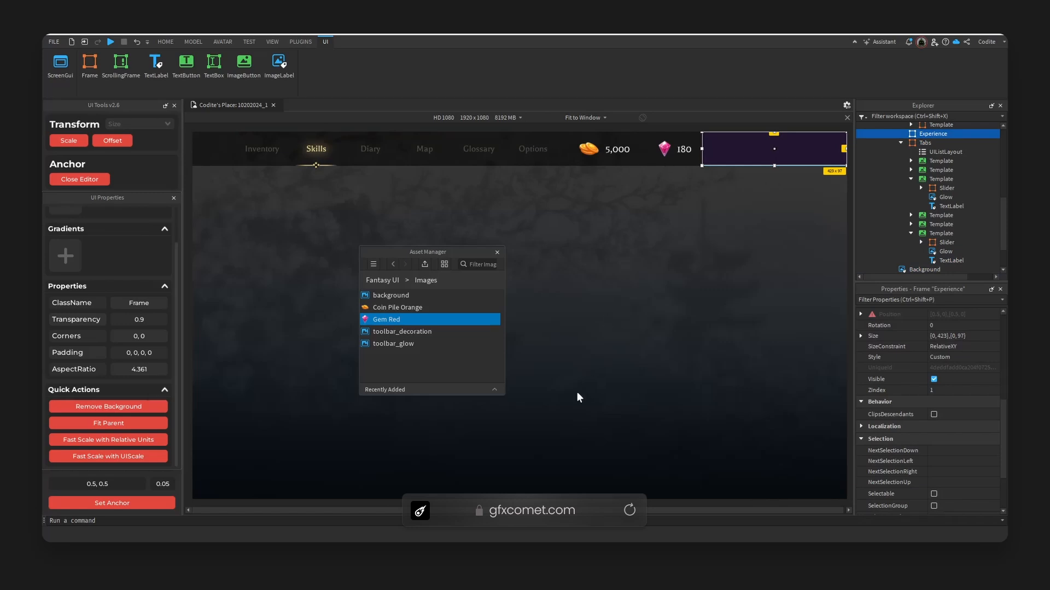
pyautogui.click(562, 146)
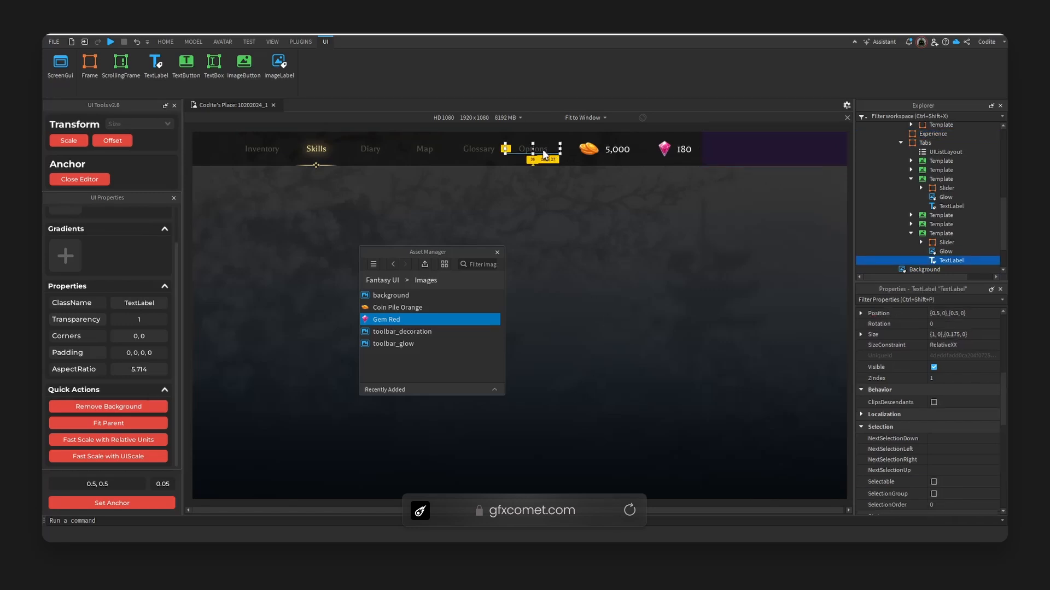
# Reduce the PaddingLeft scale of the UIPadding inside Navigation
pyautogui.click(900, 168)
pyautogui.moveTo(903, 195); pyautogui.dragTo(918, 123)
pyautogui.scroll(2, 923, 197)
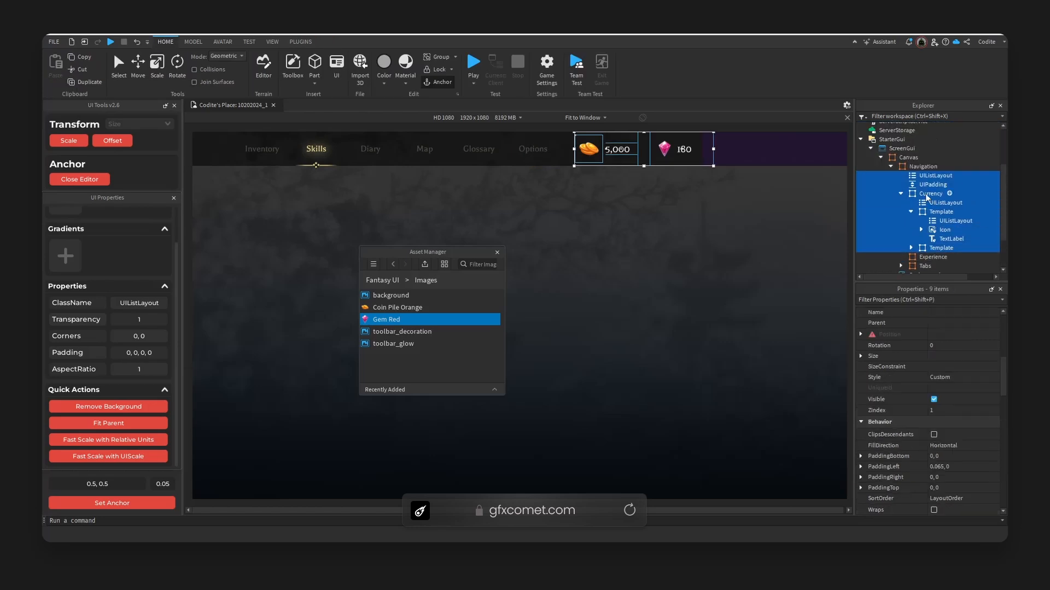
pyautogui.click(900, 196)
pyautogui.click(925, 207)
pyautogui.click(933, 187)
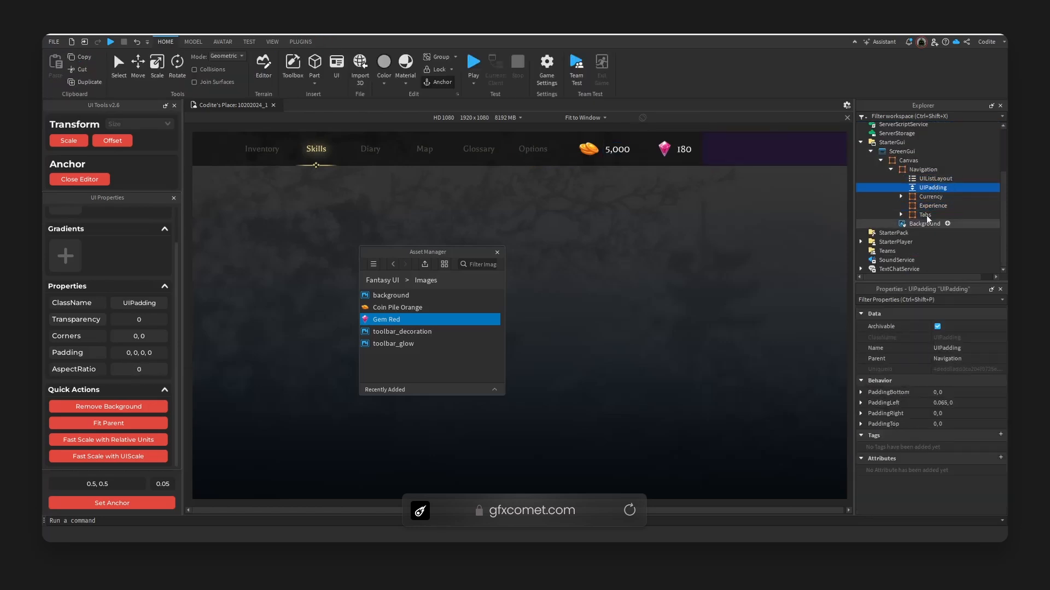
pyautogui.click(863, 403)
pyautogui.click(955, 414)
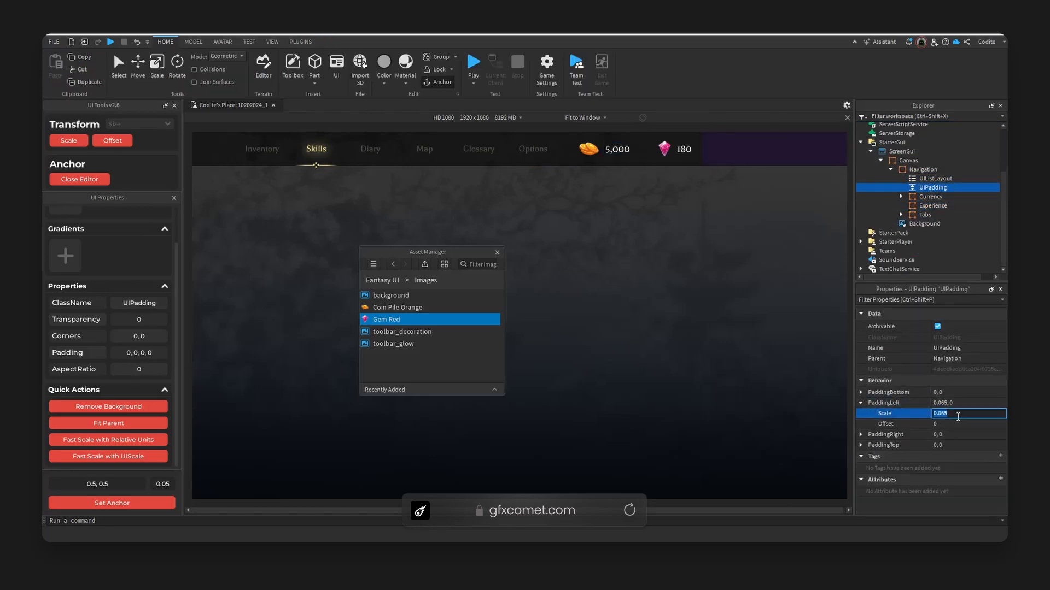
pyautogui.write('.')
pyautogui.press('Return')
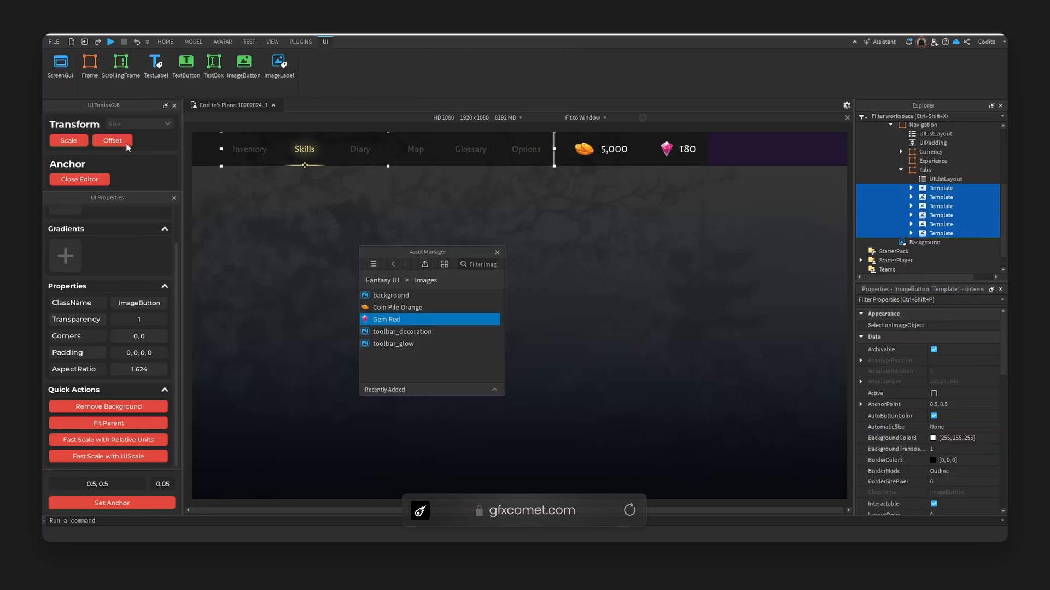
# Convert the six tab Templates inside Tabs to offset units and narrow them to about 144 px wide each
pyautogui.click(125, 141)
pyautogui.moveTo(553, 149); pyautogui.dragTo(517, 159)
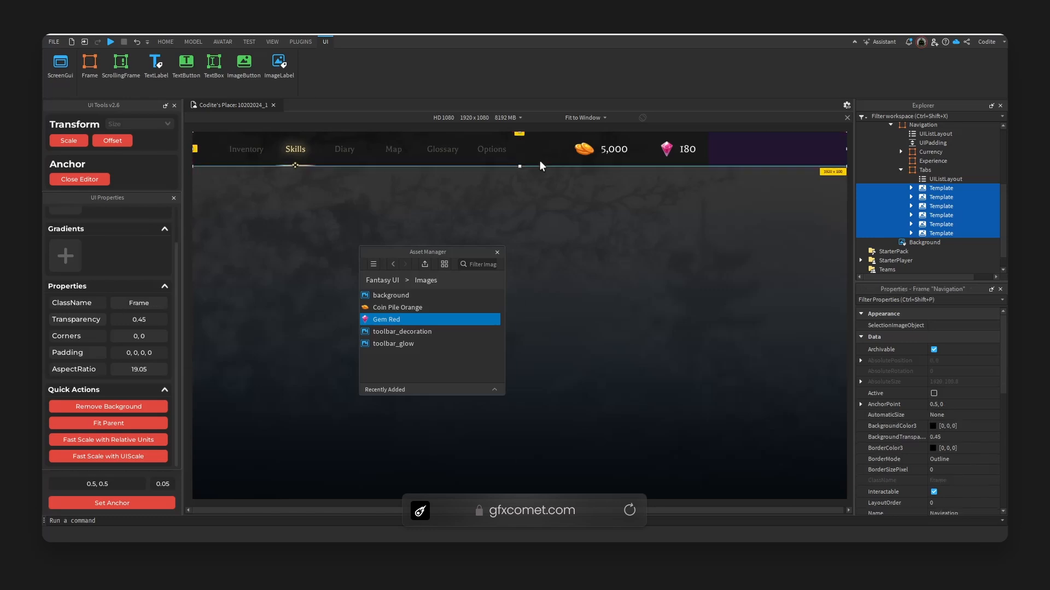
pyautogui.click(539, 160)
pyautogui.click(575, 230)
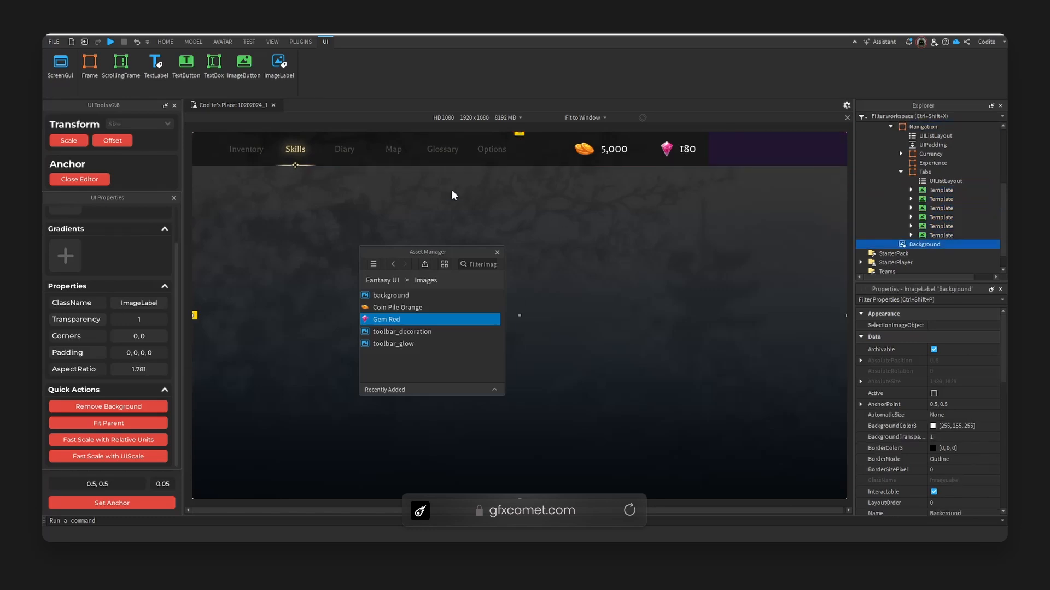
pyautogui.click(929, 190)
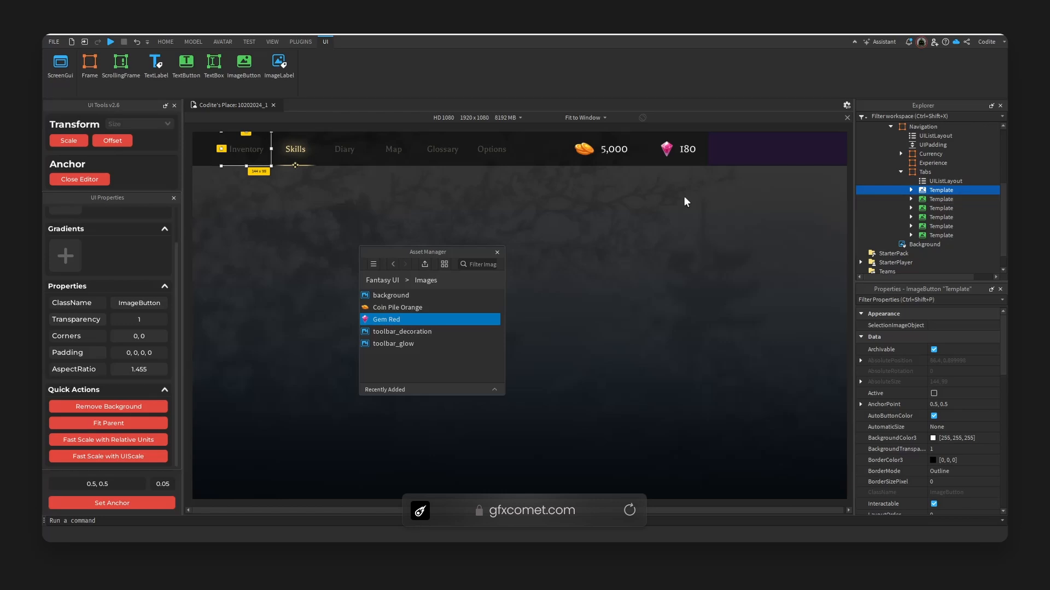
pyautogui.click(933, 199)
pyautogui.click(936, 209)
pyautogui.click(937, 218)
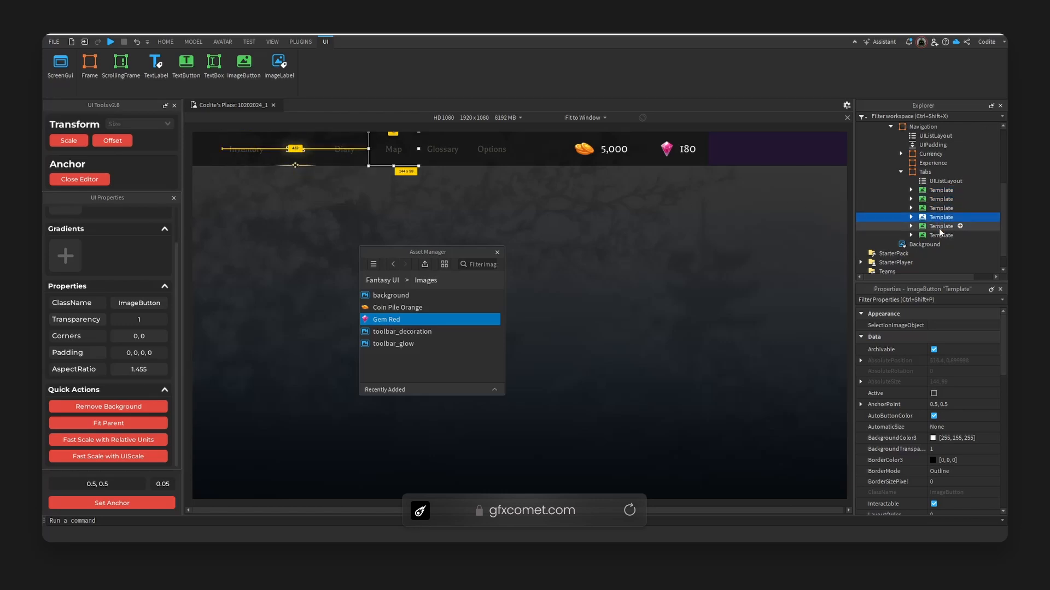
pyautogui.click(606, 219)
# View the navigation bar at actual resolution and examine the Skills tab's slider against the bar's lower edge
pyautogui.click(585, 117)
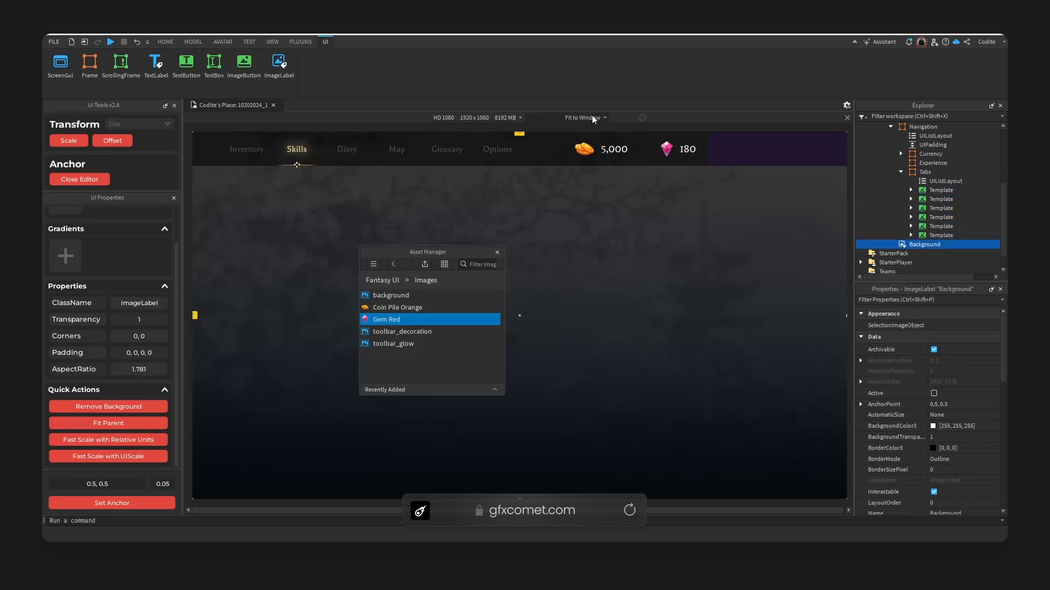
pyautogui.click(584, 140)
pyautogui.click(361, 180)
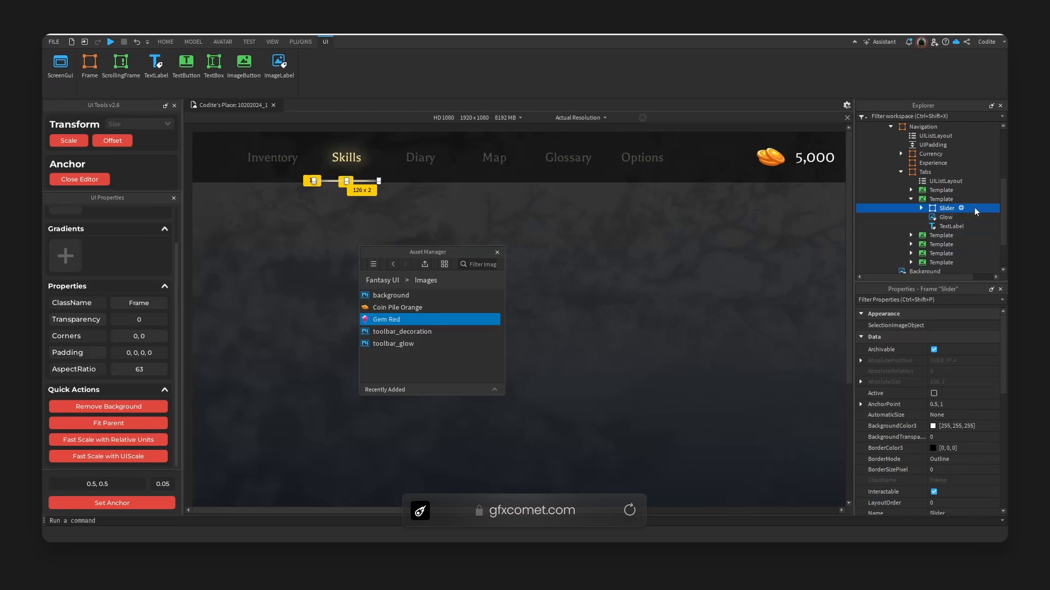
pyautogui.click(942, 199)
pyautogui.click(942, 191)
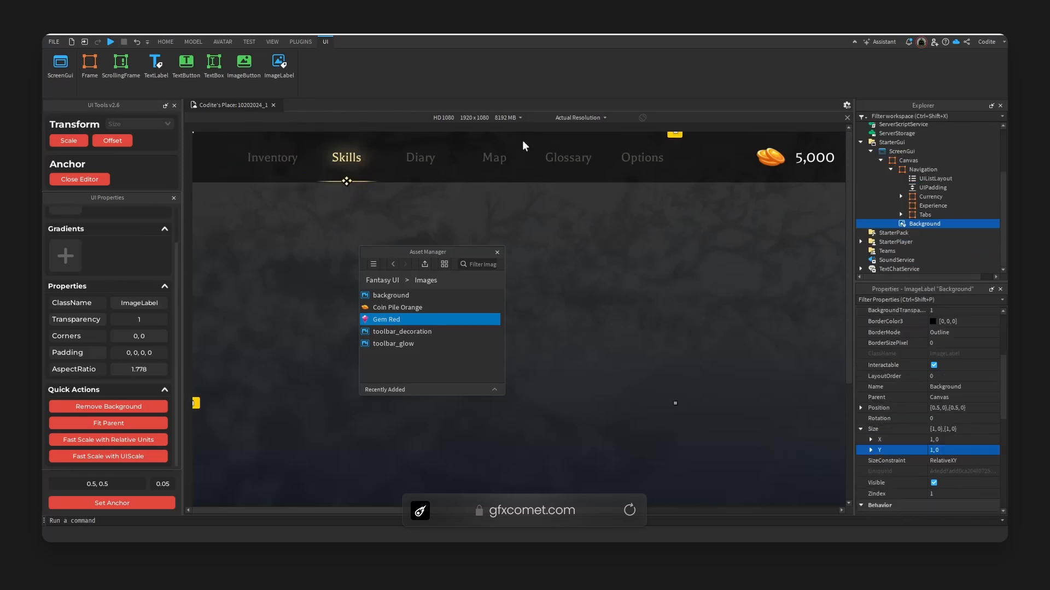
pyautogui.click(590, 137)
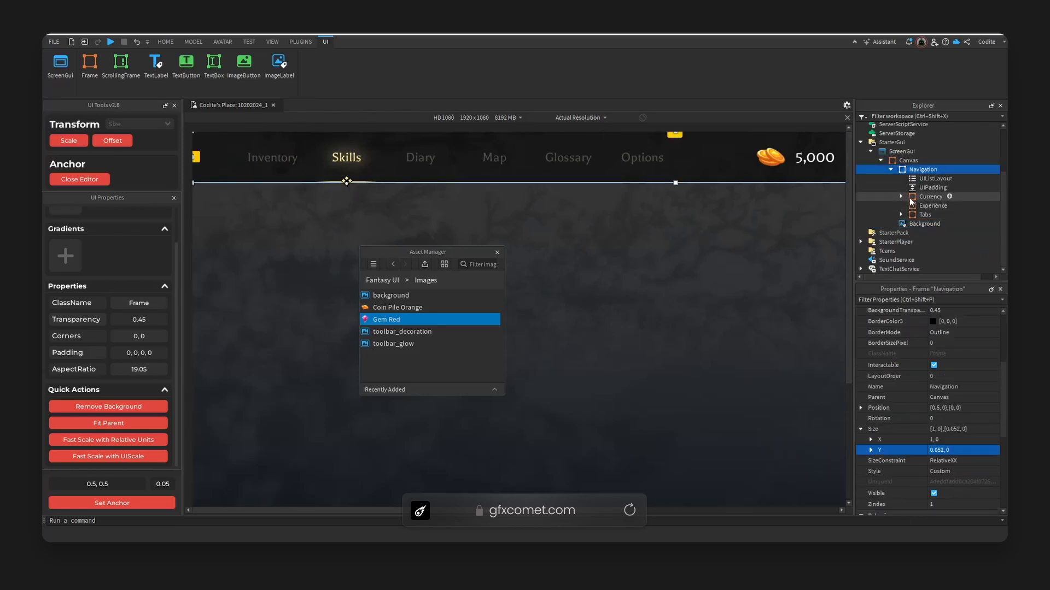
pyautogui.click(362, 182)
pyautogui.click(494, 222)
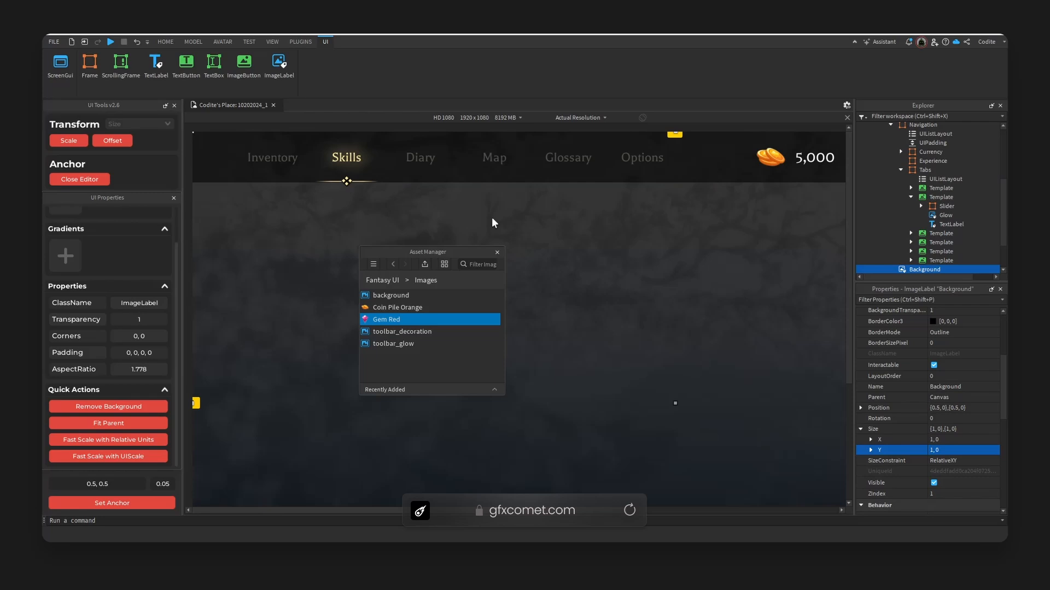
pyautogui.click(368, 186)
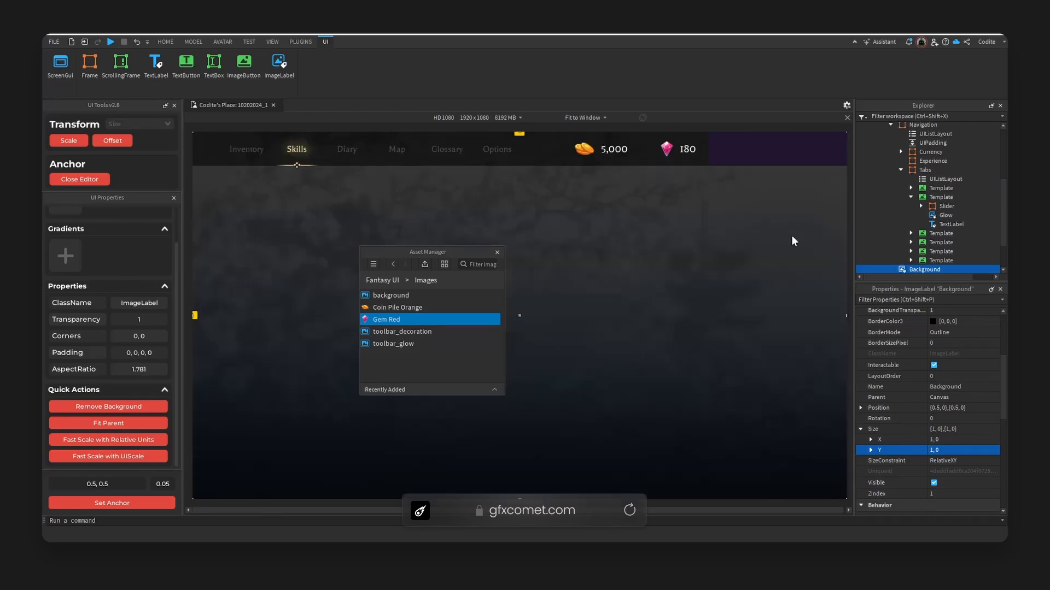
# Display the canvas at actual resolution and add a UIListLayout to the Experience frame
pyautogui.click(790, 157)
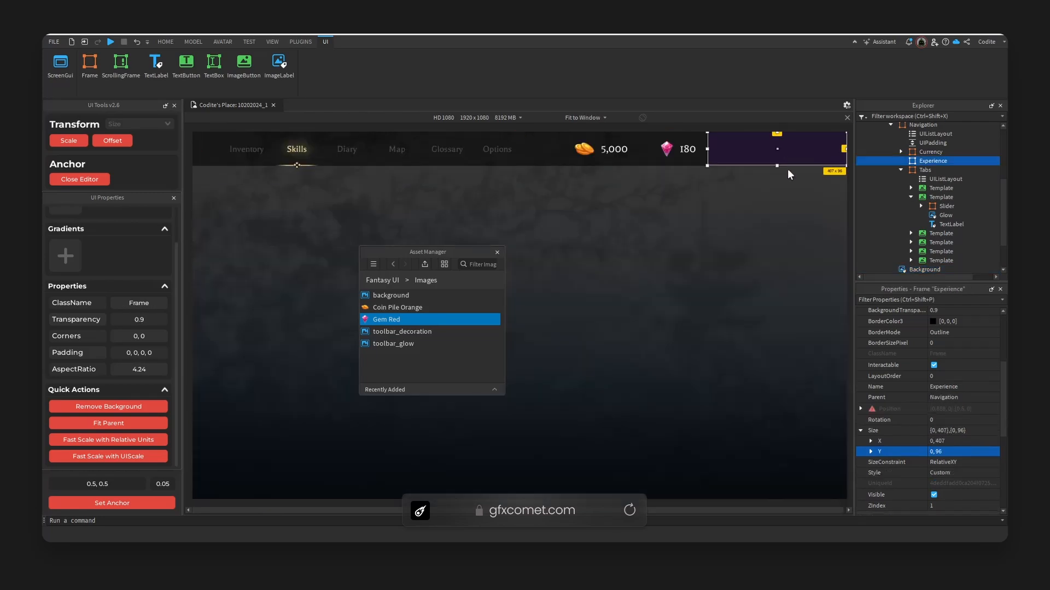
pyautogui.click(584, 118)
pyautogui.click(588, 131)
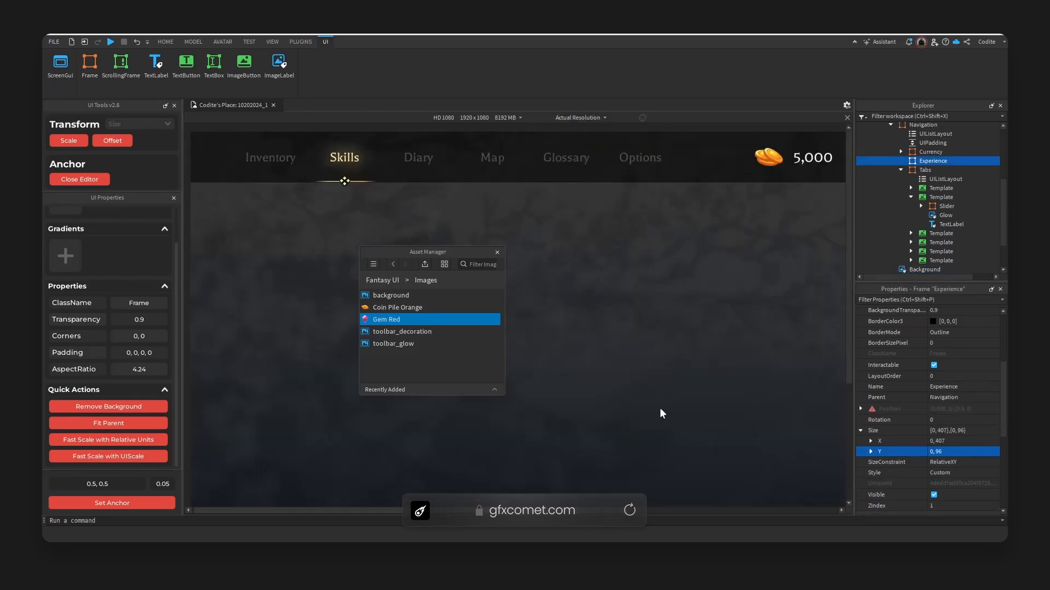
pyautogui.moveTo(613, 510); pyautogui.dragTo(845, 511)
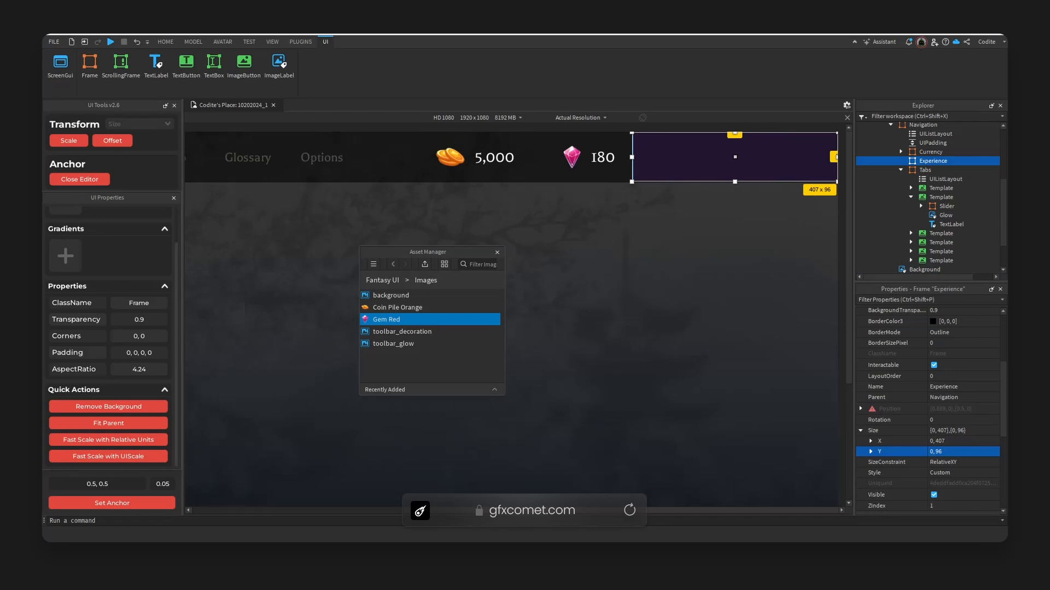
pyautogui.scroll(2, 899, 168)
pyautogui.click(955, 204)
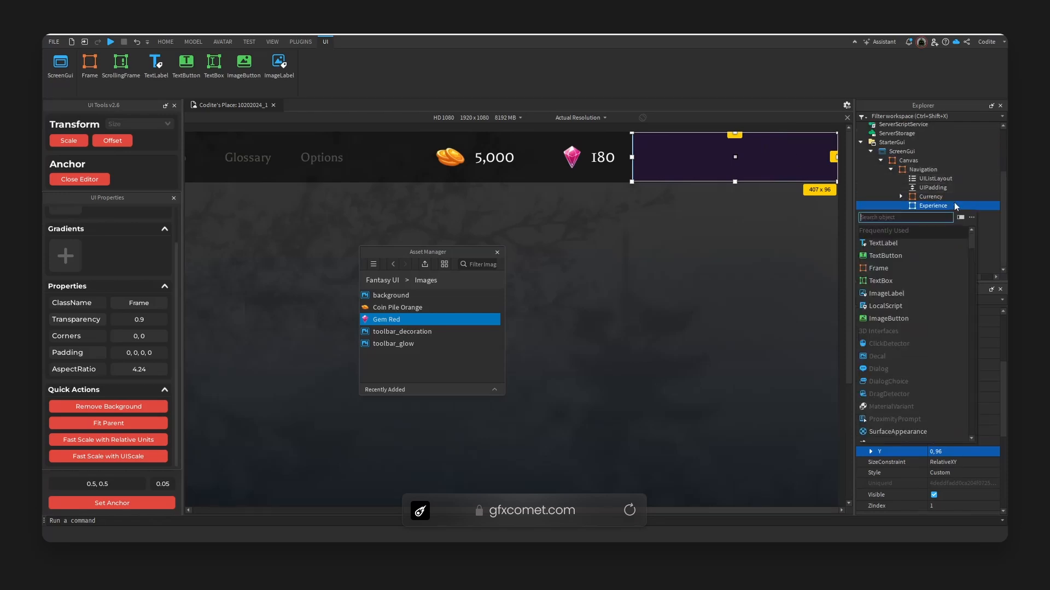
pyautogui.write('uil')
pyautogui.press('Return')
# Set the Experience UIListLayout to Horizontal fill direction with Center horizontal and vertical alignment
pyautogui.click(959, 217)
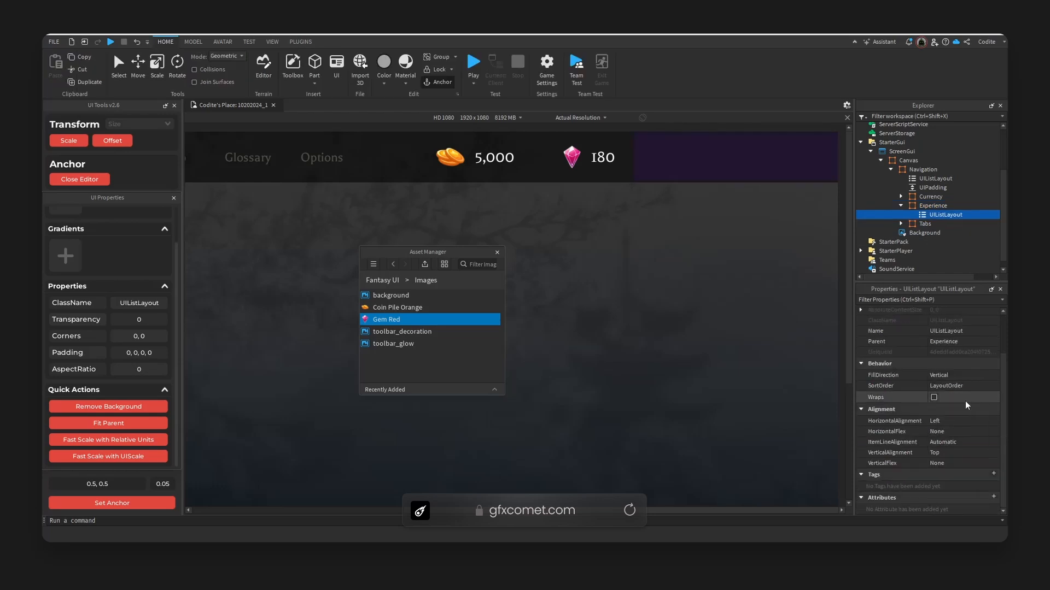
pyautogui.click(968, 378)
pyautogui.click(962, 390)
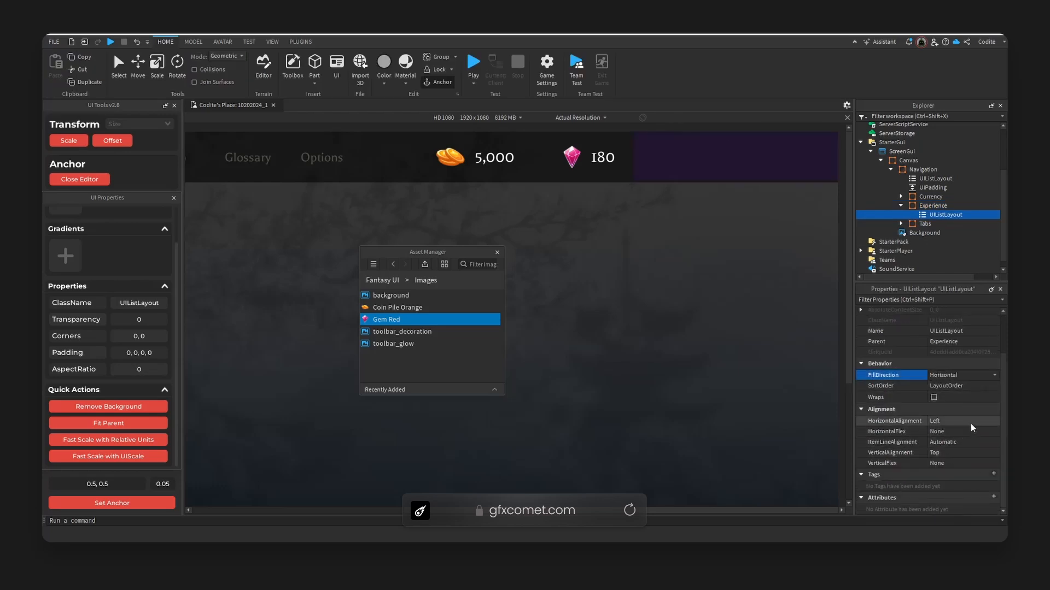
pyautogui.click(971, 422)
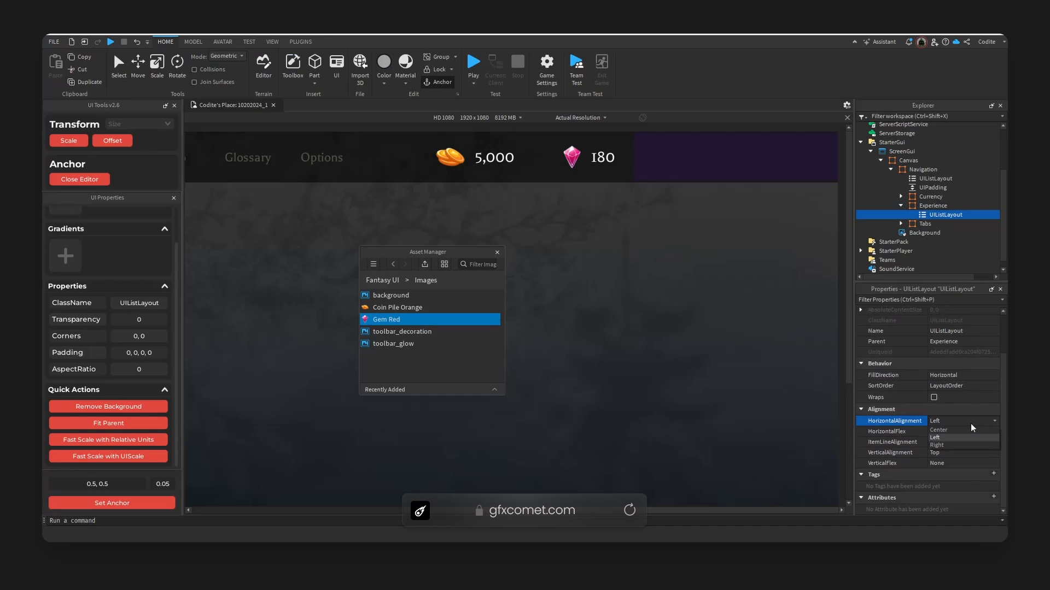
pyautogui.click(975, 430)
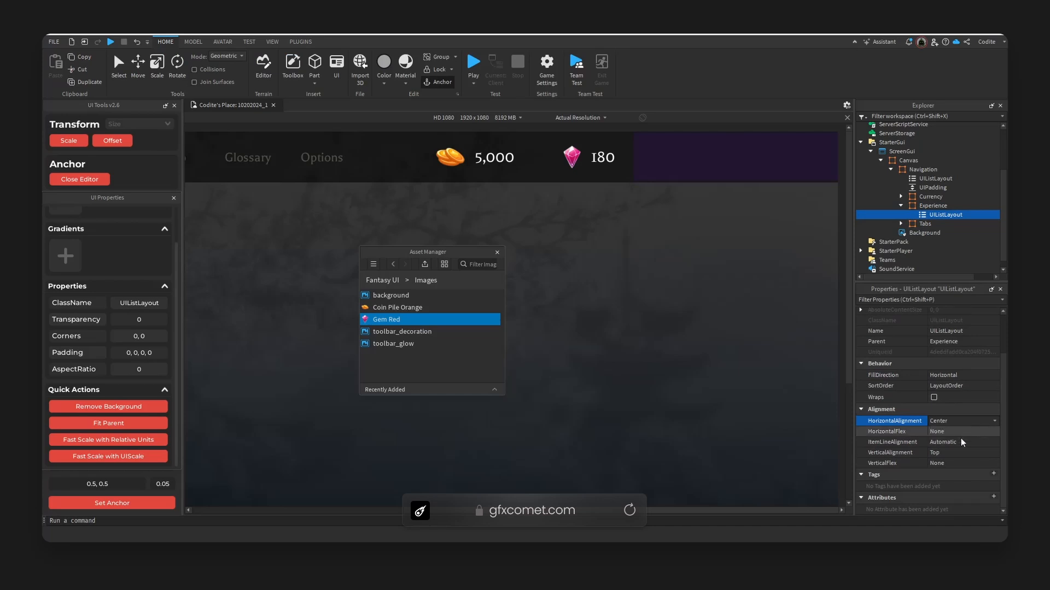
pyautogui.click(962, 454)
pyautogui.click(951, 468)
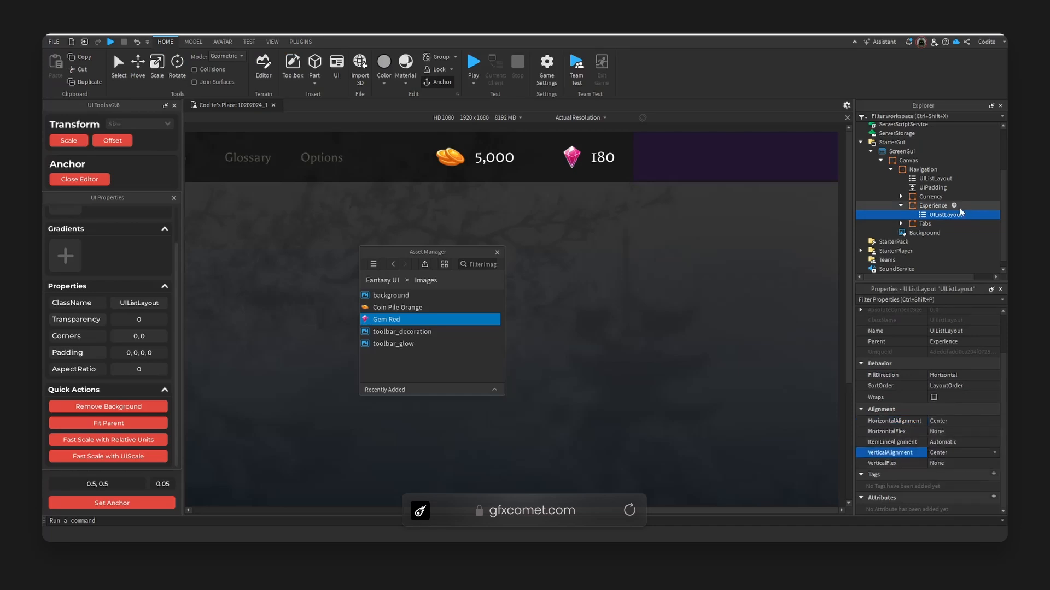
# Insert a Frame inside Experience and set its width to 209 px
pyautogui.click(951, 206)
pyautogui.click(917, 235)
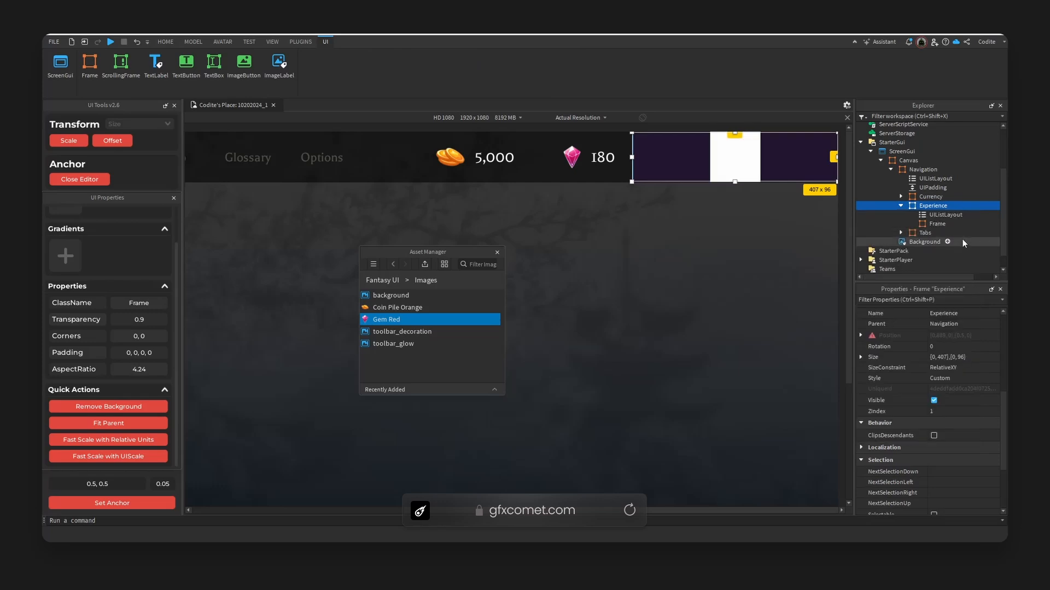
pyautogui.click(937, 223)
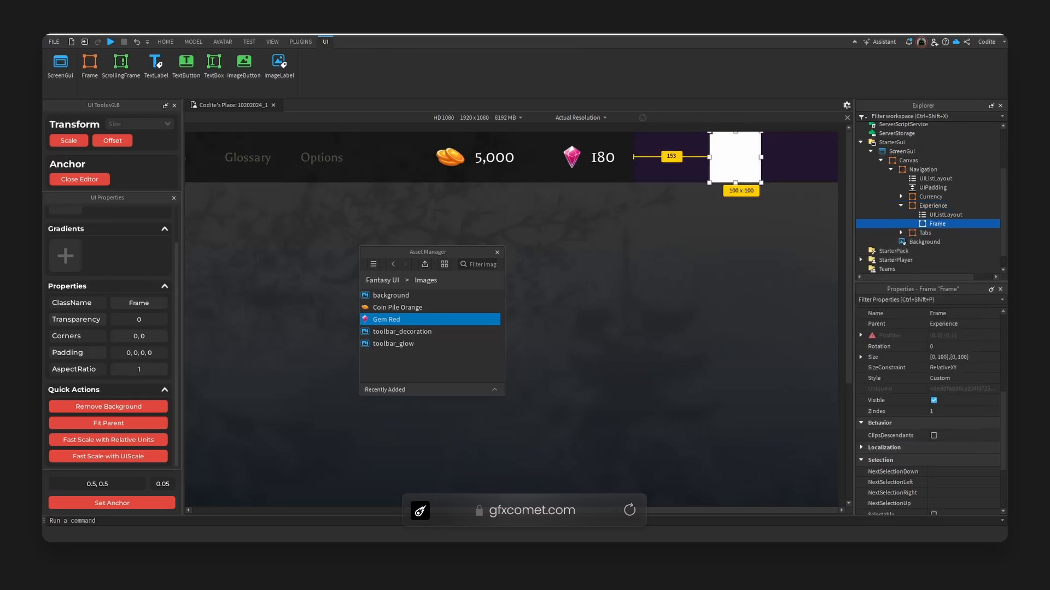
pyautogui.scroll(3, 912, 409)
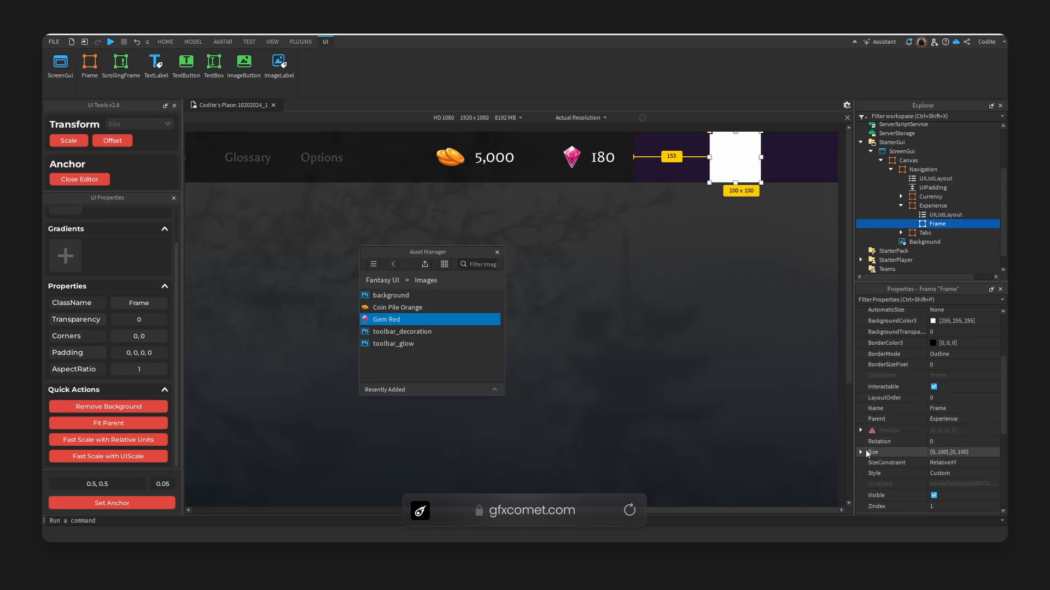
pyautogui.click(861, 452)
pyautogui.doubleClick(971, 463)
pyautogui.write('209')
pyautogui.press('Return')
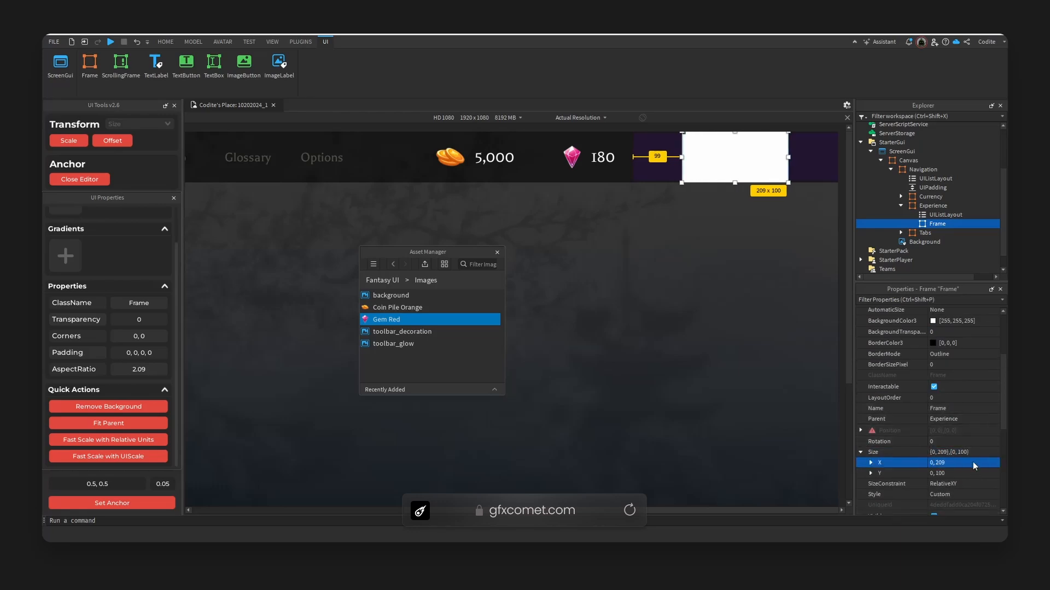
# Colour the new frame in Experience red (255, 0, 4) and set its anchor point to 0.5, 0.5
pyautogui.scroll(4, 969, 397)
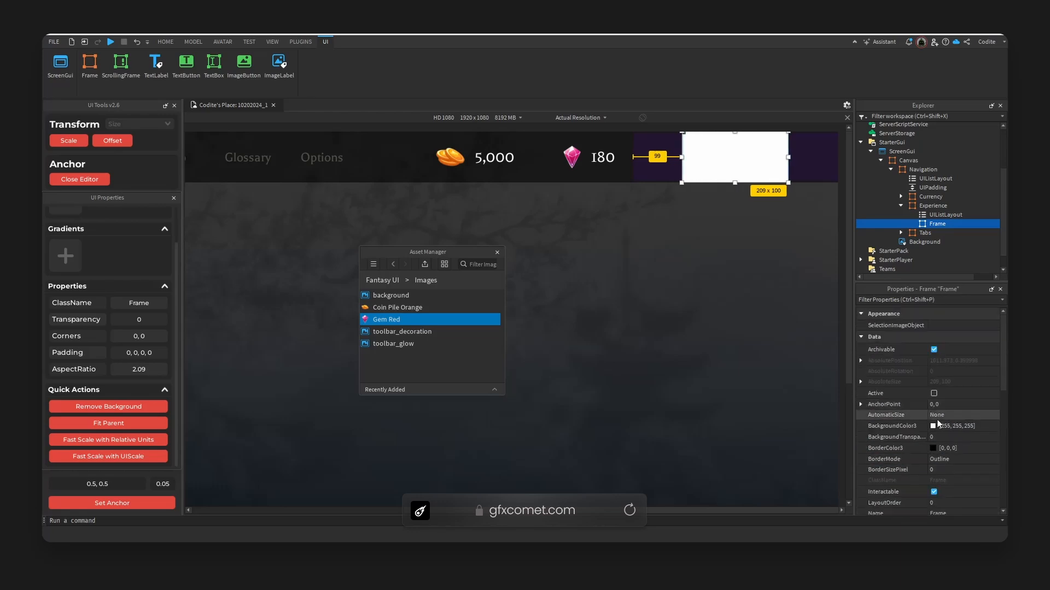
pyautogui.click(933, 425)
pyautogui.click(519, 201)
pyautogui.click(591, 378)
pyautogui.click(94, 503)
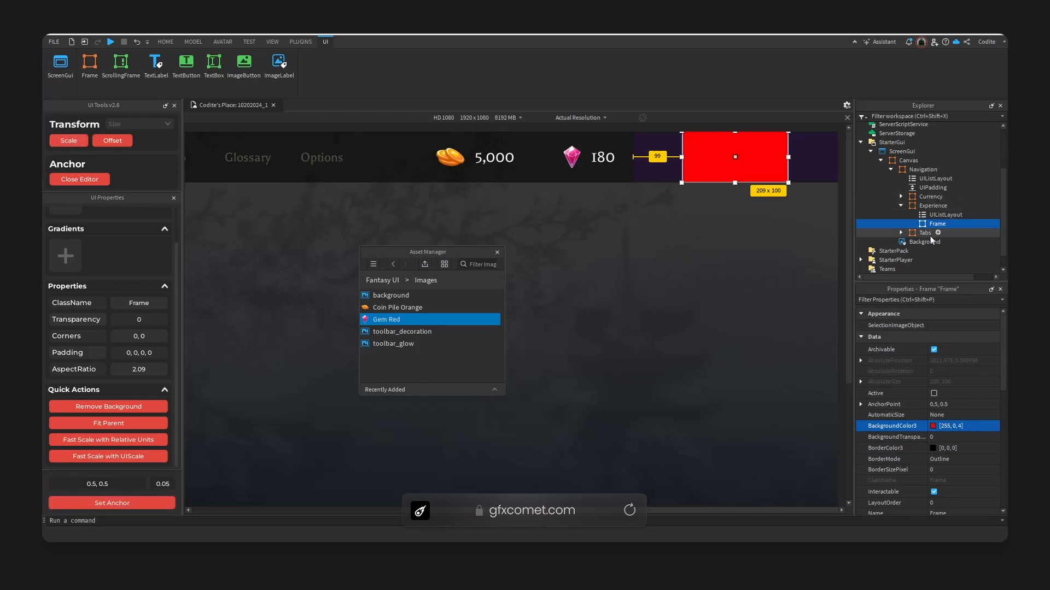
# Rename the red frame inside Experience as EXP
pyautogui.press('F2')
pyautogui.write('EXP')
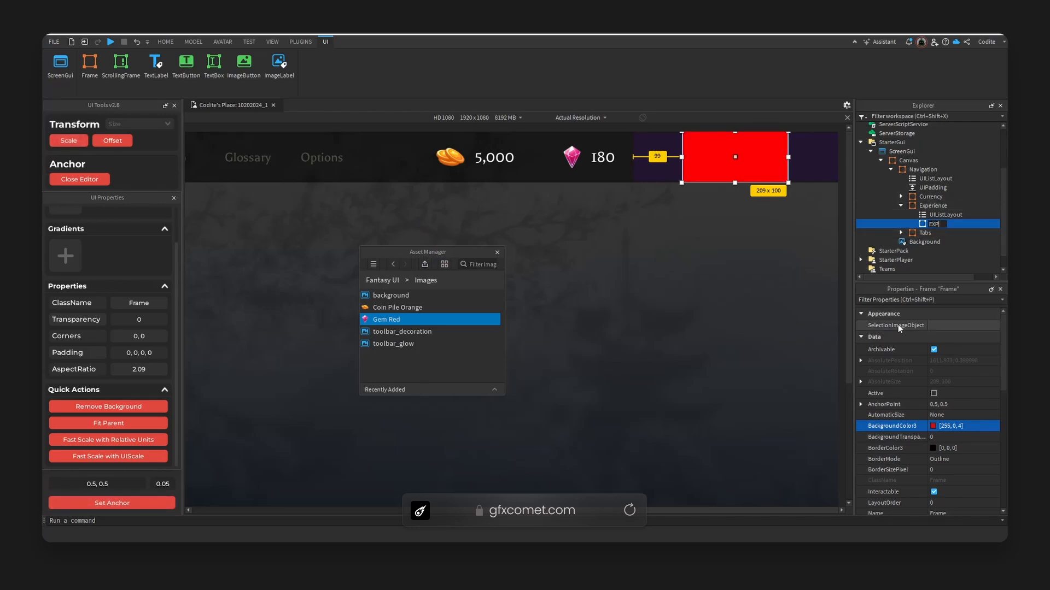
pyautogui.press('BackSpace')
pyautogui.press('BackSpace')
pyautogui.write('XP')
pyautogui.press('Return')
# Add a UIListLayout to the EXP frame and set its VerticalAlignment to Center
pyautogui.click(947, 224)
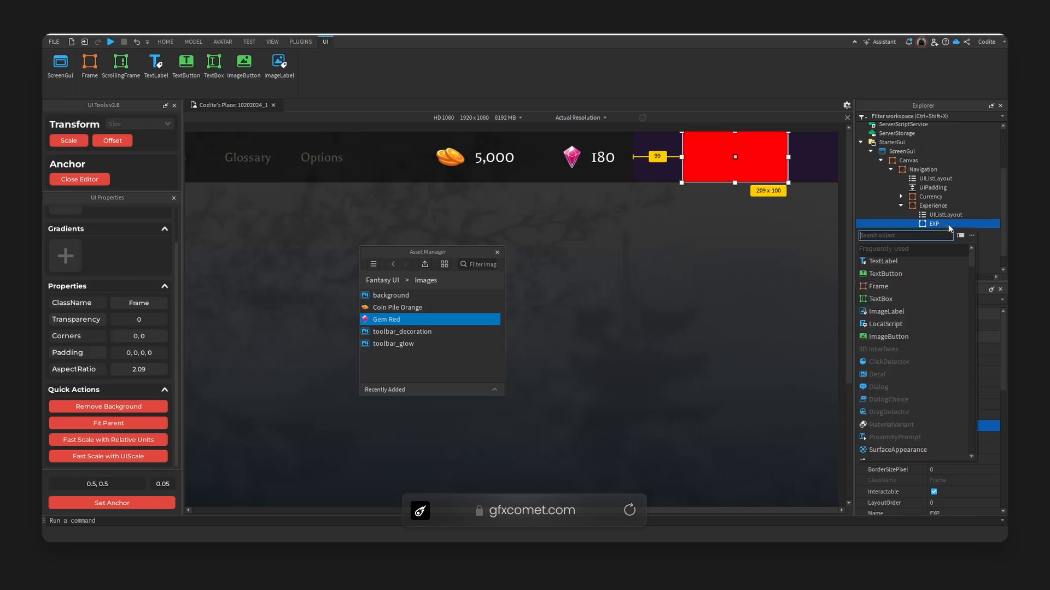
pyautogui.write('ui')
pyautogui.press('Return')
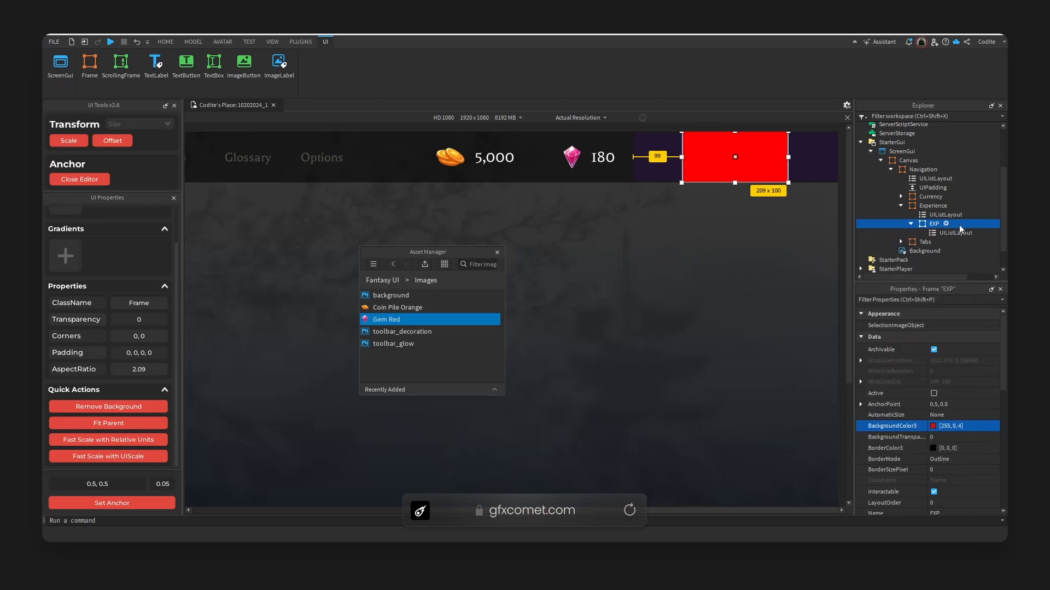
pyautogui.scroll(-2, 968, 430)
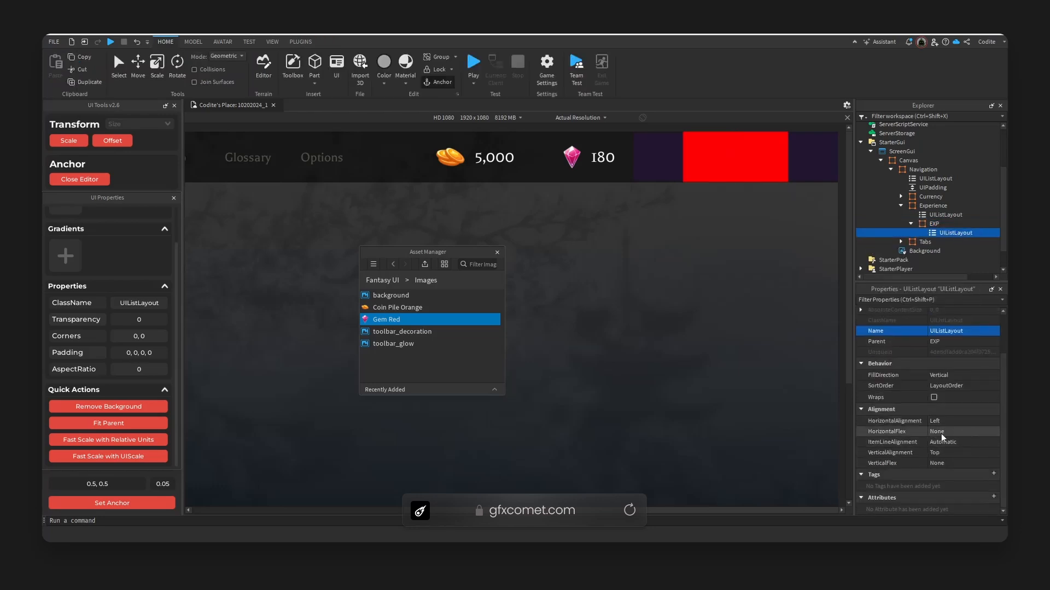
pyautogui.click(962, 454)
pyautogui.click(959, 470)
# Insert a Frame inside EXP and set the EXP UIListLayout's HorizontalAlignment to Center
pyautogui.click(947, 225)
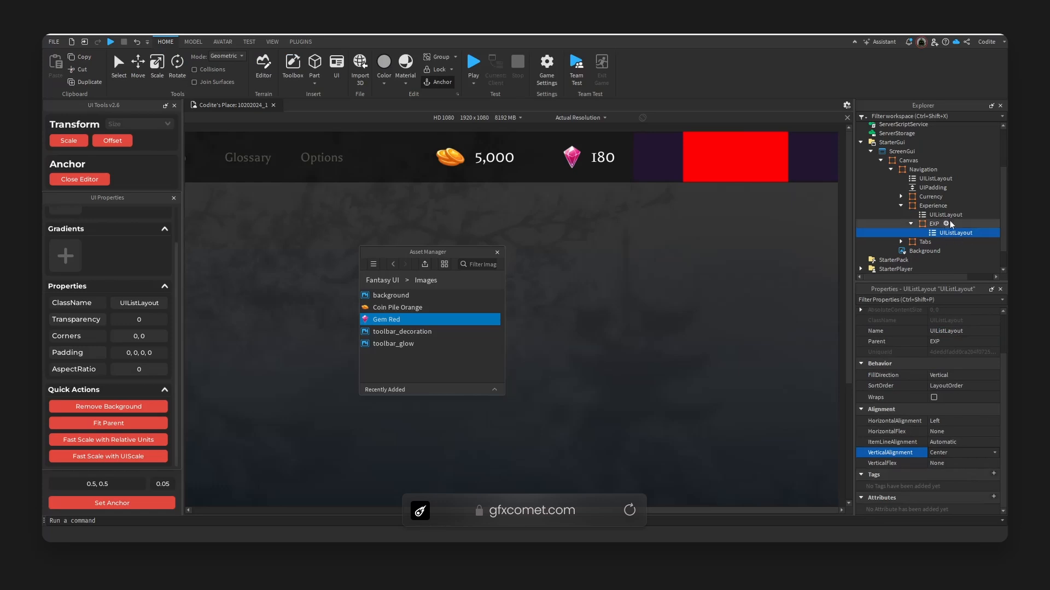
pyautogui.write('fra')
pyautogui.click(930, 252)
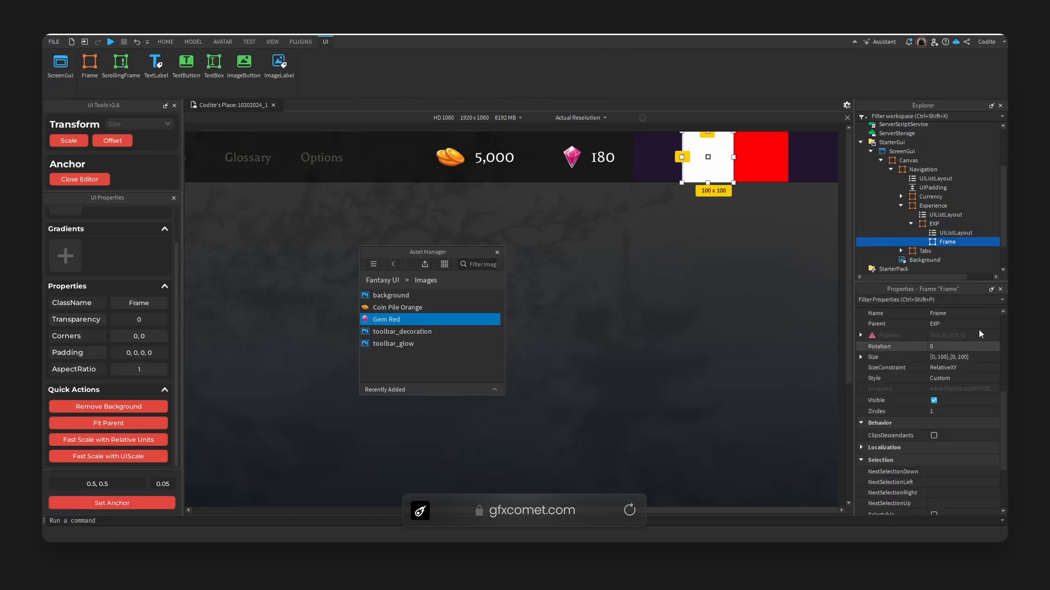
pyautogui.click(952, 233)
pyautogui.click(953, 422)
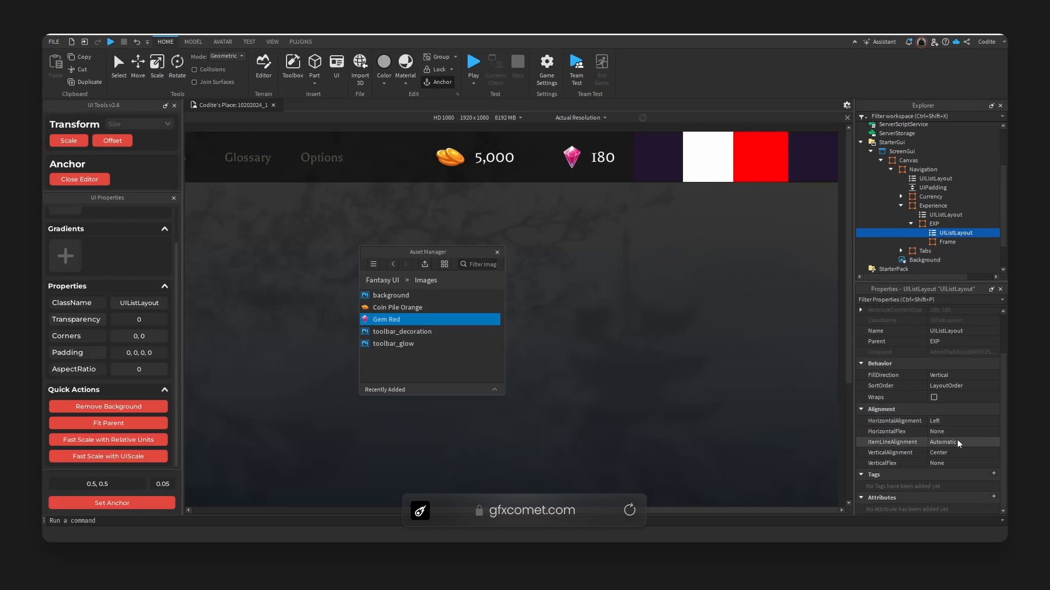
pyautogui.click(958, 428)
# Make the new frame span EXP's full width with an X size of scale 1 and offset 0
pyautogui.click(738, 176)
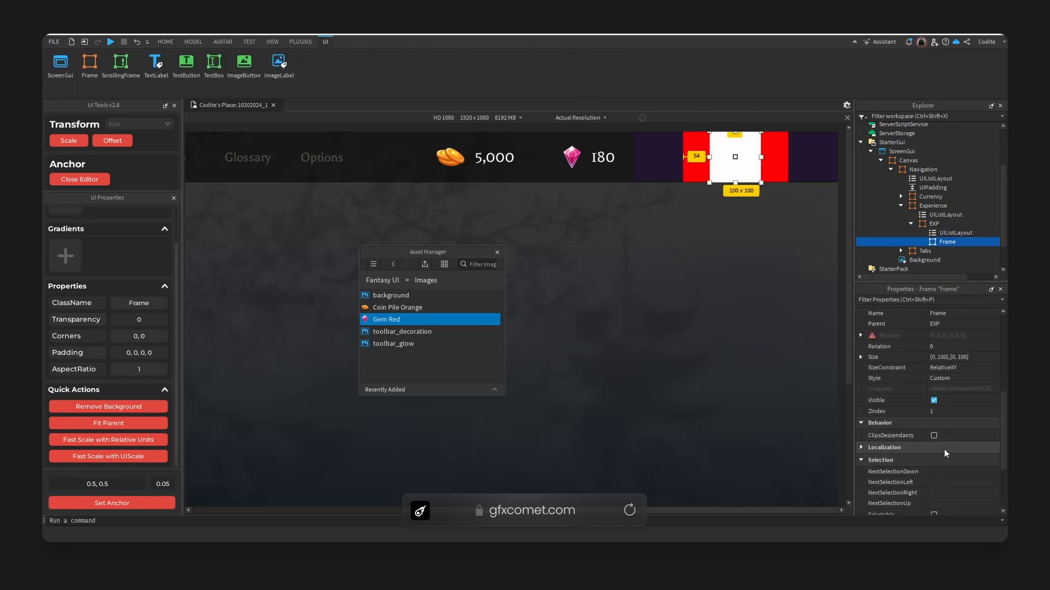
pyautogui.scroll(2, 929, 453)
pyautogui.click(962, 389)
pyautogui.click(861, 389)
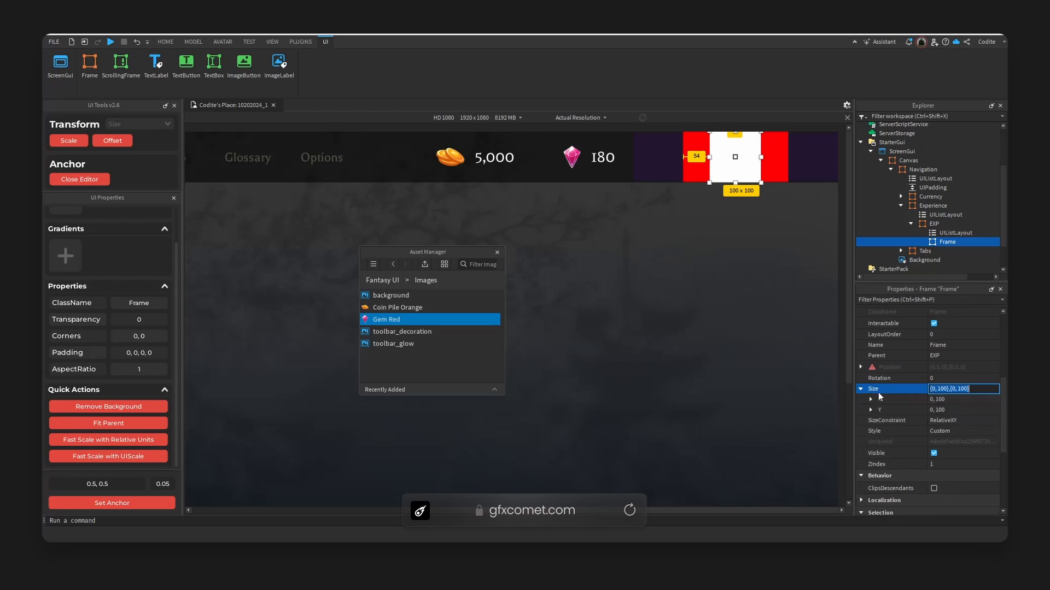
pyautogui.click(872, 399)
pyautogui.click(958, 410)
pyautogui.write('1')
pyautogui.click(969, 420)
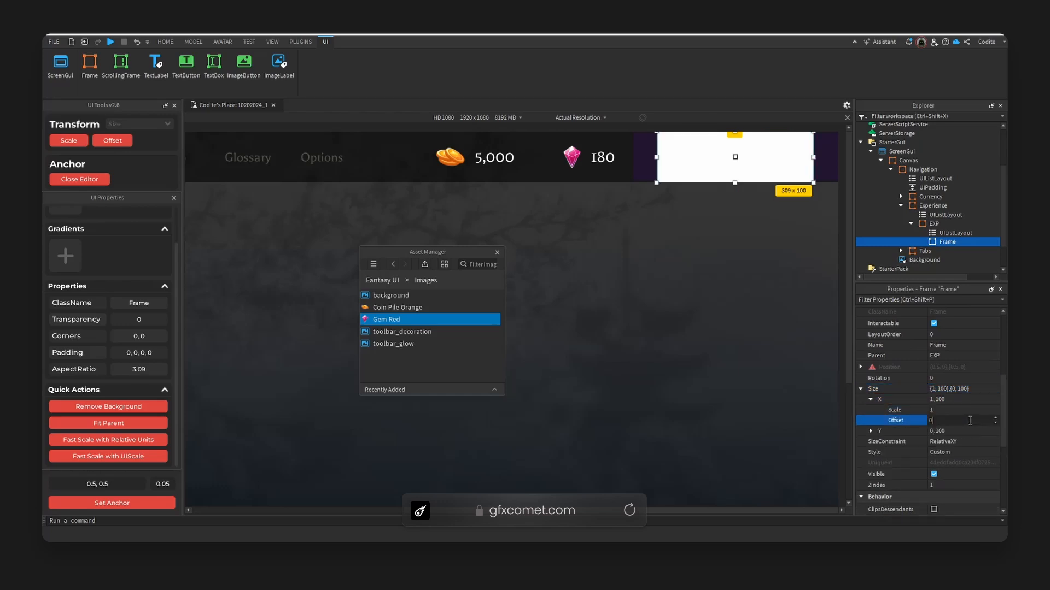
pyautogui.write('0')
pyautogui.press('Return')
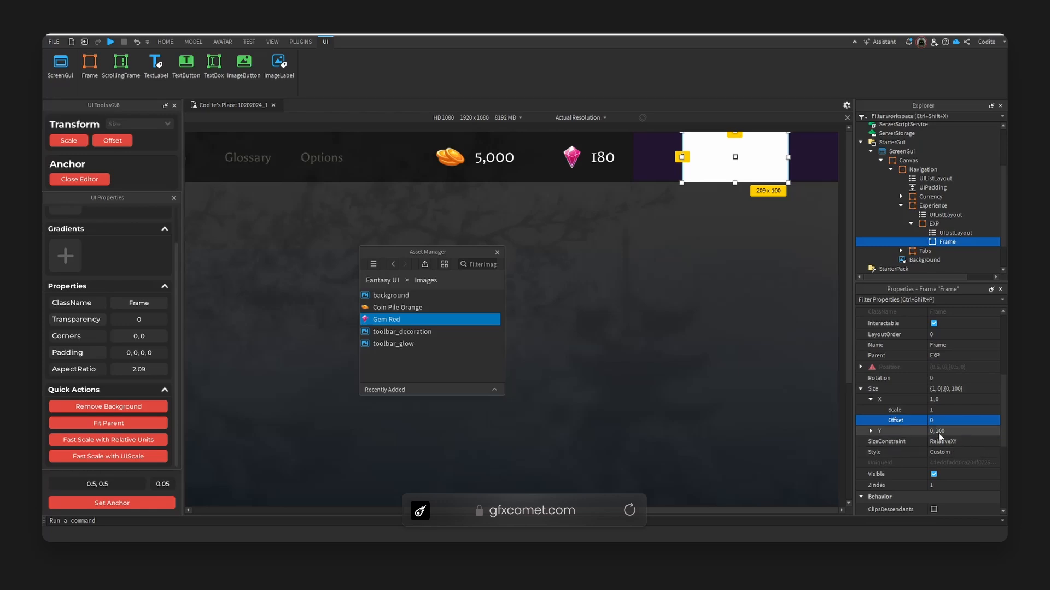
# Set the inner frame's height to 6 px and convert its size to scale units
pyautogui.click(871, 430)
pyautogui.click(968, 452)
pyautogui.write('6')
pyautogui.press('Return')
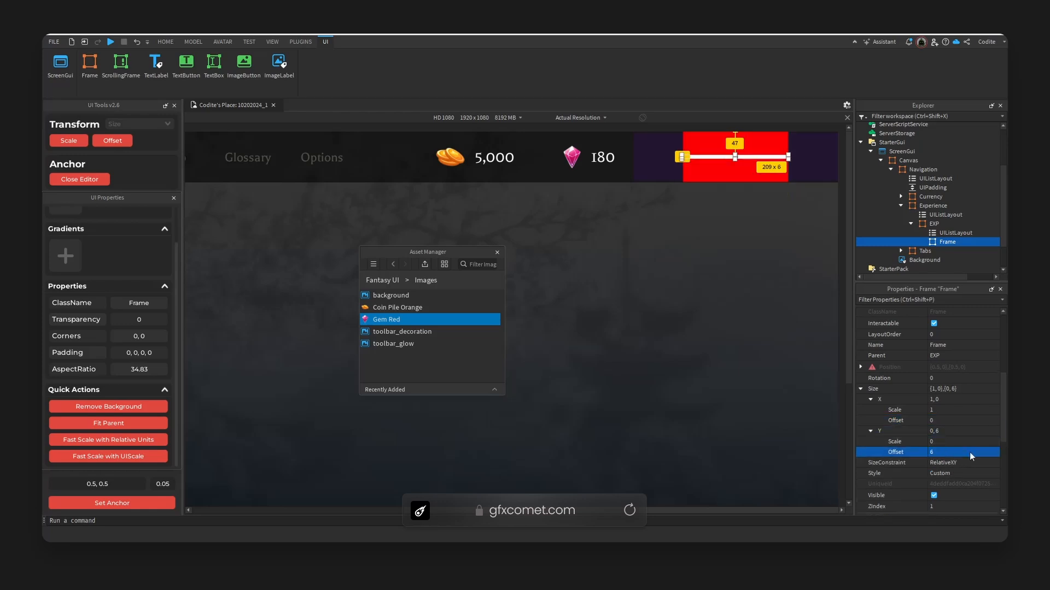
pyautogui.click(77, 143)
# Colour the thin frame inside EXP dark grey (#44413c) and rename it as Back
pyautogui.click(813, 251)
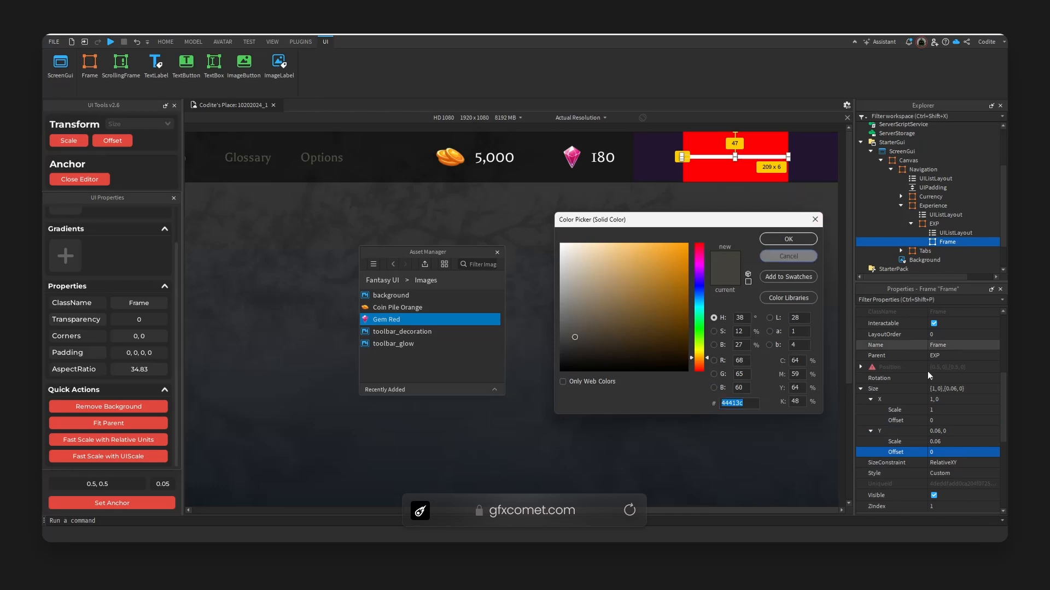
pyautogui.scroll(-4, 959, 466)
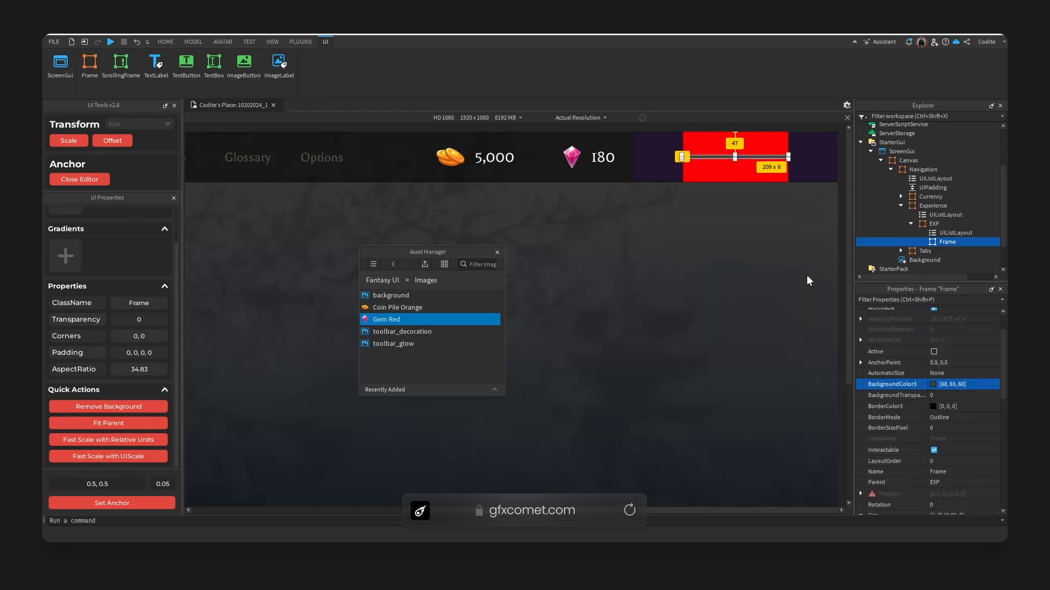
pyautogui.press('F2')
pyautogui.write('Bar')
pyautogui.press('BackSpace')
pyautogui.write('ck')
pyautogui.press('Return')
# Paste a copy of Back inside Back, fit it to its parent and colour it white (255, 255, 255)
pyautogui.hotkey('ctrl', 'shift', 'v')
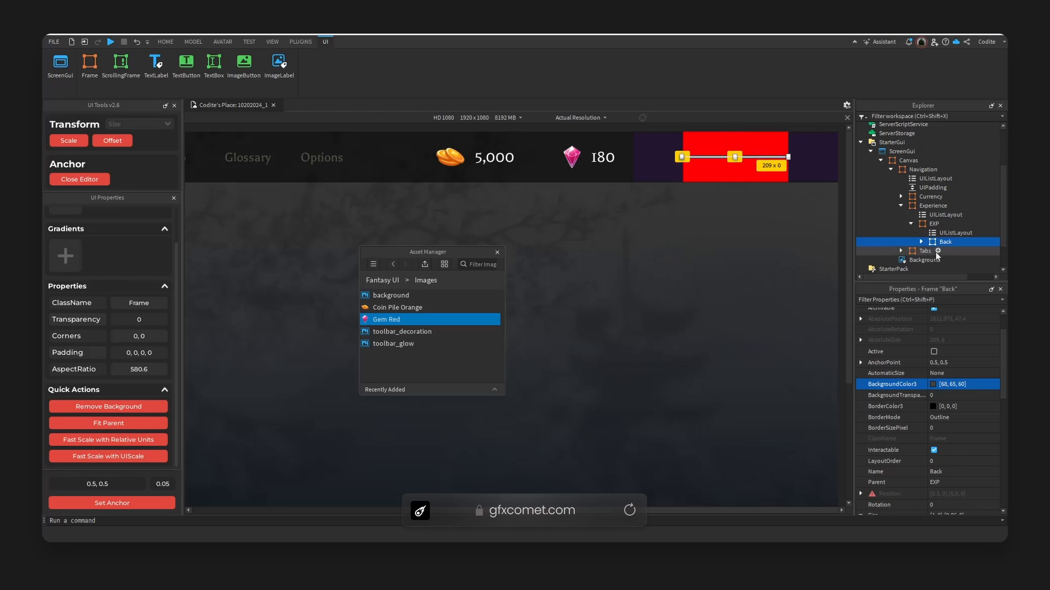
pyautogui.click(115, 424)
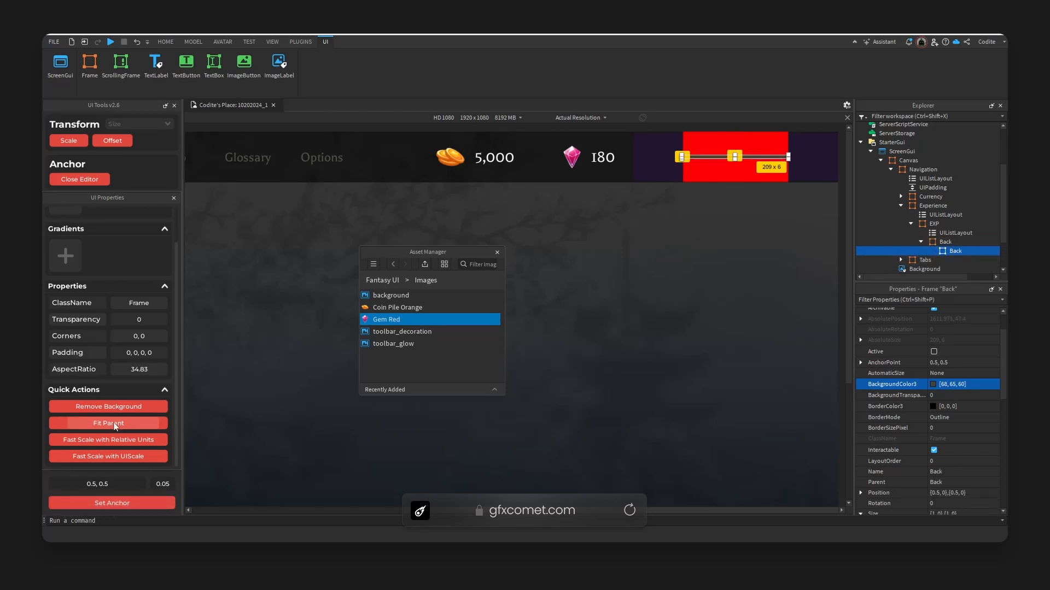
pyautogui.click(943, 384)
pyautogui.moveTo(641, 238); pyautogui.dragTo(641, 197)
pyautogui.moveTo(615, 271); pyautogui.dragTo(607, 301)
pyautogui.click(594, 378)
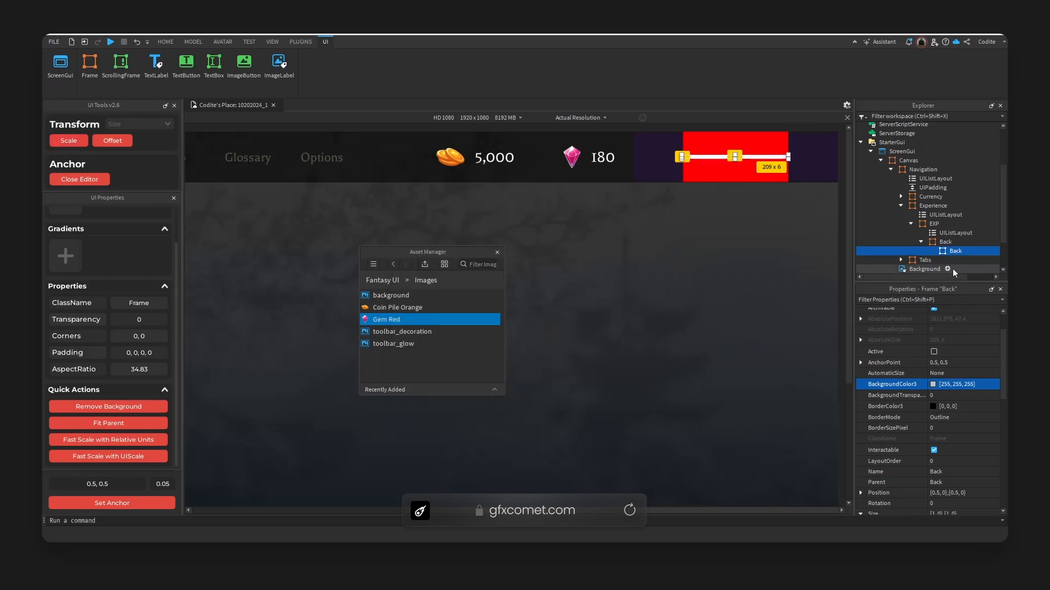
# Add a UIGradient to the white frame inside Back and rename that frame as Bar
pyautogui.click(971, 251)
pyautogui.write('grad')
pyautogui.click(911, 287)
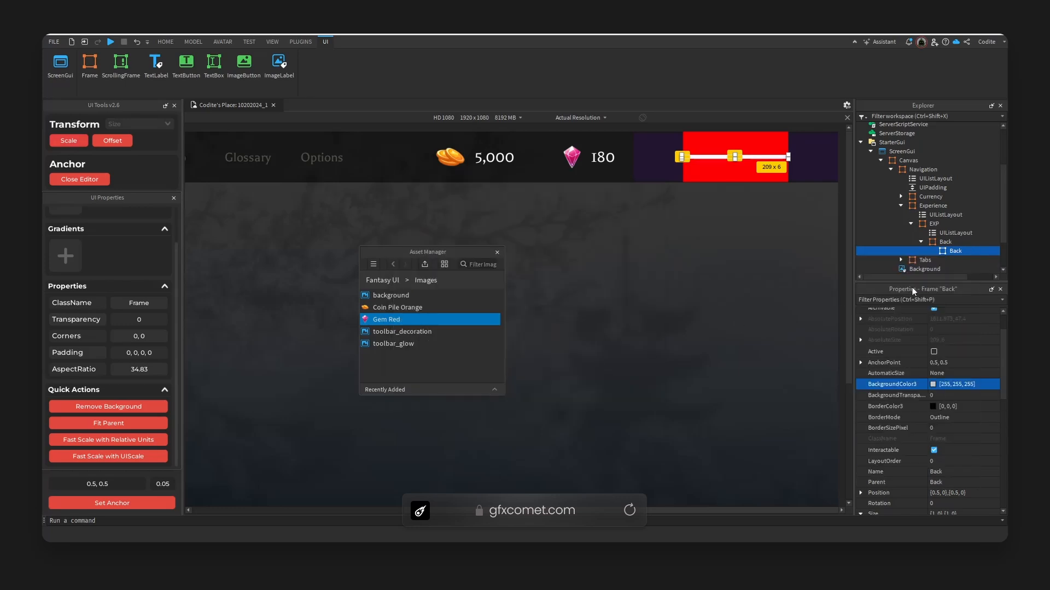
pyautogui.doubleClick(956, 251)
pyautogui.write('Bar')
pyautogui.press('Return')
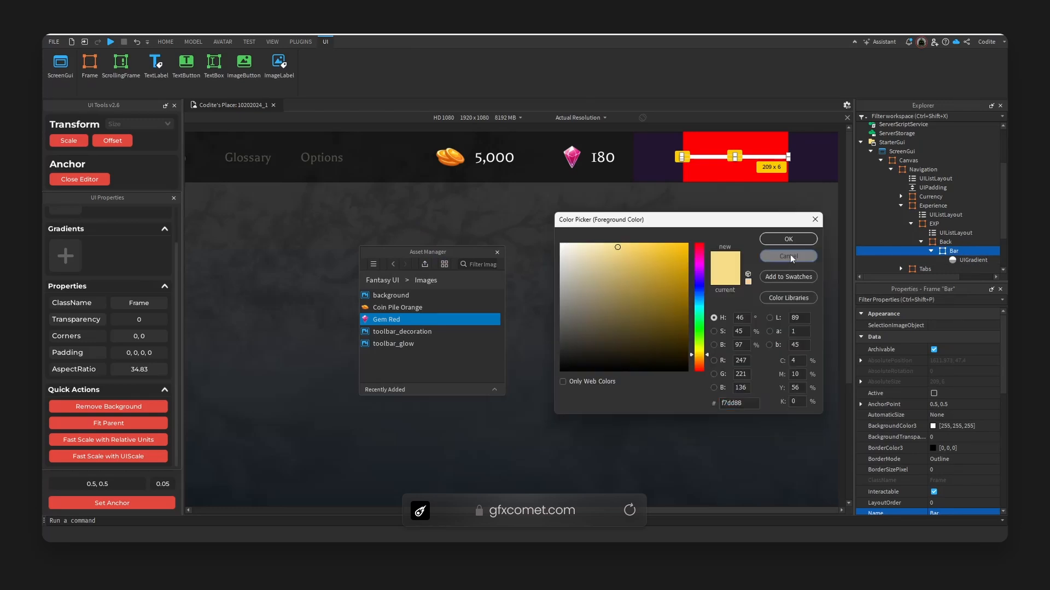
# Set the start colour of Bar's UIGradient to pale yellow (#f7dd88)
pyautogui.click(789, 256)
pyautogui.click(963, 259)
pyautogui.click(990, 324)
pyautogui.click(1001, 325)
pyautogui.click(507, 322)
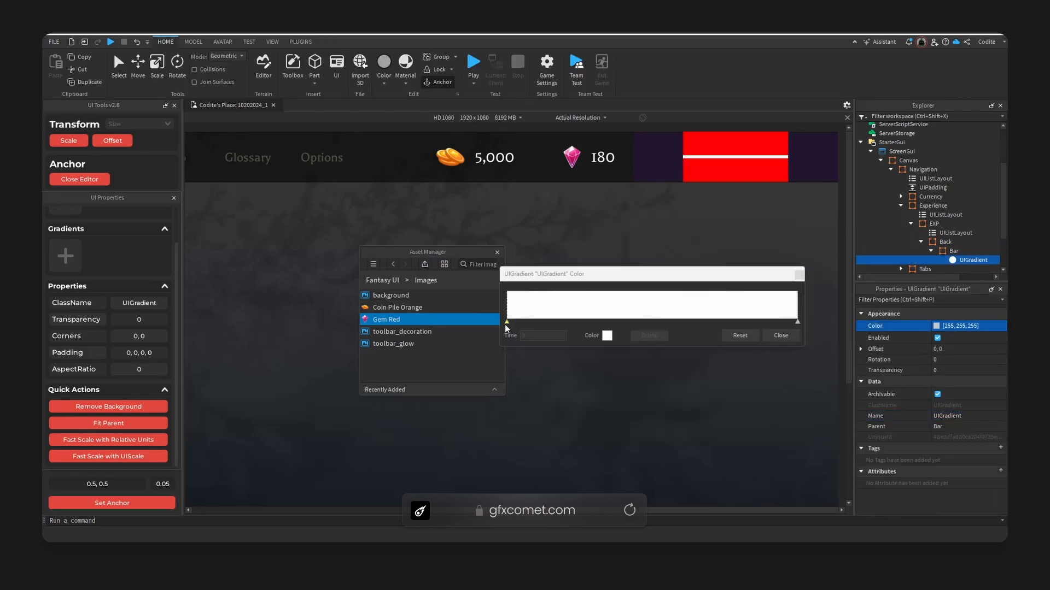
pyautogui.click(607, 336)
pyautogui.doubleClick(583, 360)
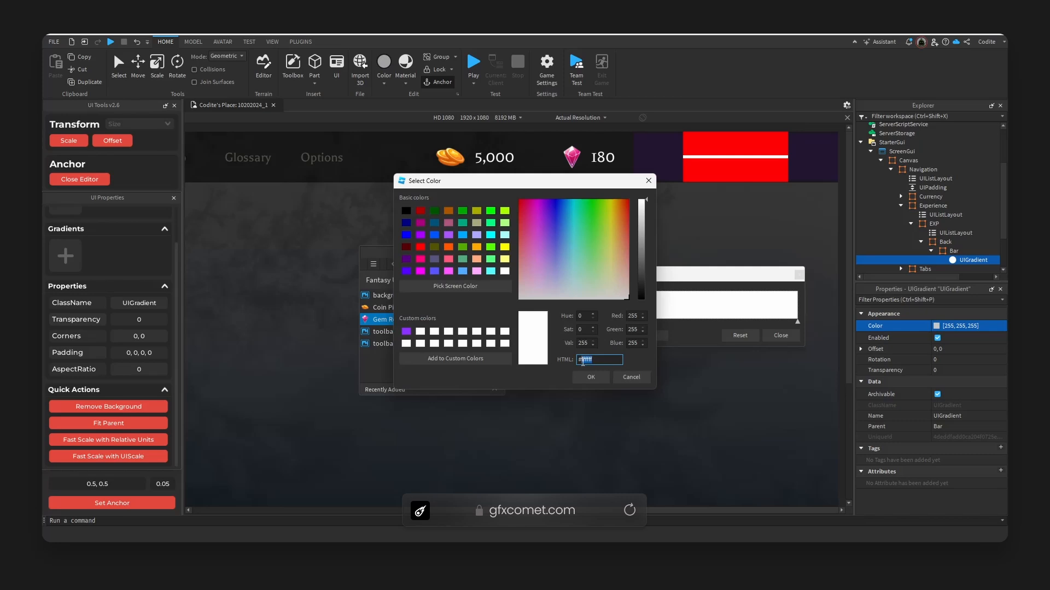
pyautogui.write('f7dd88')
pyautogui.press('Return')
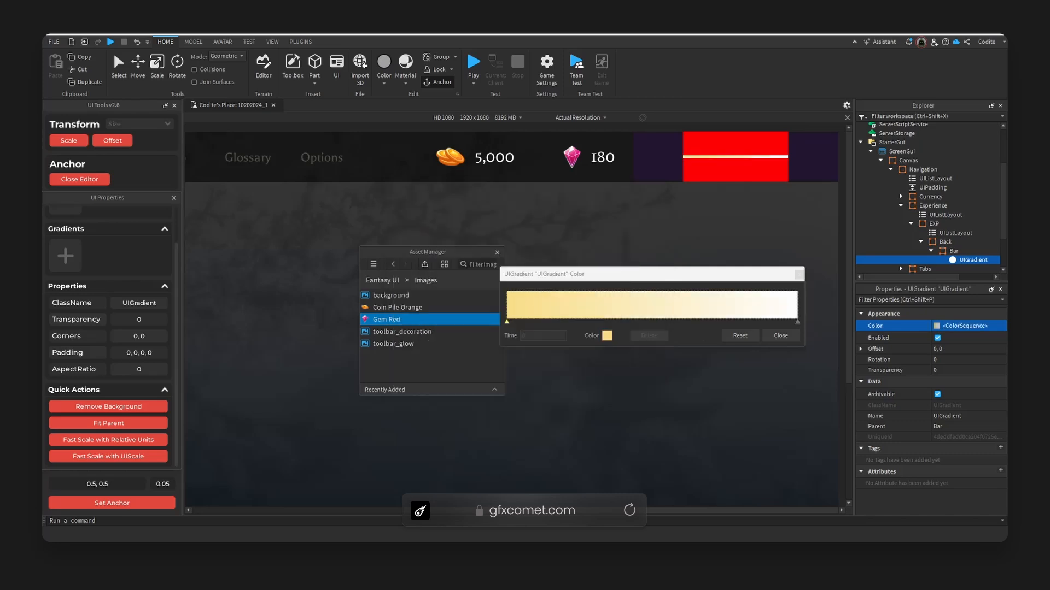
# Set the end colour of Bar's UIGradient to the golden orange hex code copied from the reference design
pyautogui.click(799, 260)
pyautogui.click(796, 322)
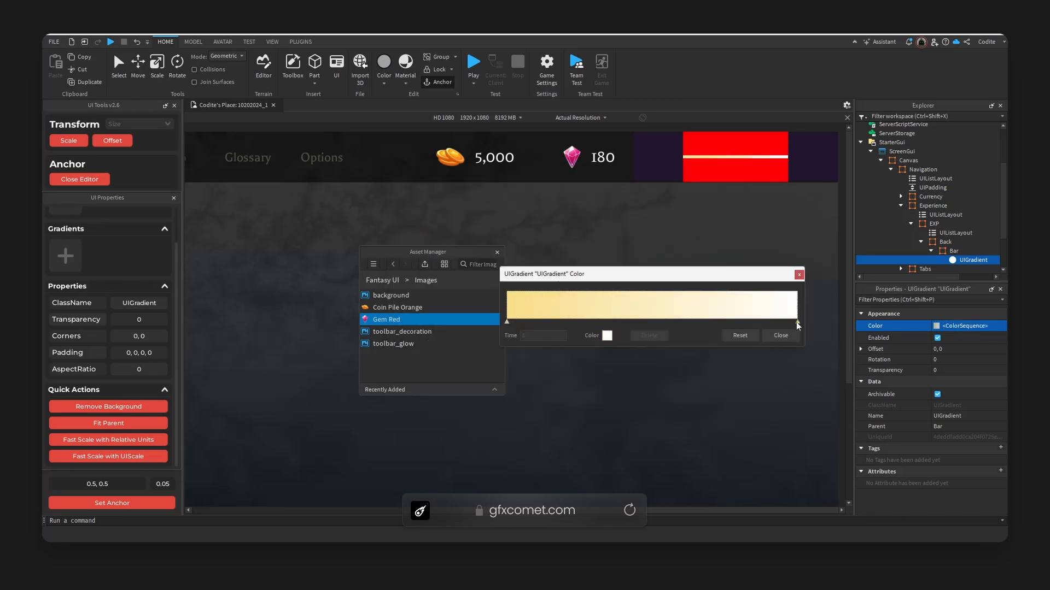
pyautogui.click(607, 335)
pyautogui.doubleClick(588, 359)
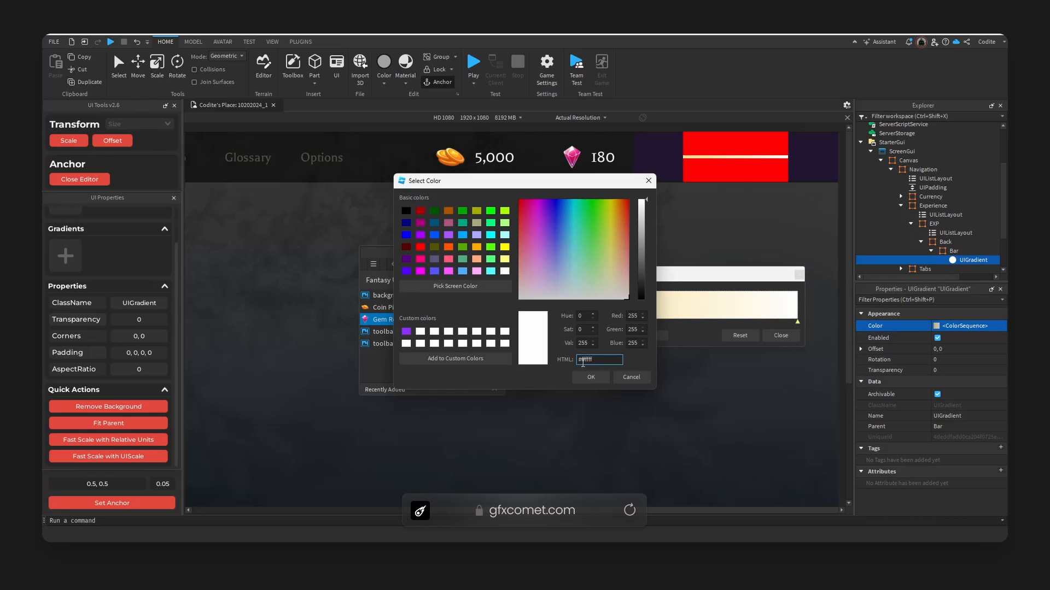
pyautogui.hotkey('ctrl', 'v')
pyautogui.press('Return')
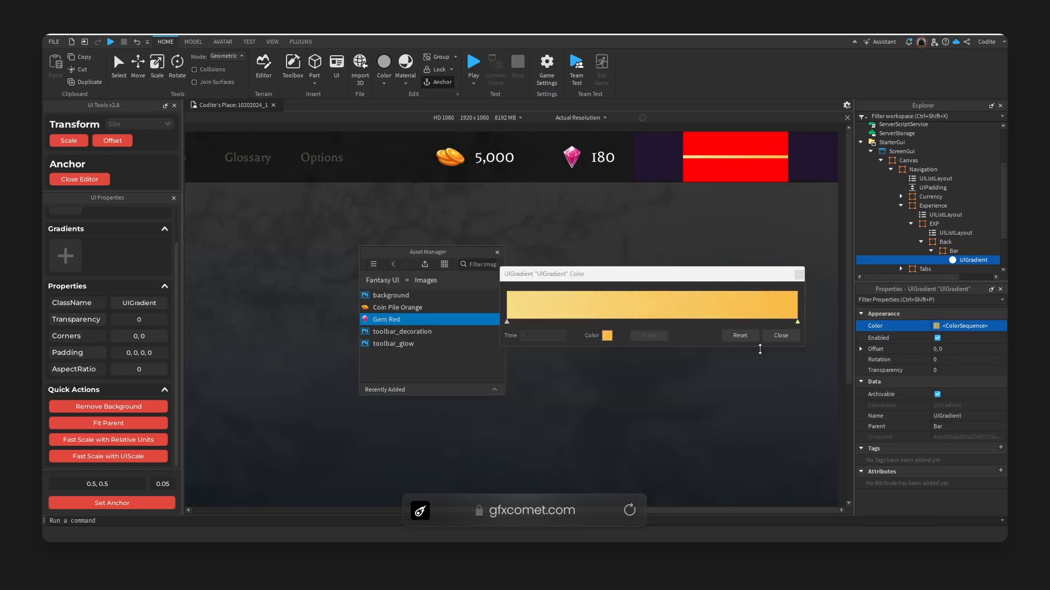
pyautogui.click(781, 335)
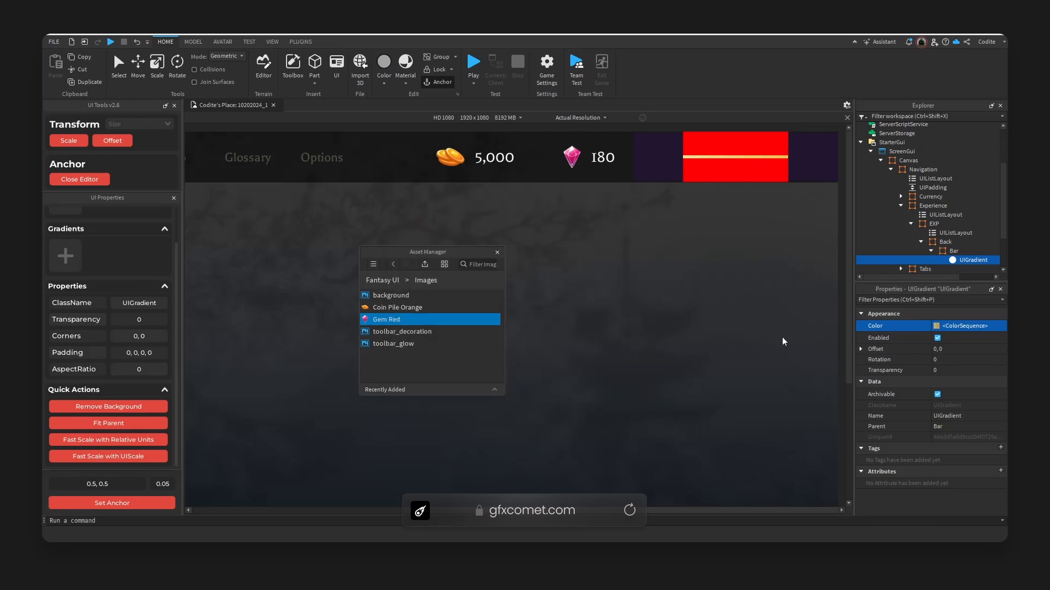
# Shorten Bar to about 146 px wide inside Back and convert its size to scale units
pyautogui.click(772, 160)
pyautogui.moveTo(796, 159); pyautogui.dragTo(769, 174)
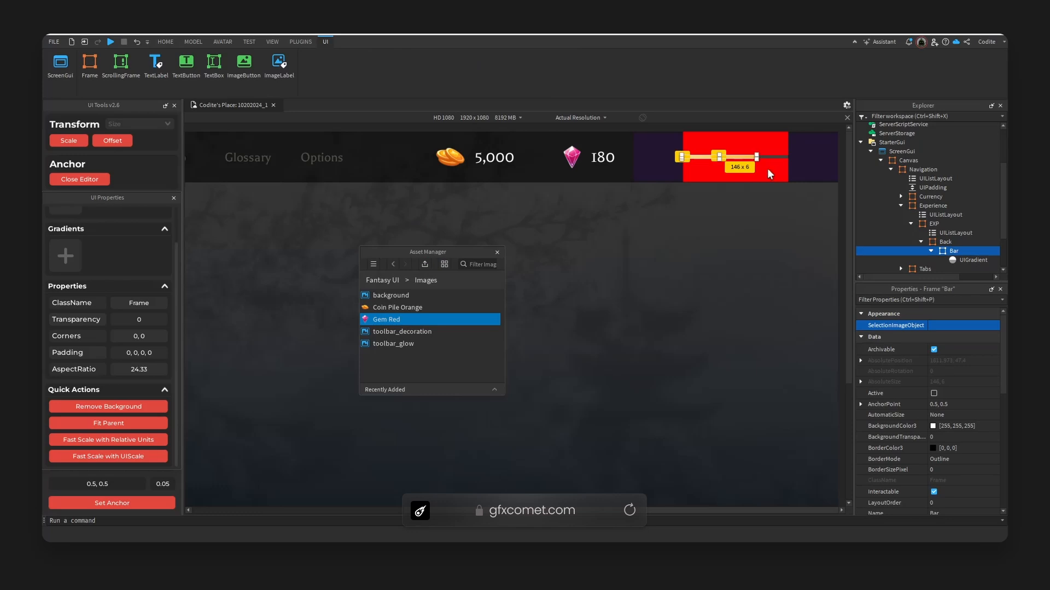
pyautogui.click(69, 141)
# Try a copy of the coin amount label inside EXP with the text "Next Lvl.", and delete it
pyautogui.click(775, 172)
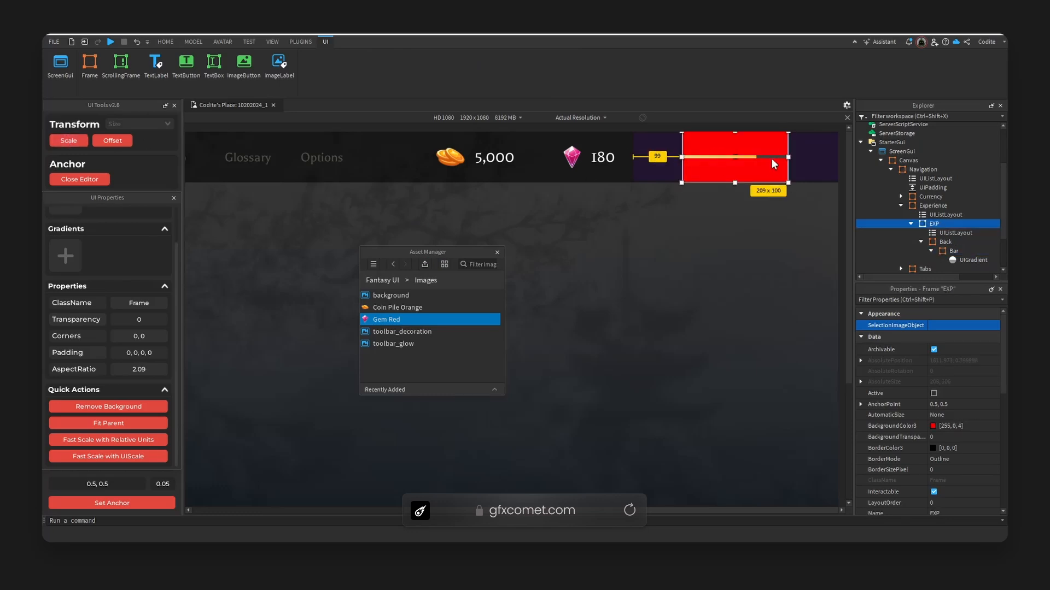
pyautogui.click(921, 242)
pyautogui.click(944, 224)
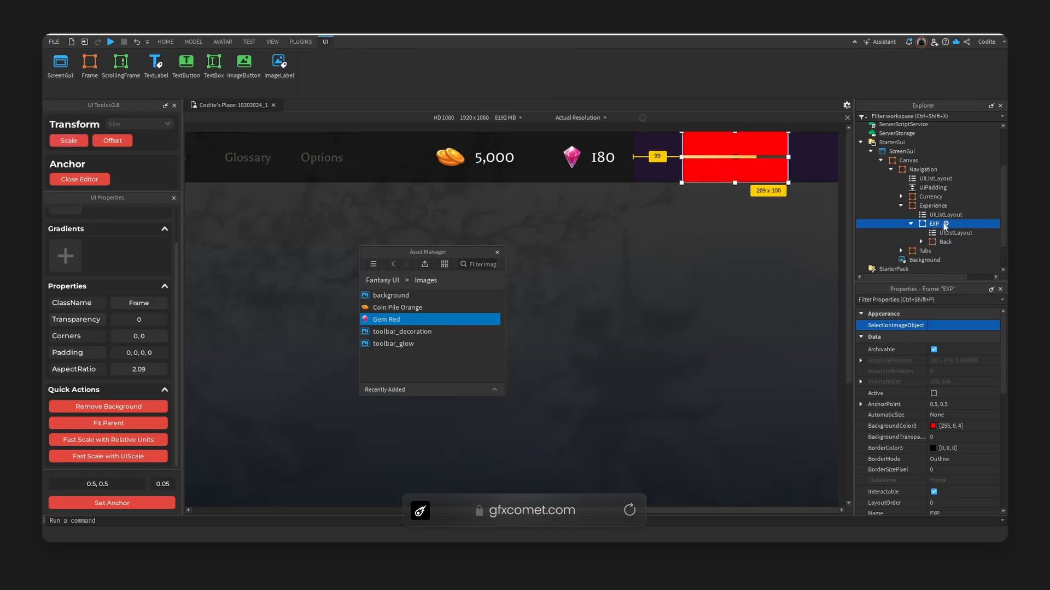
pyautogui.click(504, 160)
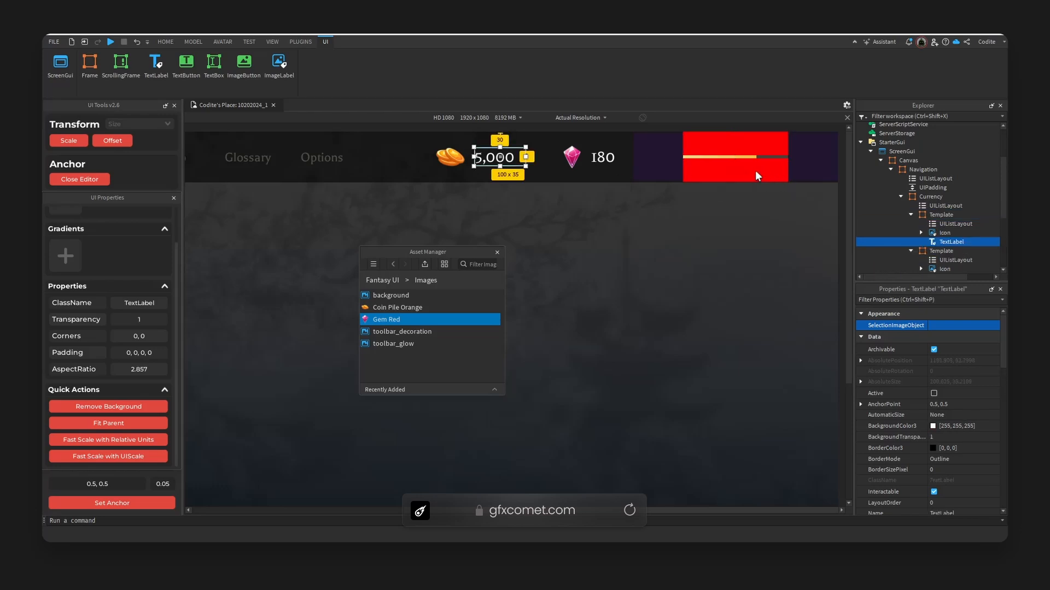
pyautogui.click(755, 169)
pyautogui.scroll(-2, 928, 257)
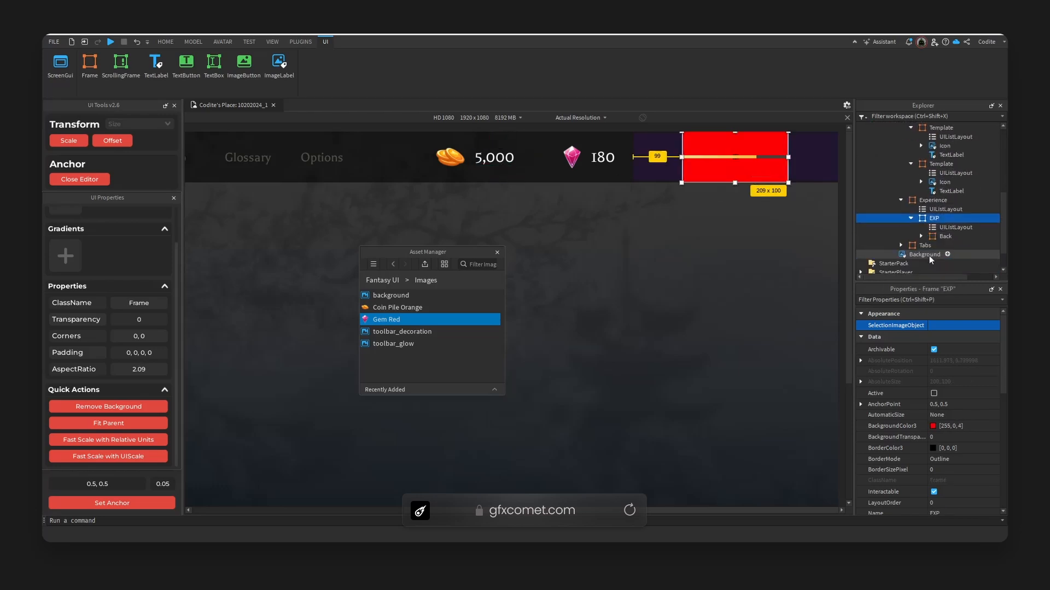
pyautogui.click(744, 153)
pyautogui.doubleClick(733, 159)
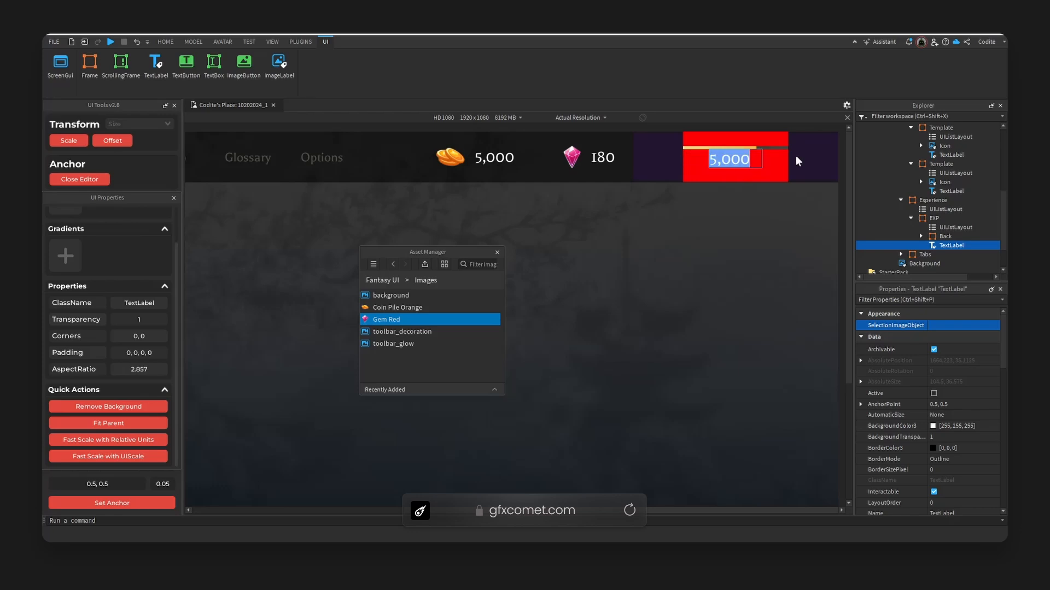
pyautogui.write('Next Lvl.')
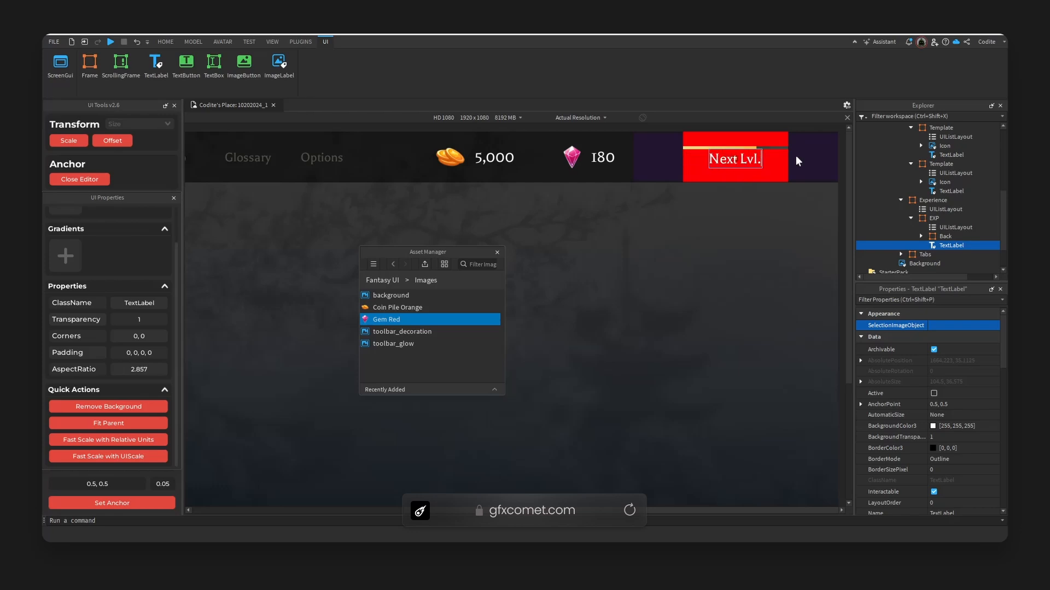
pyautogui.press('Return')
pyautogui.press('Delete')
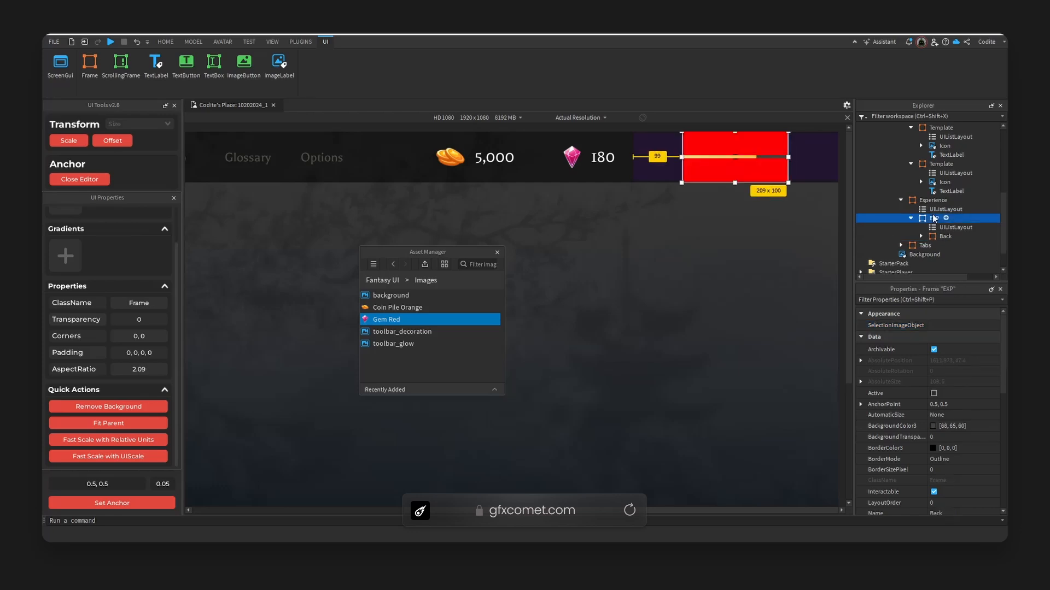
# Insert a new Frame inside EXP and rename it as Text
pyautogui.click(940, 239)
pyautogui.click(958, 237)
pyautogui.click(946, 243)
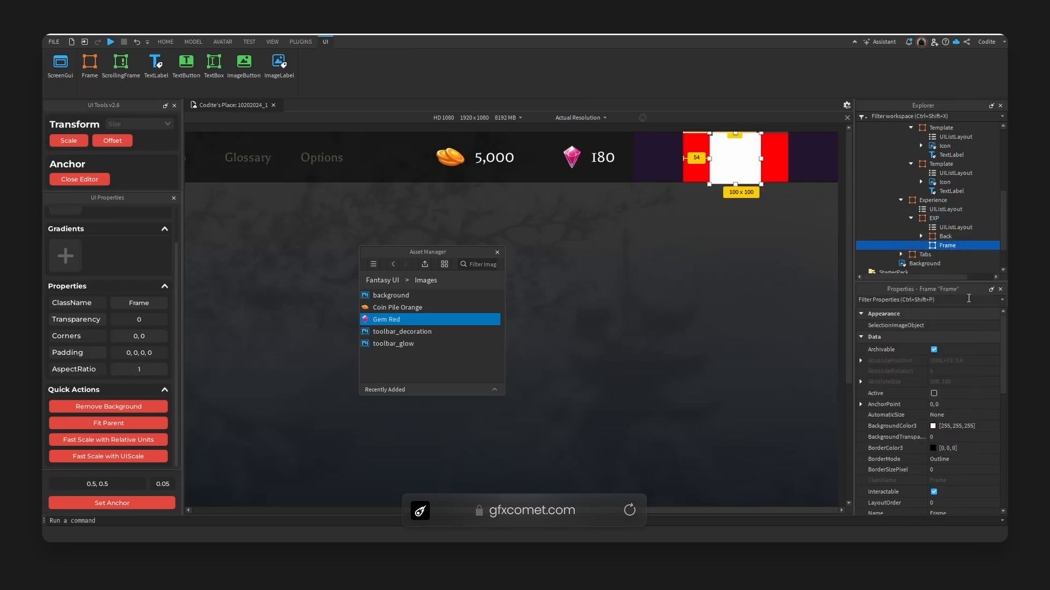
pyautogui.press('F2')
pyautogui.write('Text')
pyautogui.press('Return')
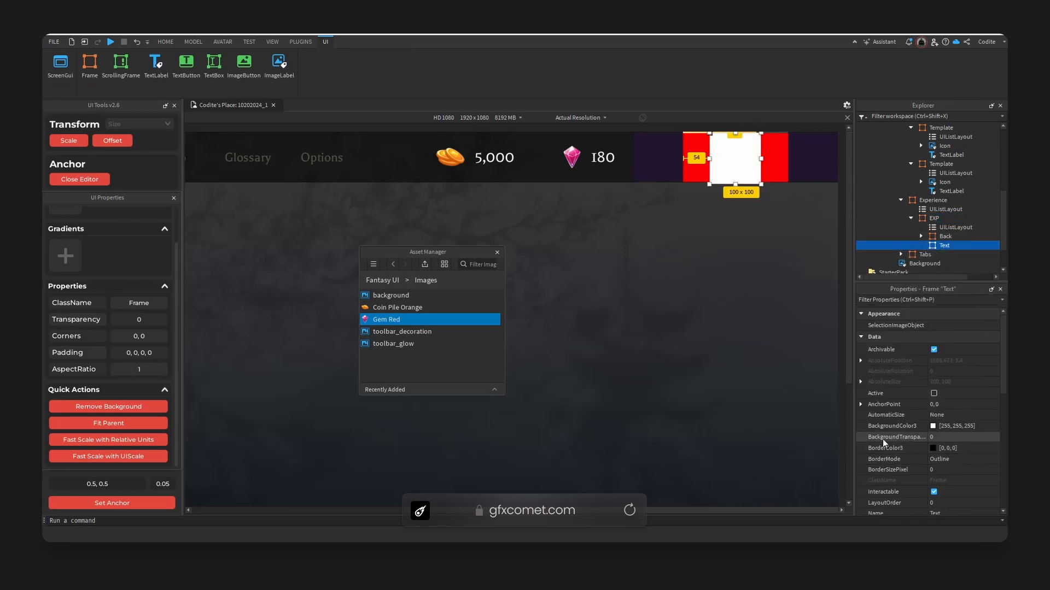
# Set the Text frame's width to scale 1 with an offset of 0
pyautogui.scroll(-4, 884, 442)
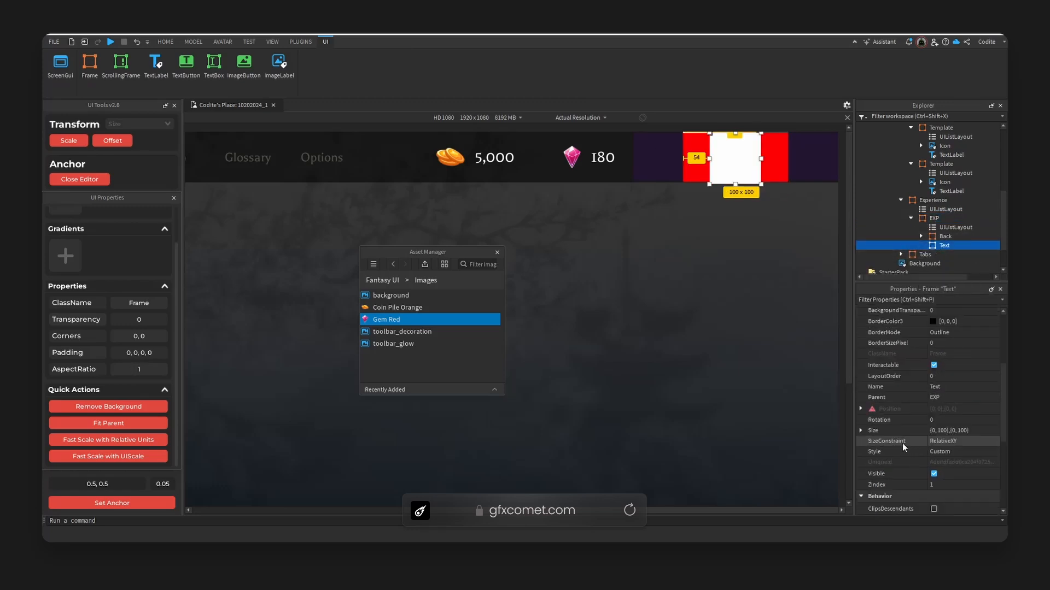
pyautogui.click(869, 441)
pyautogui.click(860, 431)
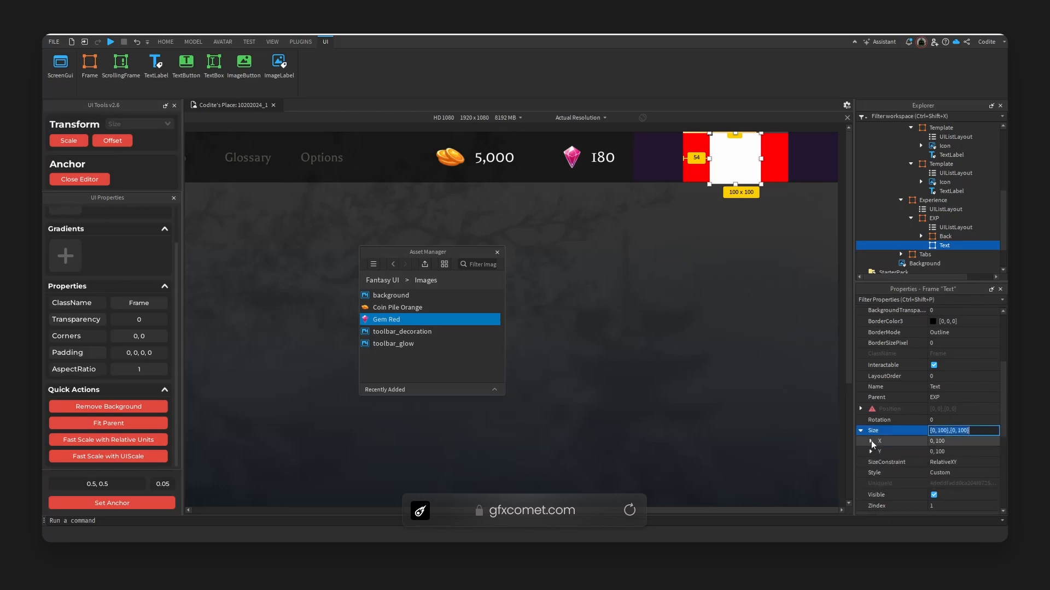
pyautogui.click(870, 441)
pyautogui.click(962, 452)
pyautogui.write('12')
pyautogui.press('Return')
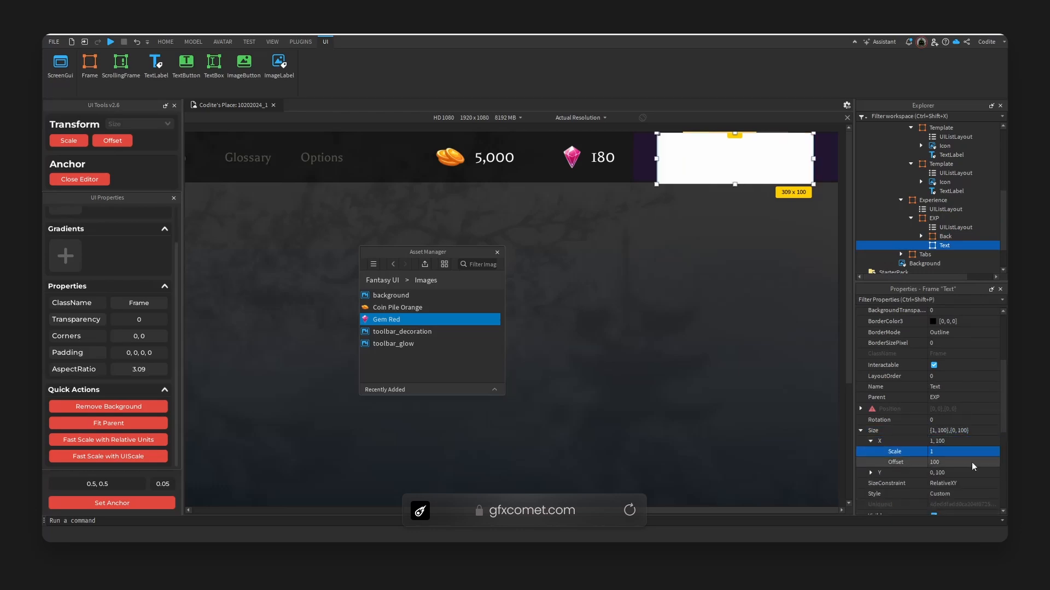
pyautogui.click(973, 463)
pyautogui.write('0')
pyautogui.press('Return')
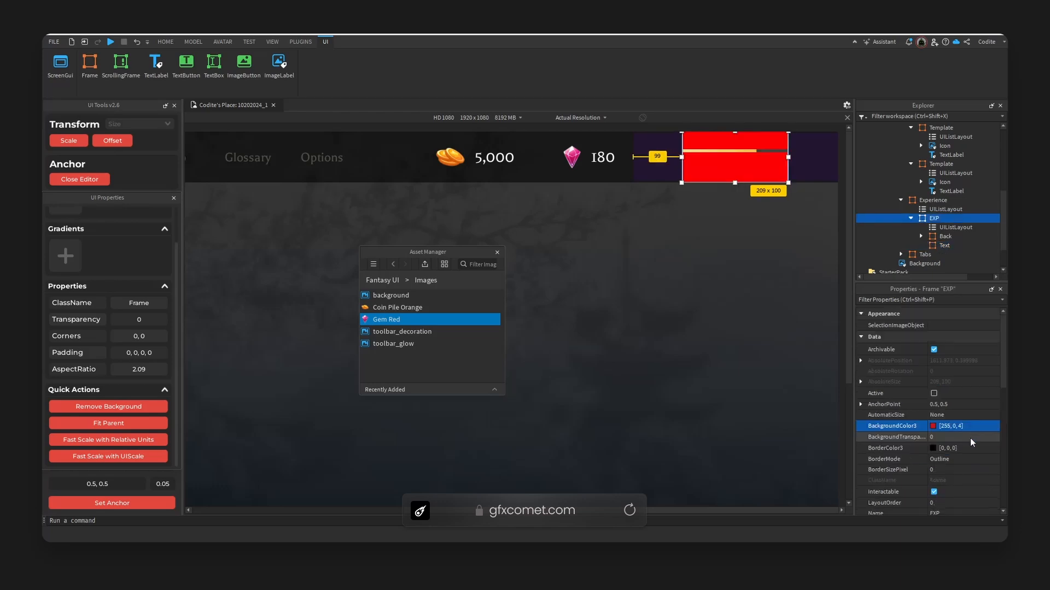
# Set the background transparency of EXP to 0.9 and of the Text frame to 0.8
pyautogui.click(962, 437)
pyautogui.write('0.9')
pyautogui.press('Return')
pyautogui.click(750, 159)
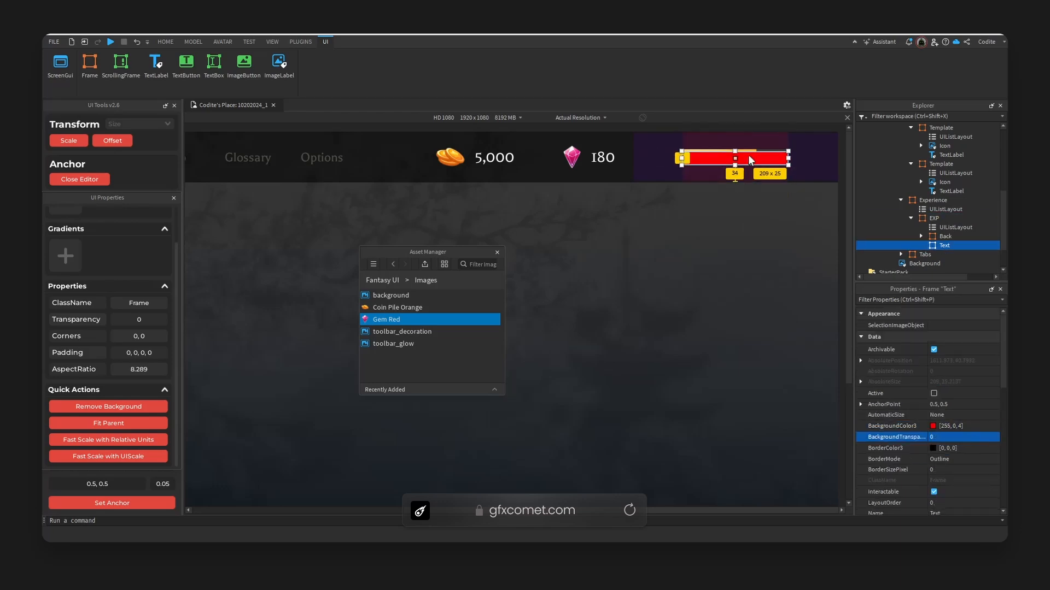
pyautogui.click(958, 437)
pyautogui.write('0.8')
pyautogui.press('Return')
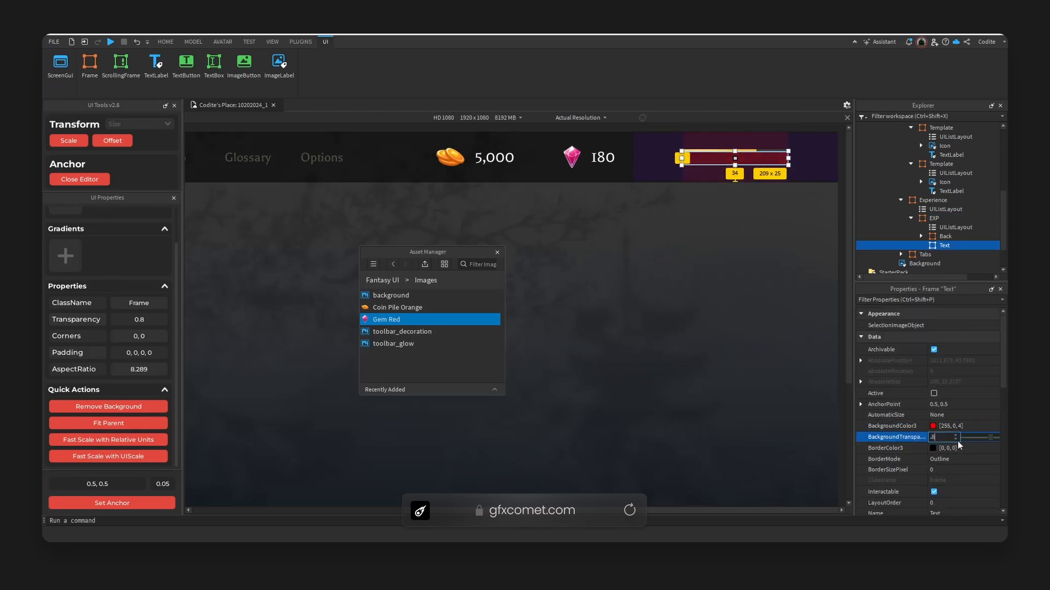
# Rename the Text frame as Container and increase its height to about 37 px
pyautogui.doubleClick(953, 245)
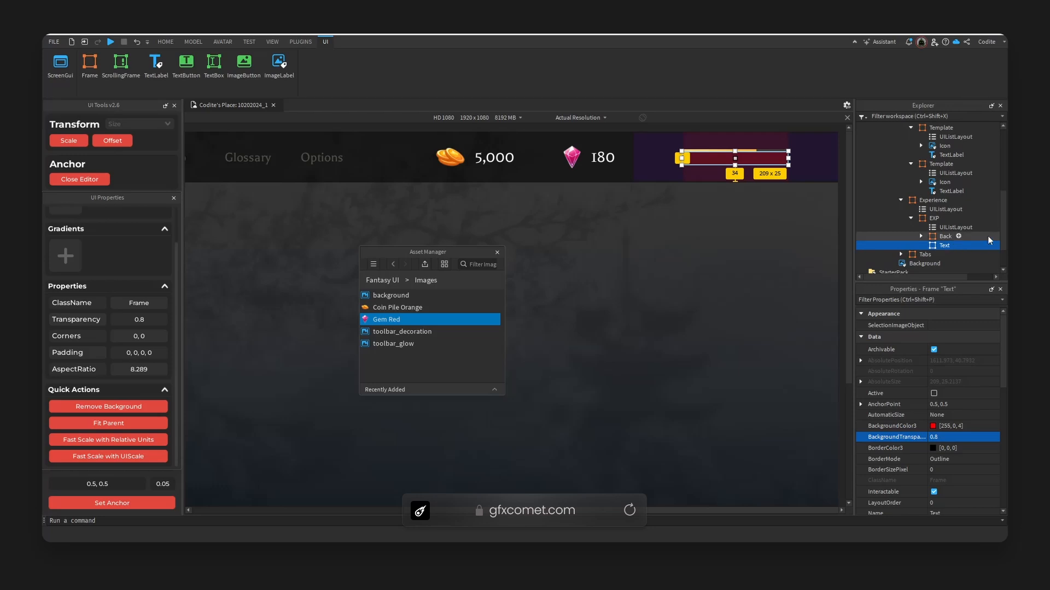
pyautogui.write('Container')
pyautogui.press('Return')
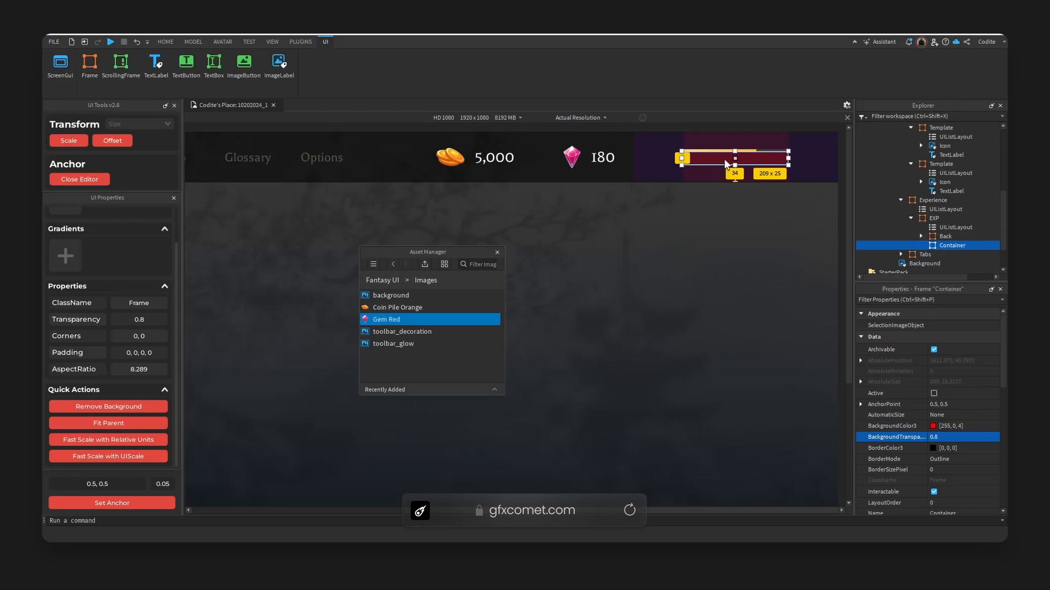
pyautogui.moveTo(735, 165); pyautogui.dragTo(736, 172)
# Try moving Back directly into Container in the hierarchy, and undo the move
pyautogui.moveTo(945, 236); pyautogui.dragTo(948, 241)
pyautogui.click(771, 241)
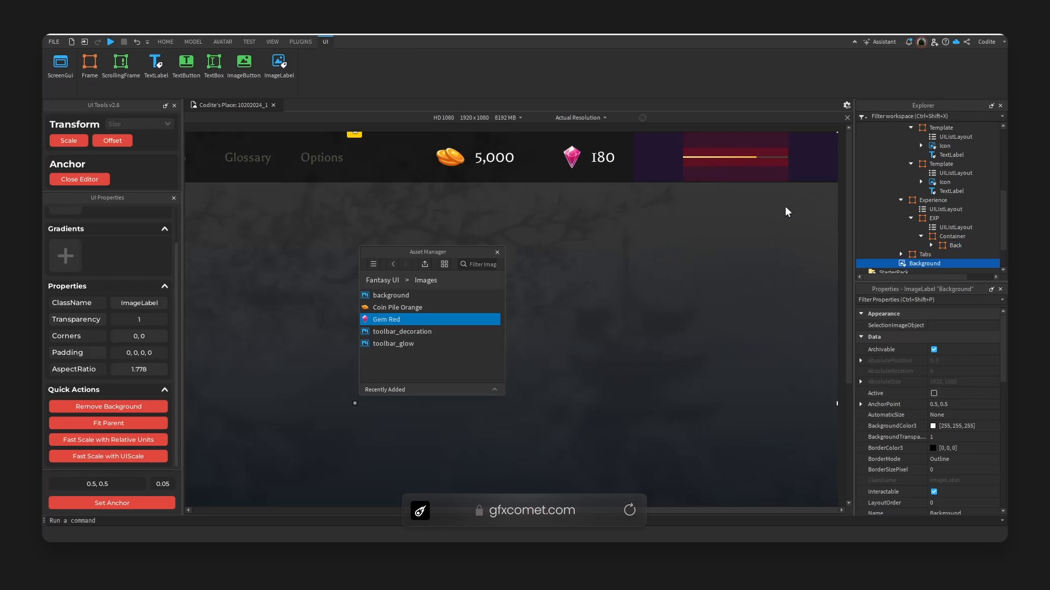
pyautogui.hotkey('ctrl', 'z')
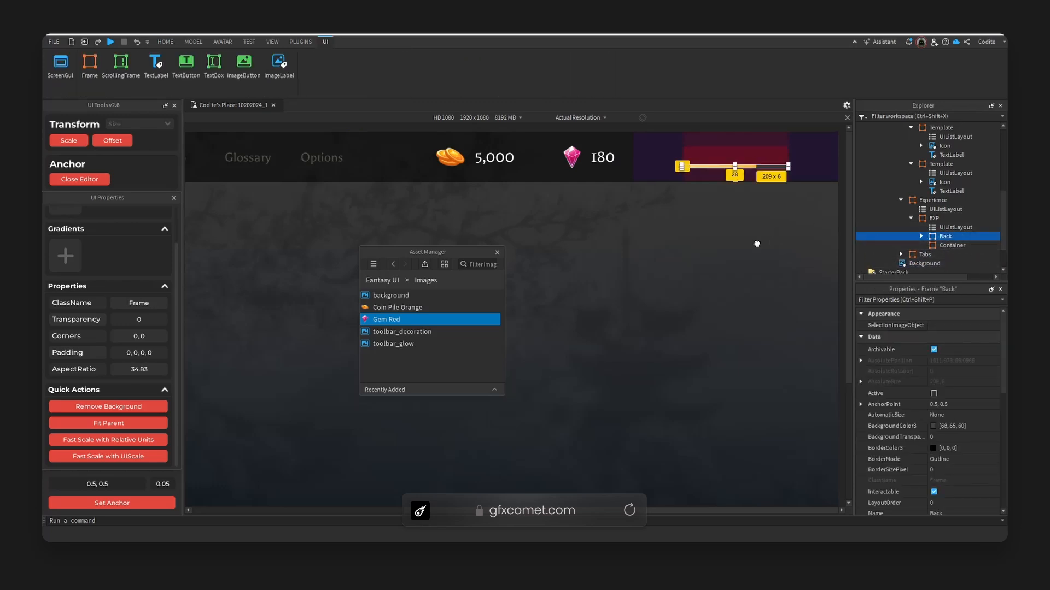
# Cut Back together with its Bar and paste it inside Container
pyautogui.click(920, 236)
pyautogui.keyDown('ctrl'); pyautogui.click(950, 246); pyautogui.keyUp('ctrl')
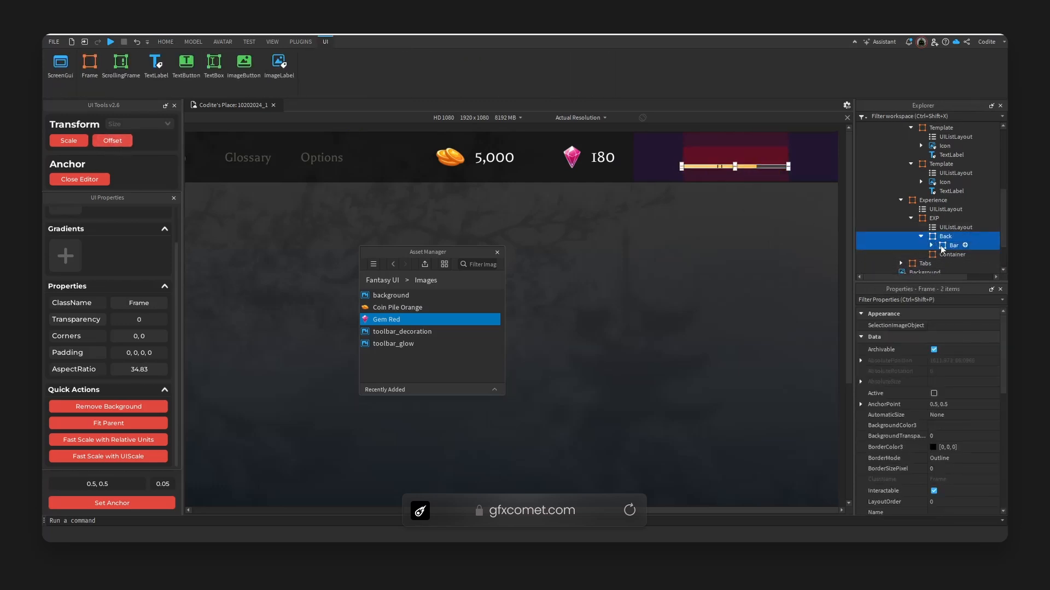
pyautogui.click(922, 237)
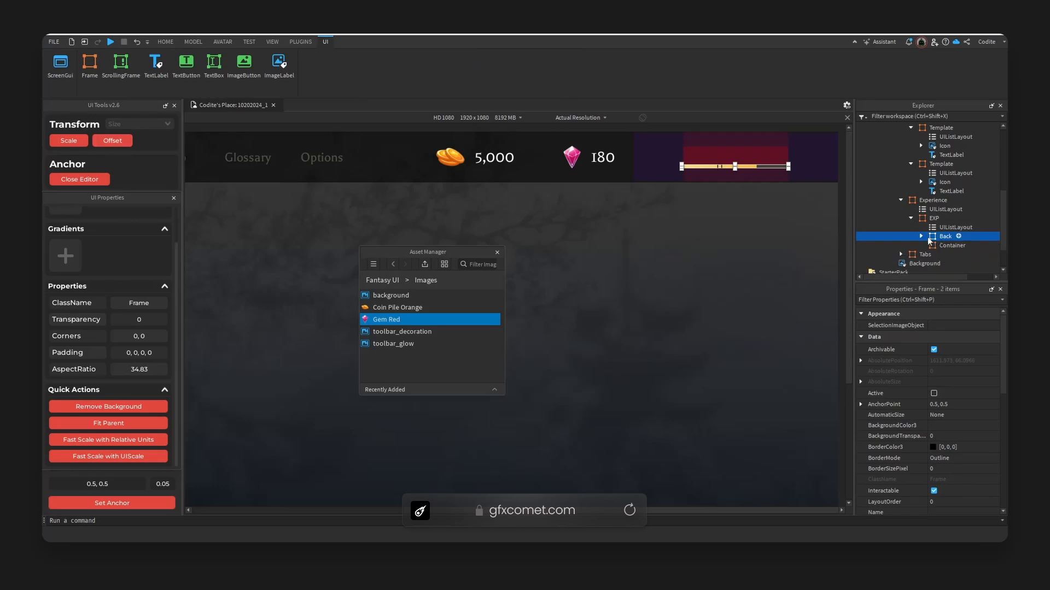
pyautogui.hotkey('ctrl', 'x')
pyautogui.click(953, 236)
pyautogui.hotkey('ctrl', 'shift', 'v')
pyautogui.click(782, 255)
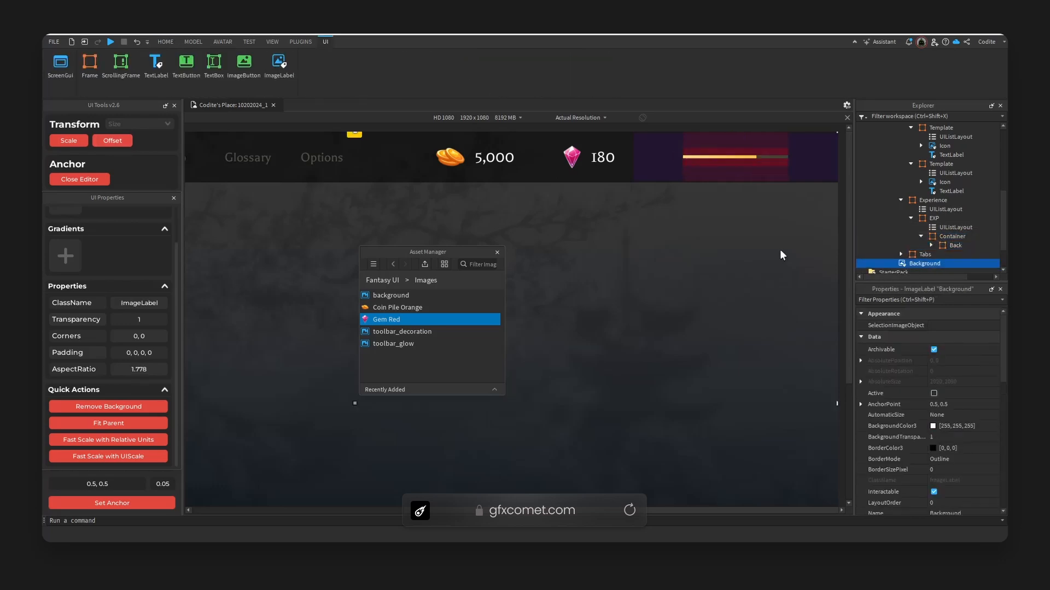
# Try a Top vertical alignment on the UIListLayout of EXP
pyautogui.click(956, 227)
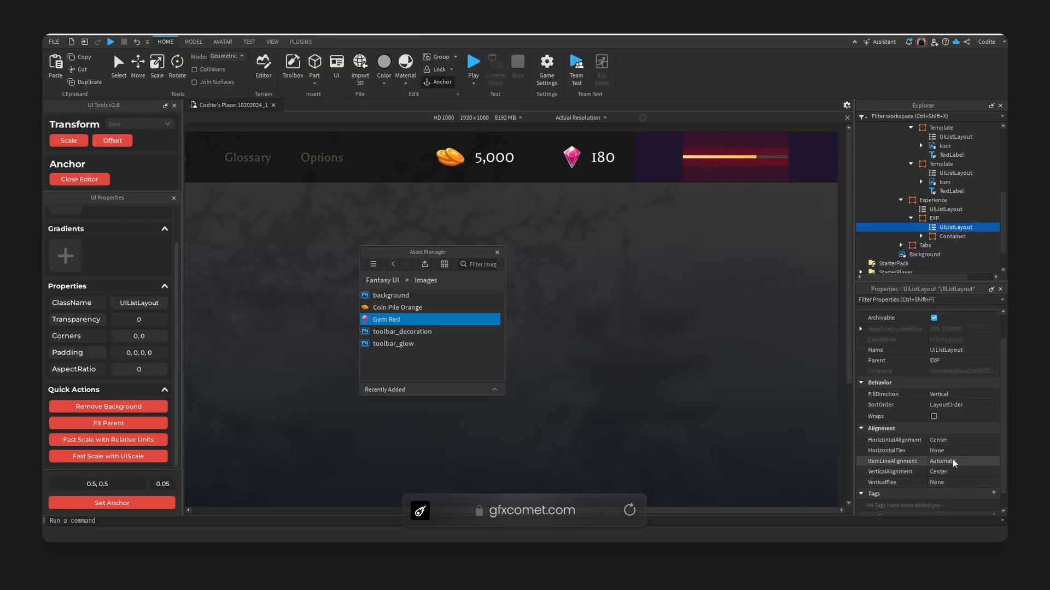
pyautogui.click(957, 473)
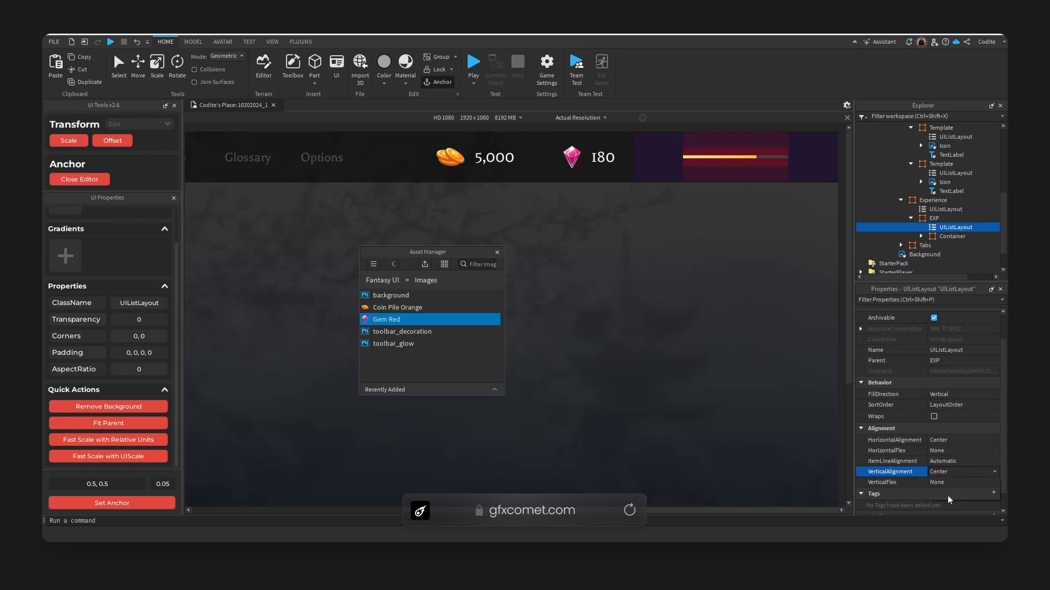
pyautogui.click(949, 483)
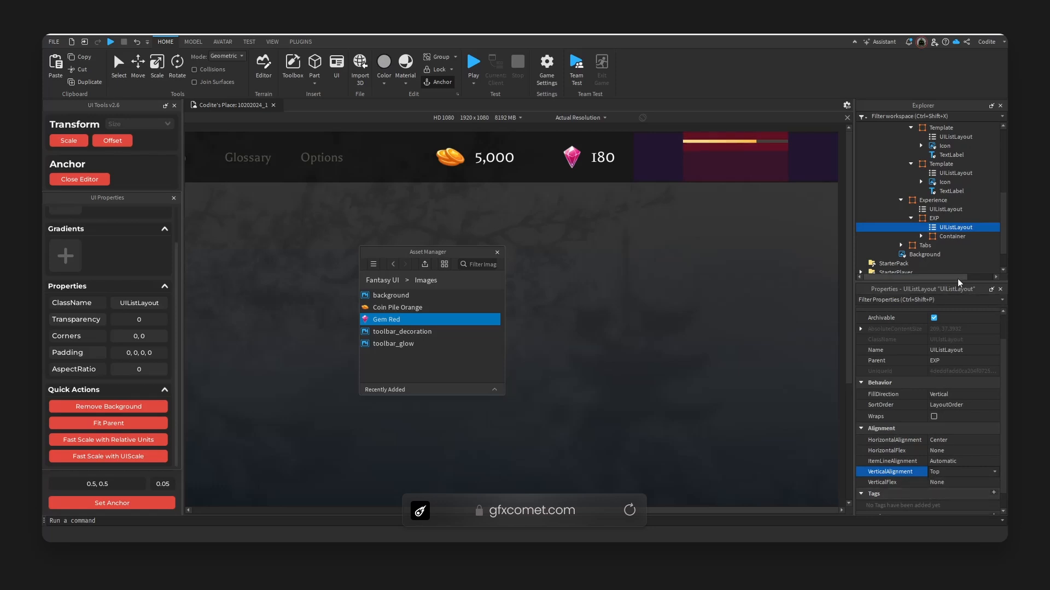
# Add a UIListLayout to the Container frame inside EXP
pyautogui.doubleClick(962, 236)
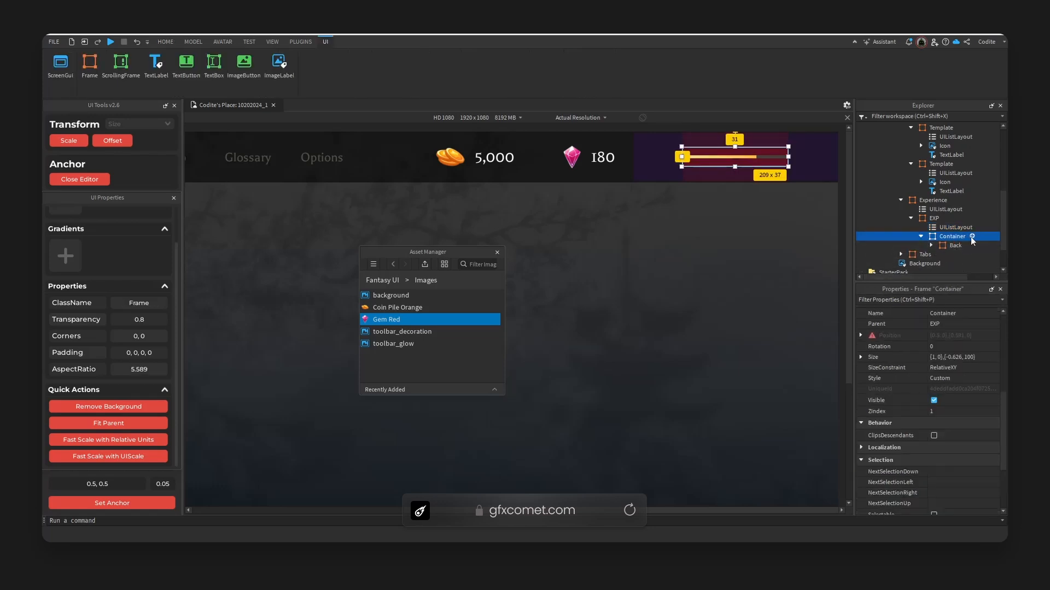
pyautogui.click(972, 237)
pyautogui.write('uil')
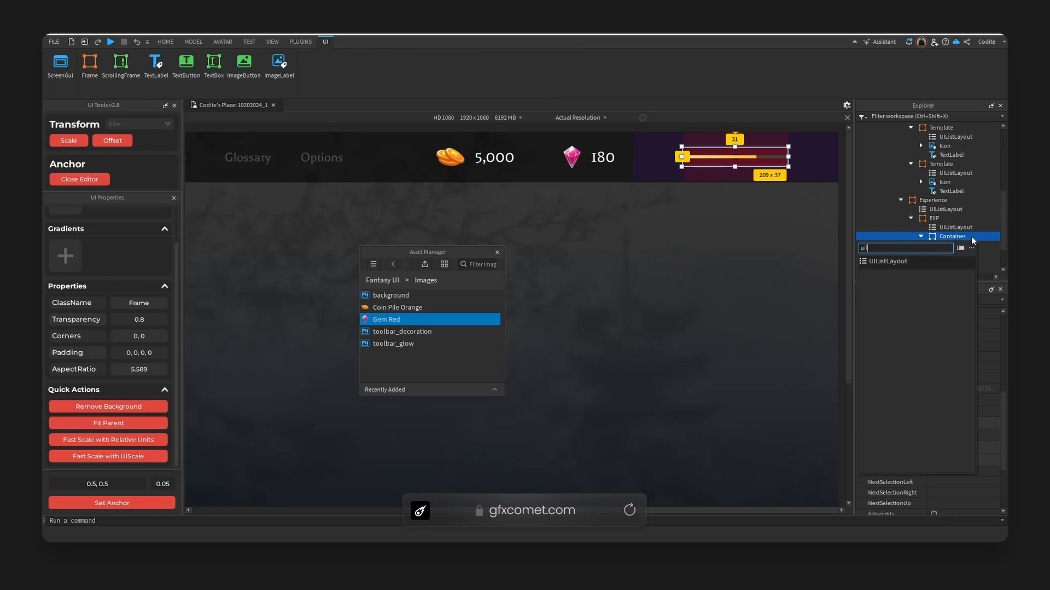
pyautogui.press('Return')
pyautogui.click(957, 243)
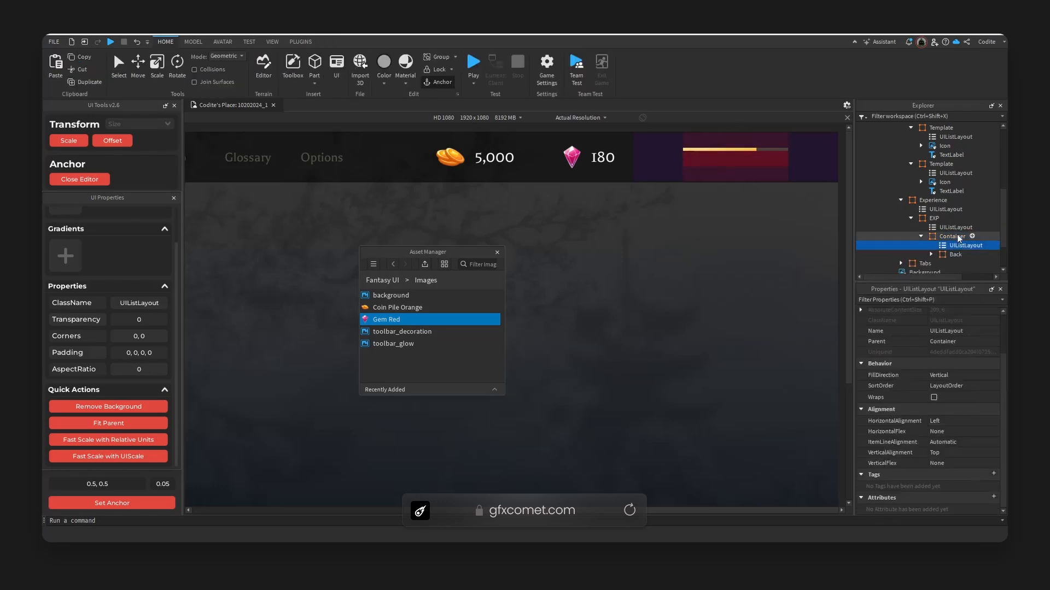
# Insert a new frame into Container and rename it Text
pyautogui.click(957, 237)
pyautogui.click(972, 237)
pyautogui.write('fr')
pyautogui.press('Return')
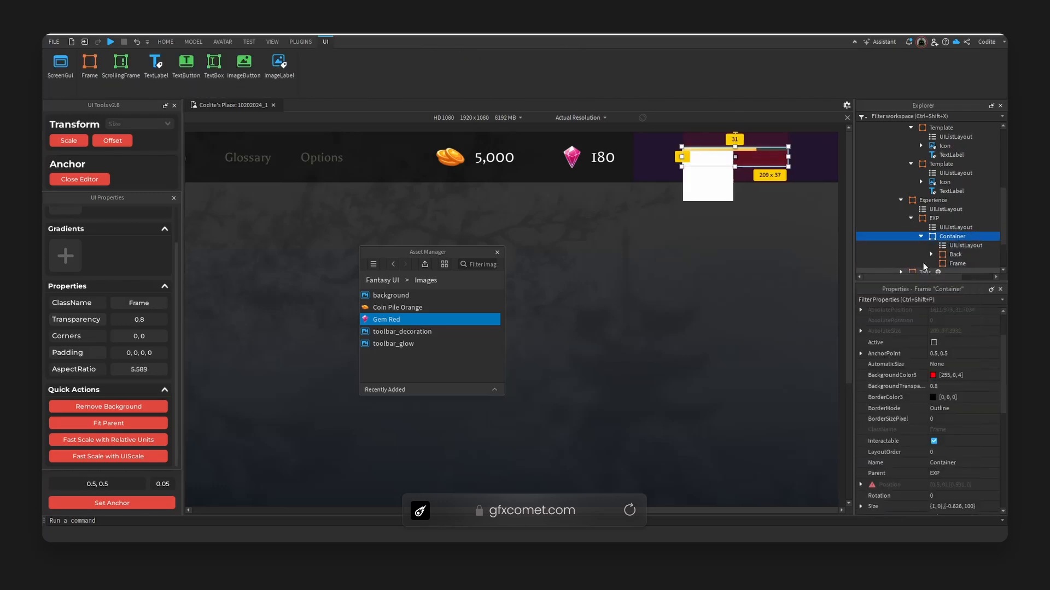
pyautogui.click(960, 255)
pyautogui.doubleClick(956, 264)
pyautogui.write('Text')
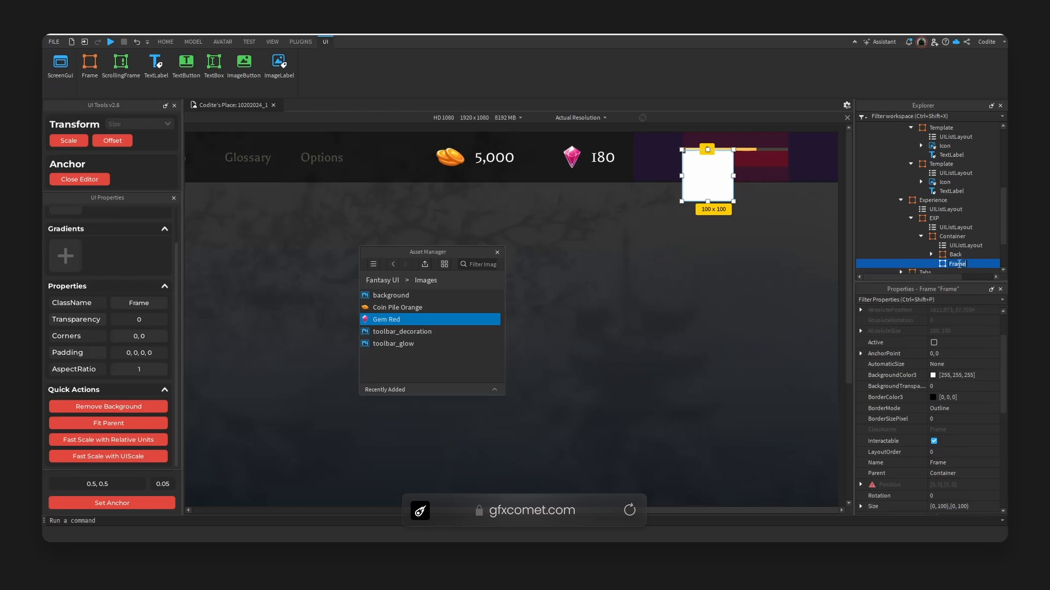
pyautogui.press('Return')
# Give the Text frame a bright green background of 70, 255, 14 and an anchor point of 0.5, 0.5
pyautogui.click(933, 376)
pyautogui.click(595, 205)
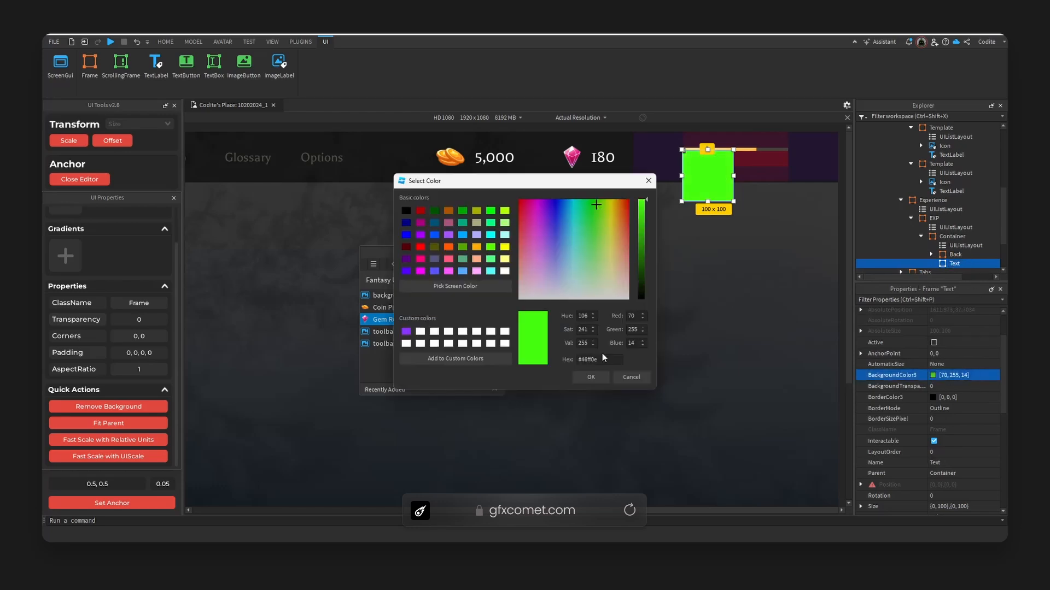
pyautogui.click(592, 376)
pyautogui.click(131, 504)
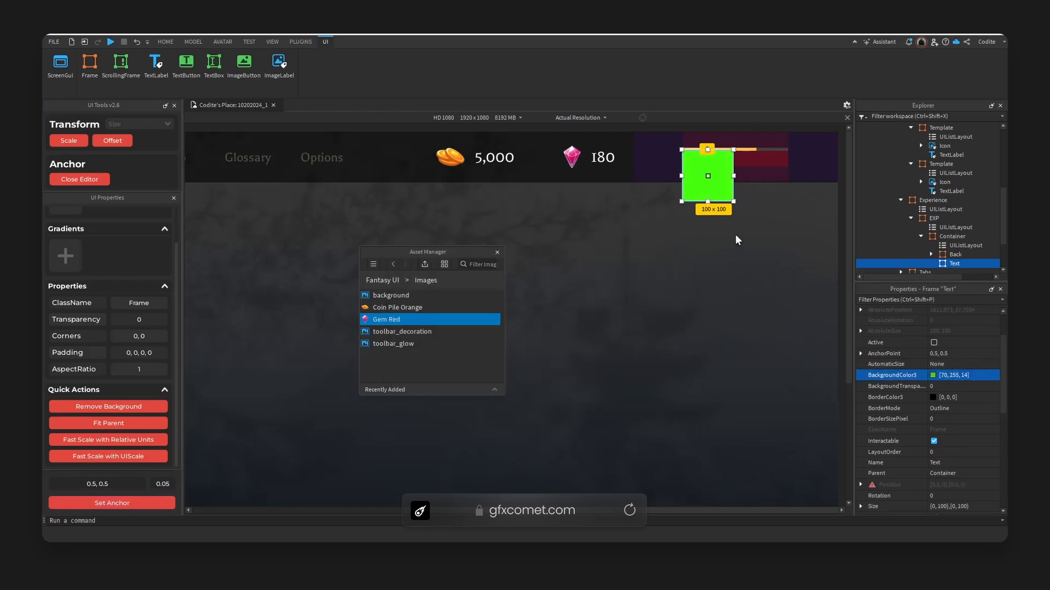
pyautogui.scroll(-5, 930, 410)
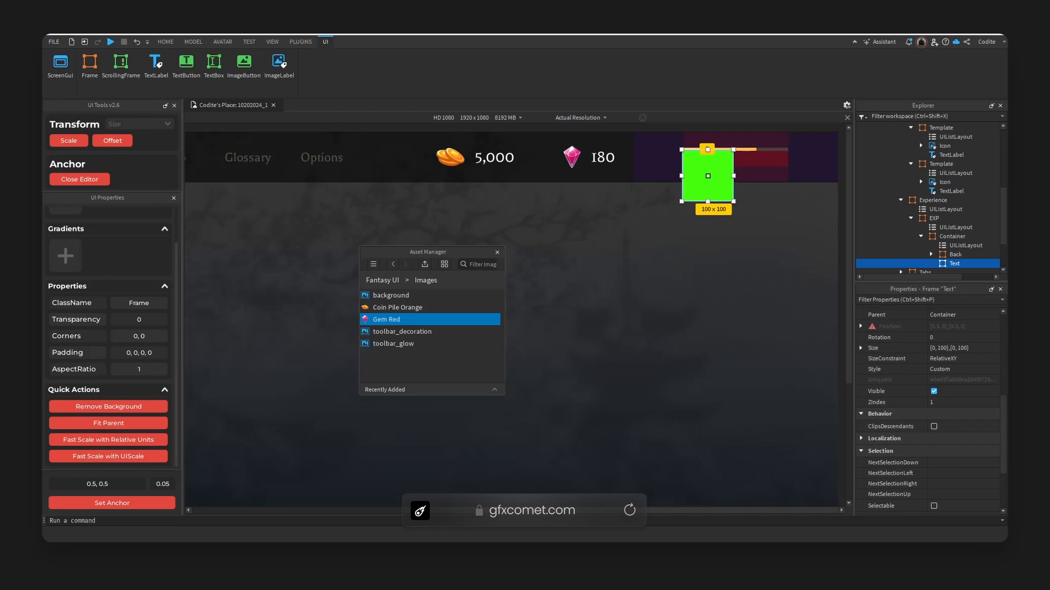
pyautogui.click(667, 492)
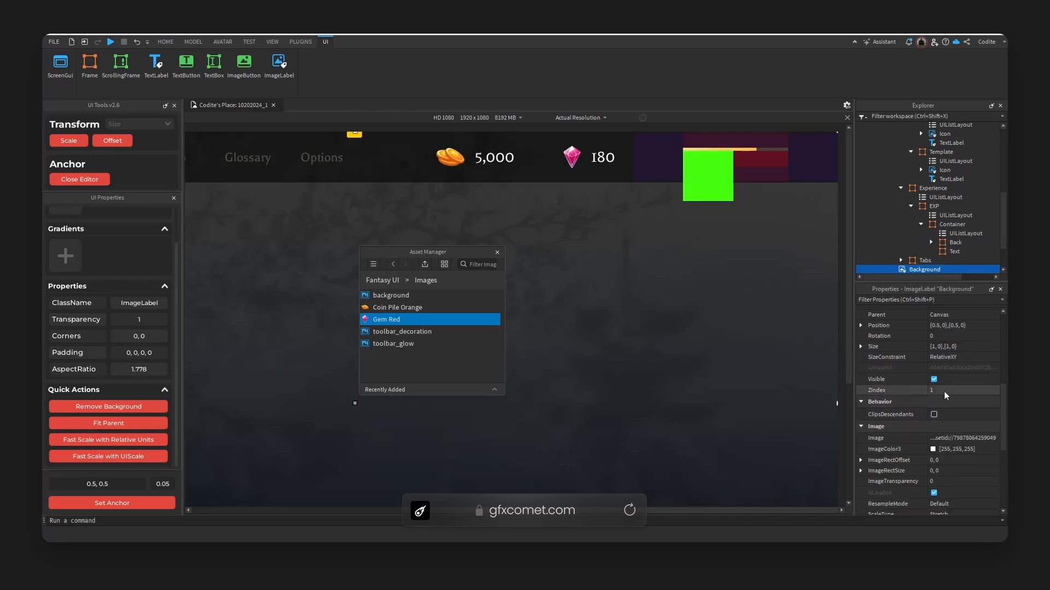
# Make the Text frame fill Container's width with an X size scale of 1 and an offset of 0
pyautogui.click(725, 189)
pyautogui.scroll(1, 930, 422)
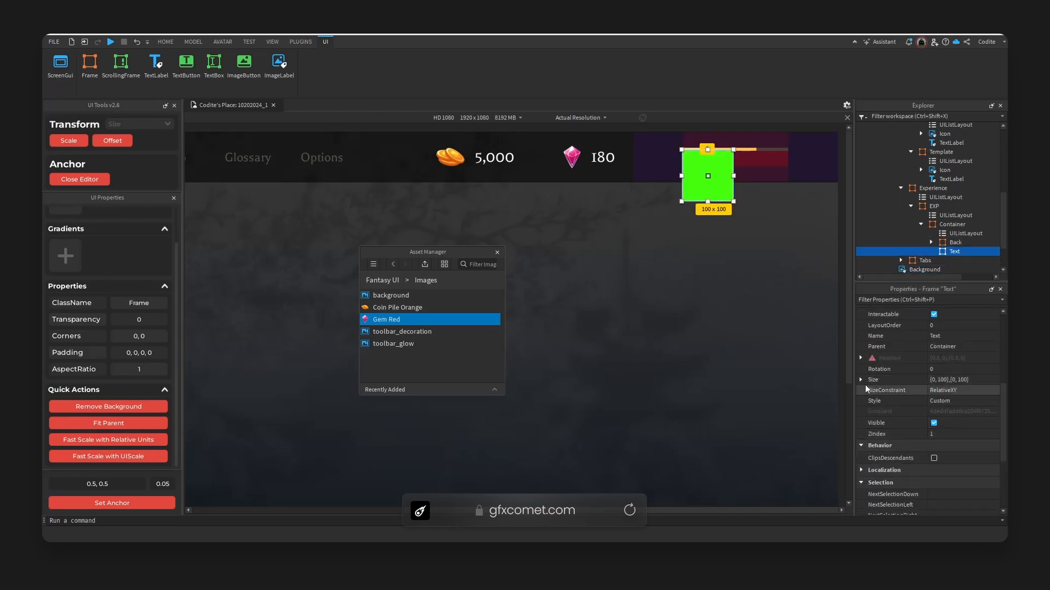
pyautogui.click(861, 379)
pyautogui.click(870, 390)
pyautogui.click(962, 401)
pyautogui.write('1')
pyautogui.click(963, 412)
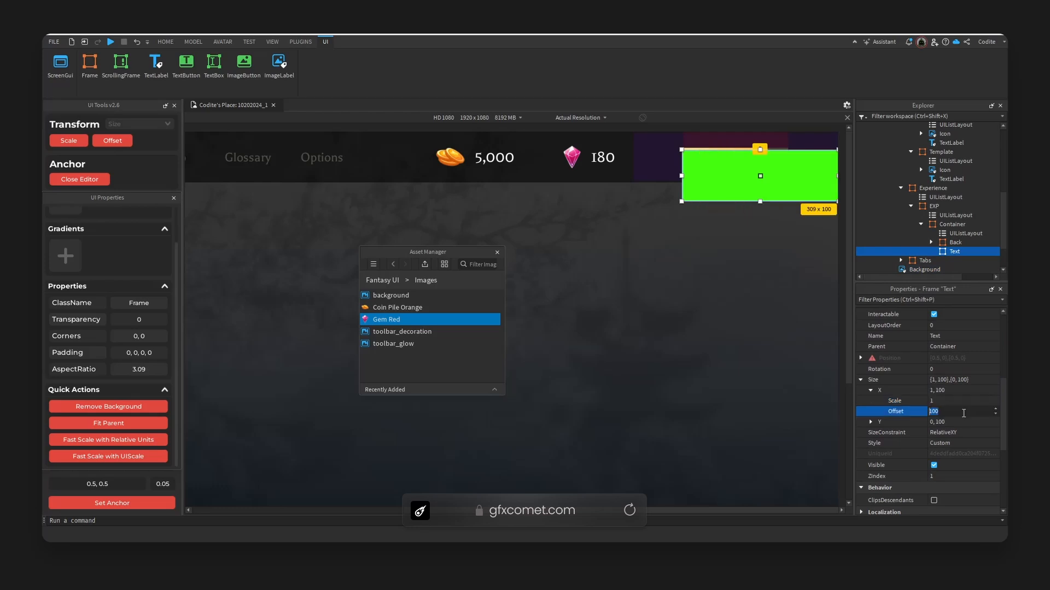
pyautogui.write('0')
pyautogui.press('Return')
# Reduce the Text frame's height to about 20 px and set its background transparency to 0.8
pyautogui.moveTo(735, 201); pyautogui.dragTo(743, 161)
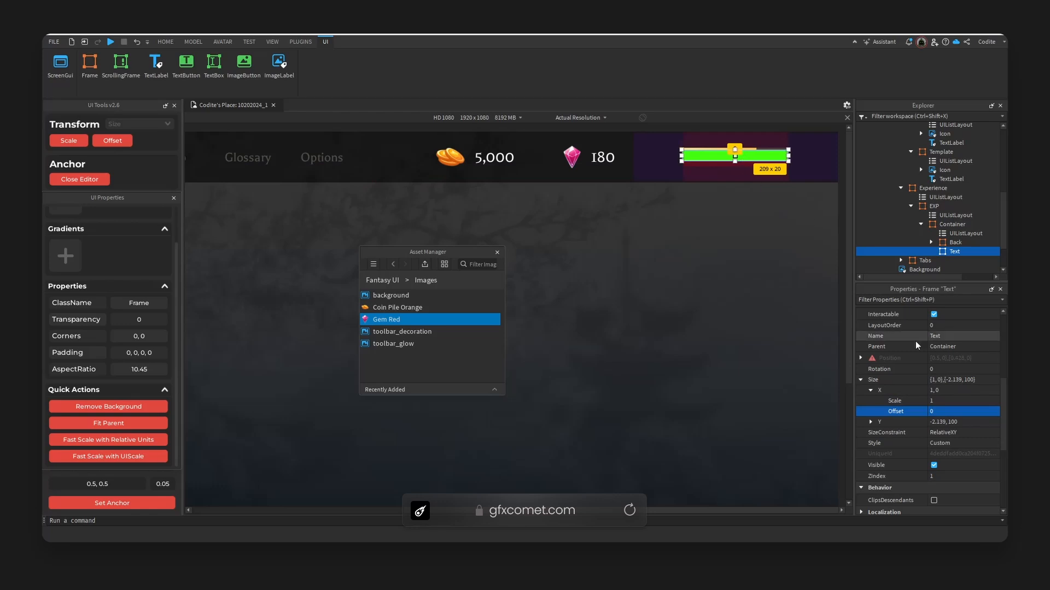
pyautogui.scroll(3, 952, 382)
pyautogui.click(967, 356)
pyautogui.write('0.8')
pyautogui.press('Return')
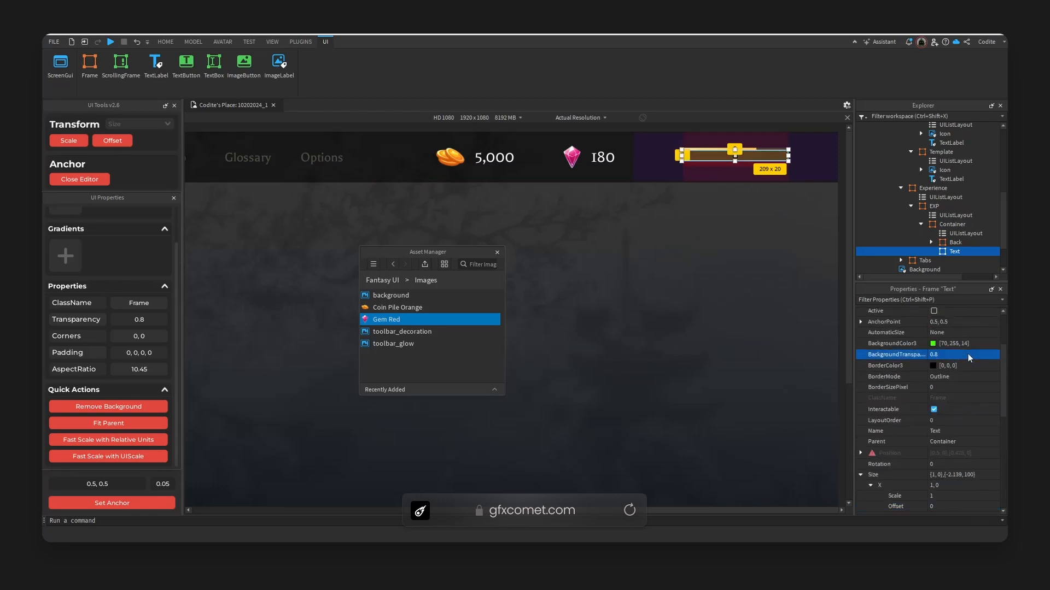
# Add a UIListLayout to the Text frame with Horizontal fill direction and Center vertical alignment
pyautogui.click(970, 253)
pyautogui.write('uil')
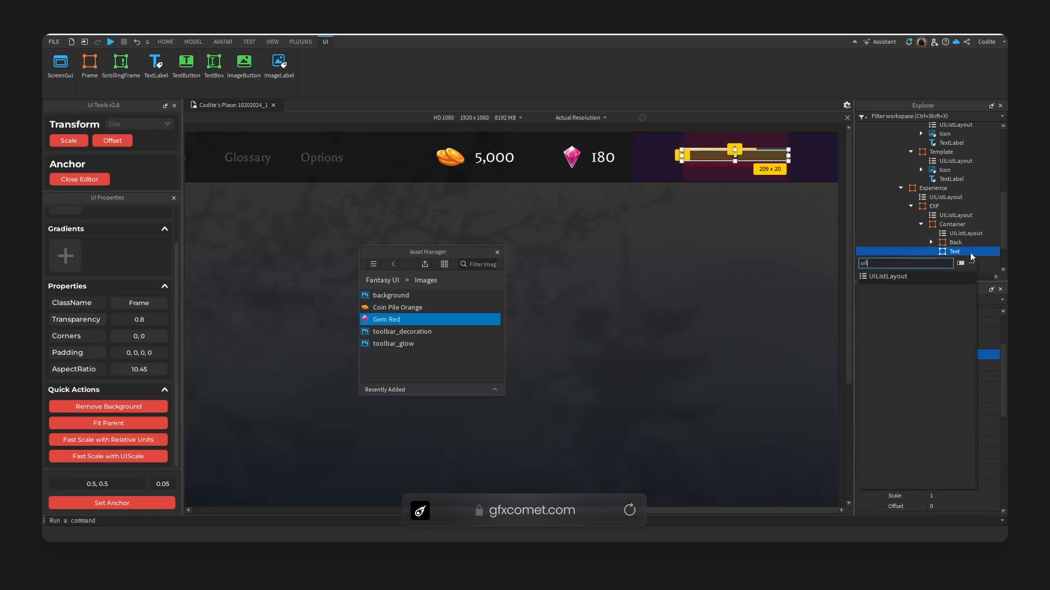
pyautogui.press('Return')
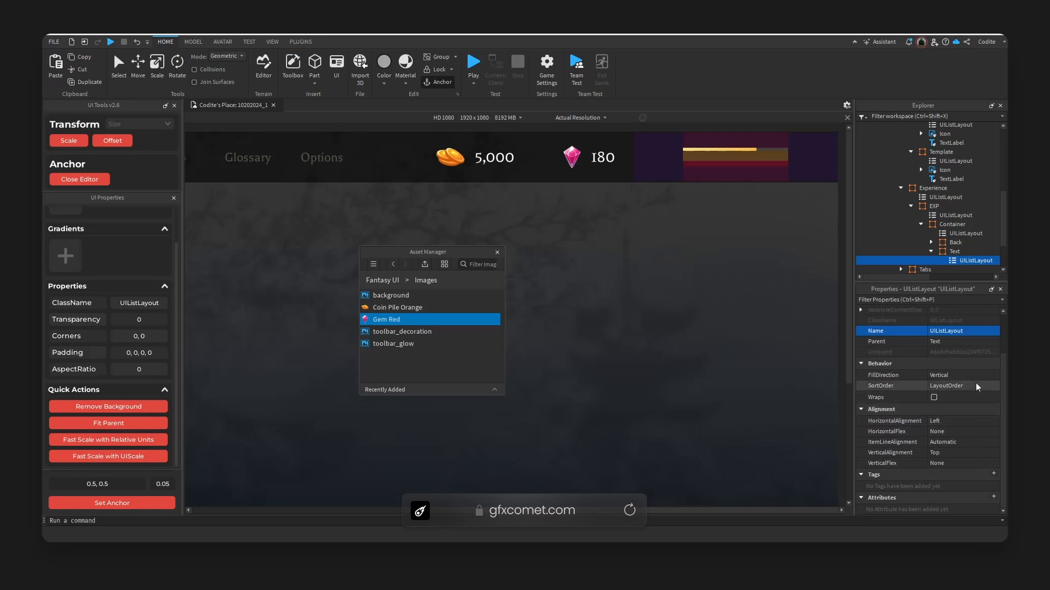
pyautogui.click(962, 375)
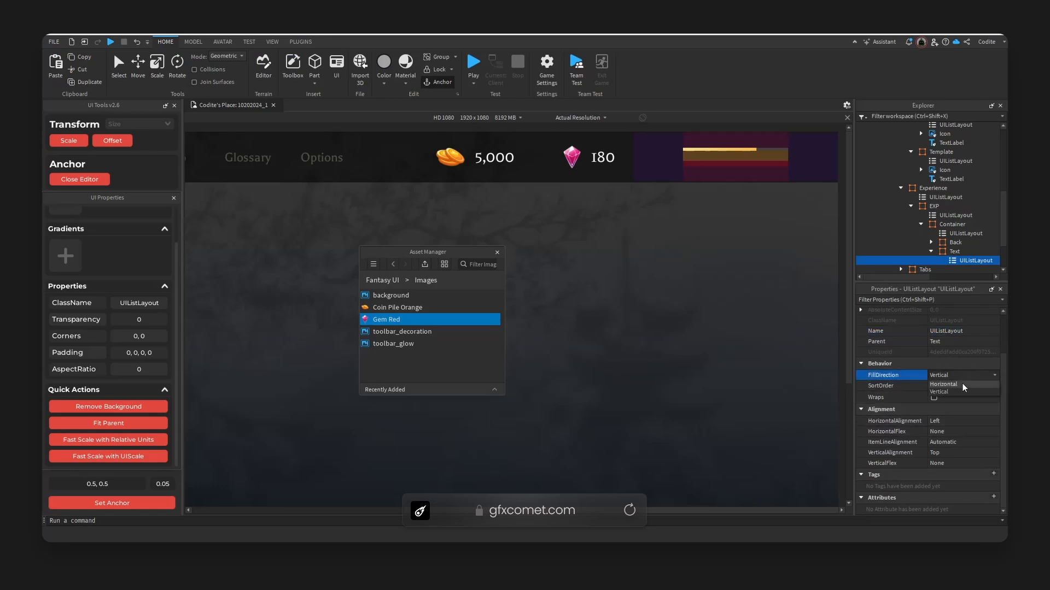
pyautogui.click(954, 386)
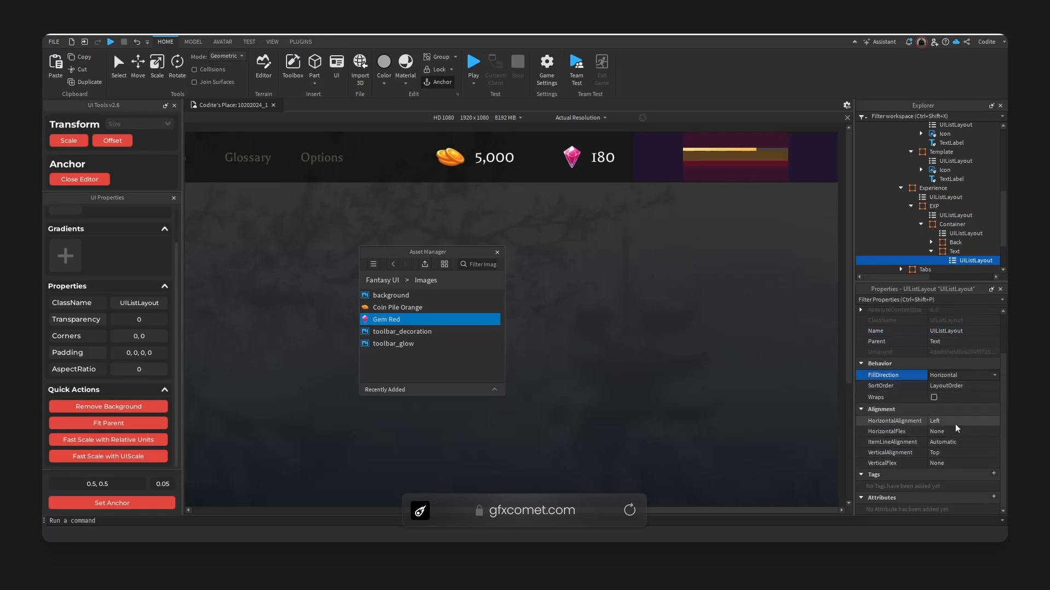
pyautogui.click(958, 454)
pyautogui.click(952, 469)
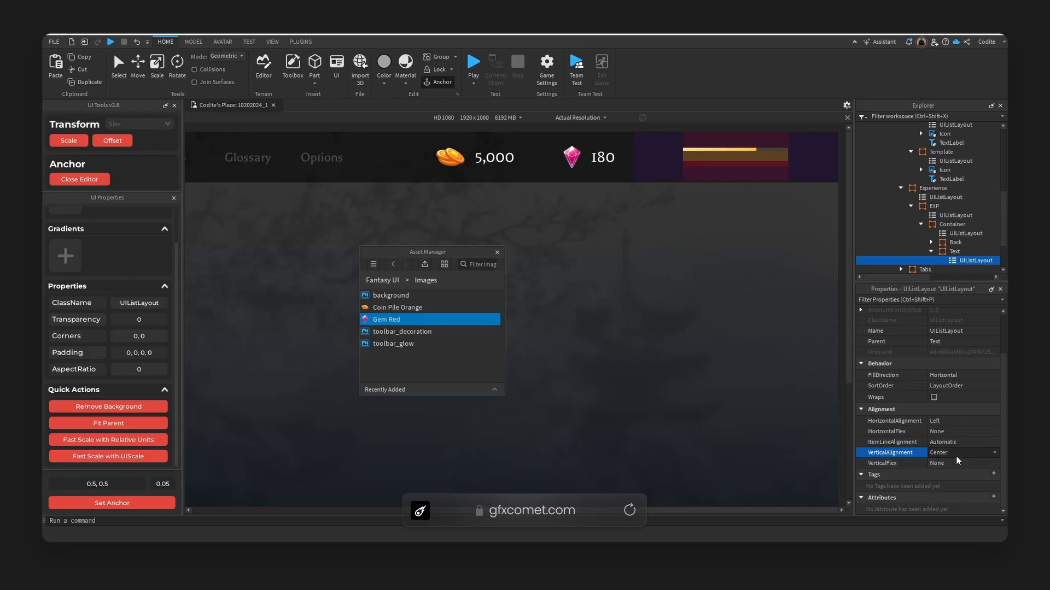
# Copy the 5,000 currency label into the Text frame and change its text to "Next Lvl."
pyautogui.click(954, 251)
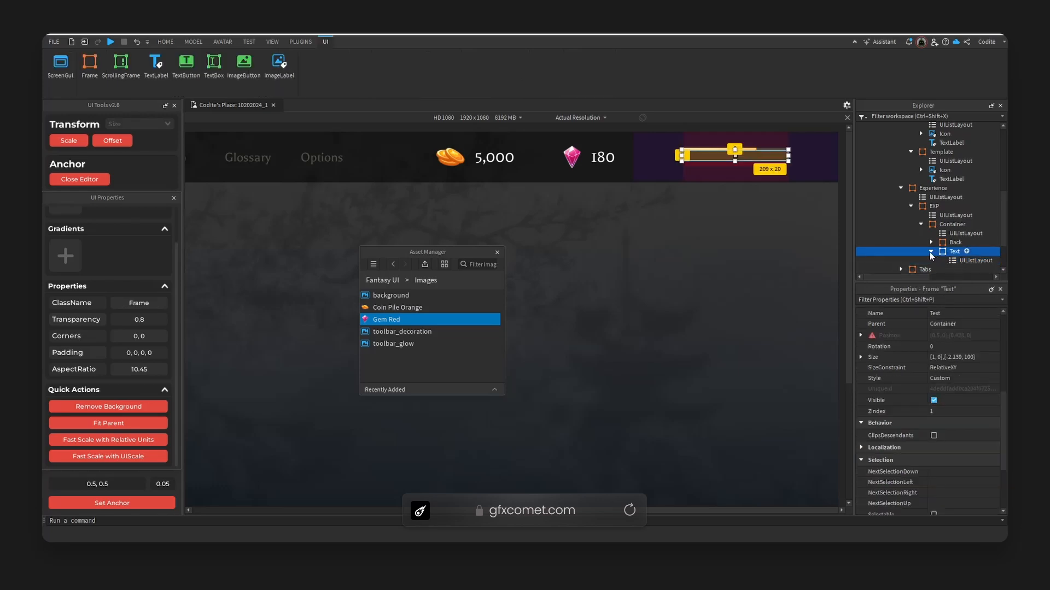
pyautogui.click(531, 164)
pyautogui.click(711, 160)
pyautogui.click(710, 161)
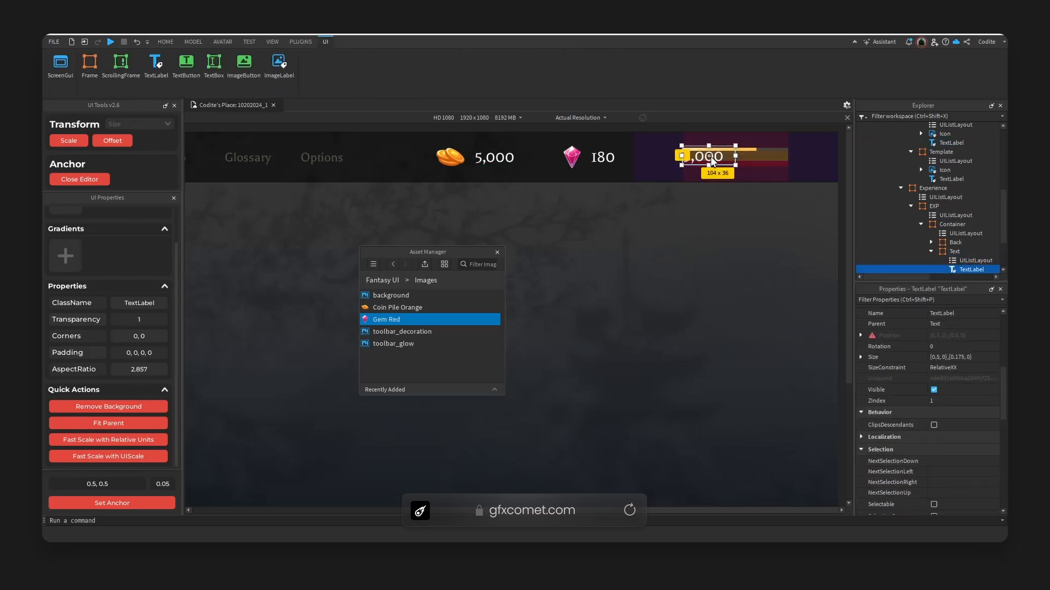
pyautogui.doubleClick(711, 158)
pyautogui.write('Nex')
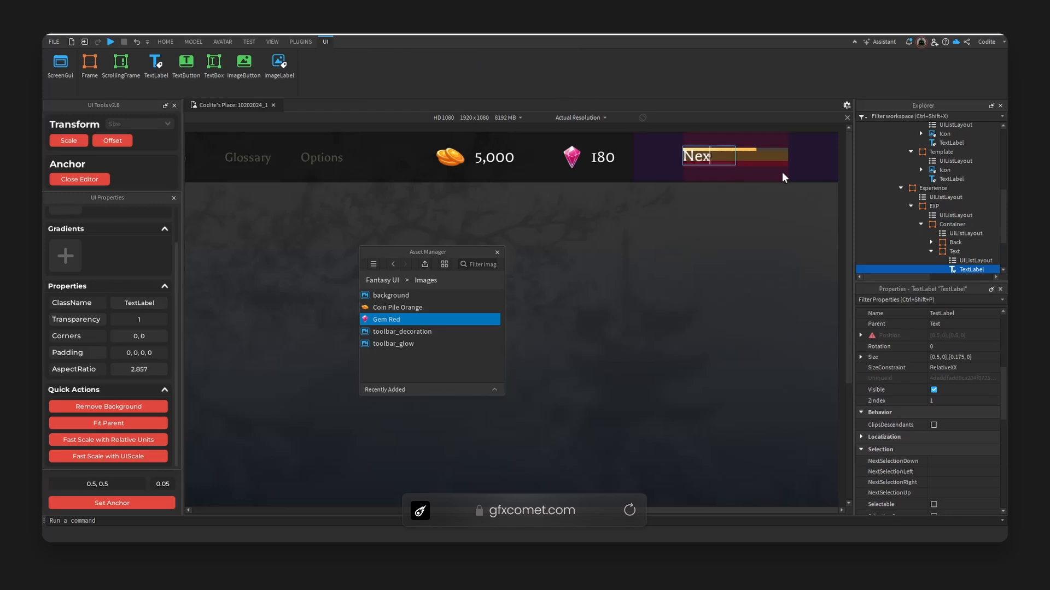
pyautogui.write('t Lvl.')
pyautogui.press('Return')
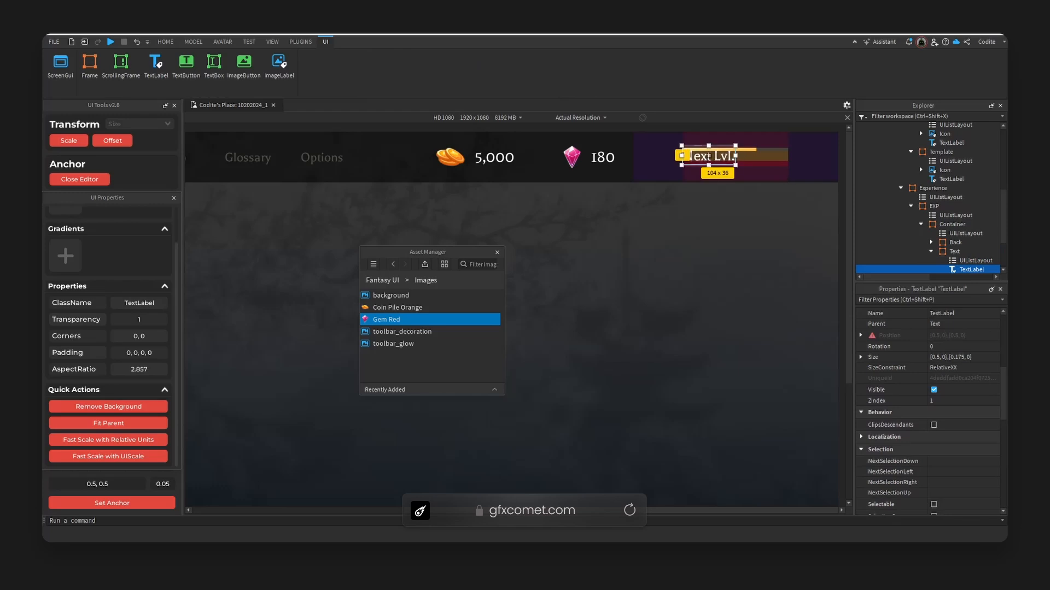
# Set the text transparency of the Next Lvl. label to 0.65
pyautogui.scroll(-10, 958, 438)
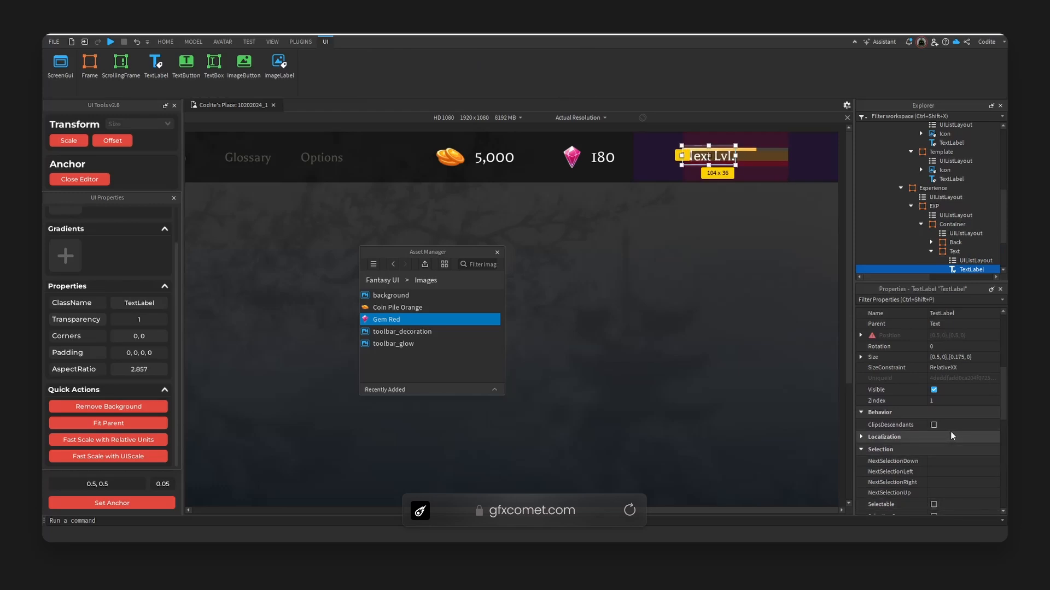
pyautogui.scroll(-5, 958, 438)
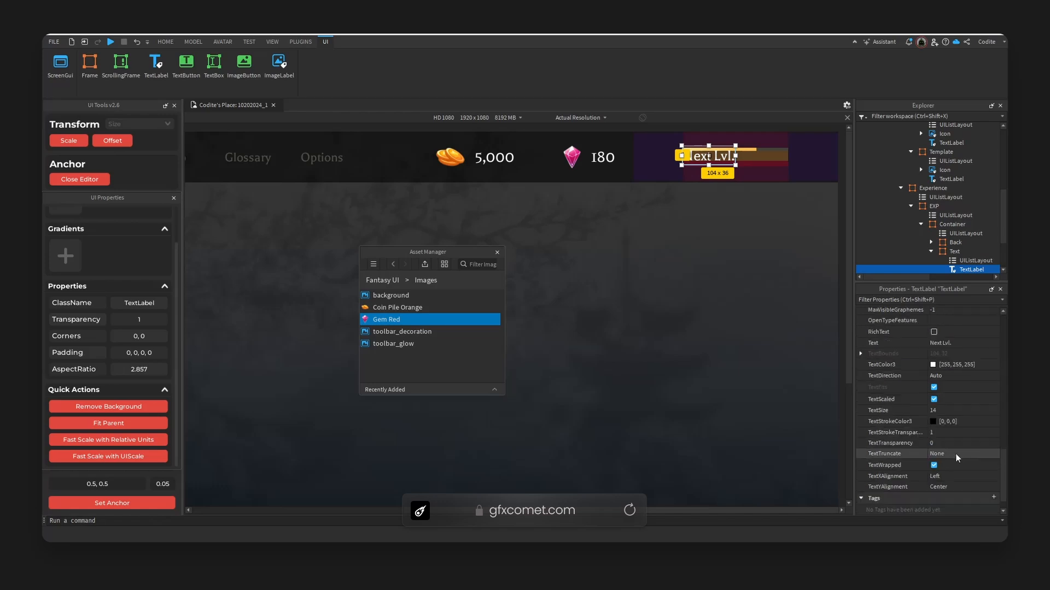
pyautogui.click(977, 422)
pyautogui.write('0.65')
pyautogui.press('Return')
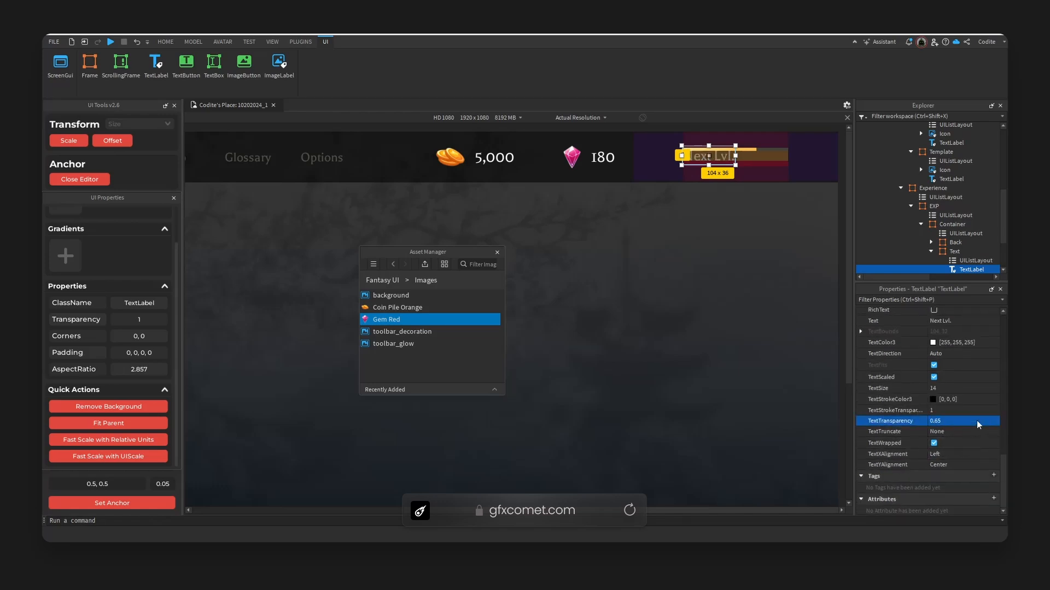
# Shrink the Next Lvl. label's Y size scale, trying 0.125 and settling on 0.1
pyautogui.scroll(12, 940, 407)
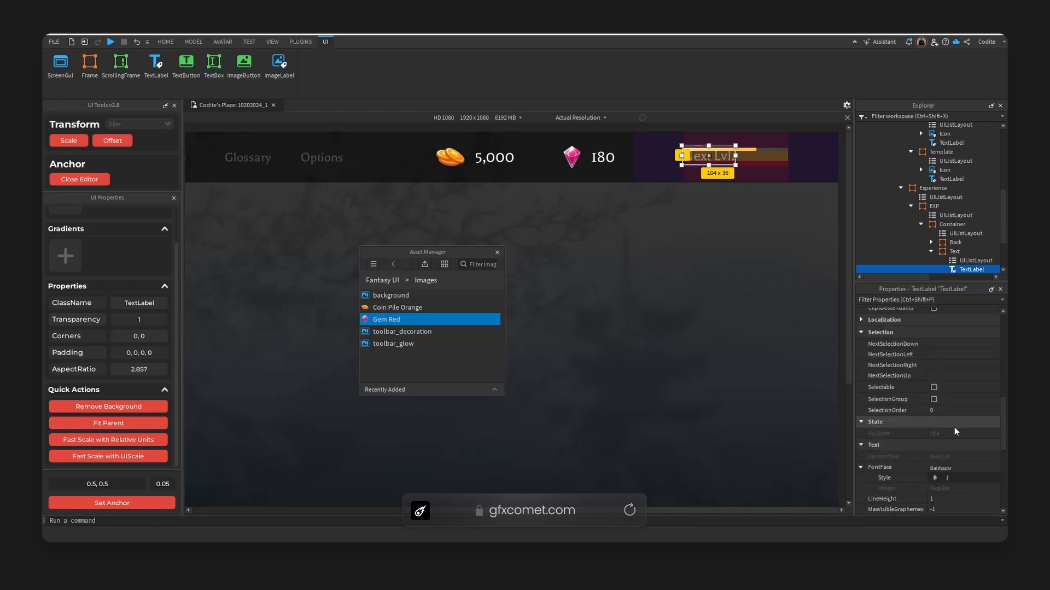
pyautogui.click(861, 398)
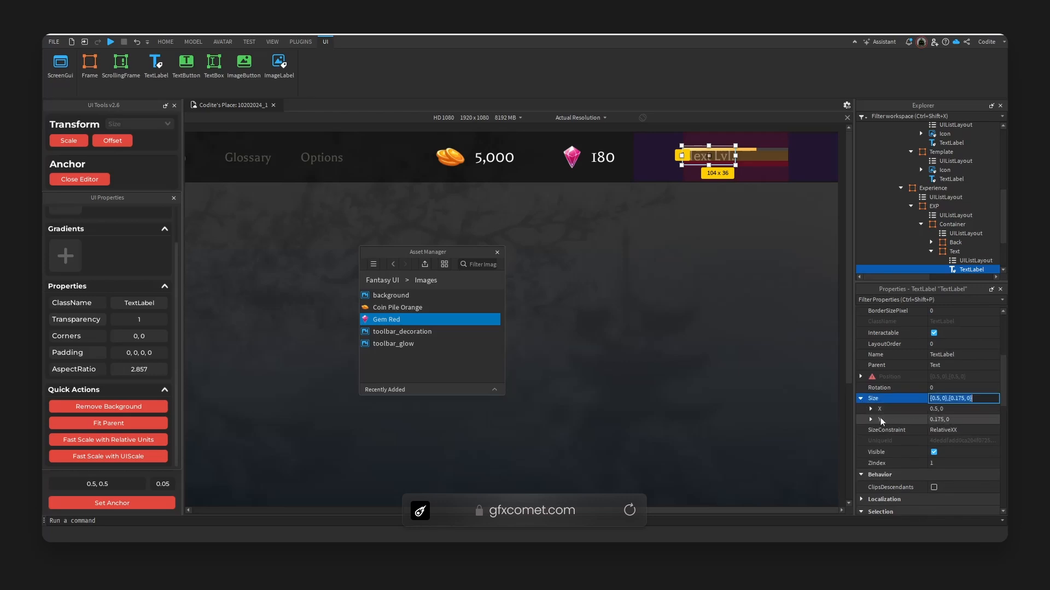
pyautogui.click(871, 419)
pyautogui.click(968, 430)
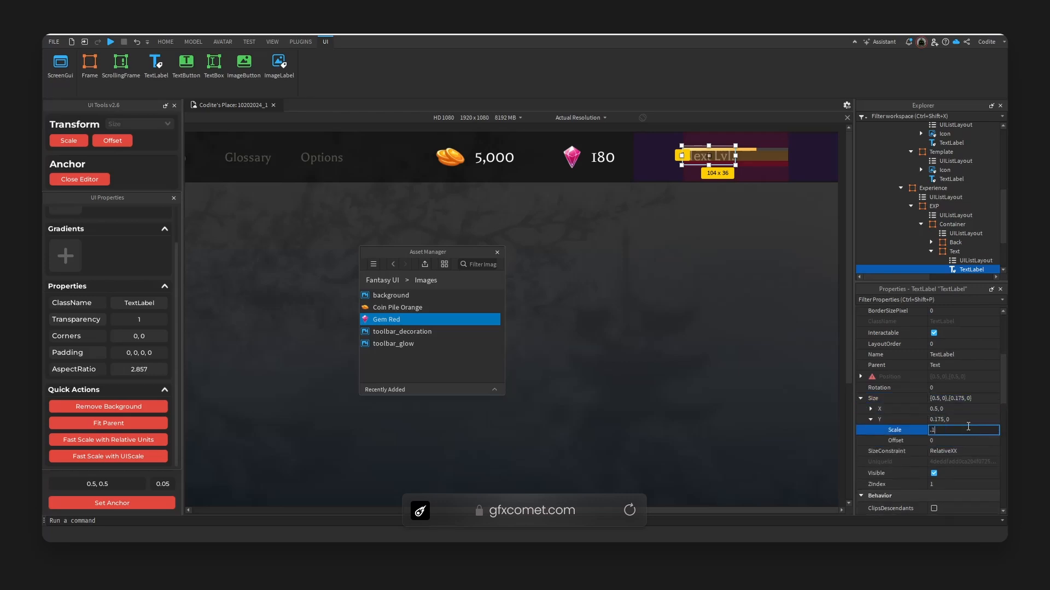
pyautogui.write('.125')
pyautogui.press('Return')
pyautogui.click(968, 430)
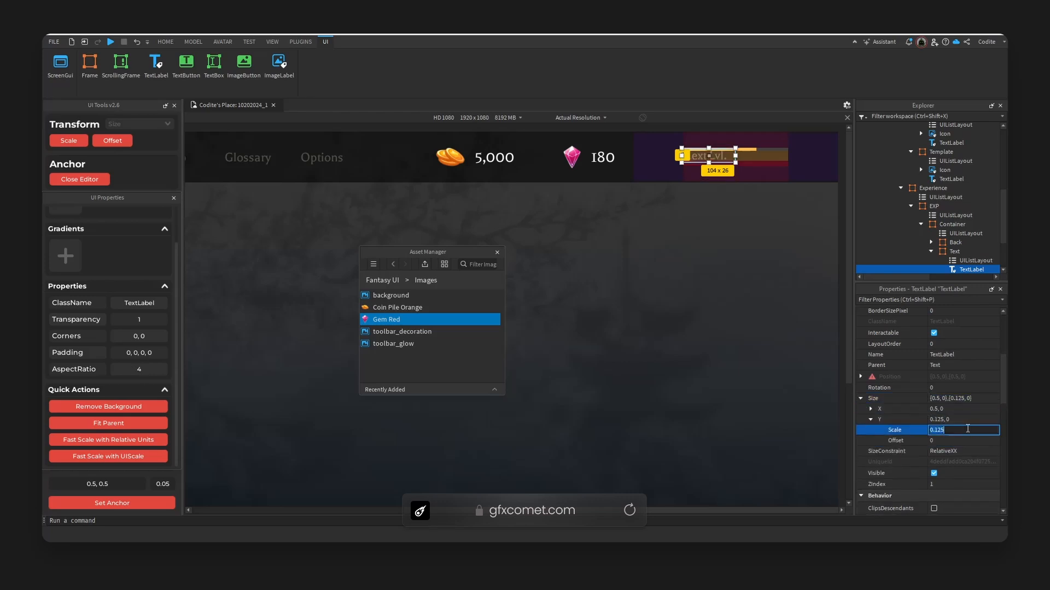
pyautogui.click(776, 387)
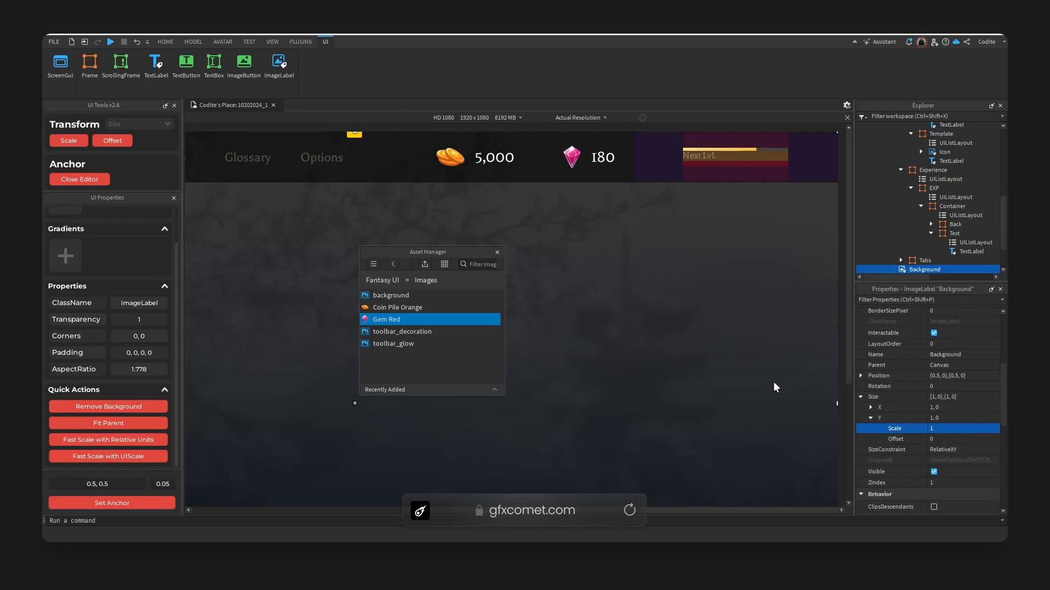
# Set the padding scale of Container's UIListLayout to 0.1 to space the bar and text apart
pyautogui.click(707, 155)
pyautogui.click(931, 233)
pyautogui.click(959, 215)
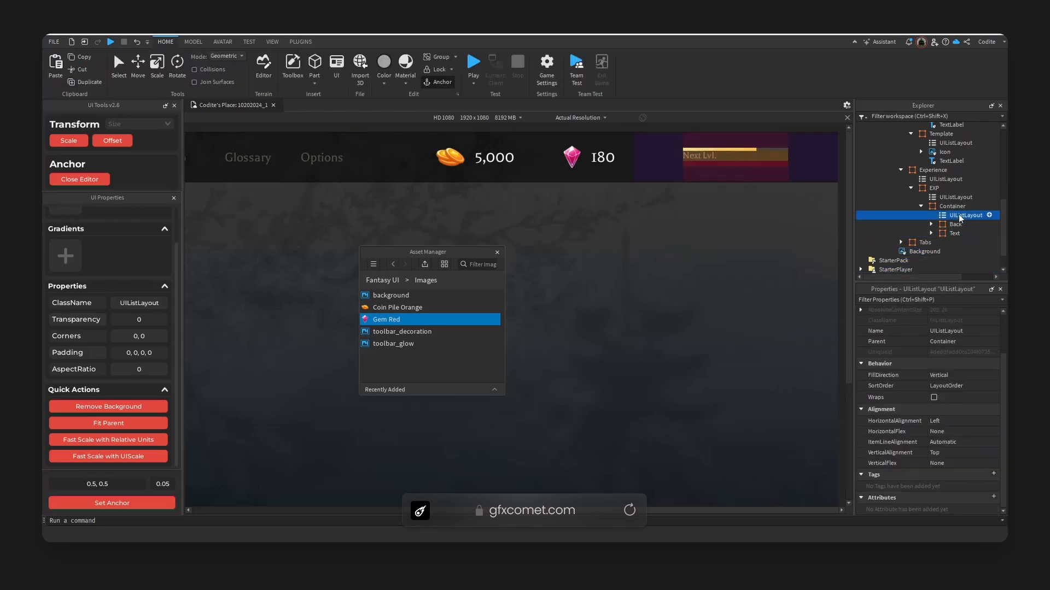
pyautogui.scroll(3, 930, 350)
pyautogui.click(970, 337)
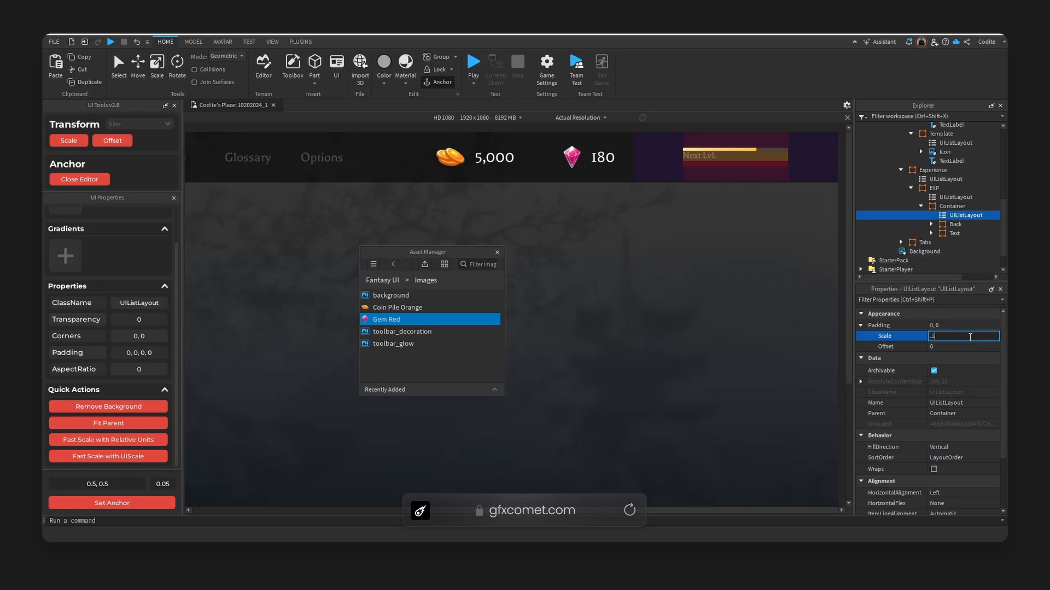
pyautogui.write('.1')
pyautogui.press('Return')
pyautogui.press('Return')
# Try narrowing the Next Lvl. label by hand, and undo the resize
pyautogui.click(696, 163)
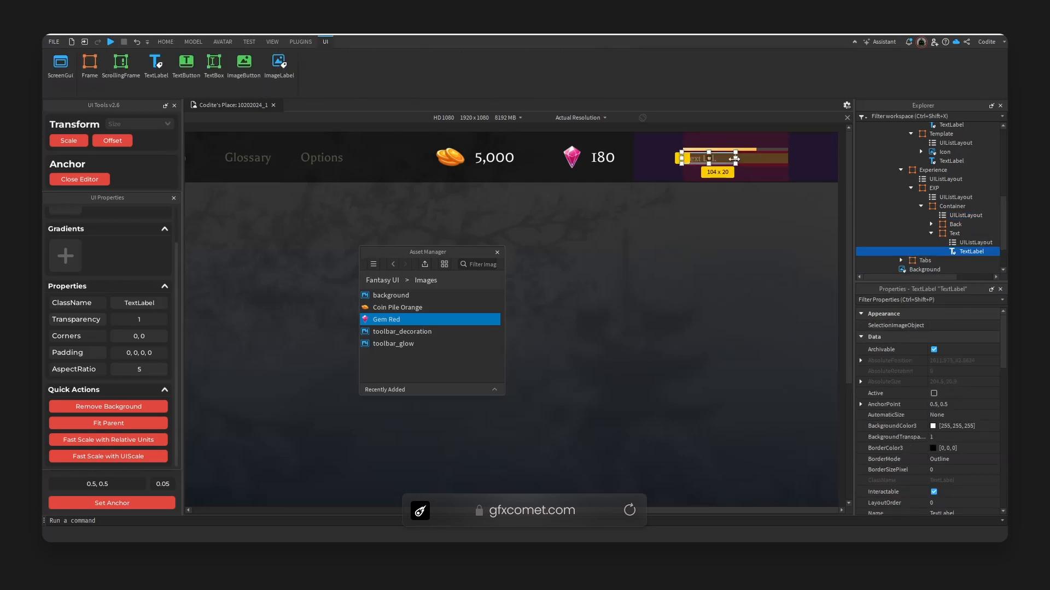
pyautogui.moveTo(734, 158); pyautogui.dragTo(724, 163)
pyautogui.hotkey('ctrl', 'z')
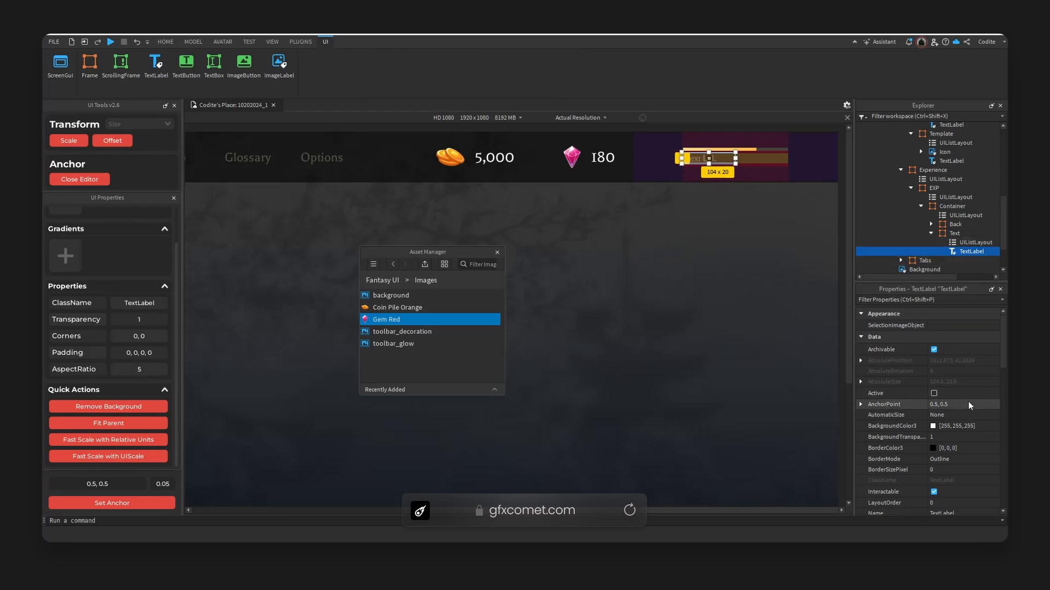
# Set the X size scale of the Next Lvl. label to 0.35
pyautogui.scroll(-5, 863, 404)
pyautogui.click(861, 398)
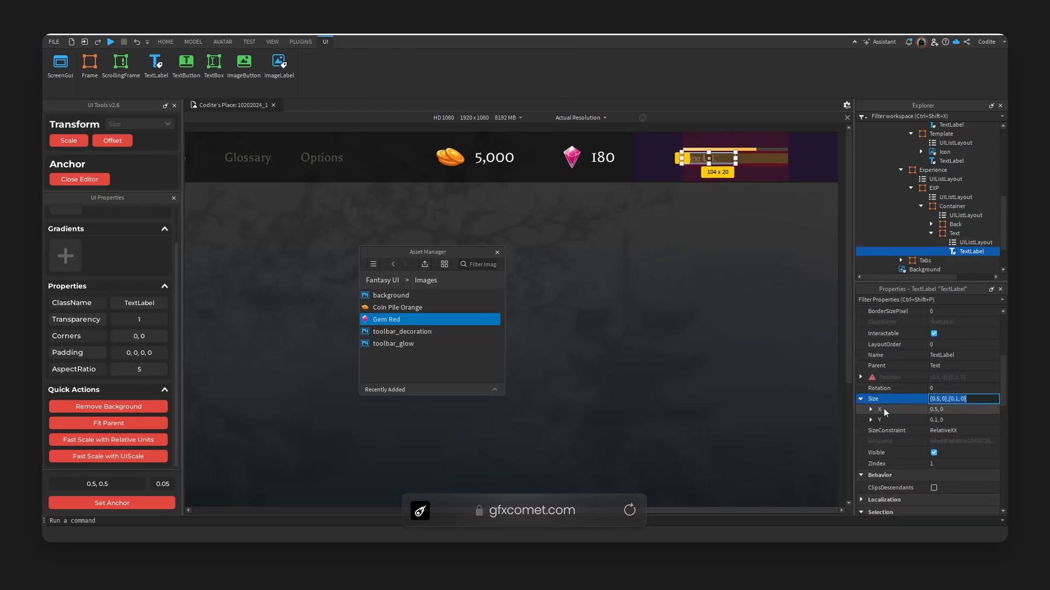
pyautogui.click(870, 409)
pyautogui.click(974, 418)
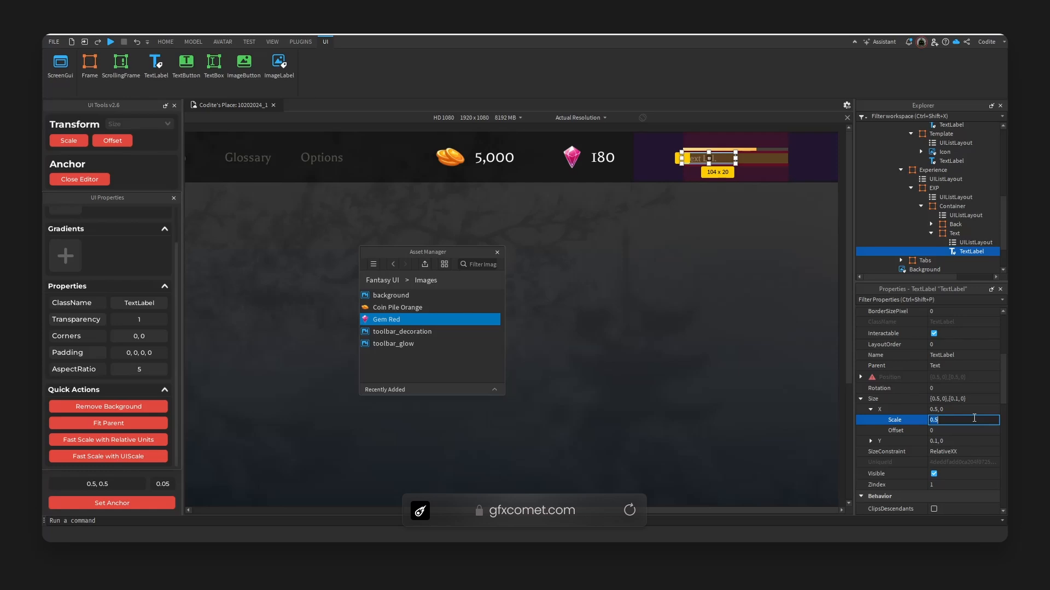
pyautogui.write('.35')
pyautogui.press('Return')
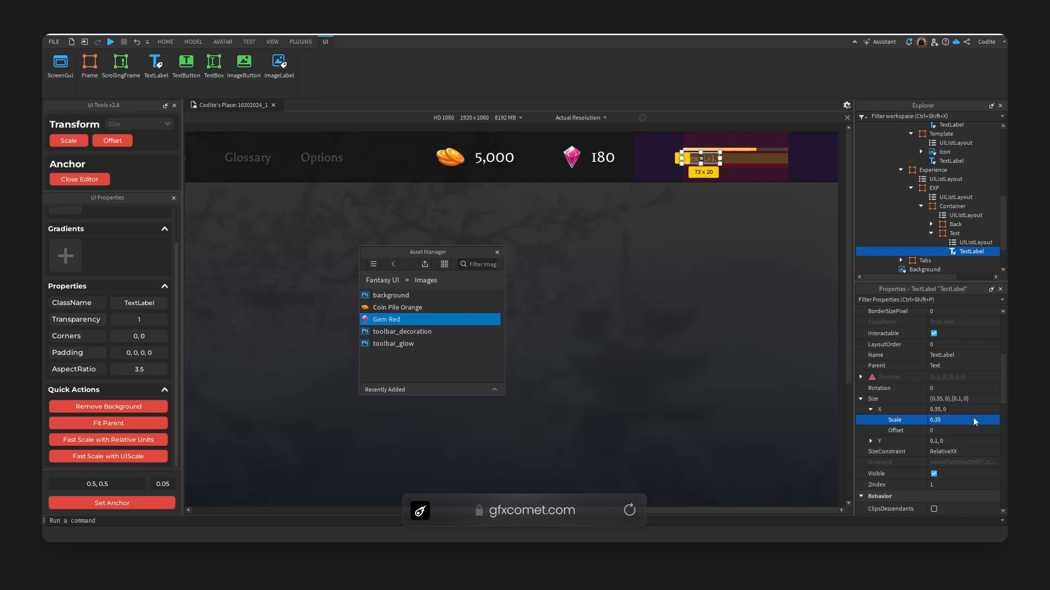
# Duplicate the Next Lvl. label and change the copy's text to 1728
pyautogui.hotkey('ctrl', 'd')
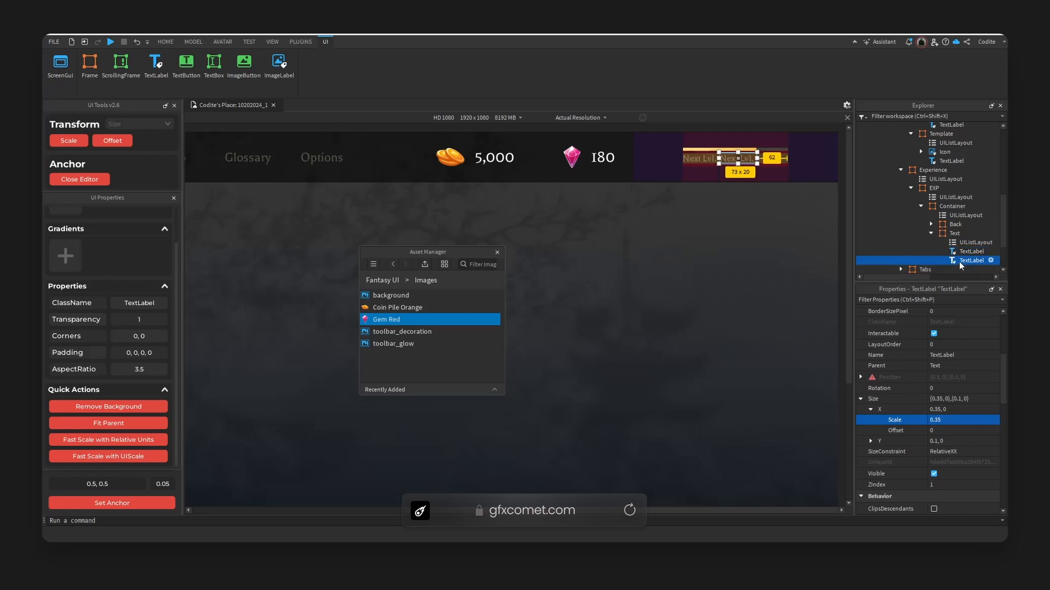
pyautogui.doubleClick(750, 162)
pyautogui.write('1728')
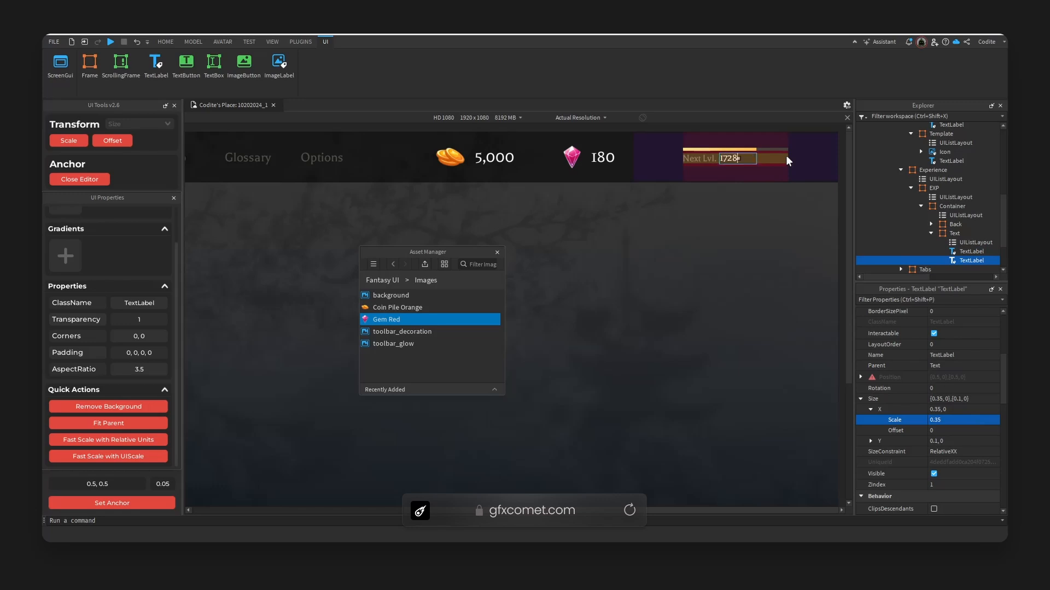
pyautogui.click(788, 160)
# Set the text transparency of the 1728 label to 0
pyautogui.scroll(-10, 929, 448)
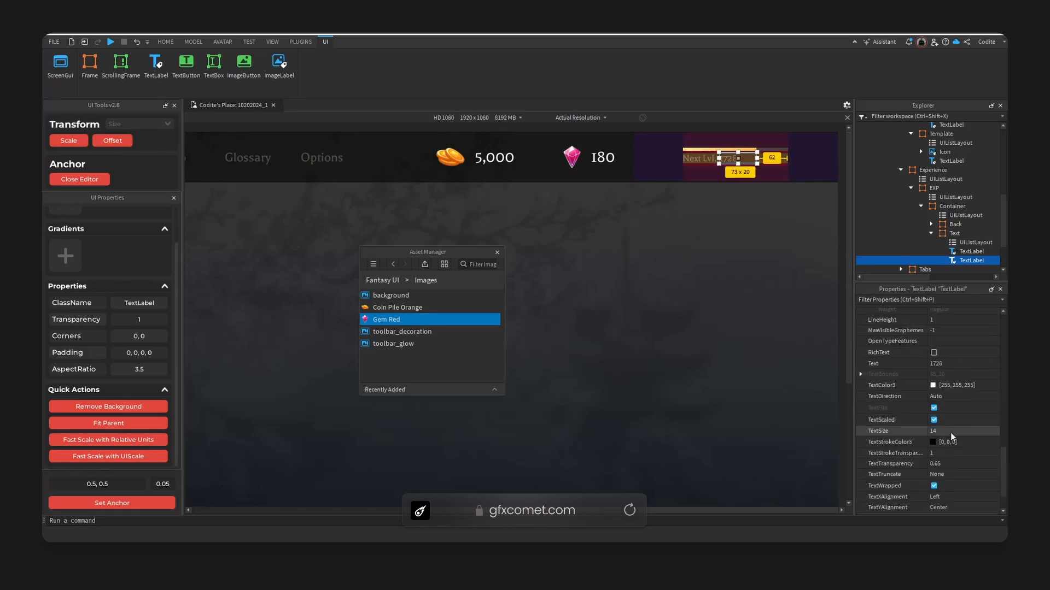
pyautogui.click(957, 464)
pyautogui.write('0')
pyautogui.press('Return')
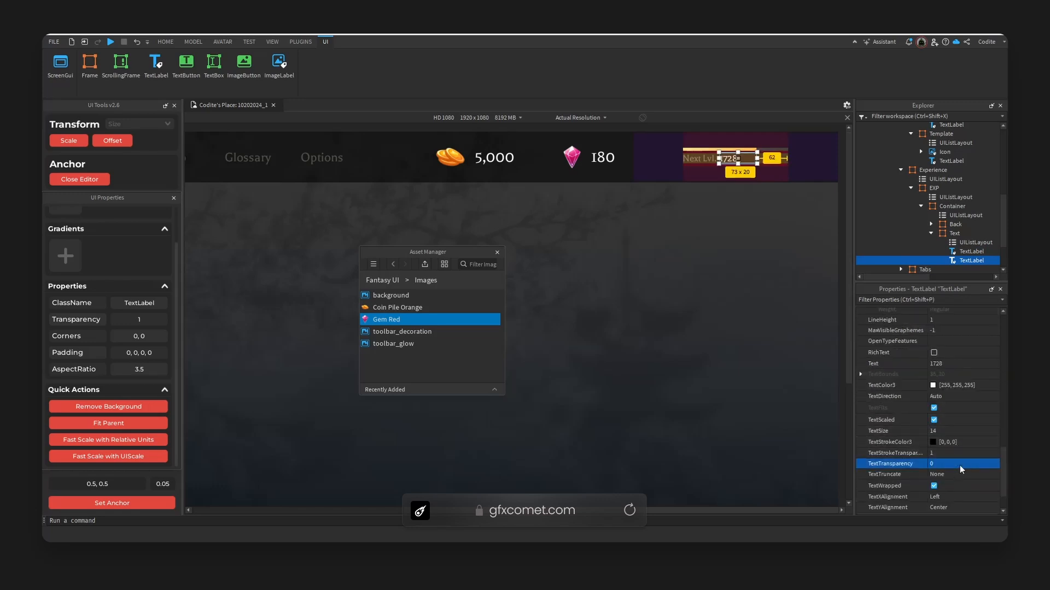
# Increase the Y size scale of the 1728 label slightly so its text is larger than Next Lvl
pyautogui.scroll(7, 975, 405)
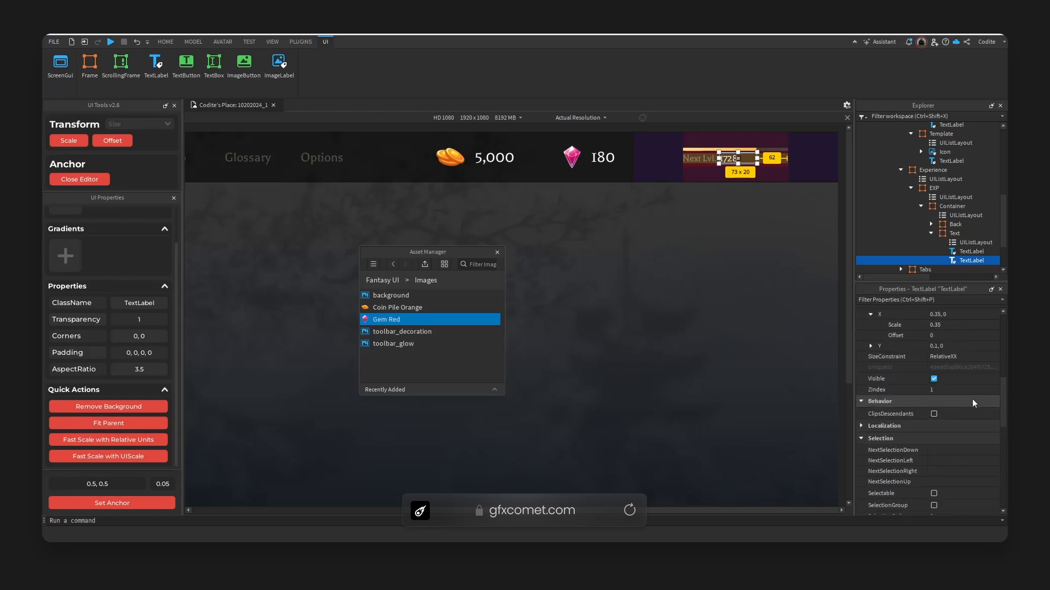
pyautogui.click(870, 441)
pyautogui.click(967, 451)
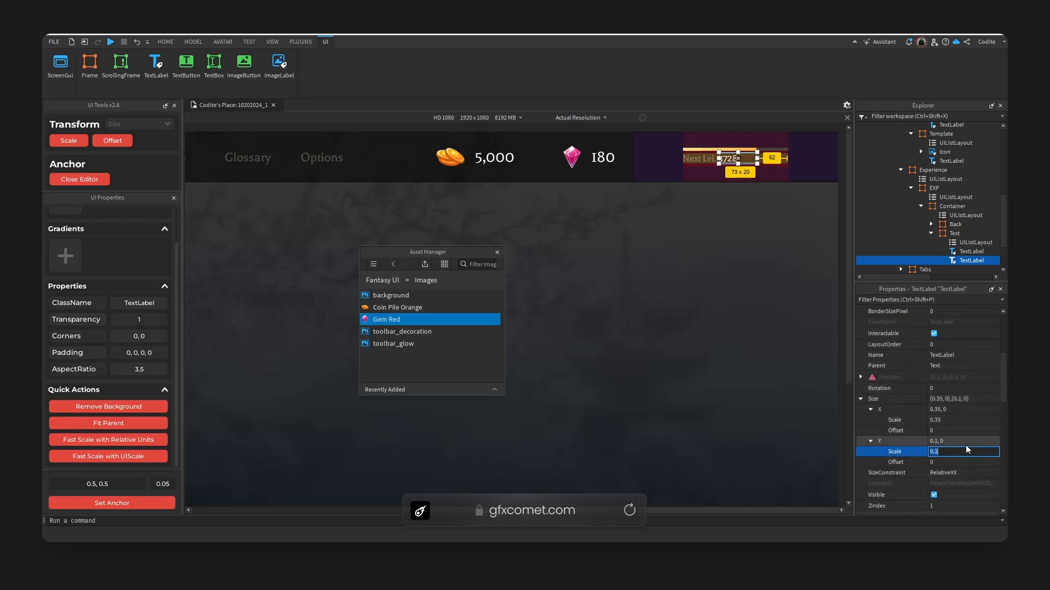
pyautogui.write('1')
pyautogui.press('Return')
pyautogui.click(747, 346)
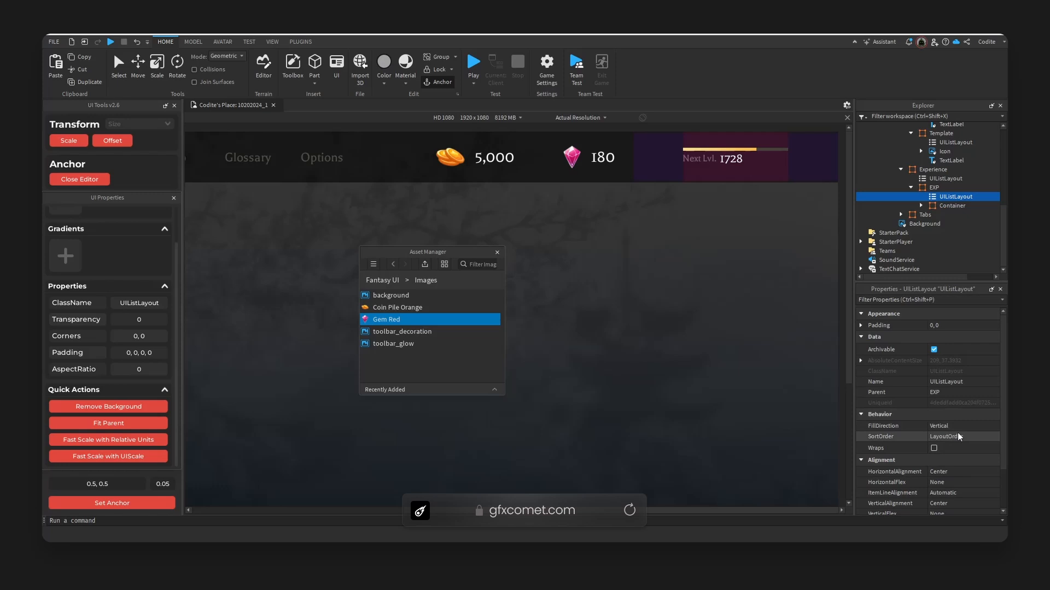
# Set the vertical alignment of the EXP frame's UIListLayout to Top
pyautogui.scroll(-2, 957, 435)
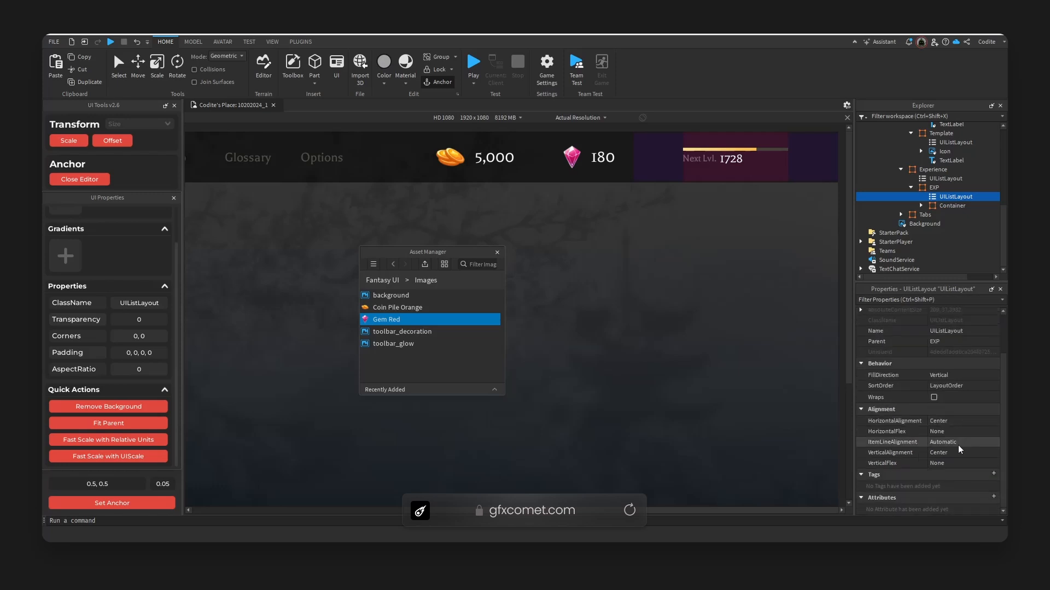
pyautogui.click(959, 453)
pyautogui.click(957, 463)
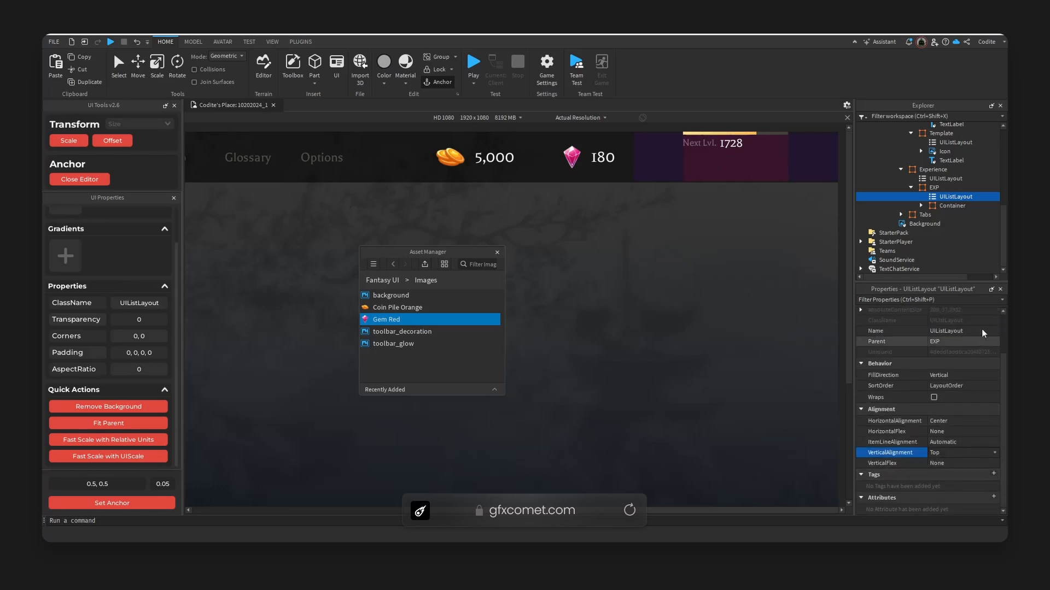
# Add a UIPadding to the EXP frame and set its top padding scale to 0.1
pyautogui.click(946, 188)
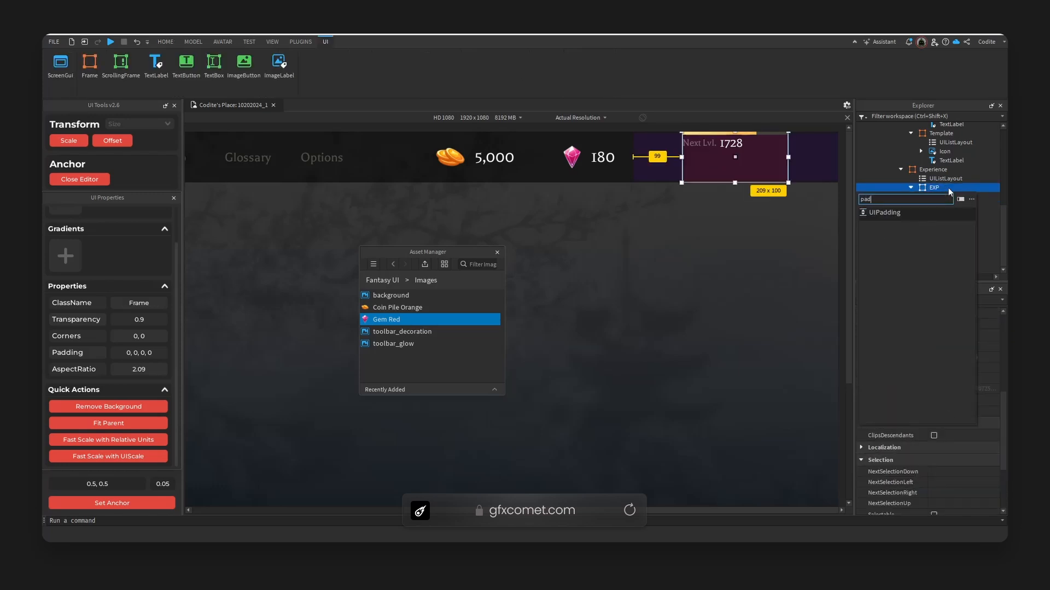
pyautogui.click(948, 188)
pyautogui.click(940, 200)
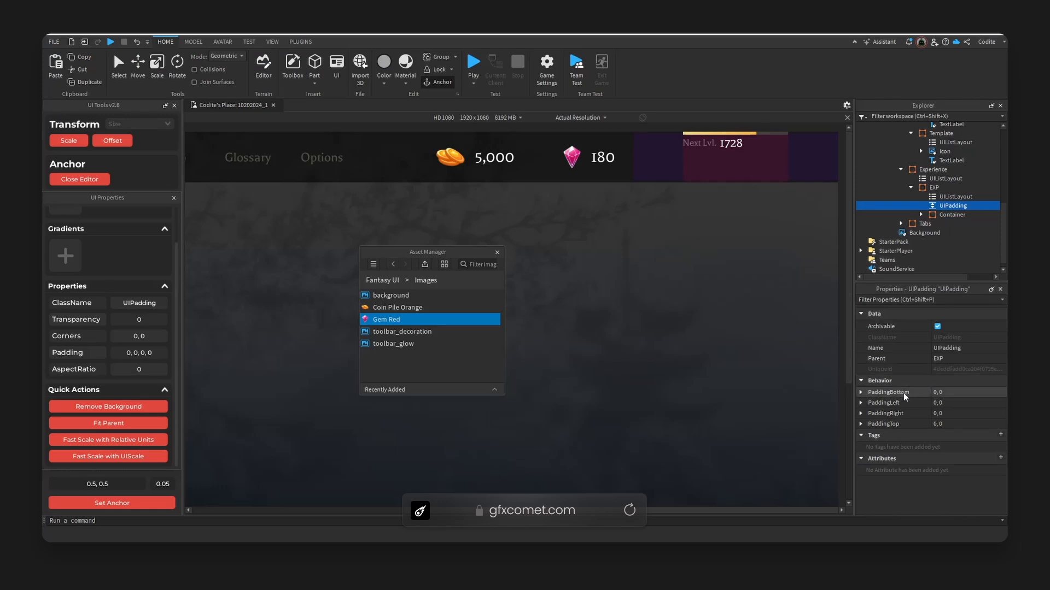
pyautogui.click(861, 424)
pyautogui.click(986, 435)
pyautogui.write('0.1')
pyautogui.press('Return')
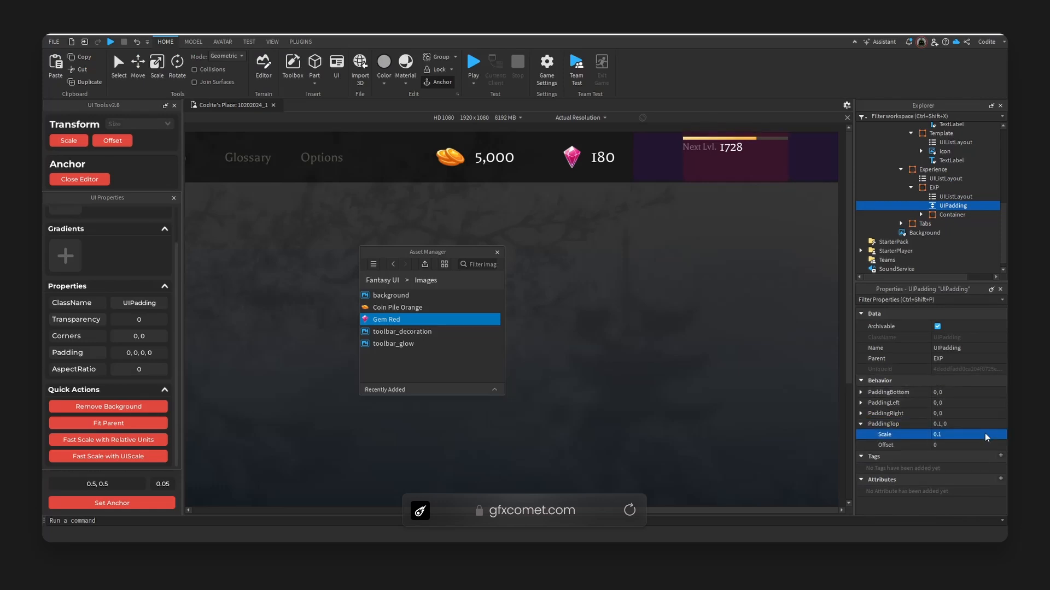
# Adjust the top padding scale of EXP's UIPadding, trying 0.5 and 0.45 and settling on 0.4
pyautogui.click(985, 434)
pyautogui.write('0.5')
pyautogui.press('Return')
pyautogui.click(986, 435)
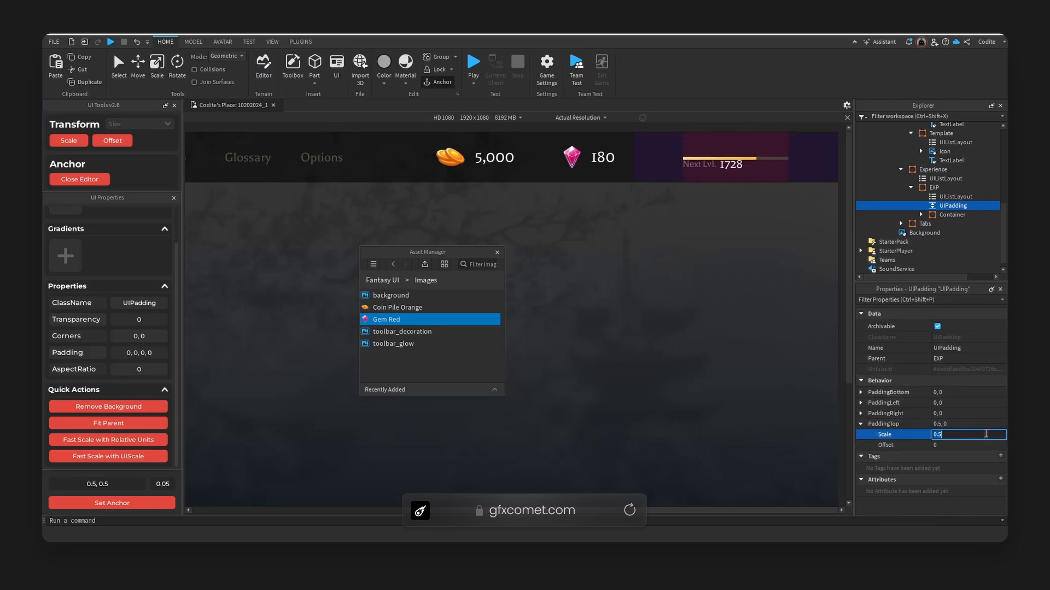
pyautogui.write('.45')
pyautogui.press('Return')
pyautogui.click(986, 434)
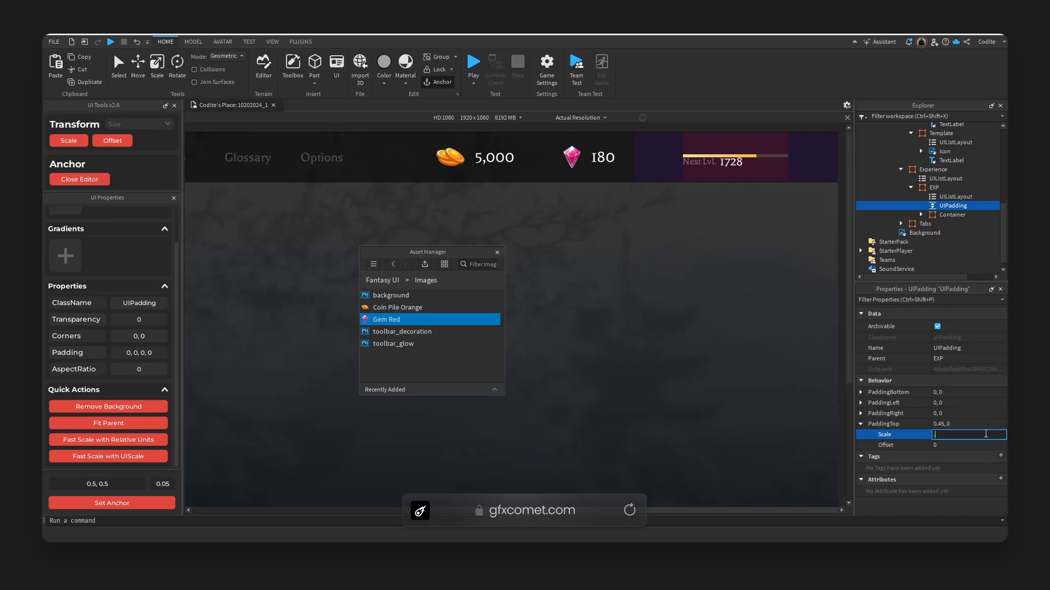
pyautogui.write('.4')
pyautogui.press('Return')
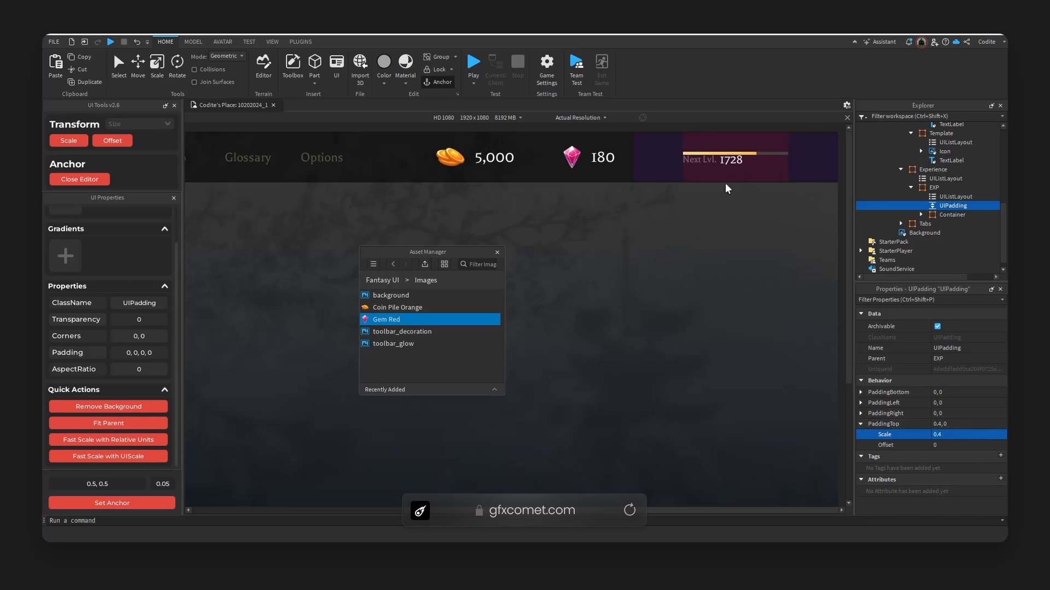
# Collapse the EXP frame's hierarchy and insert a new Frame into Experience
pyautogui.click(757, 166)
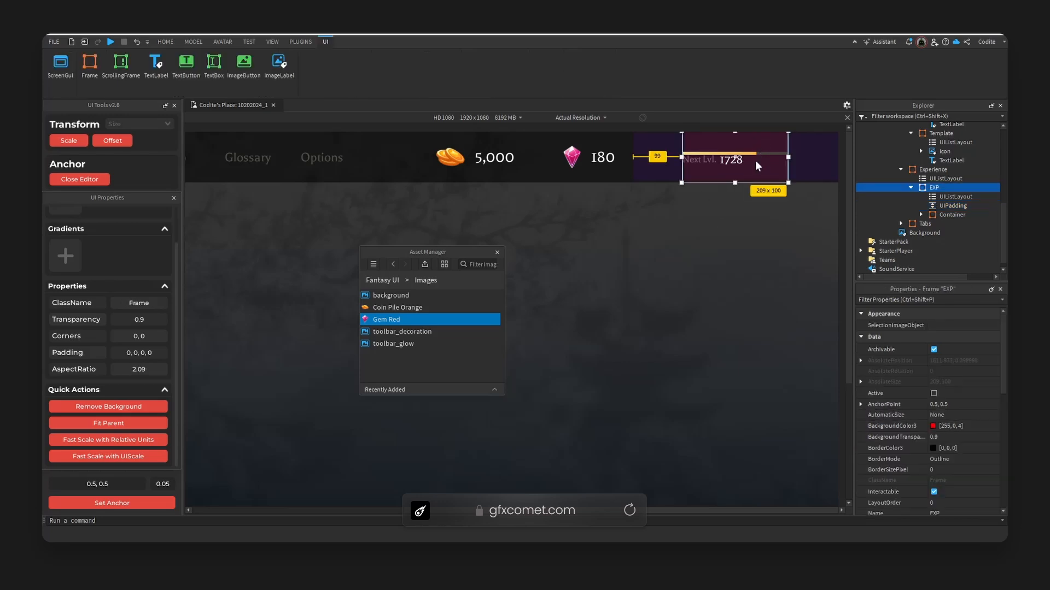
pyautogui.click(911, 188)
pyautogui.click(935, 188)
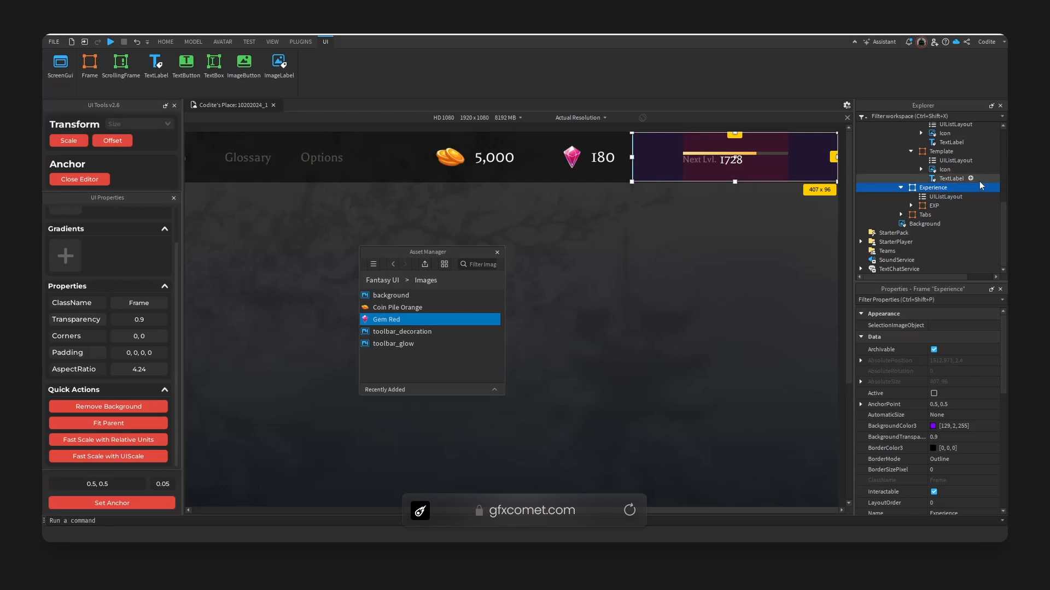
pyautogui.click(954, 188)
pyautogui.click(933, 220)
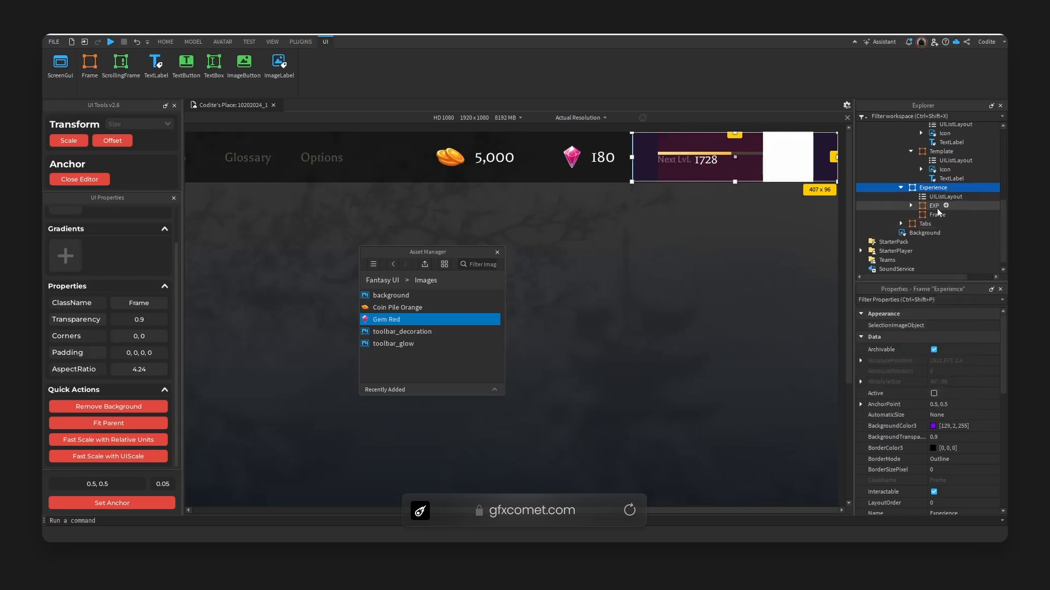
# Remove and restore the EXP frame in Experience so the new white Frame sits before it in the layout
pyautogui.click(934, 206)
pyautogui.press('Delete')
pyautogui.click(940, 188)
pyautogui.hotkey('ctrl', 'z')
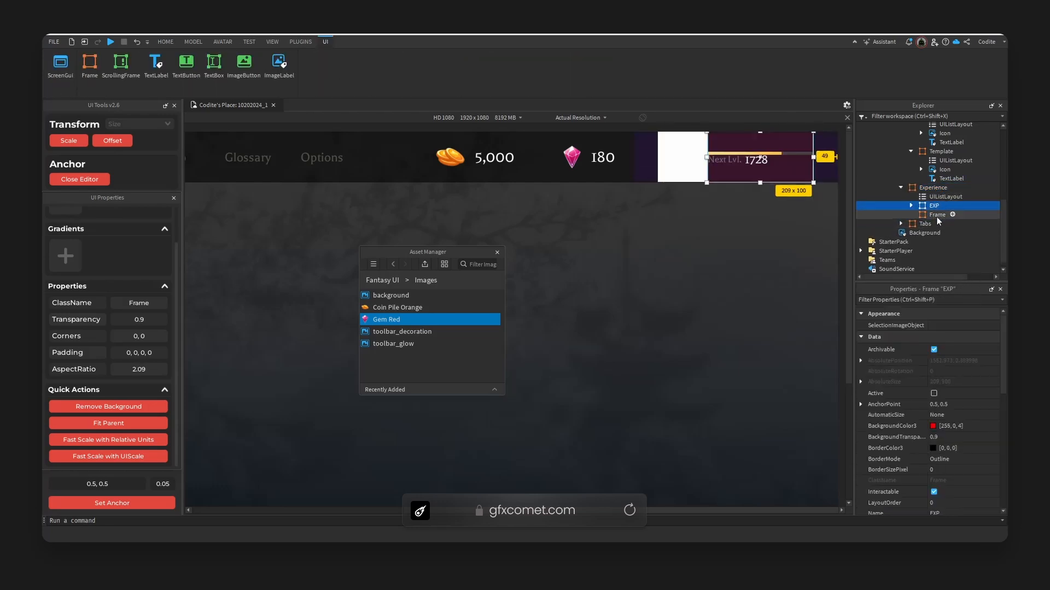
pyautogui.click(937, 214)
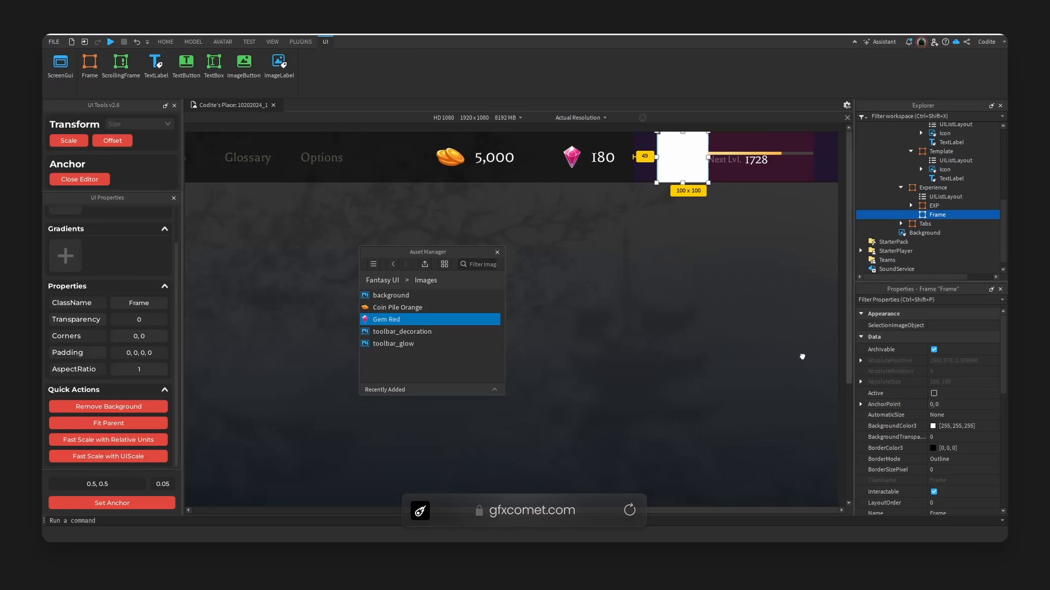
# Set the padding scale of Experience's UIListLayout, trying 0.5, 0.15 and 0.1 and settling on 0.05
pyautogui.click(948, 197)
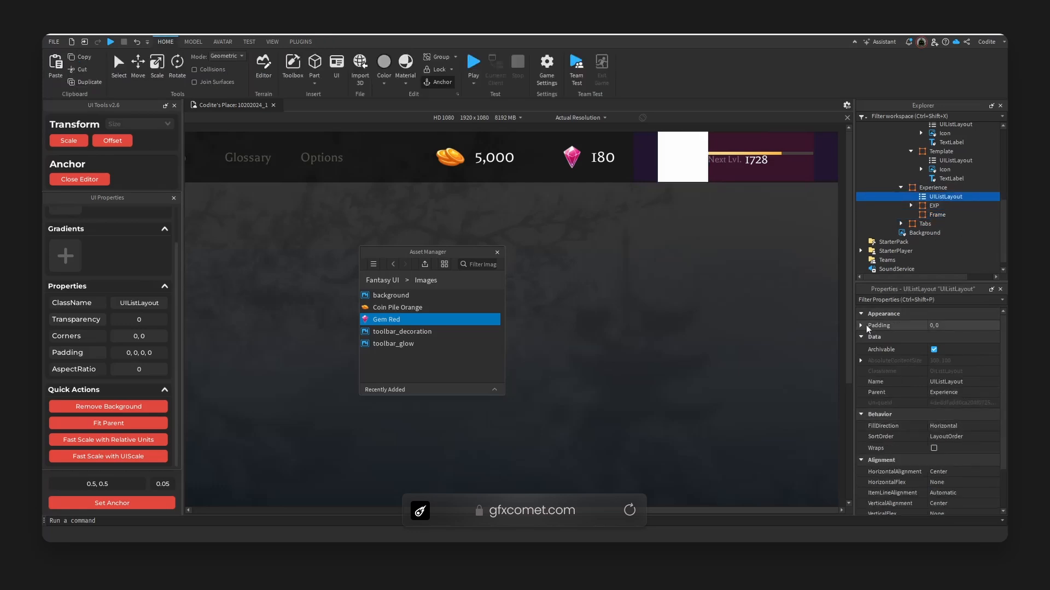
pyautogui.doubleClick(886, 328)
pyautogui.click(968, 338)
pyautogui.write('0.15')
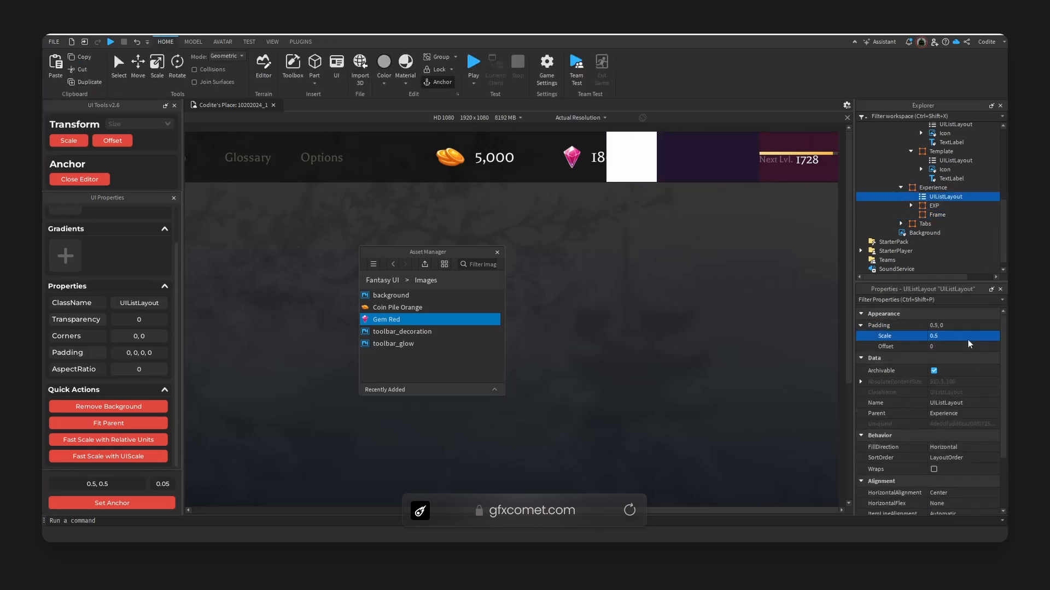
pyautogui.press('Return')
pyautogui.click(970, 337)
pyautogui.press('BackSpace')
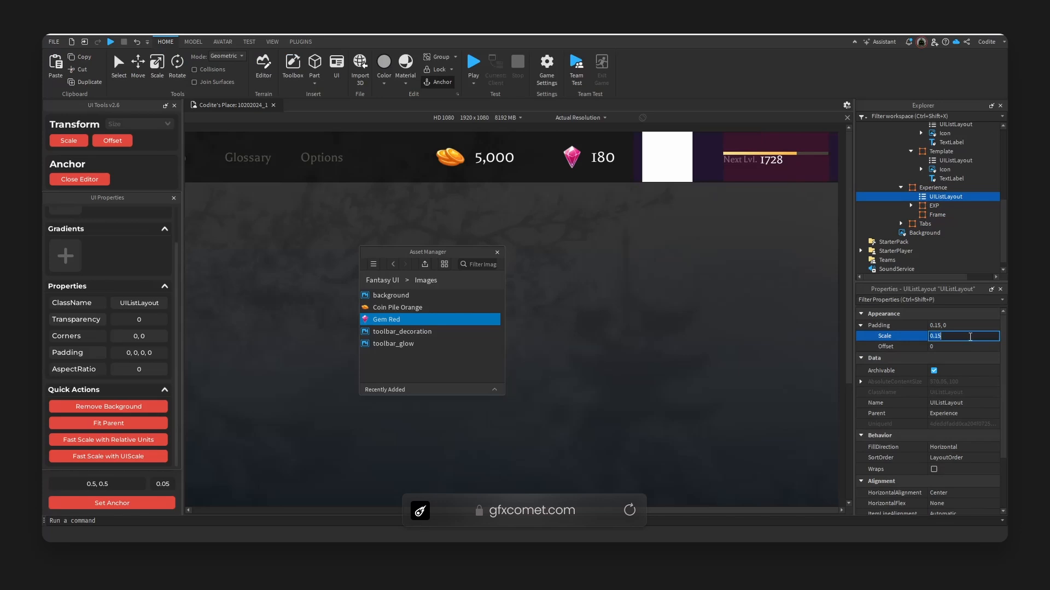
pyautogui.press('Return')
pyautogui.click(970, 336)
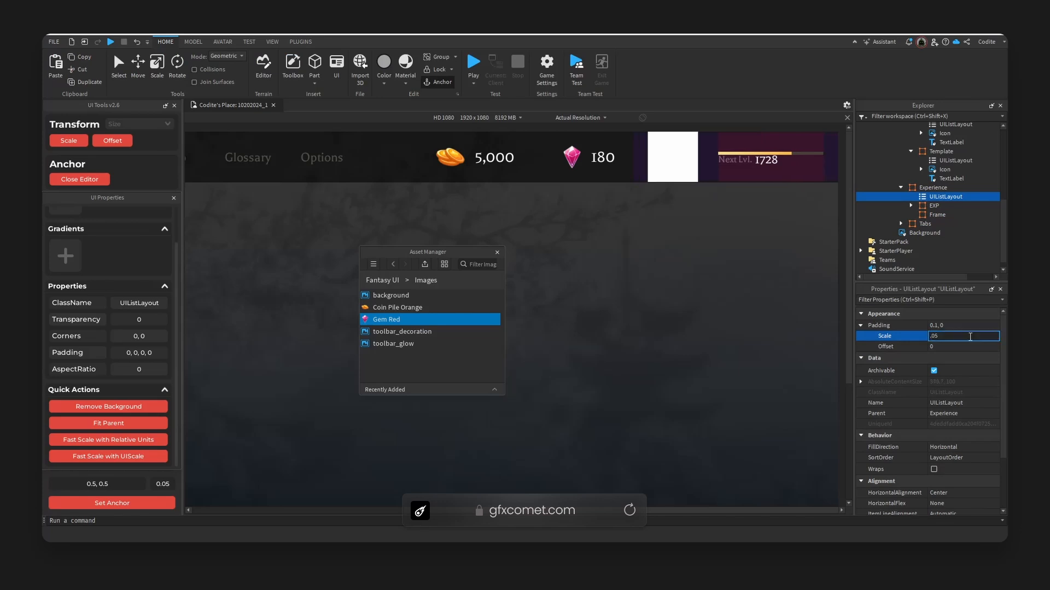
pyautogui.press('Return')
# Set the new Frame's anchor point to 0.5, 0.5 and its background color to red (255, 0, 4)
pyautogui.click(657, 157)
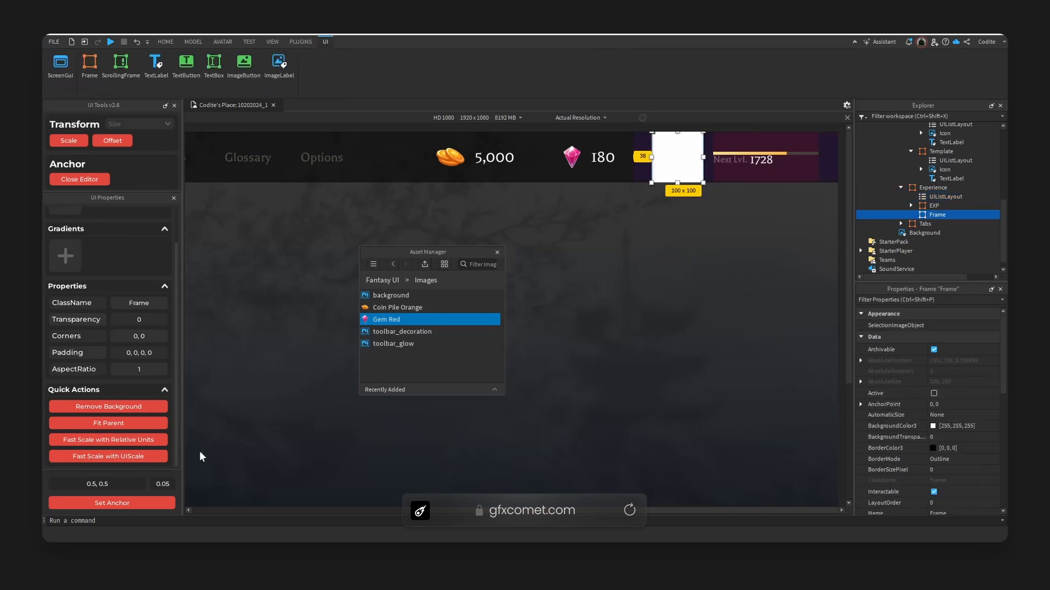
pyautogui.click(111, 503)
pyautogui.click(933, 426)
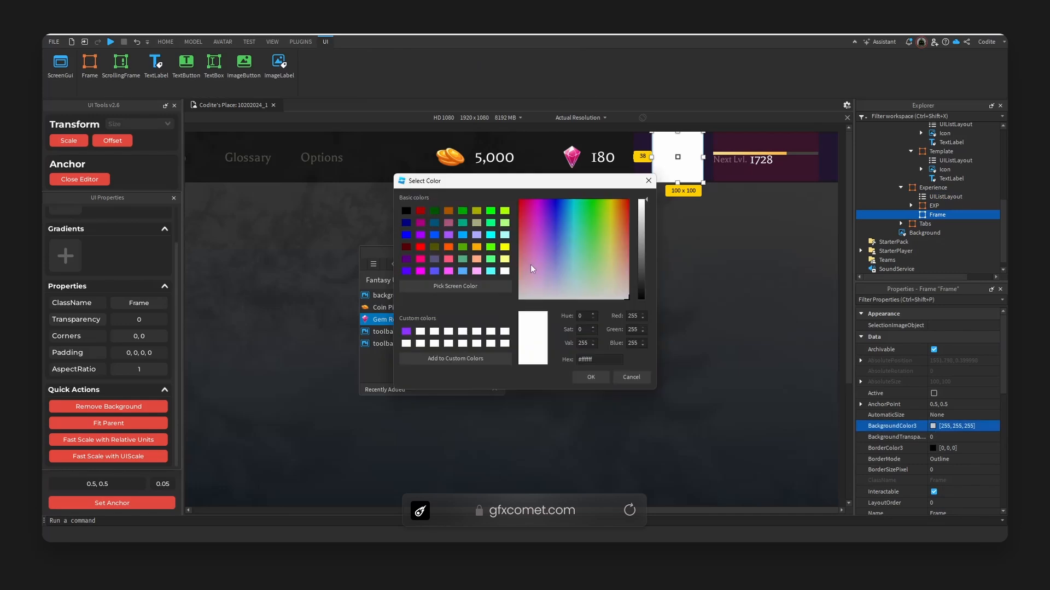
pyautogui.click(520, 201)
pyautogui.click(590, 376)
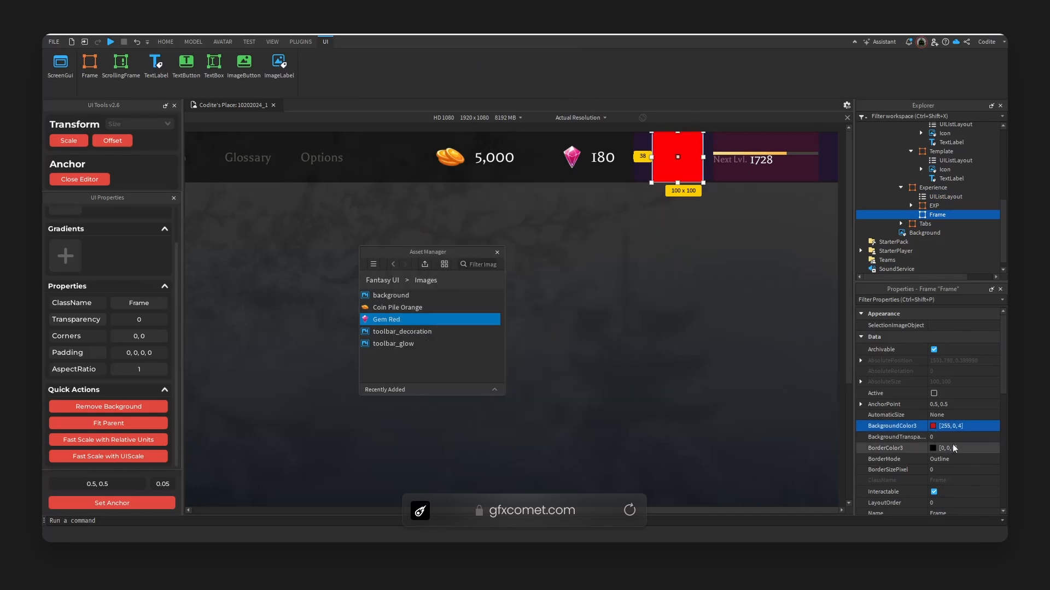
pyautogui.scroll(3, 940, 222)
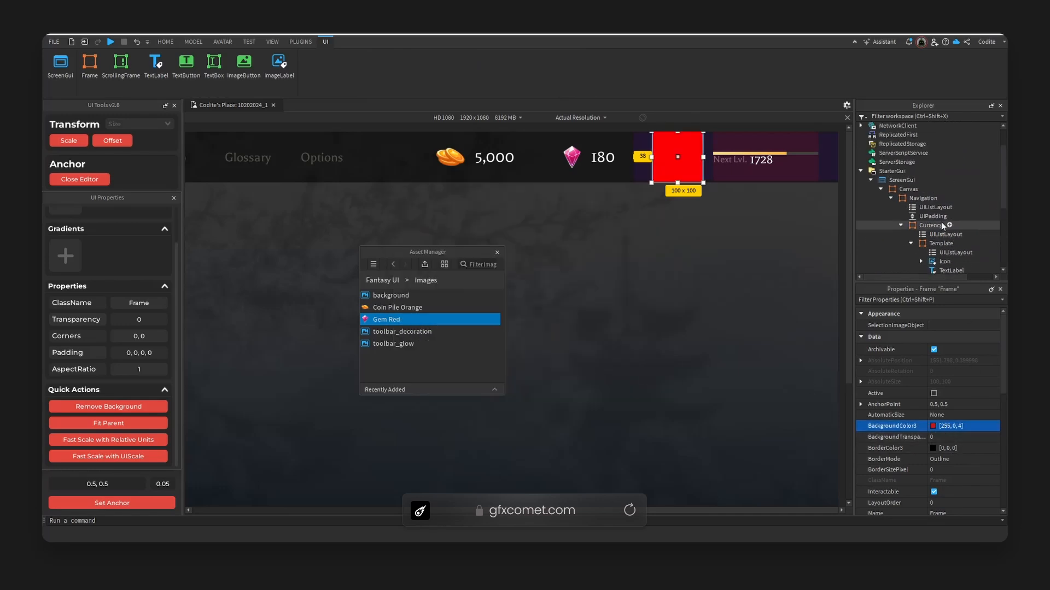
pyautogui.scroll(-1, 897, 438)
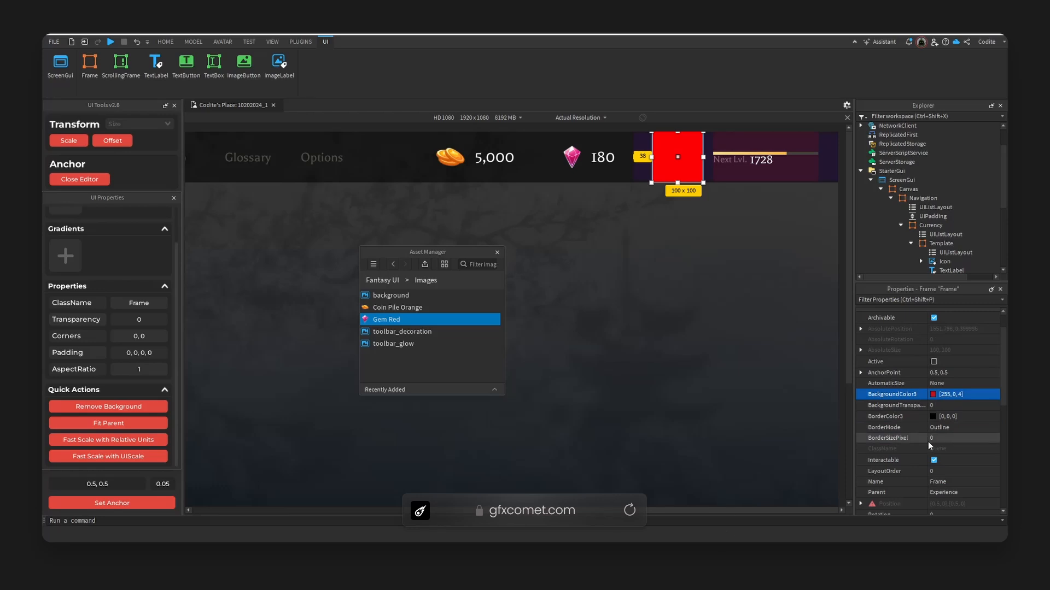
pyautogui.scroll(-3, 949, 465)
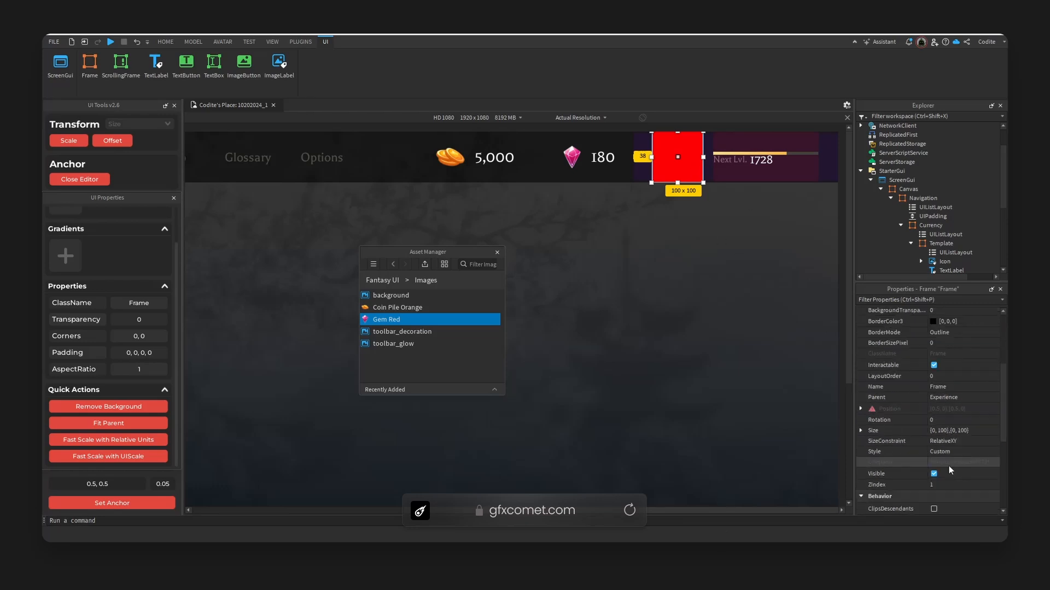
pyautogui.scroll(2, 910, 450)
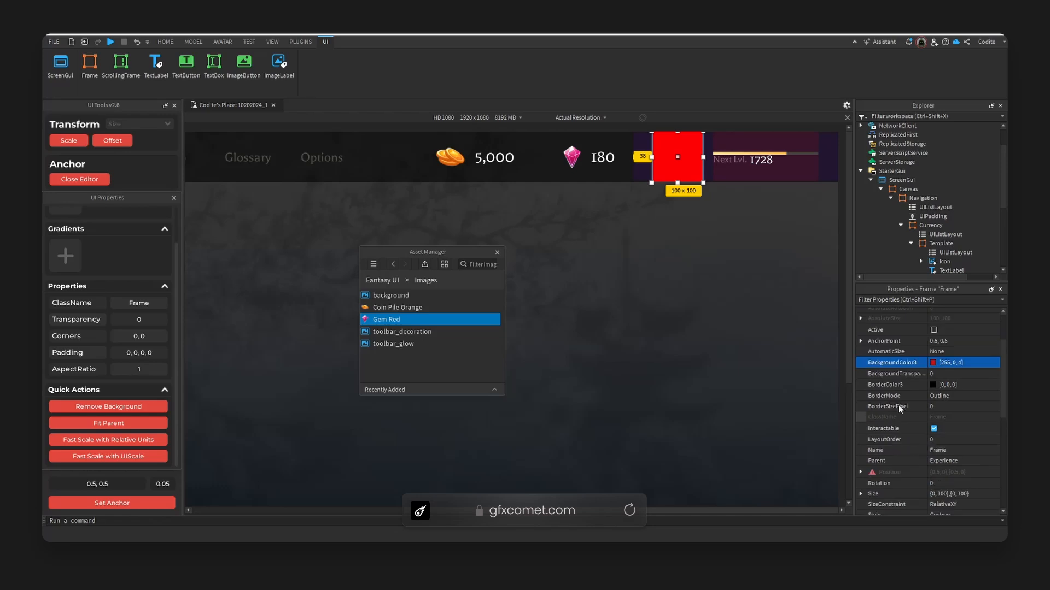
pyautogui.click(765, 159)
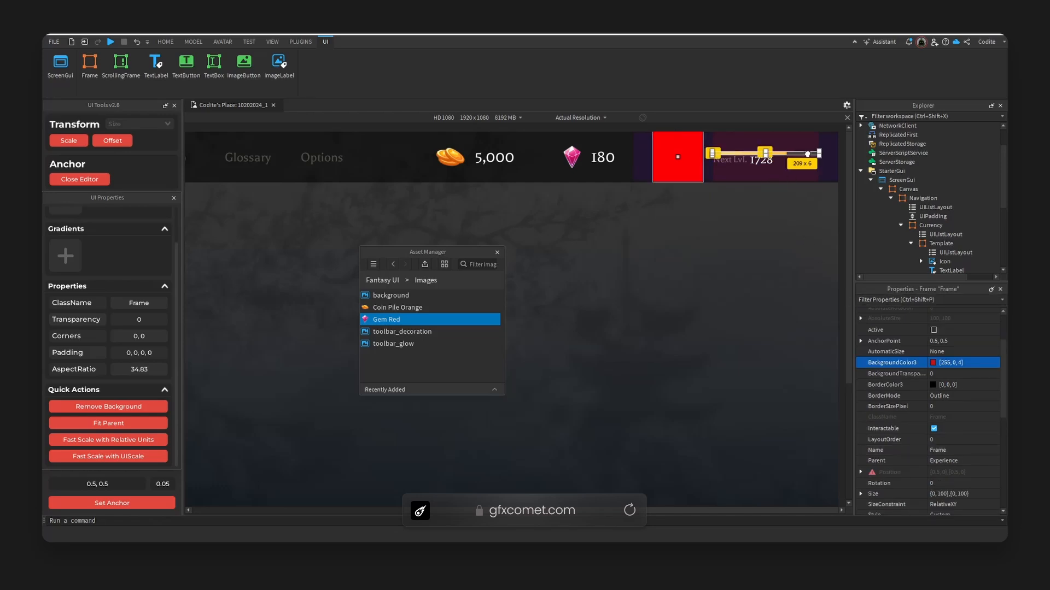
# Set the padding scale of the UIListLayout in EXP's Container, trying 0.2 and settling on 0.5
pyautogui.click(946, 242)
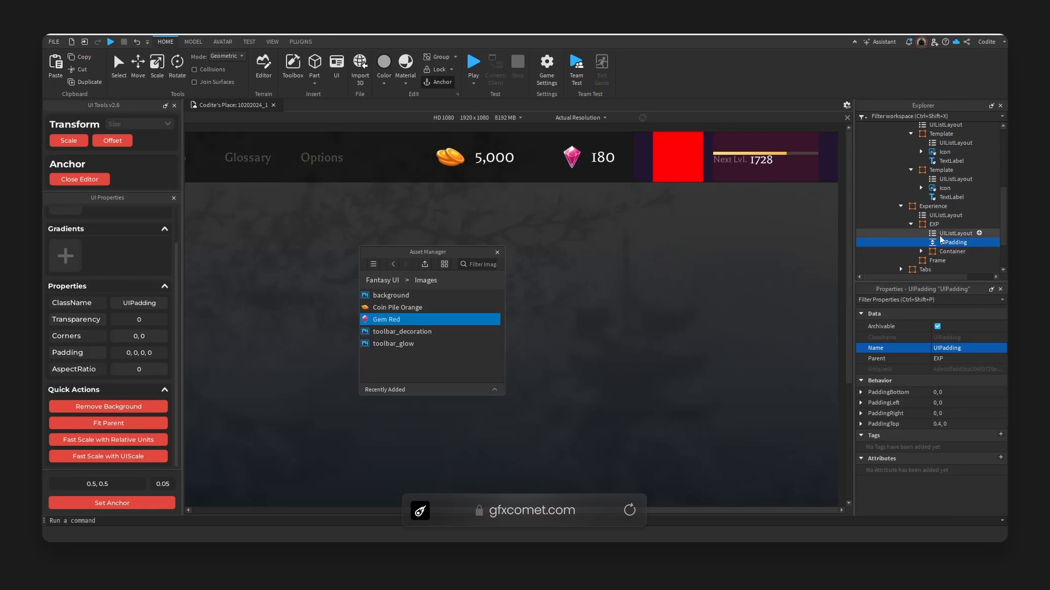
pyautogui.click(933, 225)
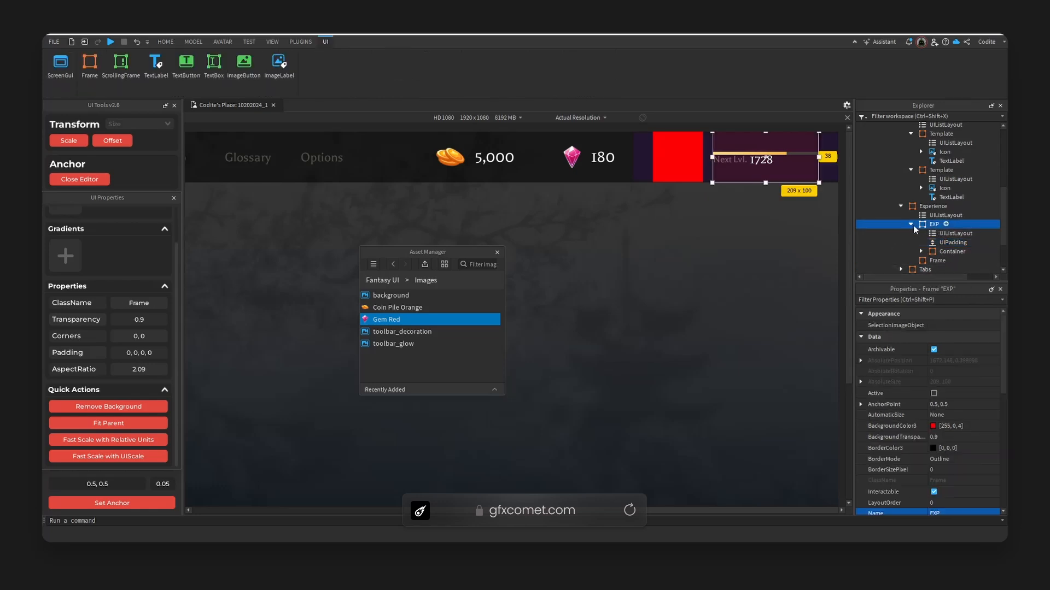
pyautogui.click(936, 252)
pyautogui.click(921, 251)
pyautogui.click(965, 260)
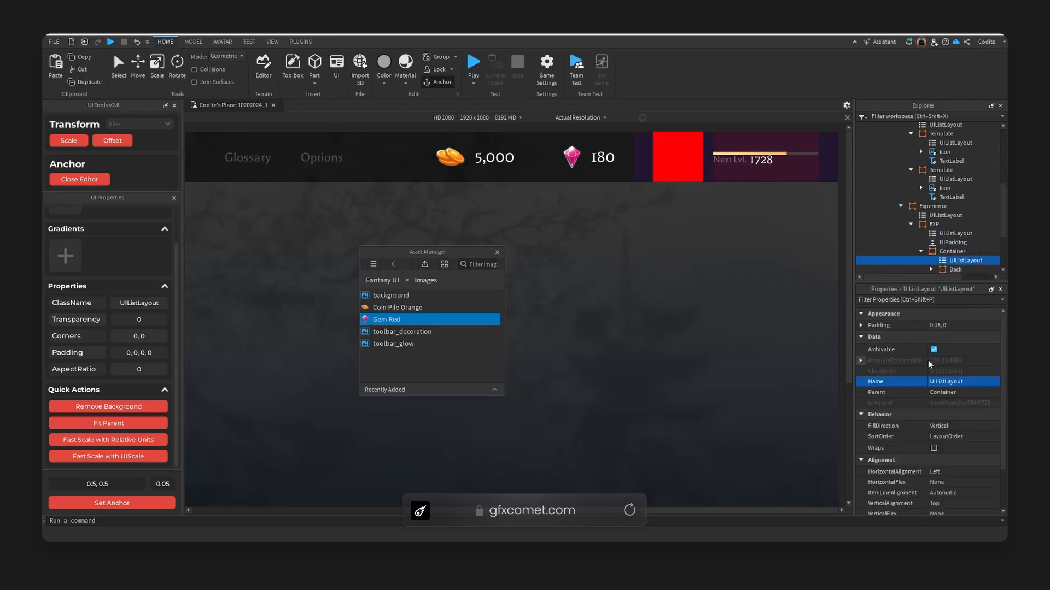
pyautogui.click(861, 325)
pyautogui.click(962, 336)
pyautogui.press('Return')
pyautogui.click(966, 337)
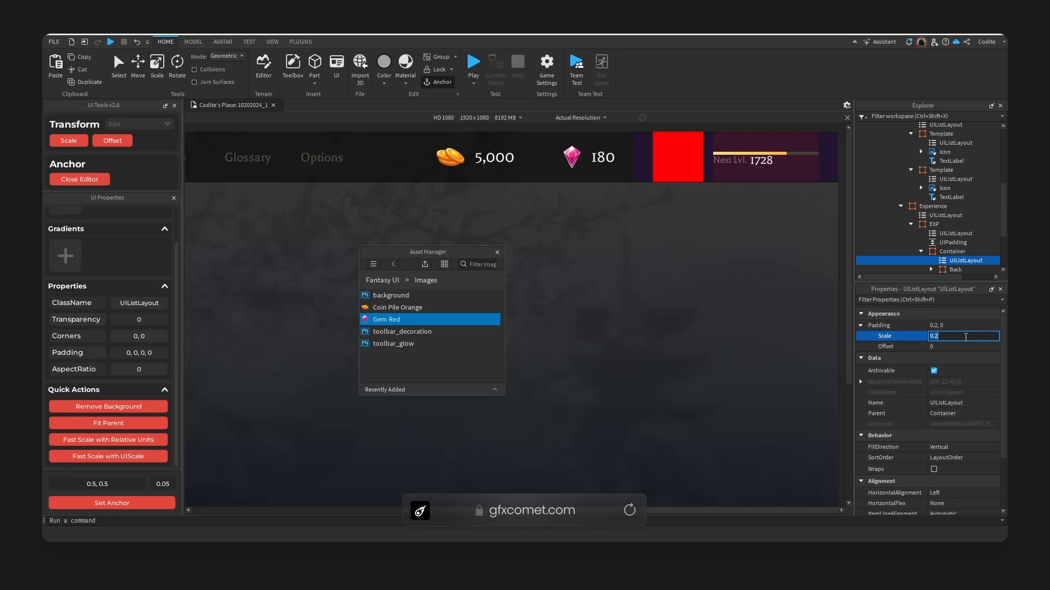
pyautogui.write('.5')
pyautogui.press('Return')
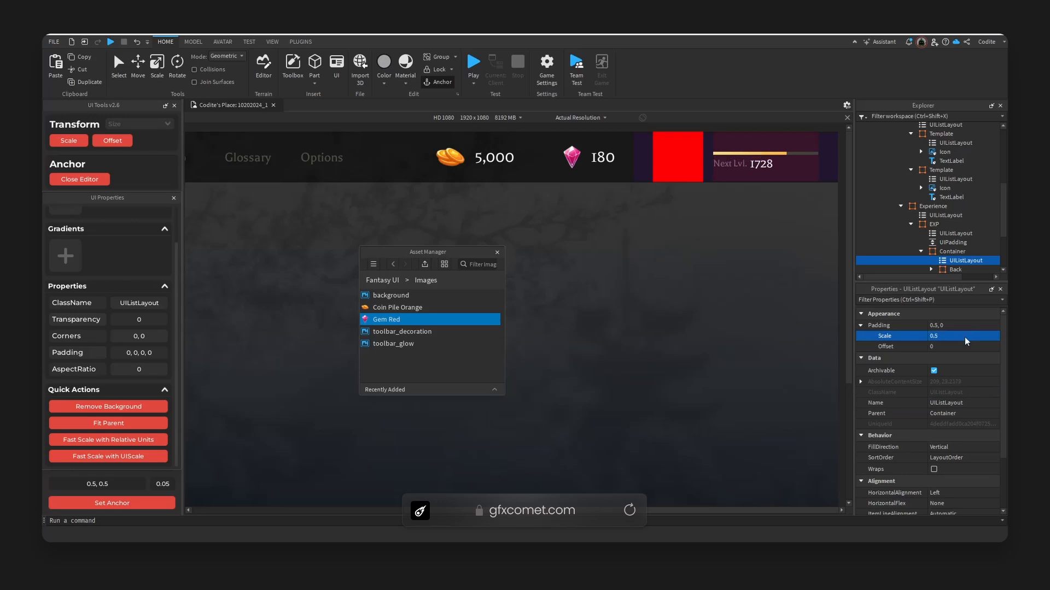
# Rename the red frame in Experience to Lvl and set its background transparency to 0.8
pyautogui.click(688, 164)
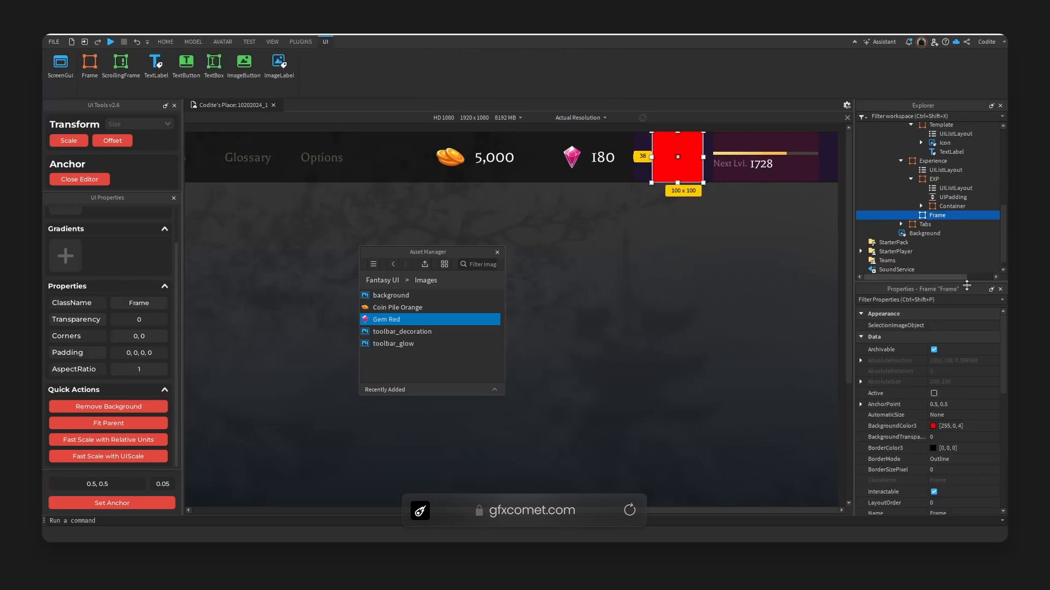
pyautogui.press('F2')
pyautogui.write('Lvl')
pyautogui.press('Return')
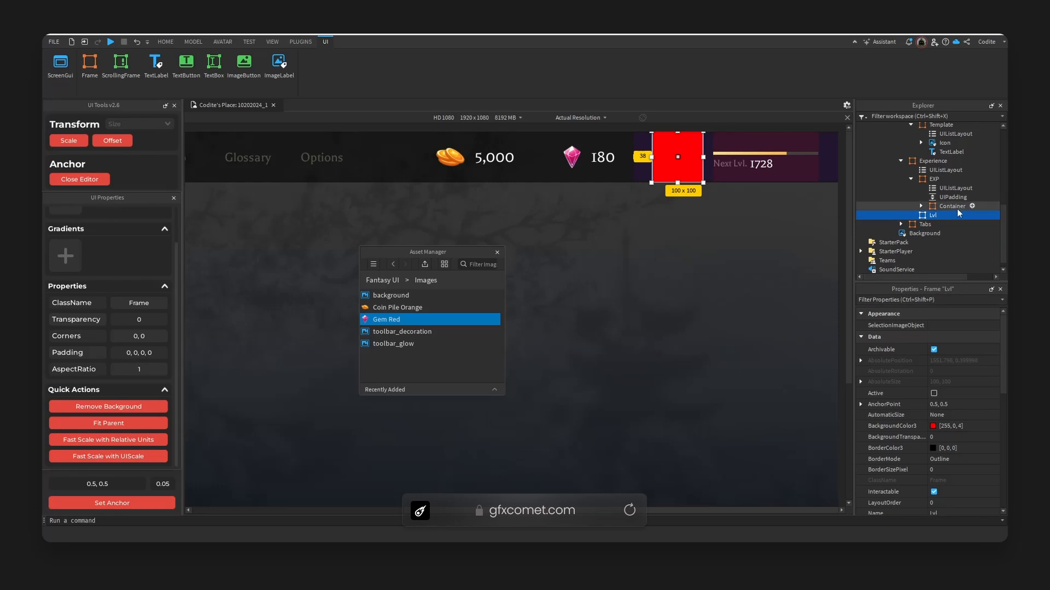
pyautogui.click(976, 438)
pyautogui.write('.8')
pyautogui.press('Return')
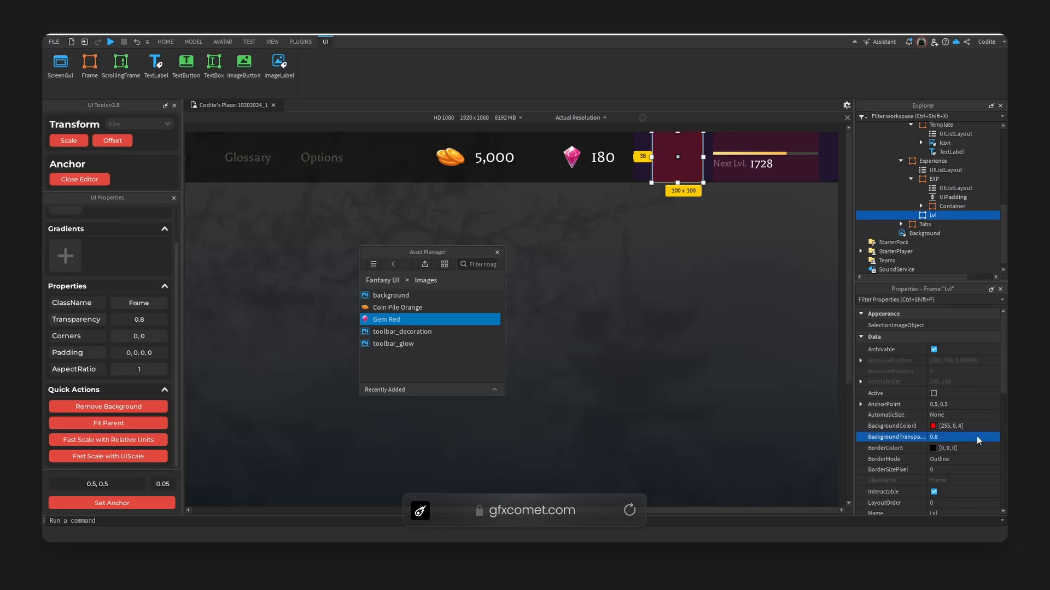
# Insert a UIListLayout into Lvl with Horizontal fill direction and Center for both horizontal and vertical alignment
pyautogui.click(940, 215)
pyautogui.write('u')
pyautogui.press('Return')
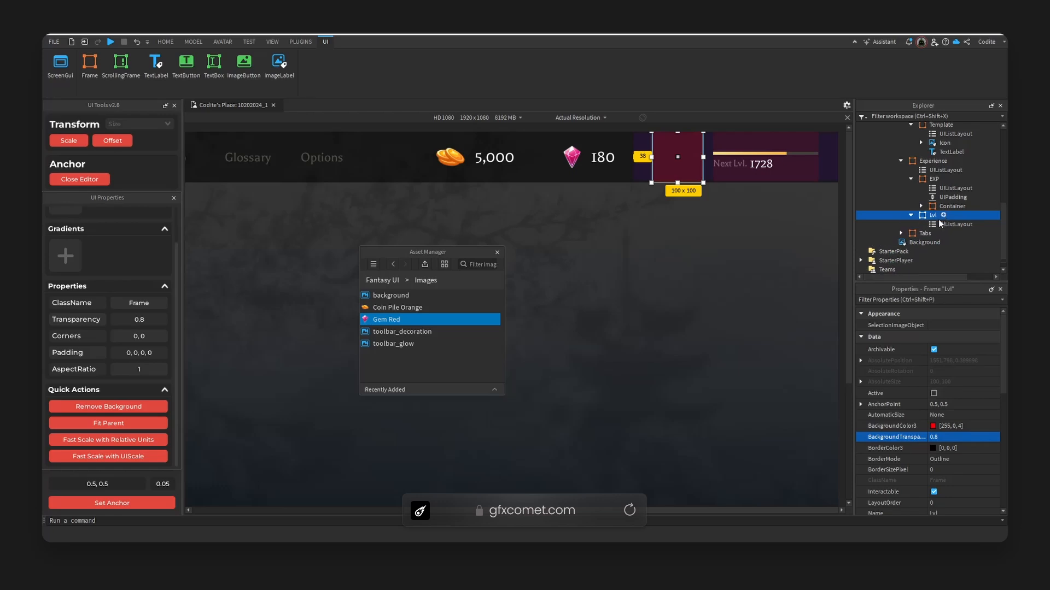
pyautogui.click(965, 425)
pyautogui.click(946, 436)
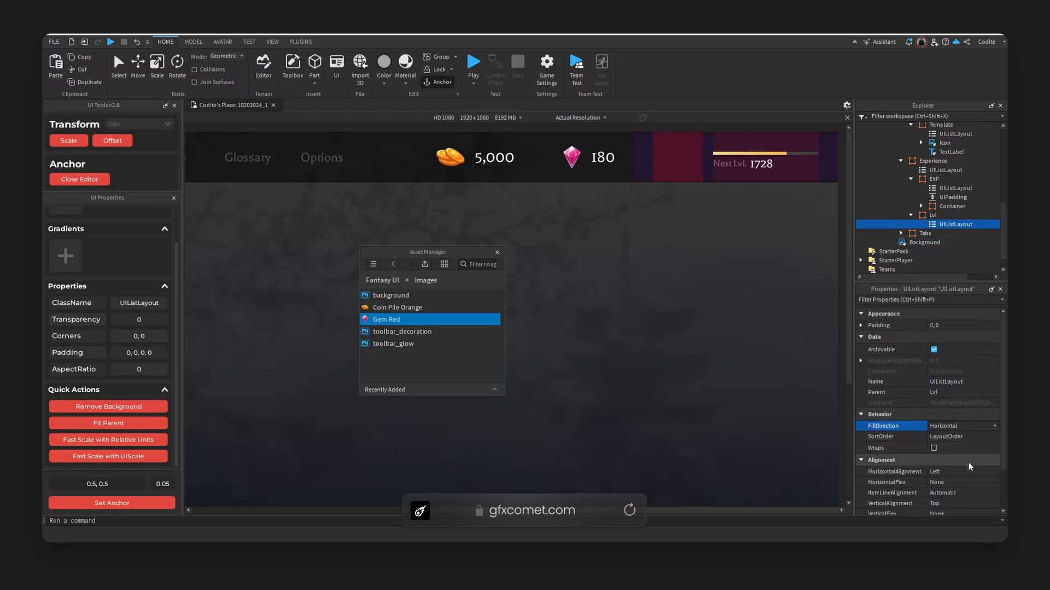
pyautogui.scroll(-2, 956, 437)
pyautogui.click(957, 421)
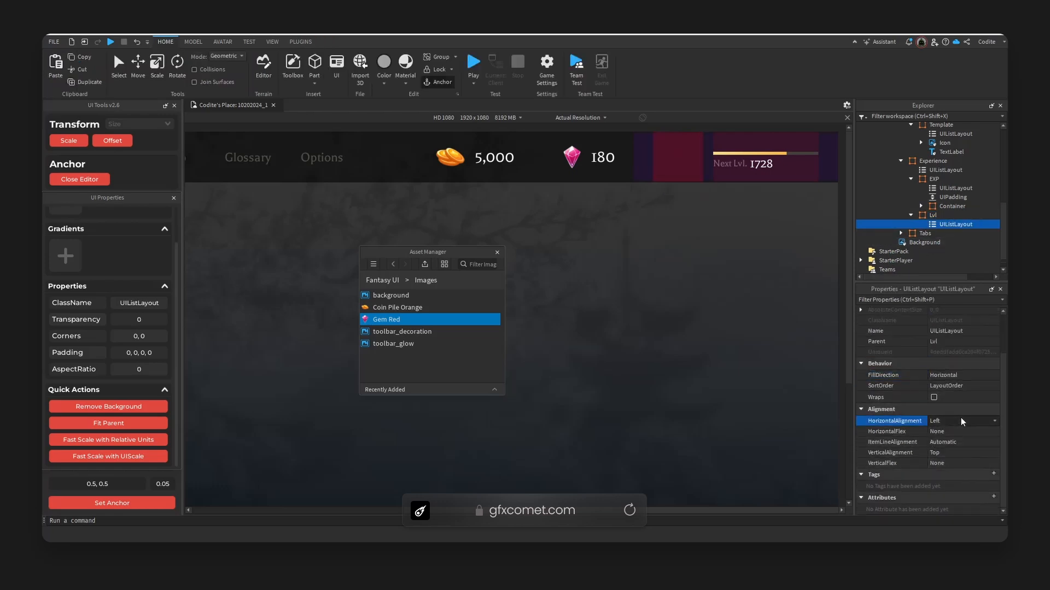
pyautogui.click(939, 430)
pyautogui.click(957, 458)
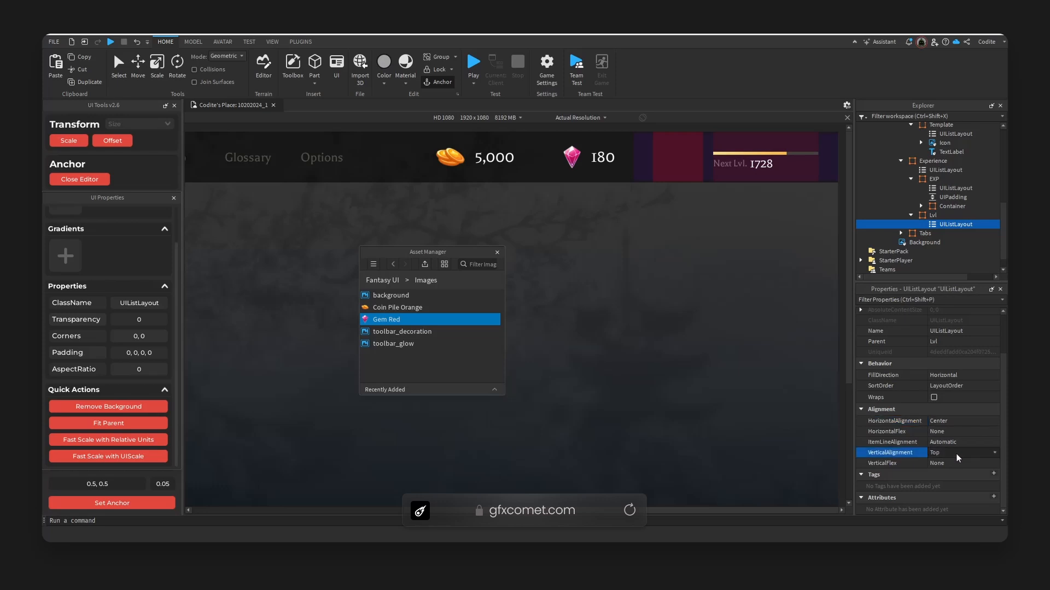
pyautogui.click(958, 474)
# Copy the Next Lvl. text label into the Lvl frame and enlarge the copy to about 87 x 25 pixels
pyautogui.click(731, 167)
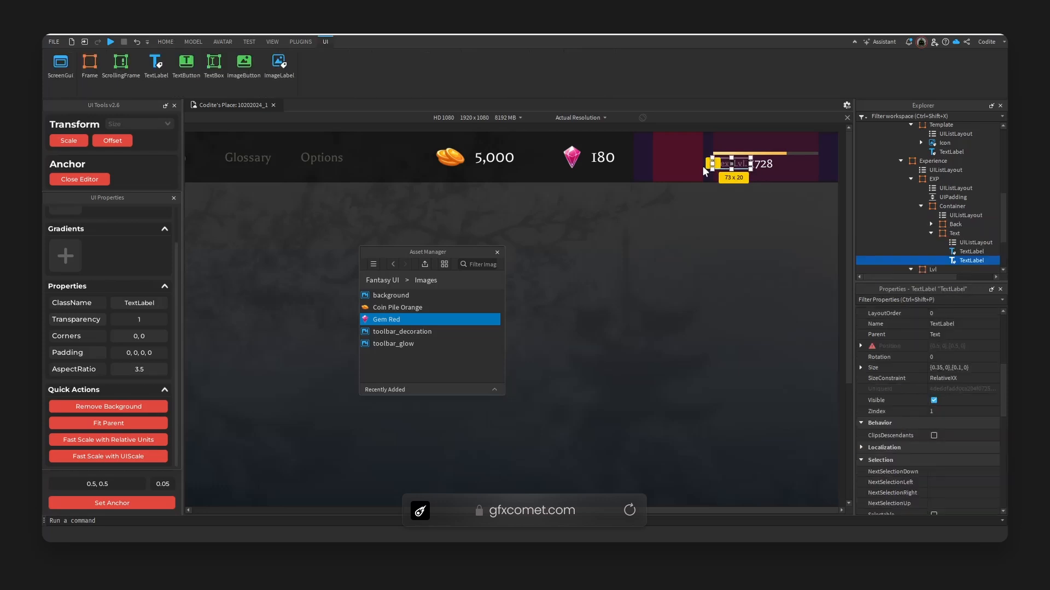
pyautogui.click(680, 159)
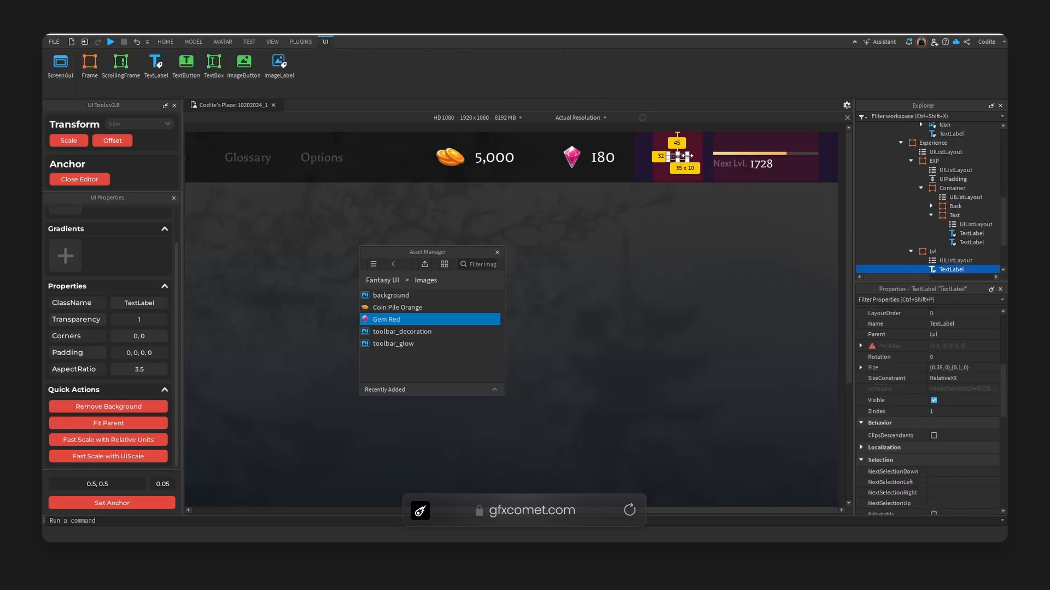
pyautogui.moveTo(690, 156); pyautogui.dragTo(716, 159)
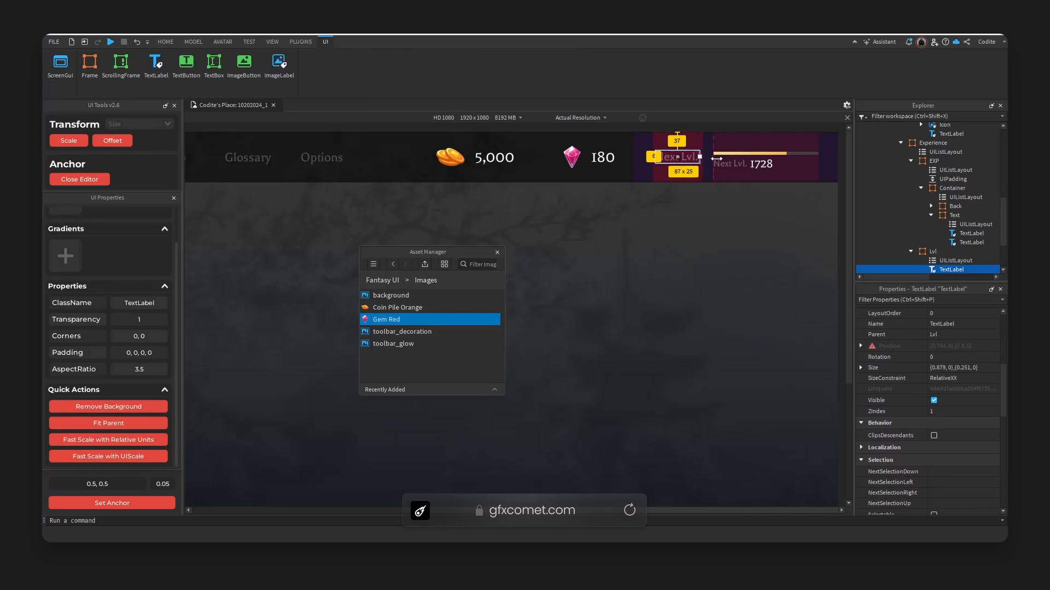
# Set the copied label's X size scale, trying 0.74 and settling on 0.75
pyautogui.click(861, 367)
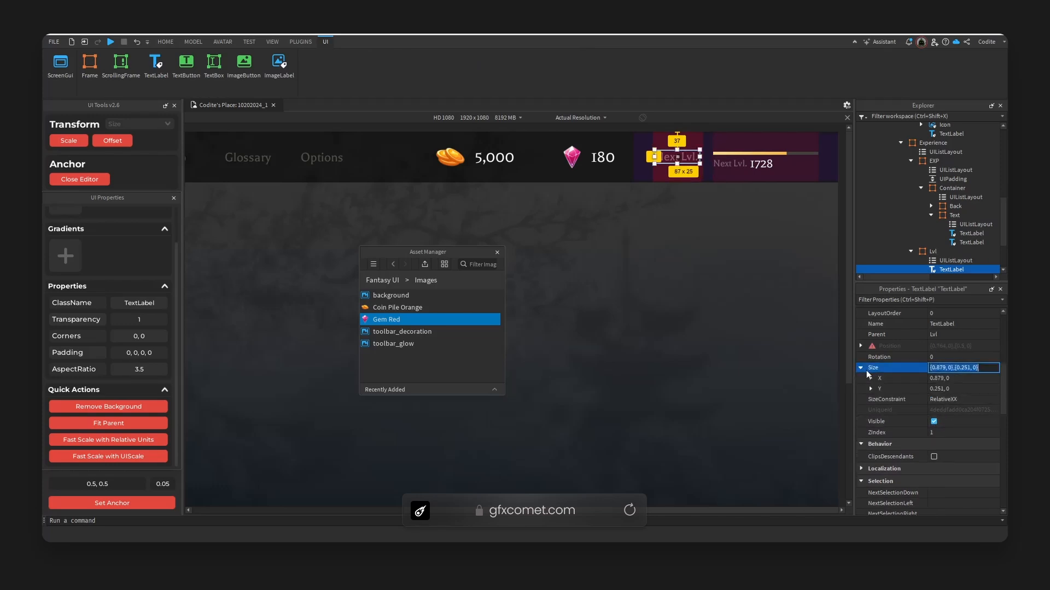
pyautogui.click(871, 378)
pyautogui.click(971, 389)
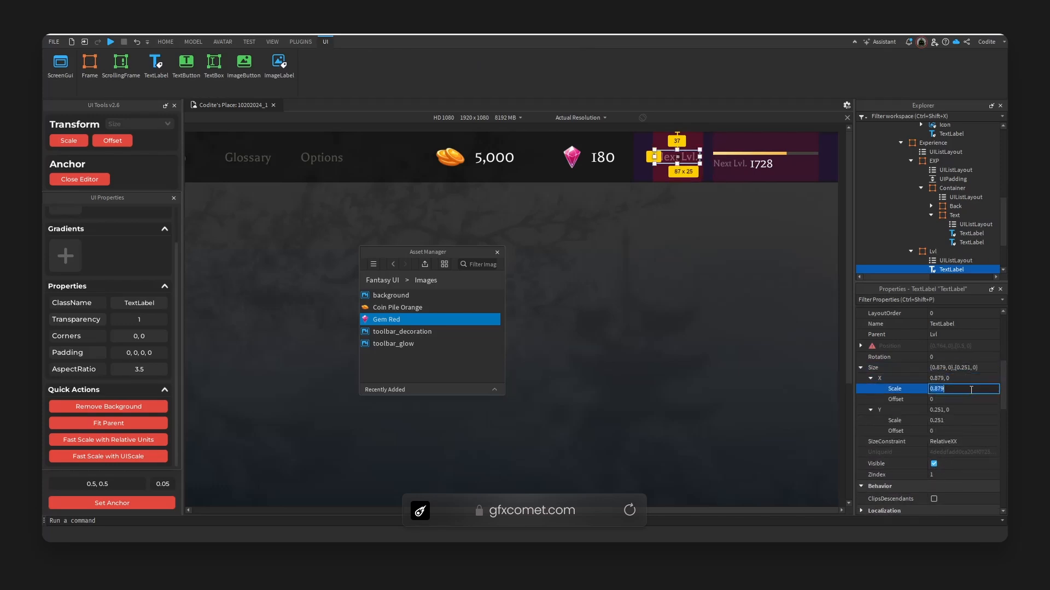
pyautogui.write('.74')
pyautogui.press('Return')
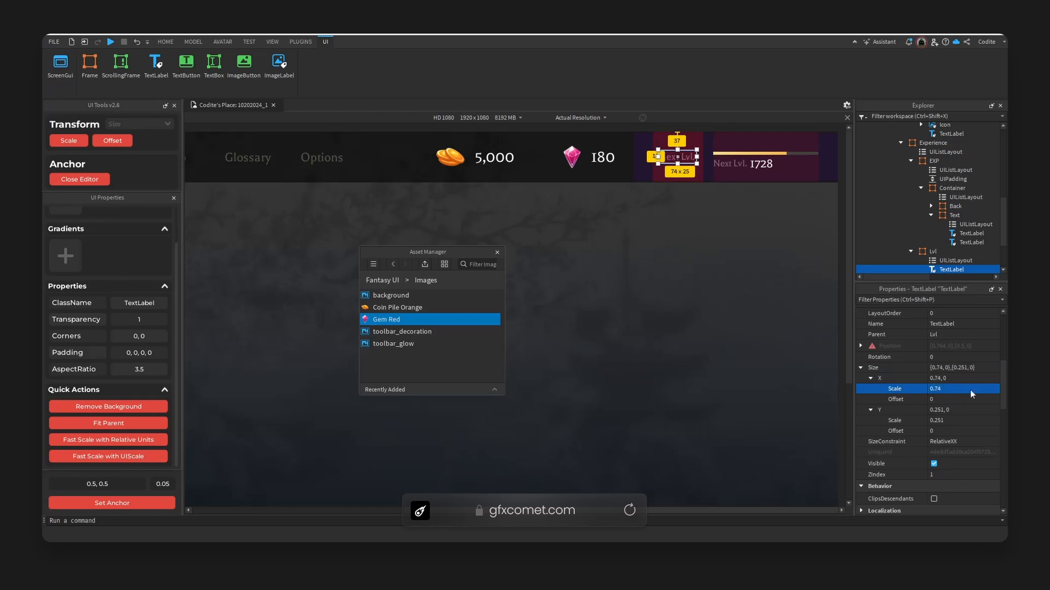
pyautogui.click(972, 389)
pyautogui.write('0.75')
pyautogui.press('Return')
# Change the copied label's text to "Lvl.", narrow it to about 47 pixels wide, and duplicate it beside the original
pyautogui.write('Lvl.')
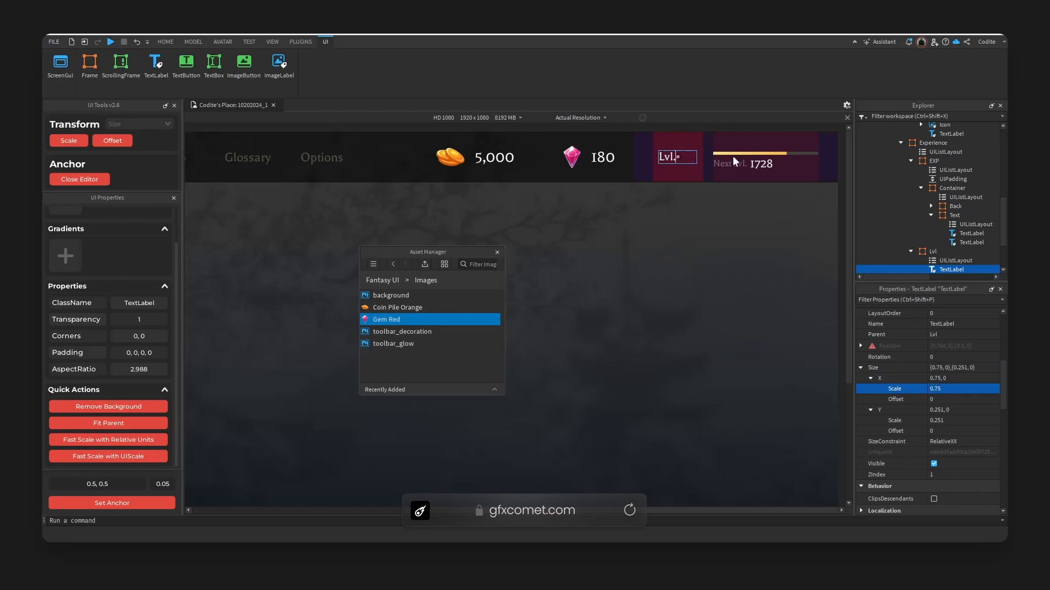
pyautogui.press('Return')
pyautogui.moveTo(698, 157); pyautogui.dragTo(687, 162)
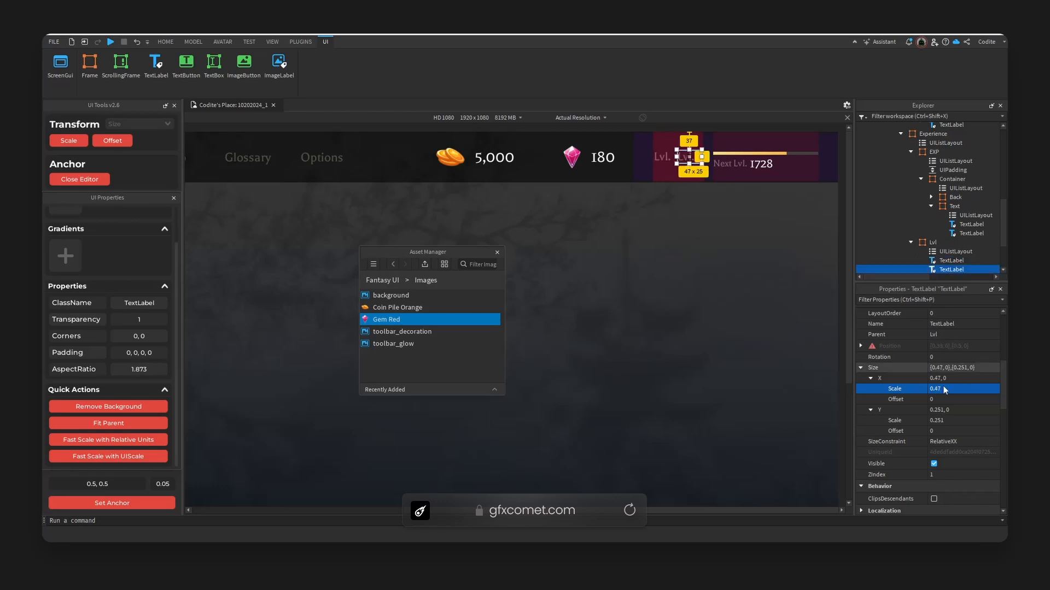
# Set the duplicated label's text transparency to 0 and its text to "24"
pyautogui.scroll(-10, 943, 386)
pyautogui.click(962, 452)
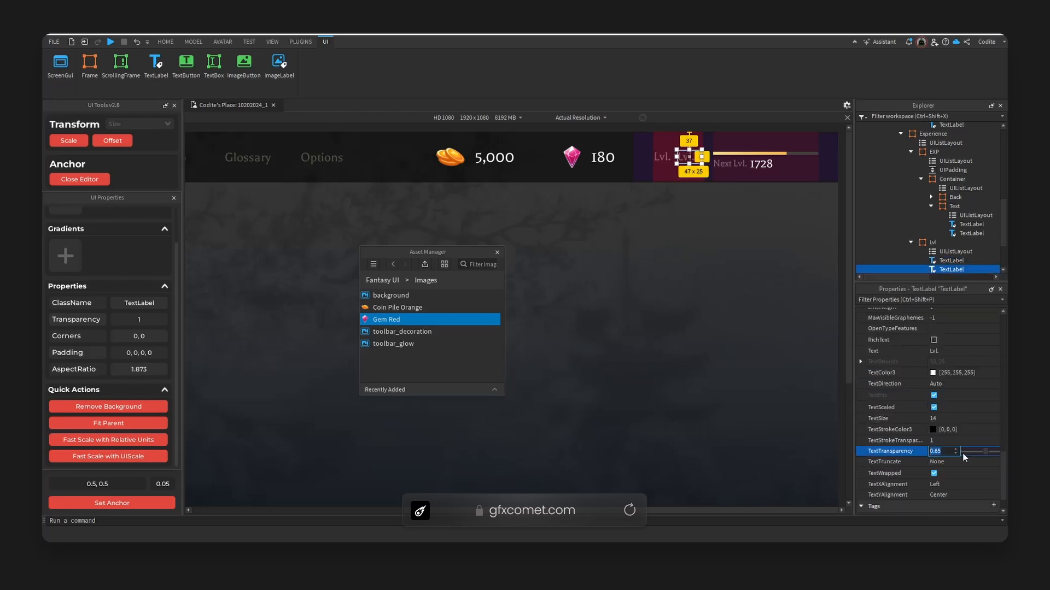
pyautogui.write('0')
pyautogui.press('Return')
pyautogui.doubleClick(691, 157)
pyautogui.write('24')
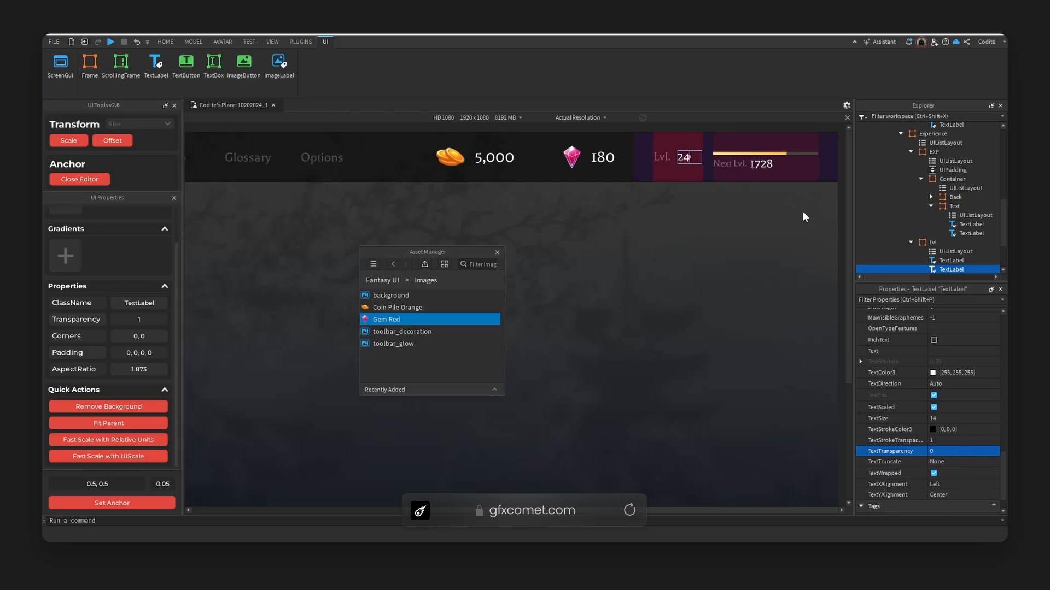
pyautogui.press('Return')
pyautogui.scroll(3, 967, 399)
pyautogui.scroll(7, 968, 400)
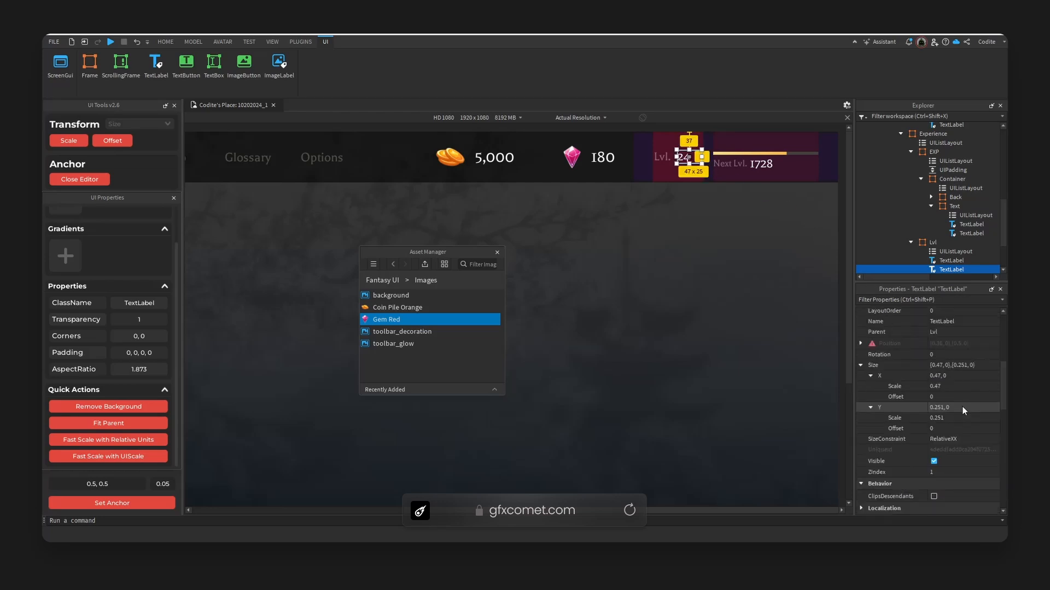
# Collapse the EXP and Lvl hierarchies and slightly reduce the padding scale of Experience's UIListLayout
pyautogui.click(933, 178)
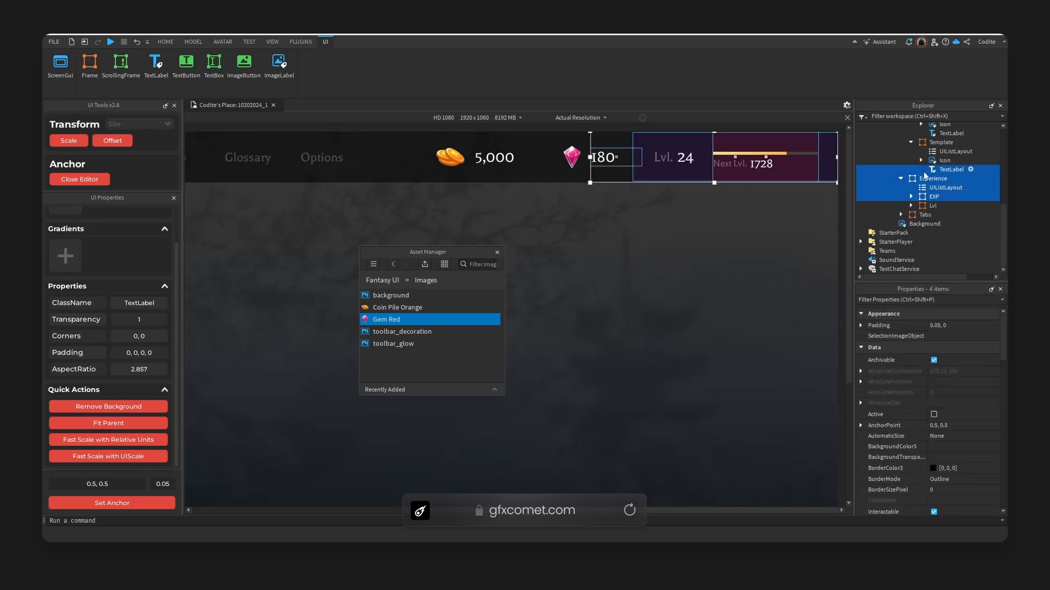
pyautogui.click(956, 187)
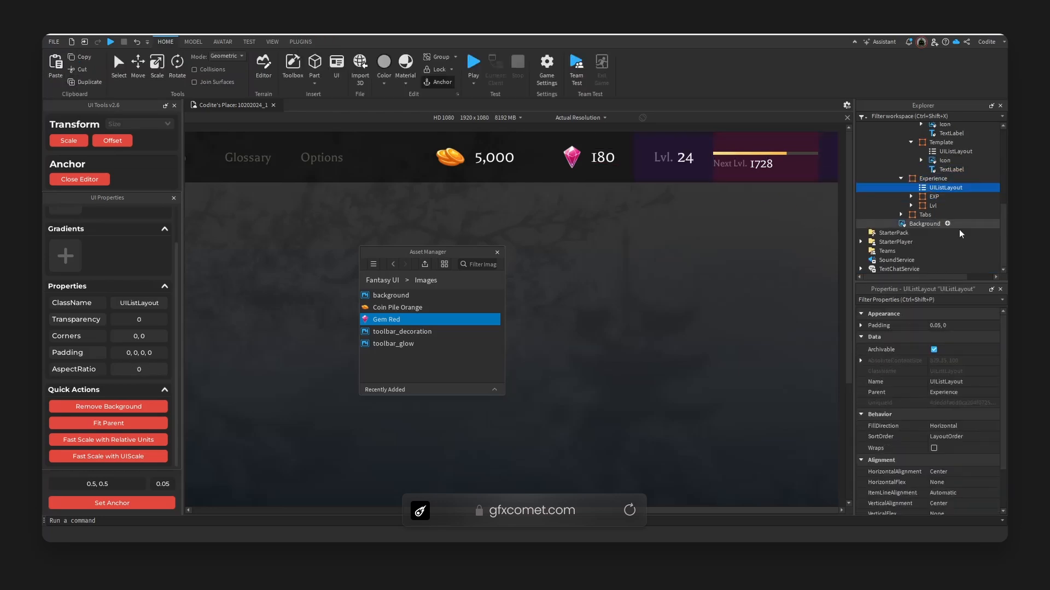
pyautogui.click(861, 325)
pyautogui.click(962, 335)
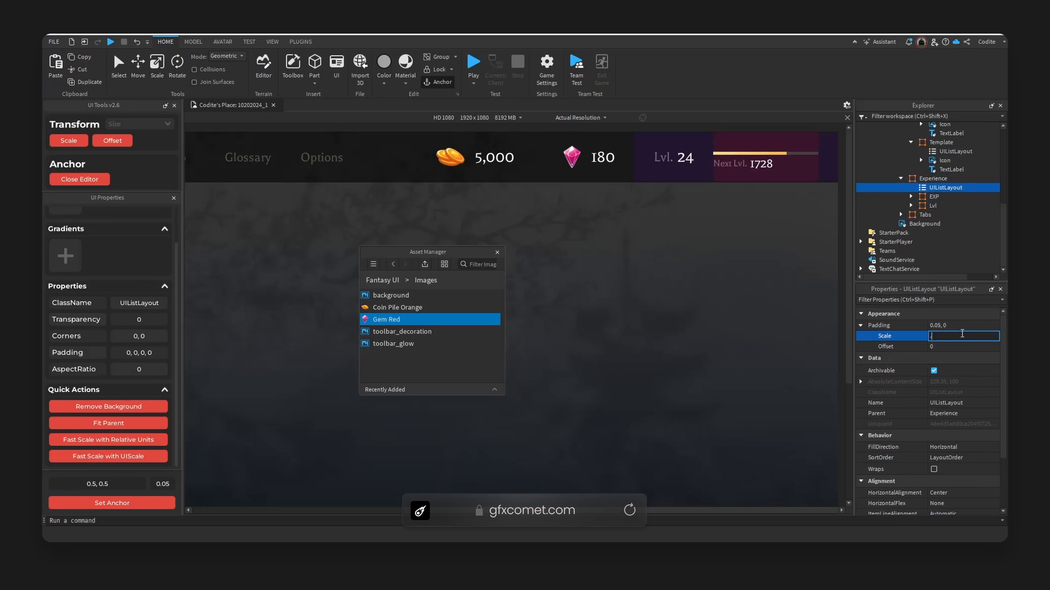
pyautogui.press('Return')
# Remove the backgrounds of the Experience, EXP and Lvl frames
pyautogui.click(710, 163)
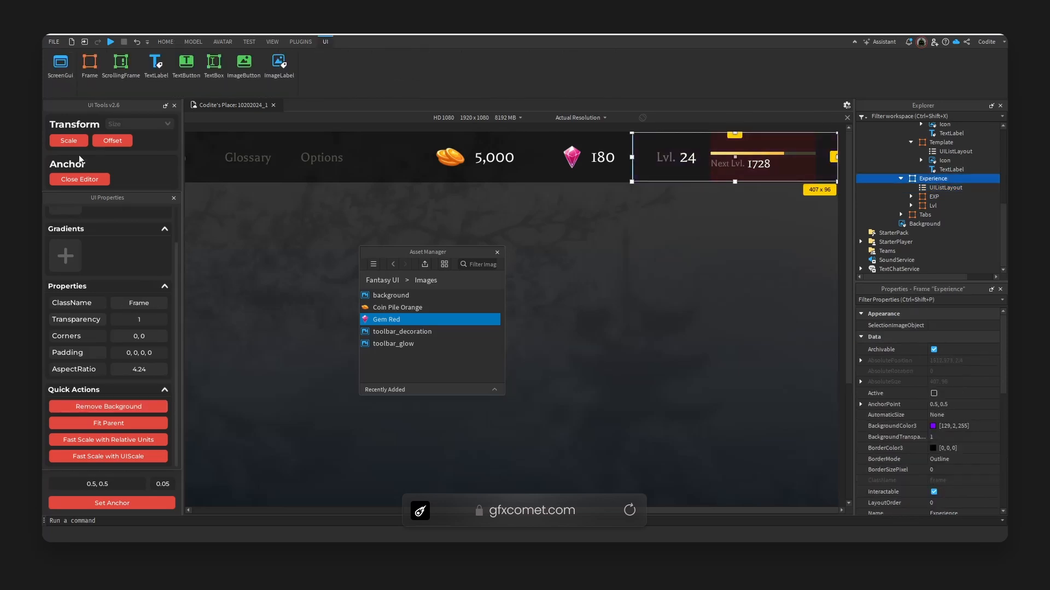
pyautogui.click(720, 155)
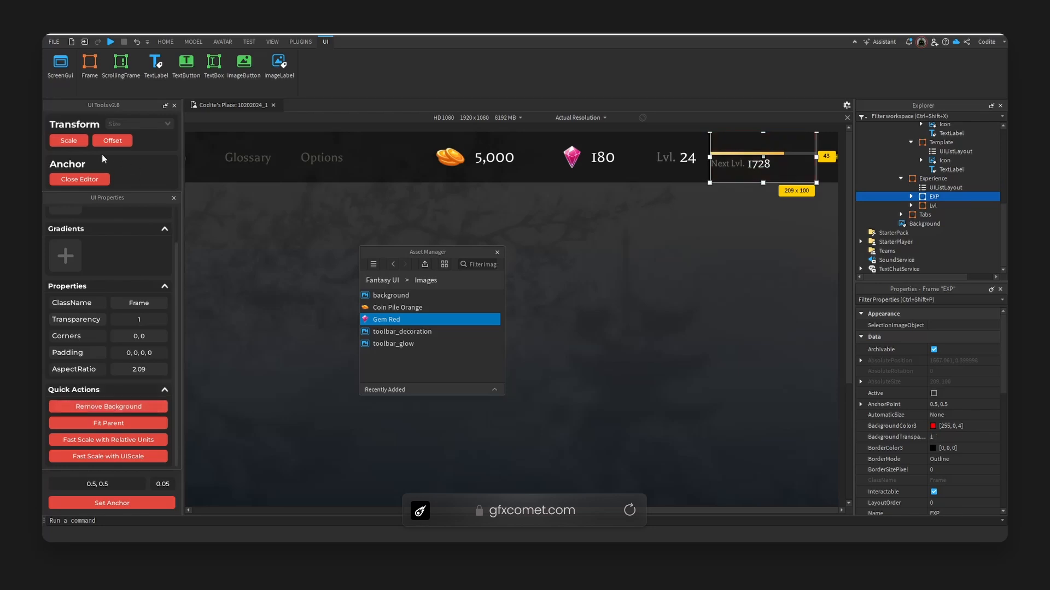
pyautogui.click(650, 292)
# Set the padding scale of Experience's UIListLayout, trying 0.02 and settling on 0.01
pyautogui.click(950, 187)
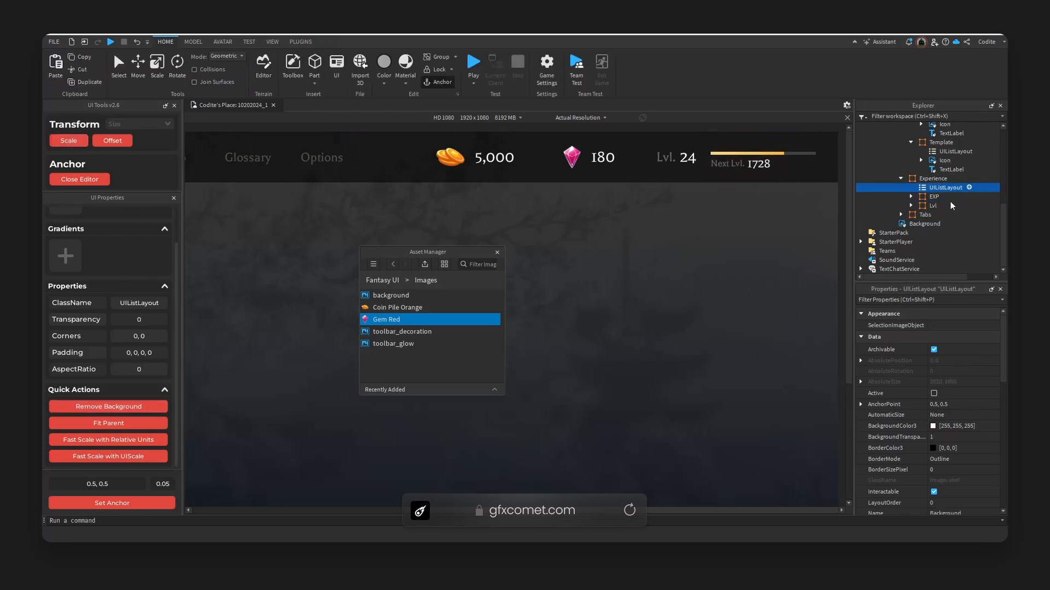
pyautogui.click(860, 326)
pyautogui.click(964, 336)
pyautogui.write('0.02')
pyautogui.press('Return')
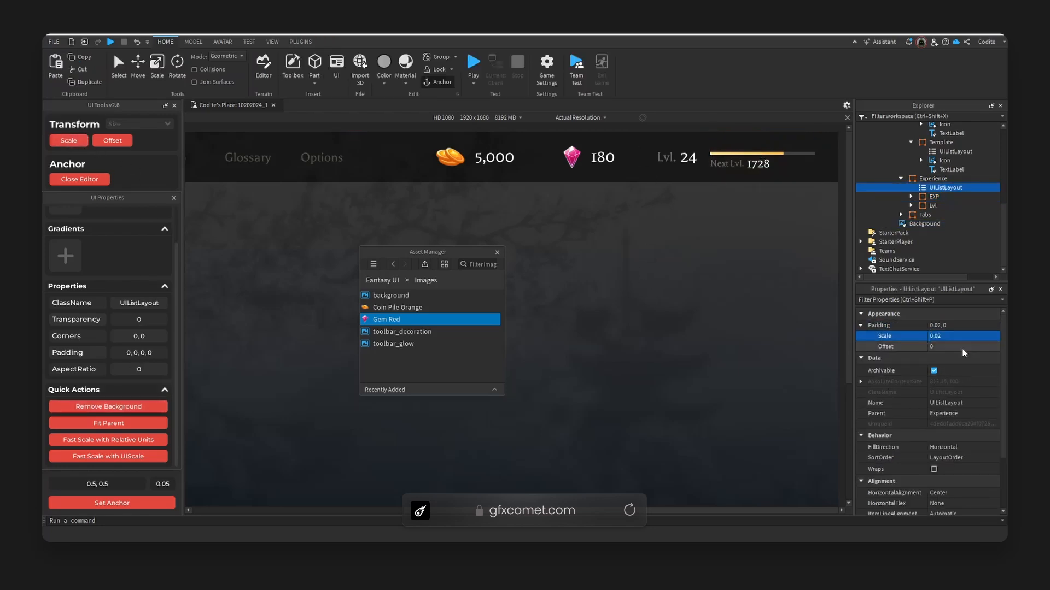
pyautogui.click(969, 339)
pyautogui.write('0.01')
pyautogui.press('Return')
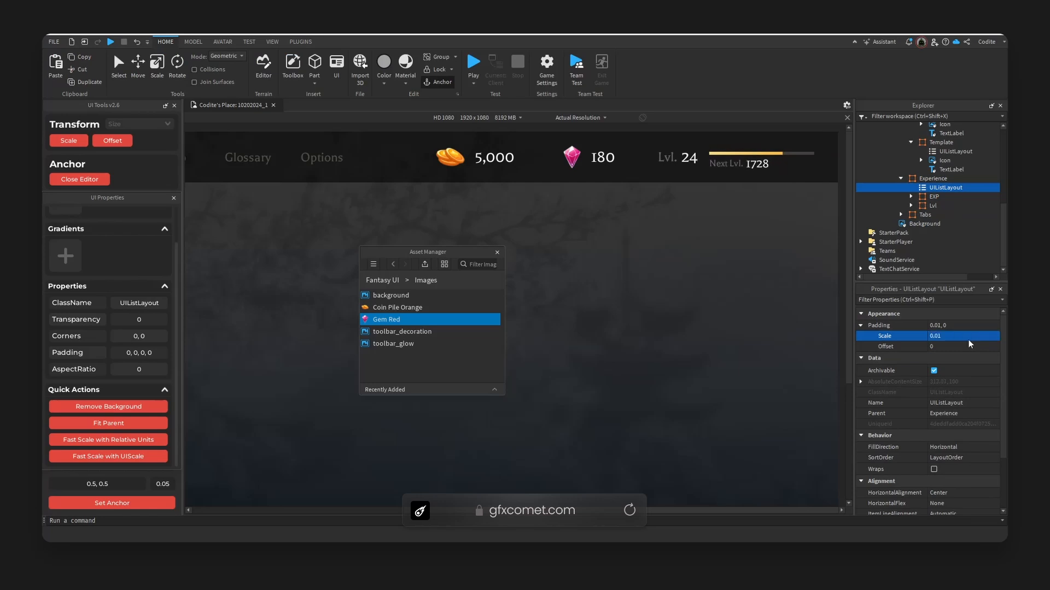
# Check the navigation bar at another preview scale and collapse the Currency and Experience hierarchies
pyautogui.click(581, 117)
pyautogui.click(571, 135)
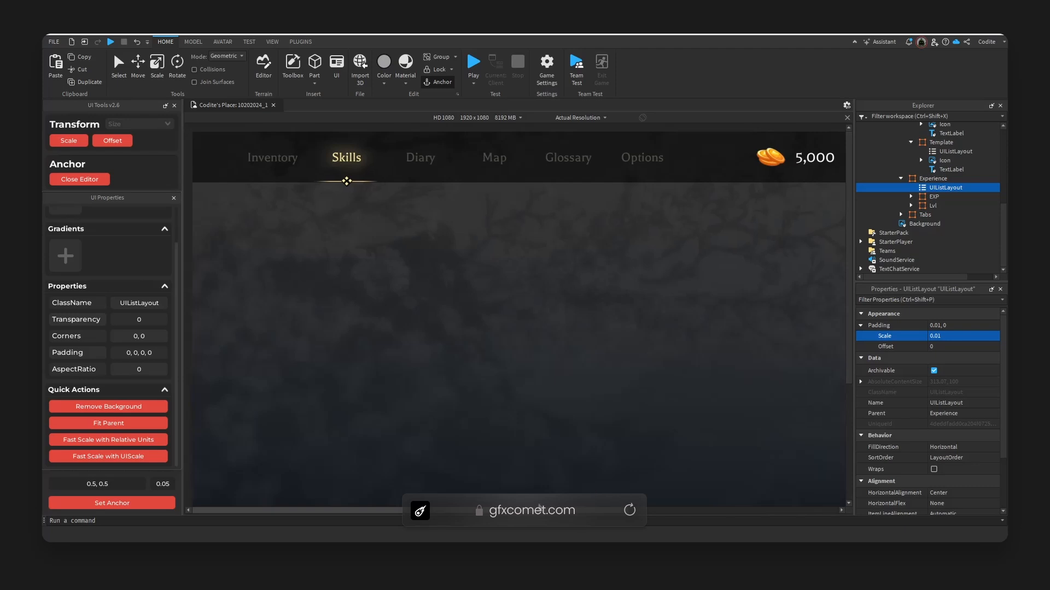
pyautogui.scroll(5, 887, 253)
pyautogui.click(901, 190)
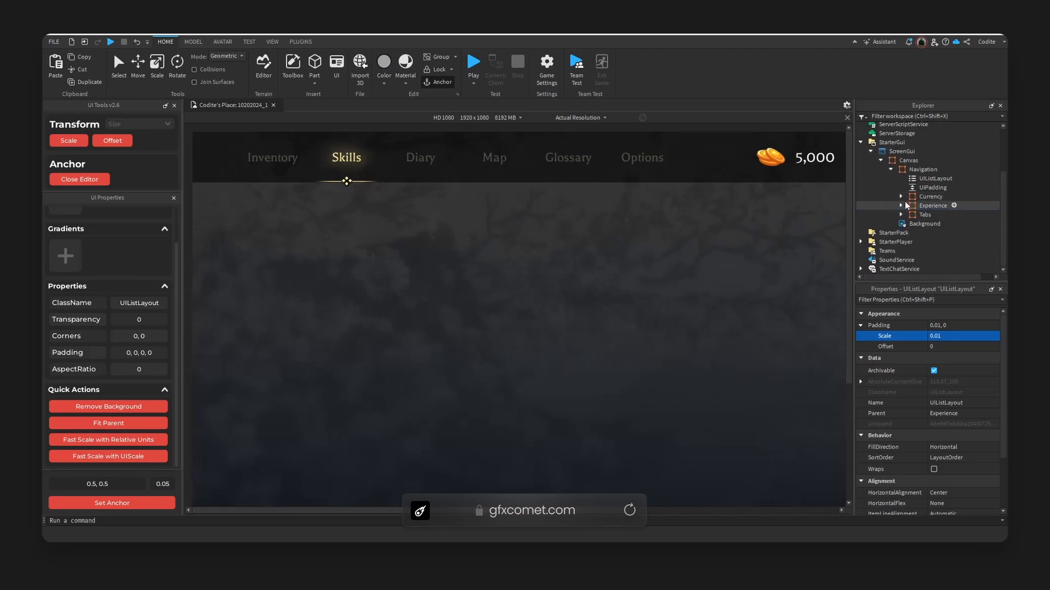
# Examine the Tabs, Experience and Currency sections of the navigation bar at actual resolution and switch the preview scale to Fit to Window
pyautogui.click(924, 197)
pyautogui.click(918, 187)
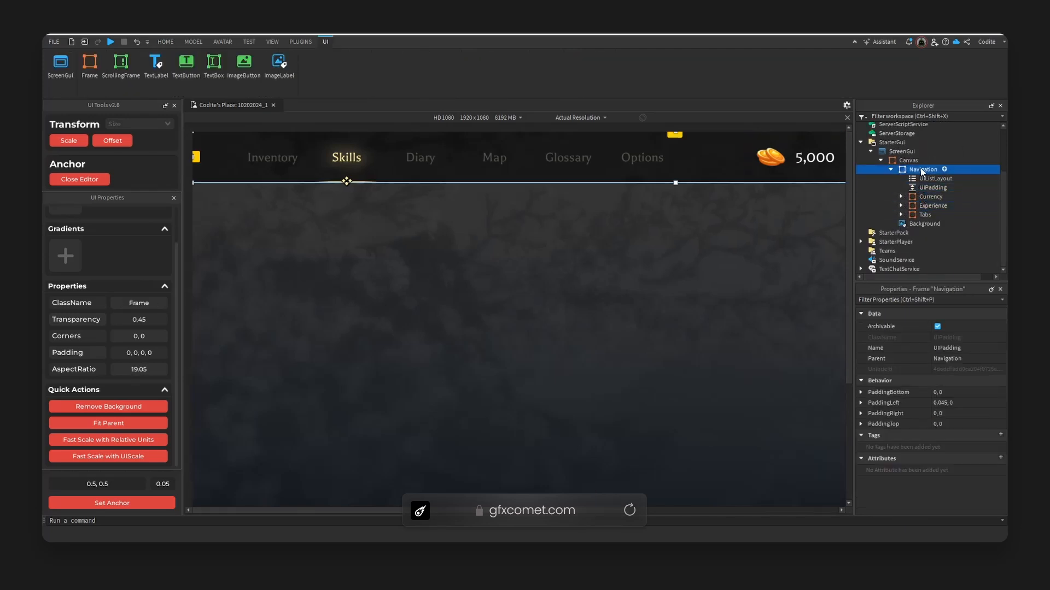
pyautogui.click(351, 165)
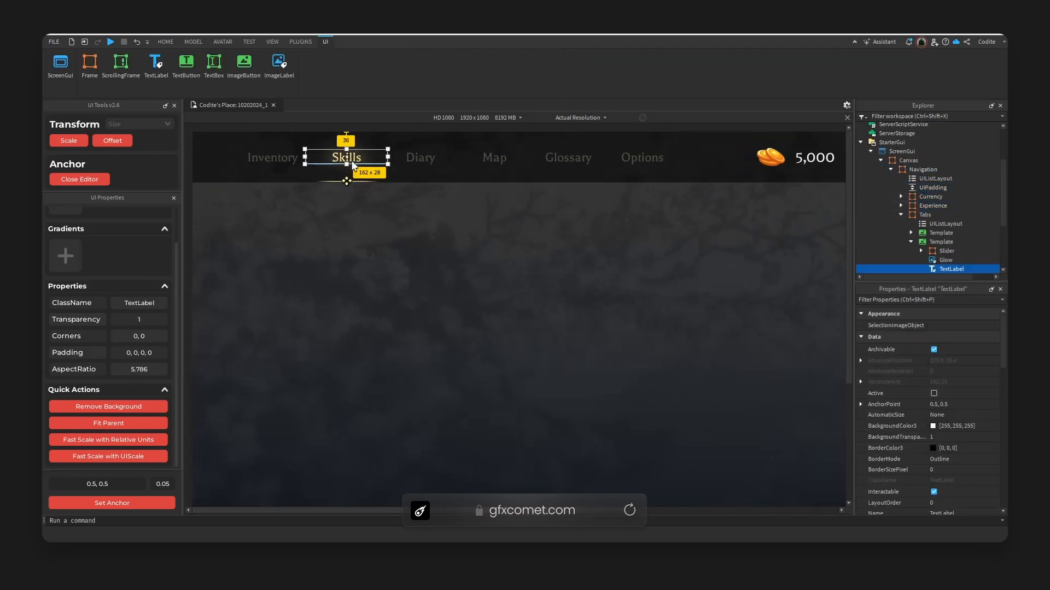
pyautogui.click(901, 215)
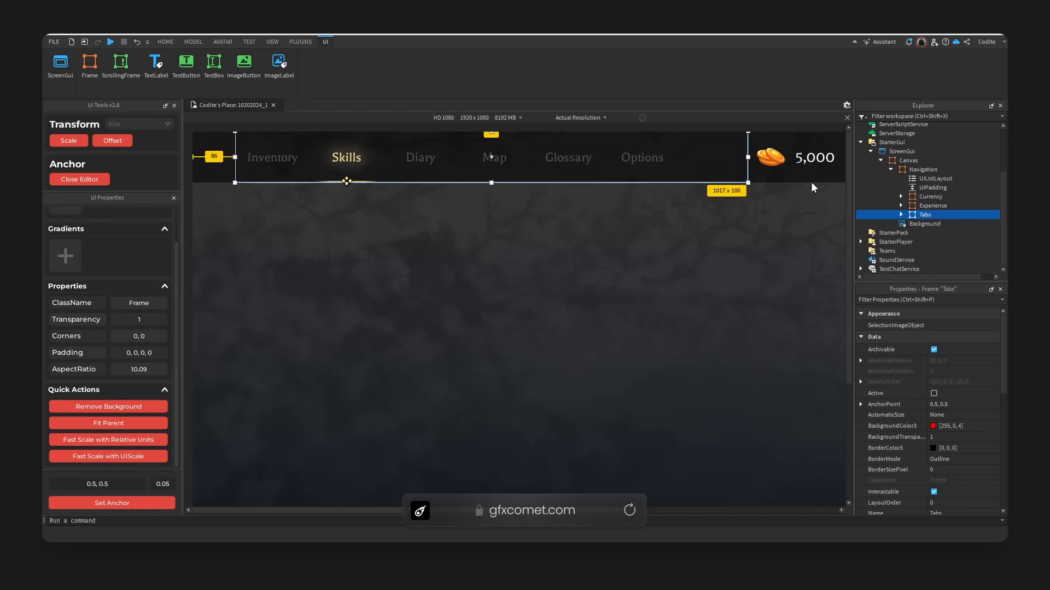
pyautogui.click(933, 205)
pyautogui.moveTo(620, 510); pyautogui.dragTo(818, 508)
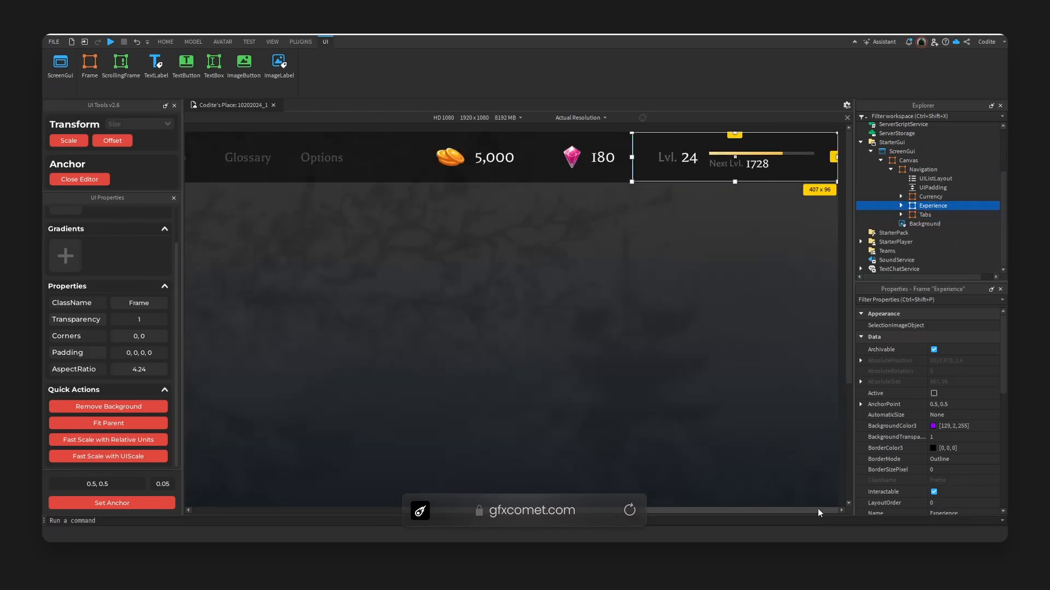
pyautogui.click(938, 197)
pyautogui.moveTo(613, 510); pyautogui.dragTo(517, 510)
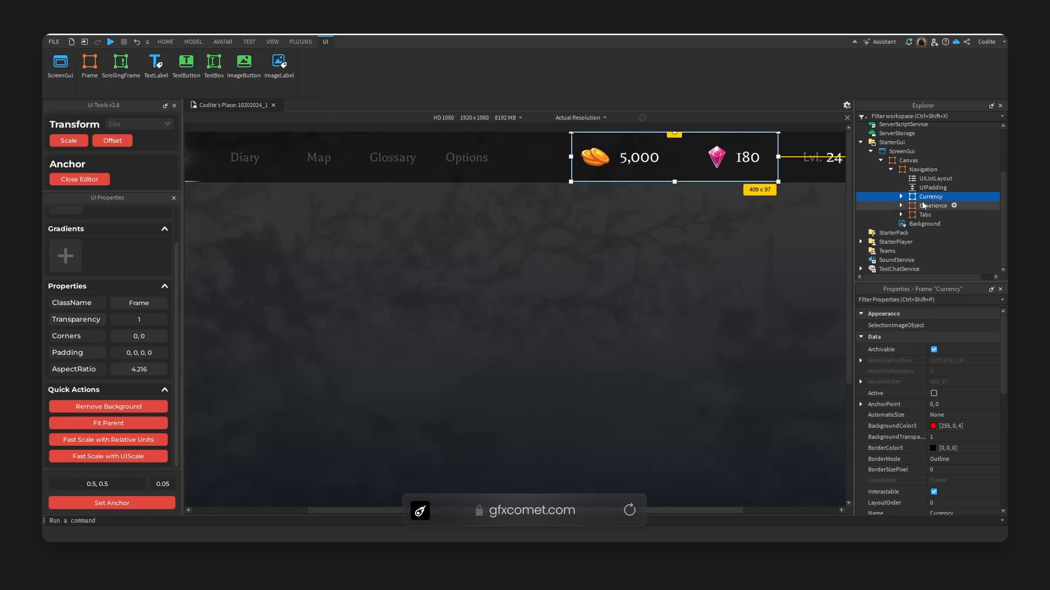
pyautogui.click(935, 179)
pyautogui.click(578, 119)
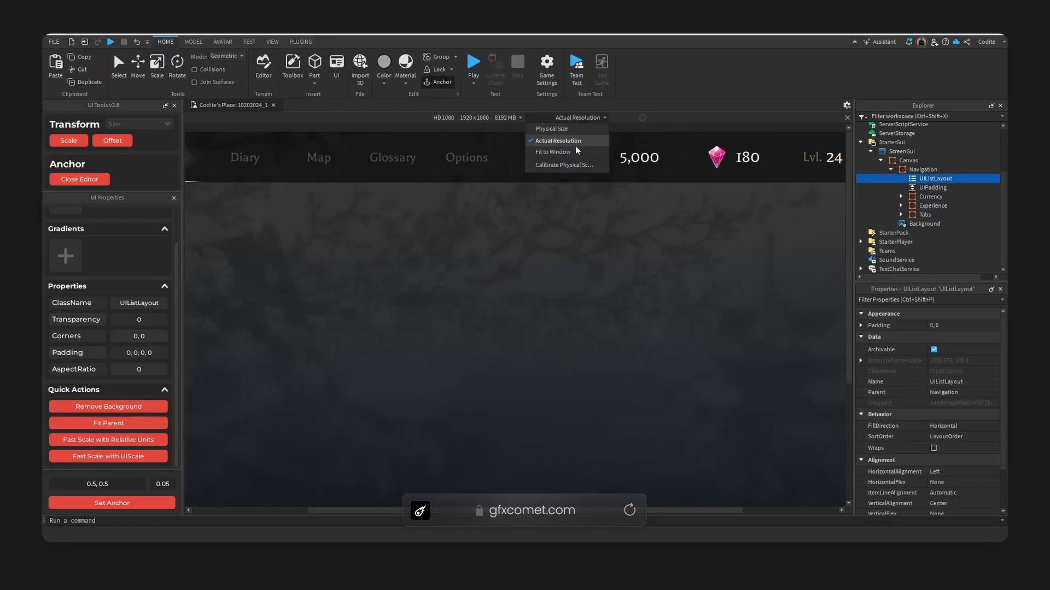
pyautogui.click(566, 141)
# Try a PaddingRight scale of 0.2 on Navigation's UIPadding
pyautogui.click(933, 188)
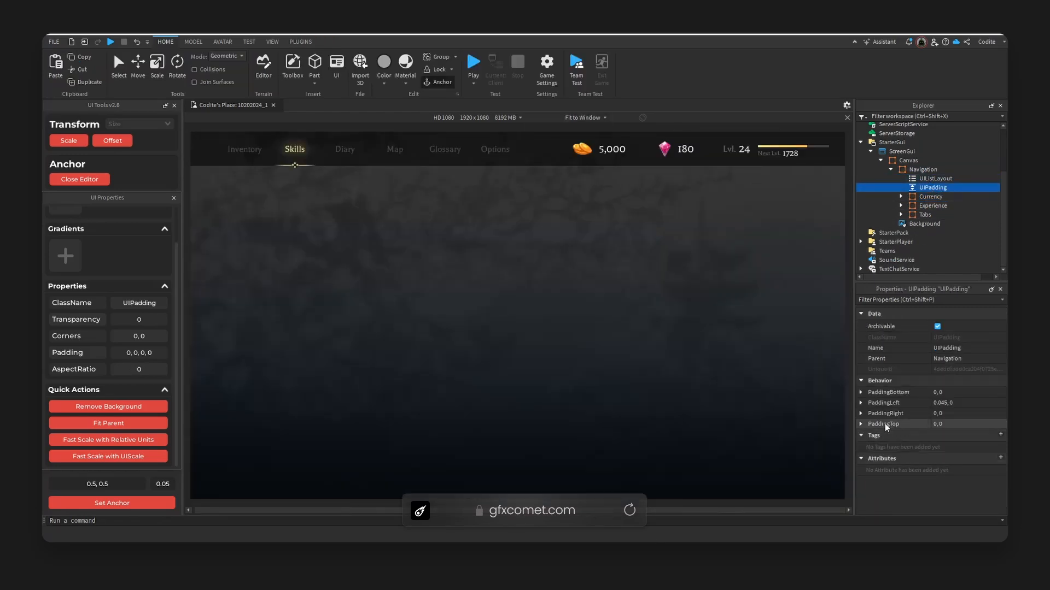
pyautogui.click(861, 424)
pyautogui.click(861, 413)
pyautogui.click(990, 425)
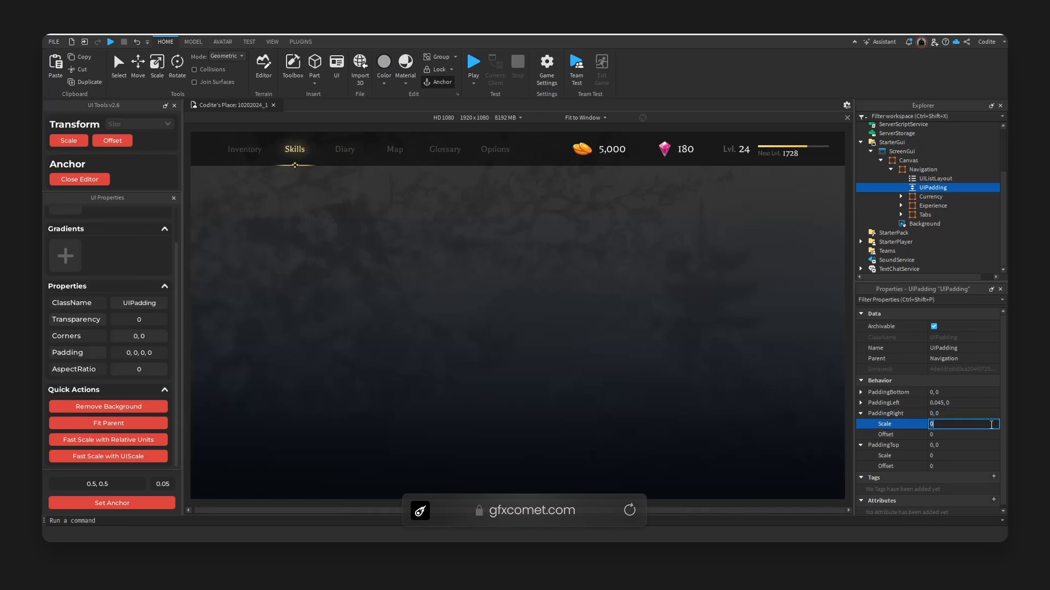
pyautogui.write('0.2')
pyautogui.press('Return')
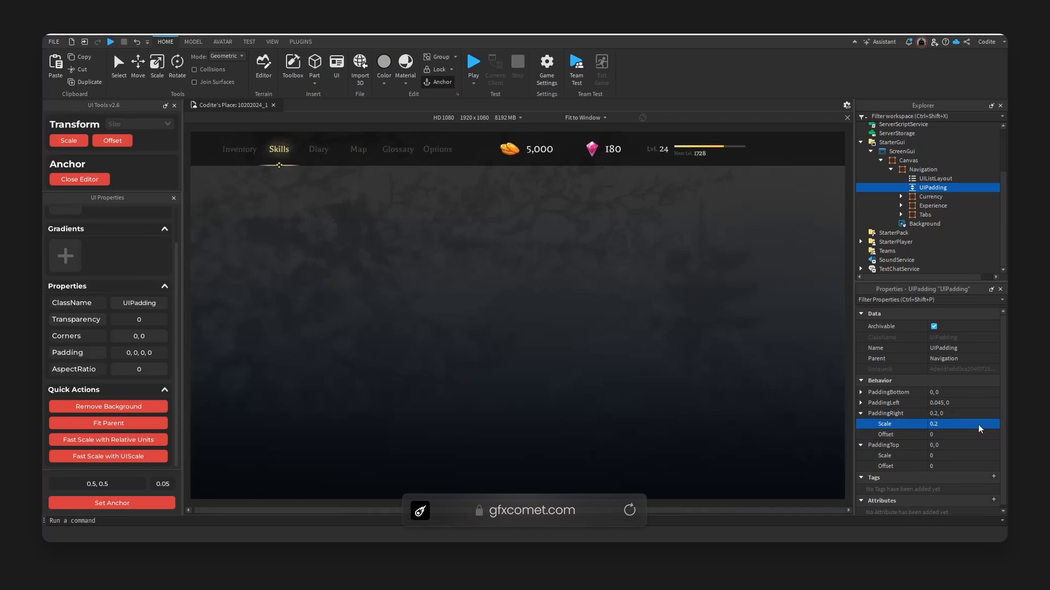
# Try a PaddingRight scale of 0.1, reset it to 0, and collapse the right and top padding properties
pyautogui.click(980, 424)
pyautogui.write('0.1')
pyautogui.press('Return')
pyautogui.click(980, 426)
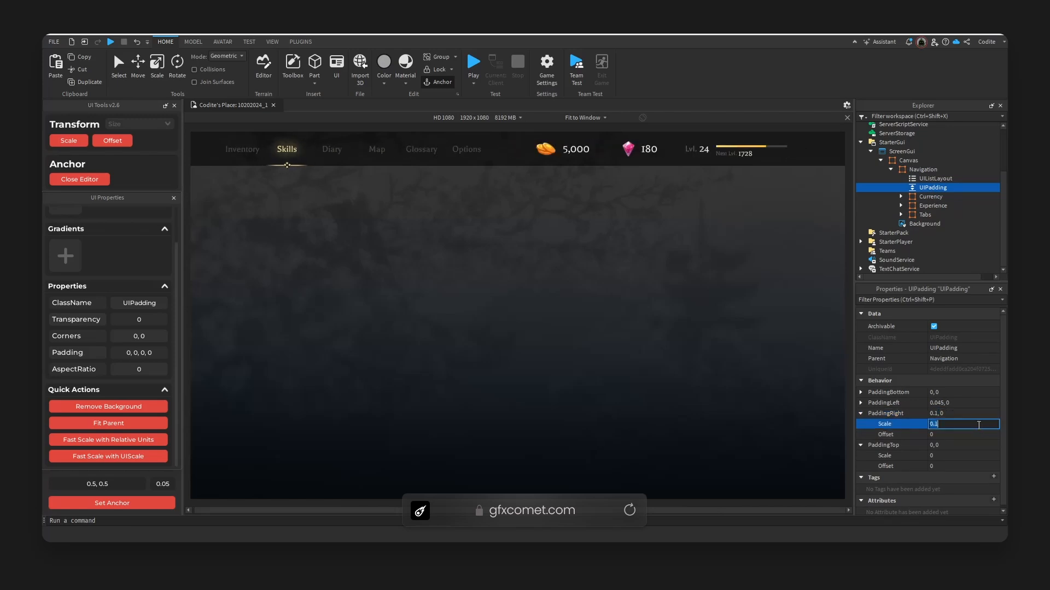
pyautogui.write('0')
pyautogui.press('Return')
pyautogui.click(861, 445)
pyautogui.click(860, 414)
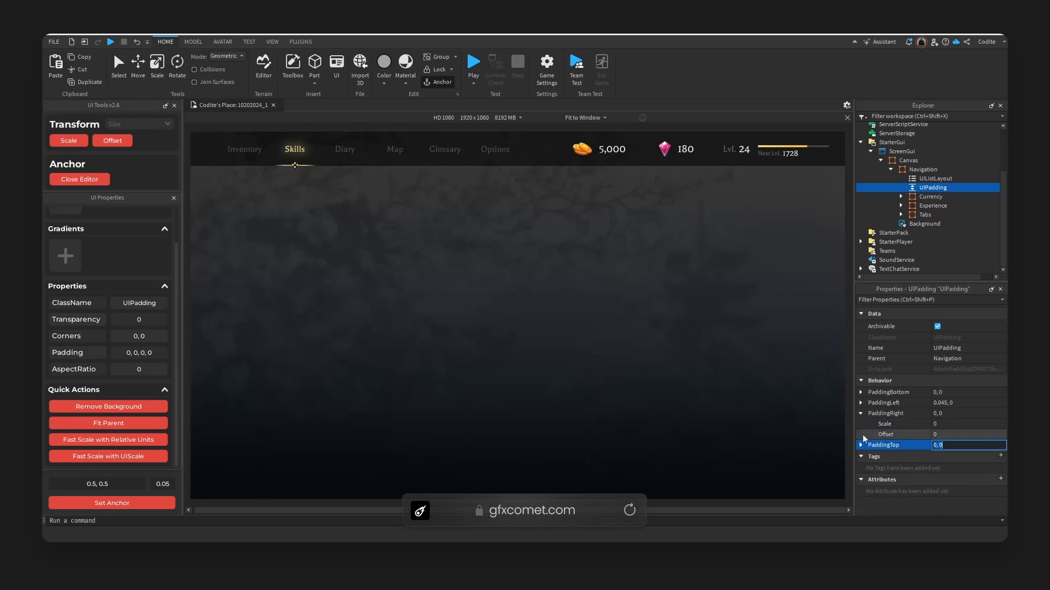
# Try a PaddingLeft scale of 0.03 on Navigation's UIPadding and undo it
pyautogui.click(861, 403)
pyautogui.click(977, 413)
pyautogui.write('0.03')
pyautogui.press('Return')
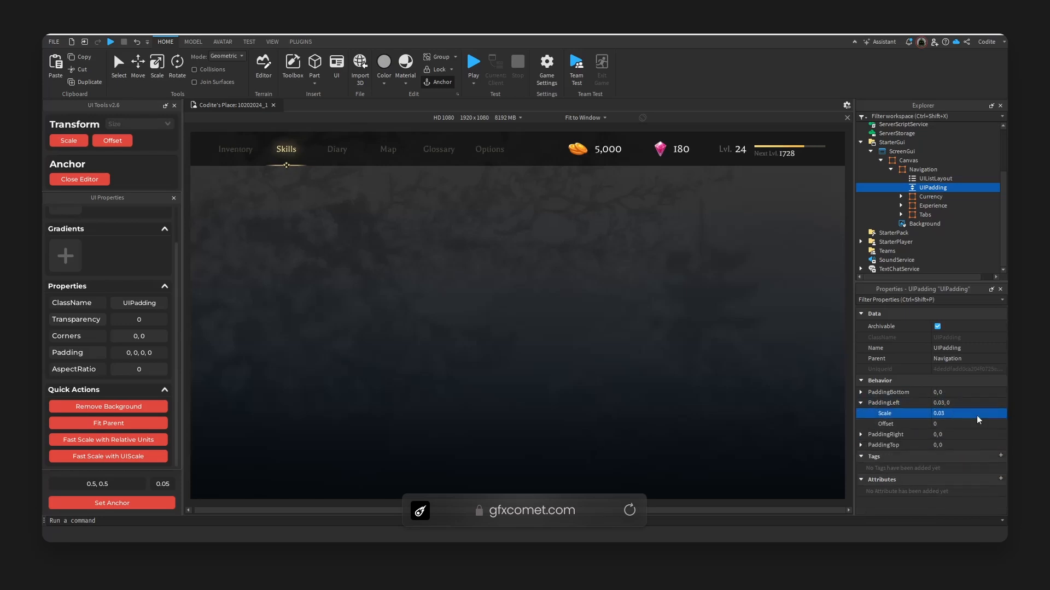
pyautogui.hotkey('ctrl', 'z')
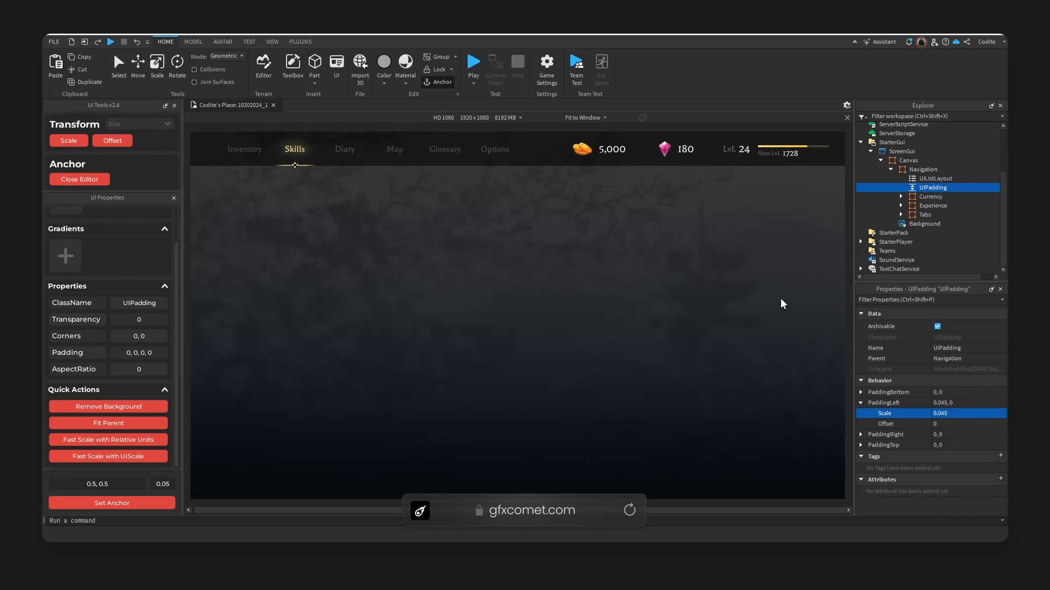
# Check the gem currency icon, collapse the Currency and Navigation hierarchies, and select the Canvas frame
pyautogui.click(701, 148)
pyautogui.click(660, 148)
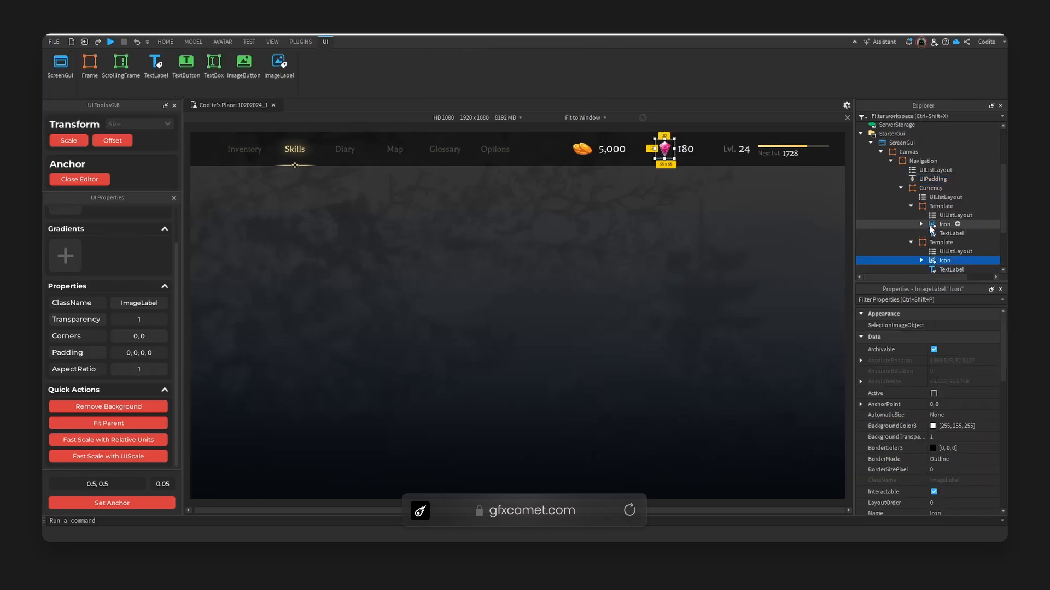
pyautogui.click(912, 243)
pyautogui.click(923, 161)
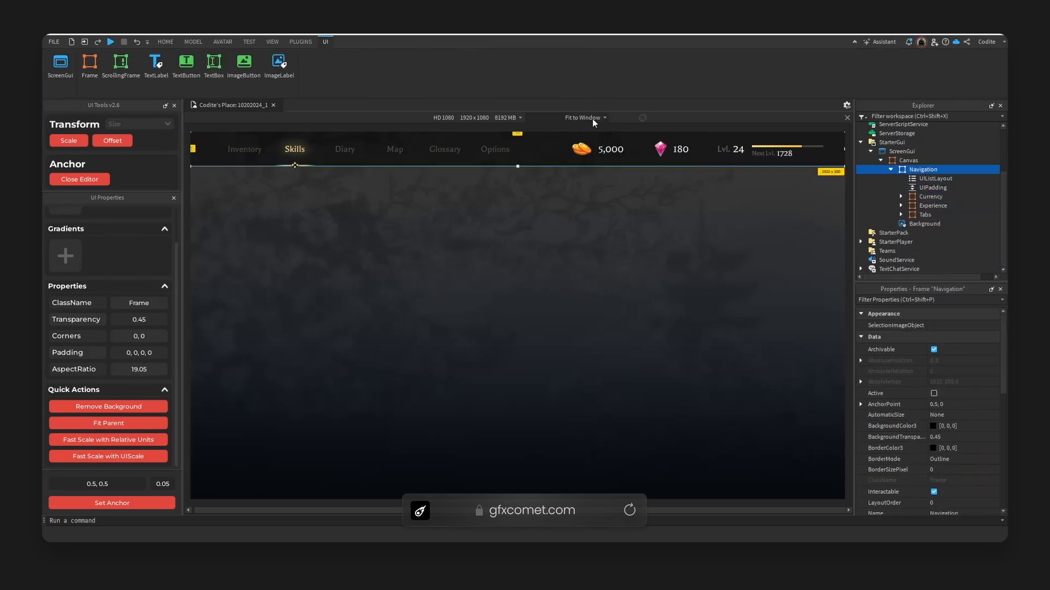
pyautogui.click(925, 215)
pyautogui.click(905, 161)
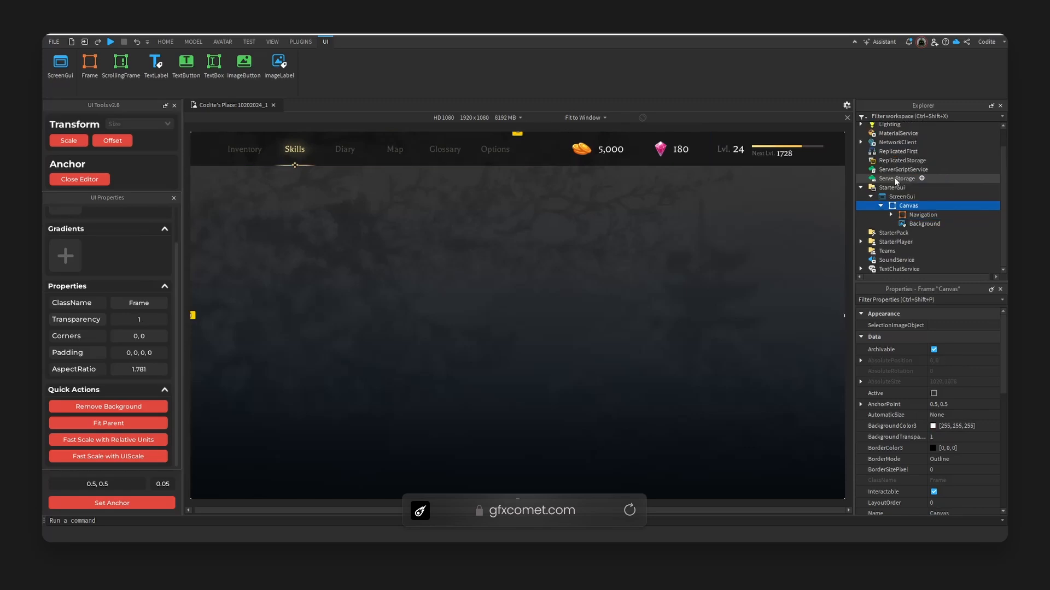